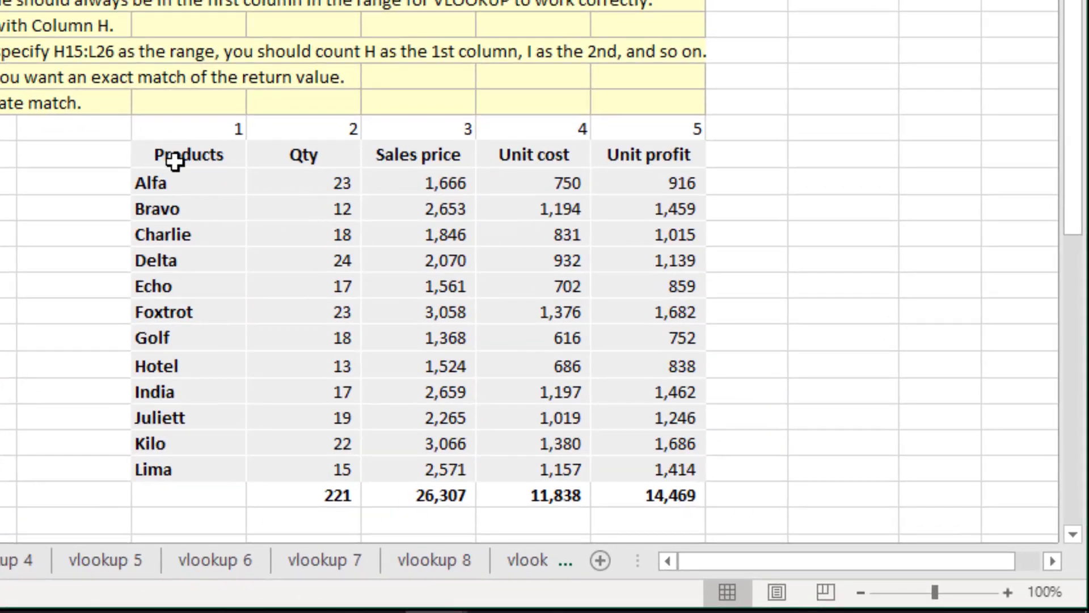
Examine the product names in the source table and the Juliett and Lima rows awaiting lookup in the exact match table.
drag(175, 161, 151, 444)
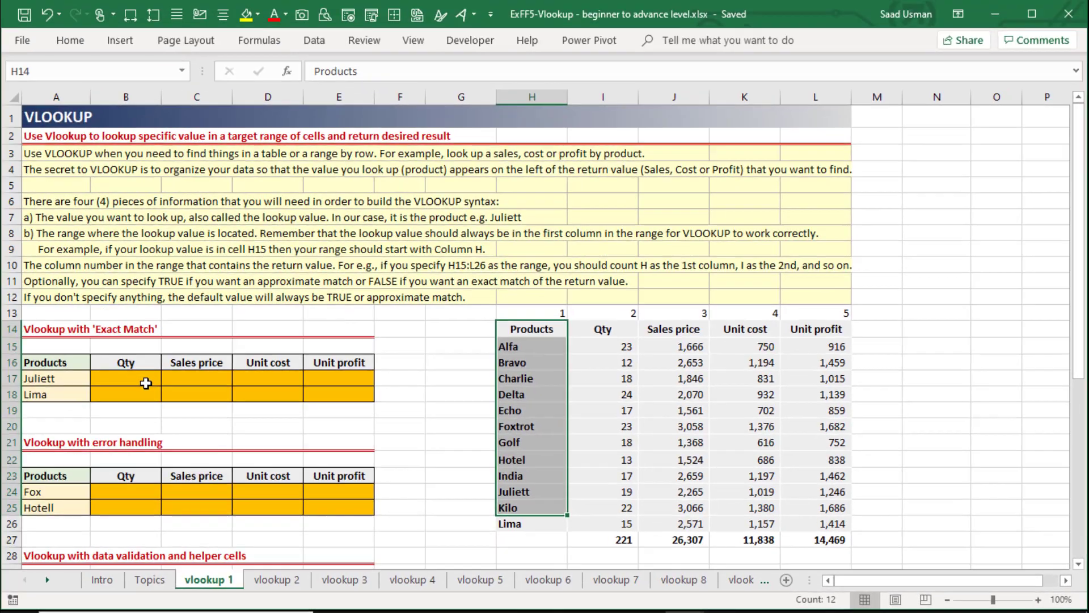
drag(146, 383, 341, 385)
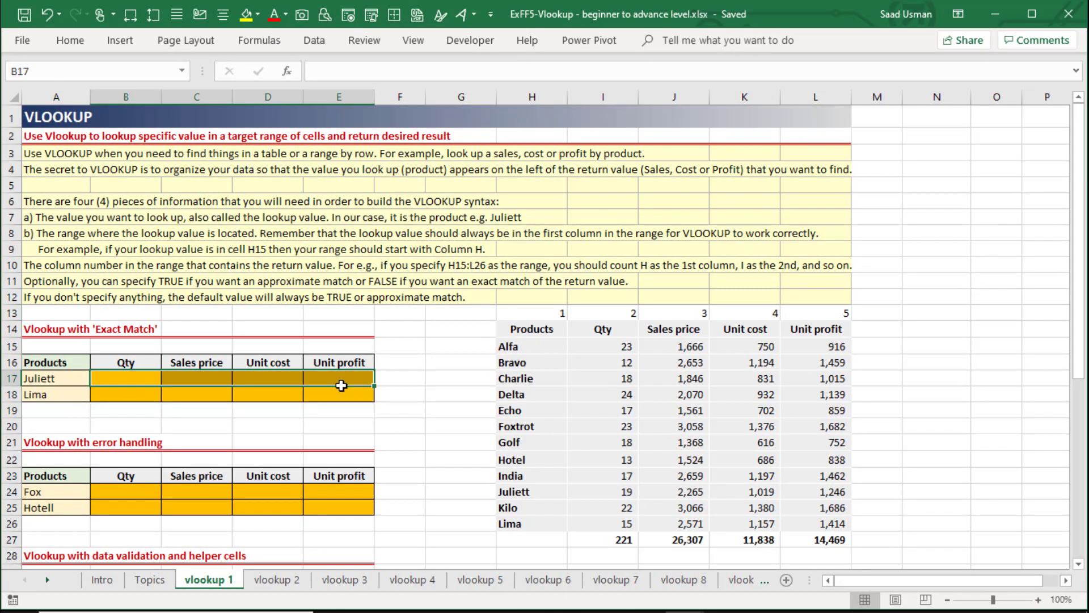
click(138, 378)
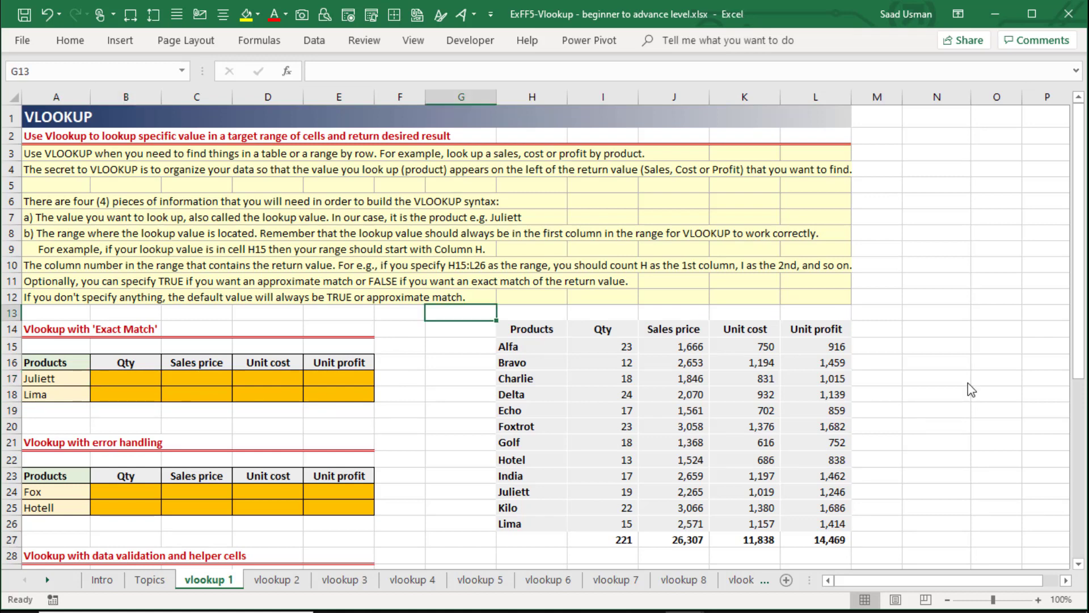
key(Left)
key(Left)
key(Left)
key(Left)
key(Left)
key(Left)
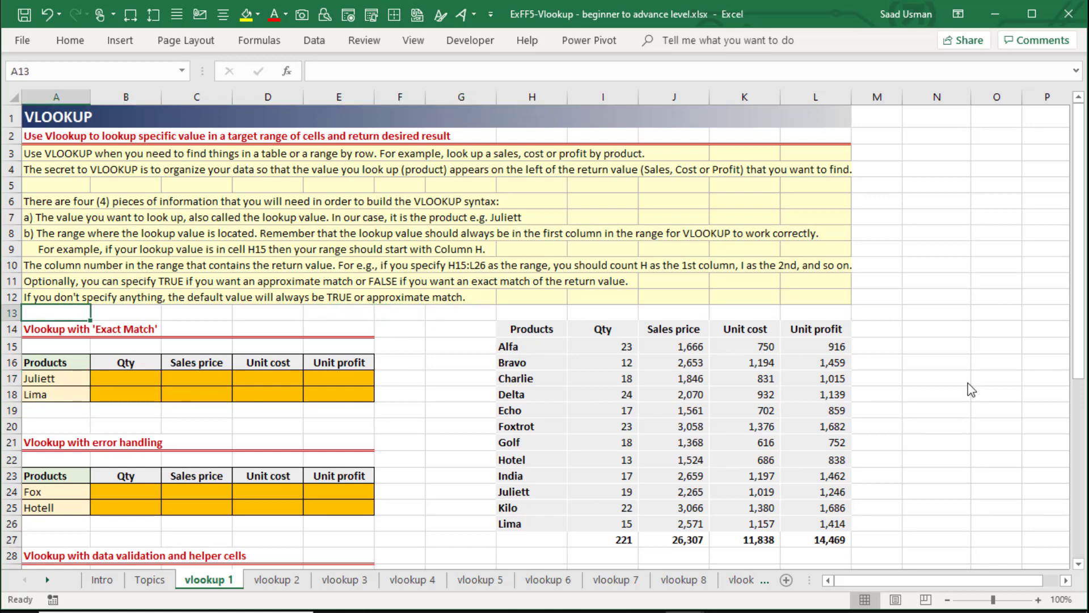
key(Down)
key(Down)
key(Down)
key(Down)
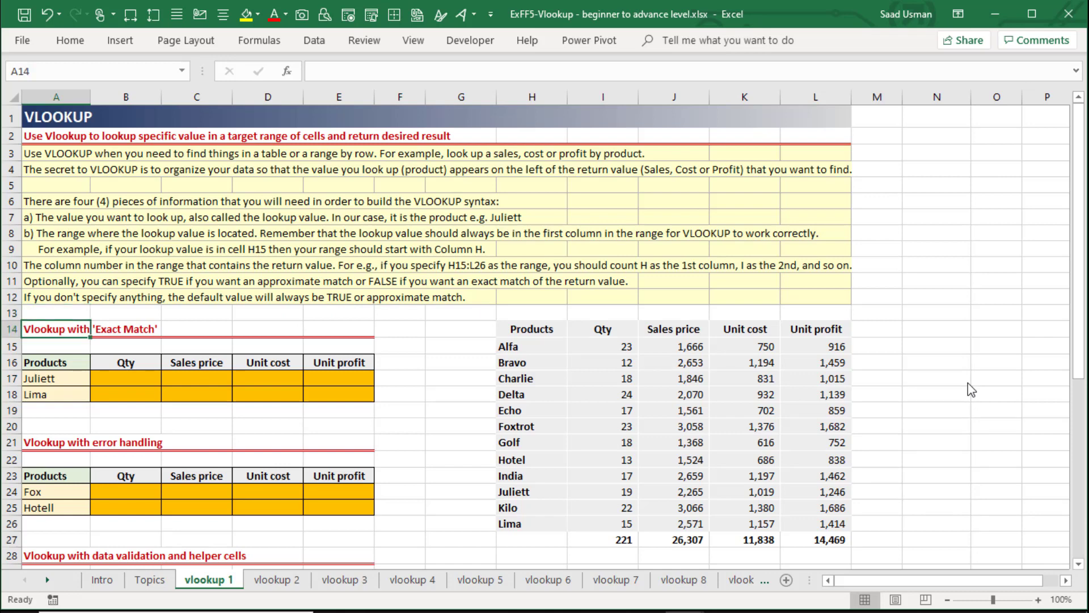
key(shift+Down)
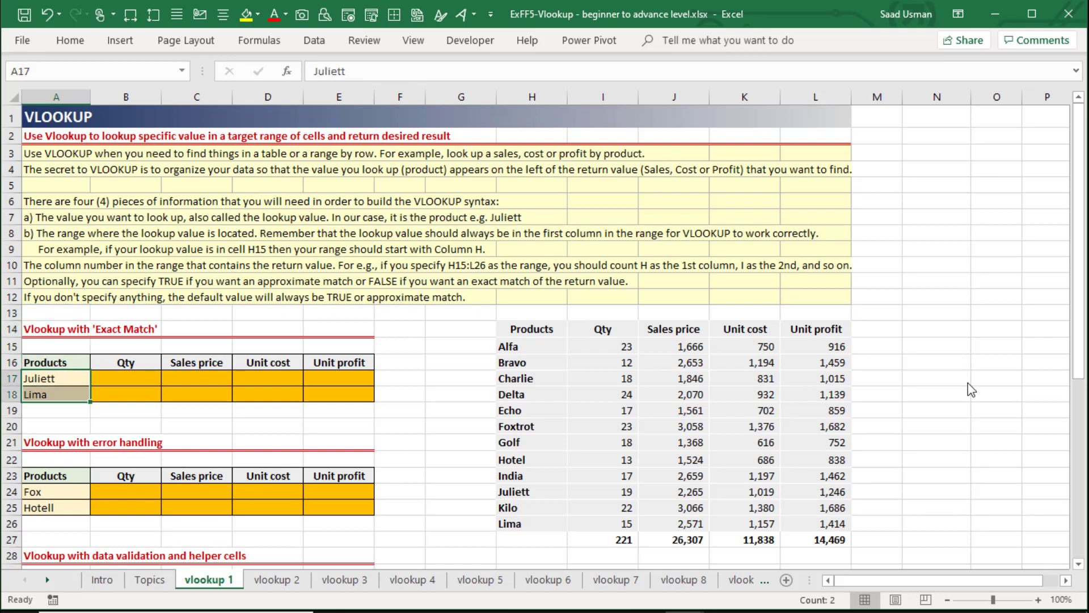
key(shift+Up)
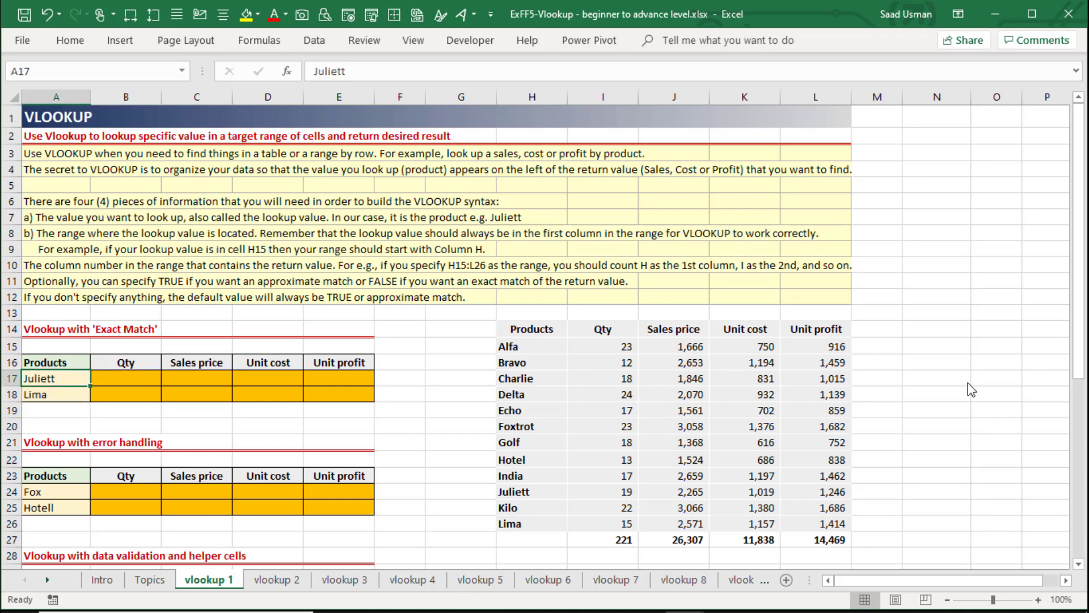
Review the source data range H15:L26 that holds the products with their quantity, price, cost and profit.
key(Right)
key(Right)
key(Right)
key(Right)
key(Right)
key(Right)
key(Right)
key(Up)
key(Up)
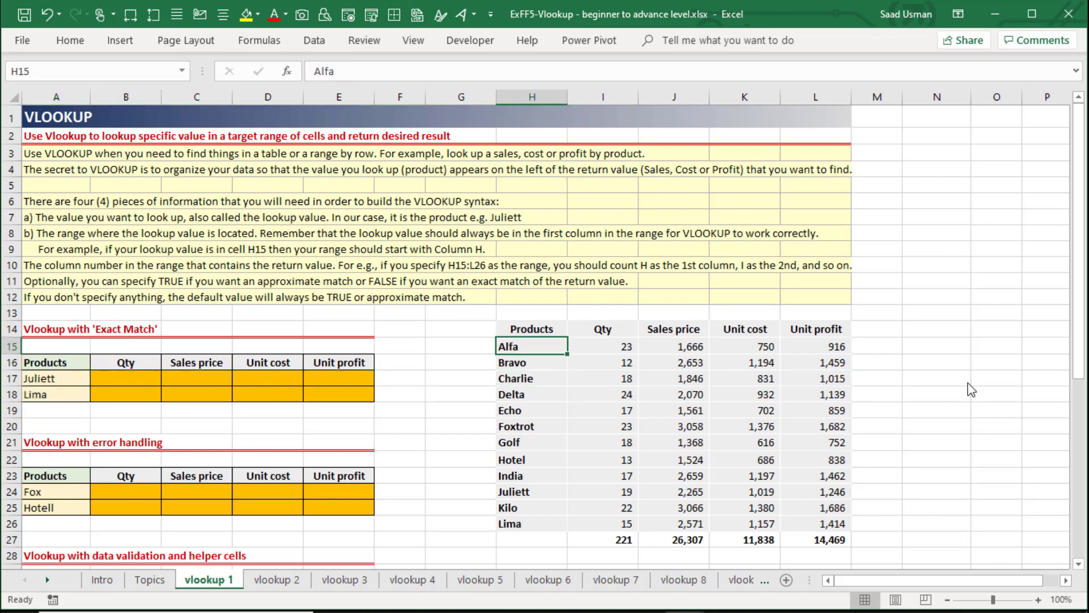
key(ctrl+shift+Right)
key(ctrl+shift+Down)
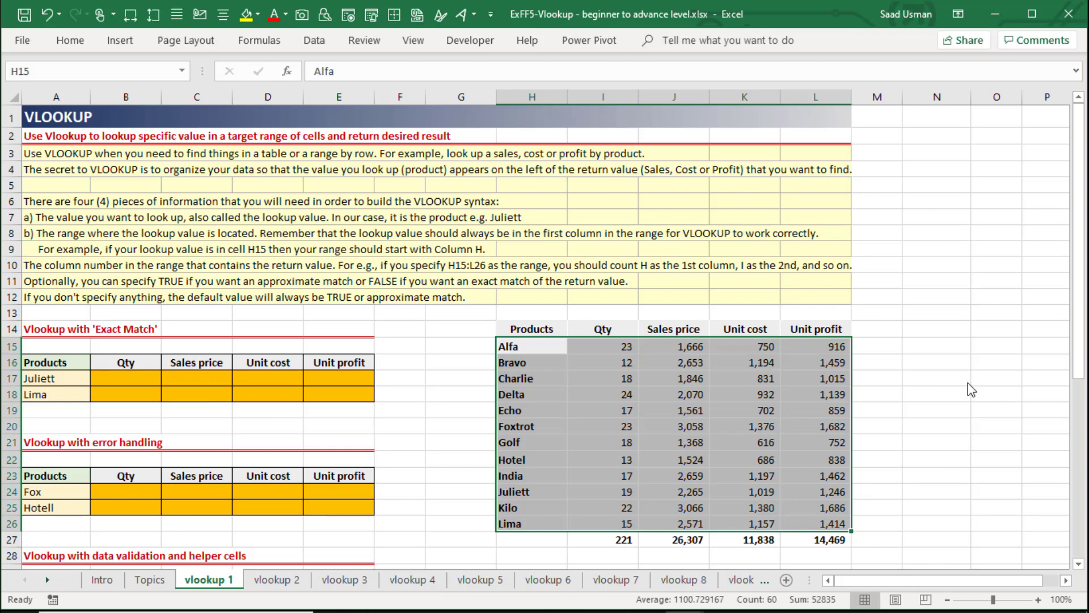
key(Left)
key(Left)
key(Left)
key(Down)
key(ctrl+Left)
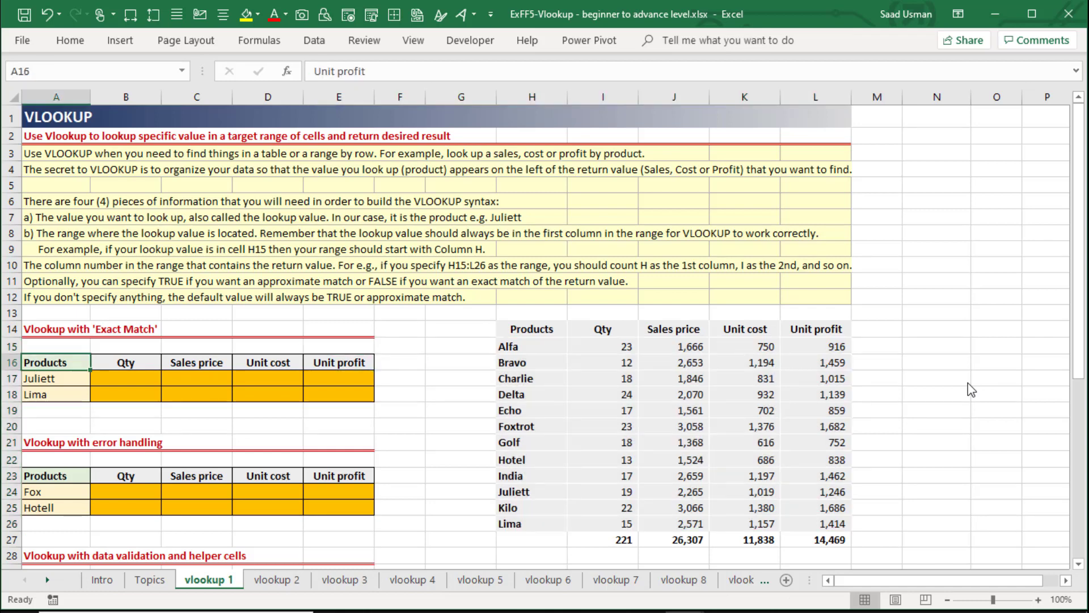
Start a VLOOKUP formula in Juliett's Qty cell B17 with $A17 as the lookup value, locking only the column.
key(Down)
key(Right)
text(=)
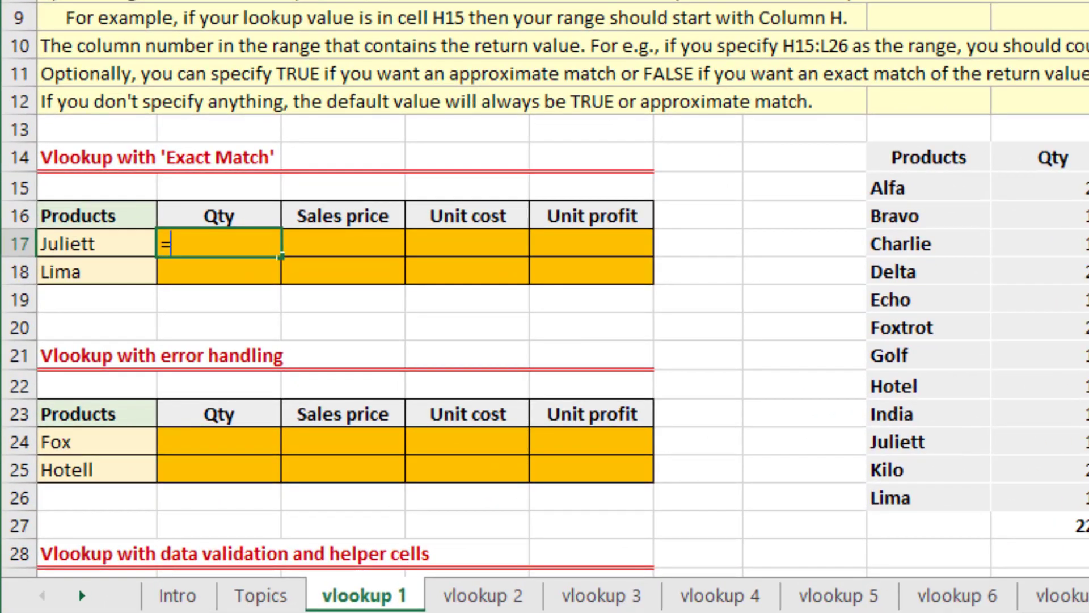
text(vl)
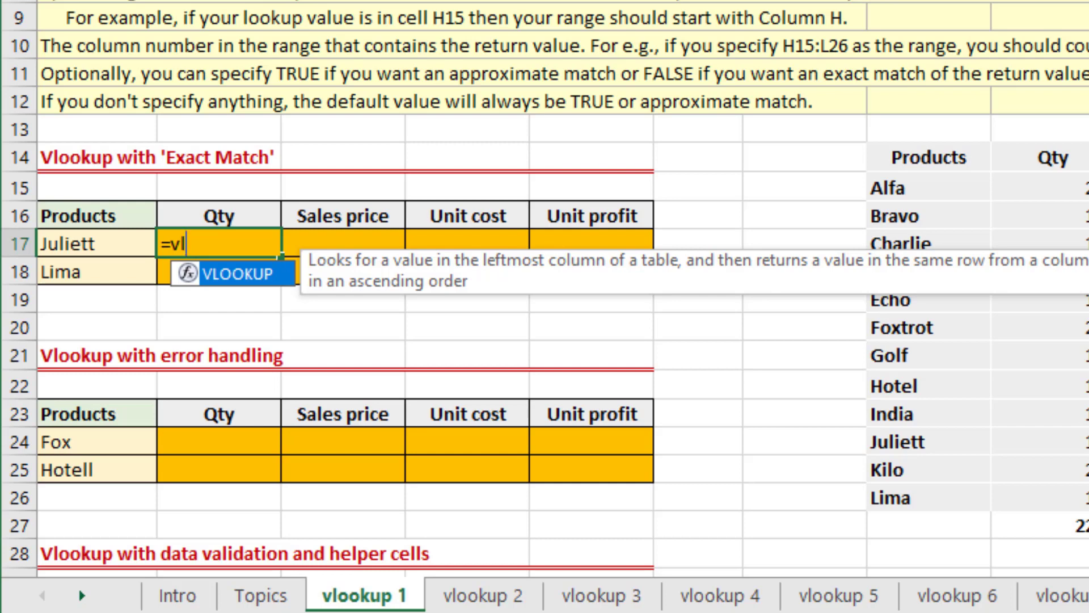
key(Tab)
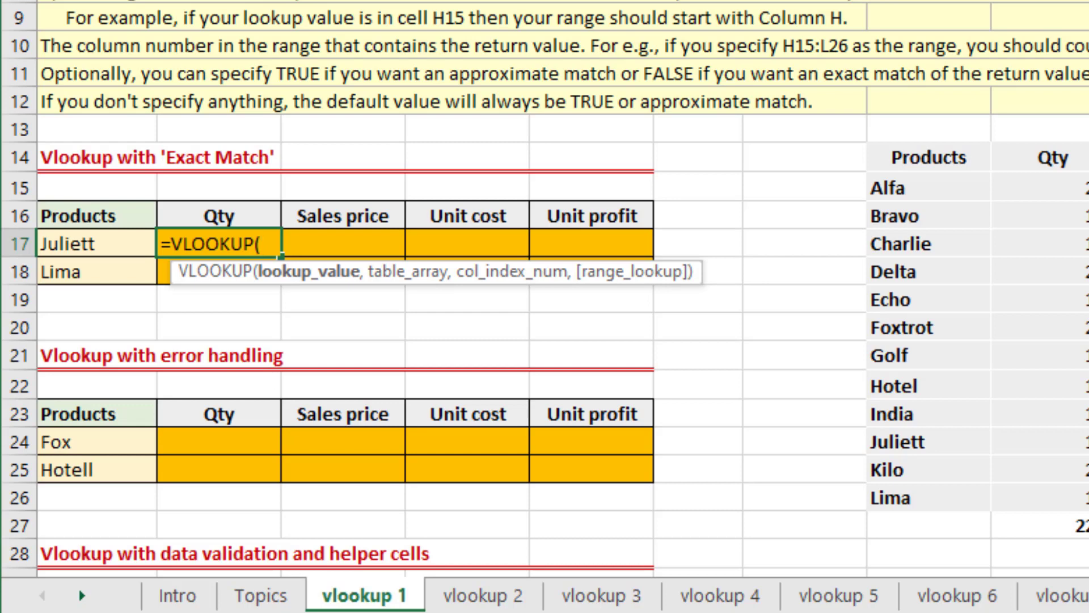
key(Left)
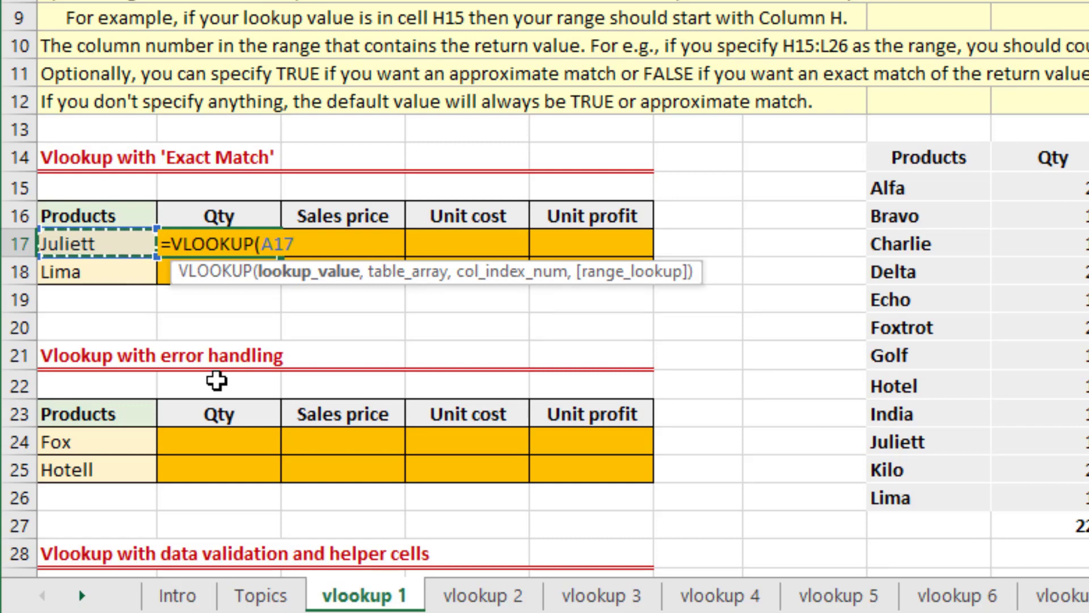
key(F4)
key(F4)
key(F4)
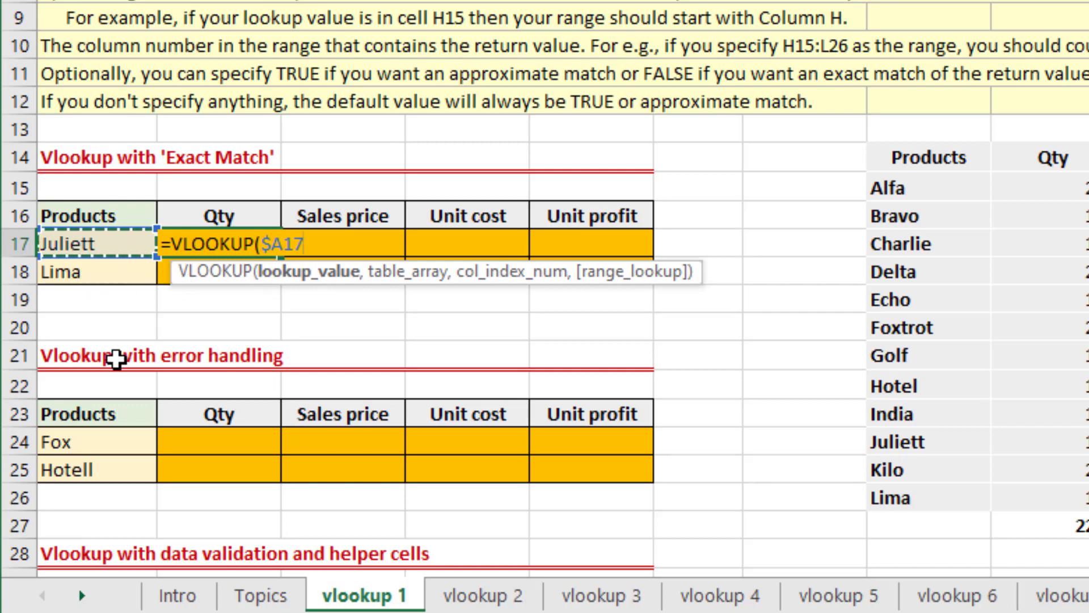
Set the formula's table array to the product data as the absolute range $H$15:$L$26.
text(,)
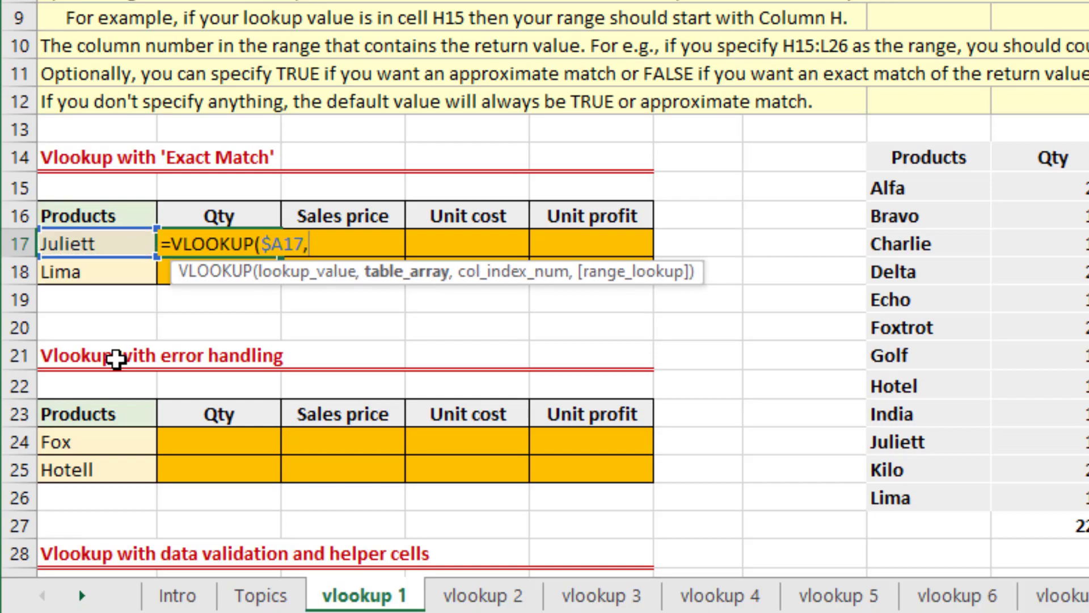
key(Right)
key(Right)
key(Right)
key(Right)
key(Right)
key(Right)
key(Up)
key(Up)
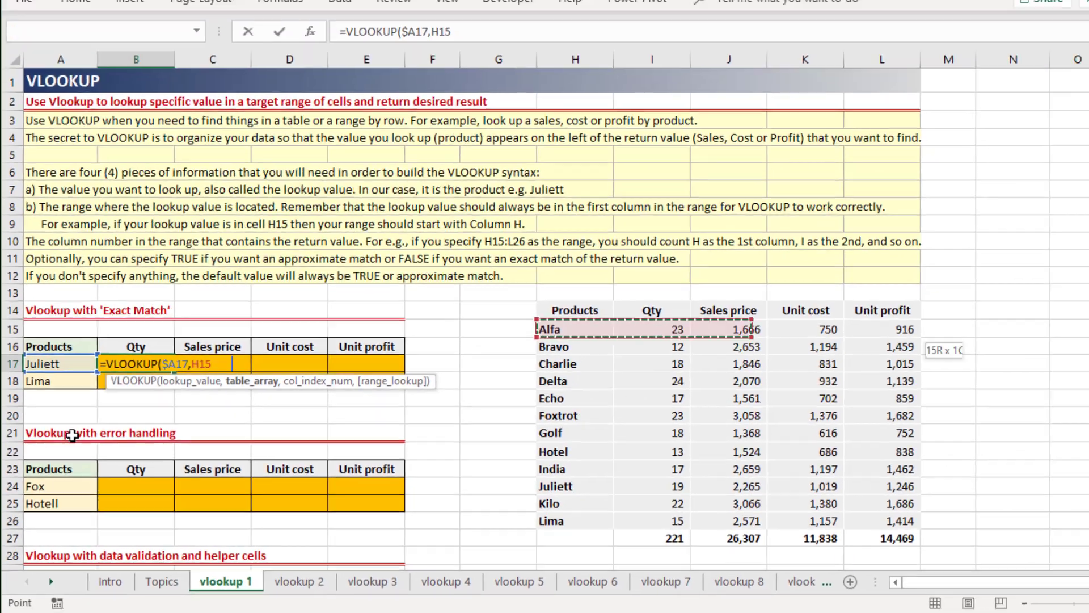
key(ctrl+shift+Down)
key(ctrl+shift+Right)
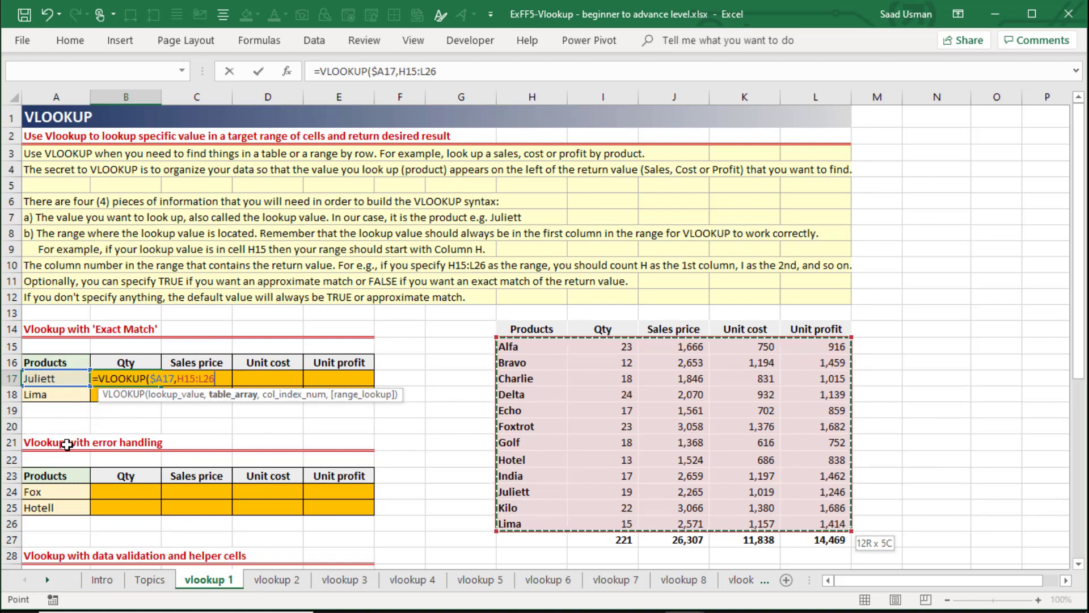
key(F4)
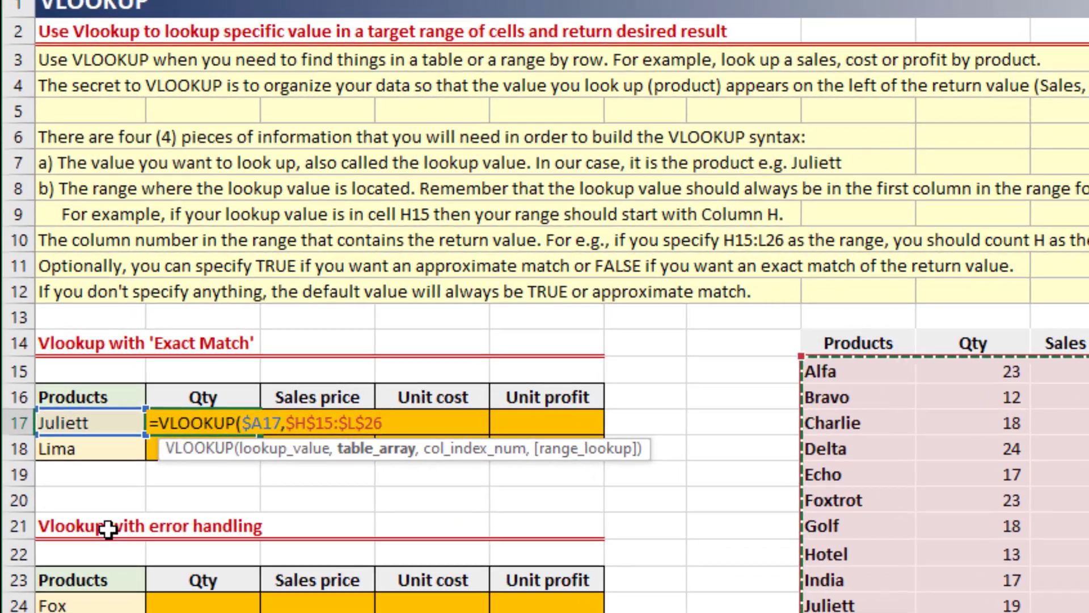
Complete the B17 formula with column index 2 and FALSE for an exact match.
text(,2)
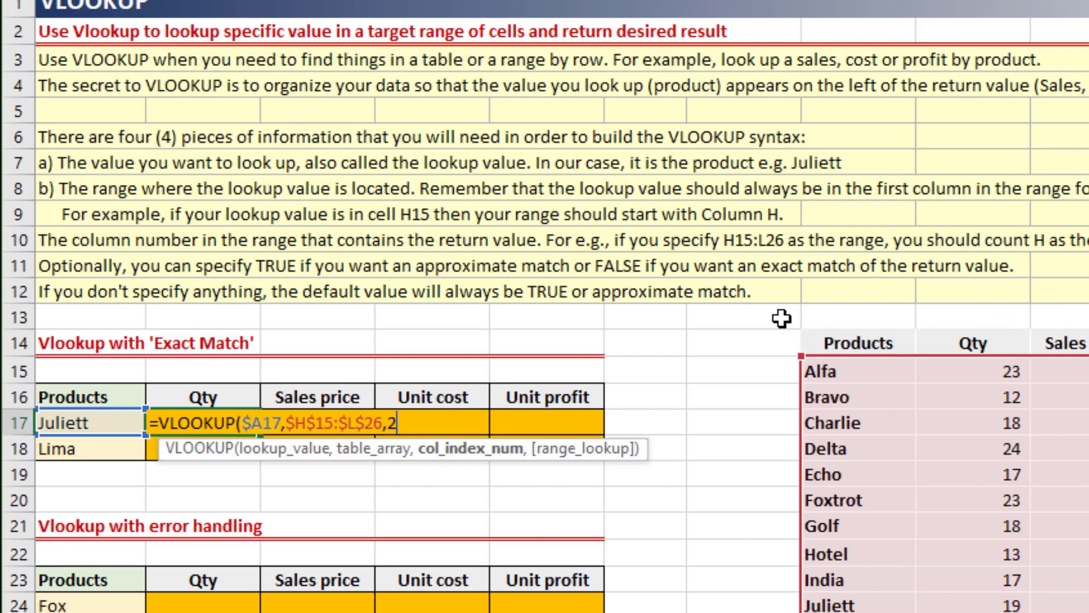
text(,)
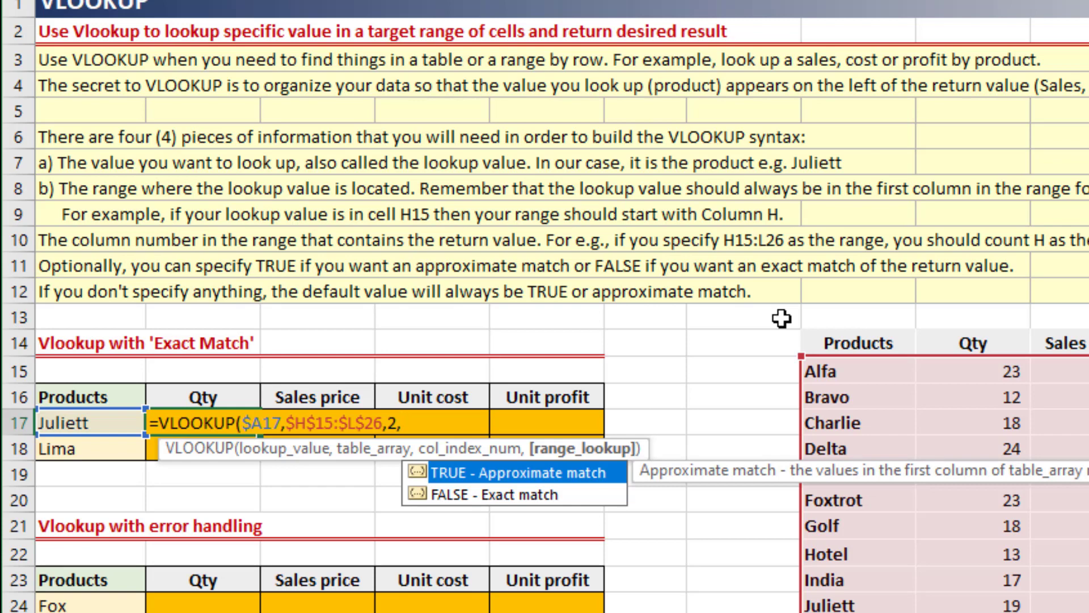
key(Down)
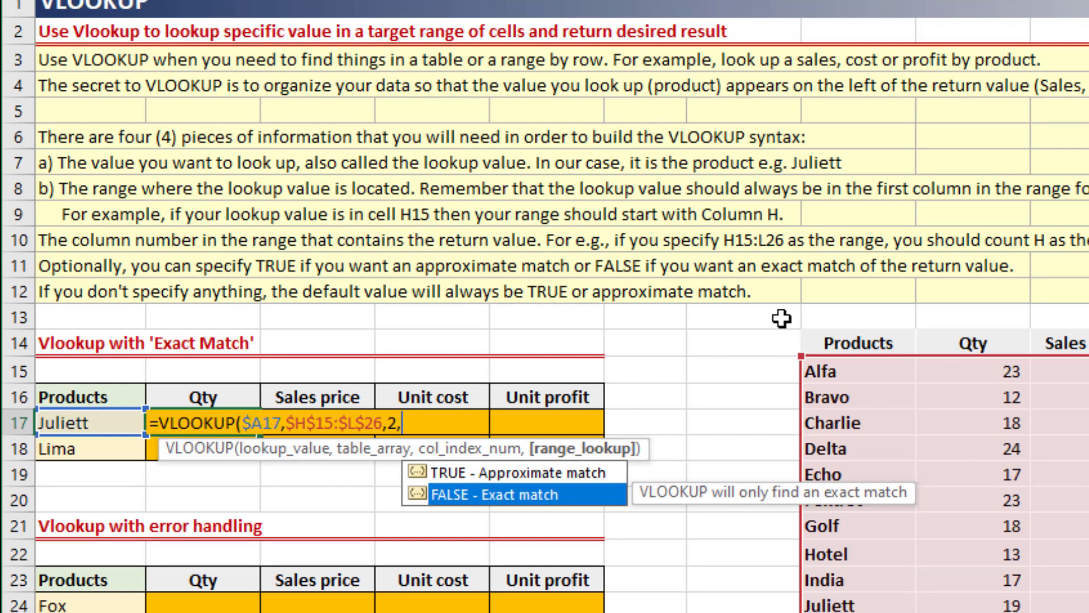
key(Tab)
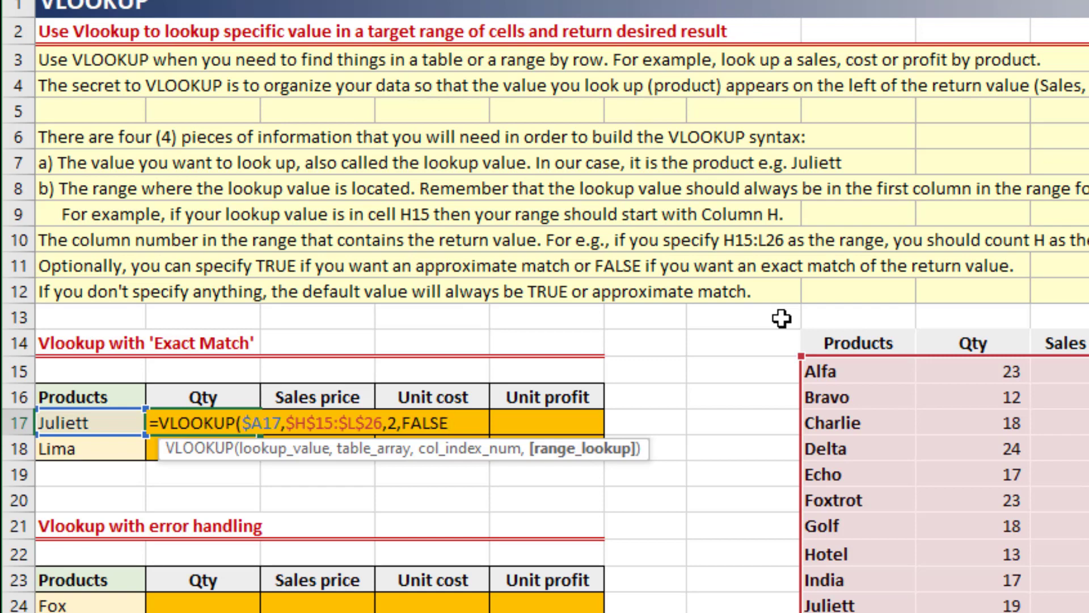
text())
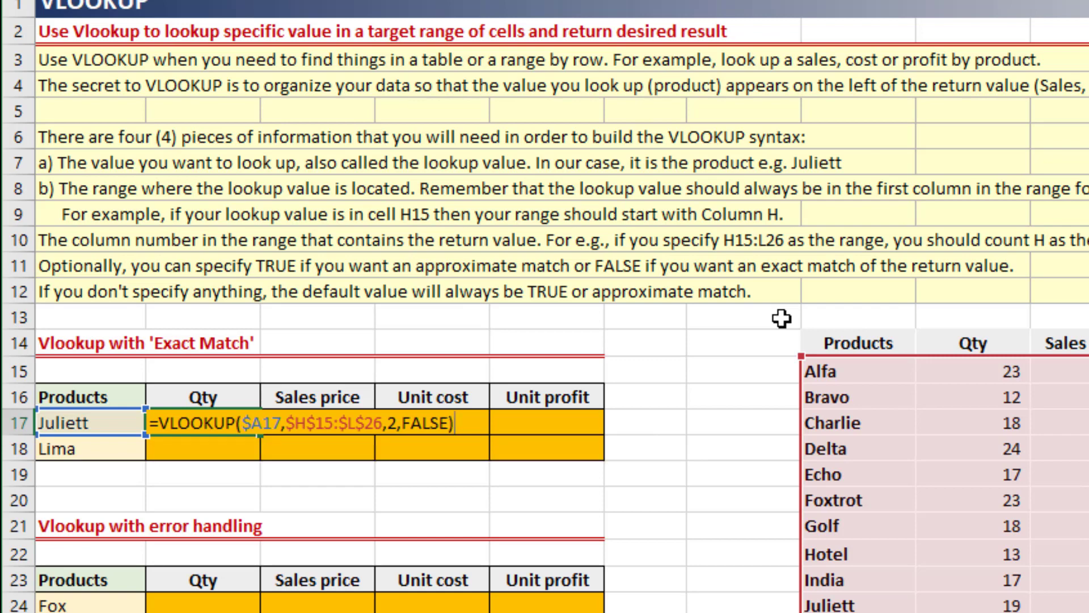
key(ctrl+Return)
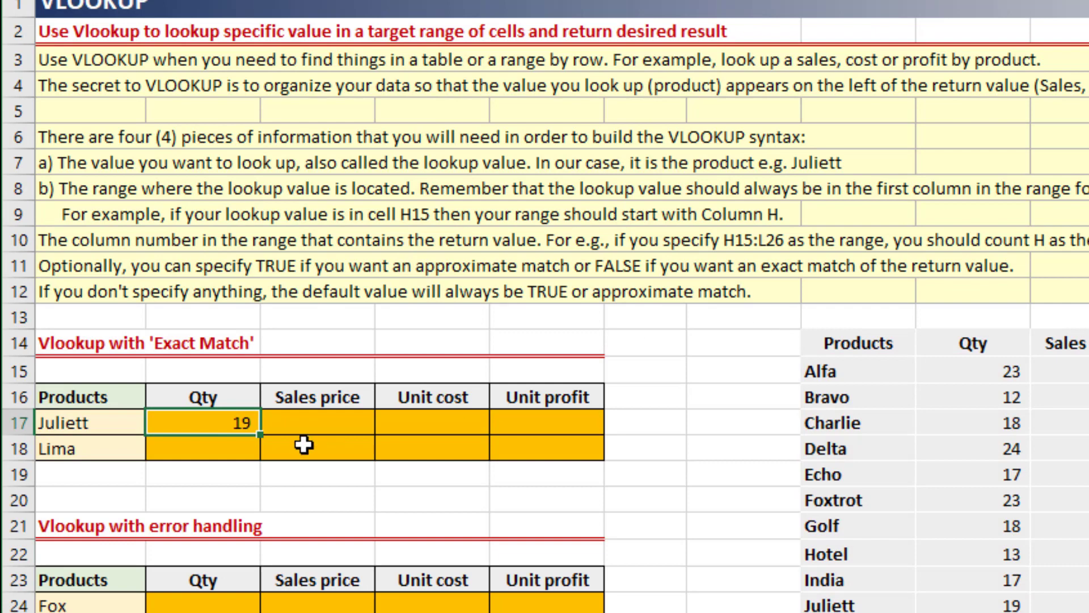
Copy the Qty formula into Juliett's Sales price cell C17 and set its column index to 3.
key(ctrl+c)
key(Right)
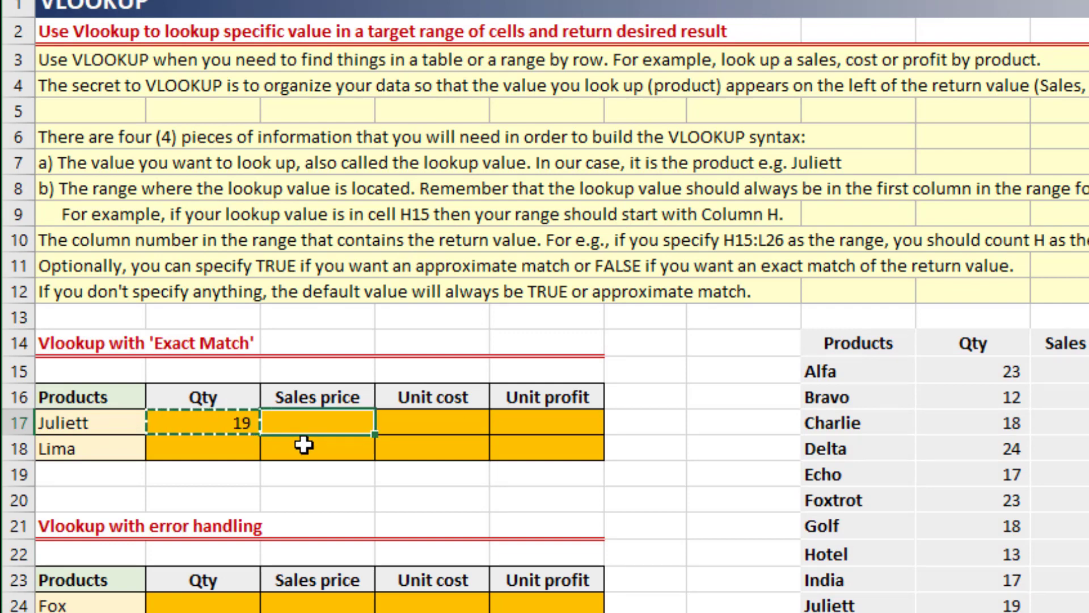
key(ctrl+v)
key(F2)
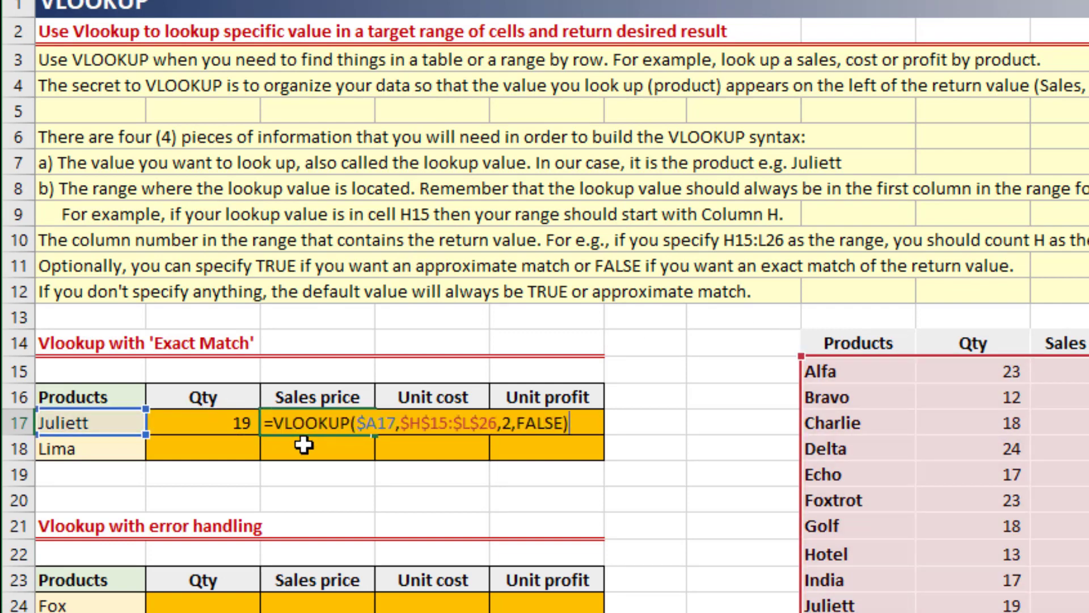
key(Left)
key(Left)
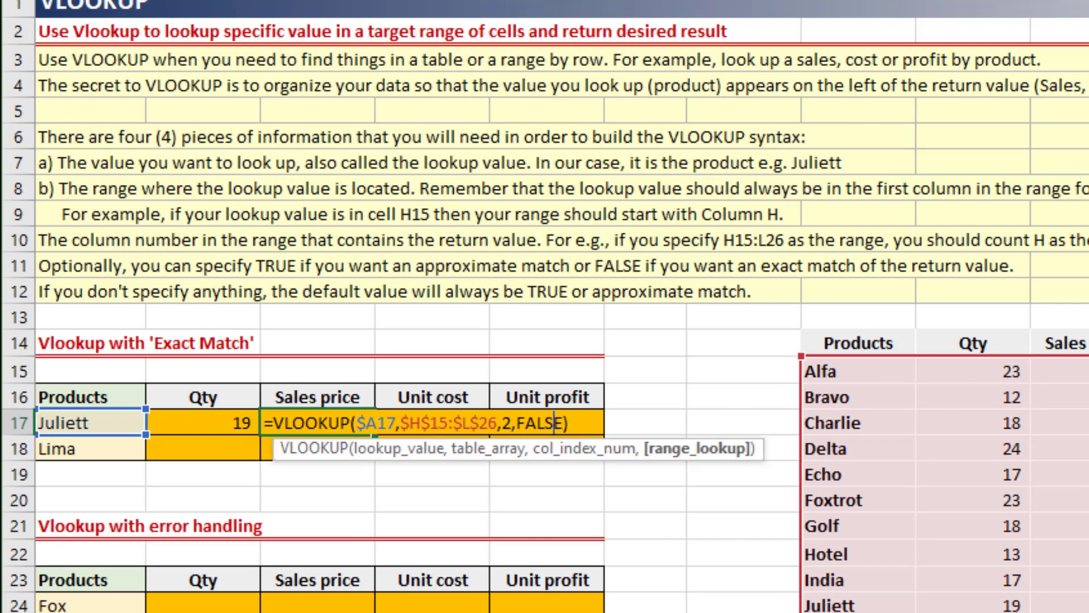
key(Left)
key(Left)
key(Left)
key(Left)
key(Left)
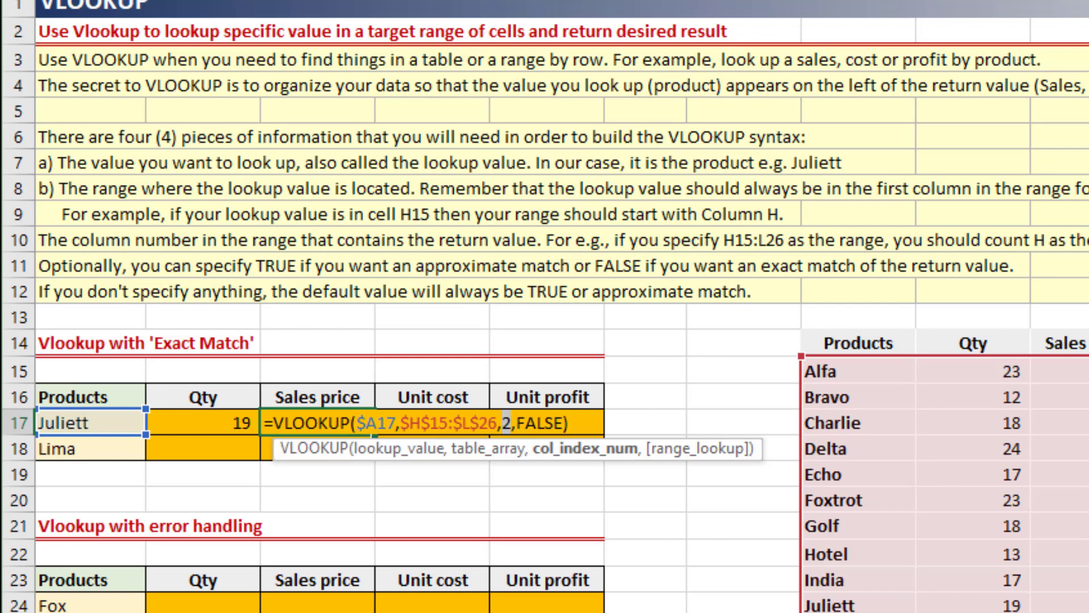
key(Return)
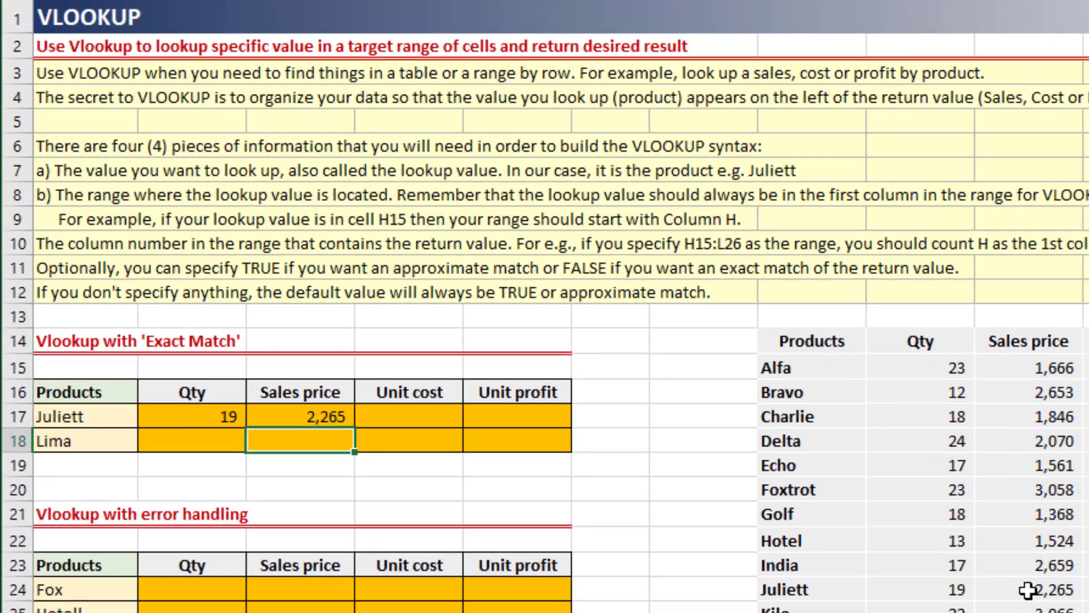
Check Juliett's sales price in the source table, and fill the C17 formula across to E17.
click(1028, 590)
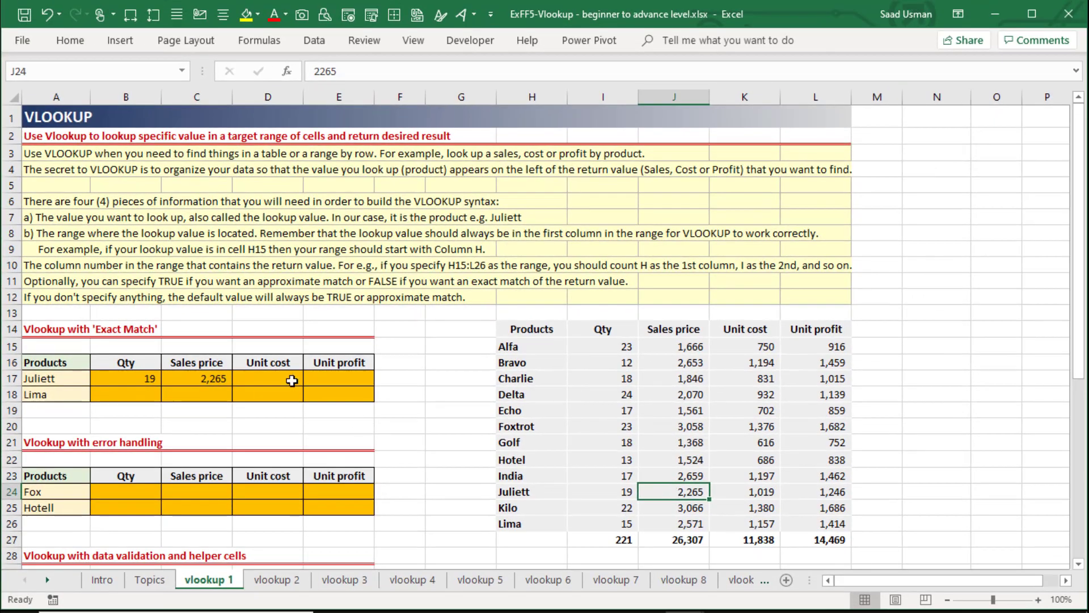
click(185, 378)
drag(233, 384, 358, 380)
Set the column index in Juliett's Unit cost formula in D17 to 4.
click(276, 379)
key(F2)
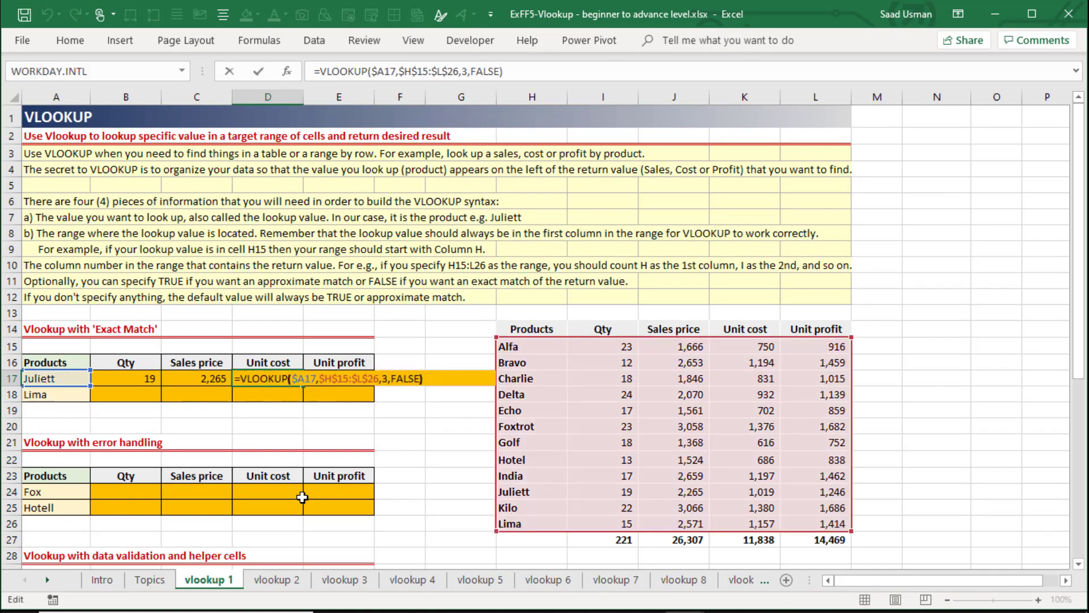
key(Left)
key(Left)
key(Left)
key(Left)
key(Left)
key(Left)
key(Left)
key(BackSpace)
text(4)
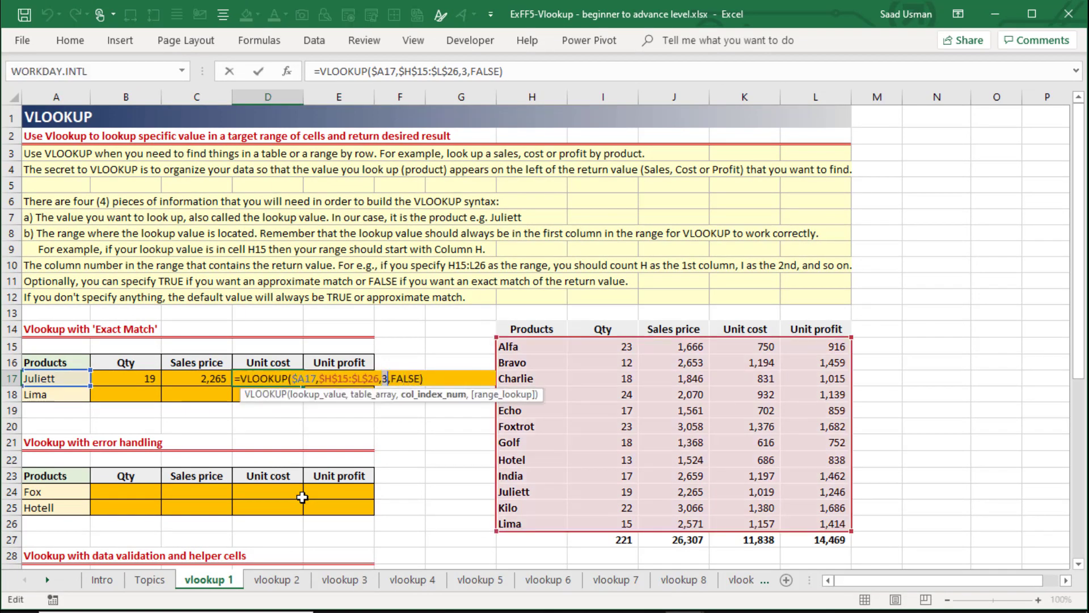
key(Tab)
Set the column index in Juliett's Unit profit formula in E17 to 5.
key(F2)
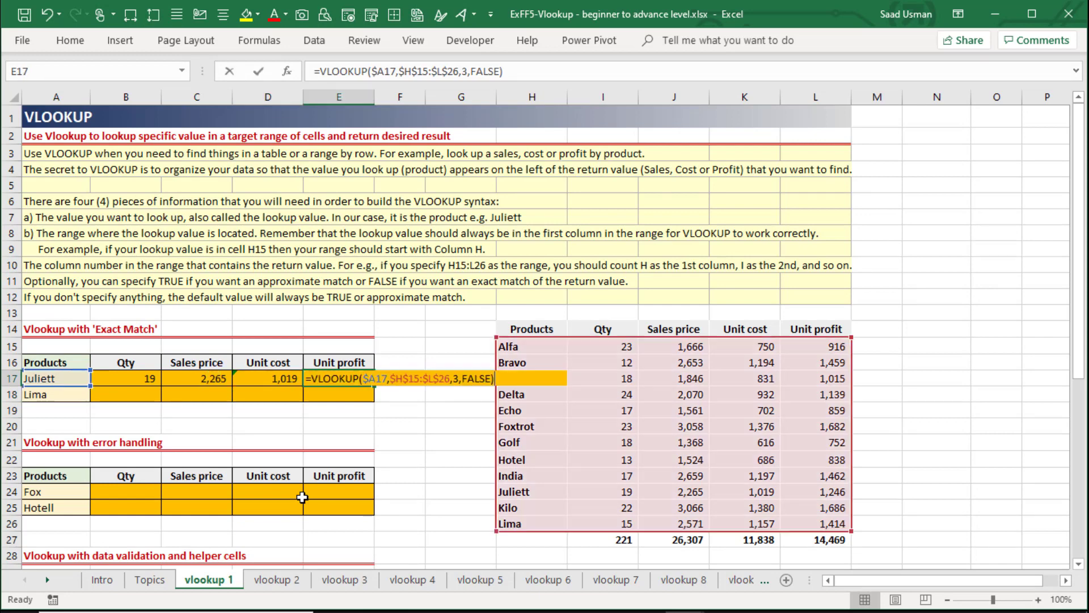
key(Left)
key(Left)
Copy Juliett's formulas in B17:E17 down to Lima's row 18.
key(Left)
key(Left)
key(Left)
key(Left)
key(Left)
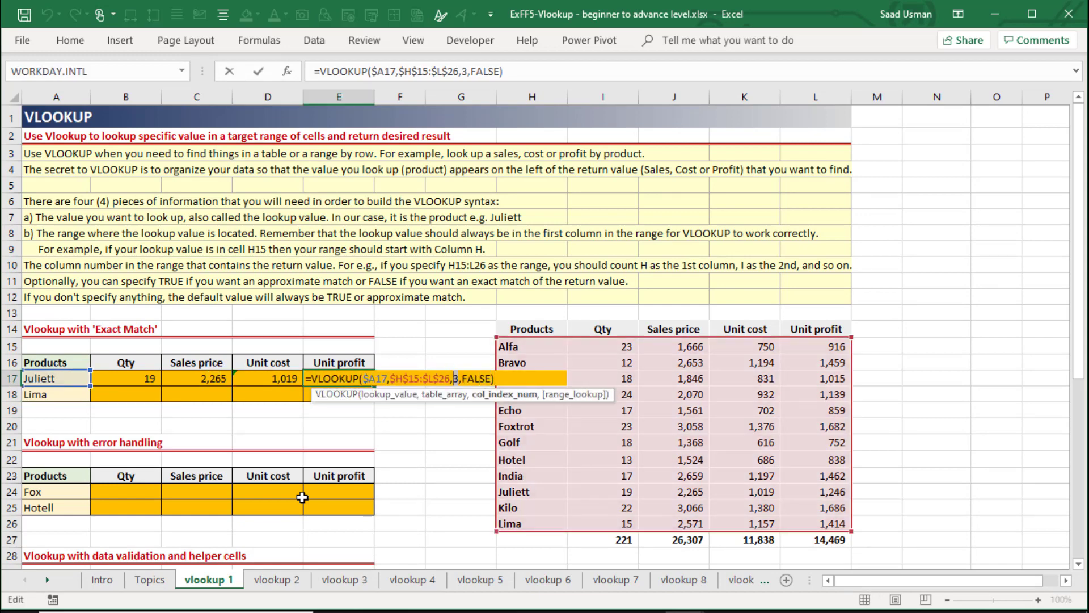
key(BackSpace)
text(5)
key(Return)
key(Up)
key(Left)
key(Left)
key(Left)
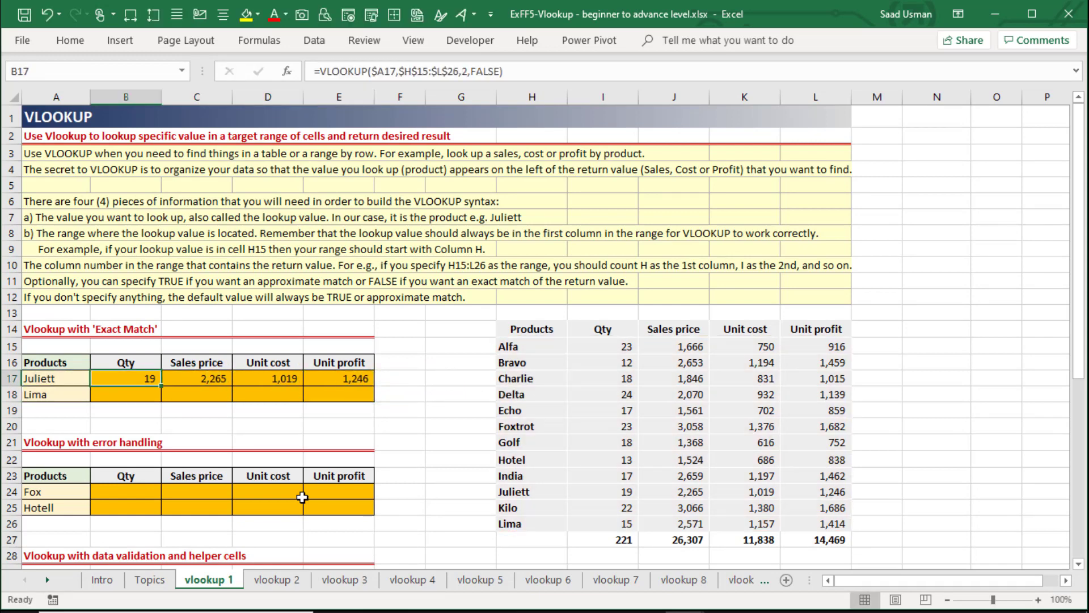
key(shift+Right)
key(shift+Right)
key(shift+Right)
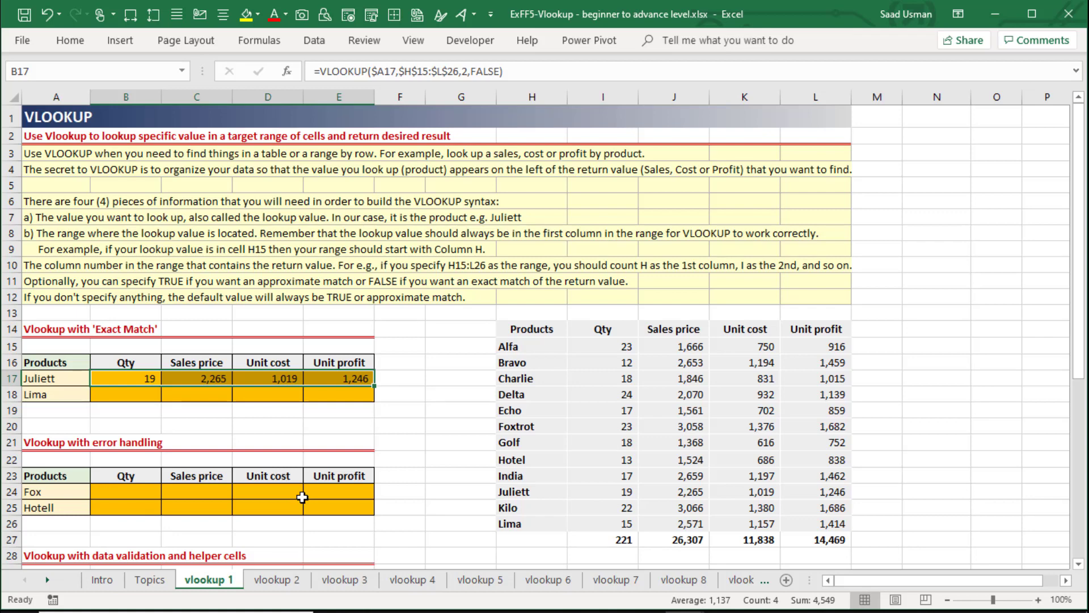
key(Down)
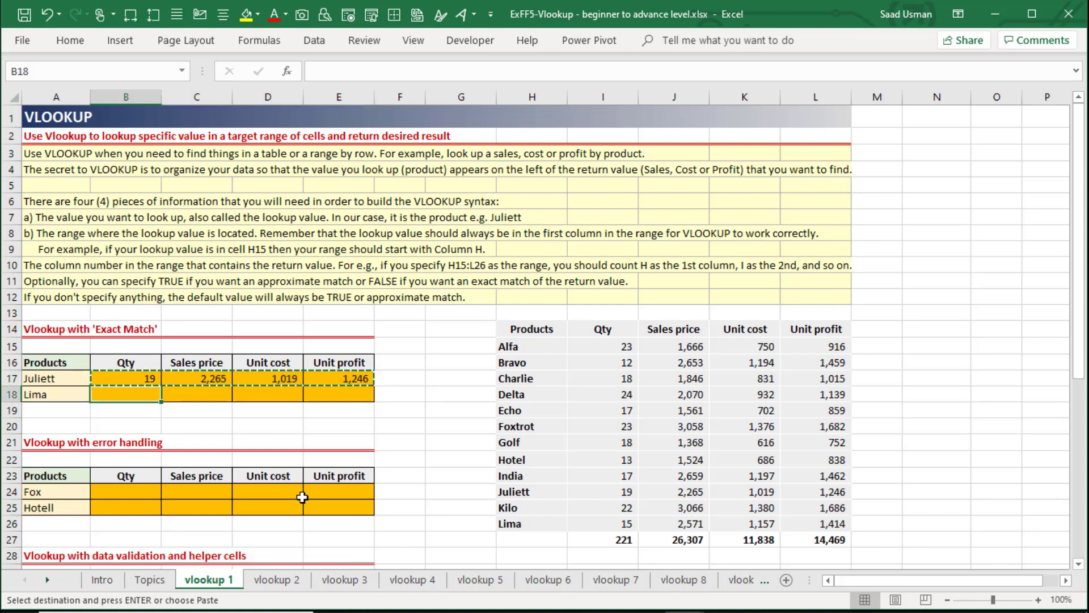
key(Return)
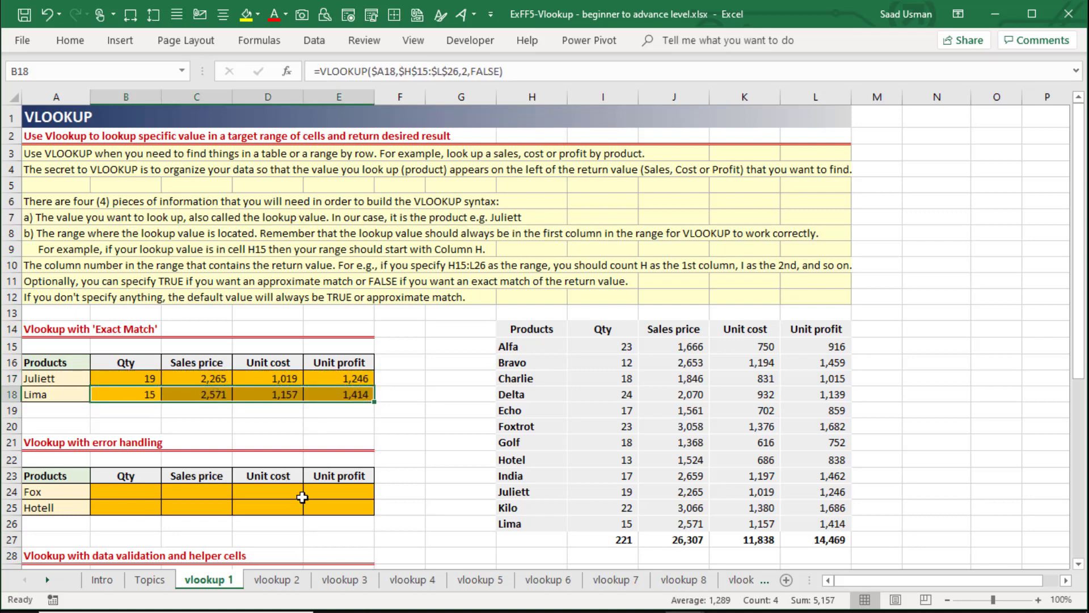
Check Lima's quantity in the source table and inspect Lima's Unit profit formula in E18.
click(596, 519)
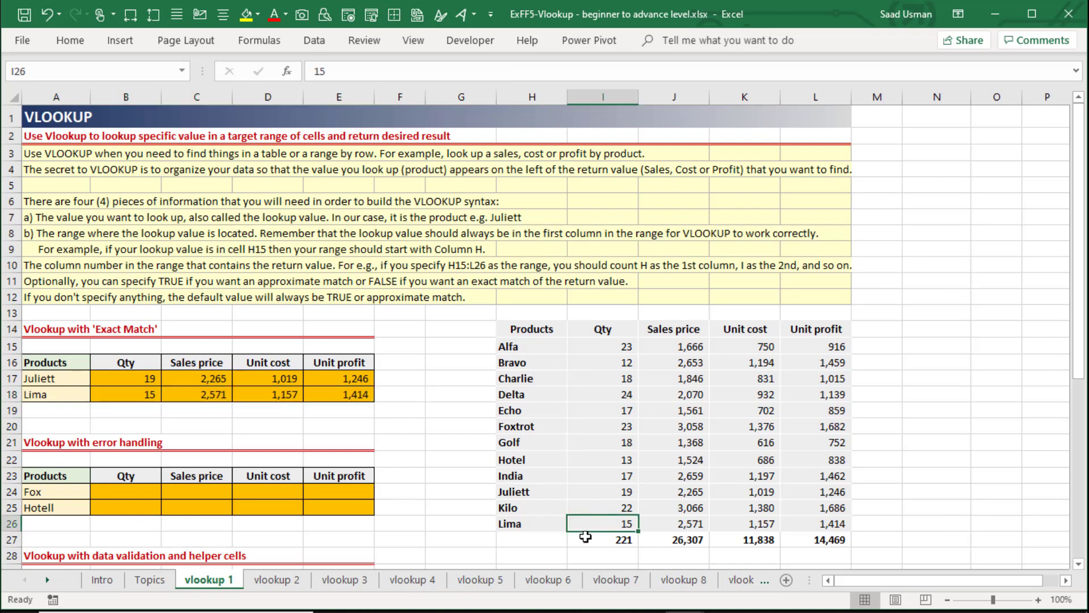
key(Up)
key(Up)
key(Up)
key(Up)
key(Up)
key(Up)
key(Up)
key(Up)
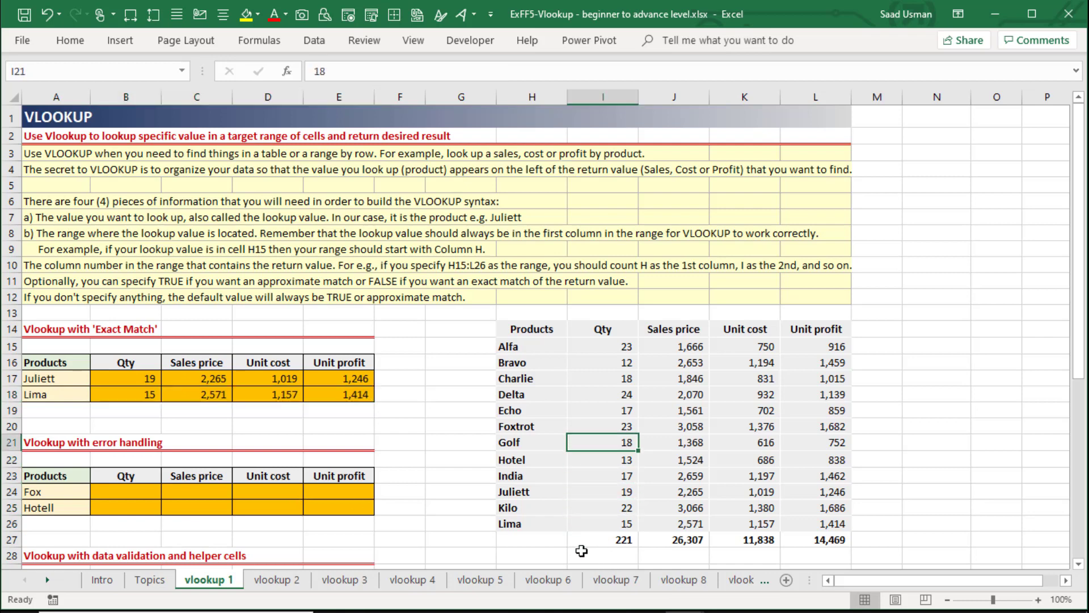
key(Left)
key(Left)
key(Left)
key(Left)
key(F2)
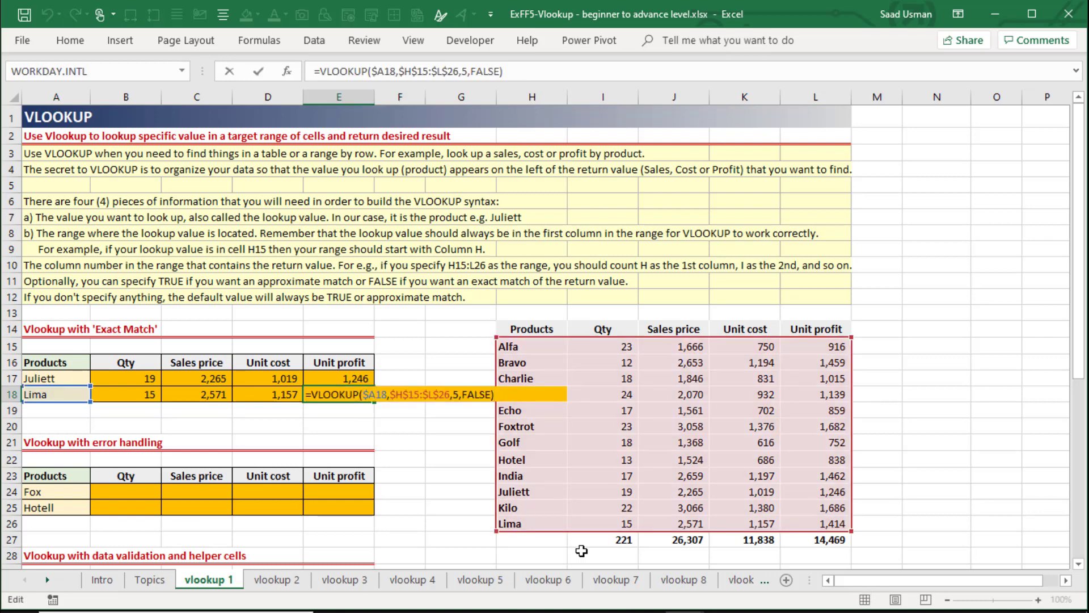
key(Escape)
Review Lima's VLOOKUP formulas in row 18, from the Qty in B18 to the Unit profit in E18.
key(Down)
key(Down)
key(Up)
key(Up)
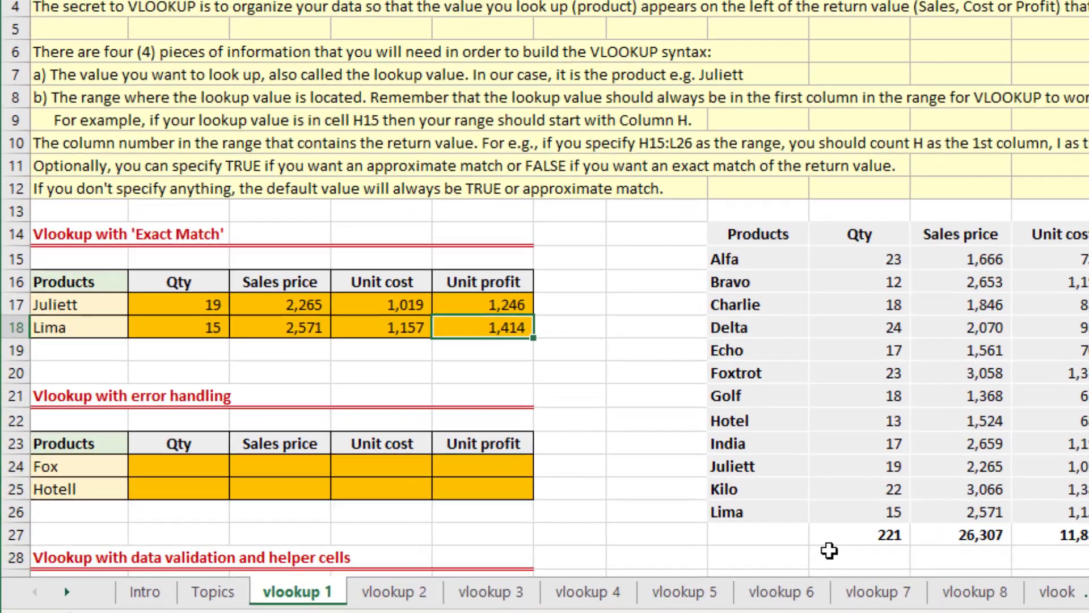
key(Left)
key(Left)
key(Left)
key(Left)
key(Right)
key(F2)
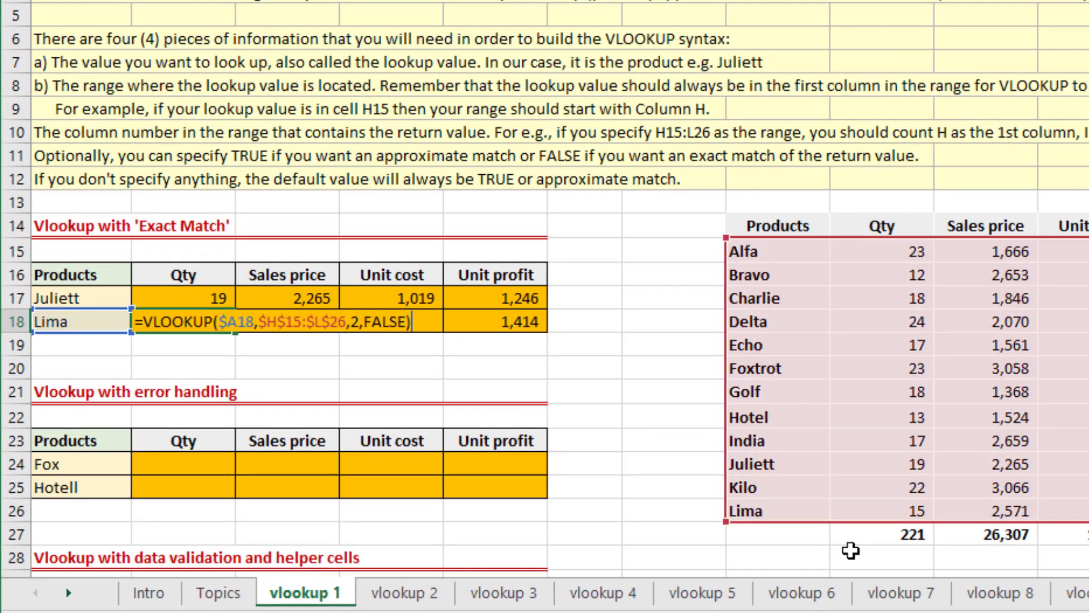
key(Escape)
key(Right)
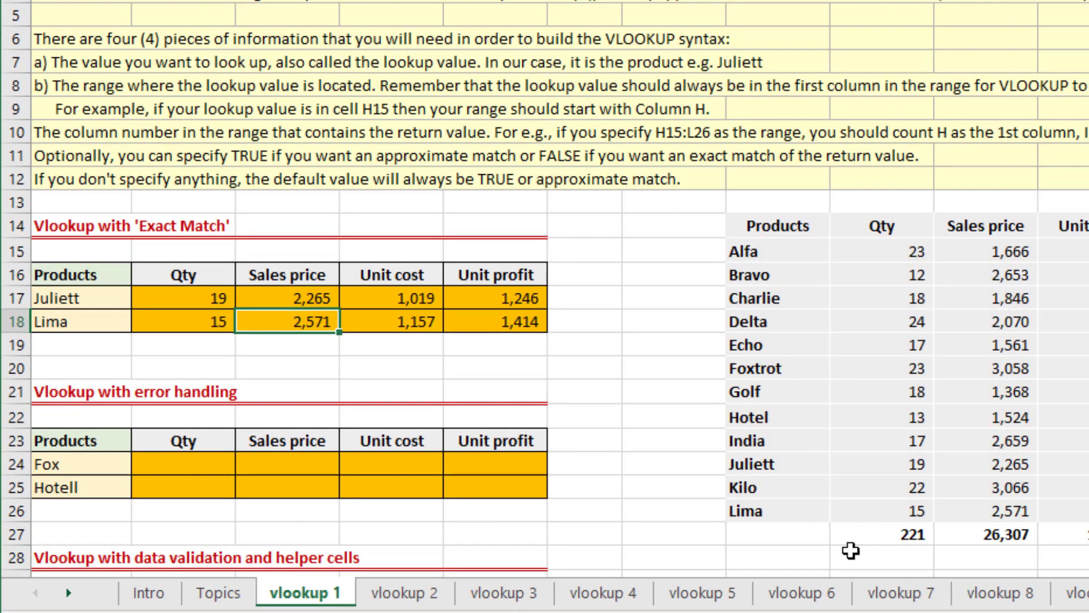
key(Right)
key(Right)
key(F2)
key(Escape)
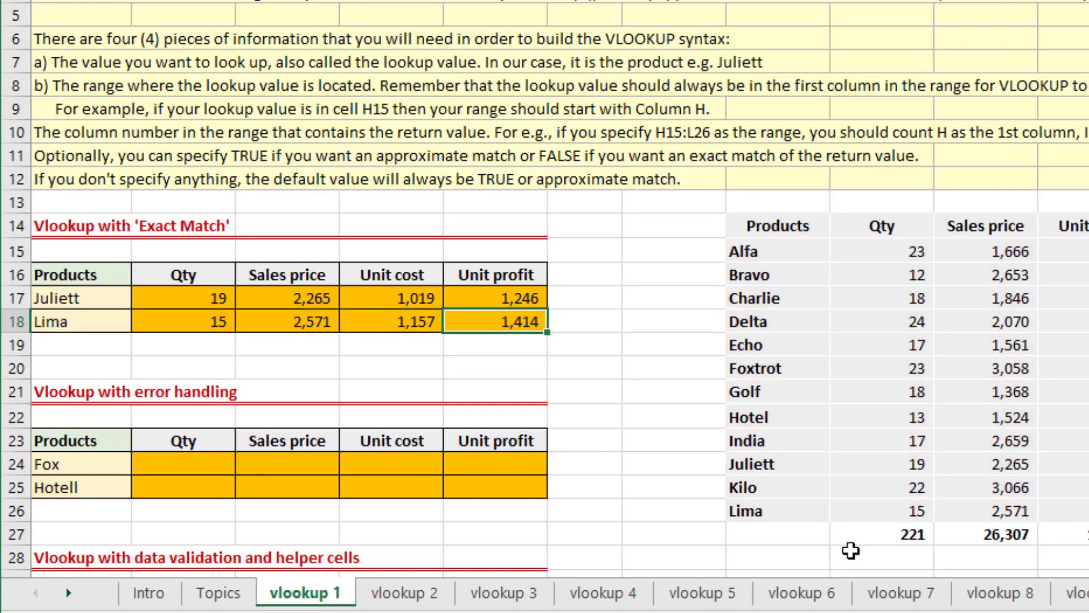
Copy Lima's complete row A18:E18 into row 19 to extend the exact match table.
key(Left)
key(Left)
key(Left)
key(Left)
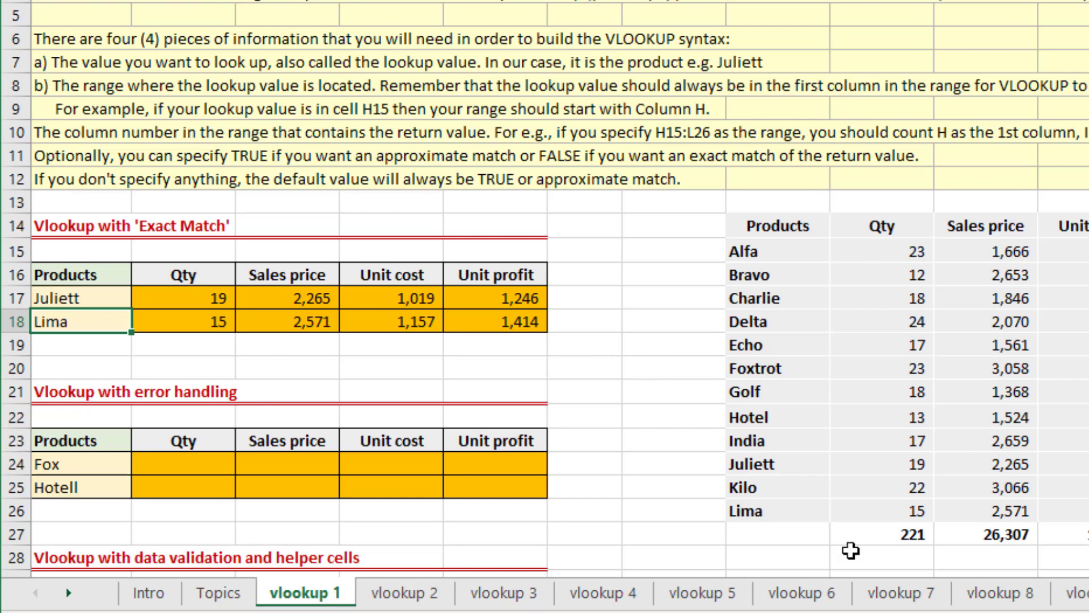
key(ctrl+shift+Right)
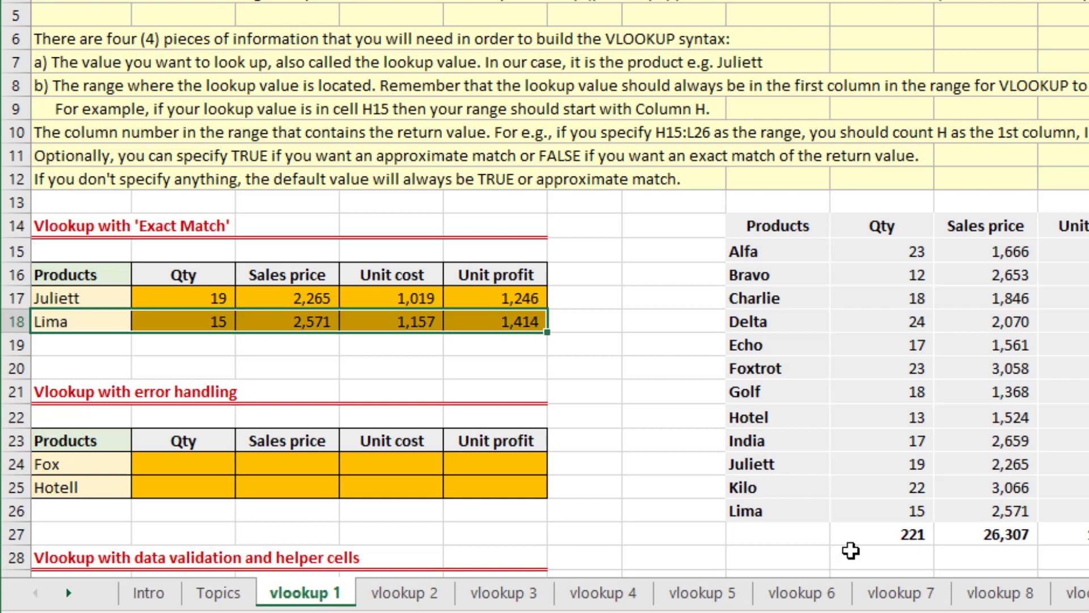
key(ctrl+c)
key(Down)
key(Return)
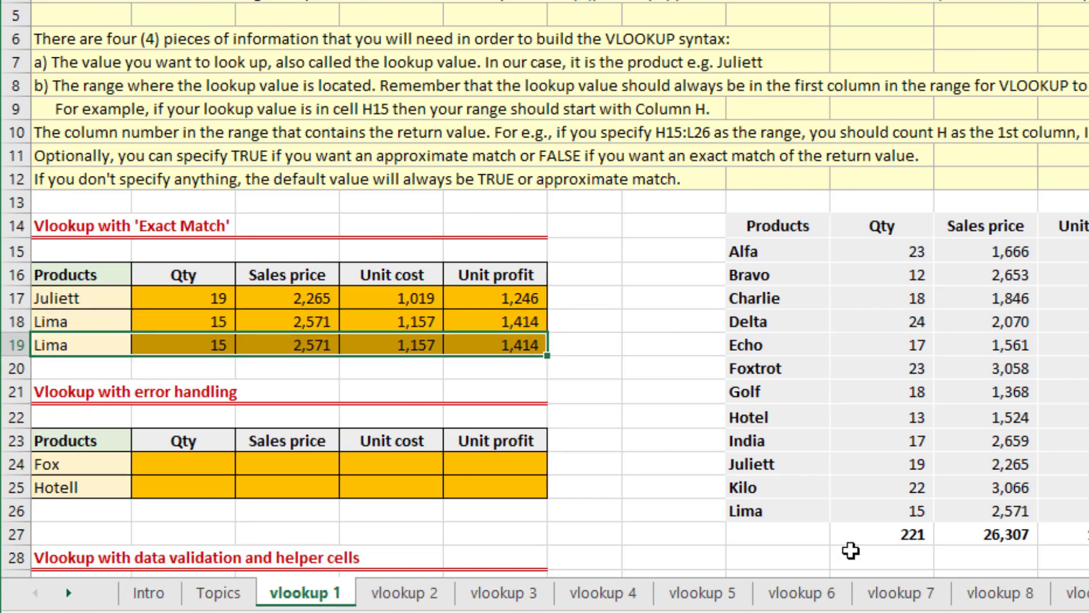
Change the product name in A19 to Golf.
key(Left)
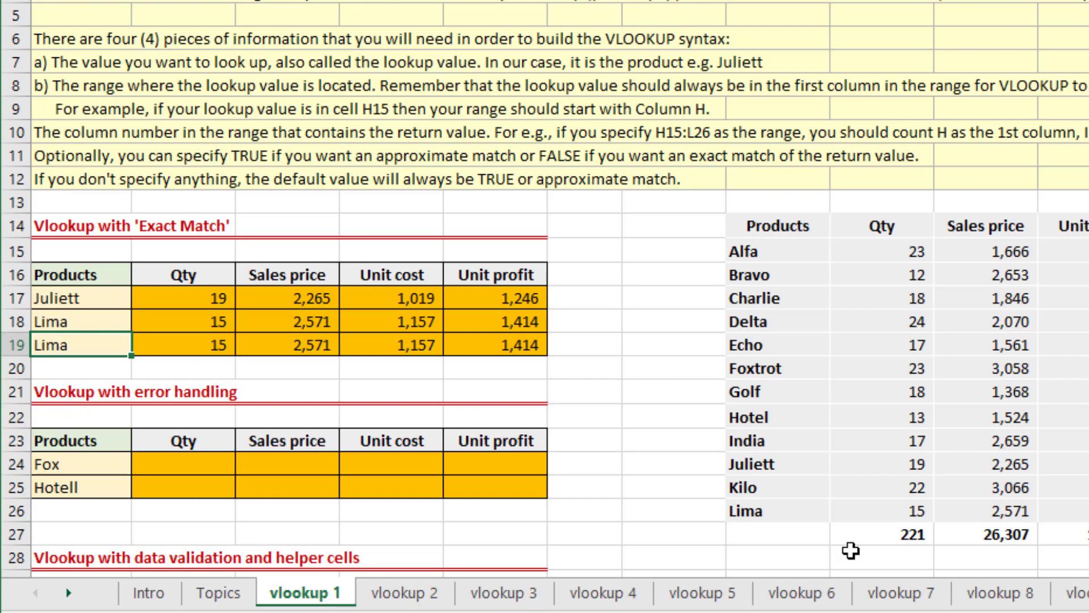
text(Golf)
key(Tab)
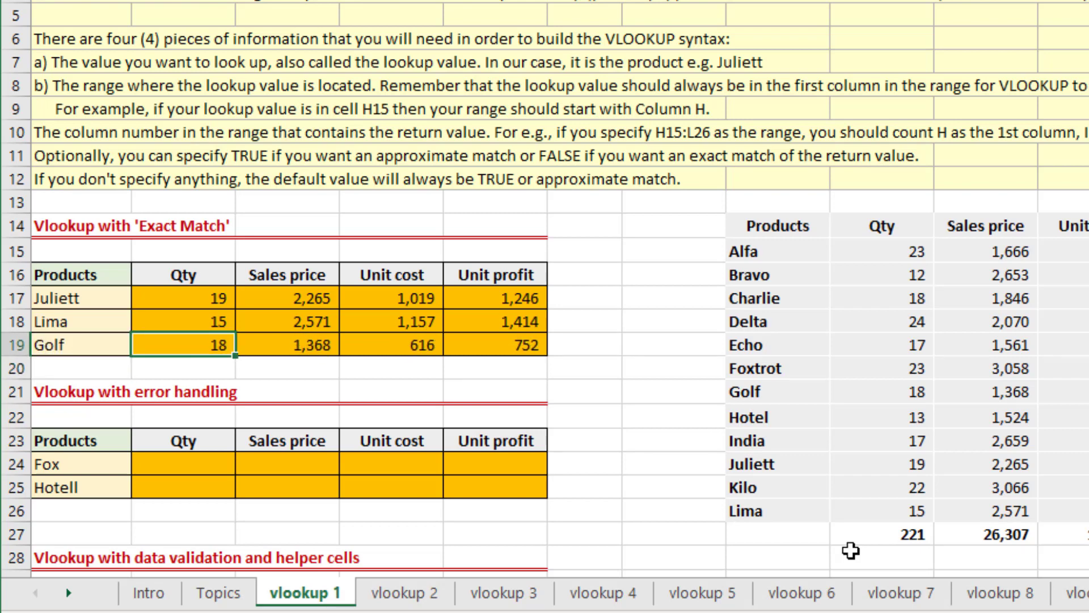
Compare Golf's returned figures in row 19 with Golf's row in the source table.
key(Right)
key(Right)
key(Right)
key(Right)
key(Right)
key(Right)
key(Down)
key(Down)
key(Right)
key(shift+Right)
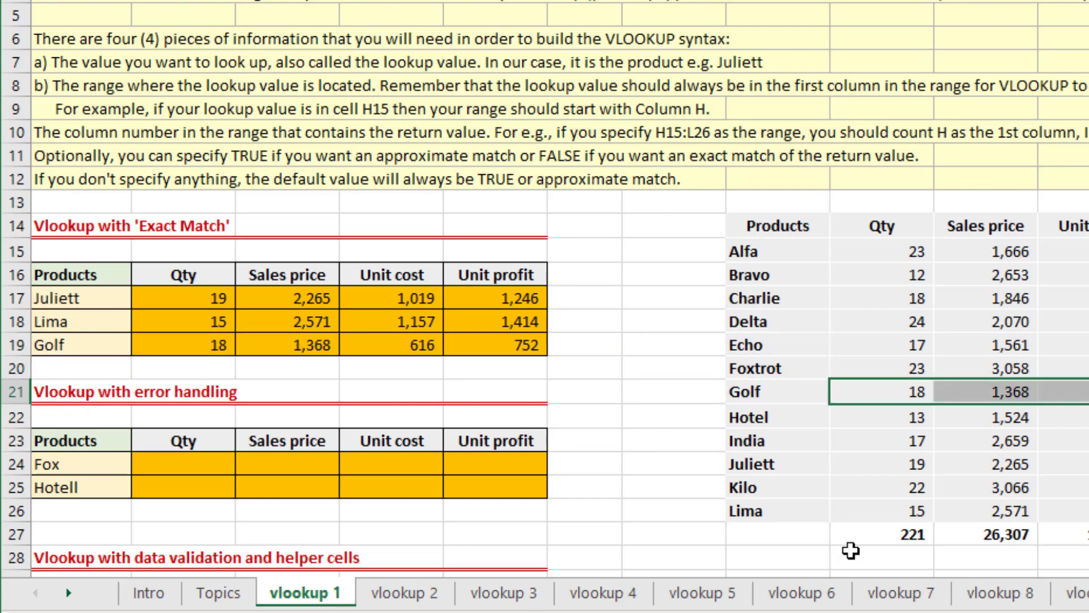
key(Left)
key(ctrl+Left)
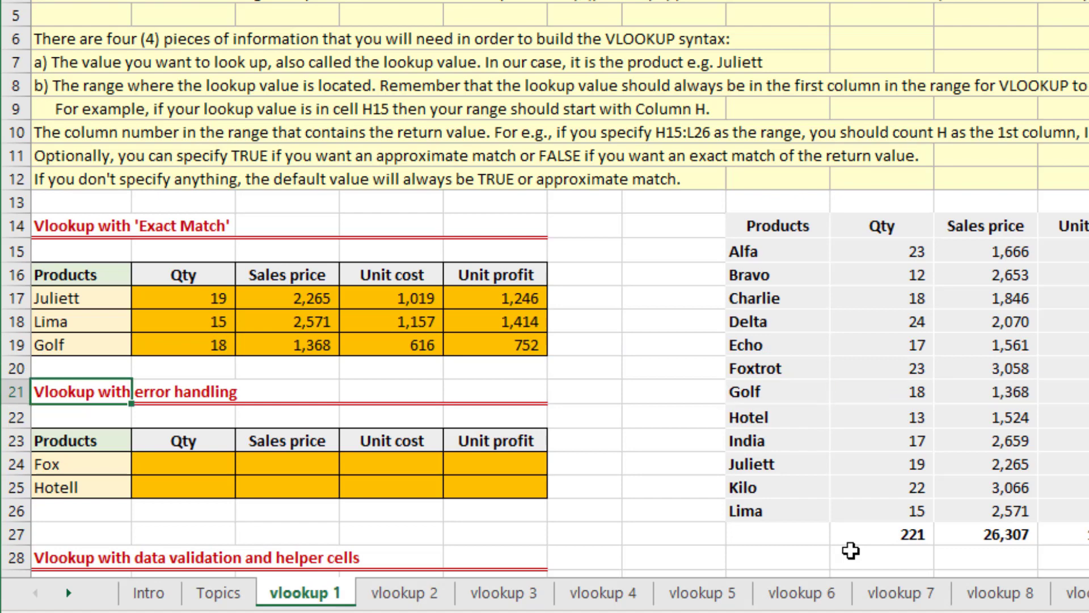
key(Down)
key(Down)
key(Down)
key(Down)
key(Down)
key(Down)
key(Down)
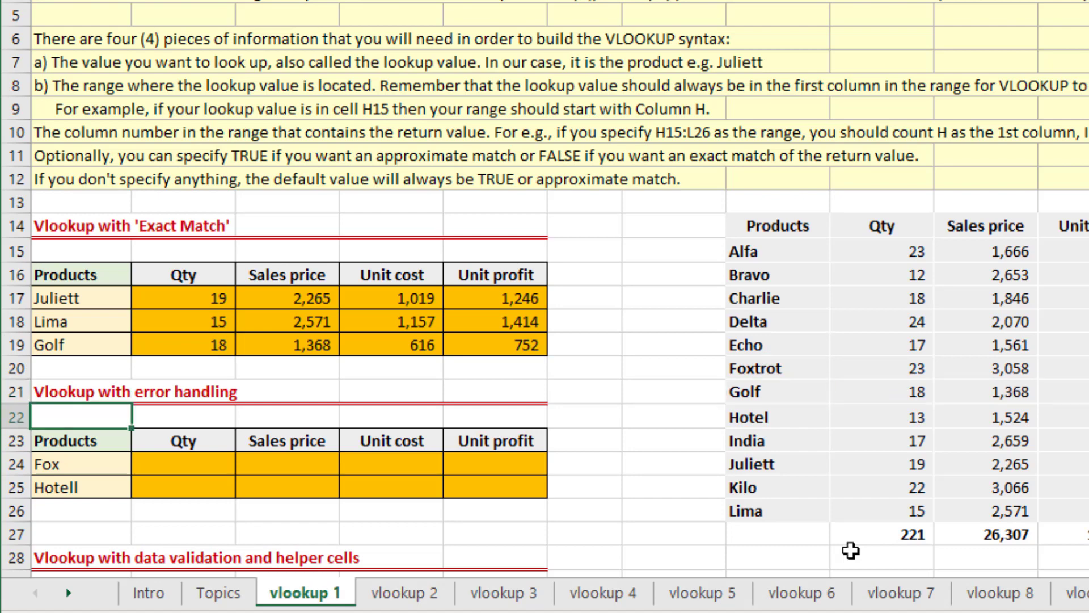
key(Up)
key(Up)
key(Up)
key(Up)
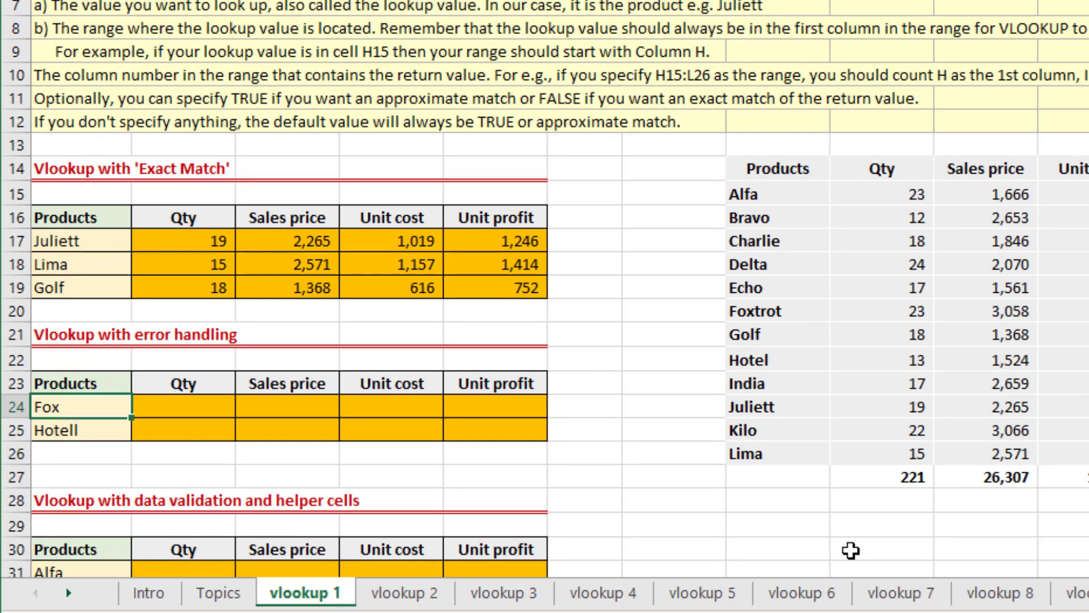
key(Right)
text(=)
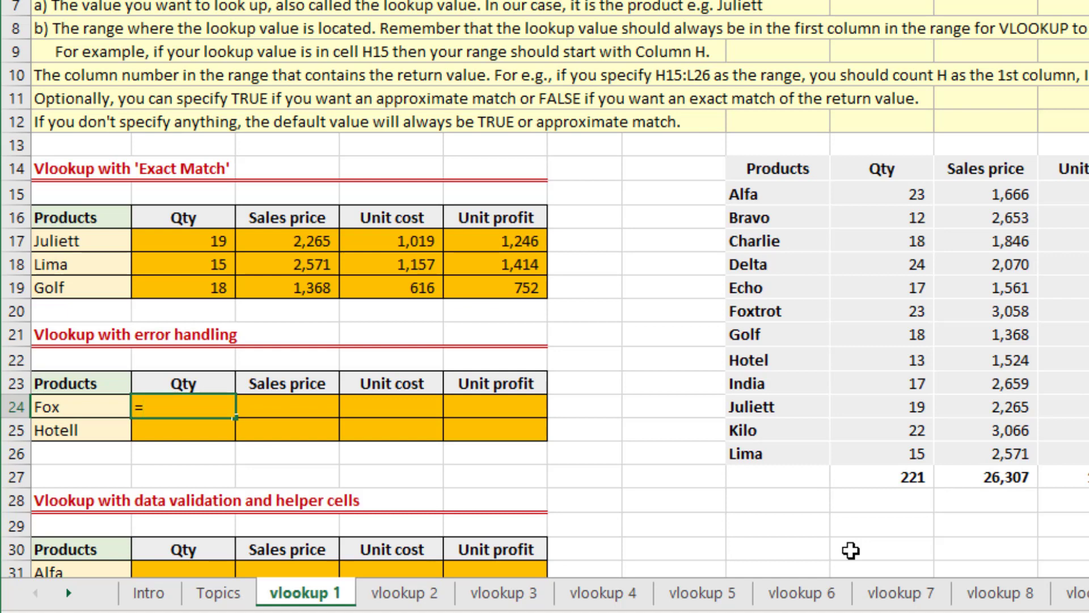
key(Escape)
Copy Golf's Qty formula from B19 to Fox's Qty cell B24 in the error handling table.
key(Up)
key(Up)
key(Up)
key(Up)
key(Up)
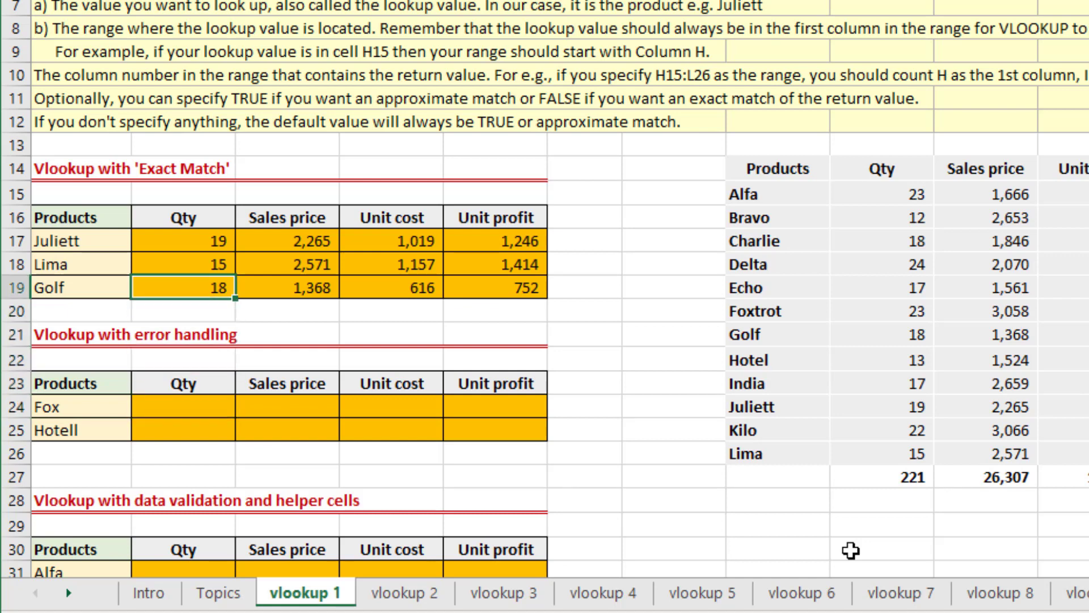
key(ctrl+c)
key(Down)
key(Down)
key(Down)
key(Down)
key(Down)
key(Return)
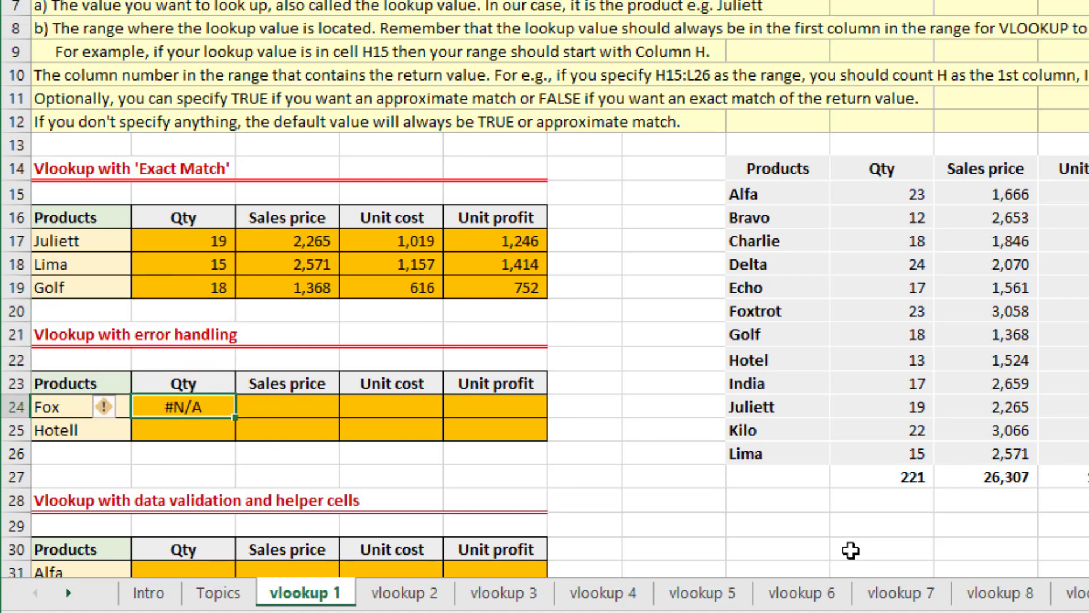
Inspect Fox's Qty formula in B24 and compare the product name with Foxtrot in the source table.
key(F2)
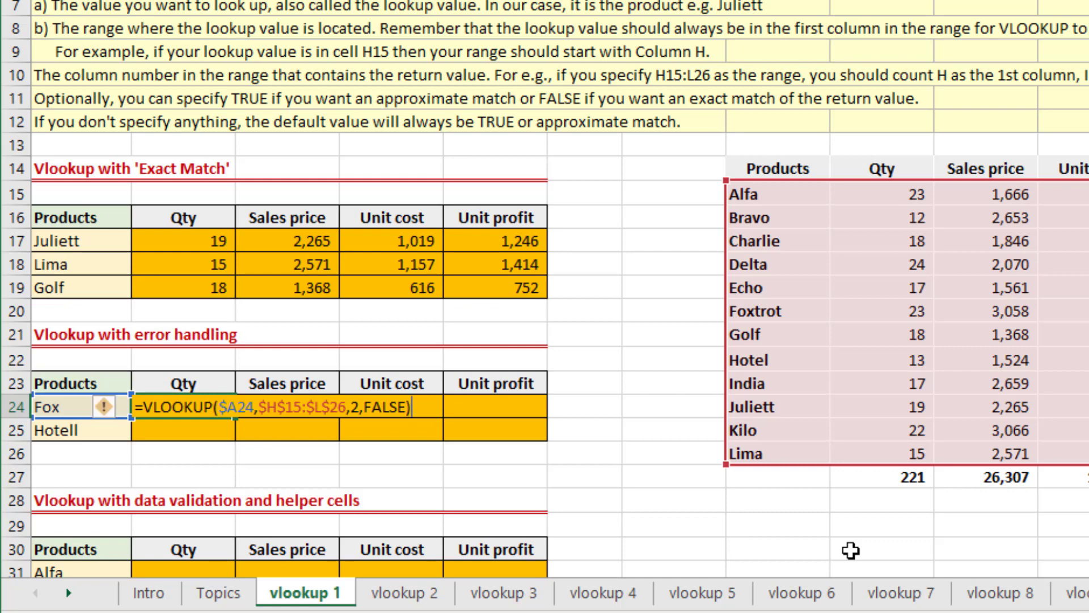
key(Tab)
key(Tab)
key(Tab)
key(Tab)
key(Right)
key(Right)
key(Up)
key(Up)
key(Up)
key(Up)
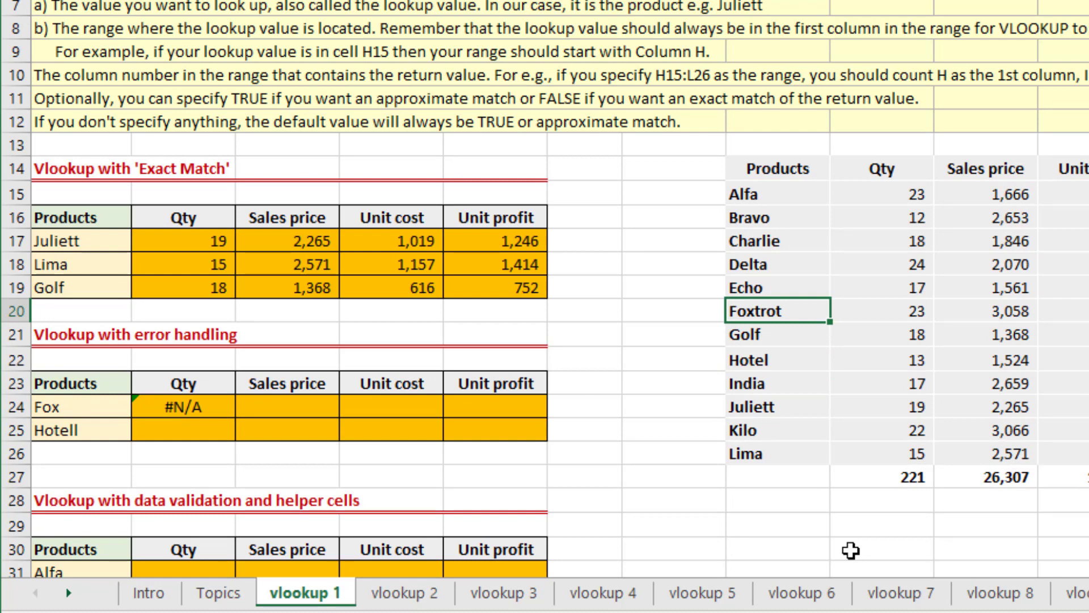
key(Down)
key(Down)
key(Down)
key(Down)
key(ctrl+Left)
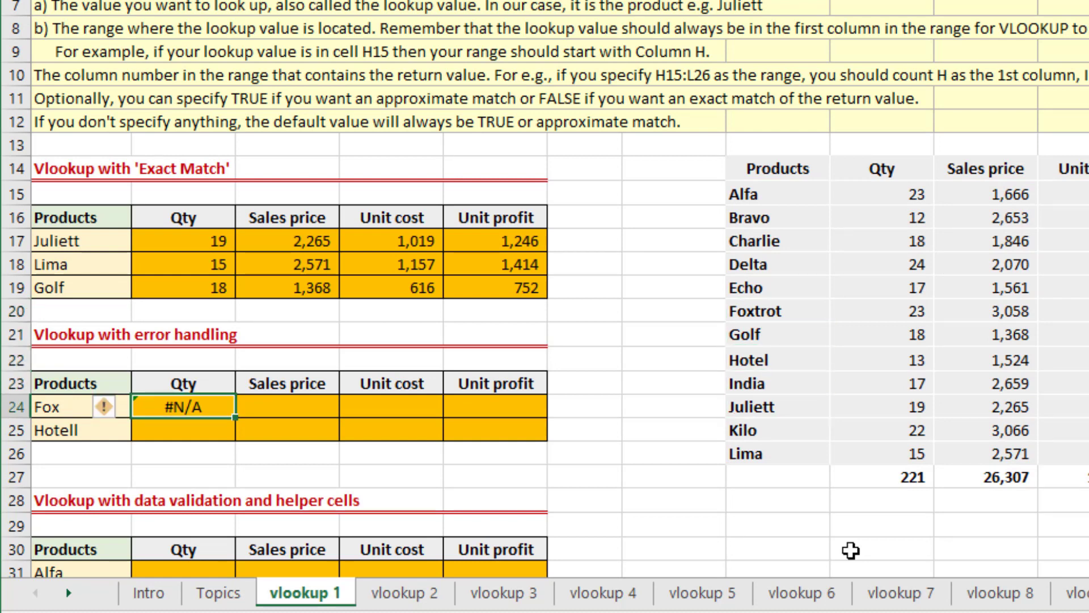
key(F2)
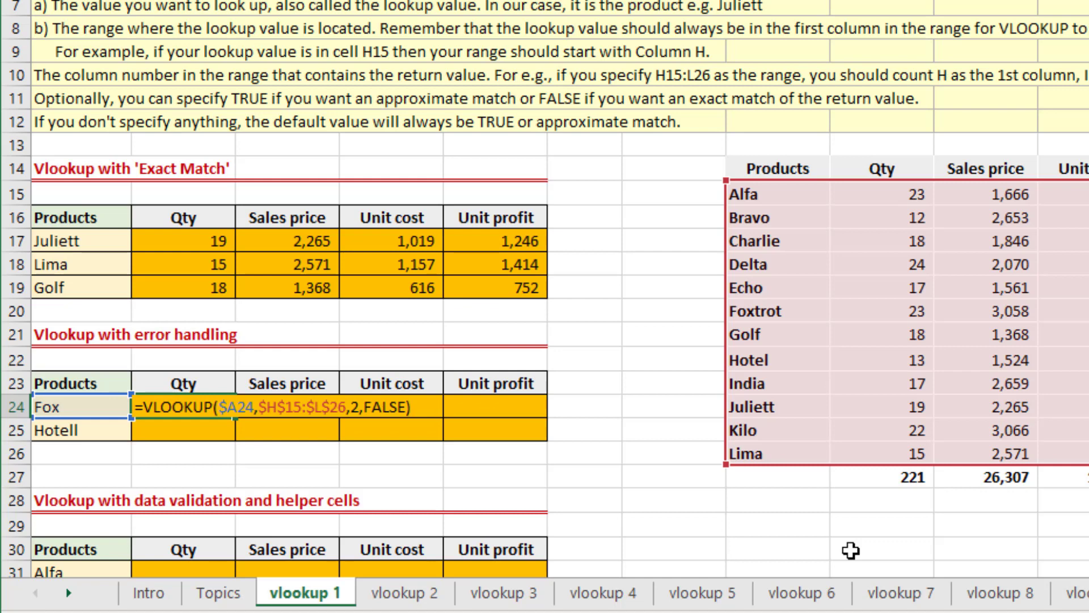
key(ctrl+Return)
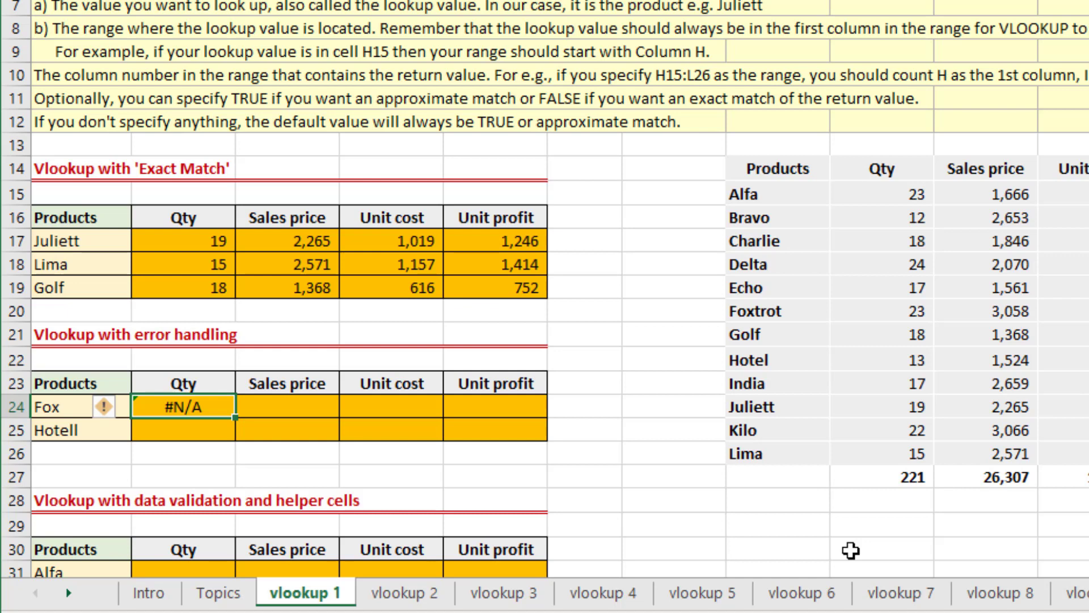
Start wrapping Fox's Qty VLOOKUP formula in B24 with the IFERROR function.
key(F2)
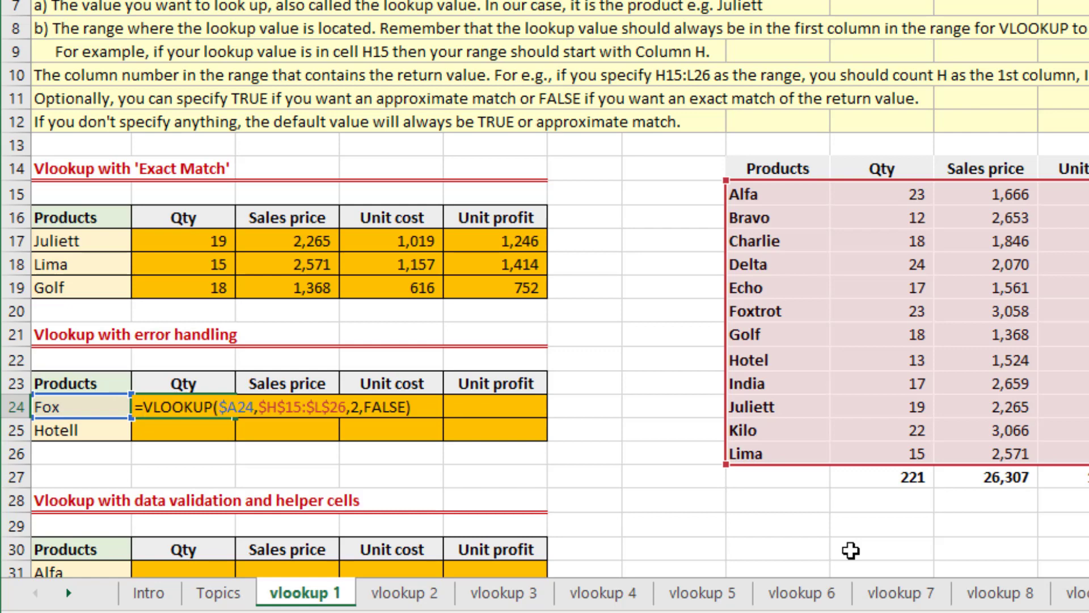
text(if)
key(Down)
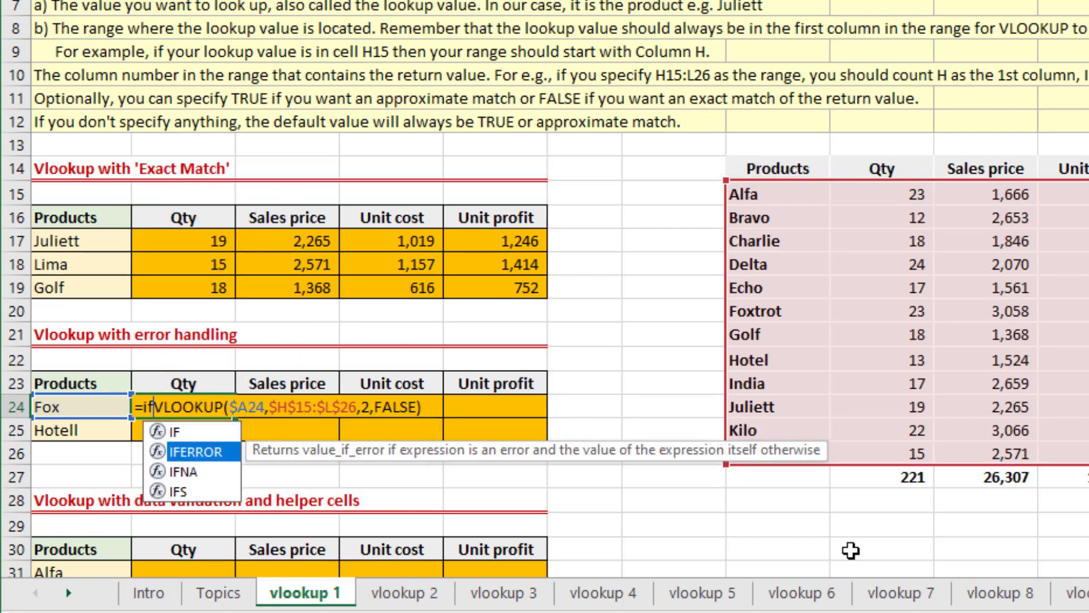
key(Tab)
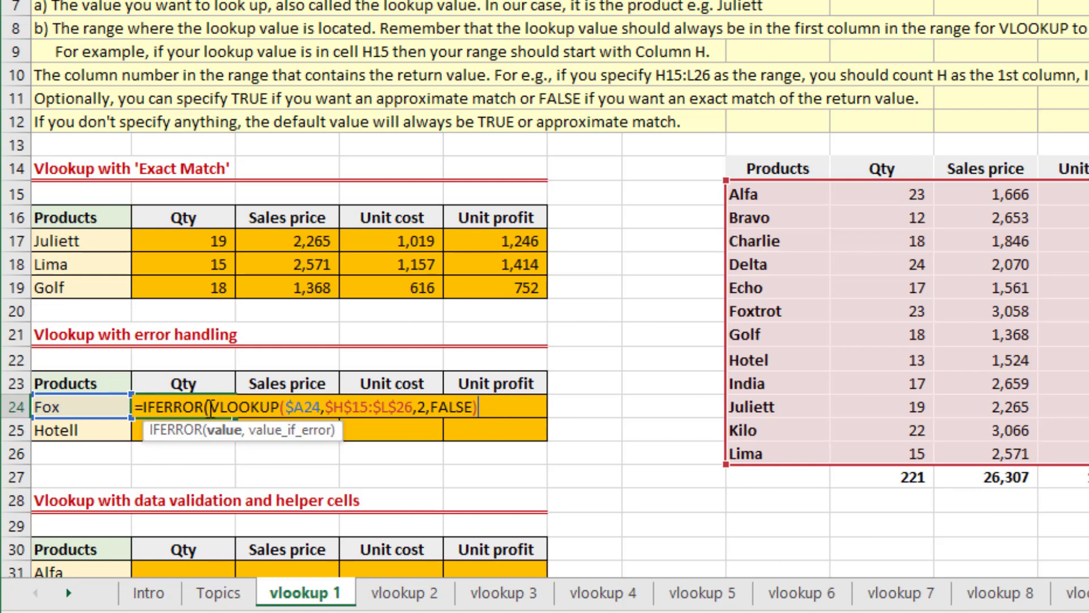
Evaluate the VLOOKUP argument inside B24's IFERROR formula in place, and restore the formula text.
drag(208, 407, 492, 405)
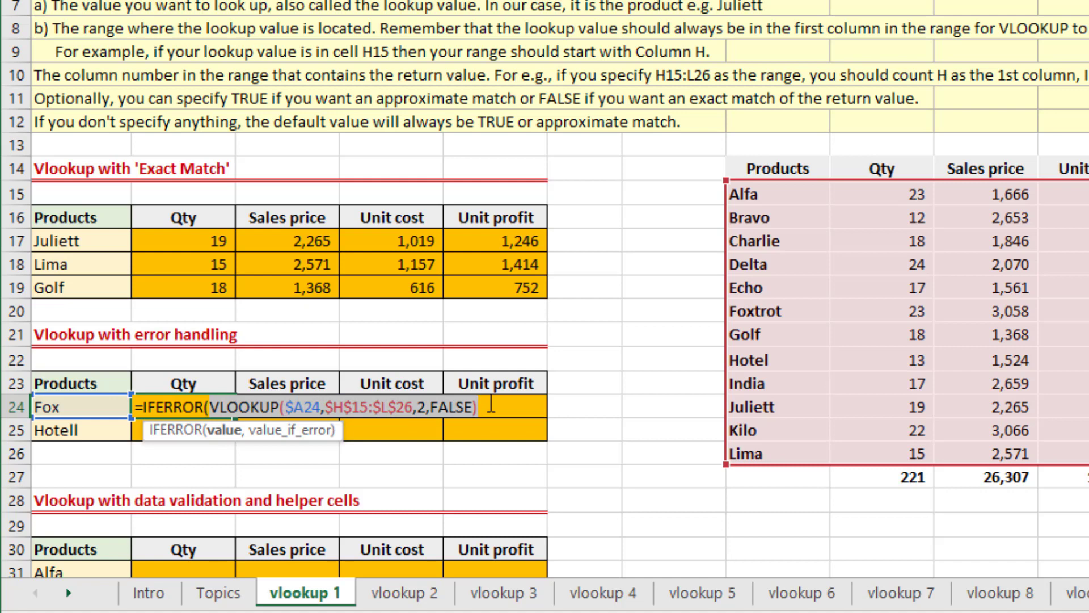
key(F9)
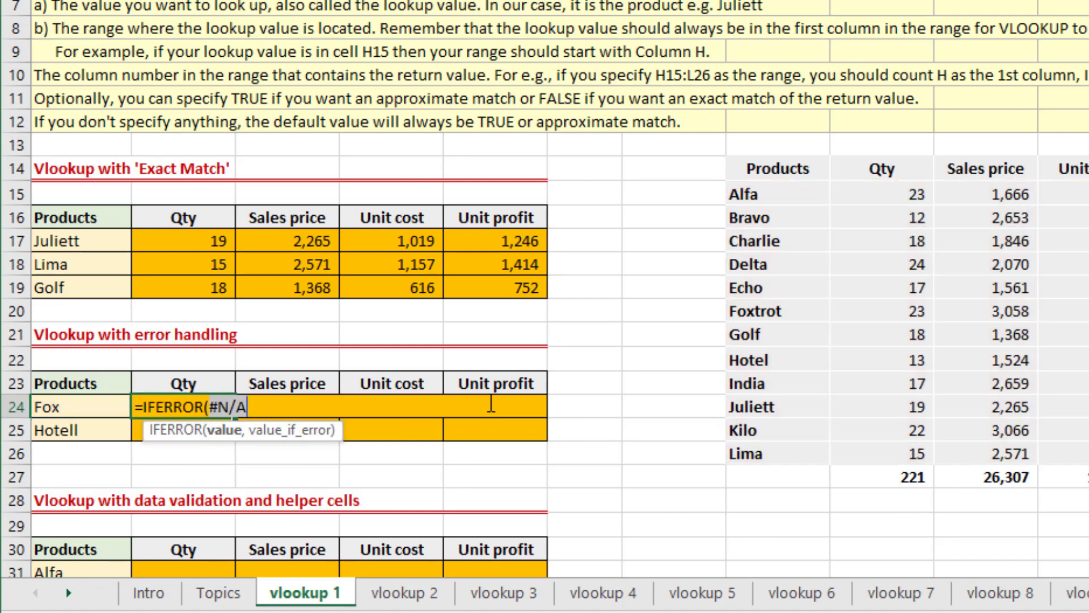
key(ctrl+z)
key(Right)
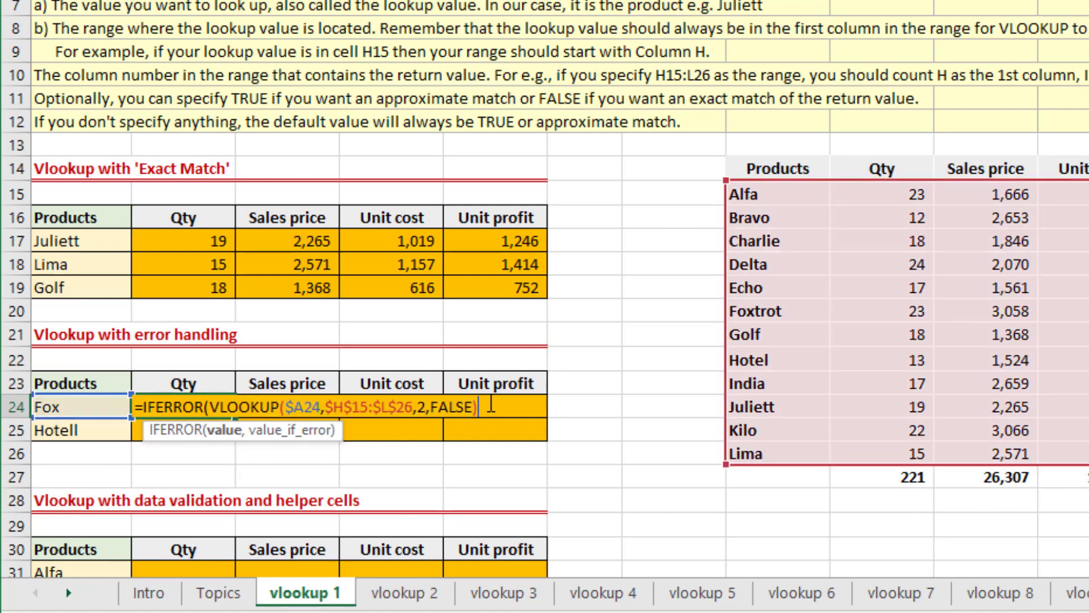
Complete B24's IFERROR formula with the text "error value" as its value_if_error argument.
text(,)
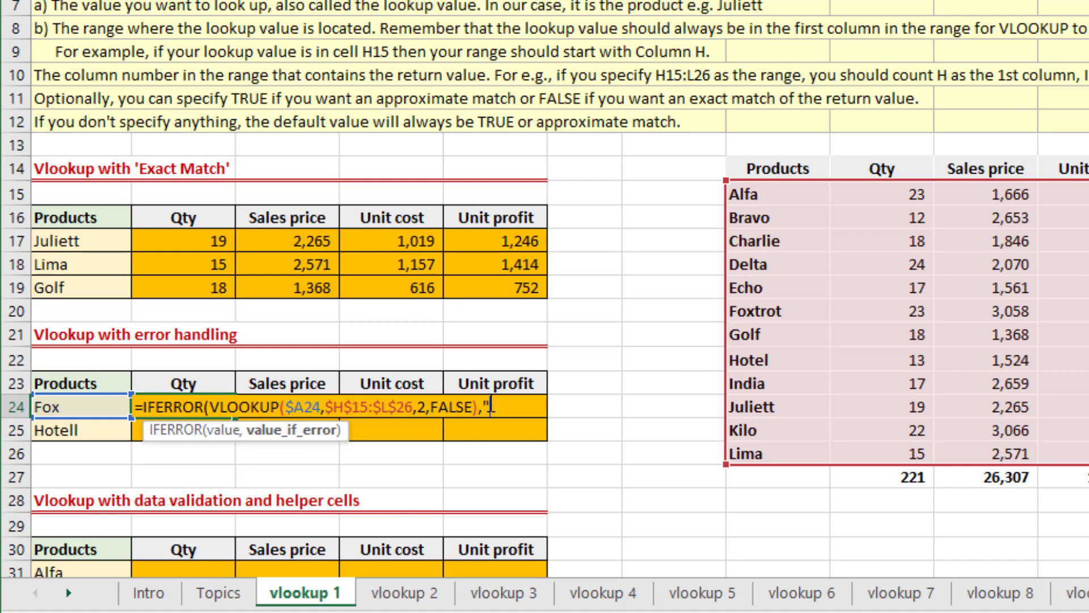
text("error value)
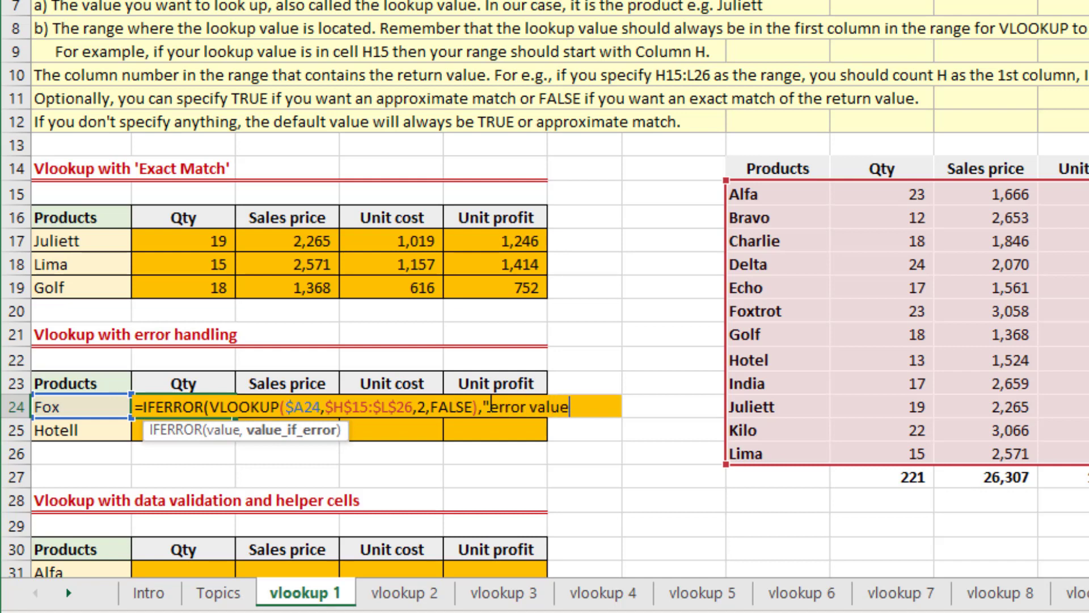
text("))
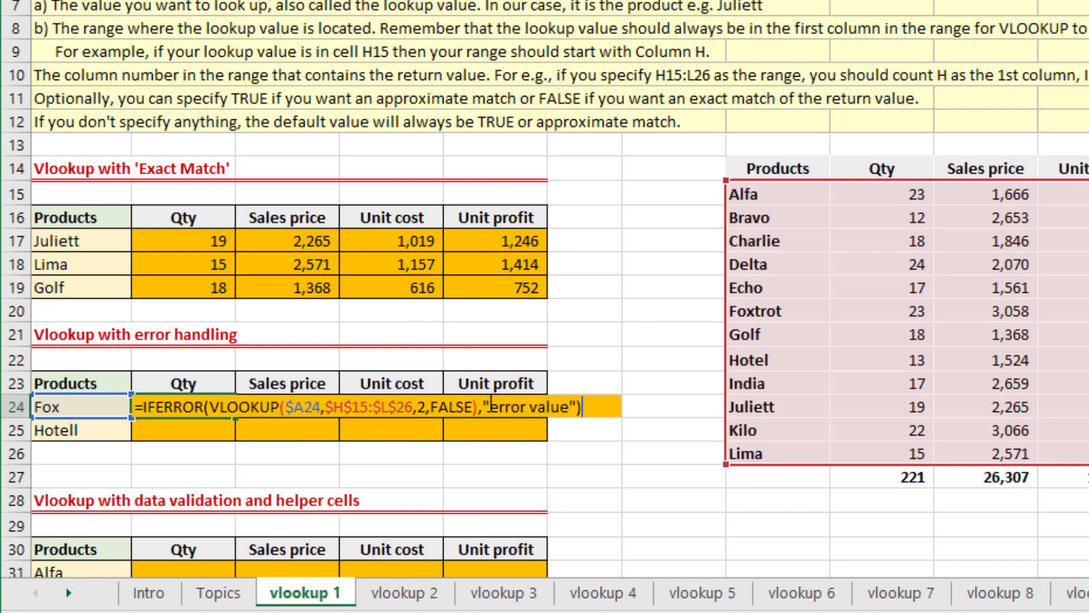
key(Return)
key(Up)
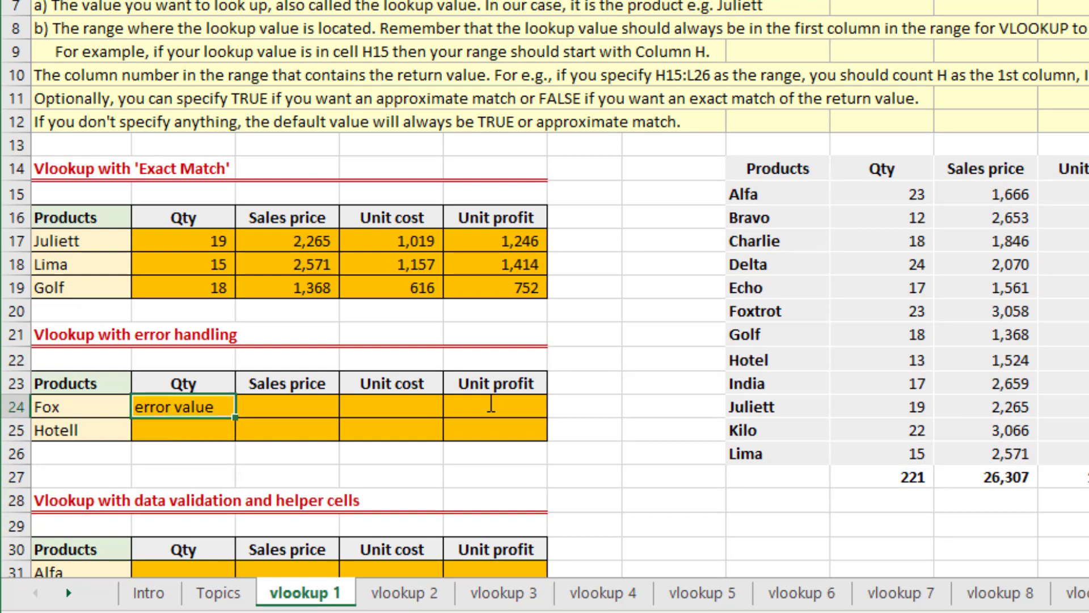
Replace the "error value" text in B24's IFERROR formula with 0.
key(F2)
key(Left)
key(Left)
key(Left)
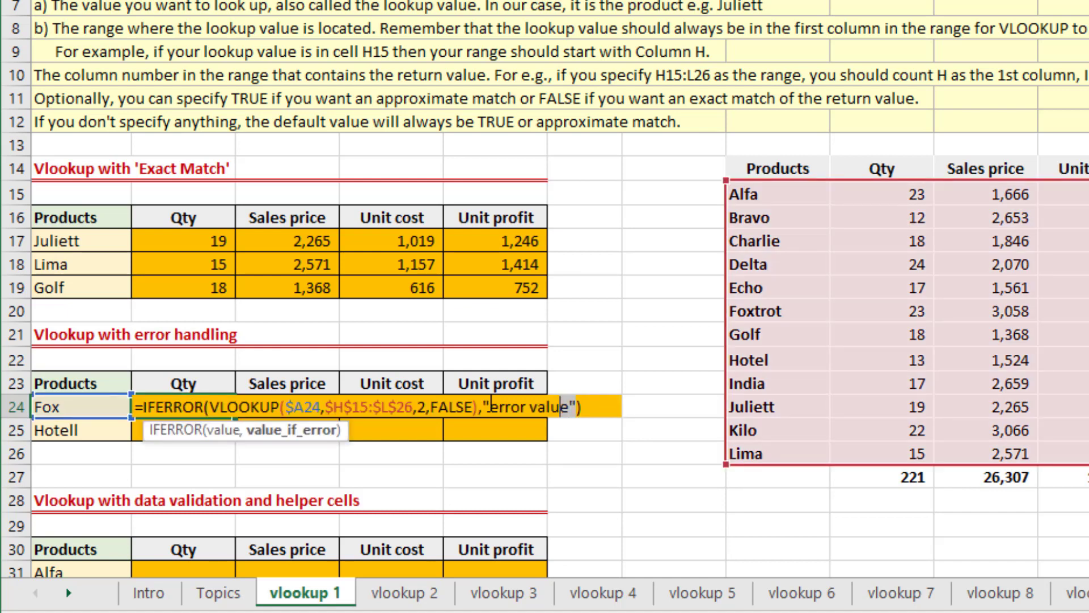
key(shift+Left)
key(shift+Left)
key(shift+Left)
key(shift+Left)
key(shift+Left)
key(shift+Left)
key(shift+Left)
key(shift+Left)
key(shift+Left)
key(shift+Left)
key(shift+Left)
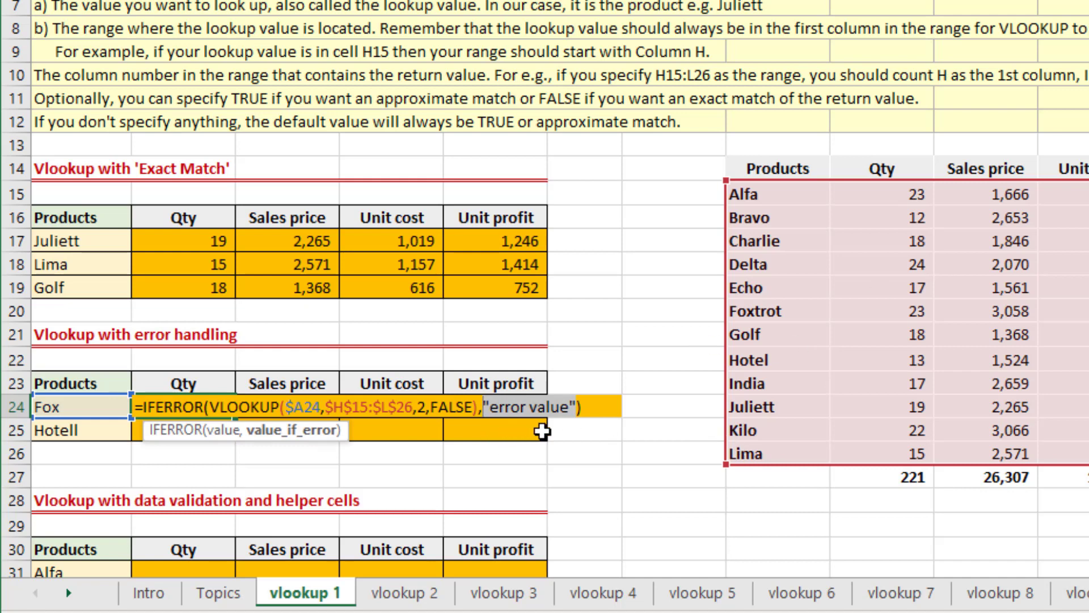
text(0)
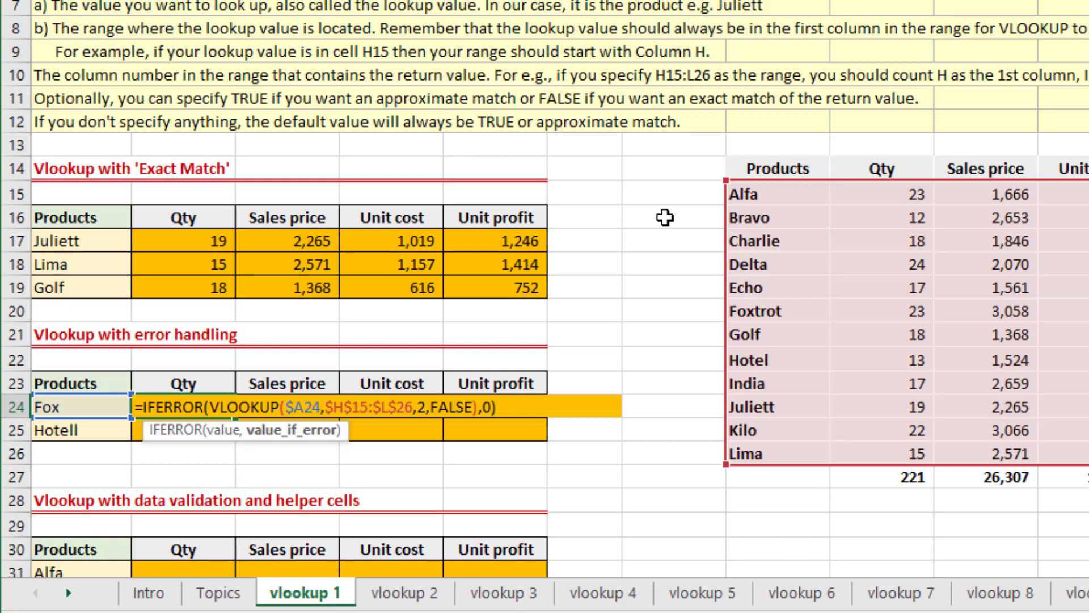
key(ctrl+Return)
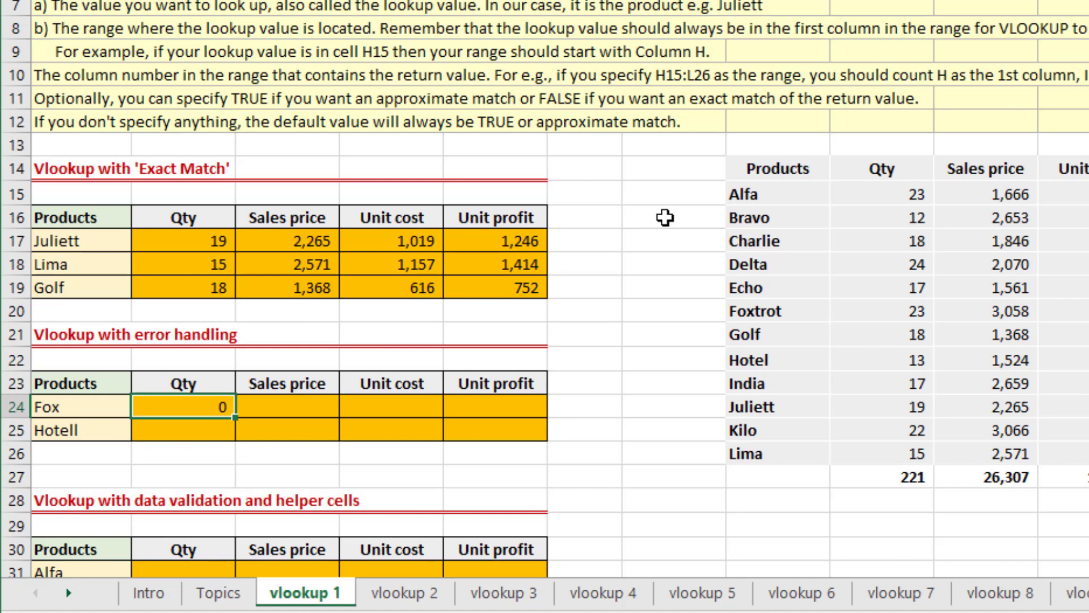
Fill Fox's Qty formula from B24 across to the Unit profit cell E24.
key(shift+Right)
key(shift+Right)
key(shift+Right)
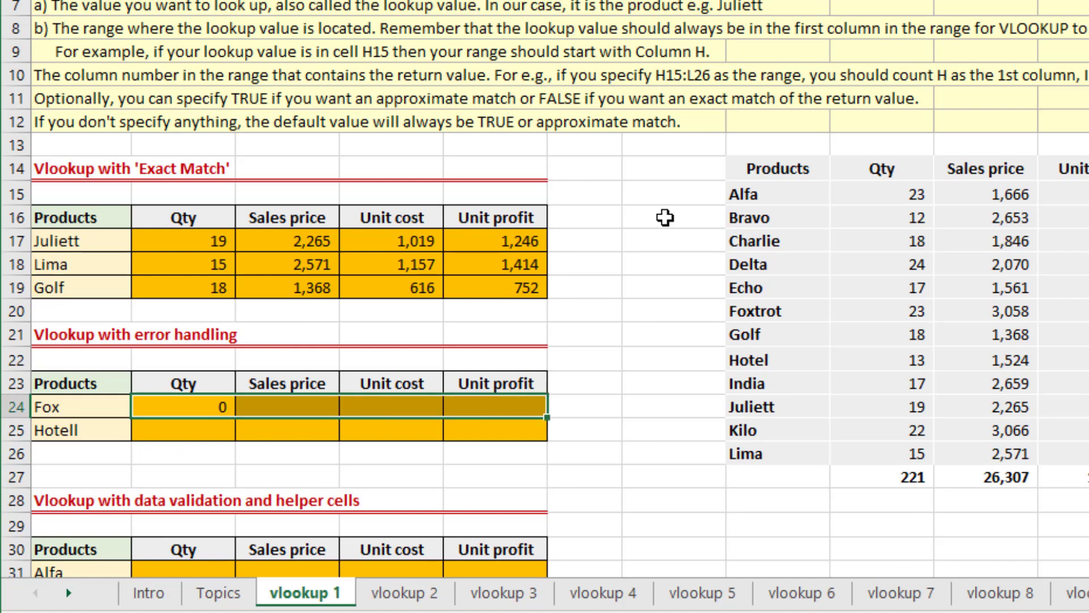
key(ctrl+r)
Set the VLOOKUP column index in Fox's Sales price formula, cell C24, to 3.
key(Right)
key(F2)
key(Left)
key(Left)
key(Left)
key(Left)
key(Left)
key(Left)
key(Left)
key(Left)
key(Left)
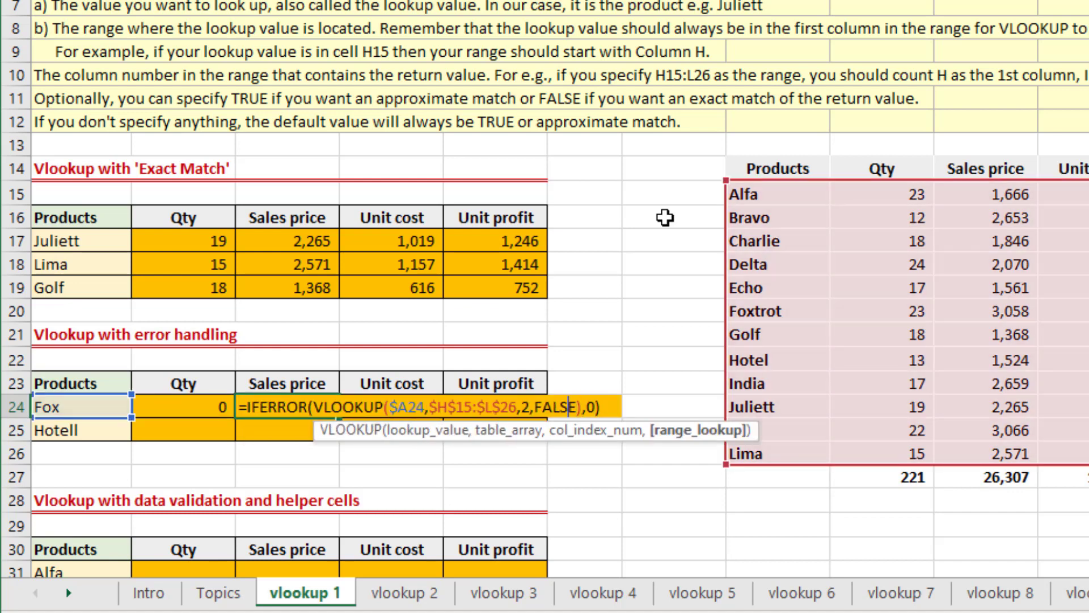
key(shift+Left)
text(3)
key(Return)
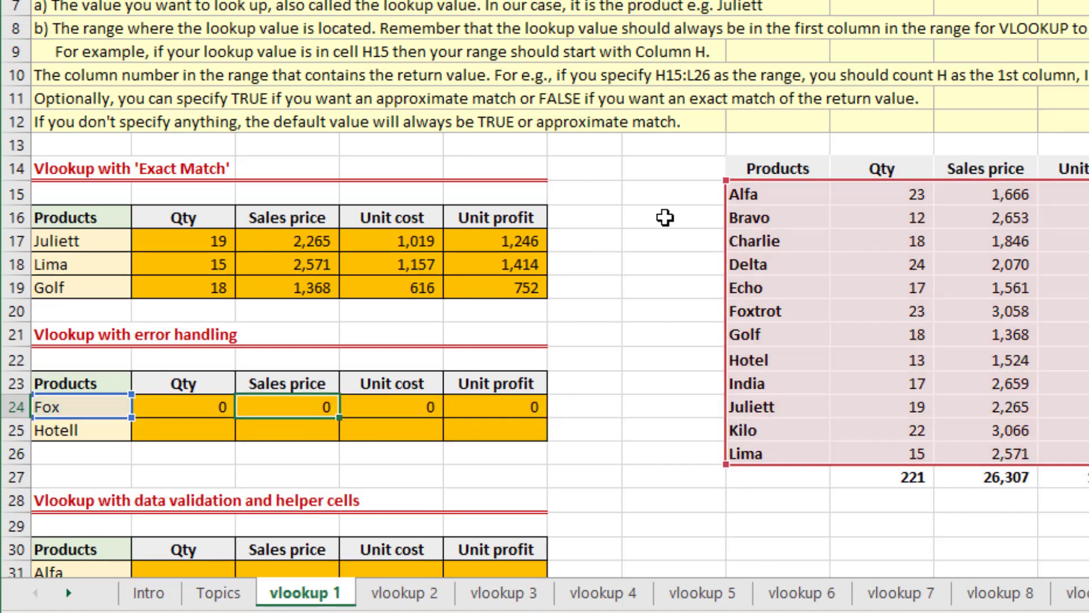
Set the VLOOKUP column index in Fox's Unit cost formula, cell D24, to 4.
key(Up)
key(Right)
key(F2)
key(Left)
key(Left)
key(Left)
key(Left)
key(Left)
key(Left)
key(Left)
key(Left)
key(Left)
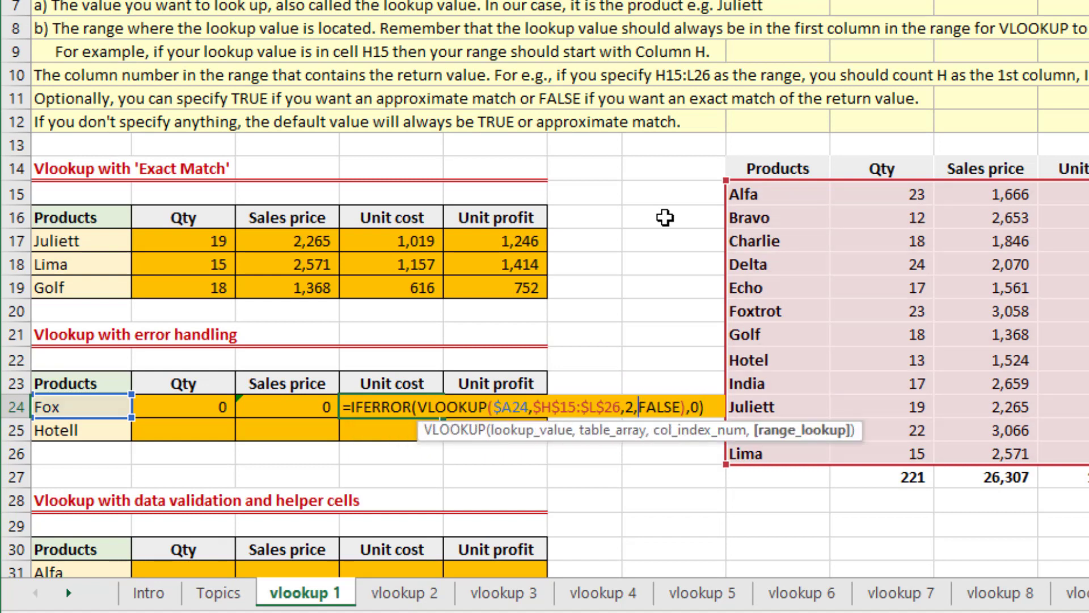
key(shift+Left)
text(4)
key(Return)
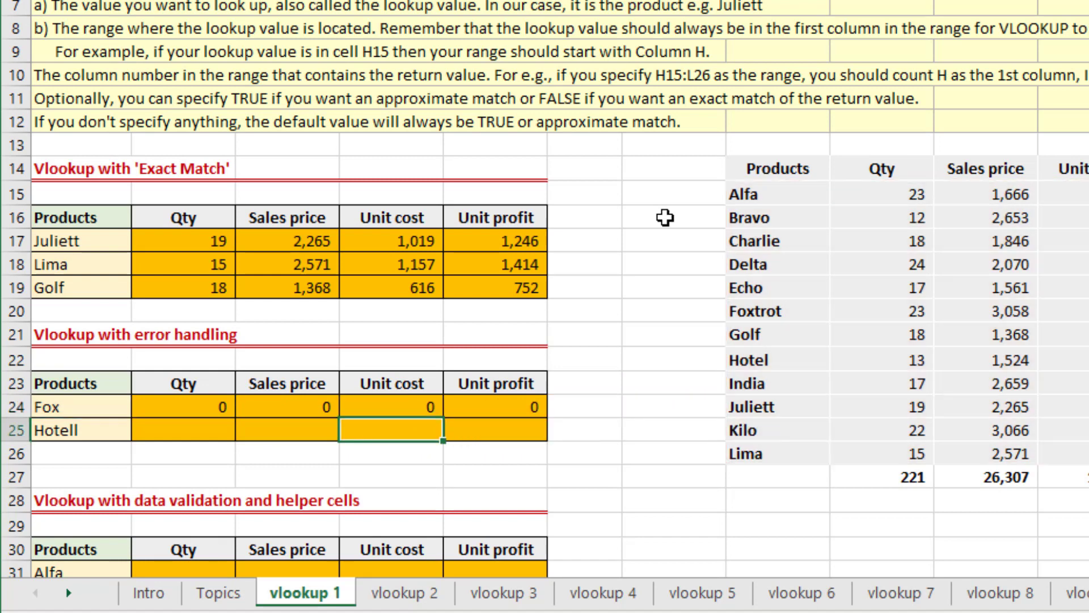
Set the VLOOKUP column index in Fox's Unit profit formula, cell E24, to 5.
key(Up)
key(Right)
key(F2)
key(Left)
key(Left)
key(Left)
key(Left)
key(Left)
key(Left)
key(Left)
key(Left)
key(Left)
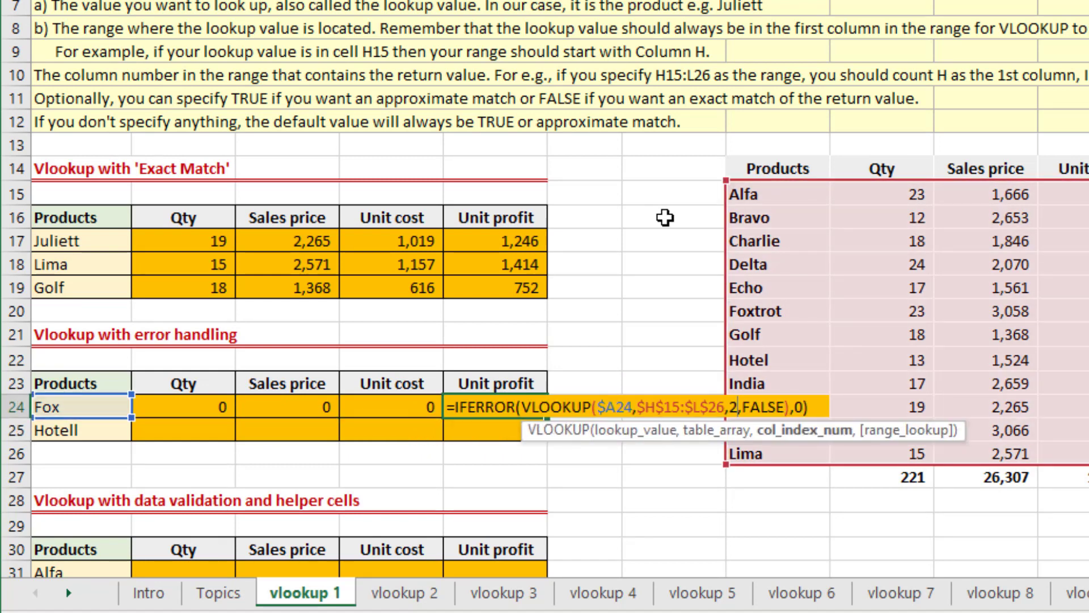
key(shift+Left)
text(5)
key(Return)
key(Up)
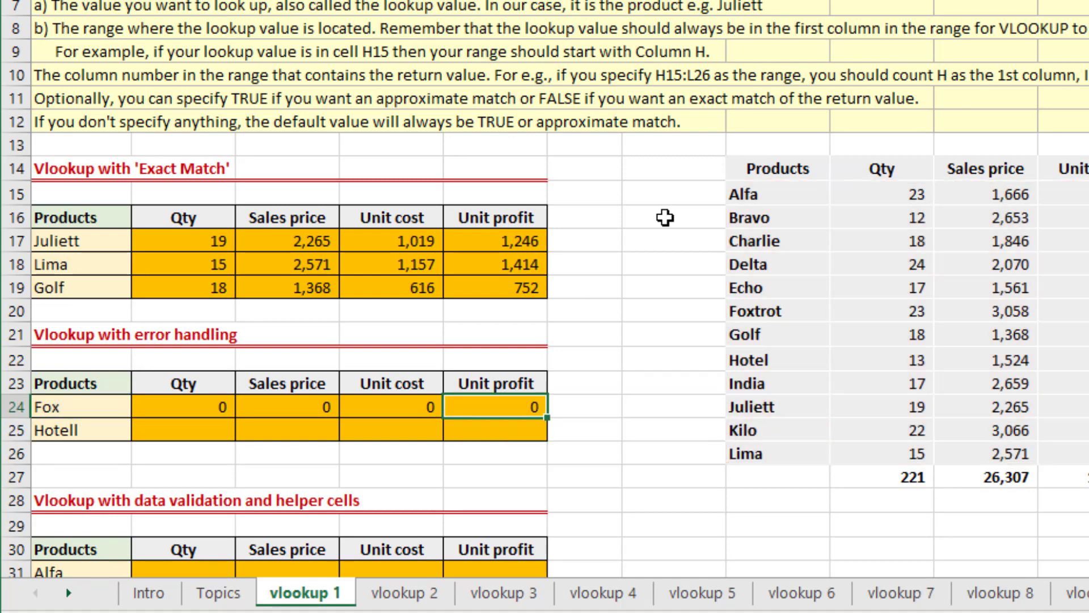
Change the product name in A24 of the error handling table to Foxtrot.
key(Home)
text(Foxtrot)
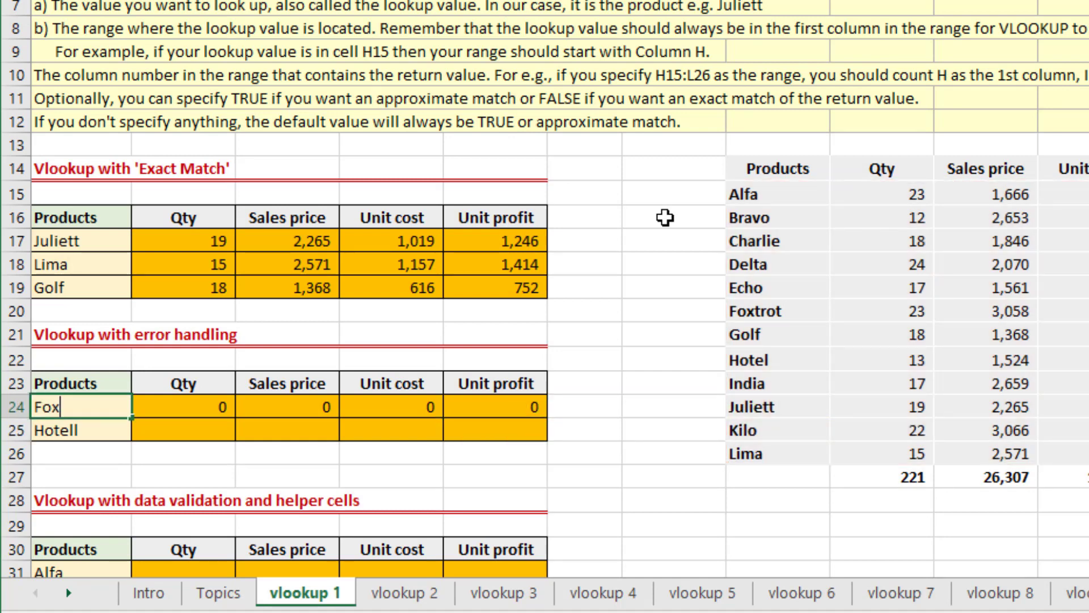
key(Return)
key(Up)
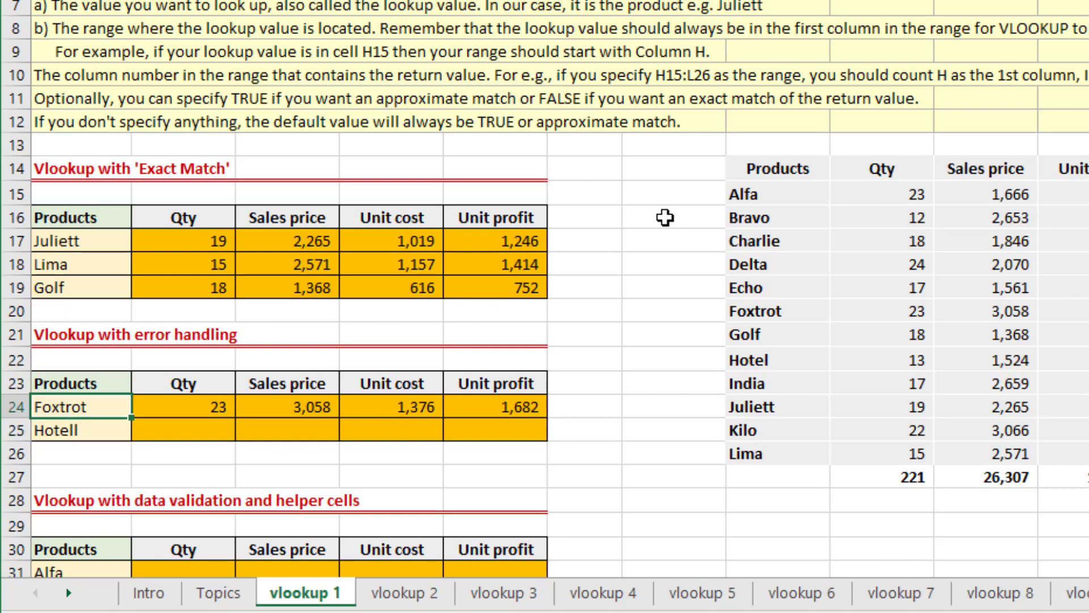
Append a 1 to the product name in A24, making it Foxtrot1, to test the error handling.
key(F2)
text(1)
key(Return)
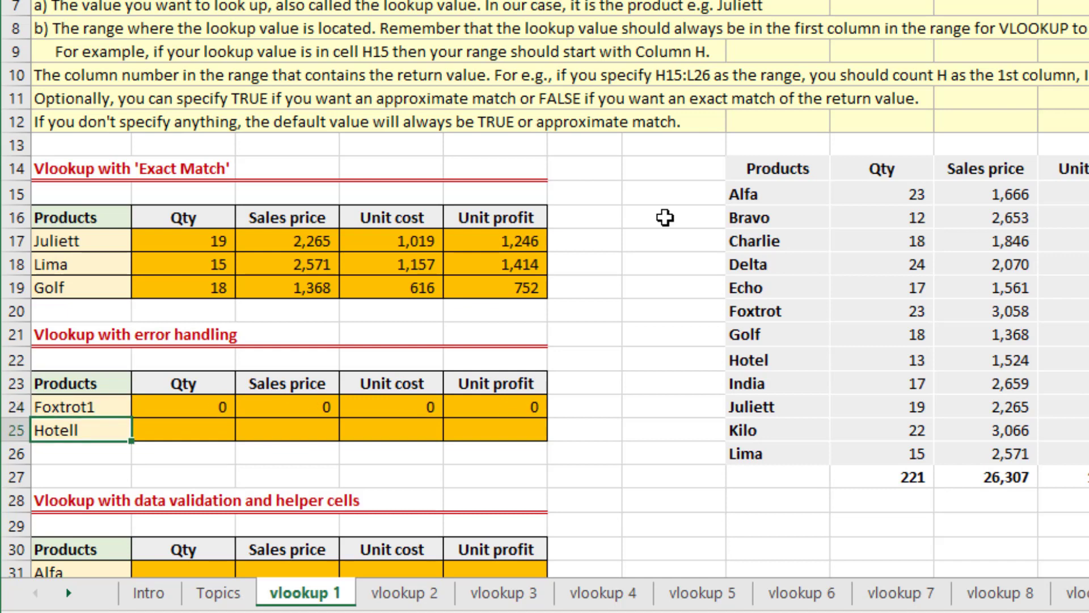
Copy the IFERROR formulas in B24:E24 to the Hotell row, B25:E25.
key(Up)
key(Right)
key(ctrl+shift+Right)
key(ctrl+c)
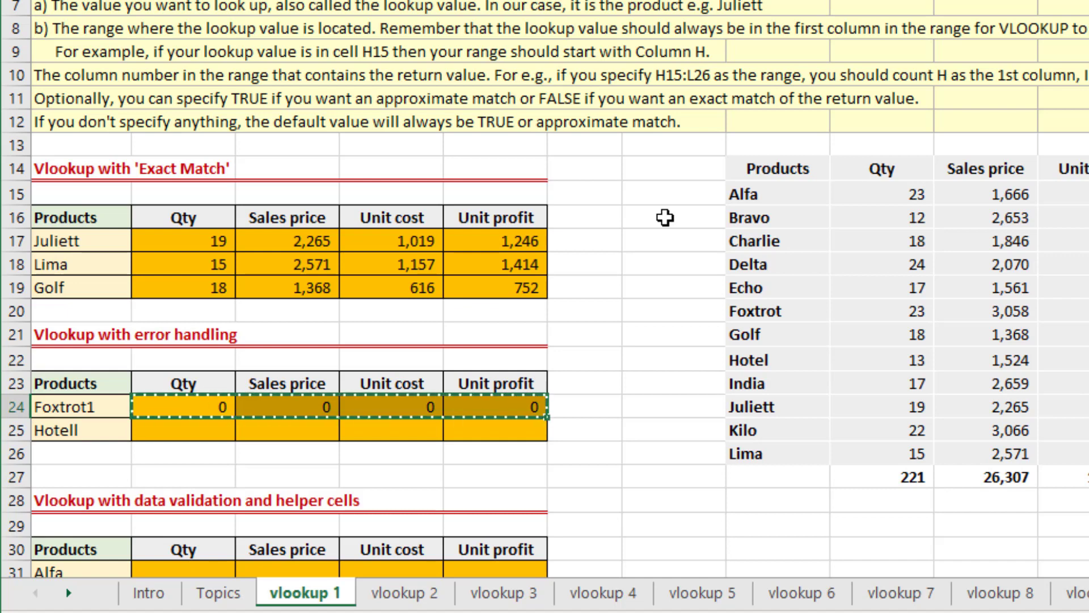
key(Down)
key(ctrl+v)
Correct the product name in A25 to Hotel.
key(Left)
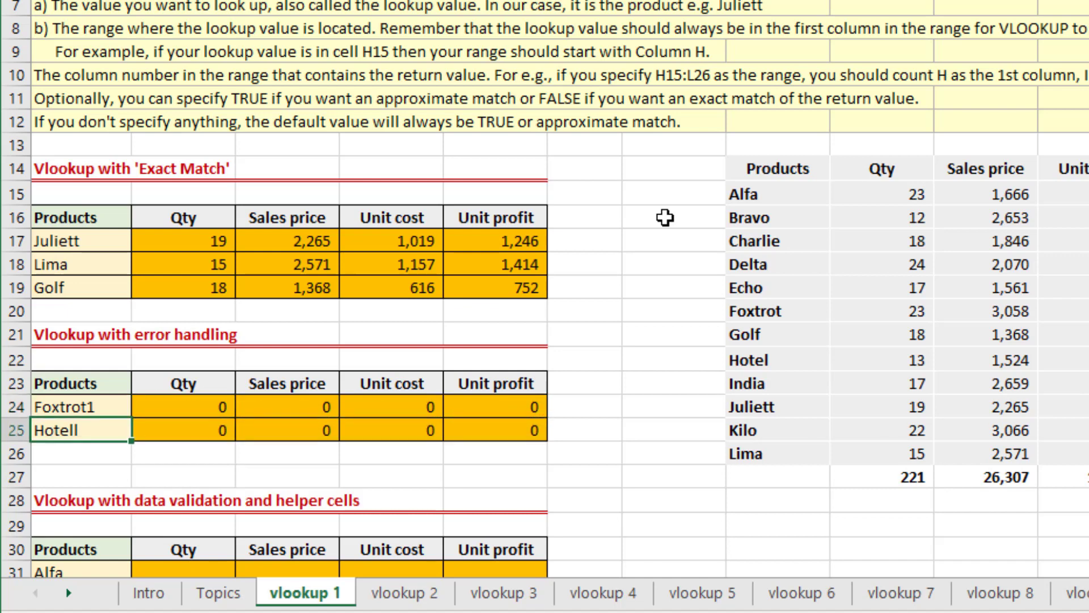
key(F2)
key(BackSpace)
key(Return)
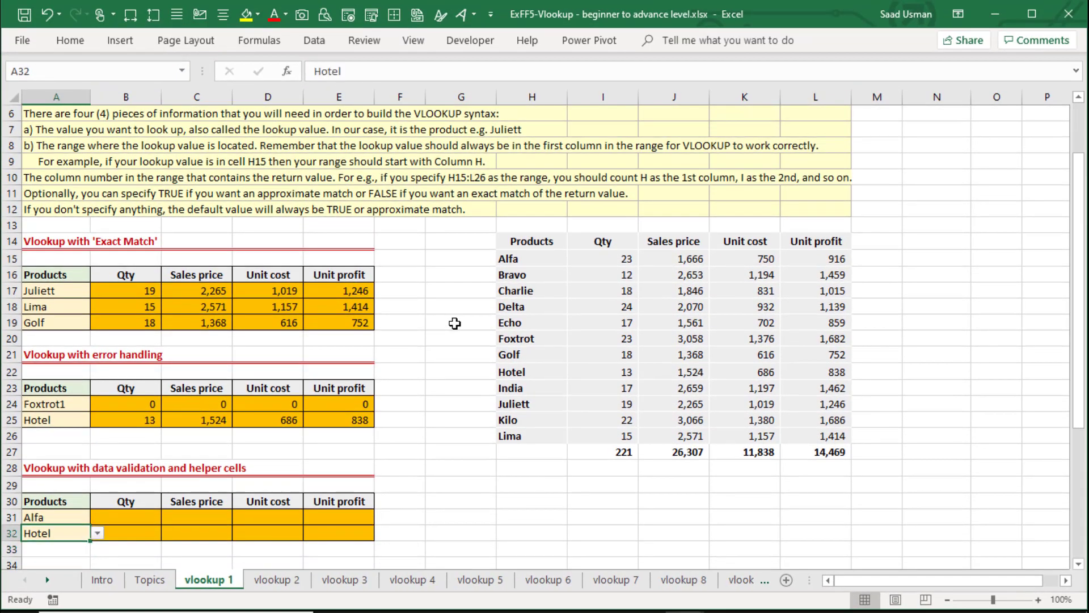
Change the first product name in the data validation and helper cells table, A31, to Alpha.
key(Up)
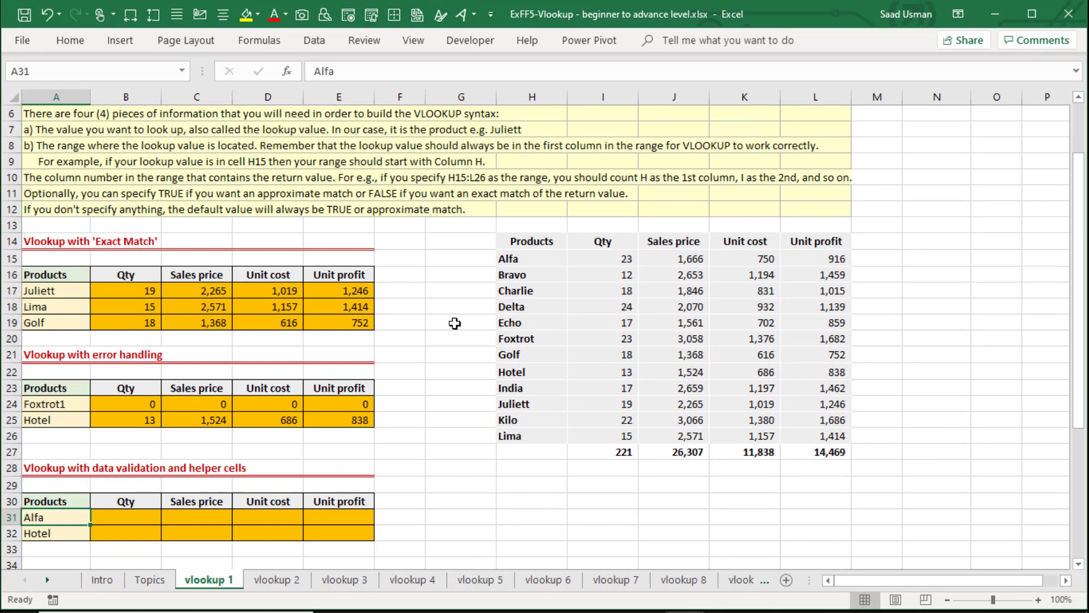
key(Down)
key(Down)
key(Down)
key(Down)
key(Down)
key(Up)
key(Up)
key(Up)
key(Up)
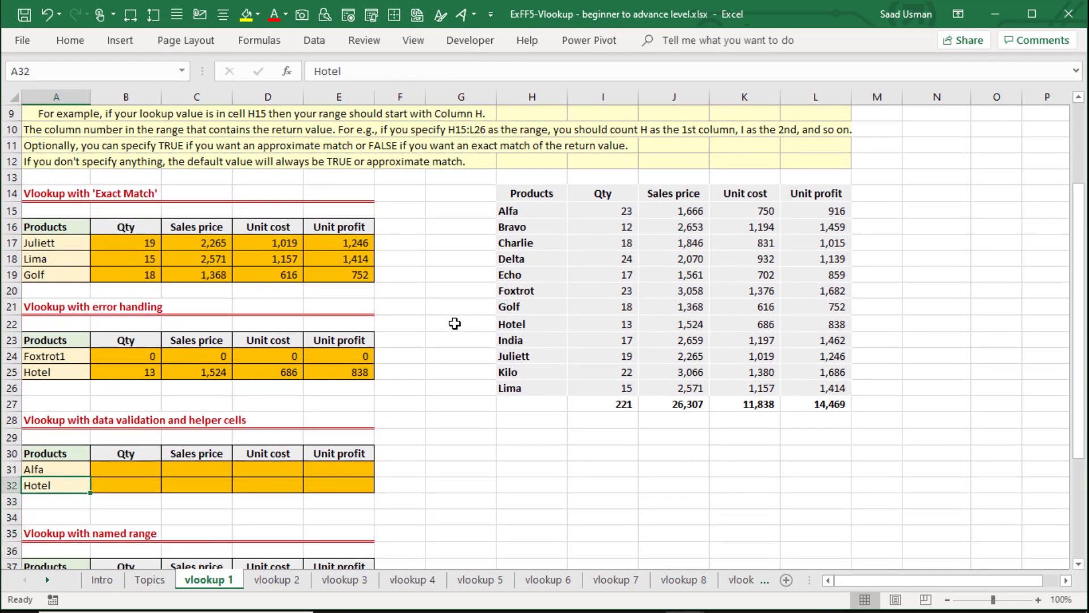
key(Up)
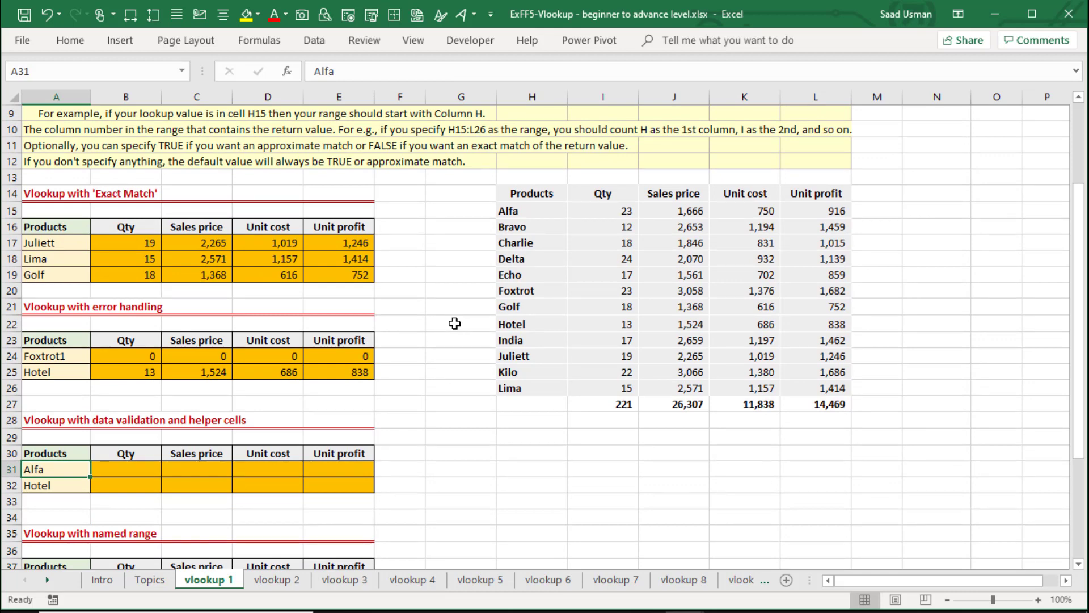
text(Alpha)
key(Return)
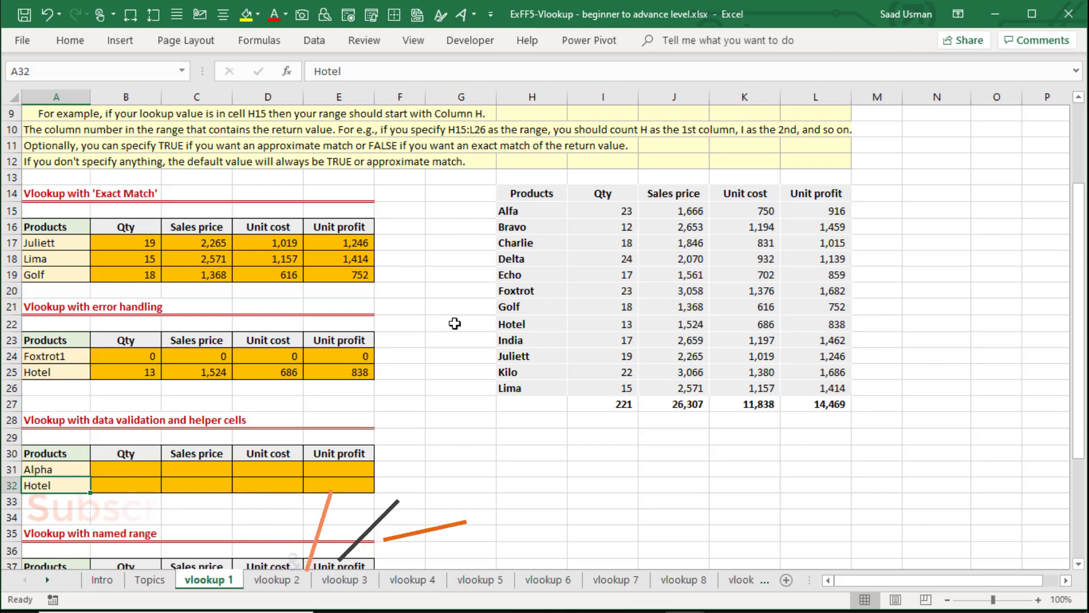
Change the second product name in the data validation and helper cells table, A32, to Indiana.
key(Up)
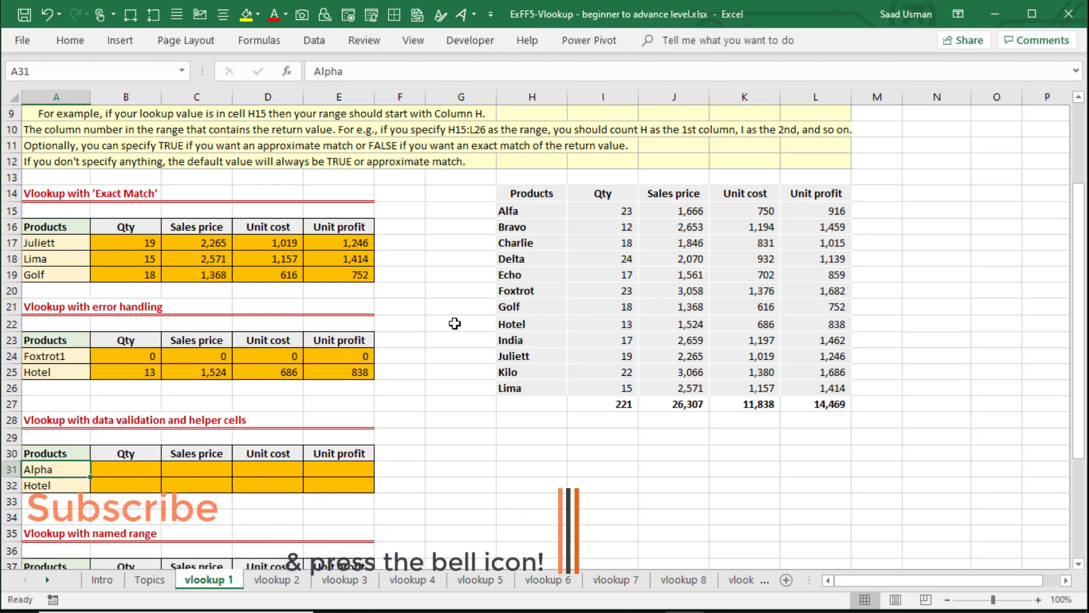
key(Down)
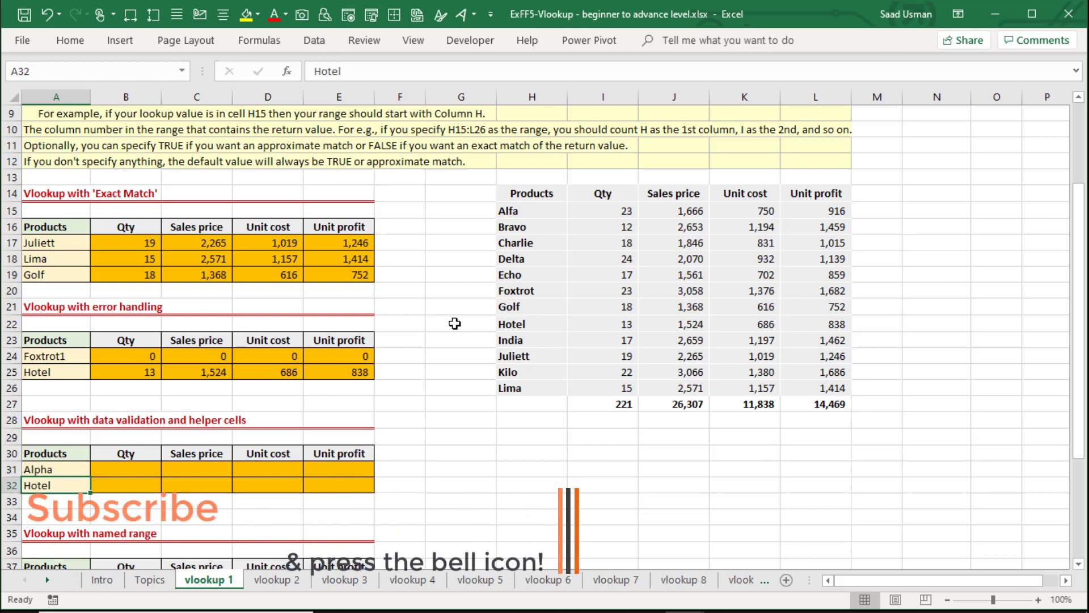
text(I)
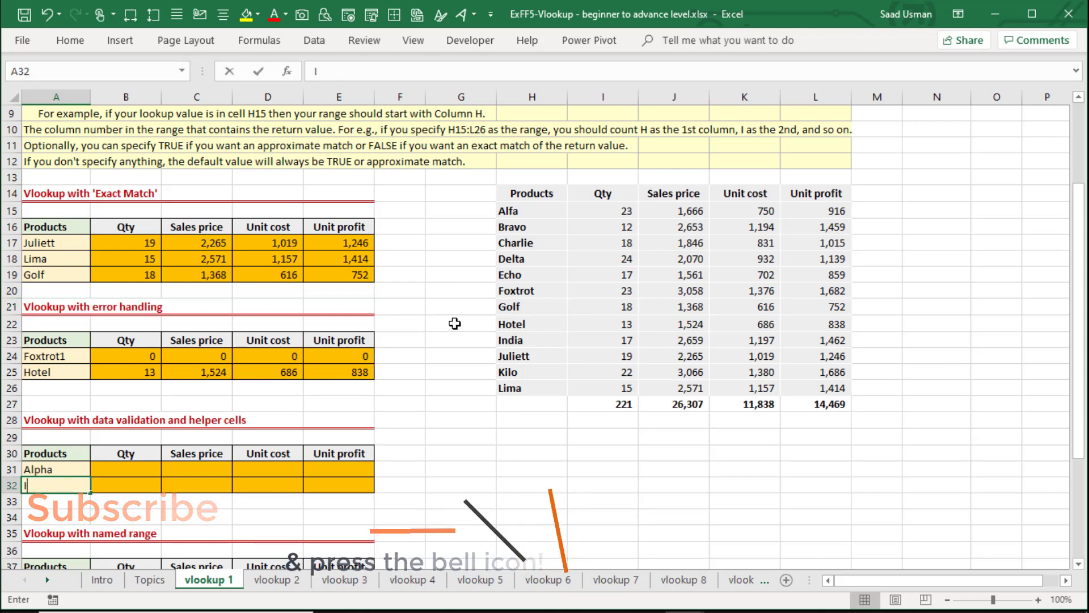
text(ndiana)
key(Return)
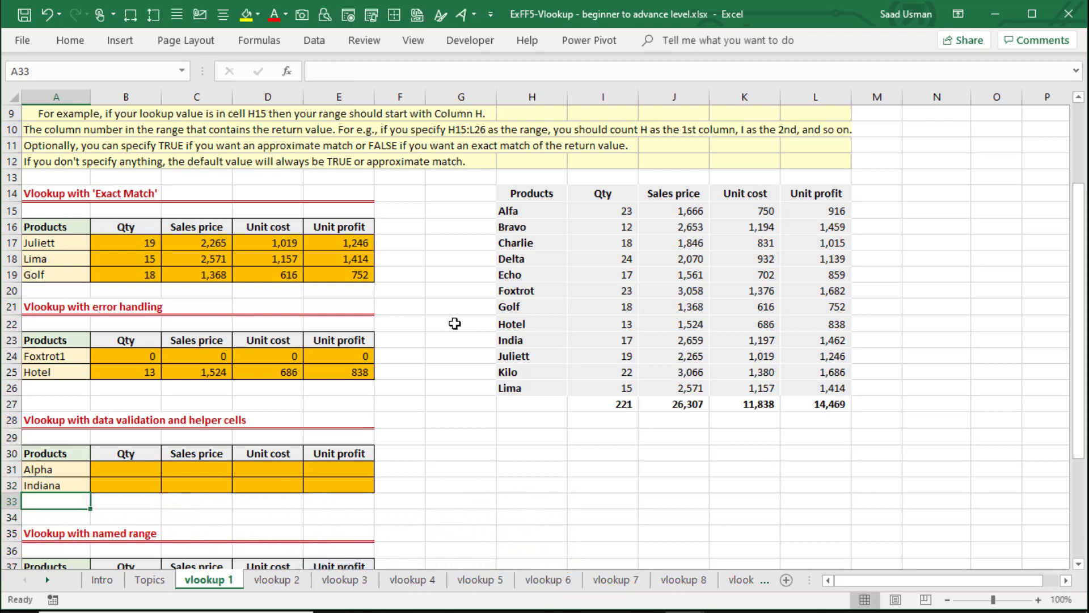
key(Up)
key(Up)
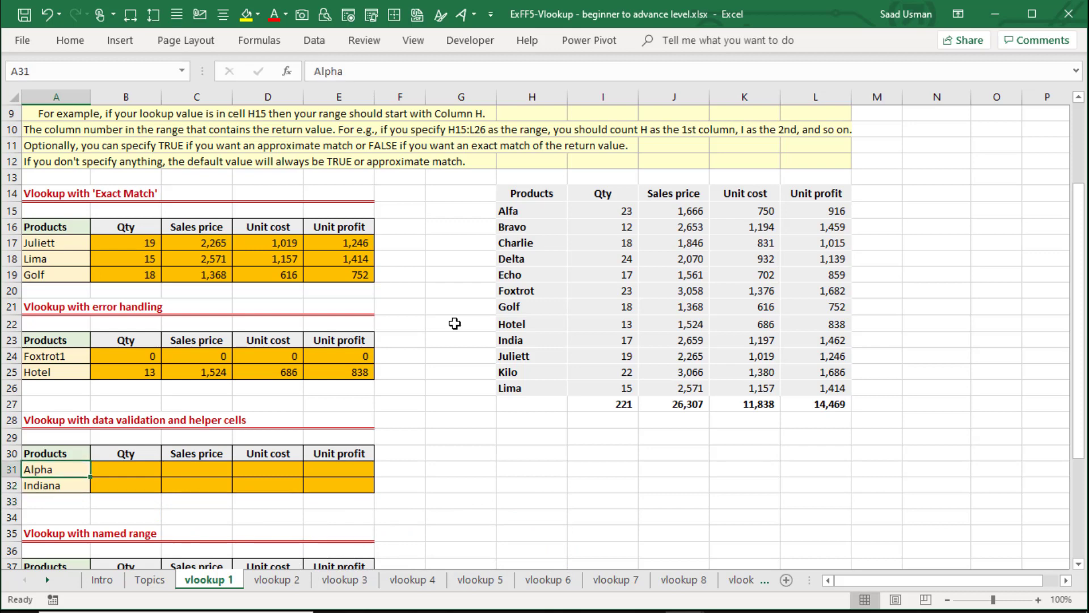
key(Down)
key(Down)
key(Down)
key(Down)
key(Down)
key(Down)
key(Down)
key(Down)
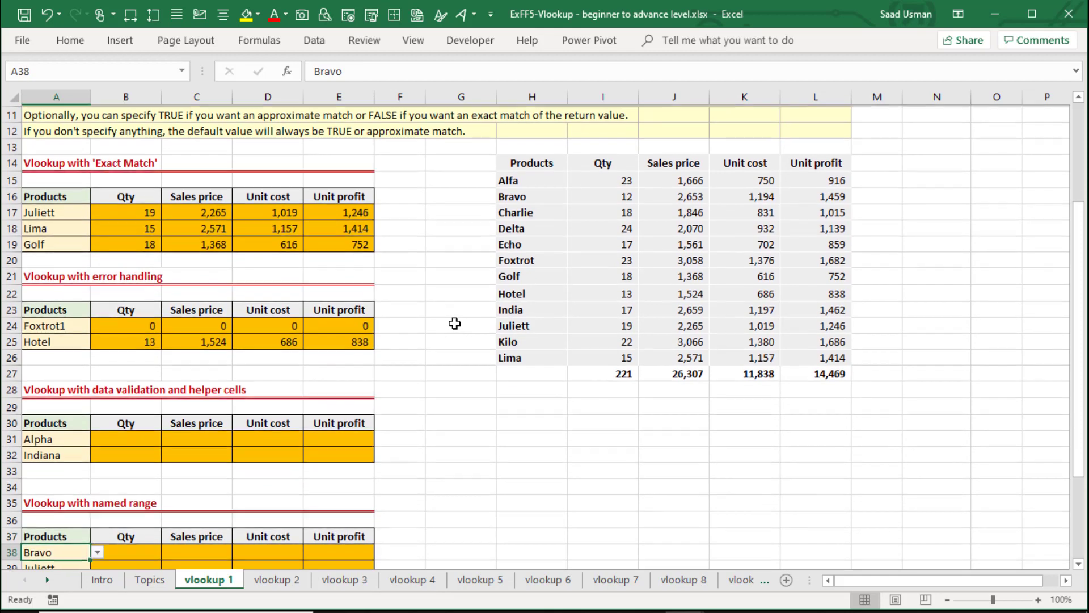
key(Up)
key(Up)
key(Up)
key(Up)
key(Up)
key(Up)
key(Up)
key(Up)
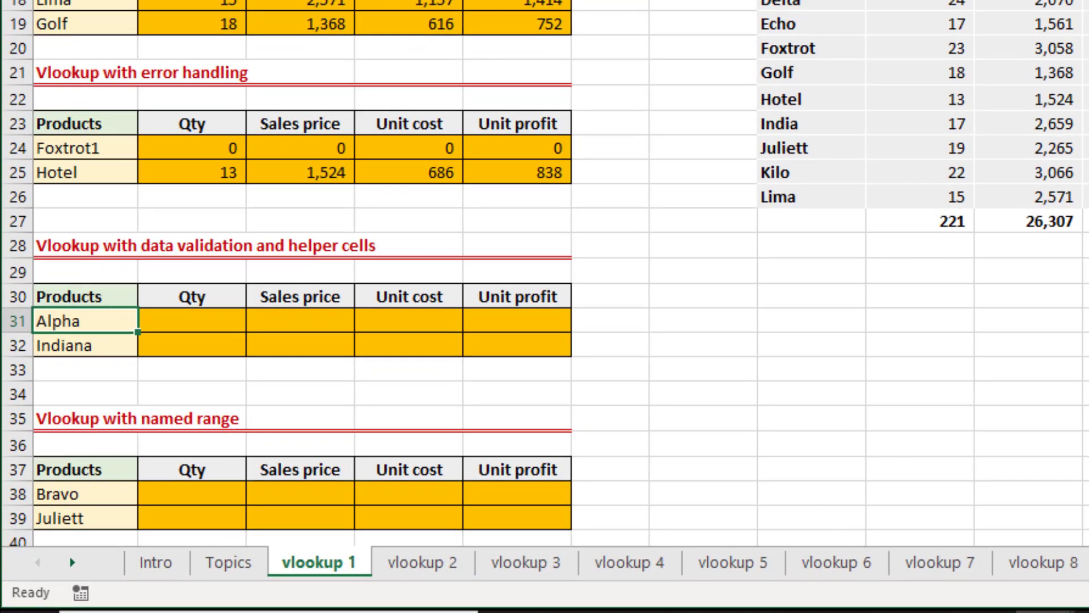
Clear the two product names in A31 and A32 of the data validation and helper cells table.
key(Delete)
key(Down)
key(Delete)
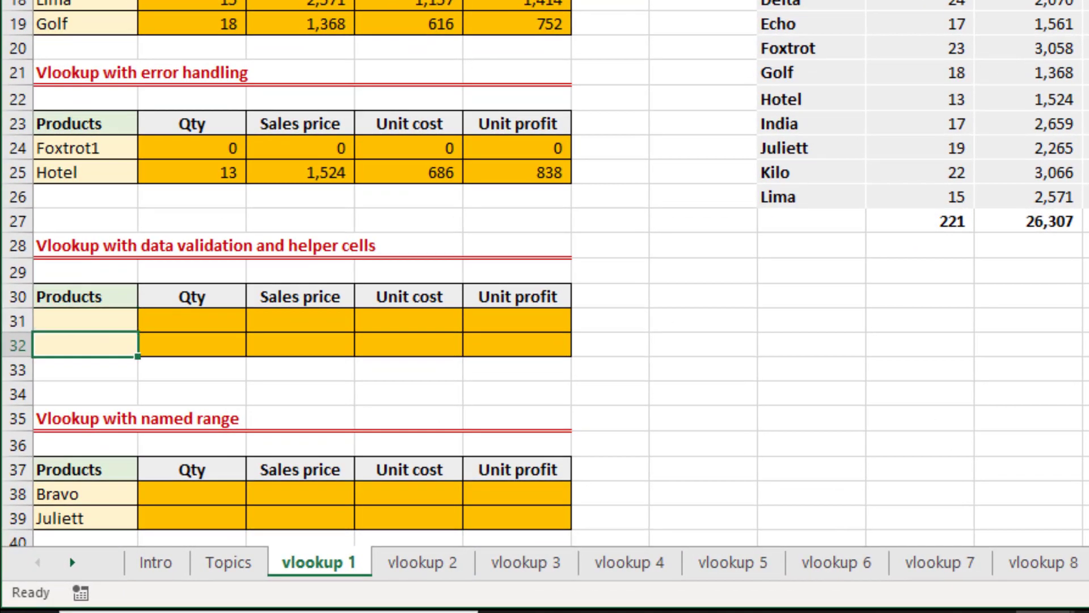
Add list data validation to A31 using the product names in $H$15:$H$26 as the source.
key(Up)
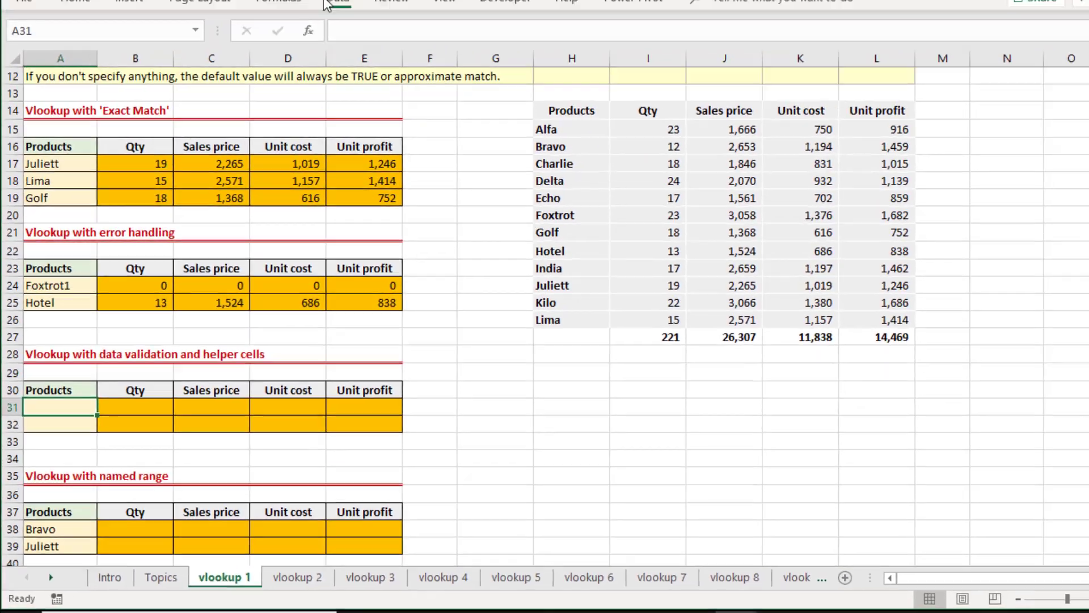
click(304, 42)
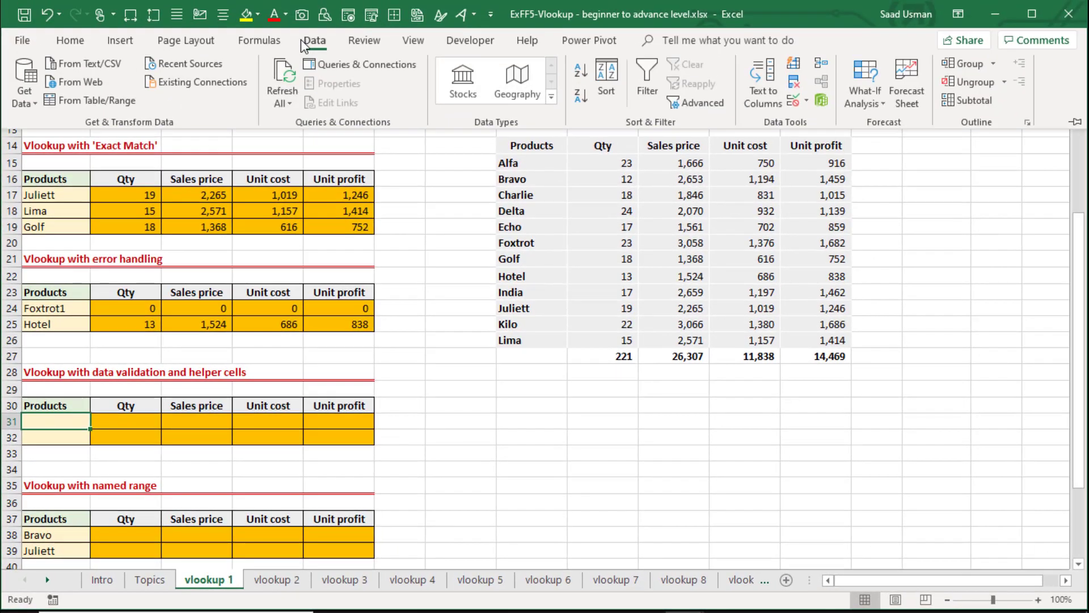
click(808, 102)
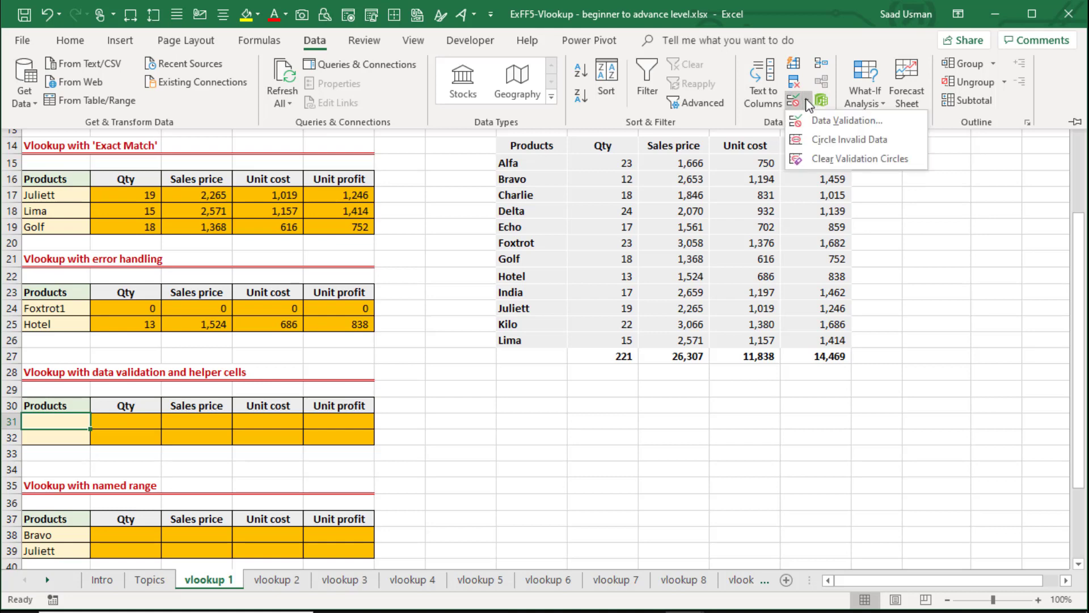
click(810, 121)
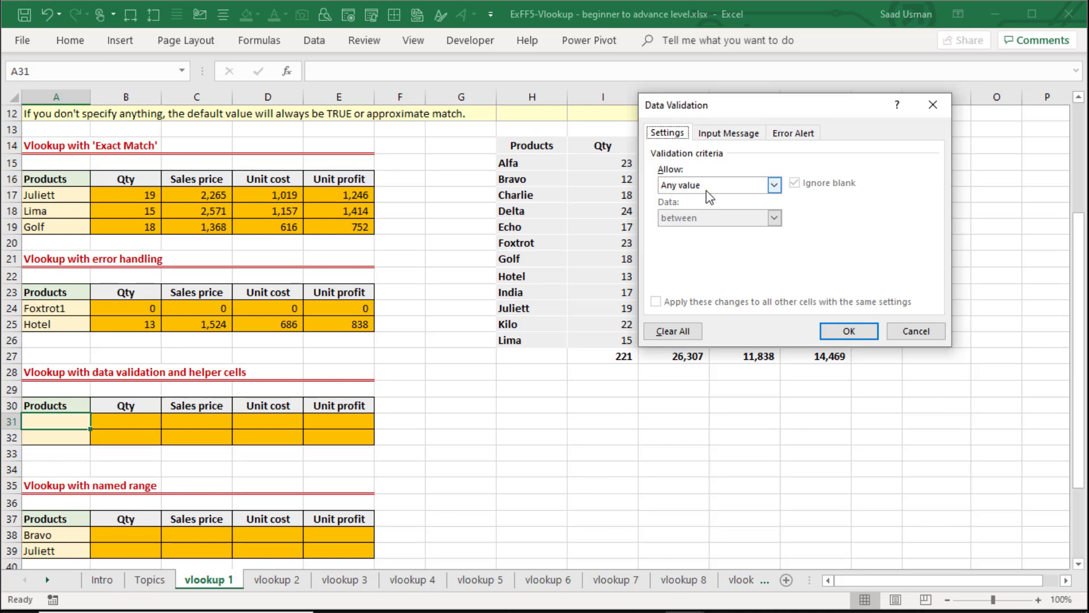
click(774, 186)
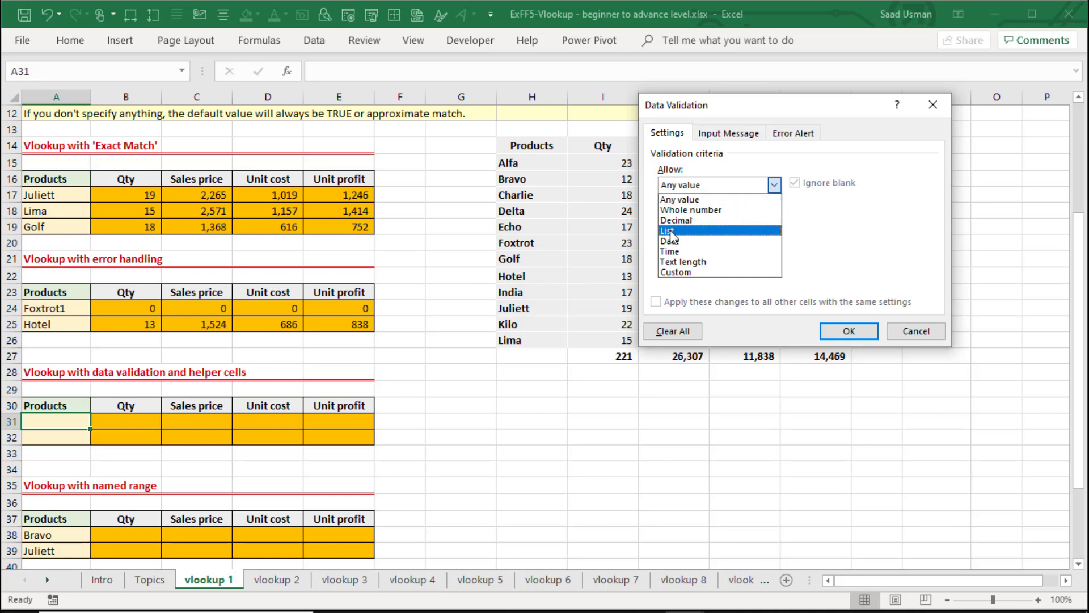
click(692, 231)
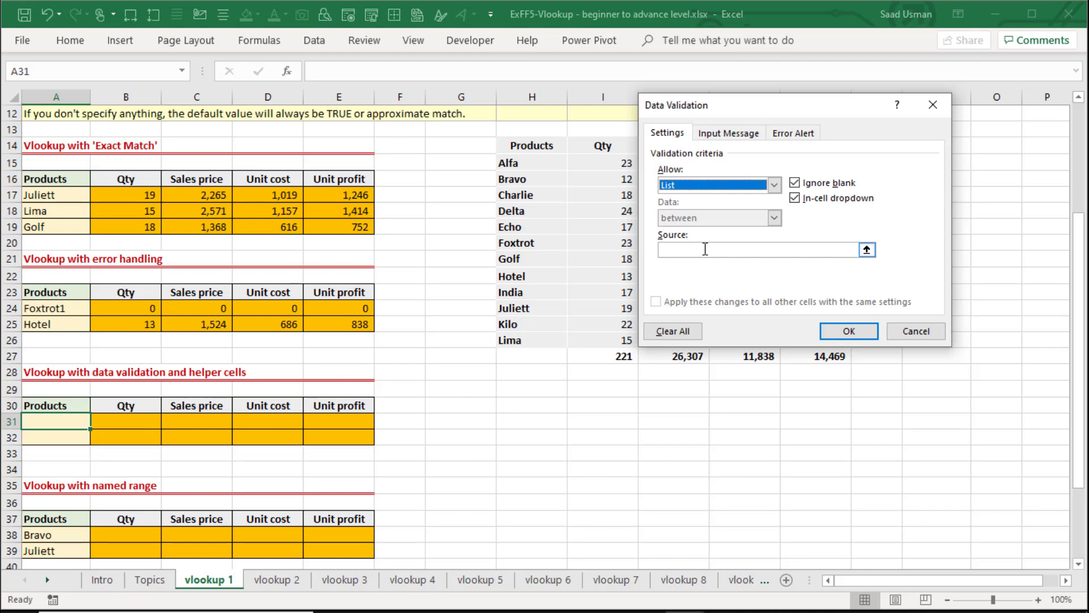
click(705, 249)
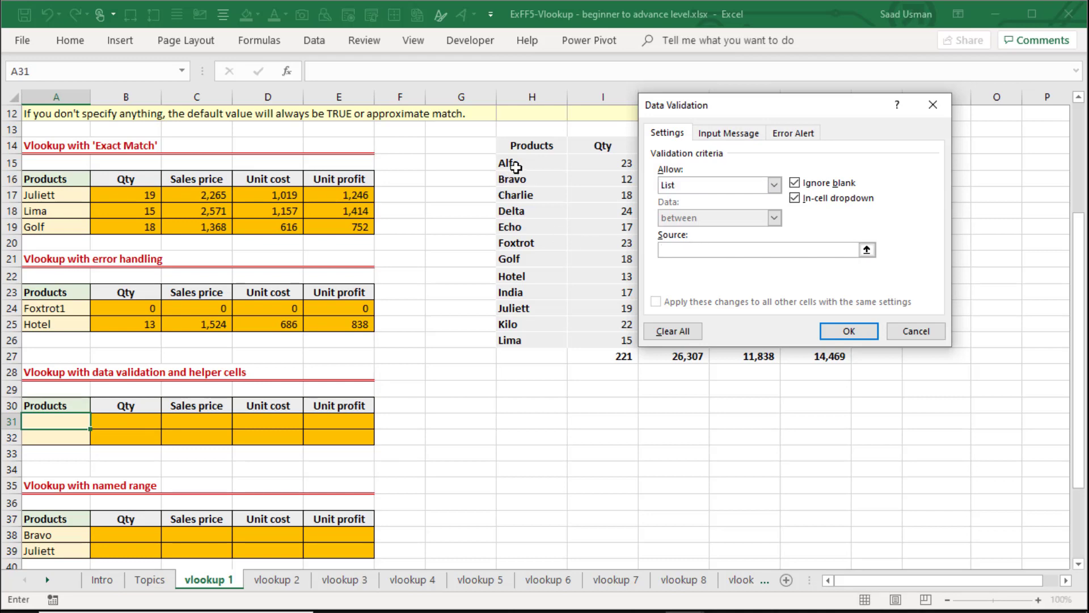
drag(509, 162, 513, 342)
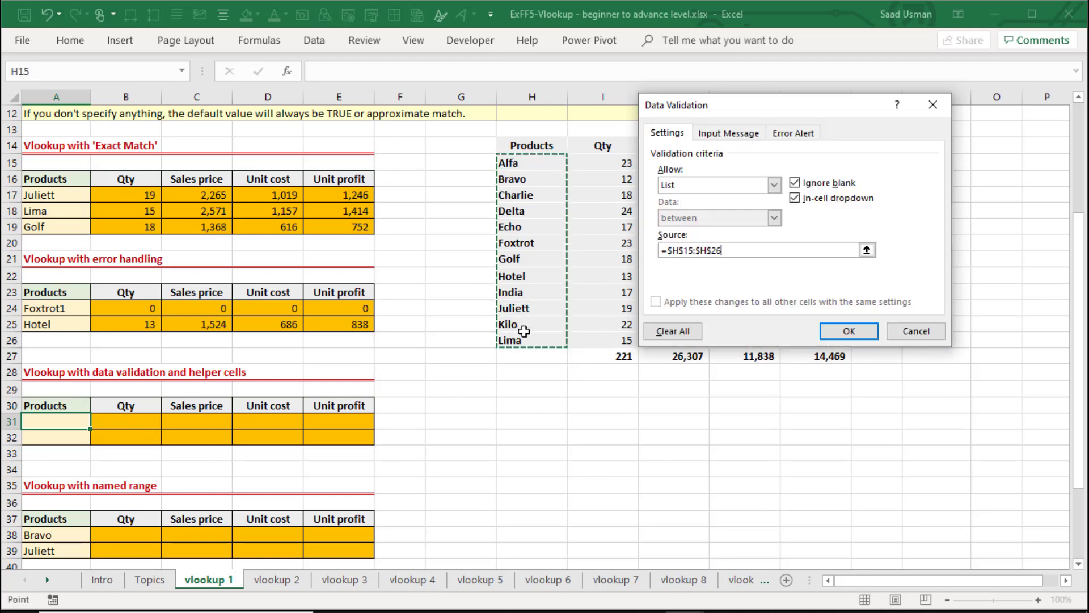
click(849, 331)
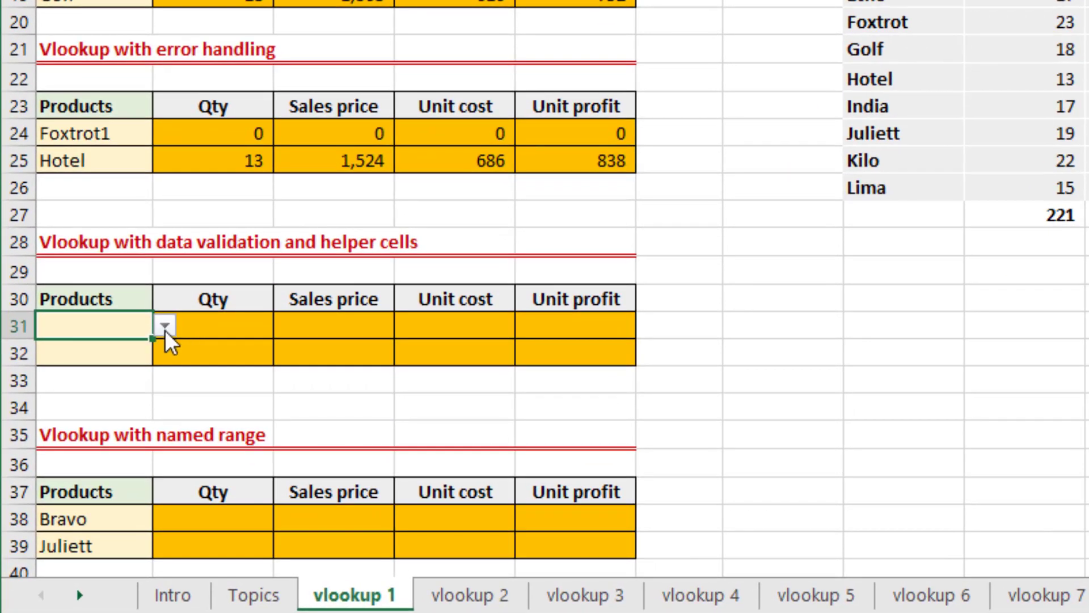
Choose Bravo from the validation list in A31 and copy that cell into A32.
click(164, 326)
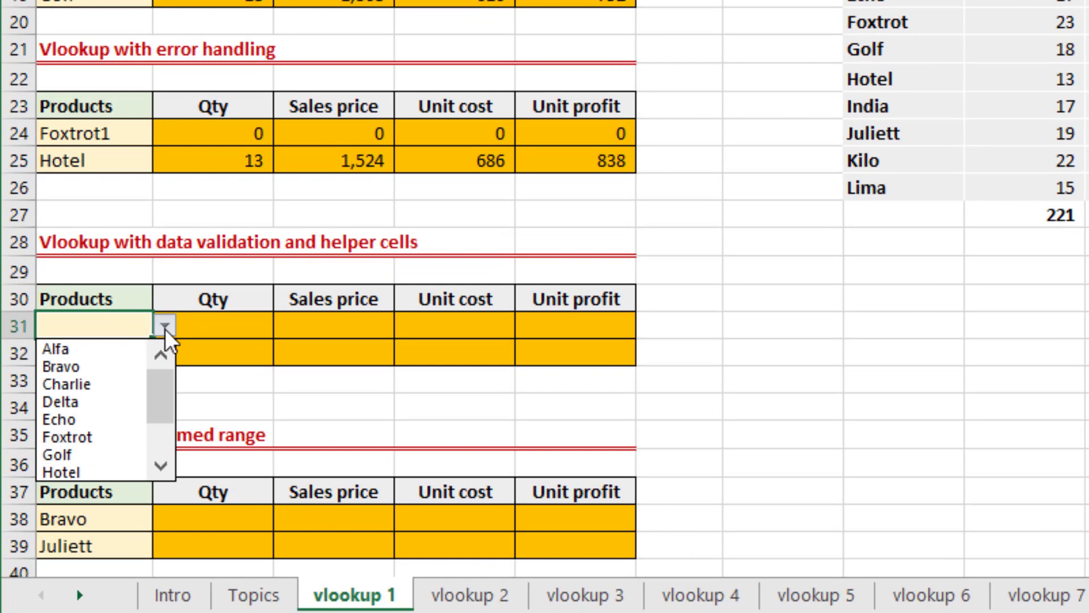
click(110, 367)
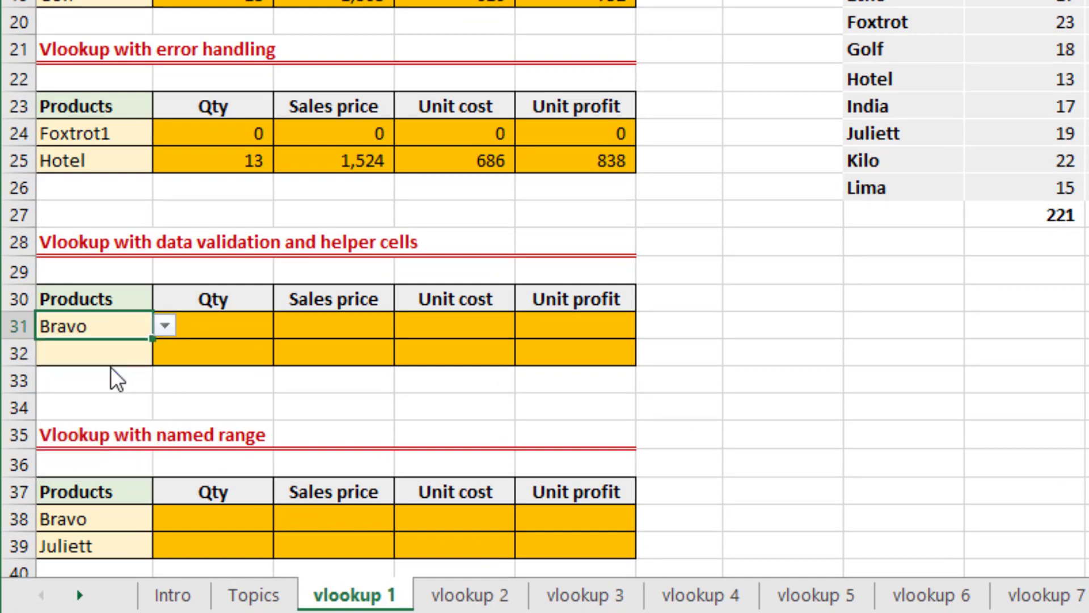
key(ctrl+c)
key(Down)
key(ctrl+v)
Choose Echo from the validation list in A32.
key(alt+Down)
key(Down)
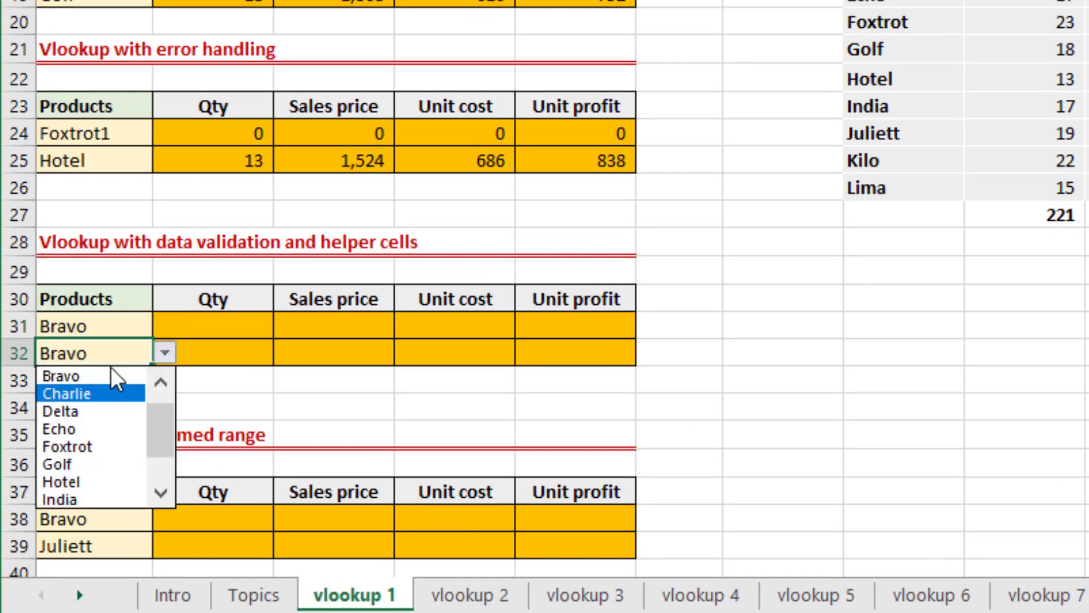
key(Down)
key(Down)
key(Return)
key(Right)
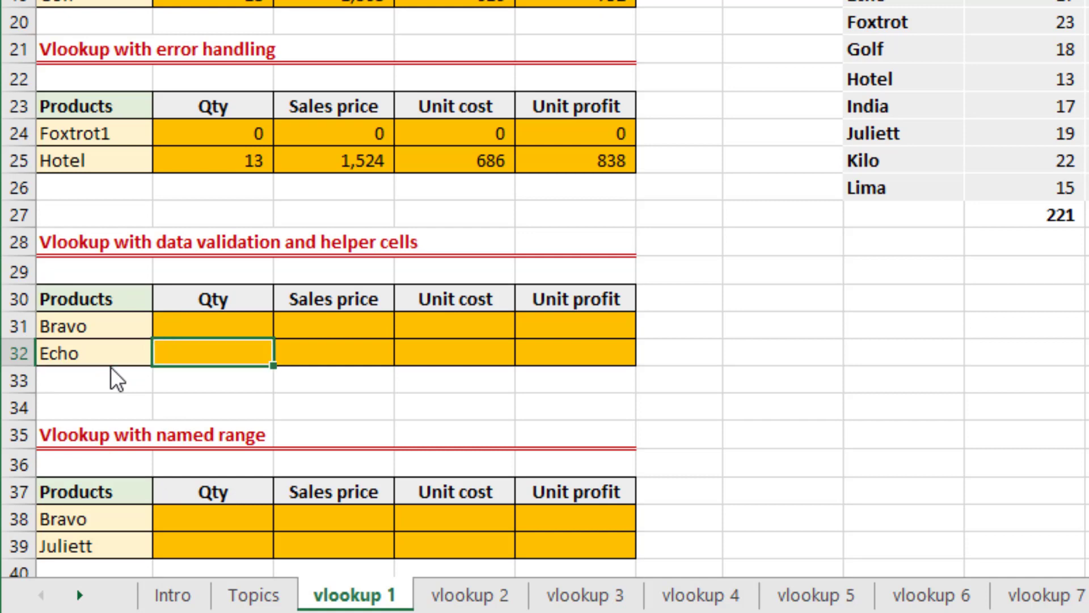
Copy the lookup formulas from the Hotel row, B25:E25, into rows 31 and 32 of the data validation table.
key(Up)
key(Up)
key(Up)
key(Up)
key(Up)
key(Up)
key(Up)
key(ctrl+shift+Right)
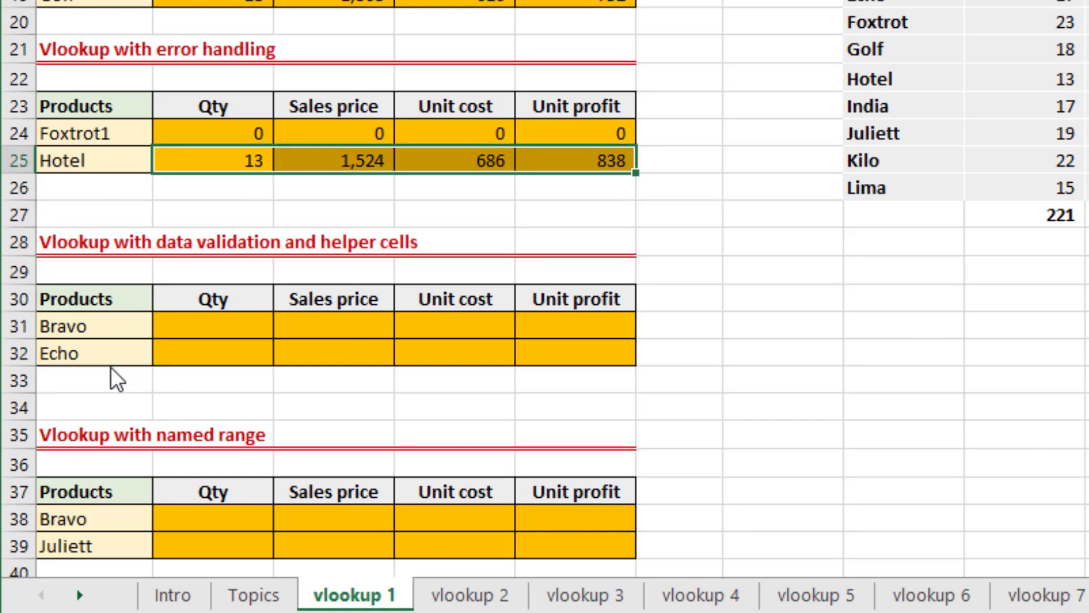
key(ctrl+c)
key(Down)
key(Down)
key(Down)
key(Down)
key(Down)
key(Down)
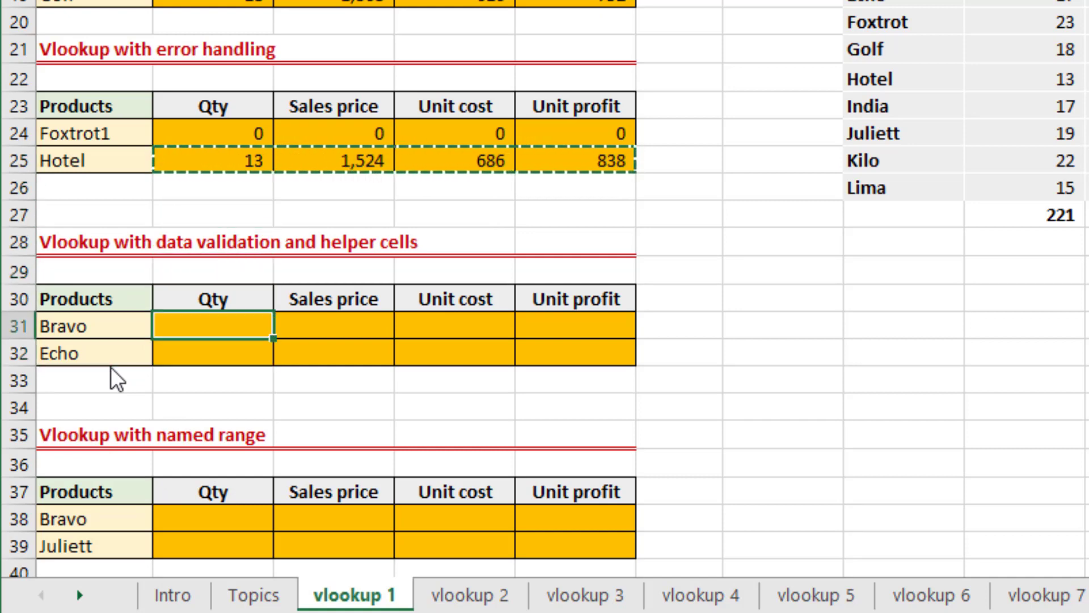
key(ctrl+v)
key(Down)
key(ctrl+v)
Switch the product in A31 to Echo using its validation list.
key(Left)
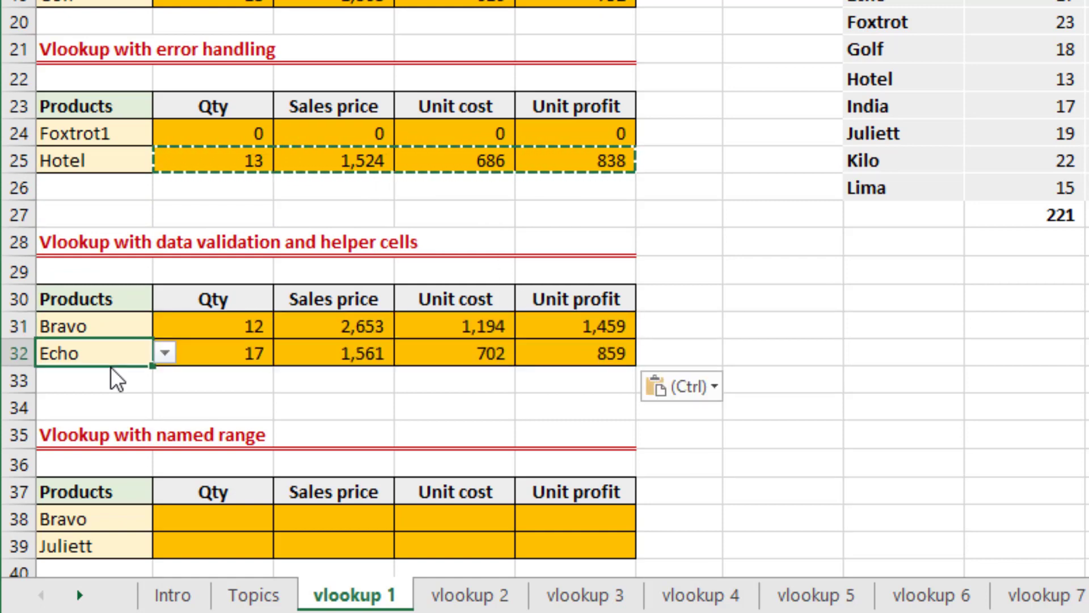
key(Up)
key(alt+Down)
key(Down)
key(Down)
key(Return)
Set the product in A31 to Hotel from its validation list.
key(alt+Down)
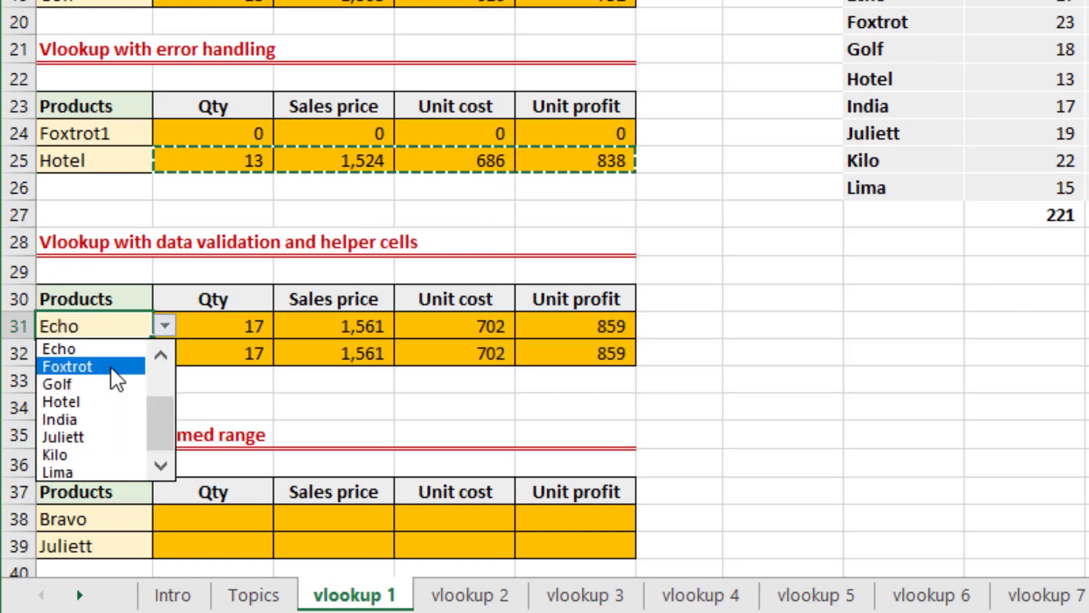
key(Down)
key(Down)
key(Return)
Switch the product in A32 to India using its validation list.
key(Down)
key(alt+Down)
key(Down)
key(Down)
key(Down)
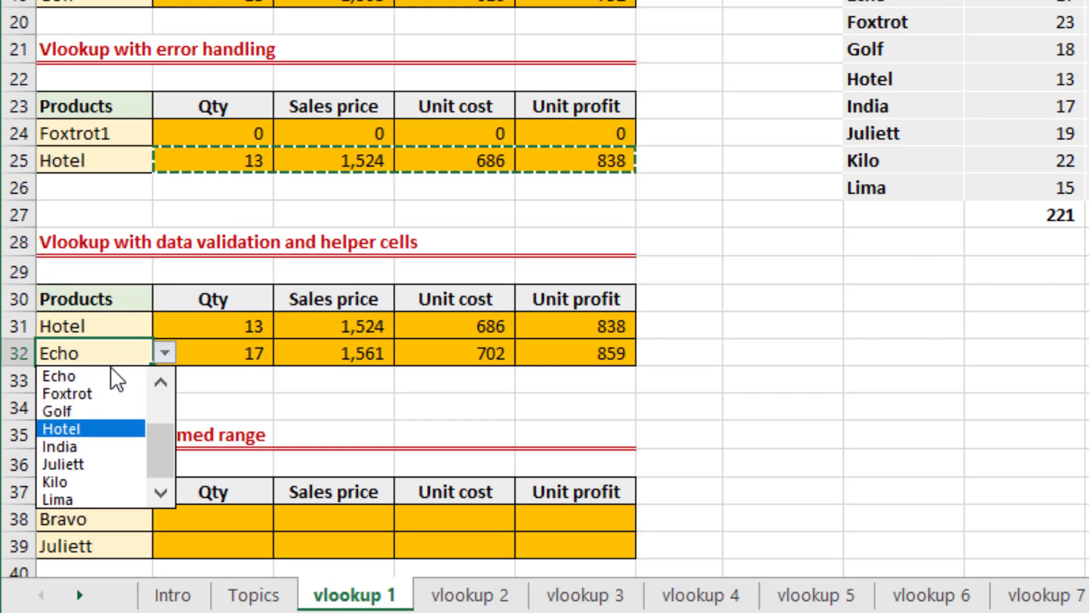
key(Down)
key(Return)
Change the product in A32 to Hotel from the validation list.
key(alt+Down)
key(Down)
key(Down)
key(Down)
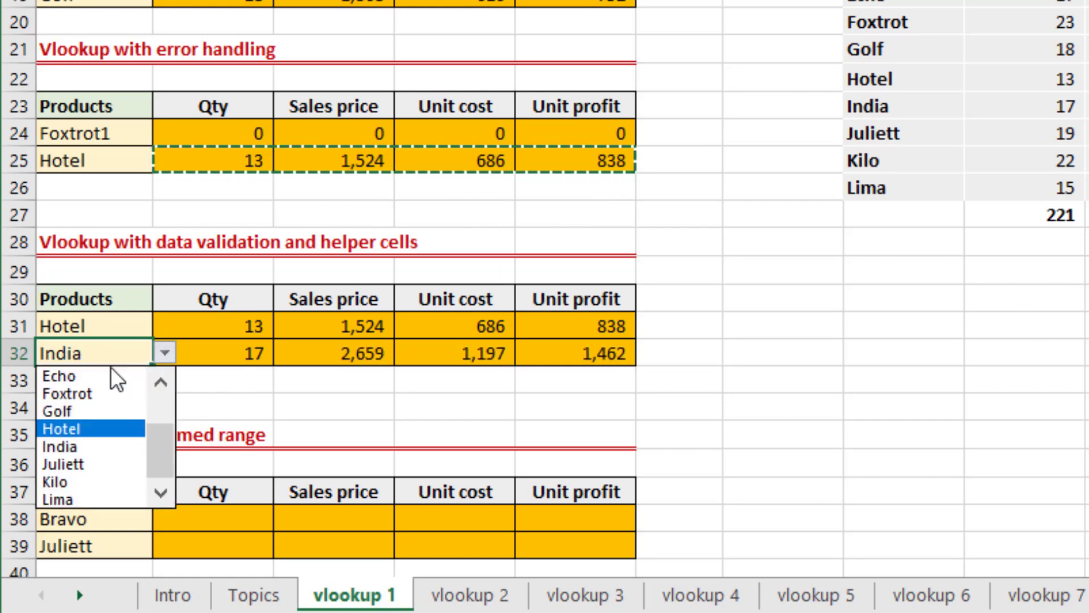
key(Return)
Set the product in A32 to Kilo from its validation list.
key(alt+Down)
key(Down)
key(Down)
key(Down)
key(Down)
key(Down)
key(Down)
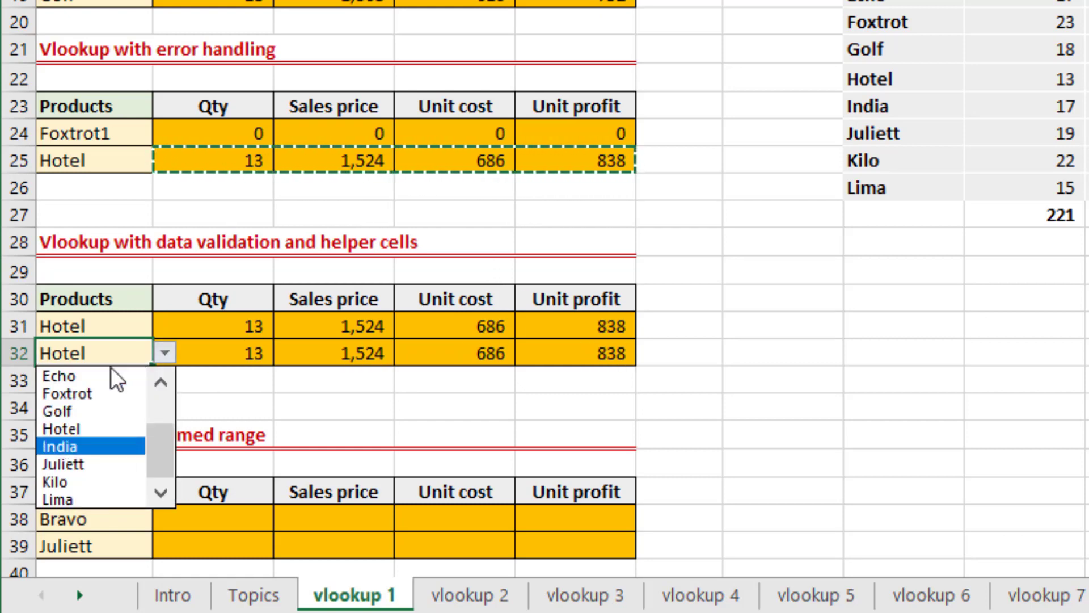
key(Return)
key(Down)
key(Down)
key(Down)
key(Down)
key(Down)
key(Down)
key(Down)
key(Down)
key(Down)
key(Down)
key(Down)
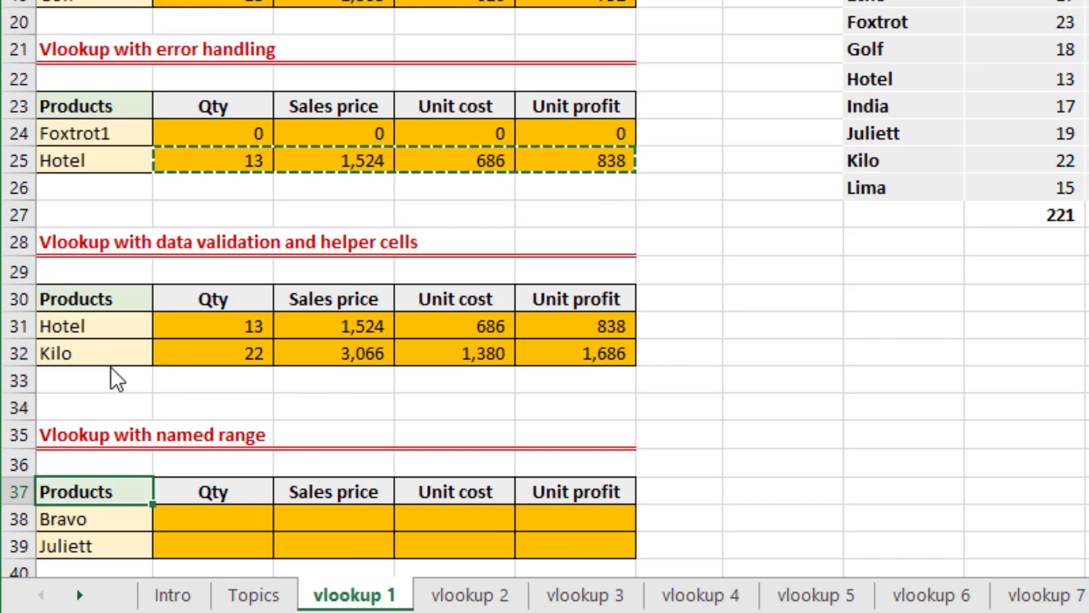
key(Up)
key(Up)
key(Up)
key(Up)
key(Up)
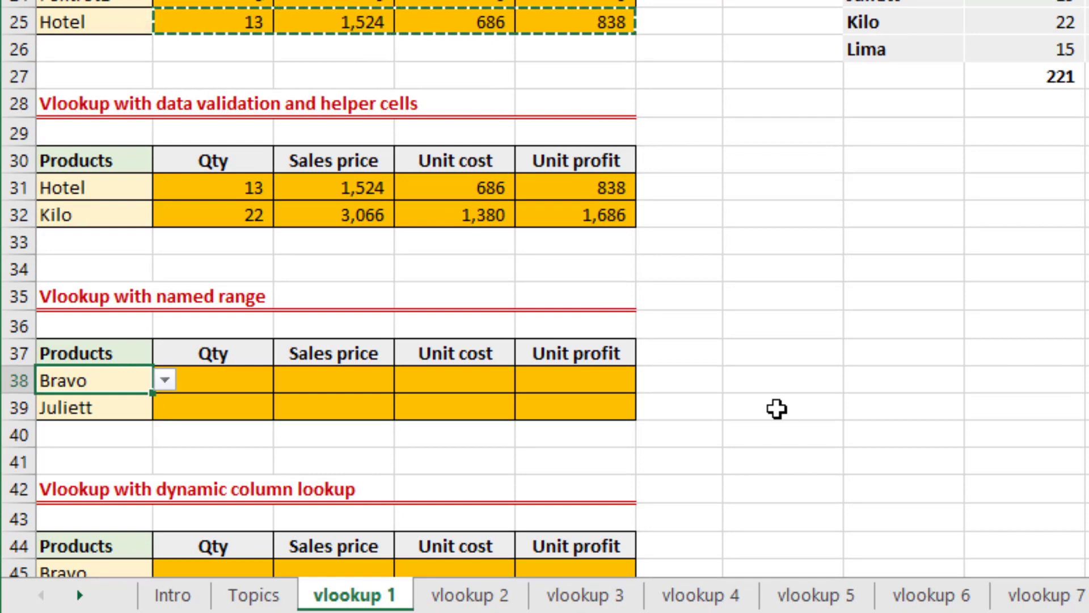
Select the product data block H15:L26, leaving out the header and total rows.
key(Right)
key(Right)
key(Right)
key(Right)
key(Right)
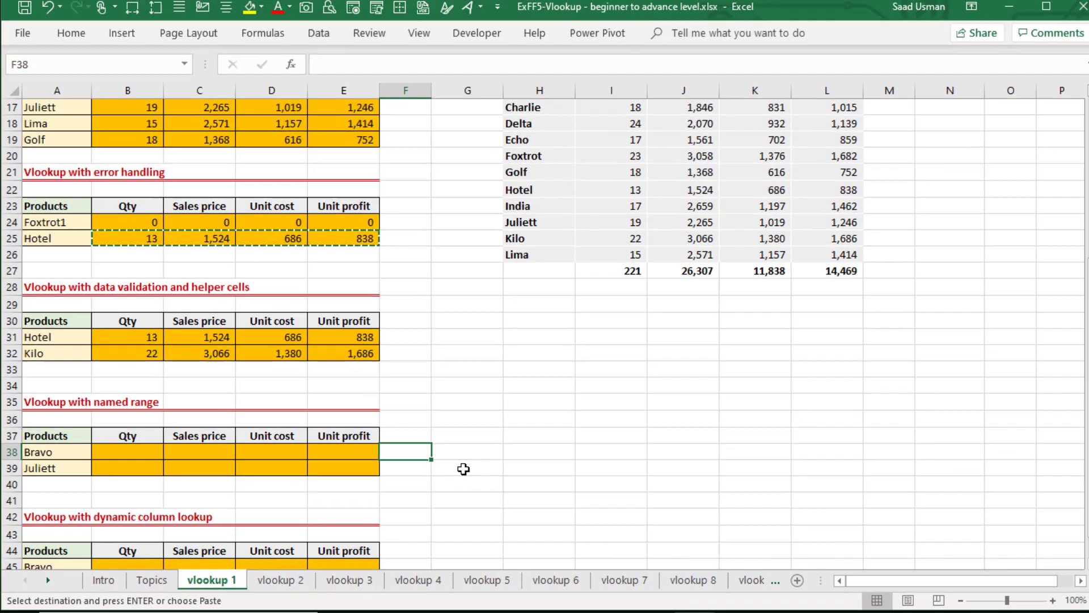
key(Right)
key(Right)
key(ctrl+Up)
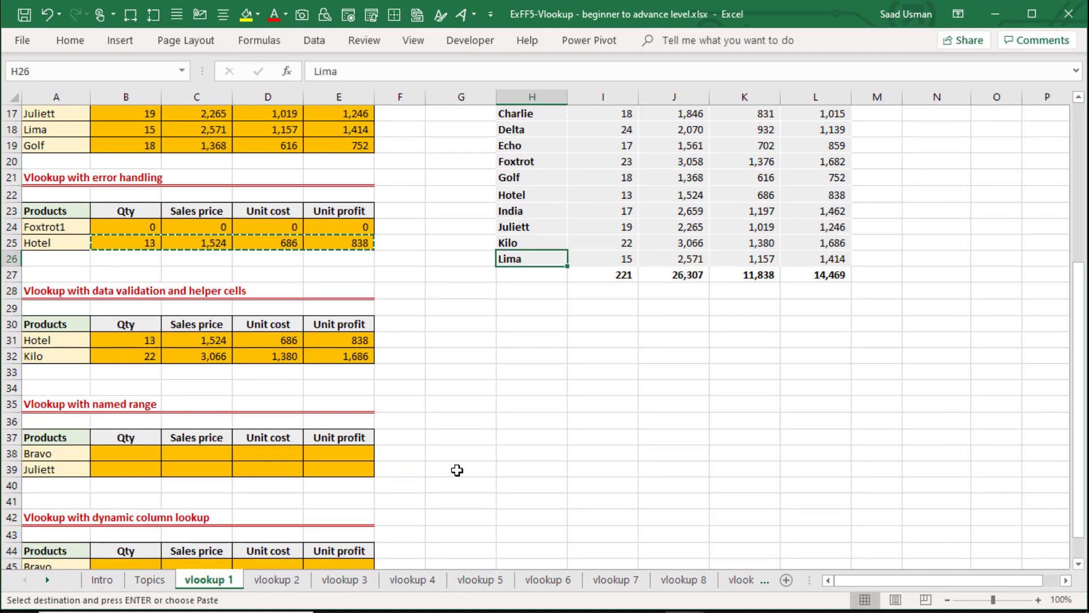
key(ctrl+Up)
key(Down)
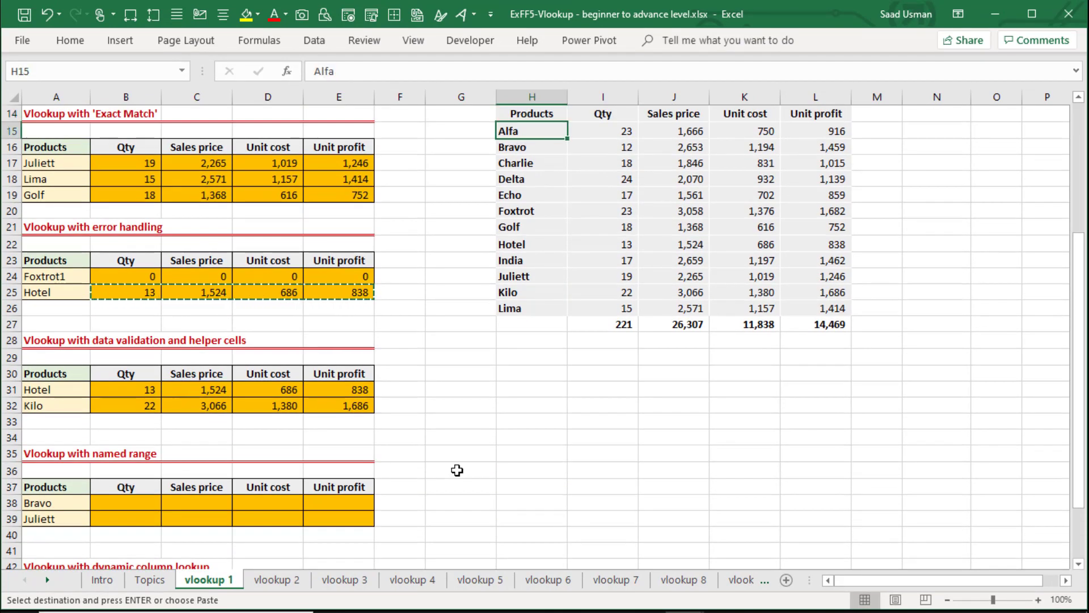
key(ctrl+shift+Right)
key(ctrl+shift+Down)
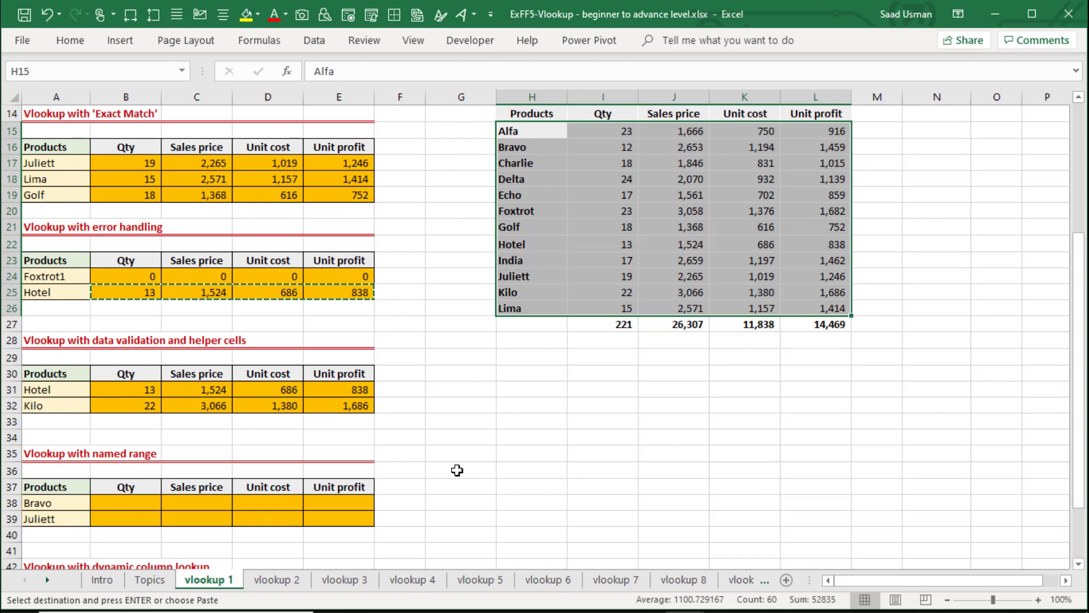
Cancel the pending copy of the Hotel row and reselect H15:L26, from Alfa to Lima across all five columns.
key(Up)
key(Down)
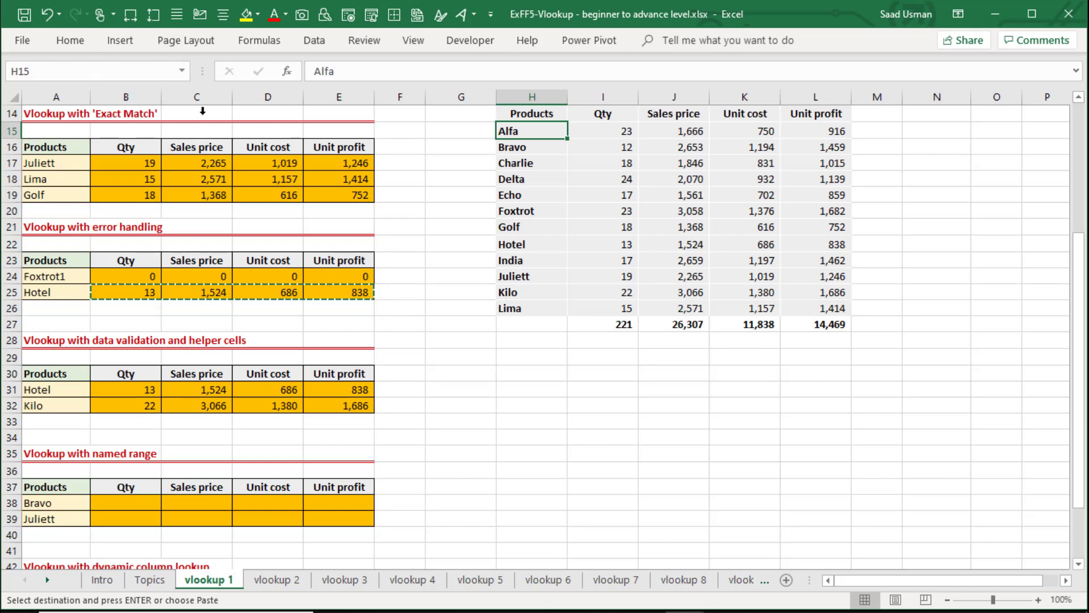
key(Down)
key(ctrl+Down)
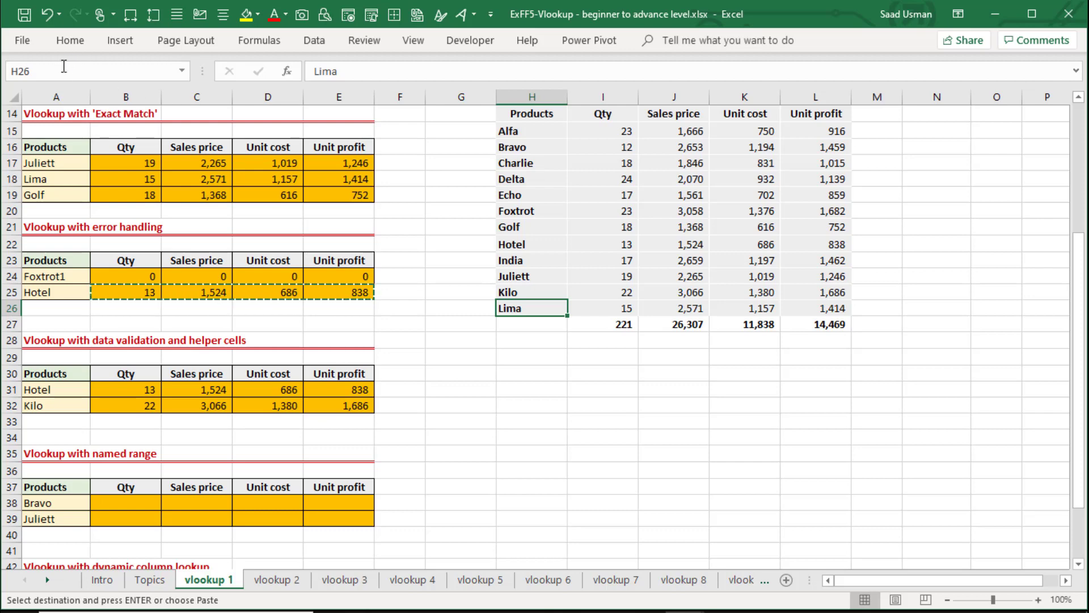
key(Escape)
key(Up)
key(Up)
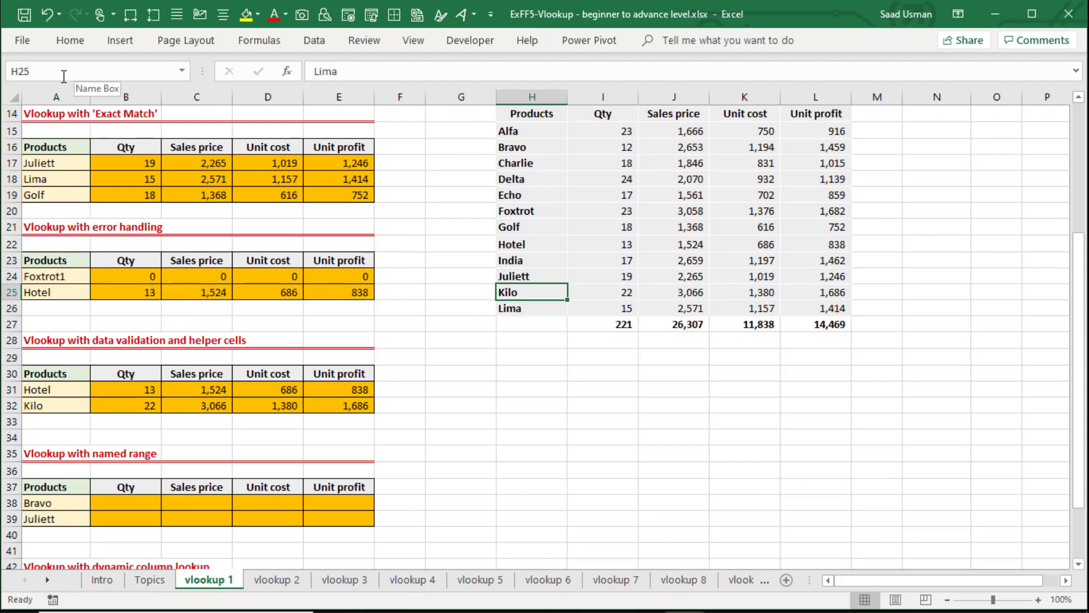
key(ctrl+Up)
key(Up)
key(Down)
key(Down)
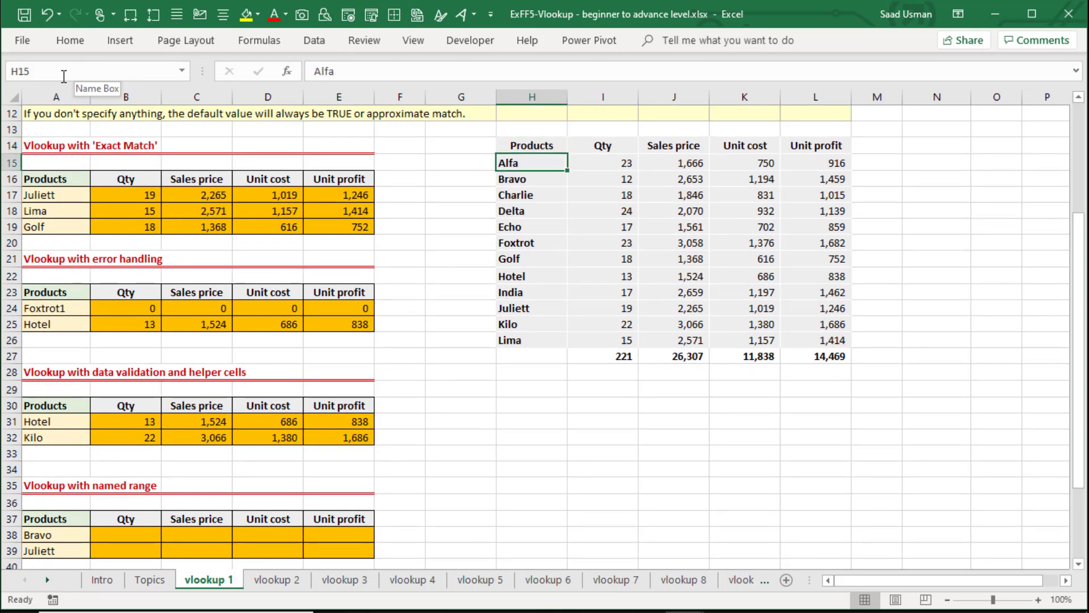
key(ctrl+shift+Right)
key(ctrl+shift+Down)
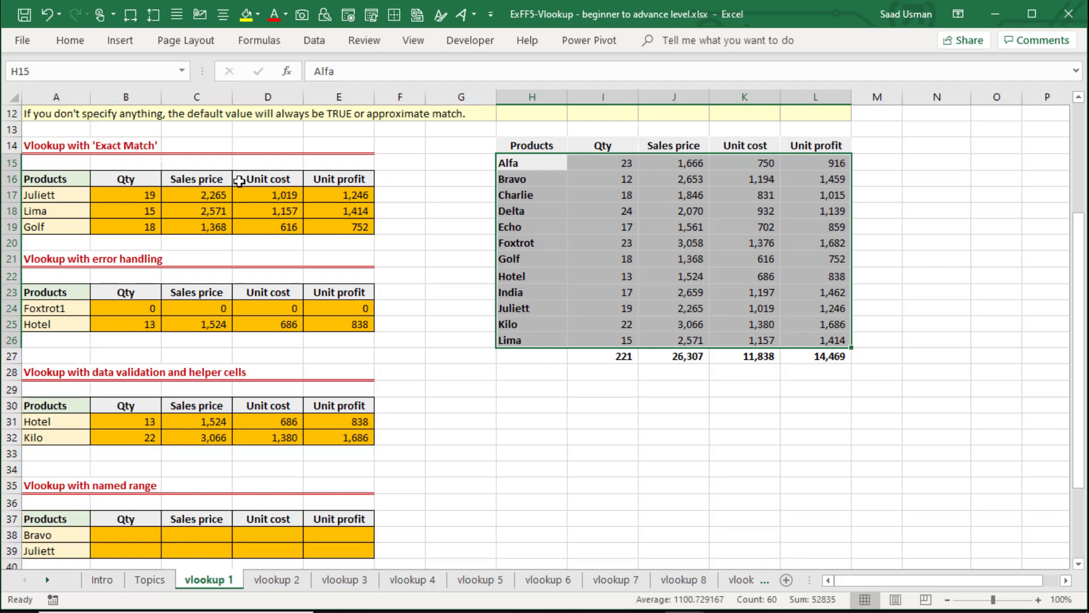
Define a workbook-scoped name vlookup_table that refers to ='vlookup 1'!$H$15:$L$26.
click(260, 41)
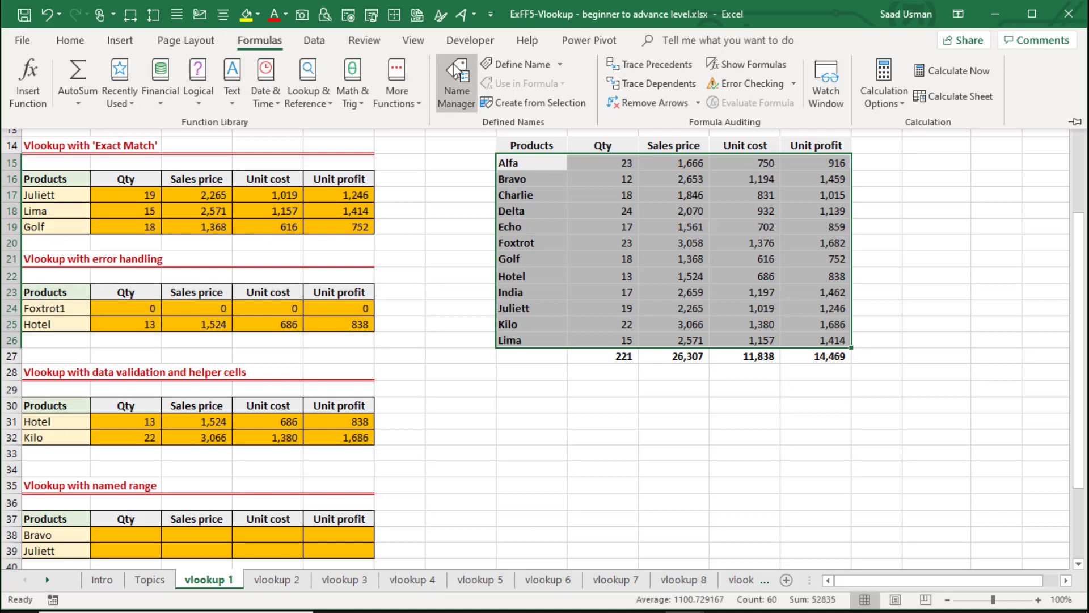
click(457, 80)
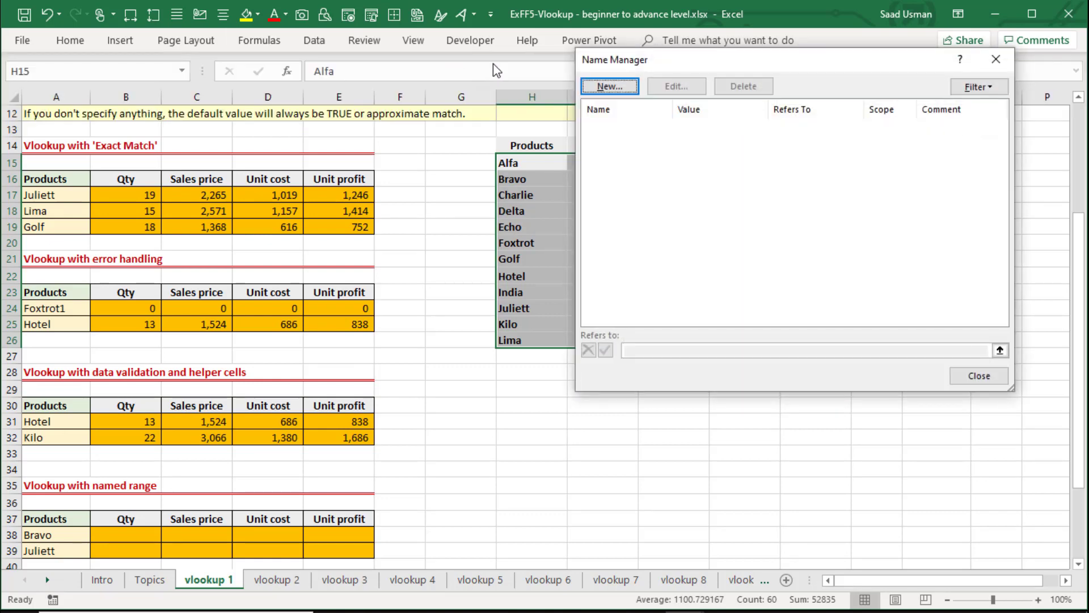
click(628, 87)
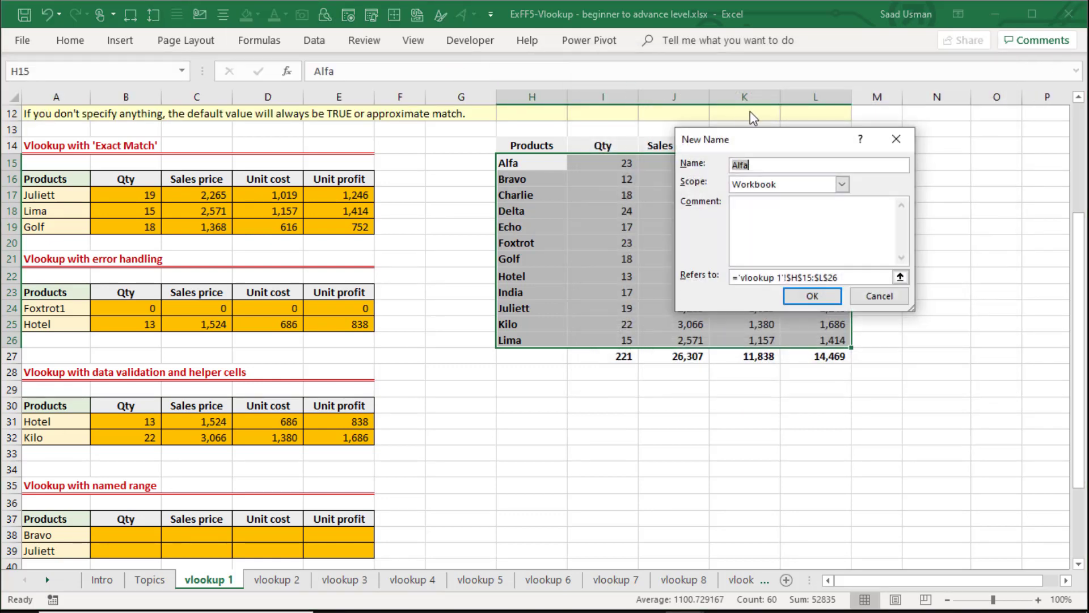
drag(766, 146, 325, 232)
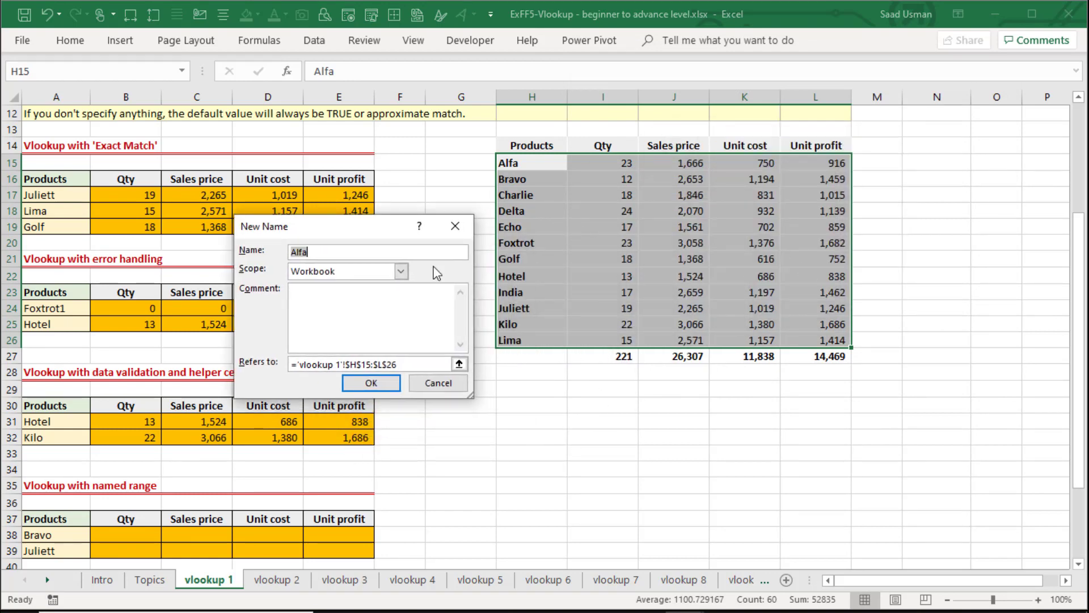
text(vlookup_table)
click(459, 363)
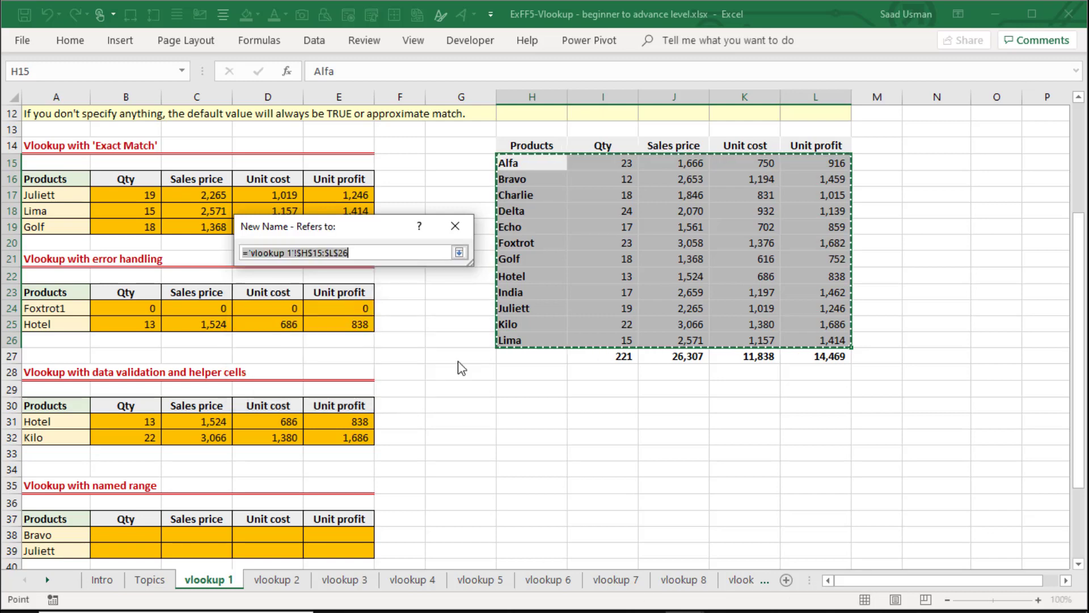
drag(542, 168, 823, 339)
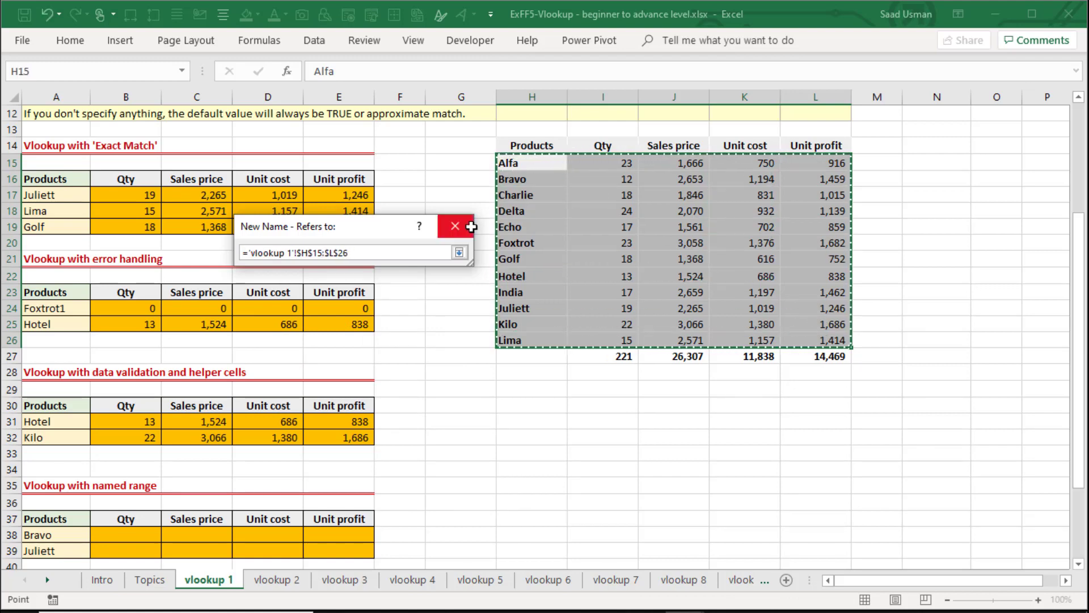
click(459, 253)
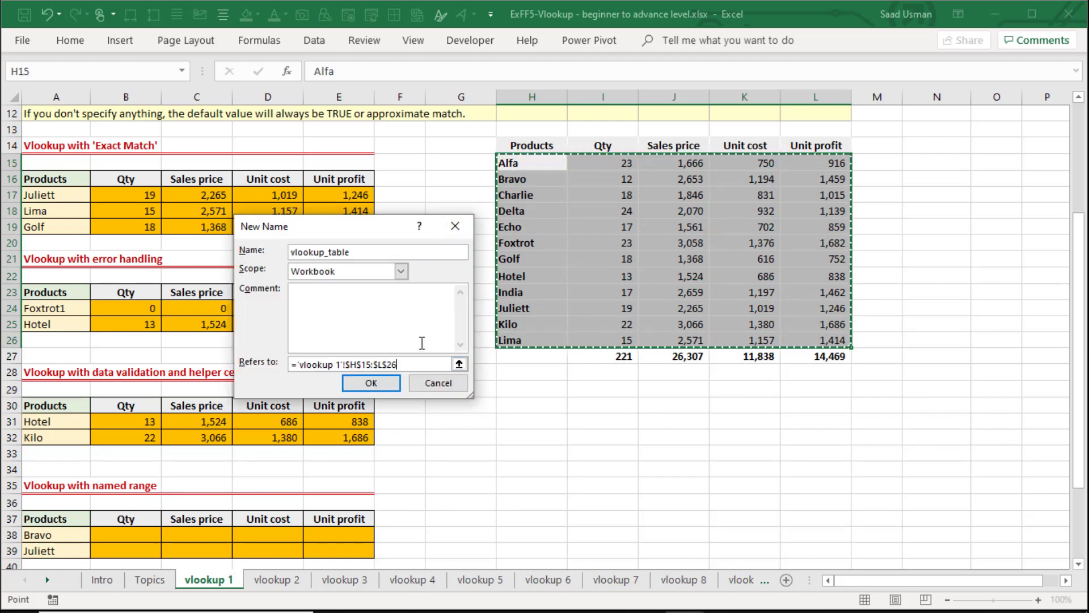
click(384, 383)
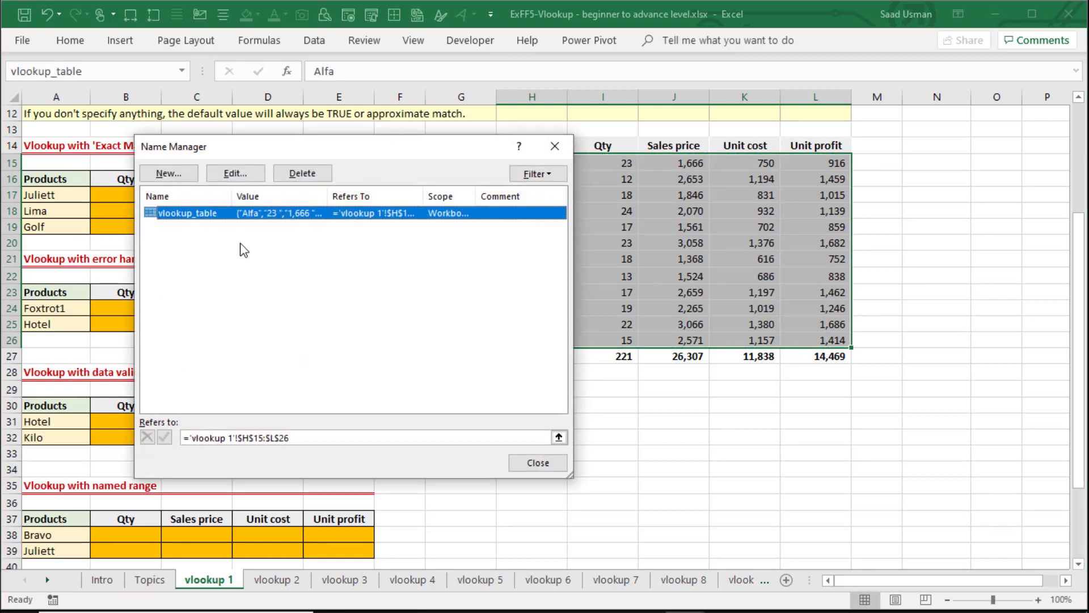
click(553, 463)
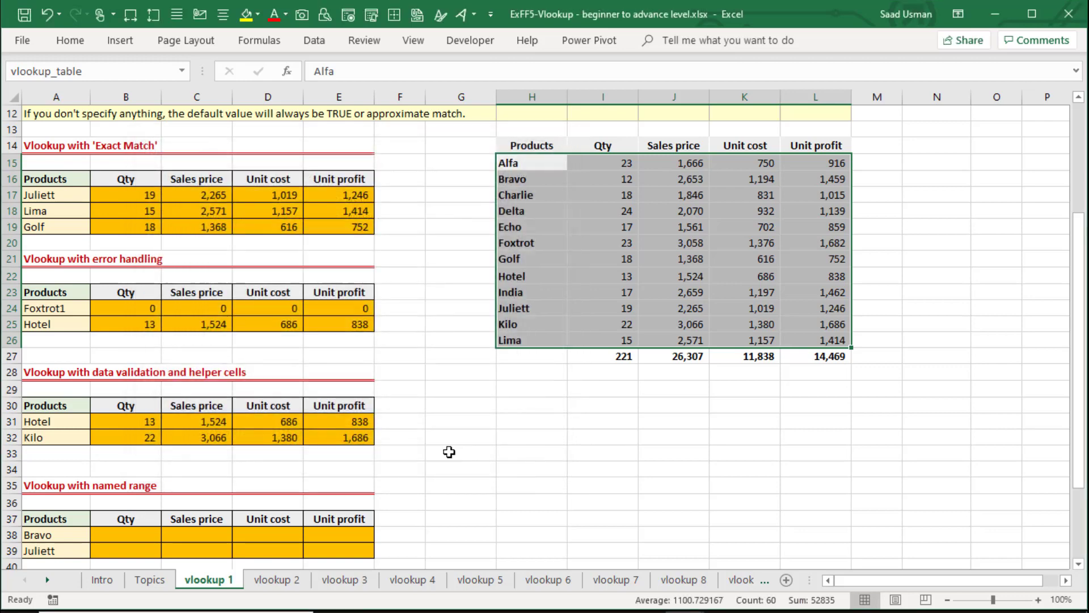
Jump to the vlookup_table named range from another cell to check which cells it covers.
click(182, 71)
click(182, 71)
click(414, 355)
click(181, 71)
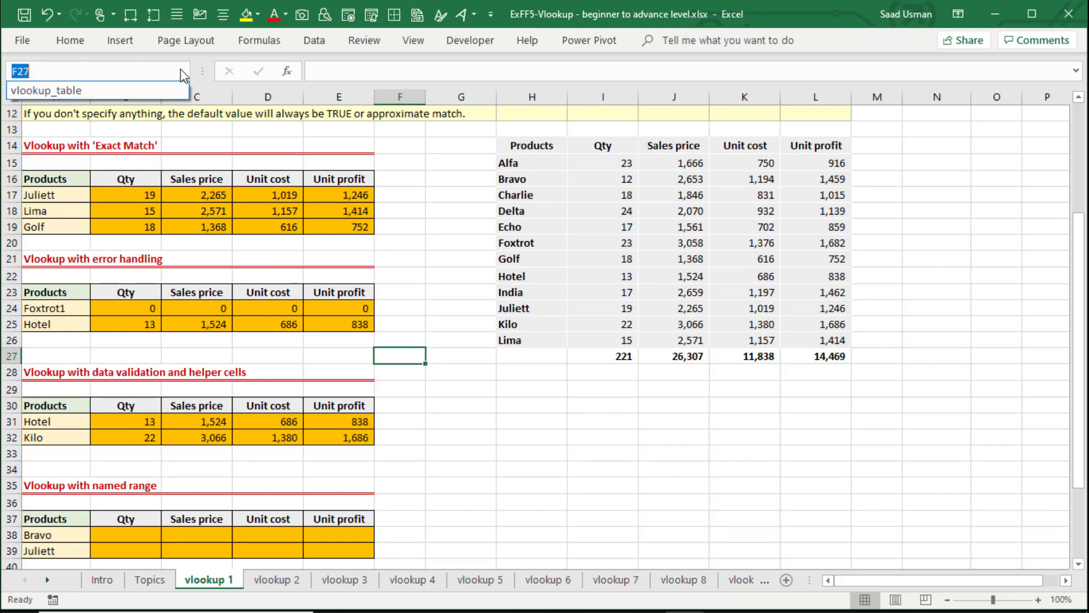
click(134, 91)
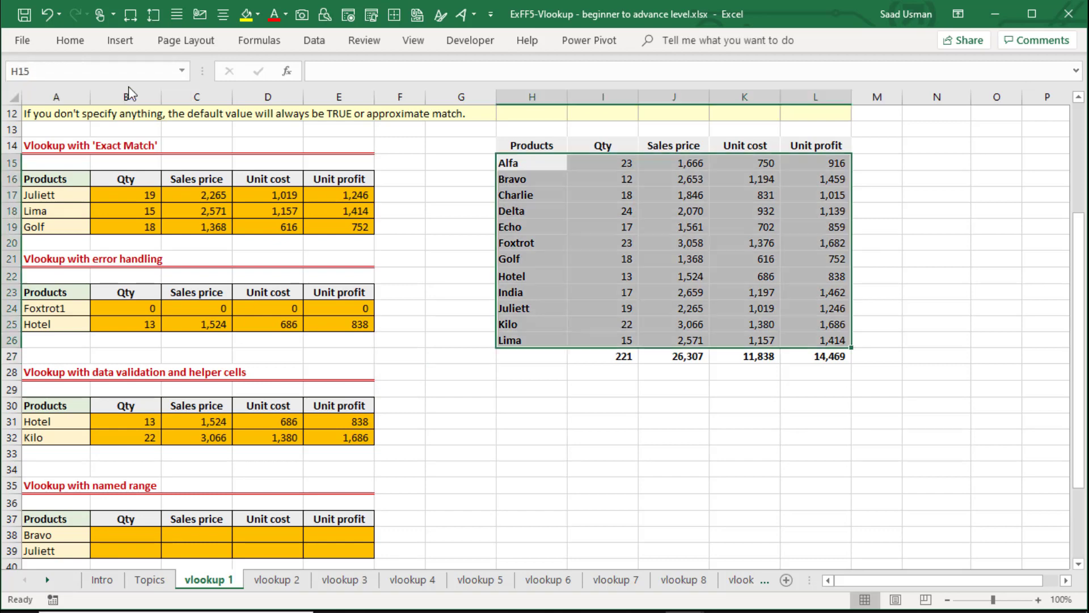
Start a VLOOKUP formula in B38 for Bravo's Qty, using $A38 with the column locked as the lookup value.
click(129, 540)
scroll(129, 540, down, 1)
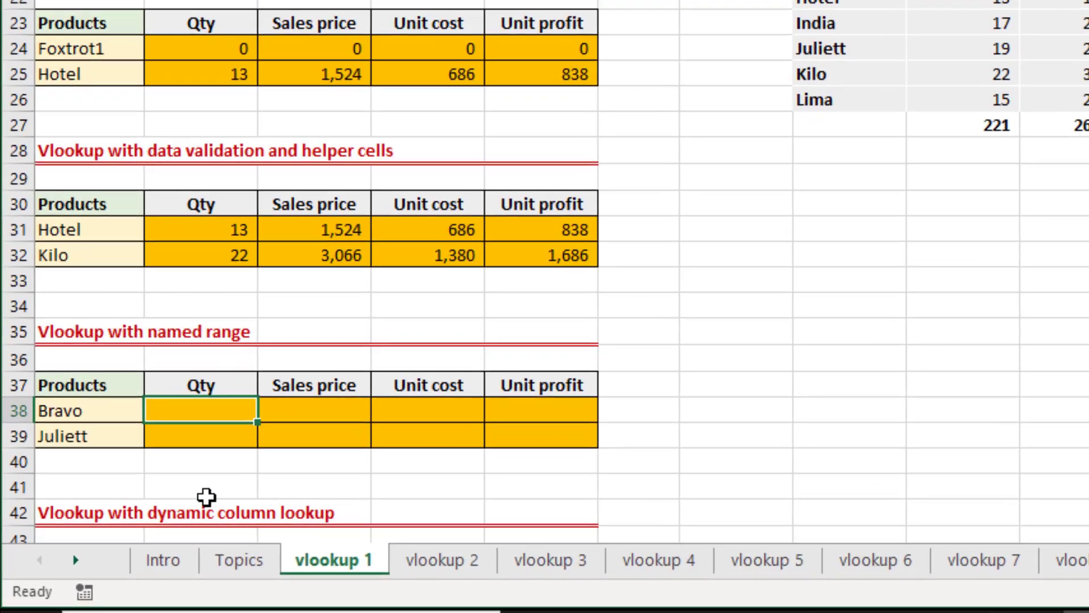
text(=vl)
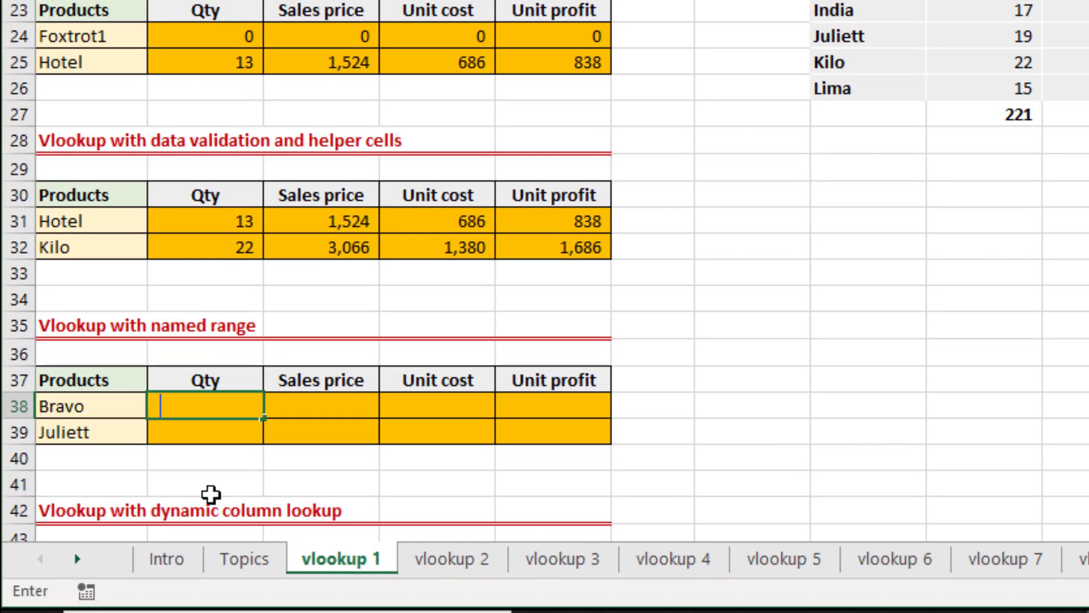
key(Tab)
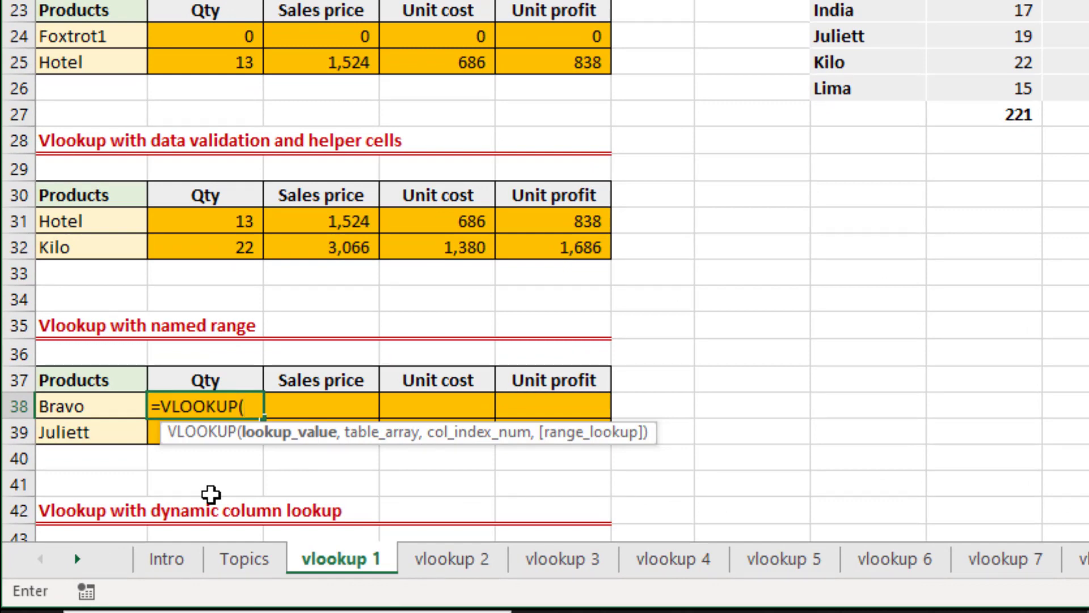
key(Left)
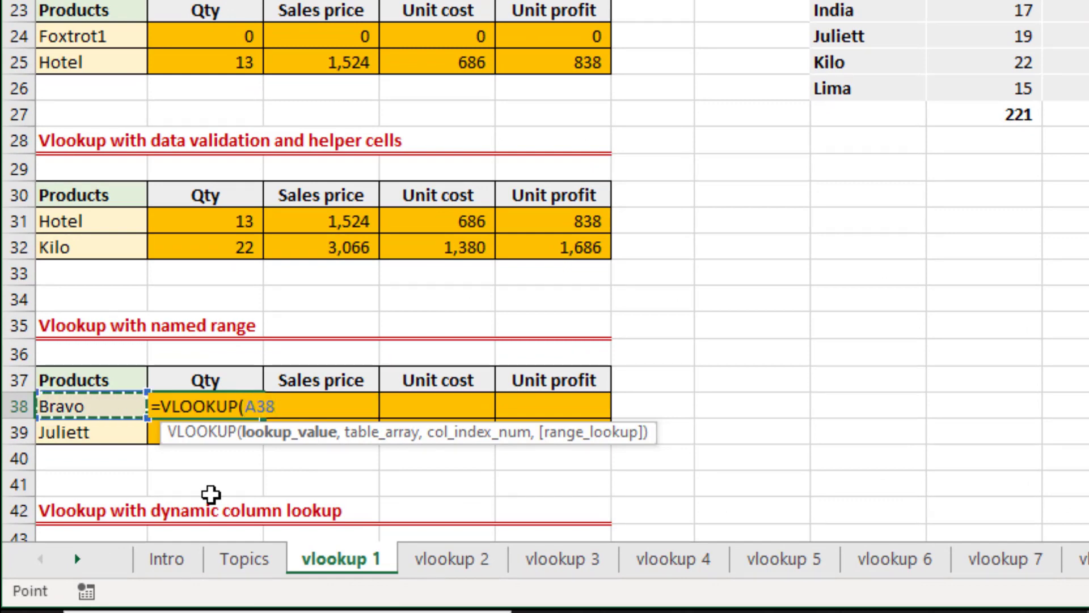
key(F4)
key(F4)
key(F4)
text(,)
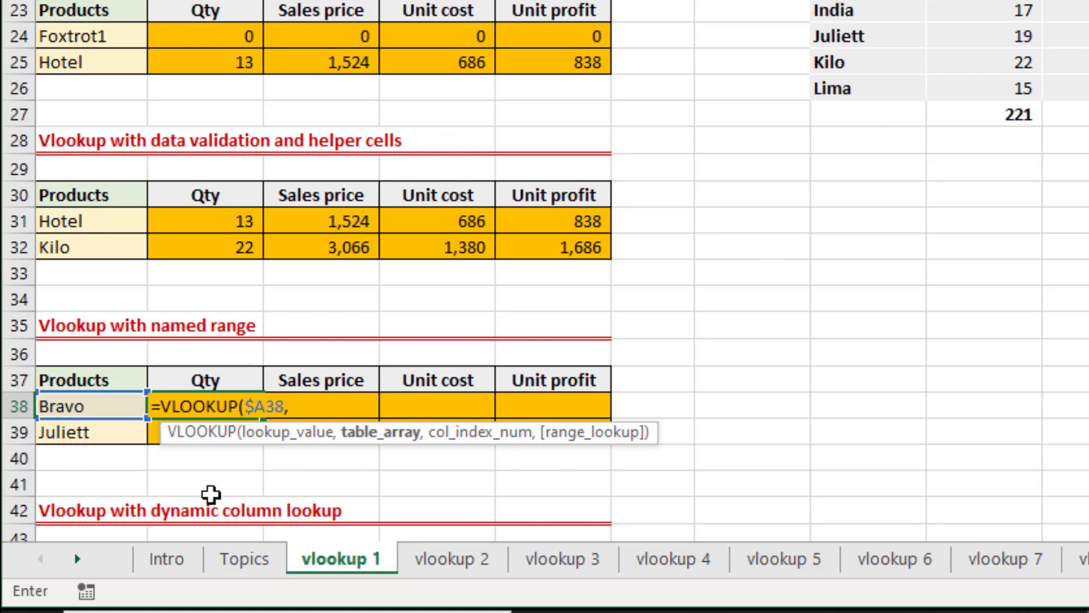
Complete the B38 formula with vlookup_table as the table array, column index 2 and 0 for exact match.
text(vl)
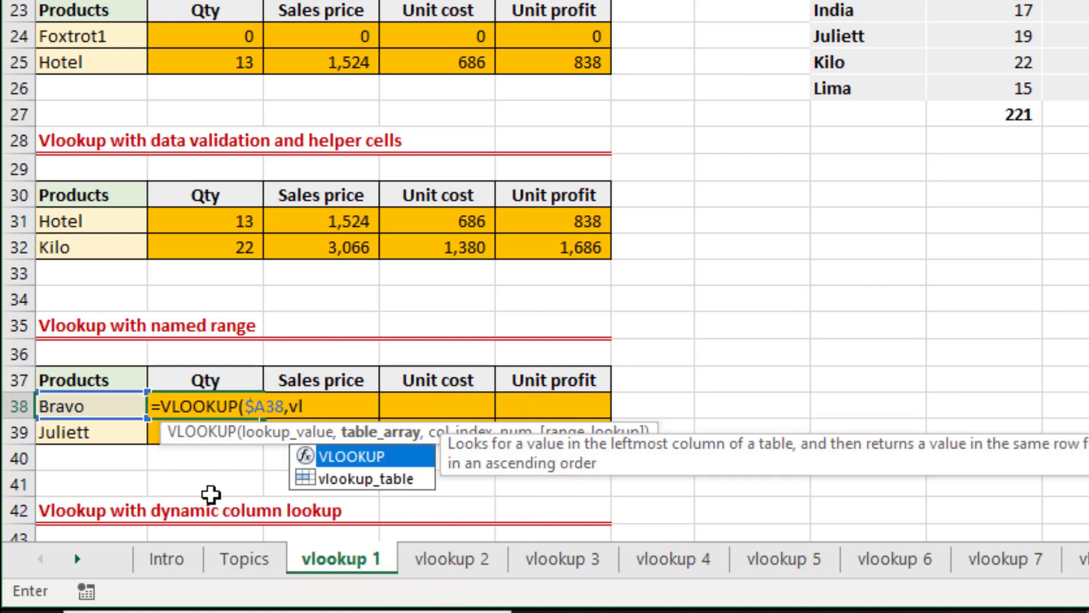
key(Down)
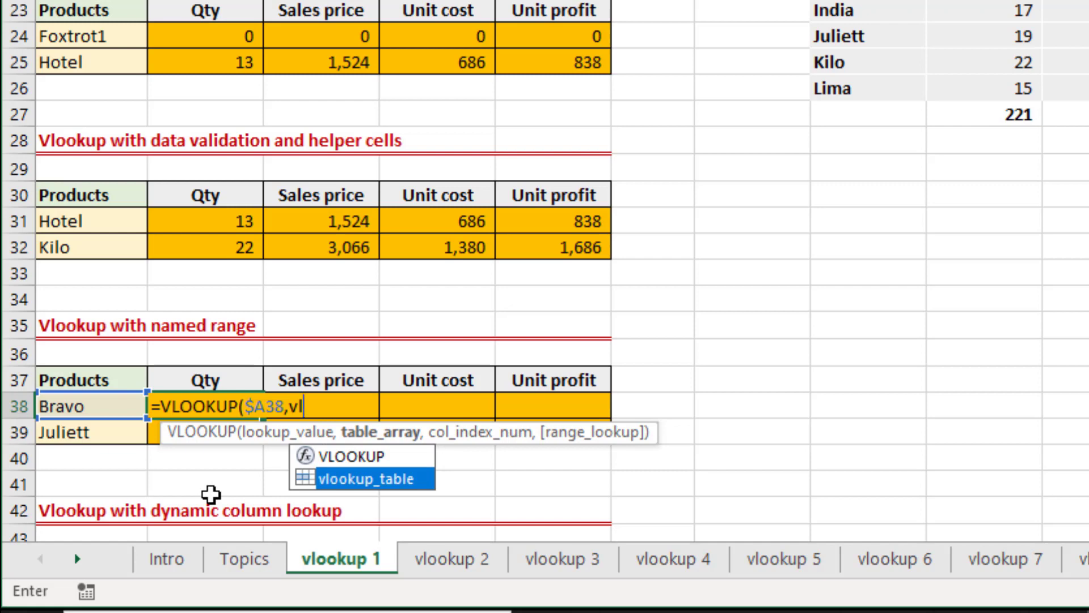
key(Tab)
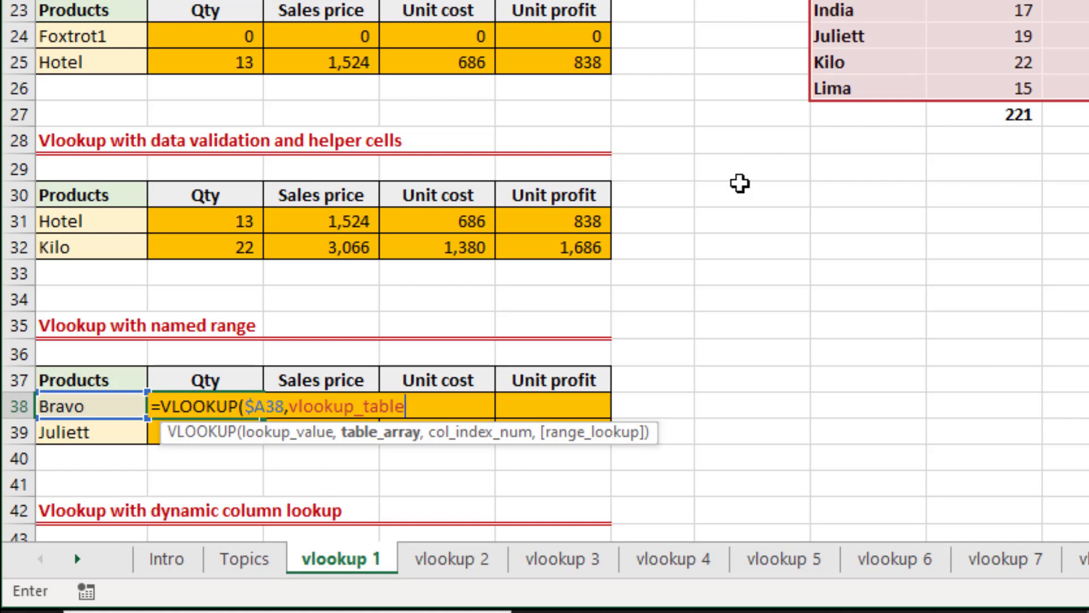
text(,)
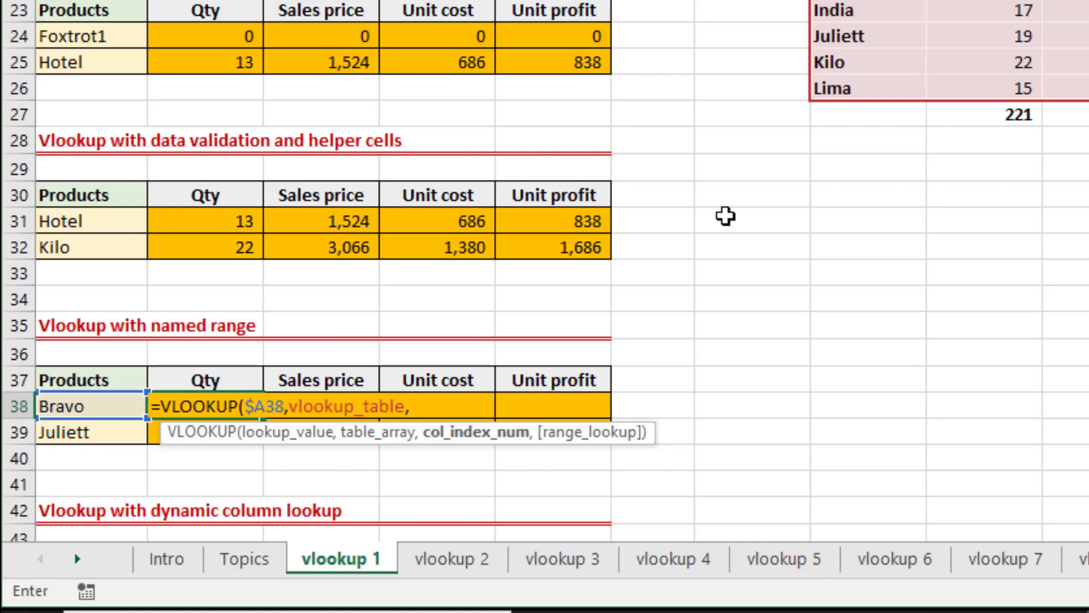
text(2,)
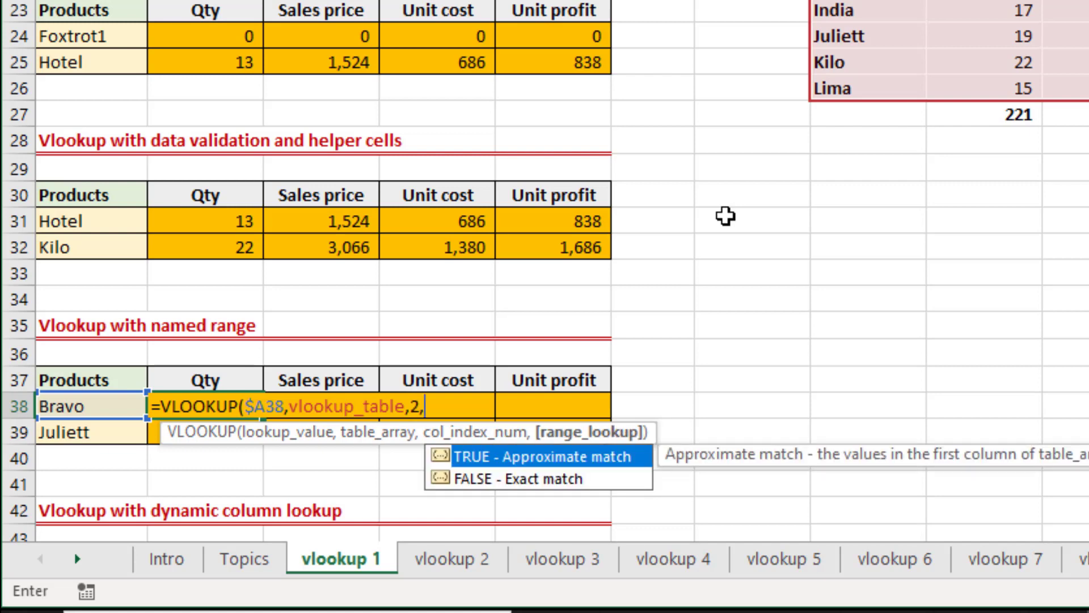
text(0))
key(Return)
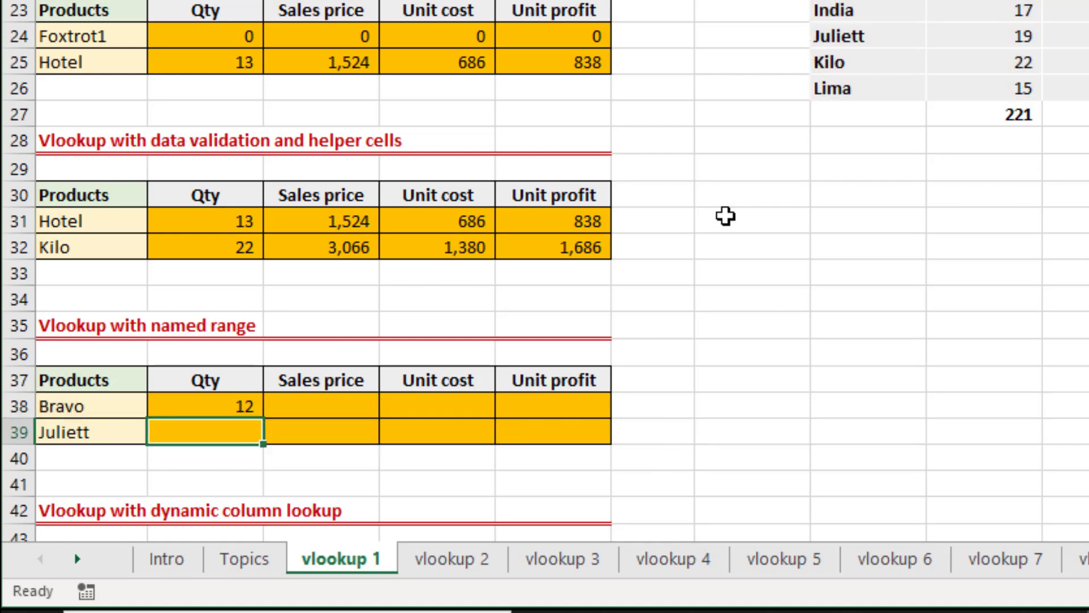
Enter the column number 1 in H13, above the Products header of the source table.
key(Up)
key(Up)
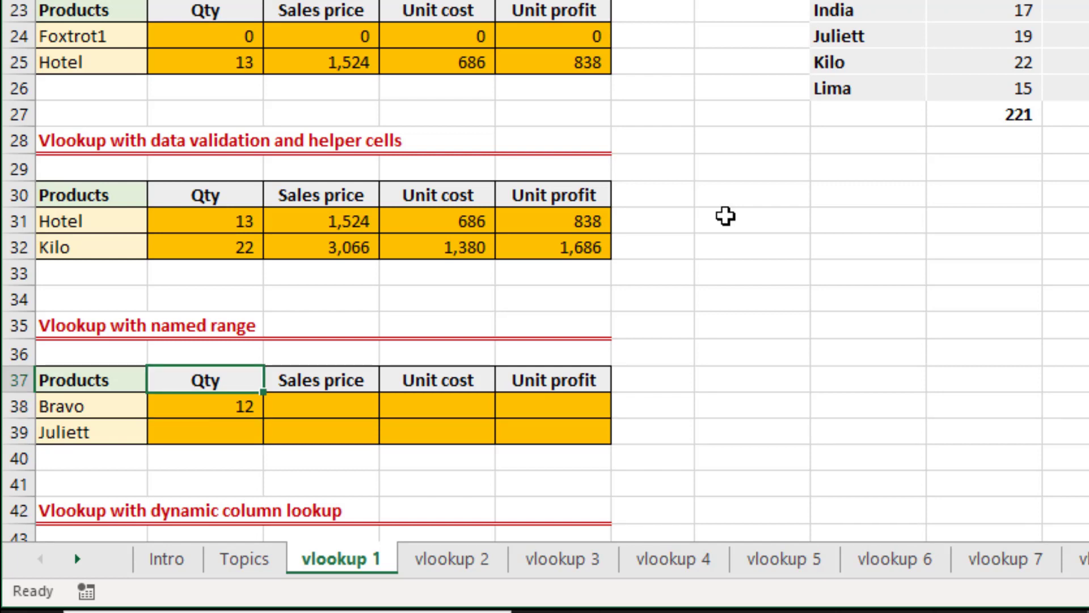
key(Right)
key(Right)
key(Right)
key(Right)
key(Right)
key(Right)
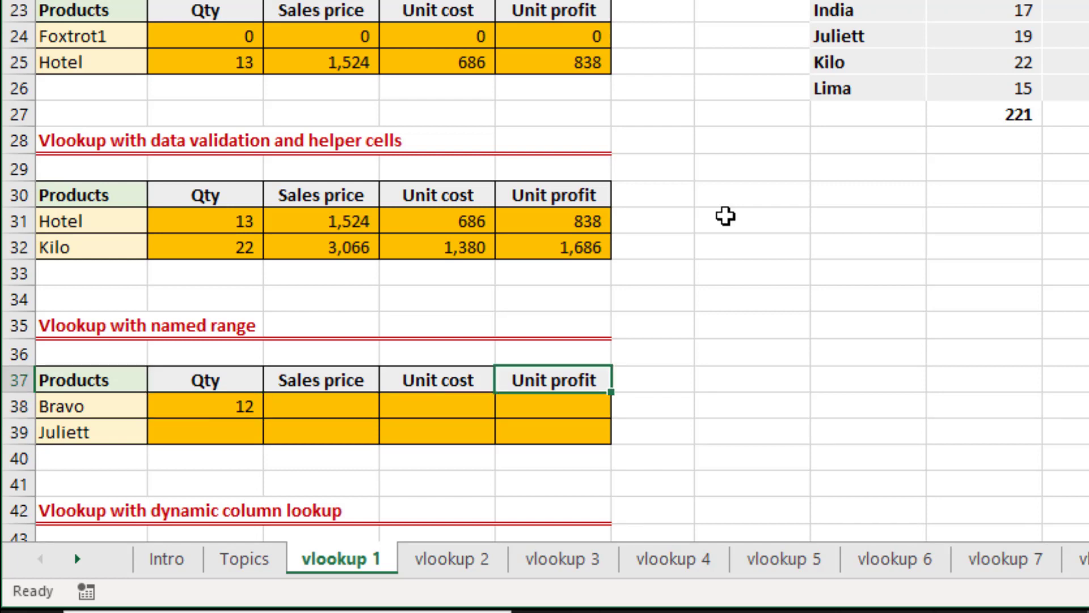
key(ctrl+Up)
key(ctrl+Up)
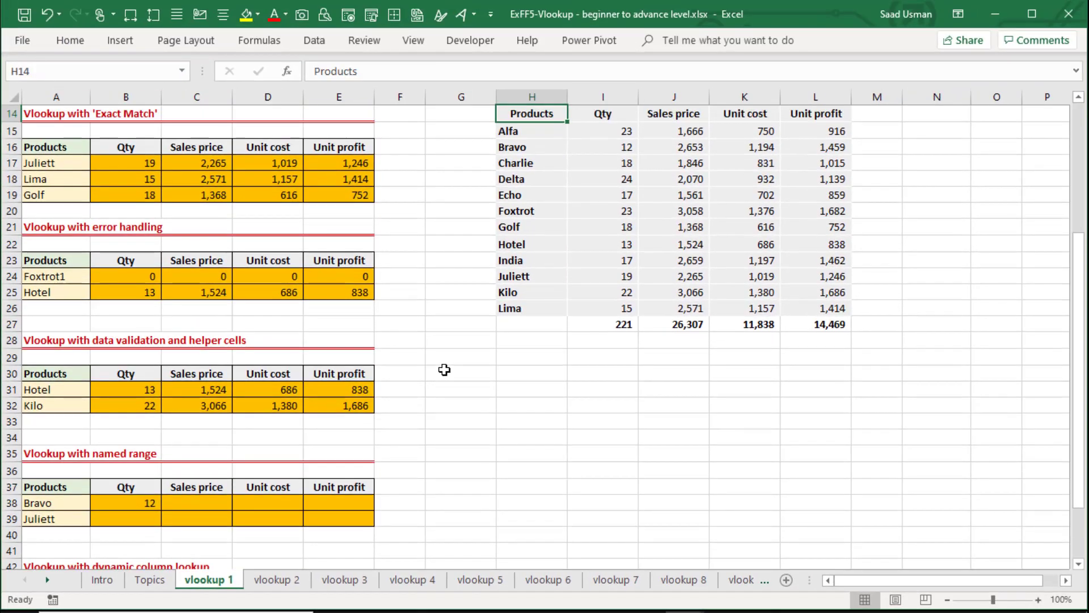
key(Up)
key(Up)
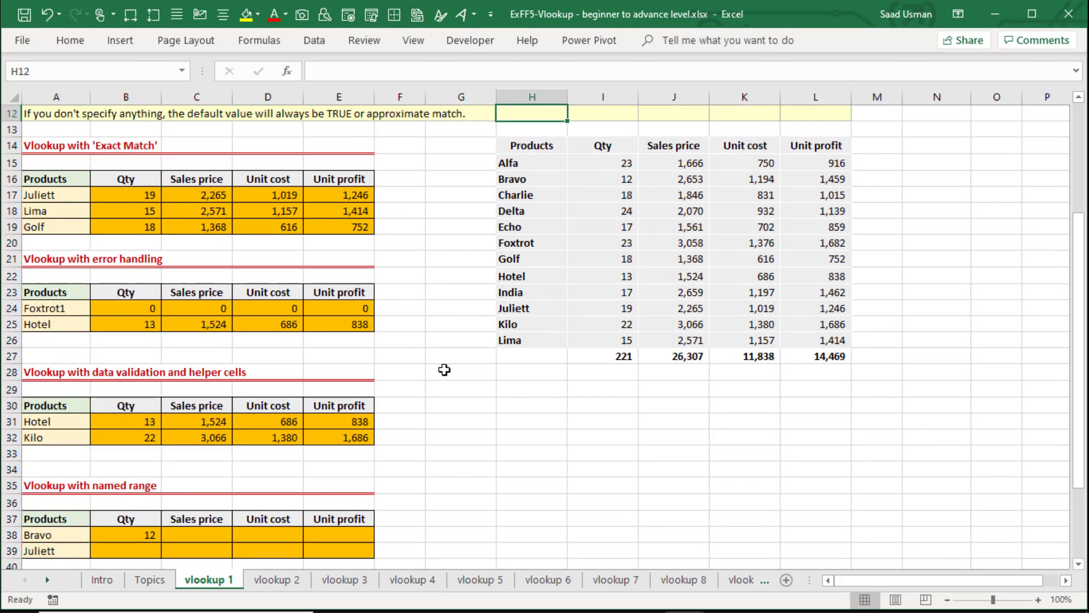
key(Up)
key(Down)
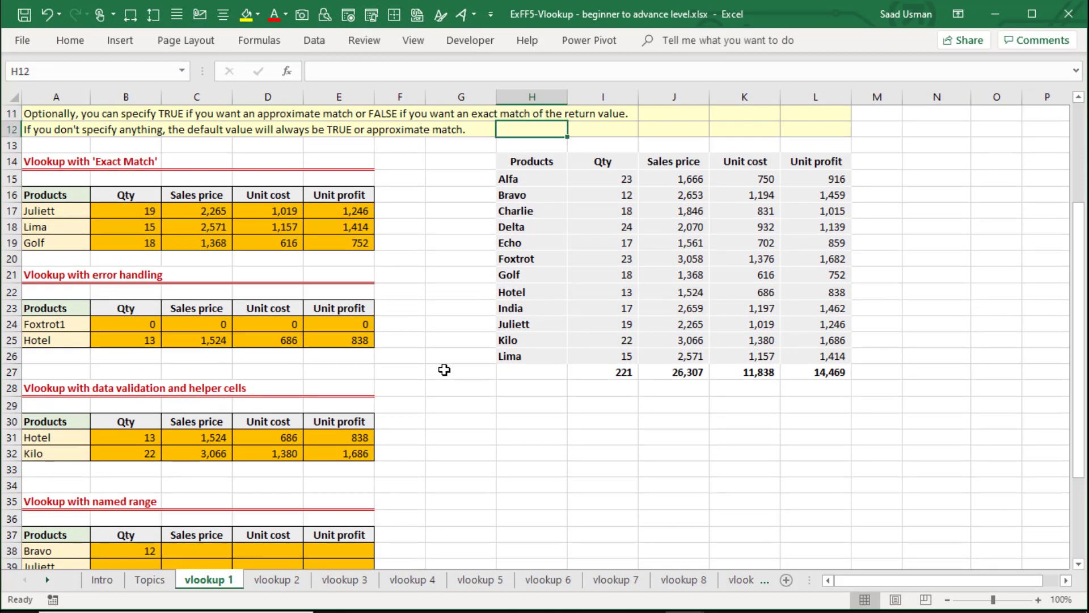
key(Down)
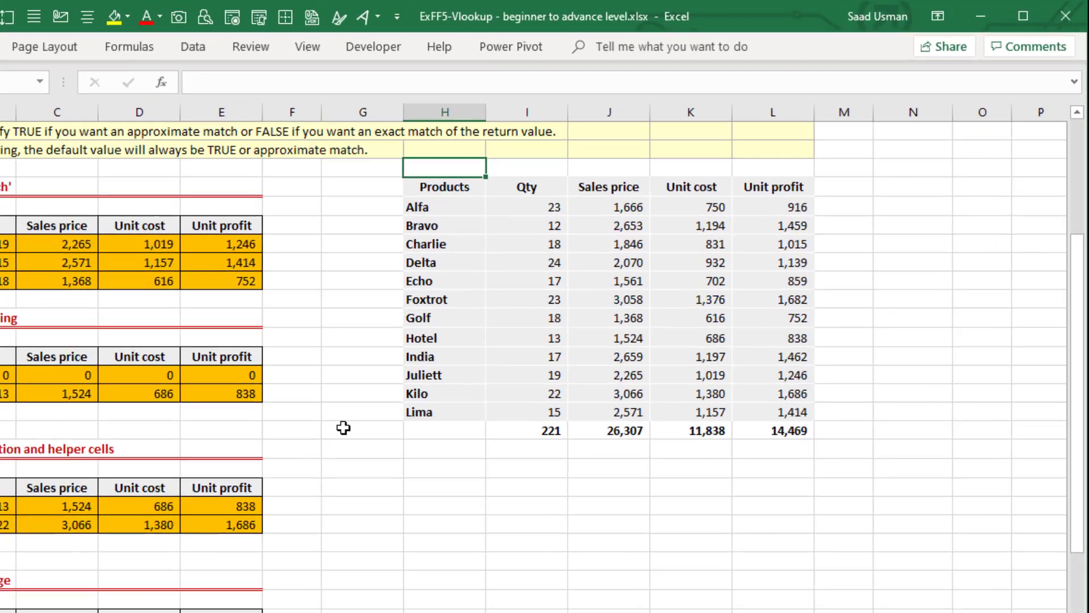
text(1)
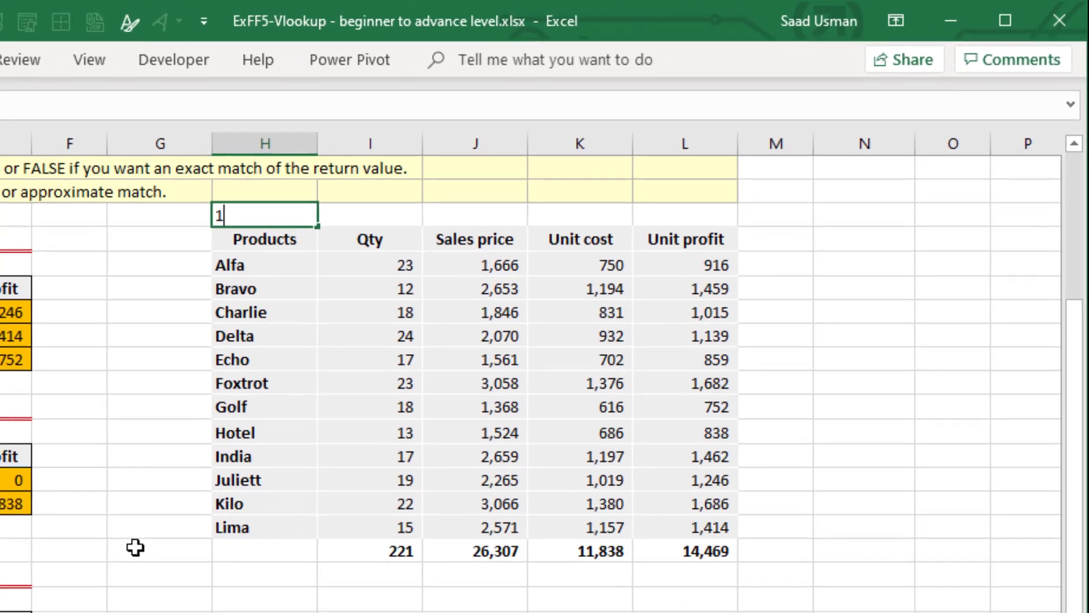
key(Right)
Enter the column numbers 2, 3, 4 and 5 in I13:L13, above the Qty to Unit profit headers.
key(Left)
key(Right)
key(Right)
key(Left)
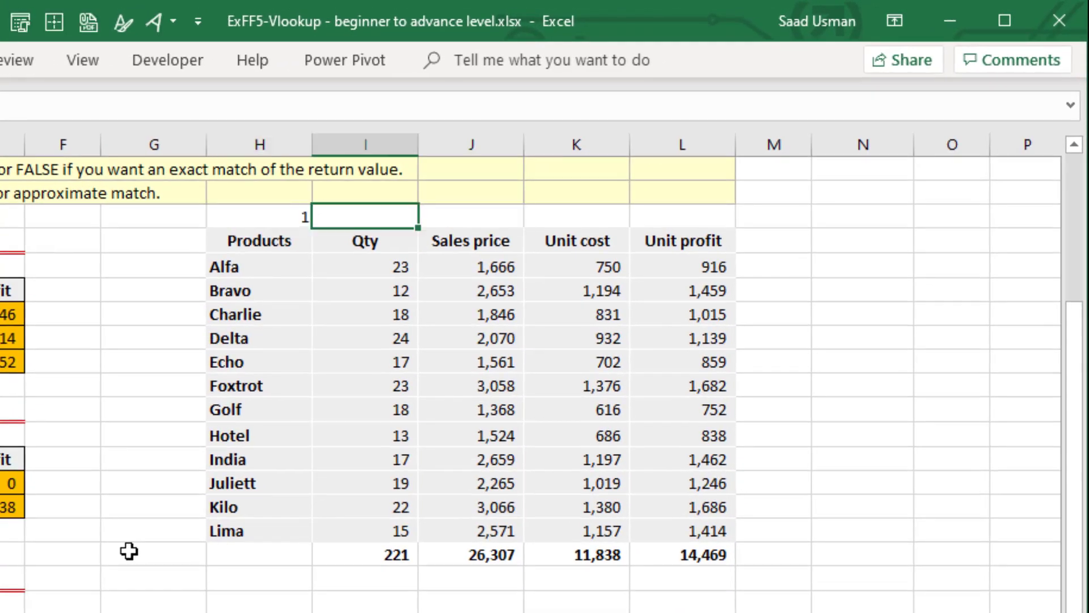
text(2)
key(Right)
text(3)
key(Right)
text(4)
key(Right)
text(5)
key(Right)
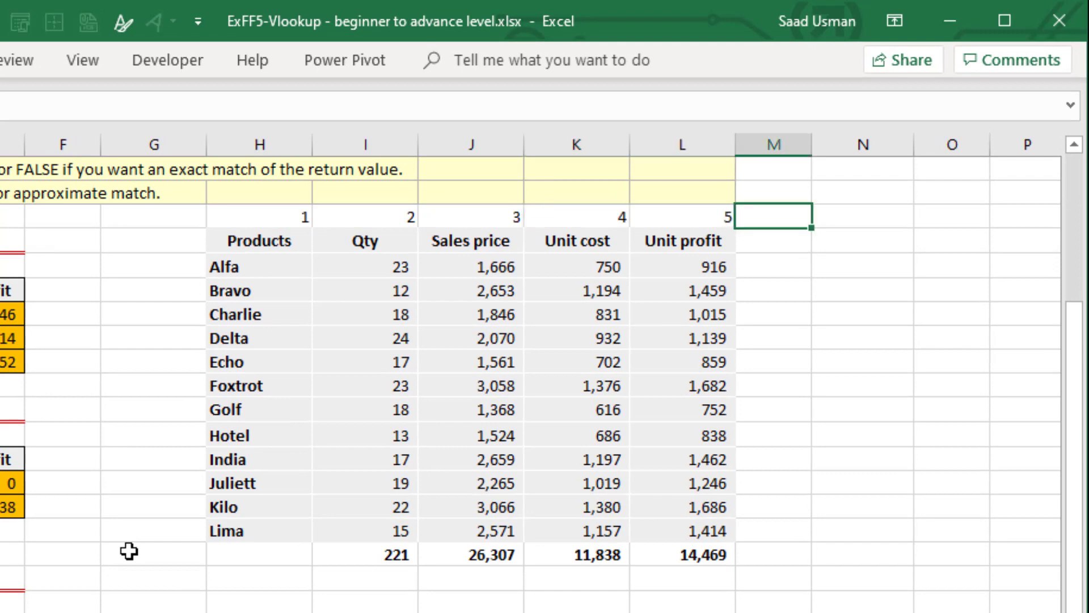
key(Left)
key(ctrl+Left)
text(=)
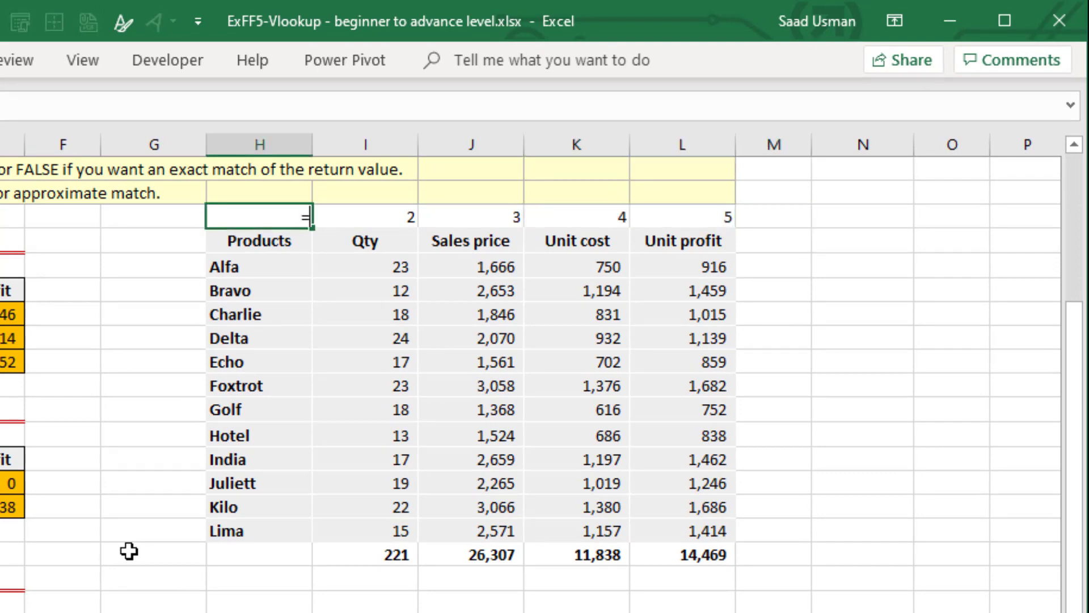
text(c)
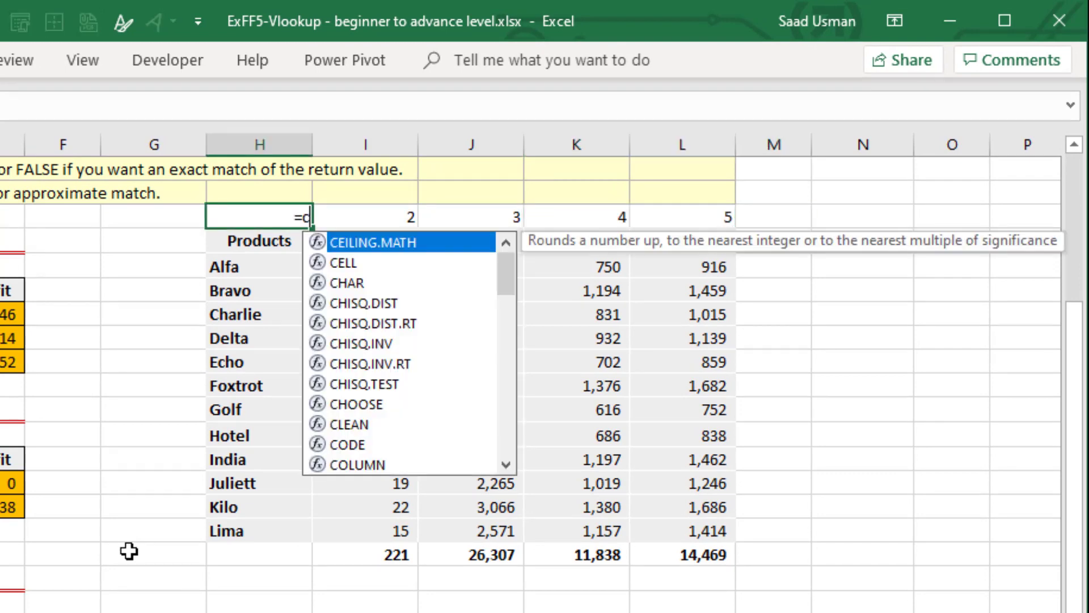
text(olulmns)
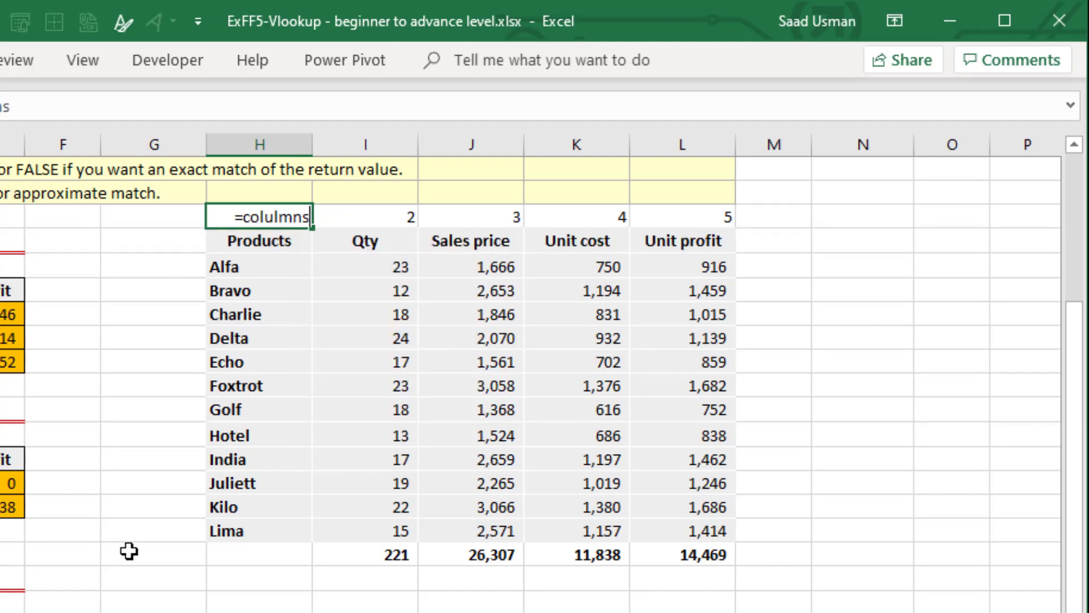
key(Tab)
key(Left)
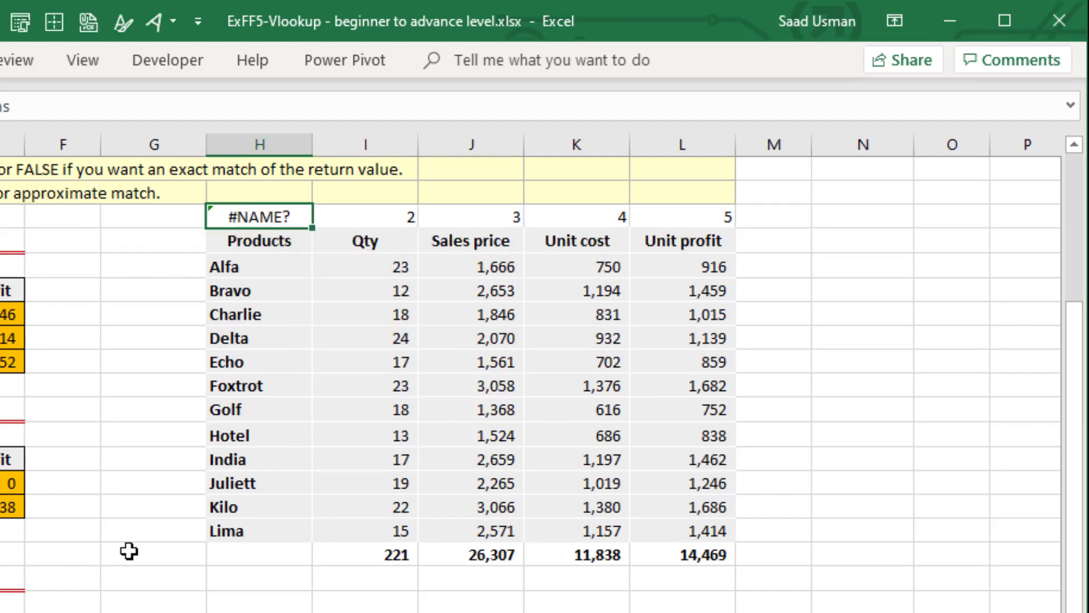
Enter the formula =COLUMNS(H14:H14) in H13, above the Products header, in place of the fixed column number.
text(=columns)
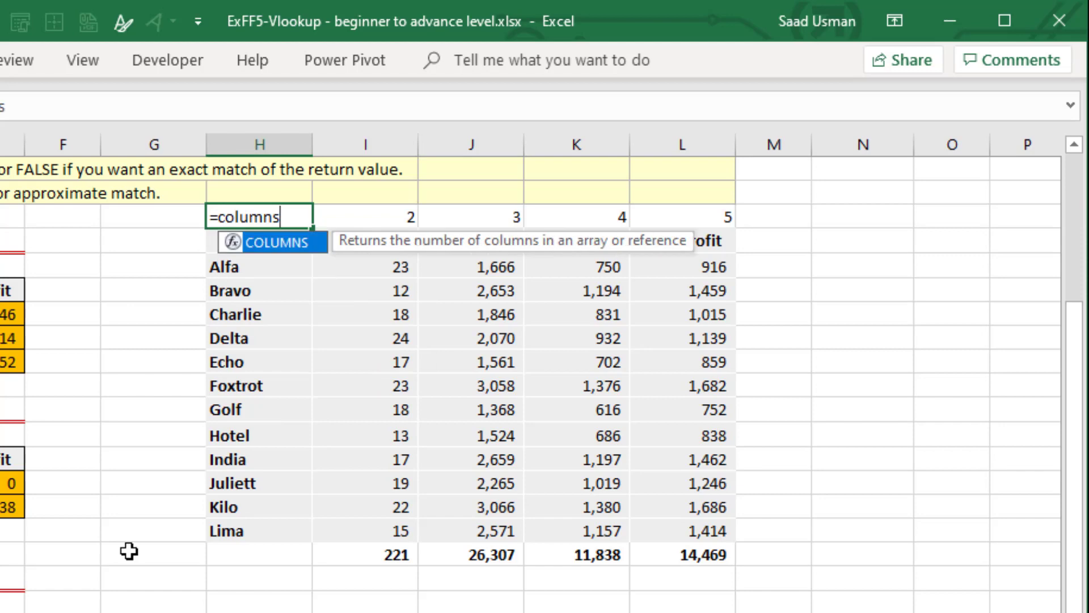
key(Tab)
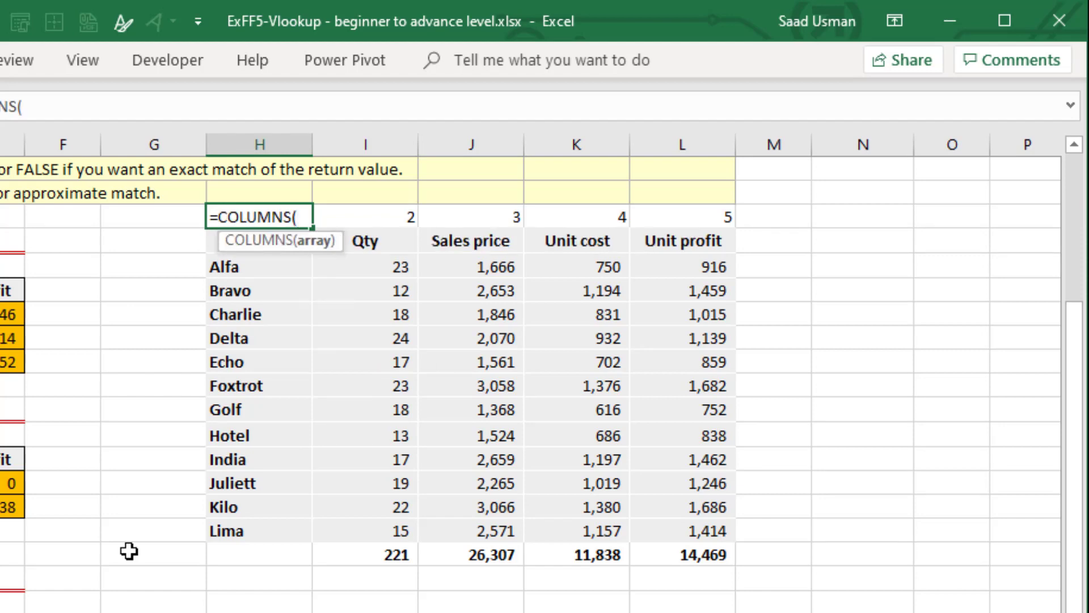
key(Down)
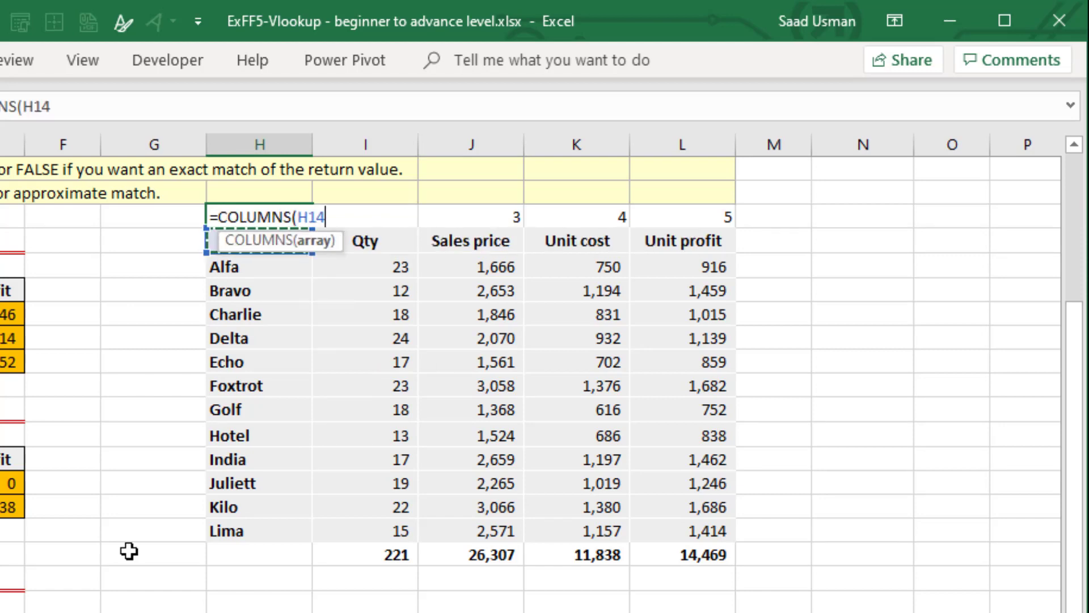
text(:H14))
key(ctrl+Return)
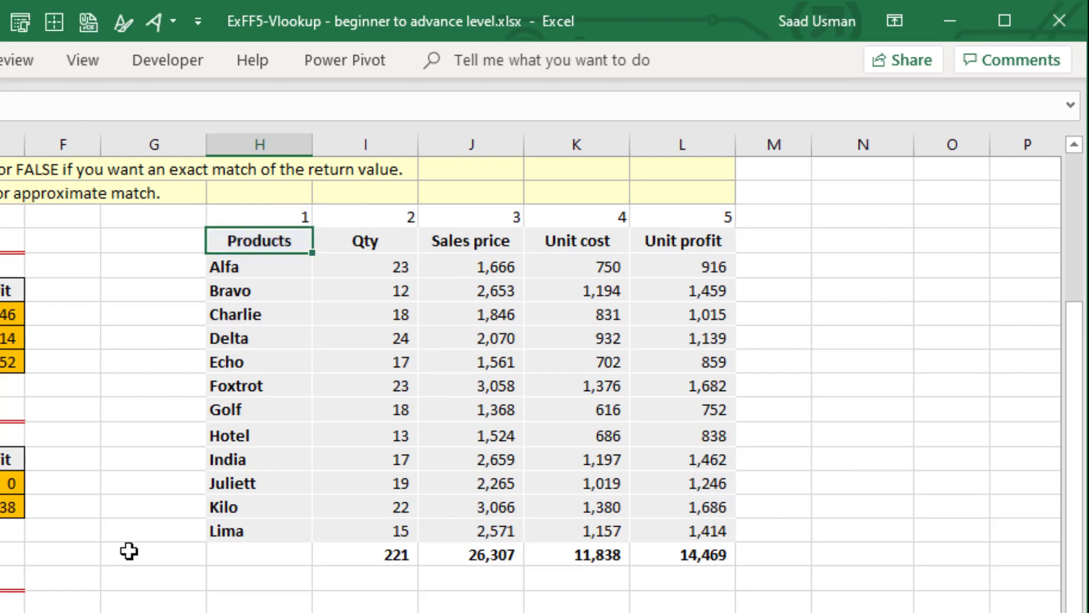
Lock the starting column of the H13 range so the formula reads =COLUMNS($H14:H14).
key(F2)
key(Left)
key(Left)
key(Left)
key(Left)
key(Left)
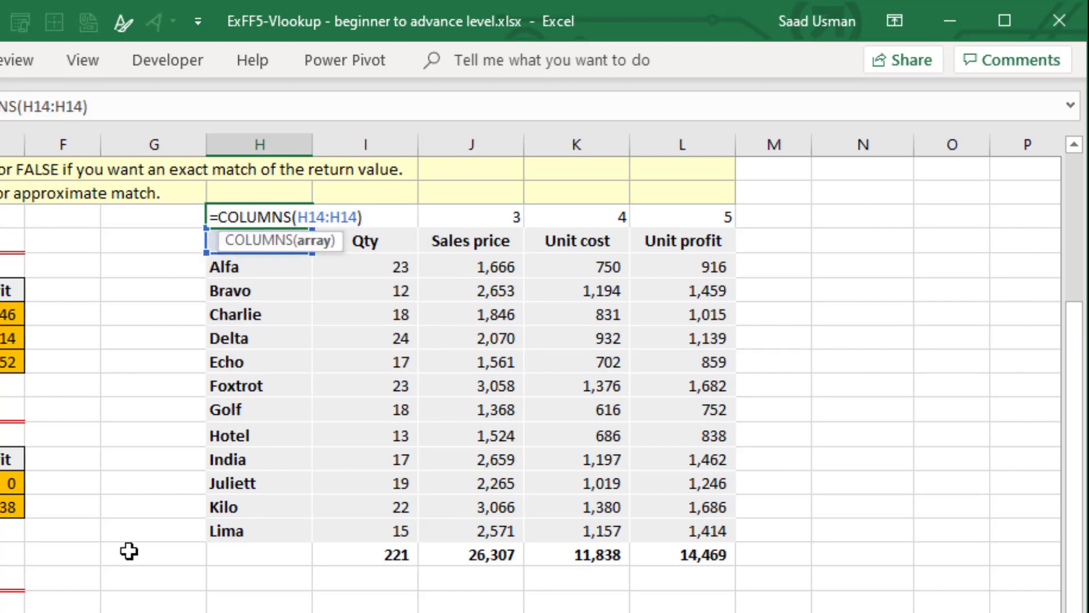
text($)
key(ctrl+Return)
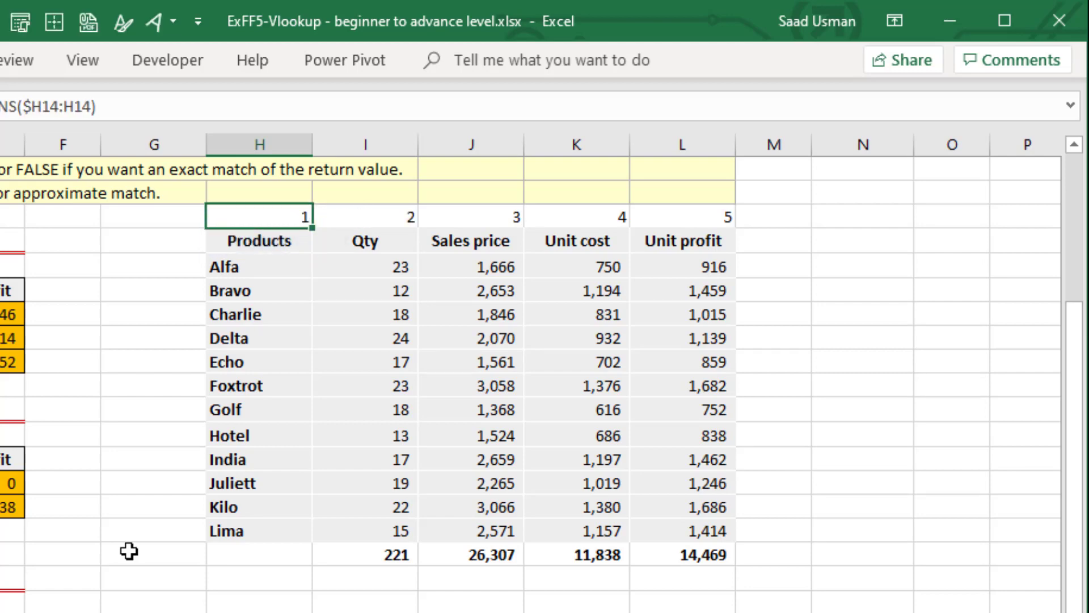
Fill the COLUMNS formula from H13 across to L13 and check the copied formulas above the headers.
key(ctrl+shift+Right)
key(Right)
key(F2)
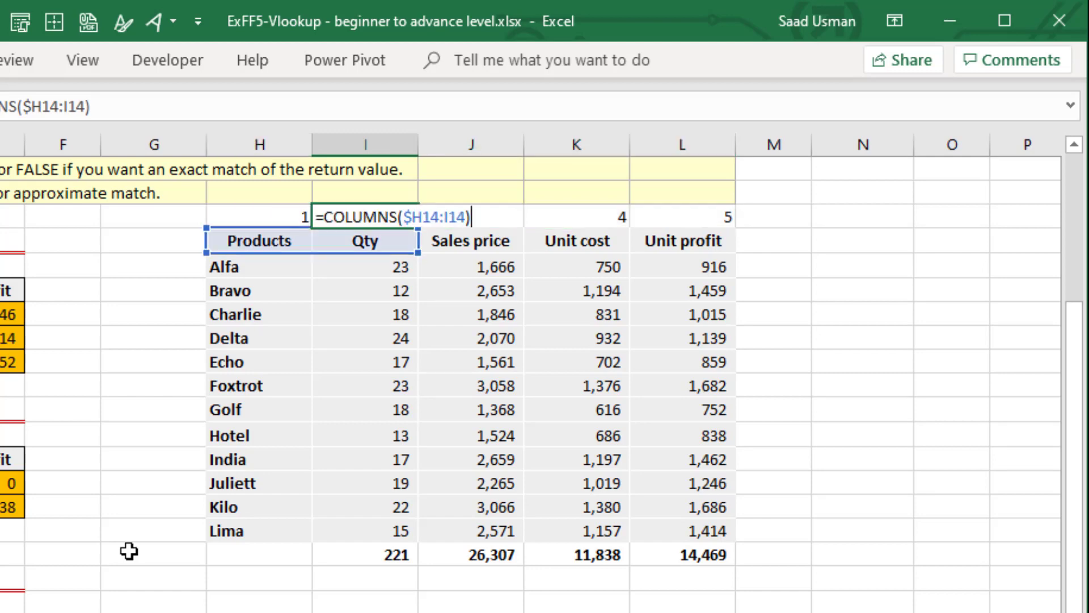
key(Tab)
key(F2)
key(Tab)
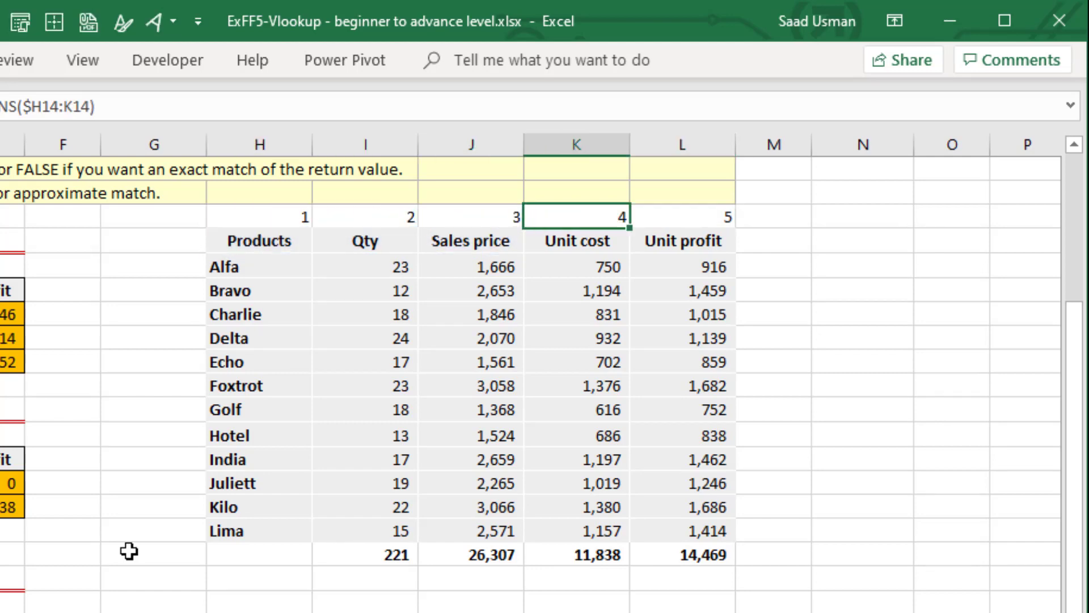
key(F2)
key(Tab)
key(F2)
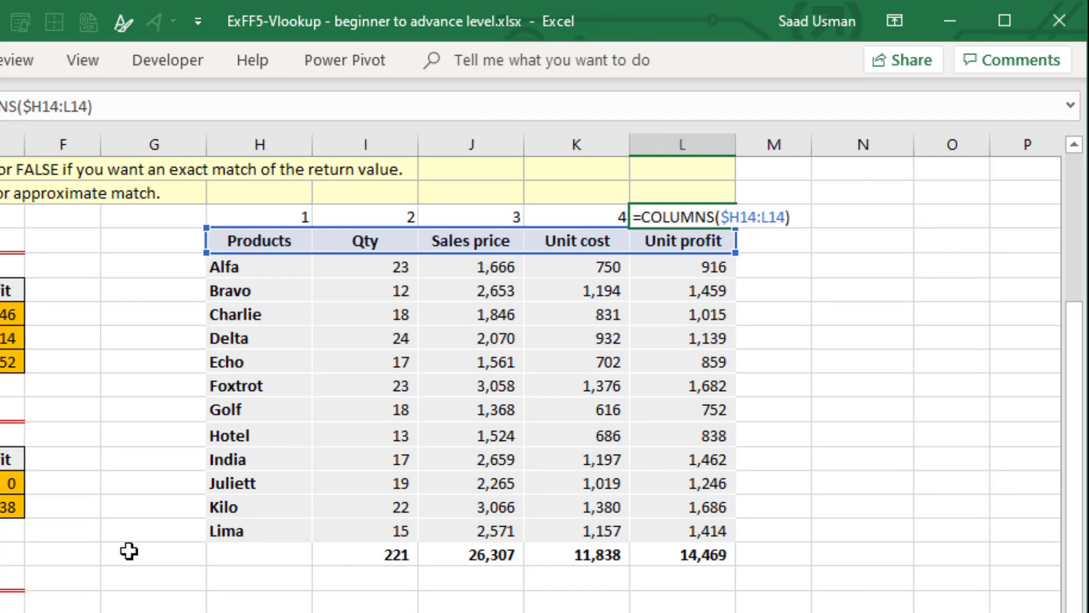
key(shift+Tab)
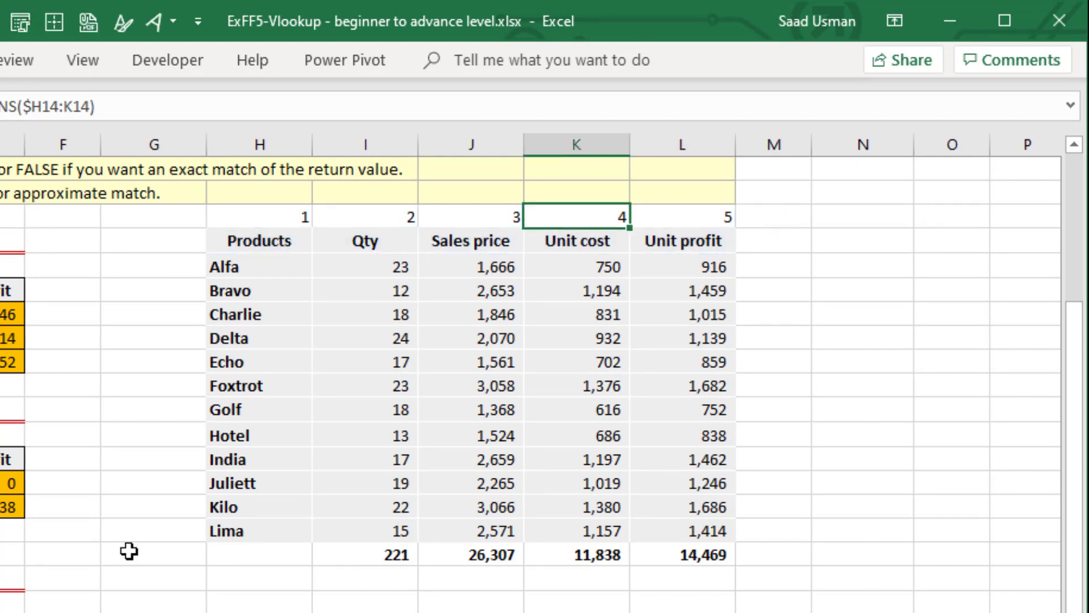
Examine how the COLUMNS range expands in each helper cell from H13 to L13.
key(Left)
key(Left)
key(Left)
key(F2)
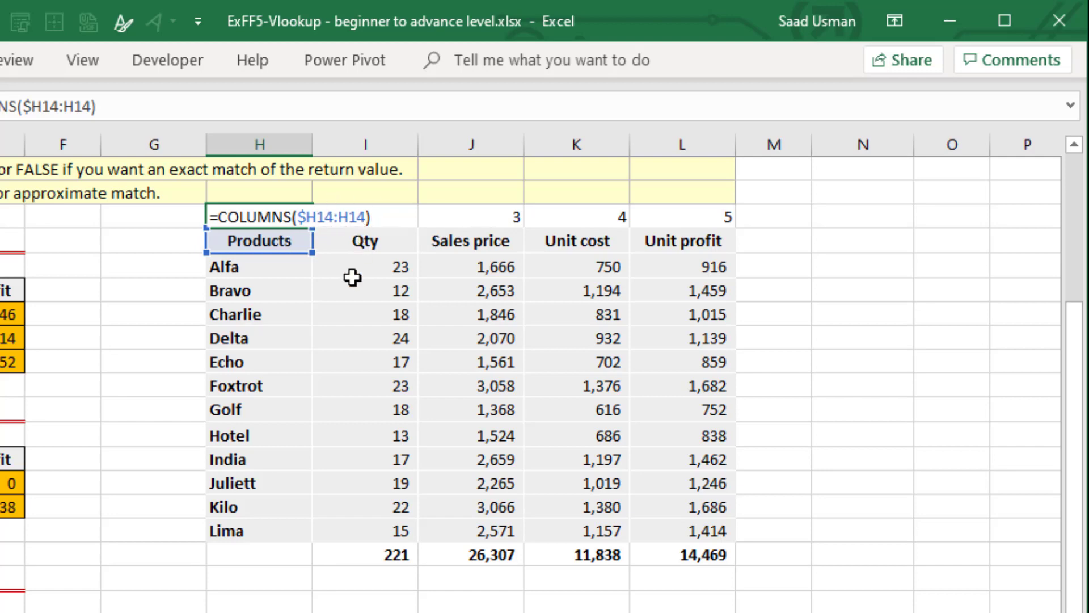
key(ctrl+Return)
key(Right)
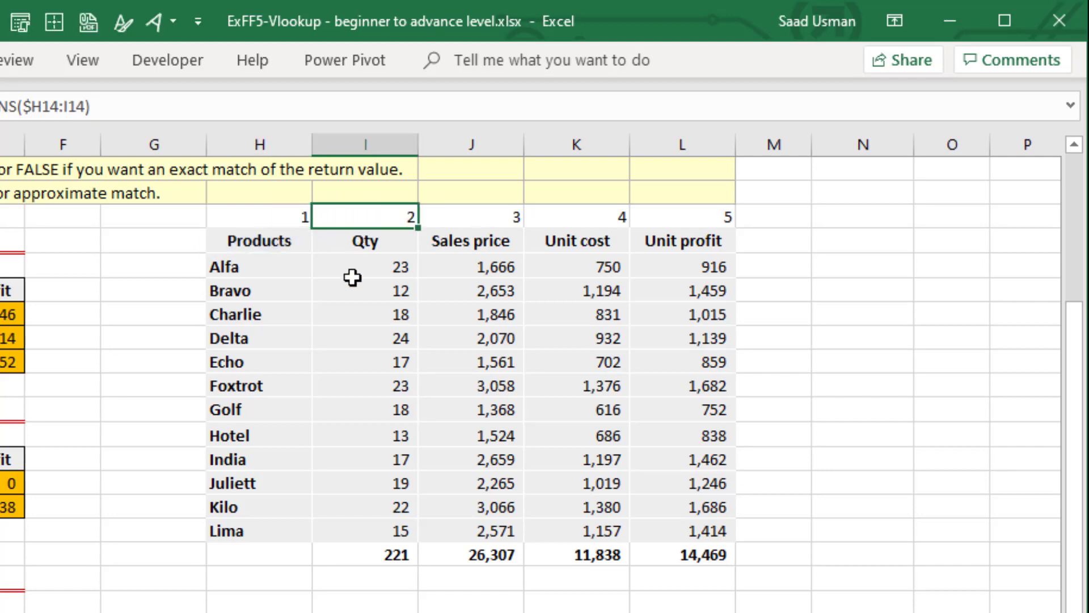
key(F2)
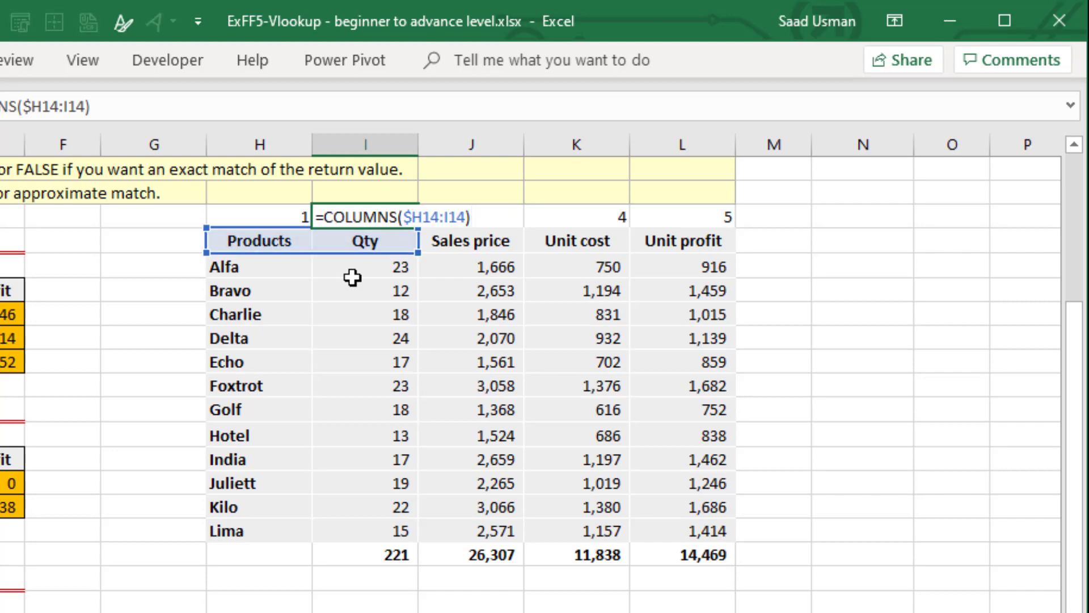
key(ctrl+Return)
key(Right)
key(F2)
key(ctrl+Return)
key(Right)
key(F2)
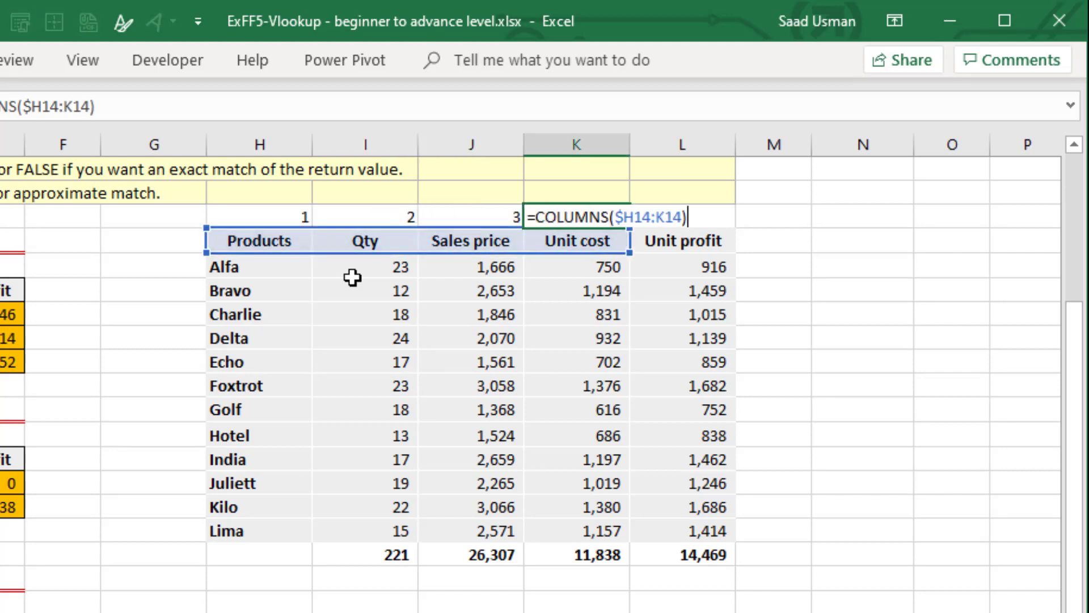
key(ctrl+Return)
key(Right)
key(F2)
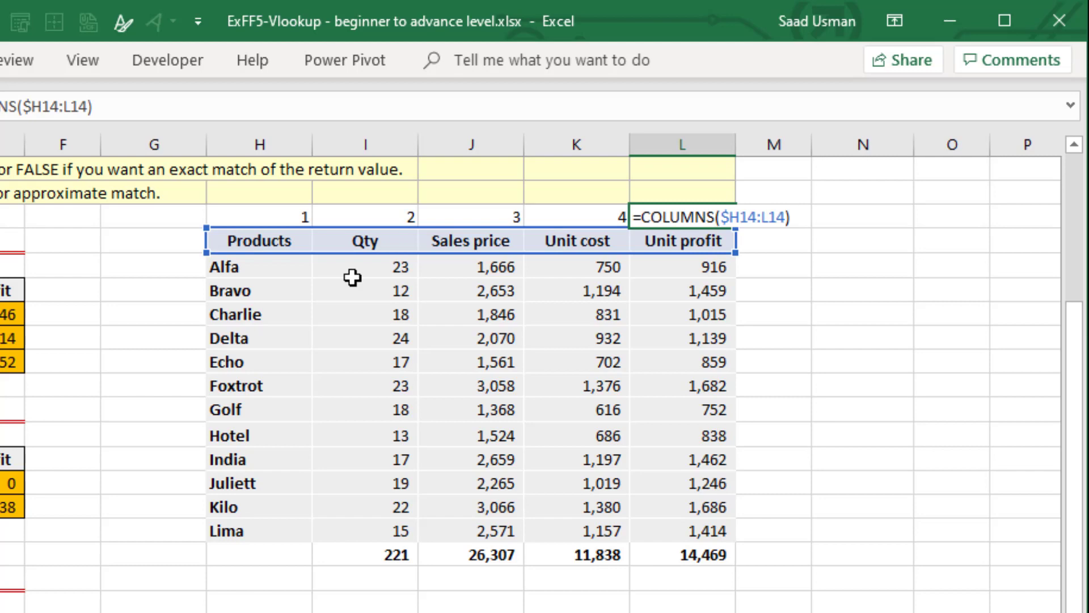
key(ctrl+Return)
key(Down)
key(Down)
key(Down)
key(Down)
key(Down)
key(Down)
key(Down)
key(Down)
key(Down)
key(Down)
key(Down)
key(Down)
key(Down)
key(Down)
key(Down)
key(Down)
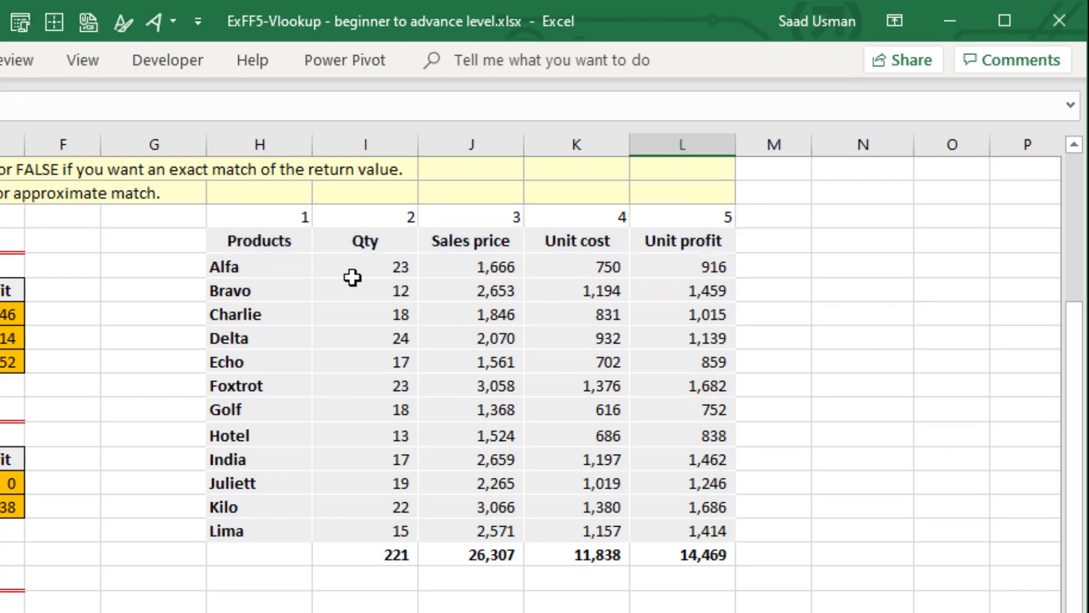
key(ctrl+Left)
key(F2)
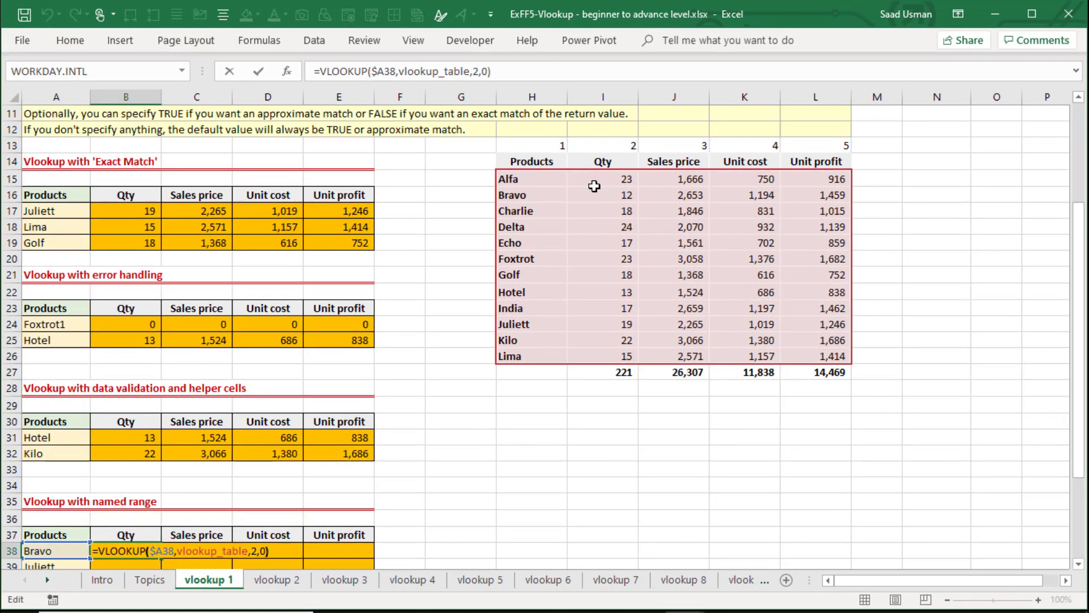
key(Left)
key(Left)
key(Left)
key(Escape)
key(Down)
key(Down)
key(Down)
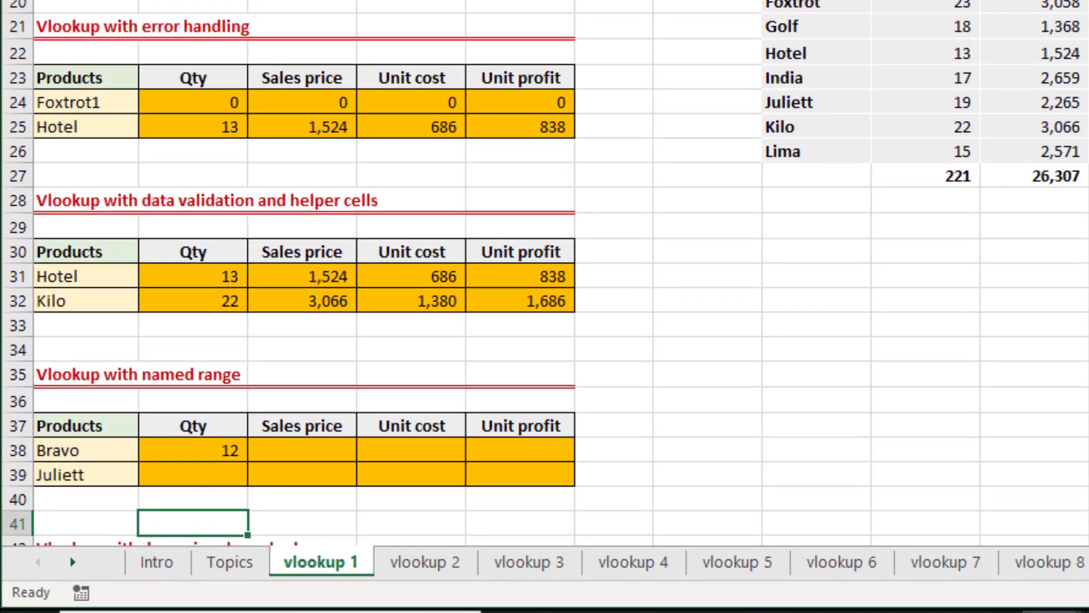
Set the column index of the B38 VLOOKUP formula to helper cell I13 with its row locked (I$13).
key(Up)
key(Up)
key(Up)
key(F2)
key(Left)
key(Left)
key(Left)
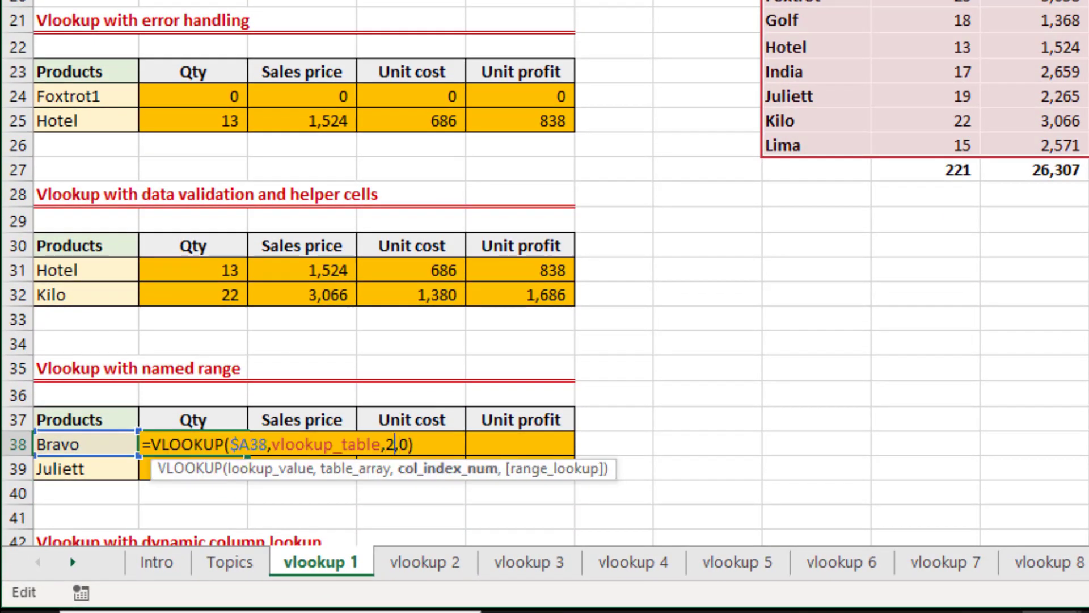
key(BackSpace)
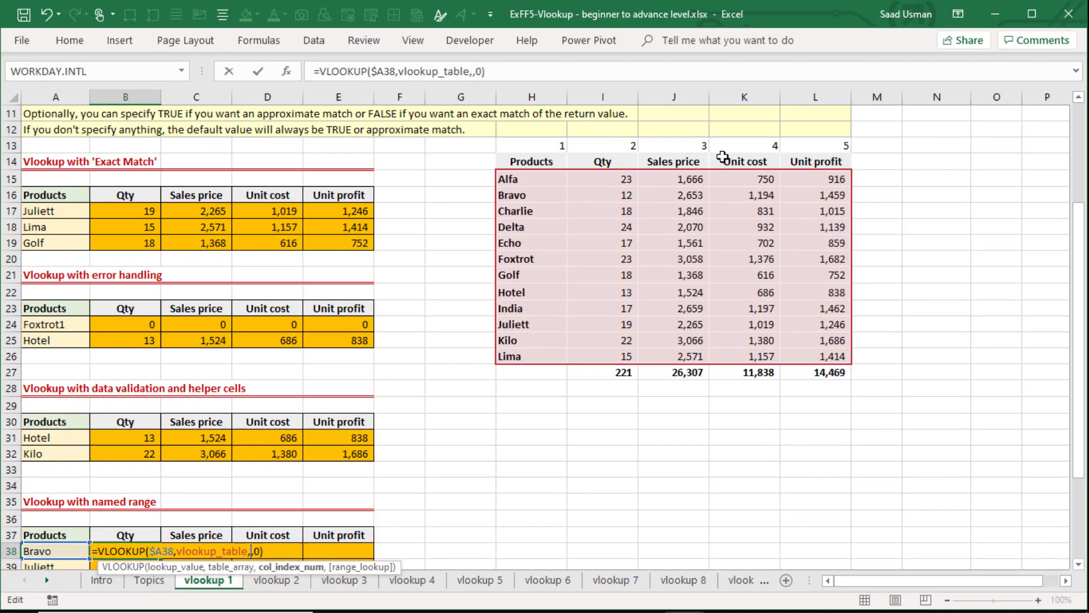
click(616, 147)
key(F4)
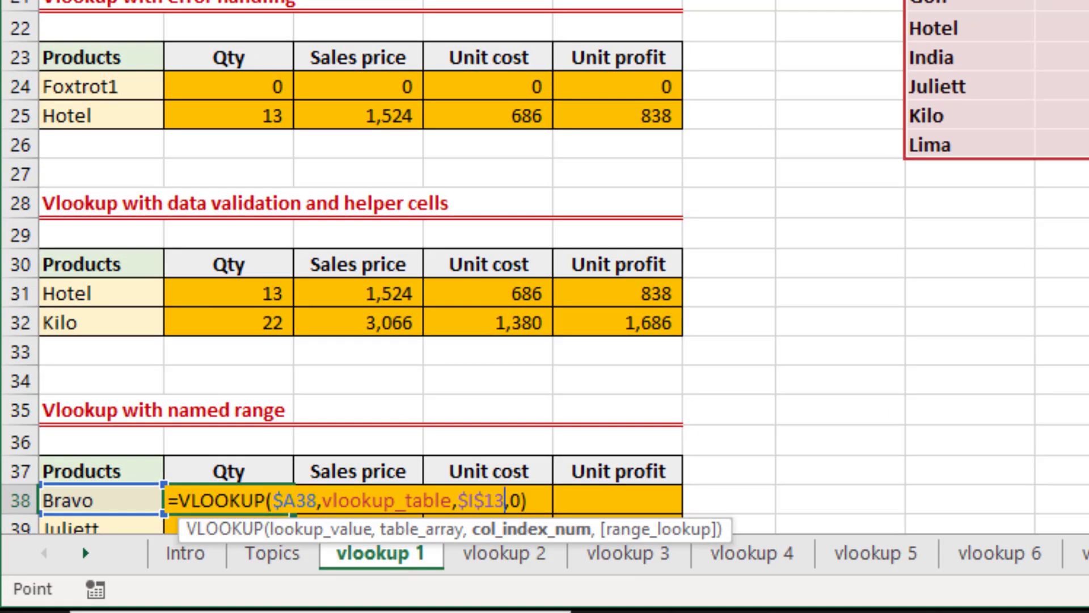
key(F4)
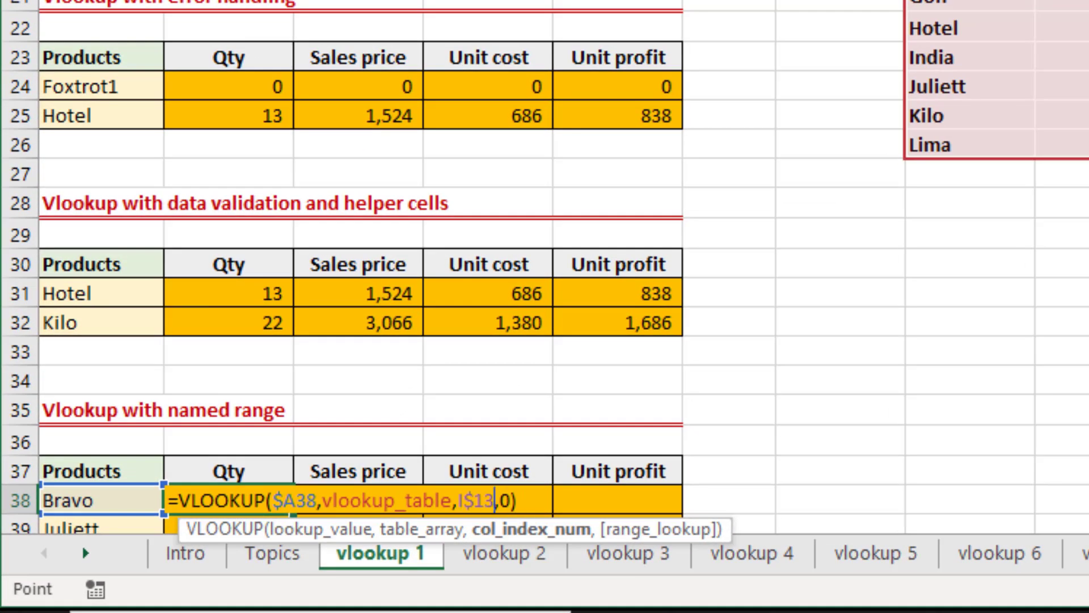
key(Return)
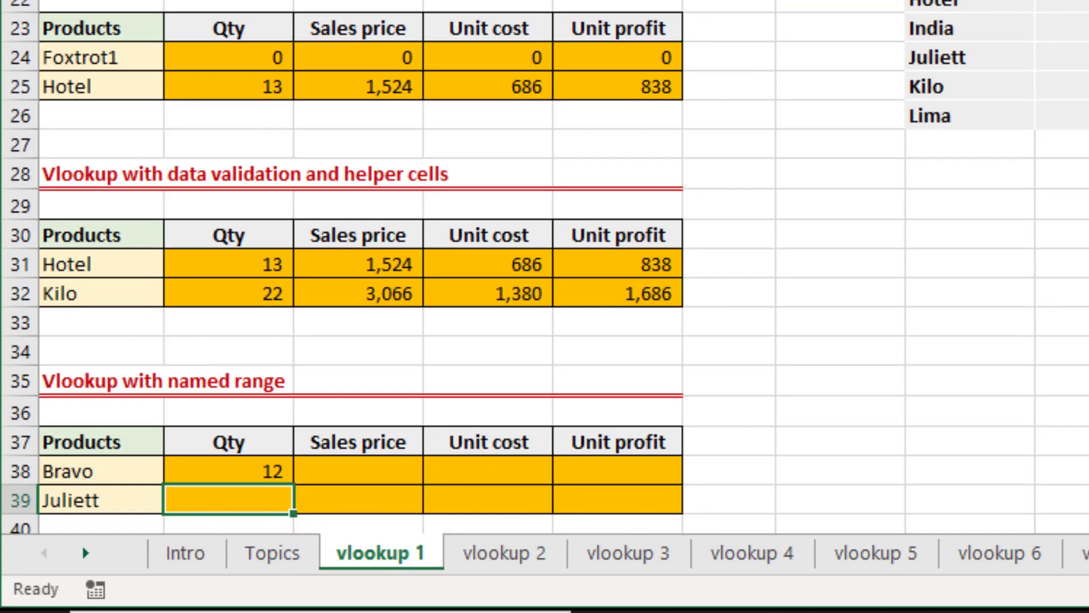
Review the arguments of the B38 VLOOKUP formula, including its column index reference, without changing it.
key(Down)
key(Down)
key(Down)
key(Up)
key(Up)
key(Up)
key(Up)
key(F2)
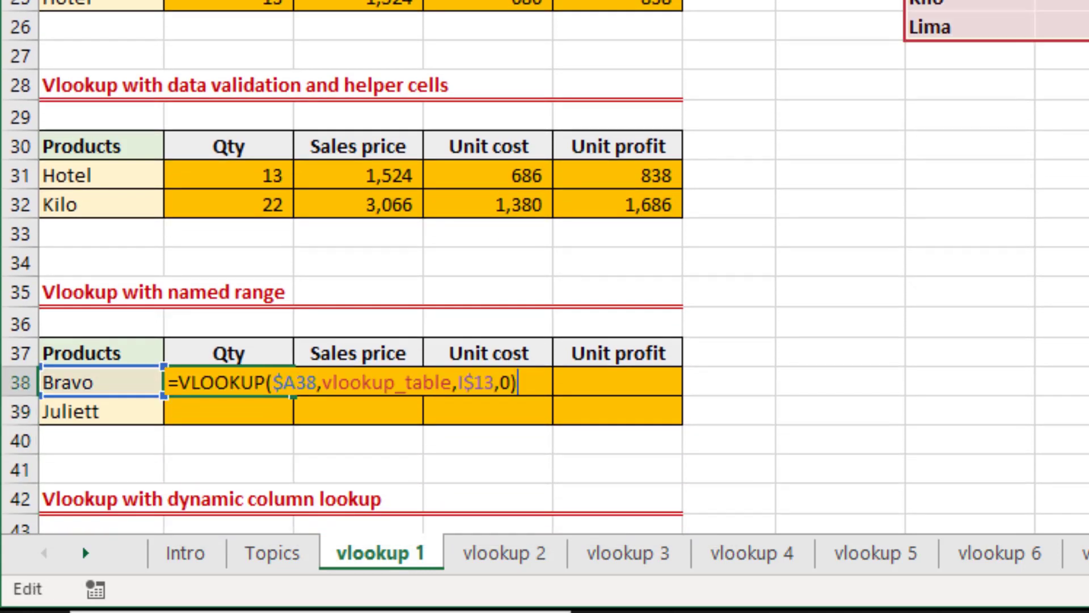
key(Left)
key(Left)
key(Left)
key(Left)
key(Escape)
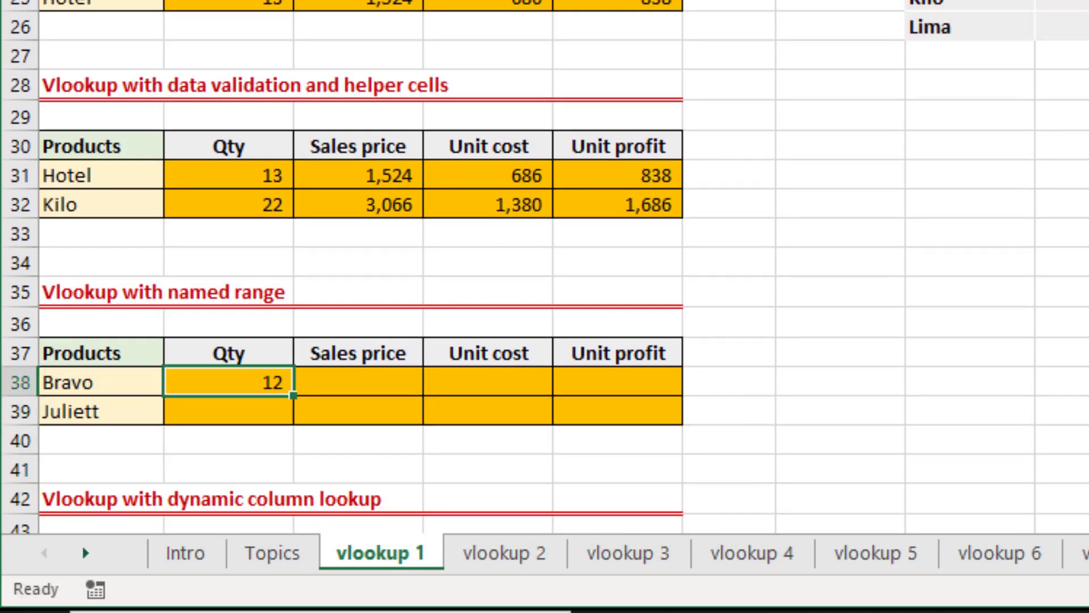
Fill the B38 VLOOKUP formula across to E38 and down to row 39 for Bravo and Juliett.
key(shift+Right)
key(shift+Right)
key(shift+Right)
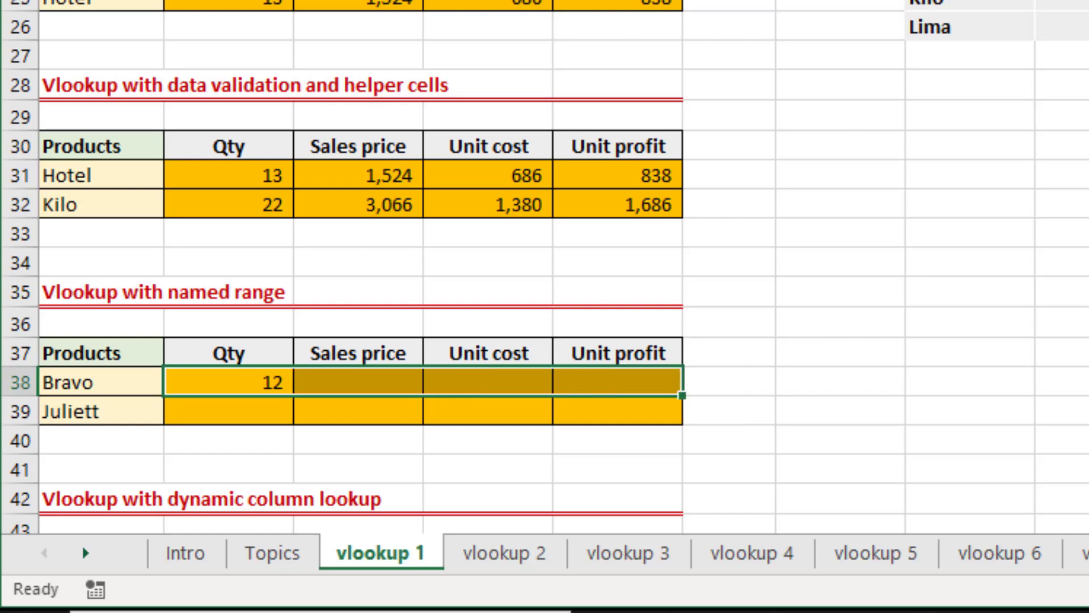
key(ctrl+r)
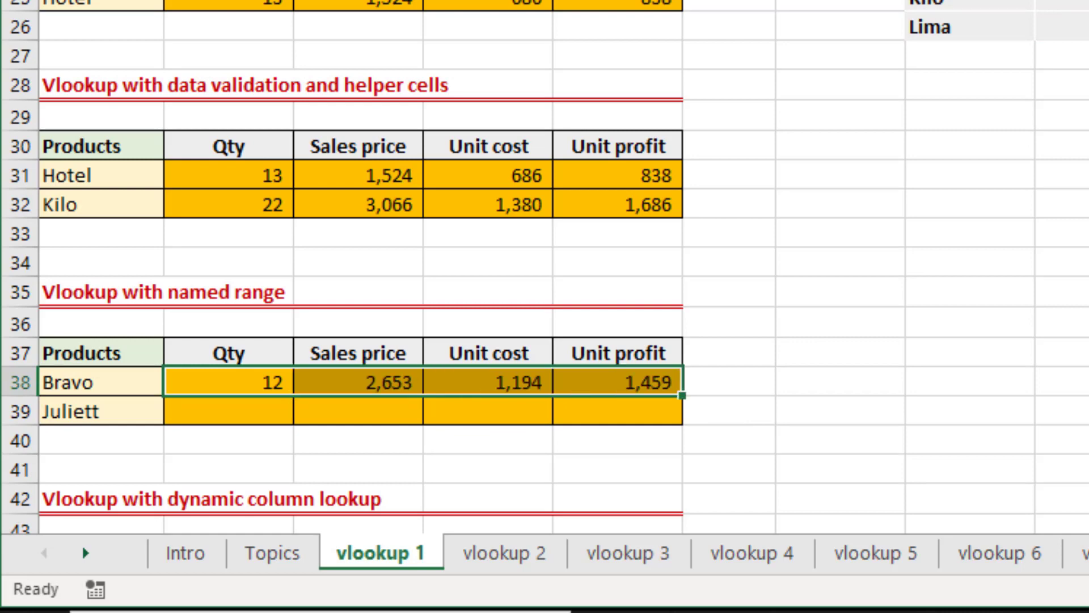
key(shift+Down)
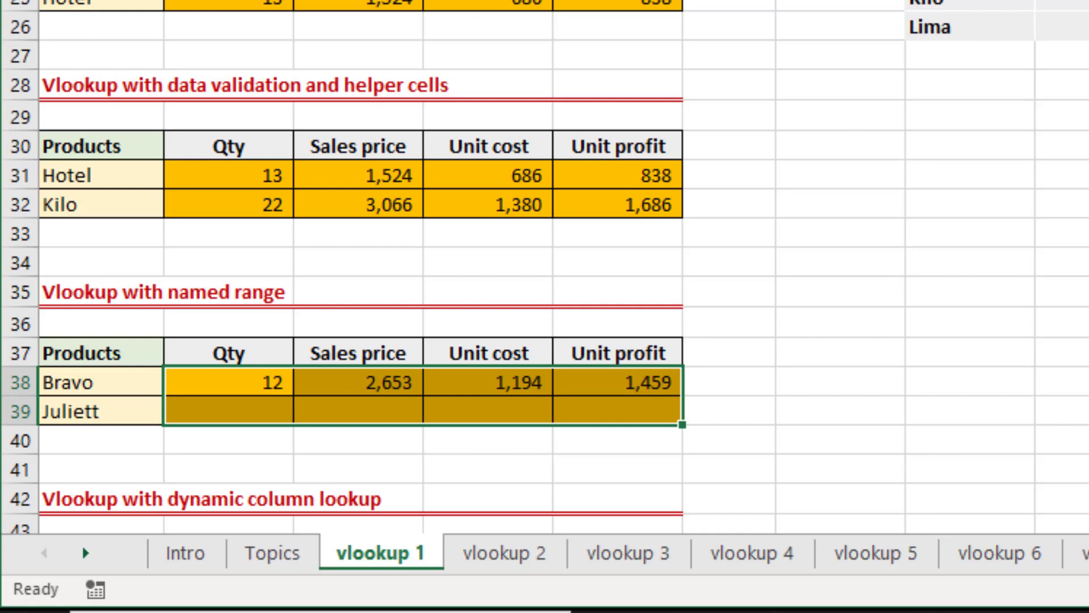
key(ctrl+d)
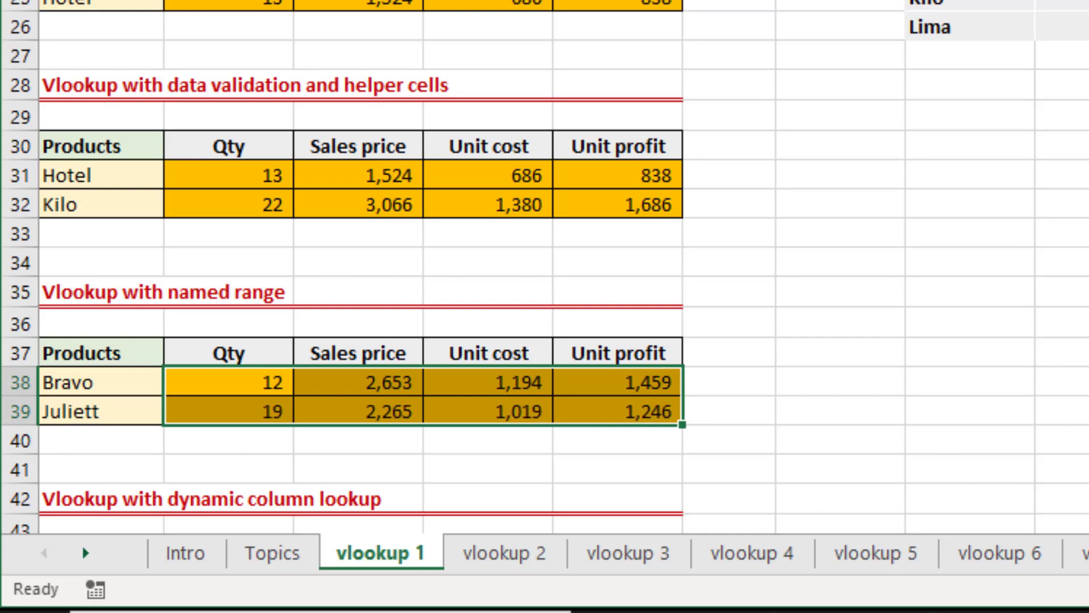
Inspect the filled VLOOKUP formula in C39 of the named range table without changing it.
key(Down)
key(Down)
key(Down)
key(Down)
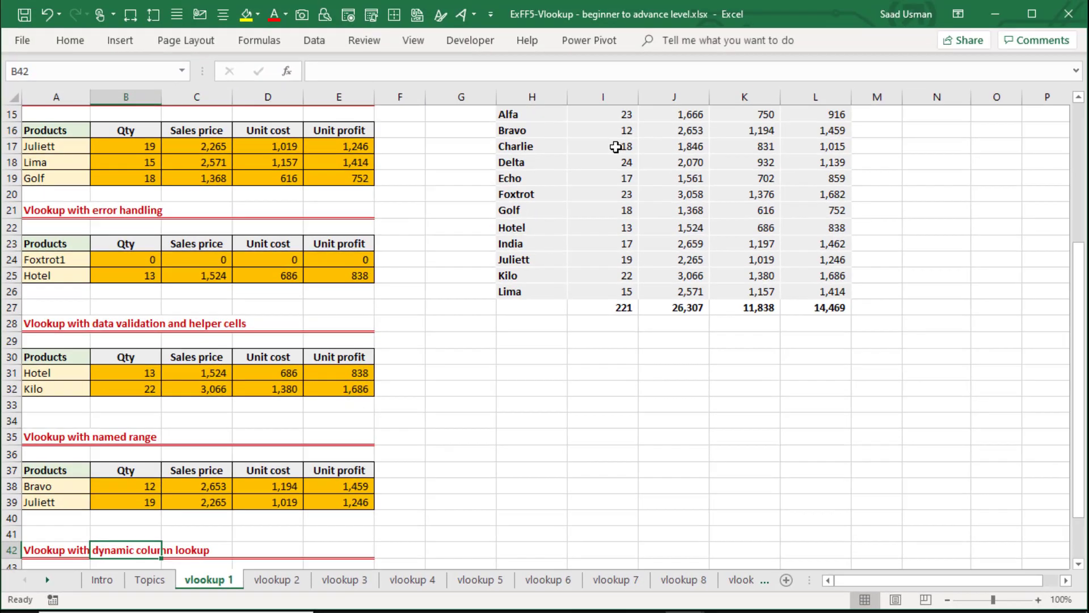
key(Up)
key(Up)
key(Up)
key(Right)
key(F2)
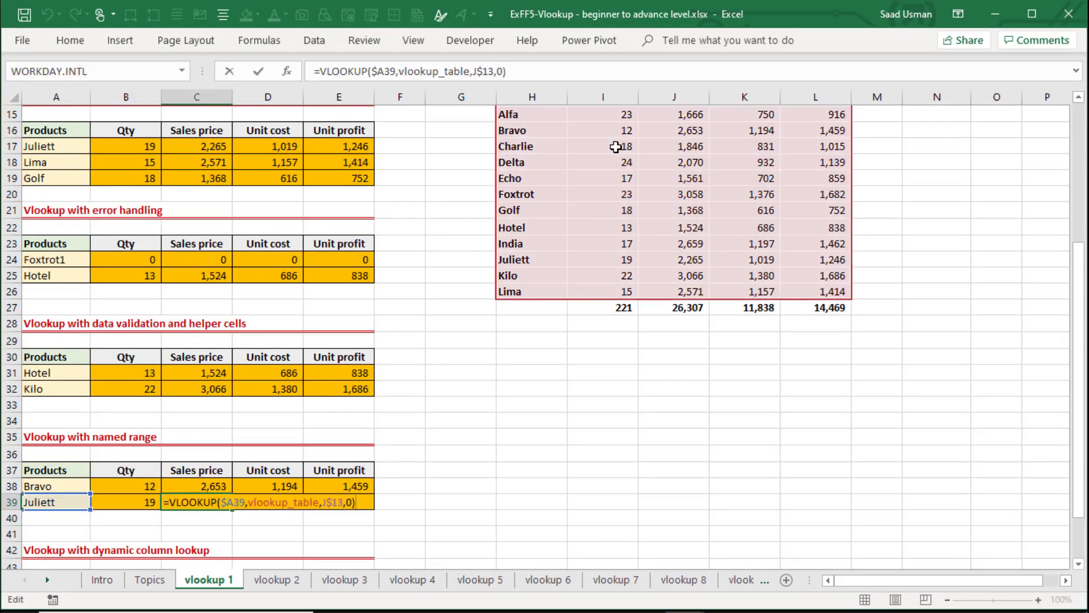
key(Tab)
Start a MATCH formula in G45, beside the dynamic column lookup table, with "Qty" as the lookup value.
key(Down)
key(Down)
key(Down)
key(Down)
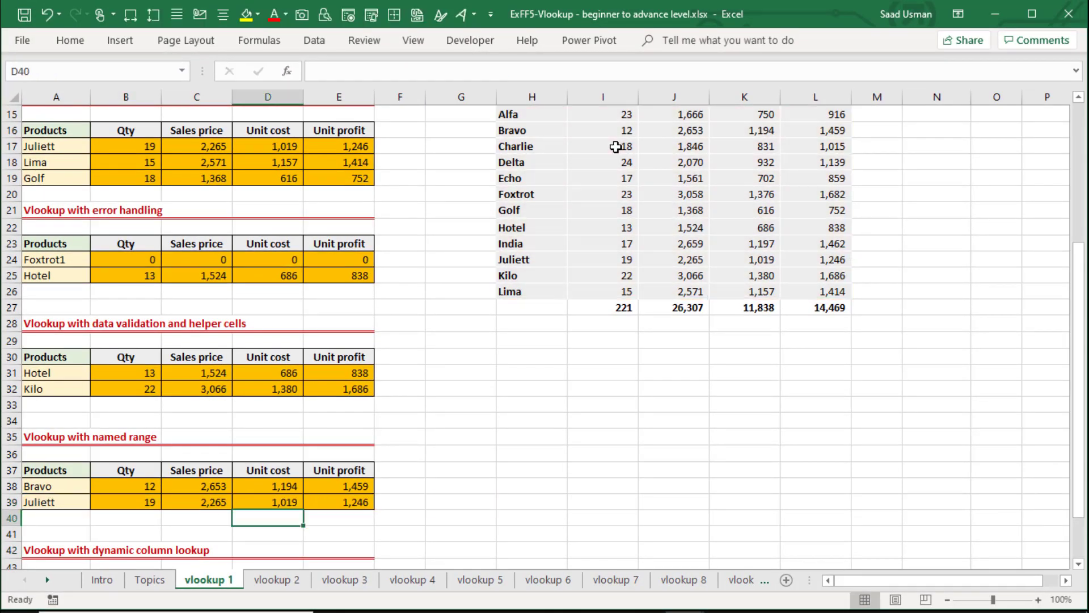
key(Down)
key(Down)
key(Down)
key(Down)
key(Down)
key(Down)
key(Up)
key(Up)
key(Up)
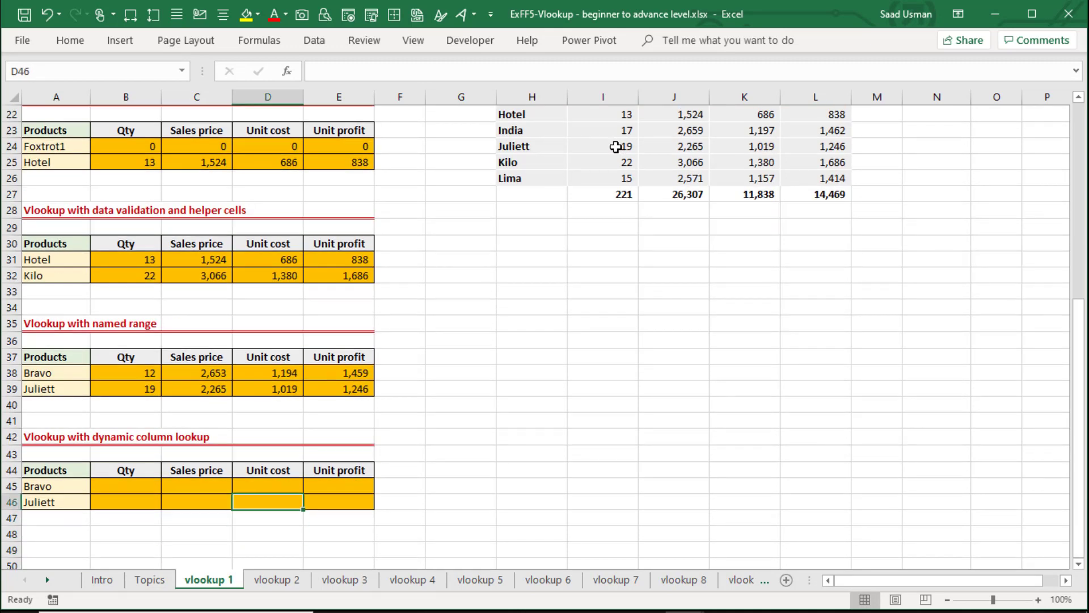
key(Up)
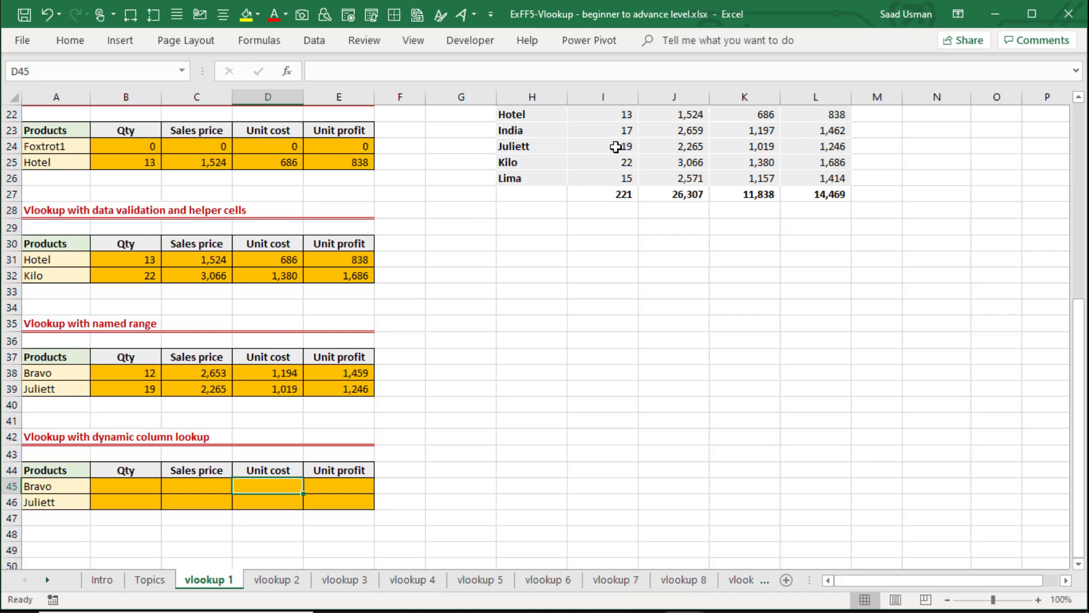
key(Right)
key(Right)
key(Right)
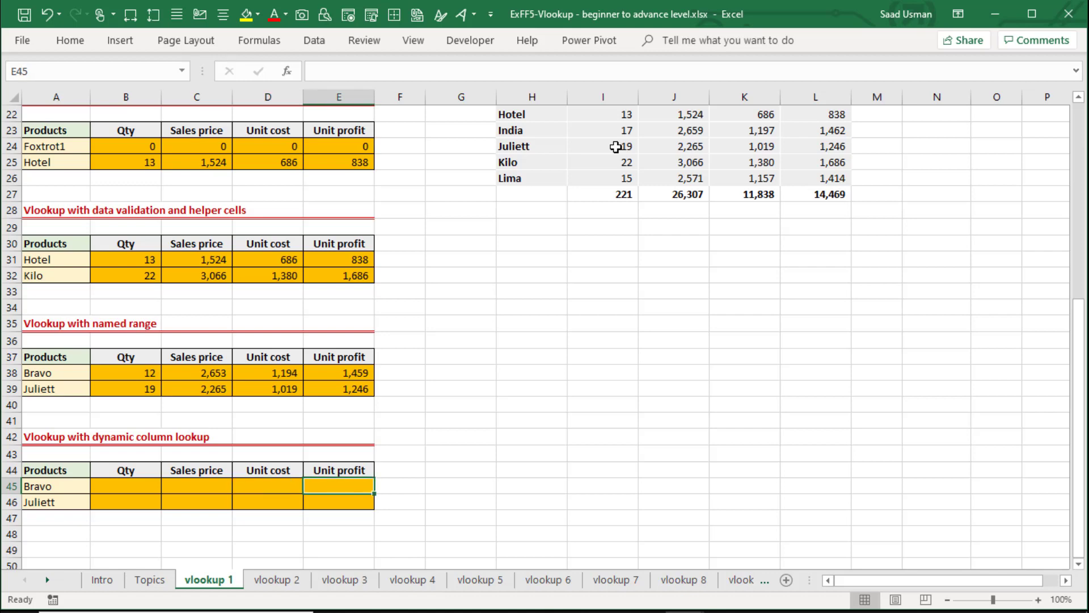
text(=matc)
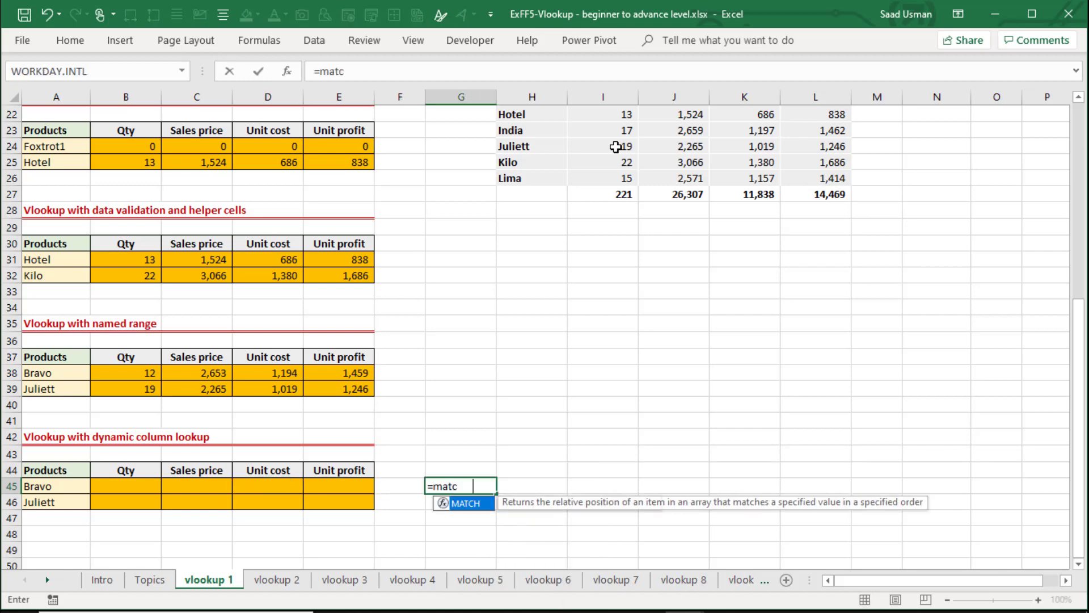
key(Tab)
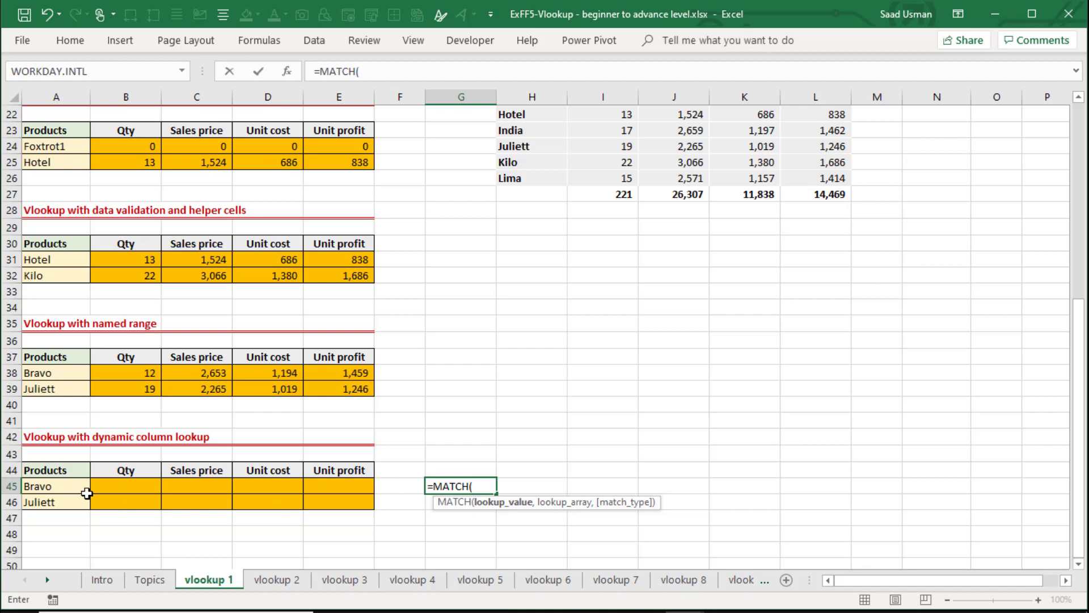
text("Qty",)
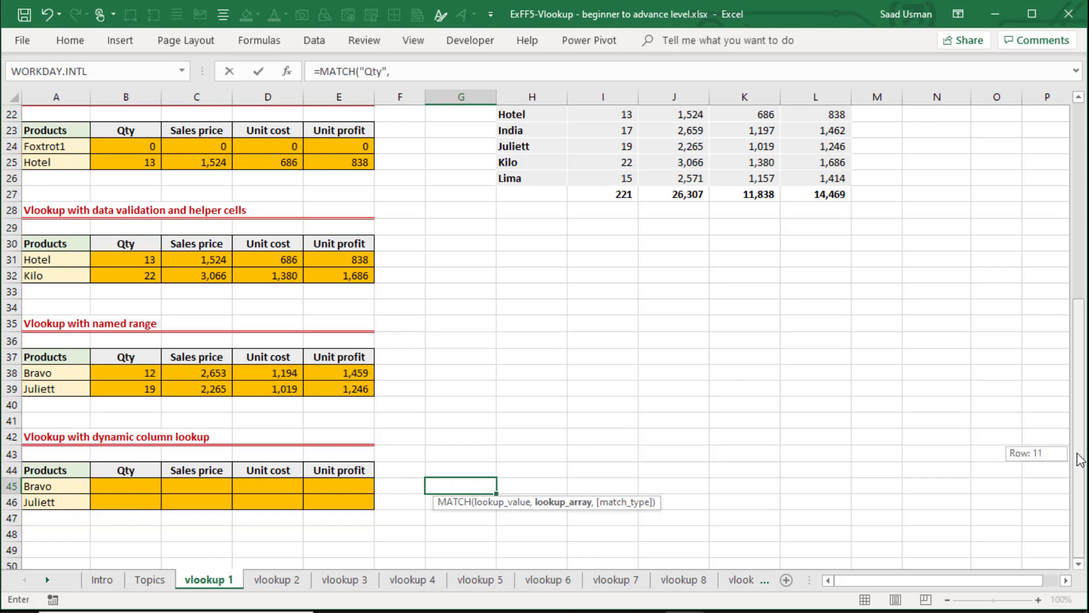
Complete the G45 MATCH formula with the absolute header range $H$14:$L$14 and match type 0 for an exact match.
scroll(900, 453, up, 4)
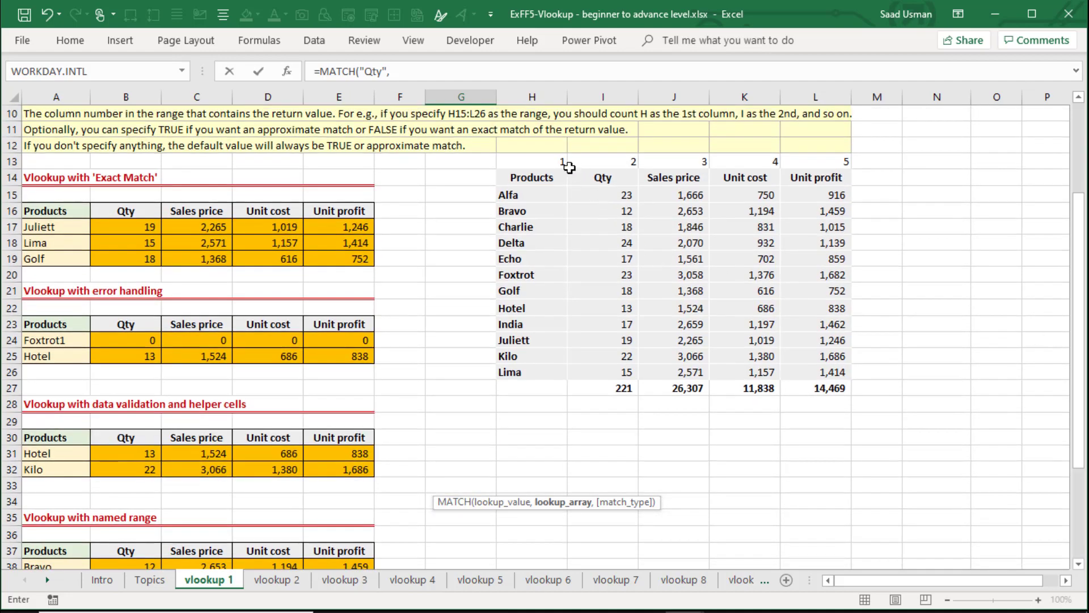
drag(532, 177, 789, 182)
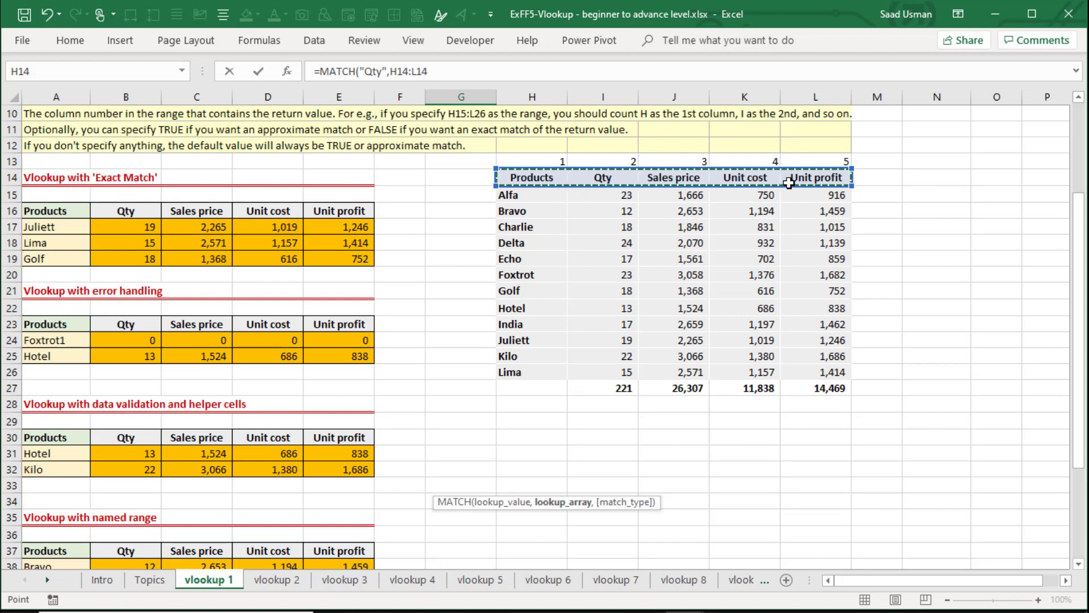
key(F4)
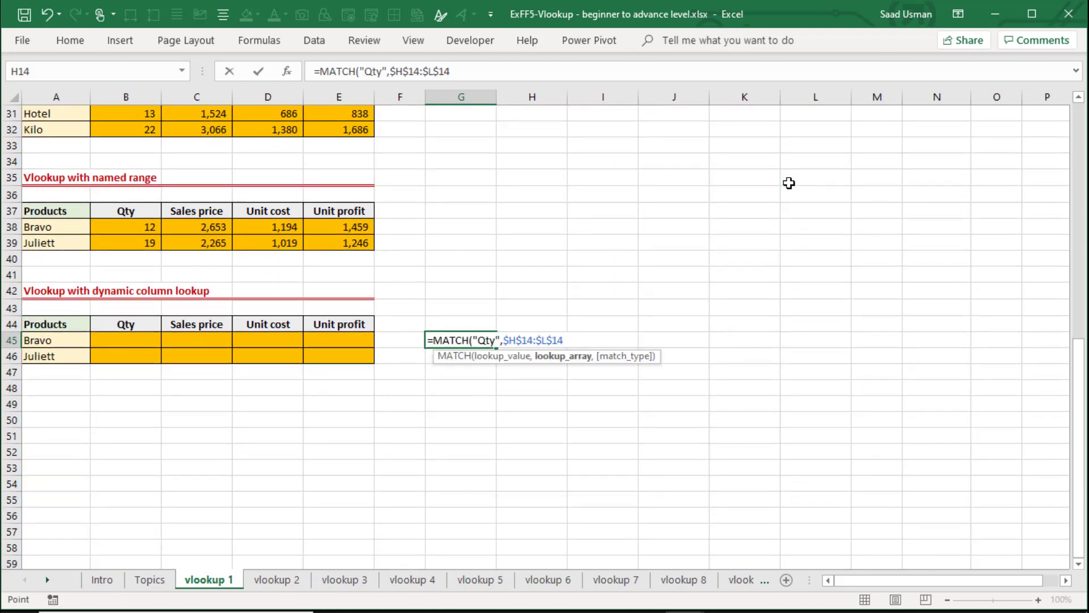
text(,)
key(Down)
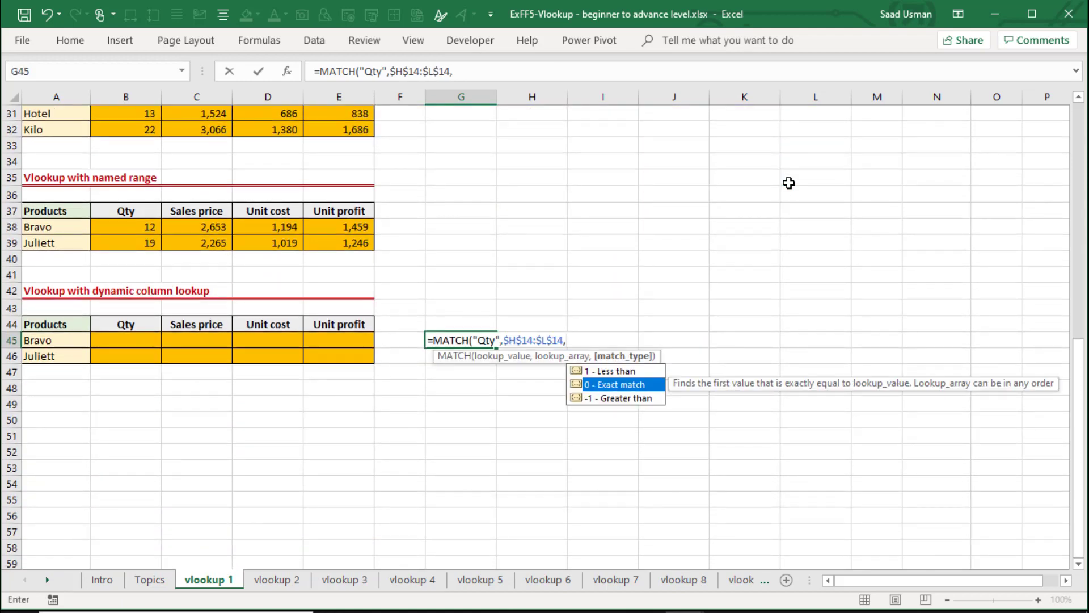
key(Tab)
text())
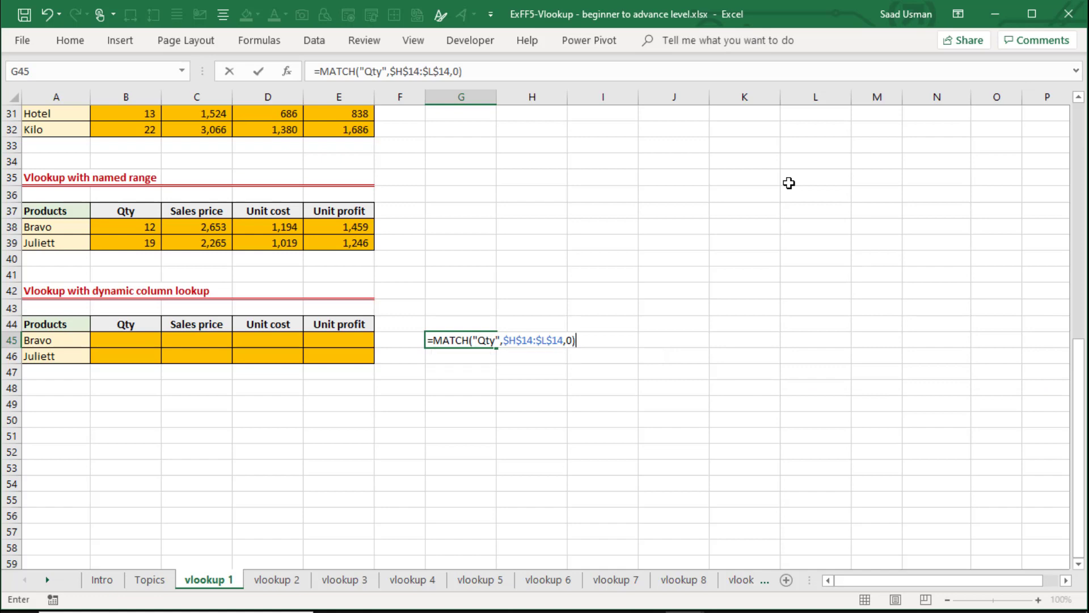
key(Return)
key(Up)
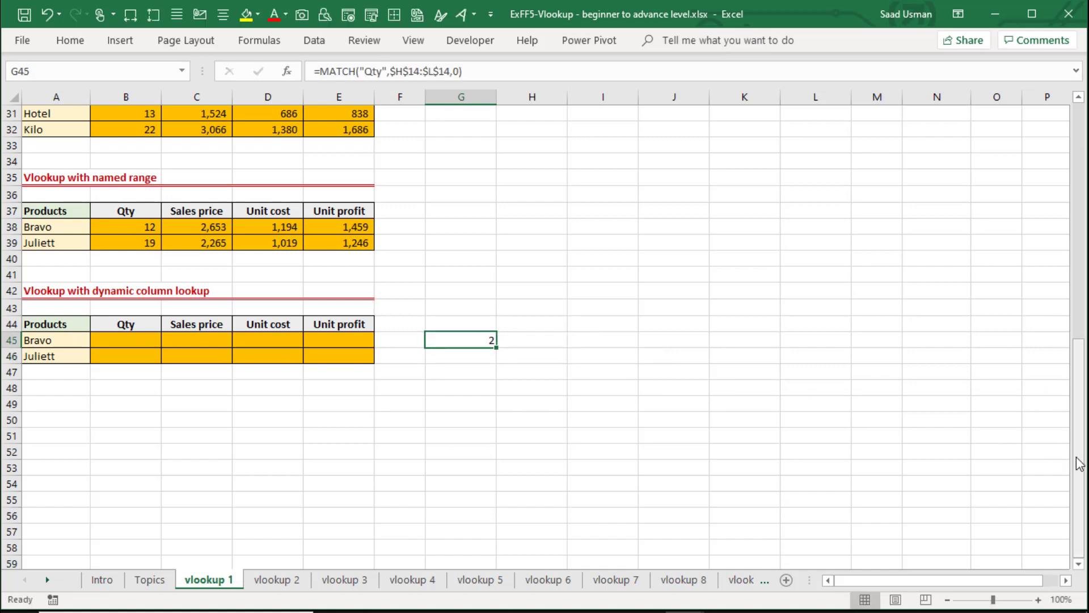
Compare the MATCH result in G45 with the position of Qty among the source table headers.
drag(1080, 464, 1079, 312)
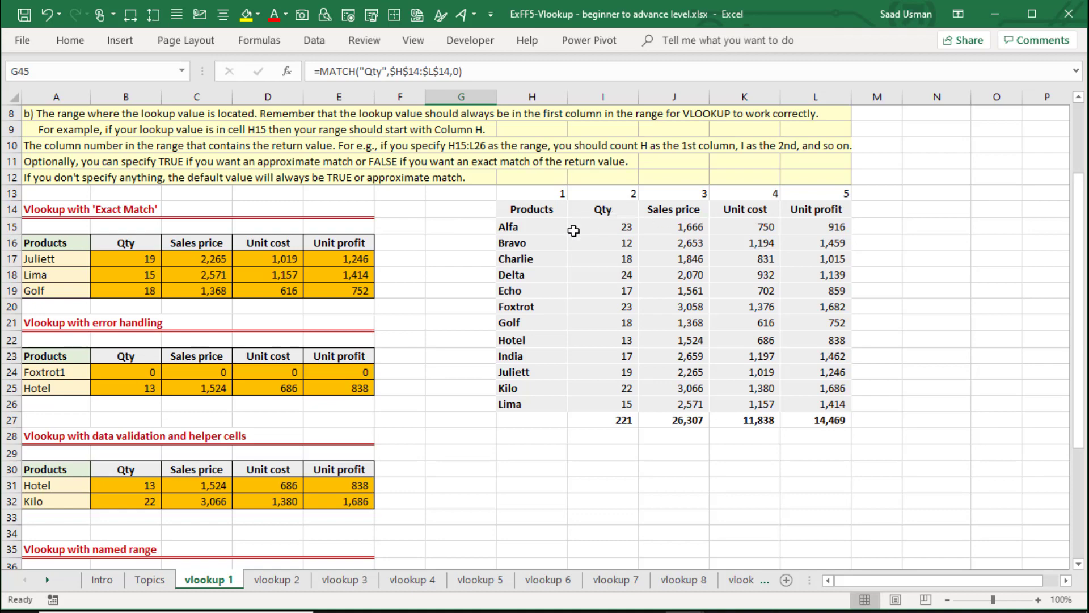
scroll(569, 251, down, 2)
key(Down)
key(Down)
key(Down)
key(Down)
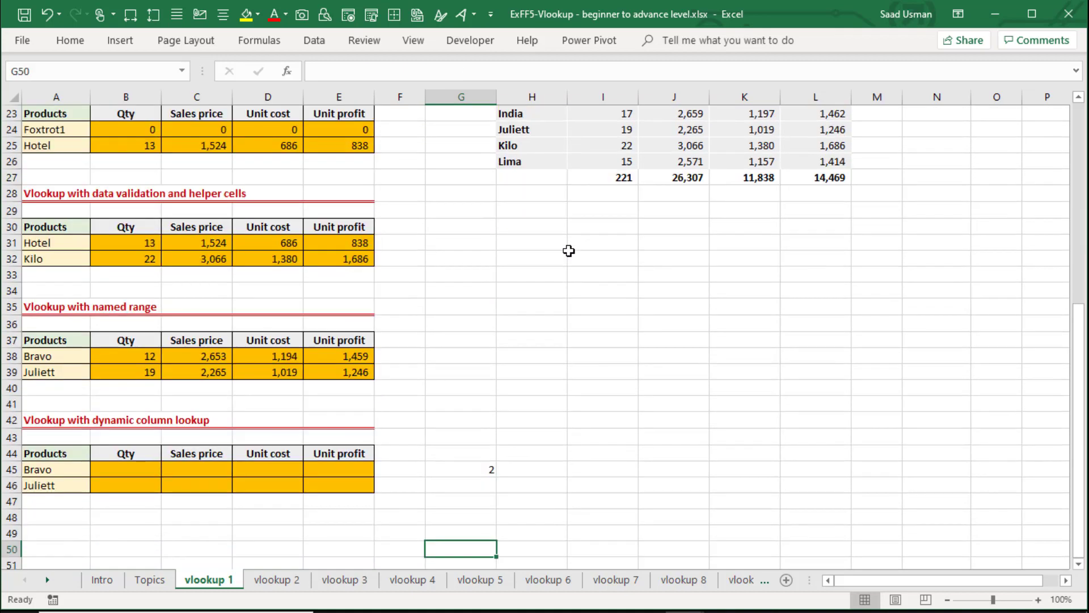
Start a VLOOKUP in B45 with column-locked lookup value $A45 and the named range vlookup_table as its table array.
key(Up)
key(Up)
key(Up)
key(Up)
key(Up)
key(ctrl+Left)
key(Right)
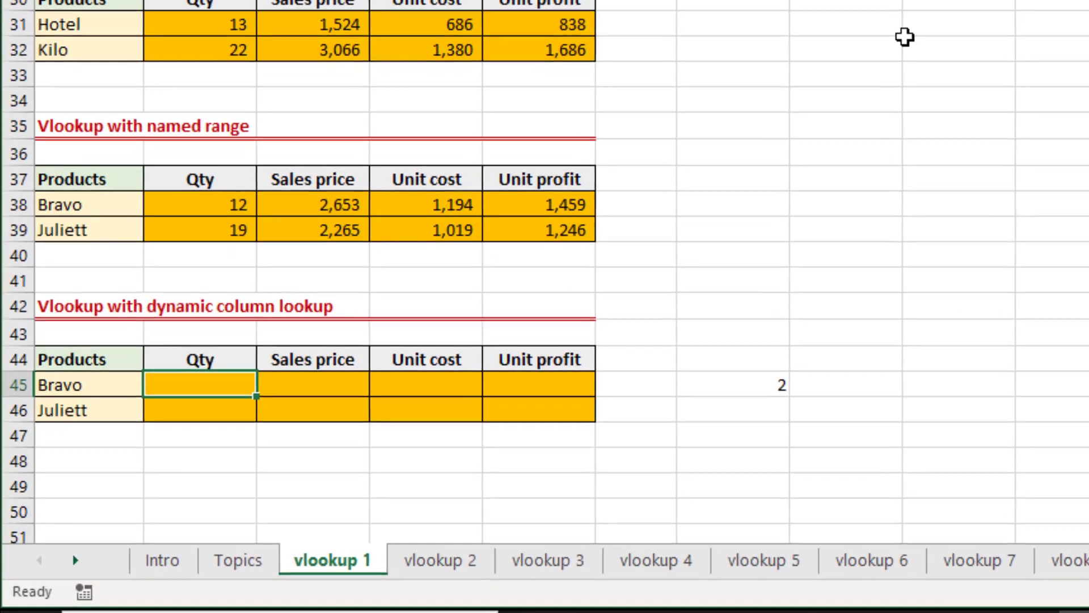
text(=vl)
key(Tab)
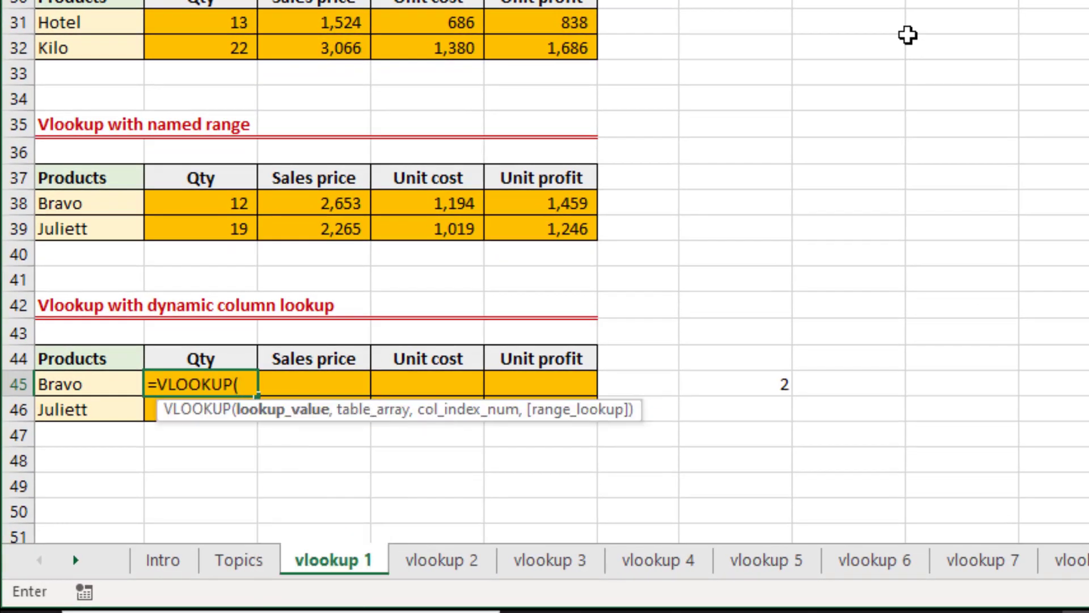
key(Left)
key(F4)
key(F4)
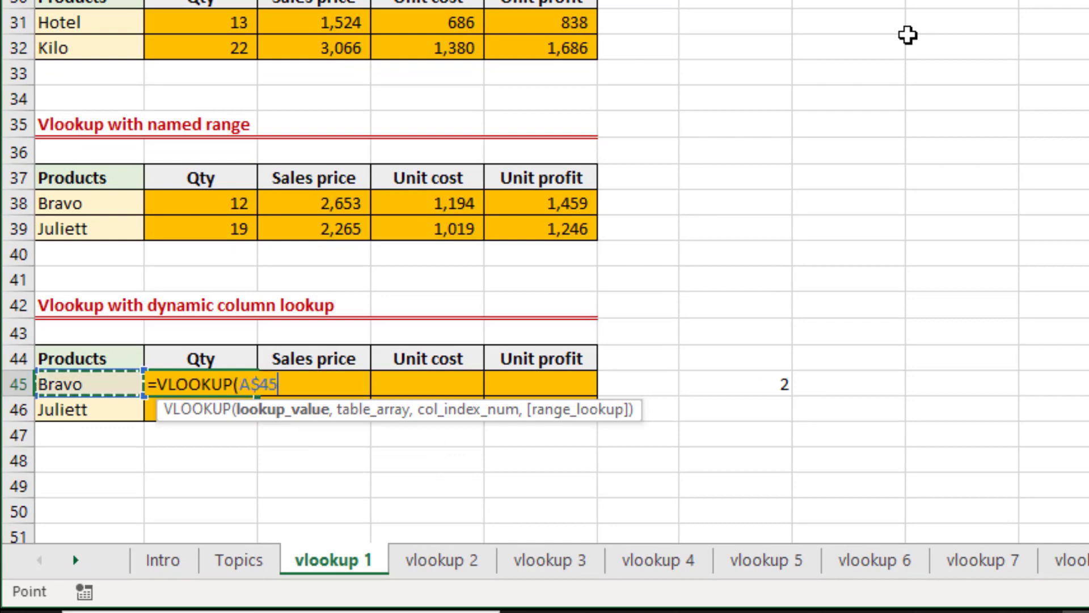
key(F4)
text(,)
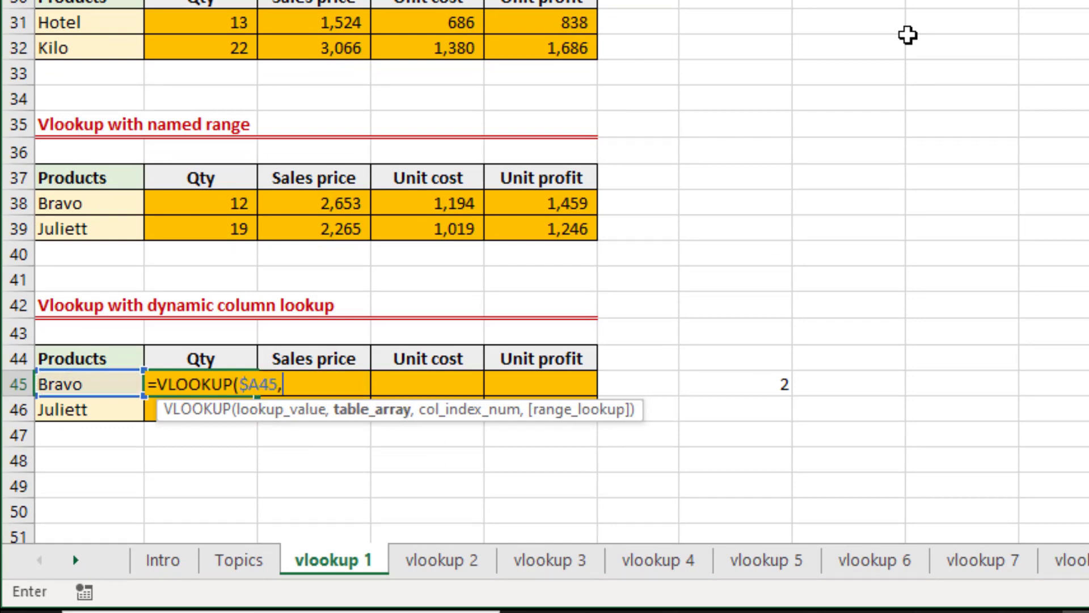
text(vl)
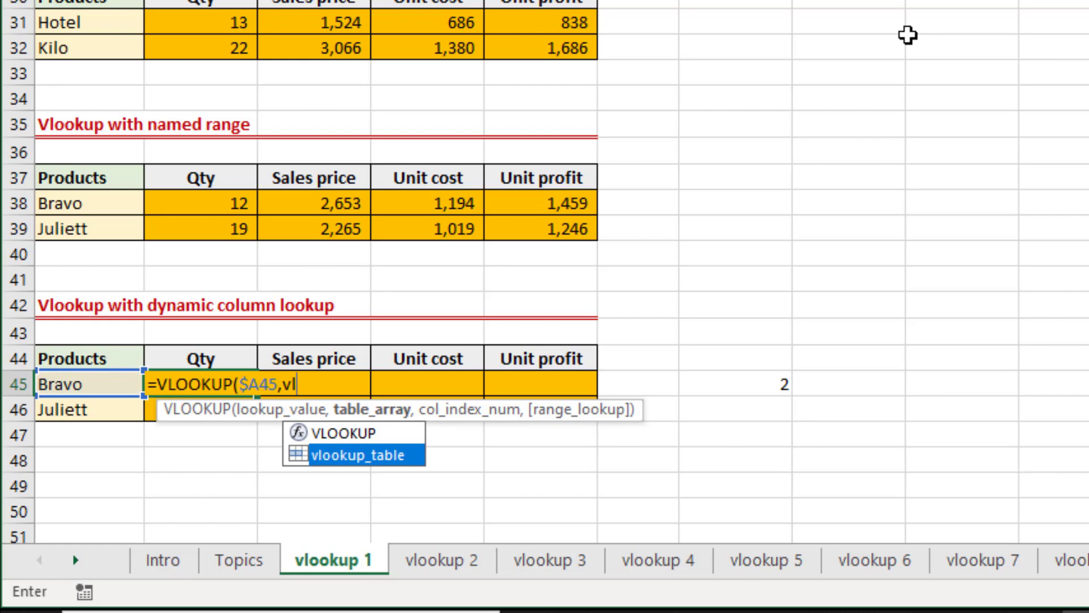
key(Tab)
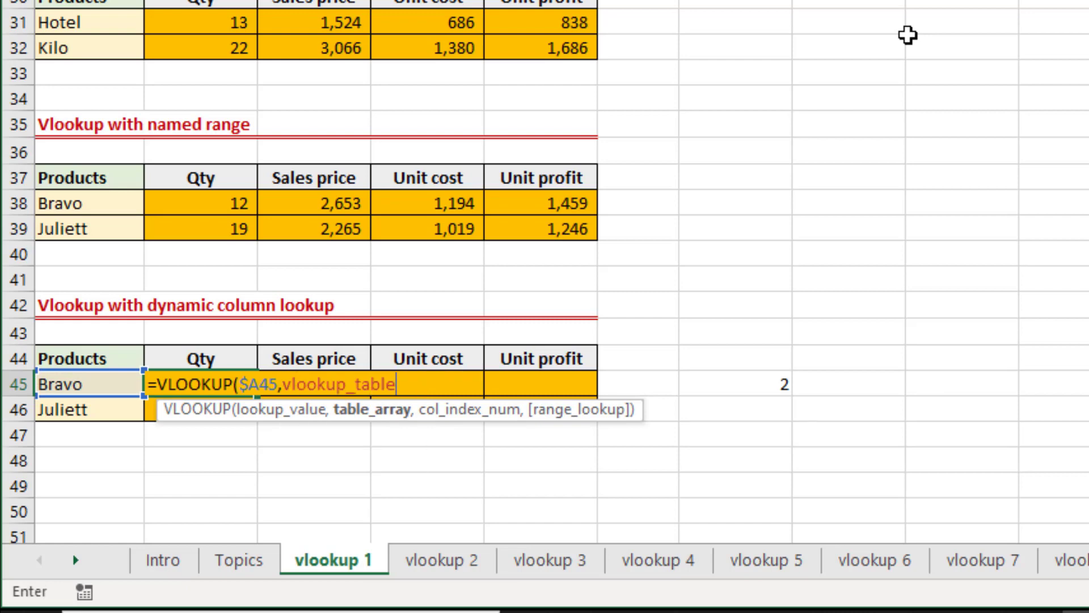
text(,)
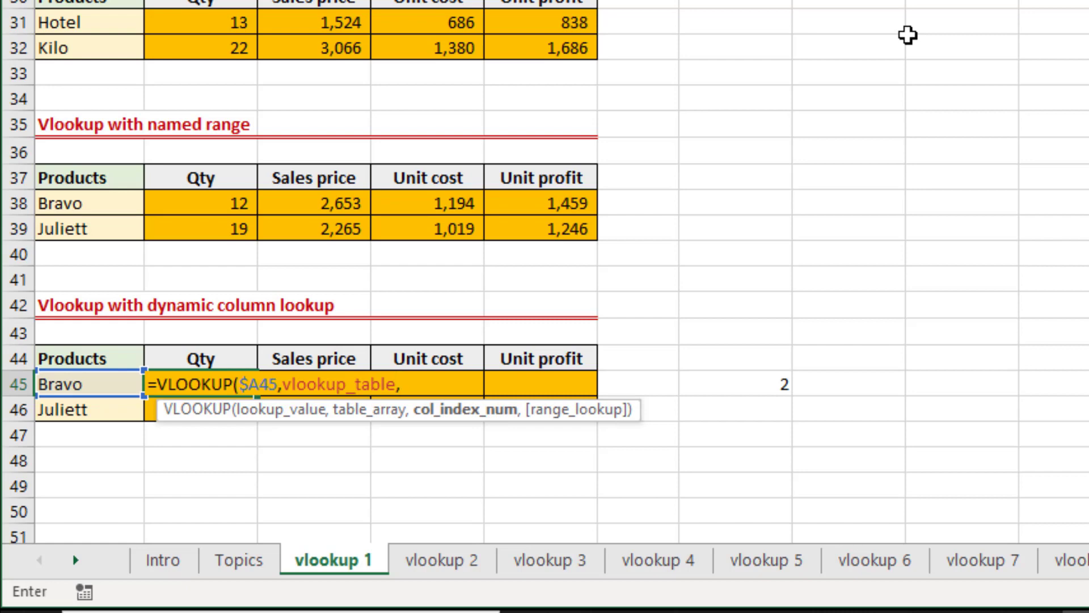
text(ma)
Nest a MATCH function as the B45 VLOOKUP's column index, with the row-locked header B$44 as its lookup value.
key(Tab)
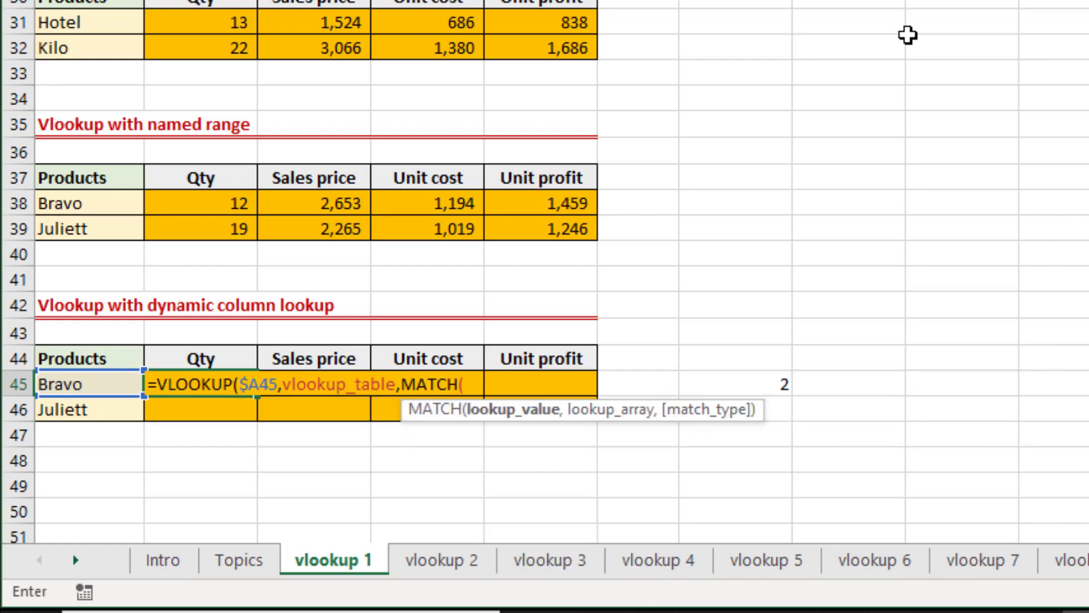
key(Up)
key(Left)
key(F4)
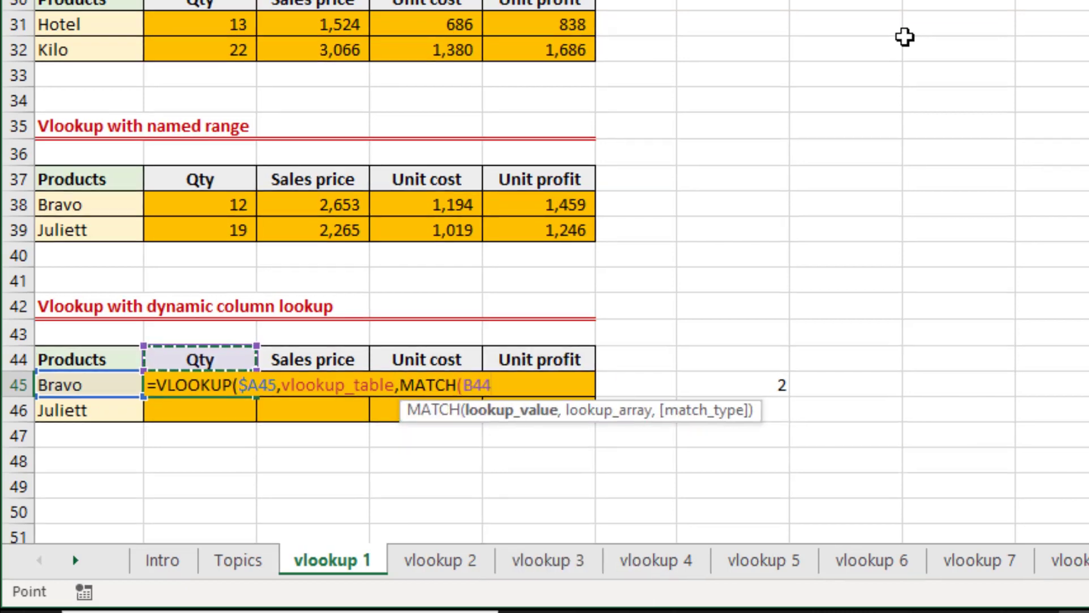
key(F4)
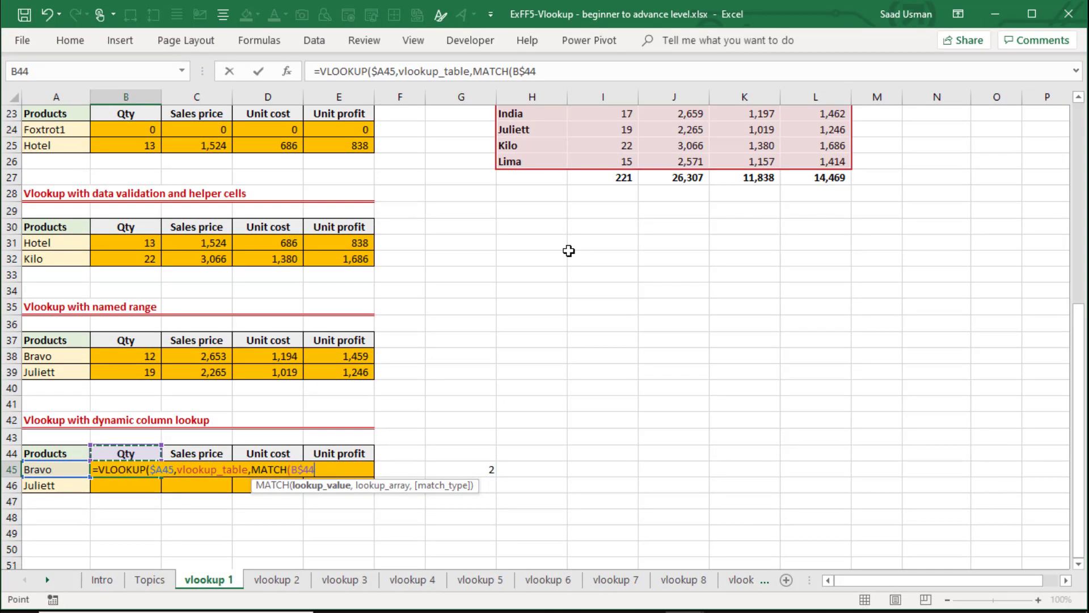
text(,)
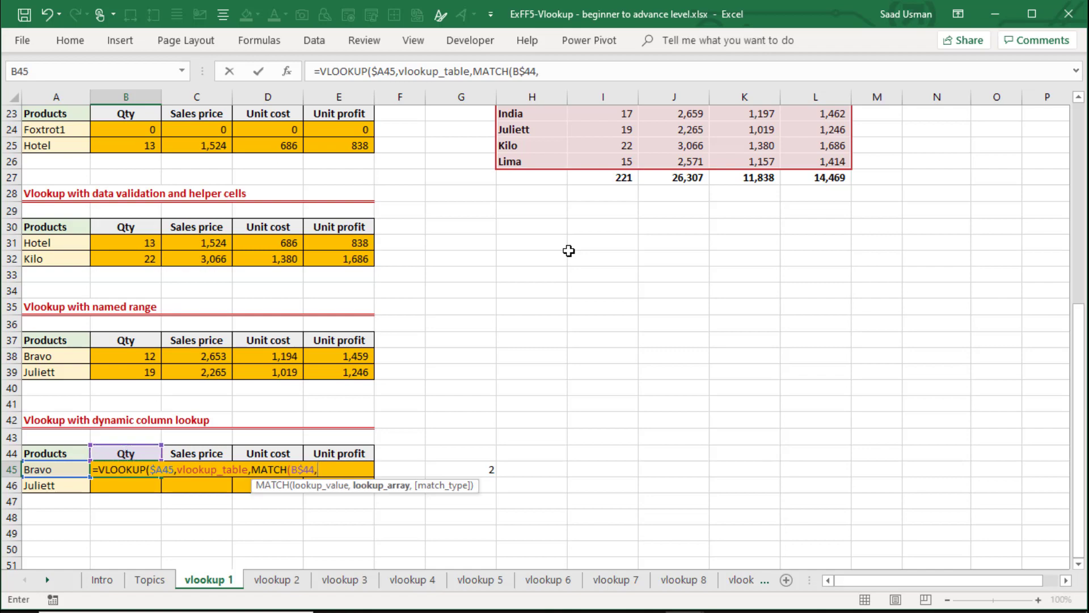
Set the nested MATCH's lookup array to the source table headers as the absolute range $H$14:$L$14.
key(Right)
key(Right)
key(Right)
key(Right)
key(Right)
key(Right)
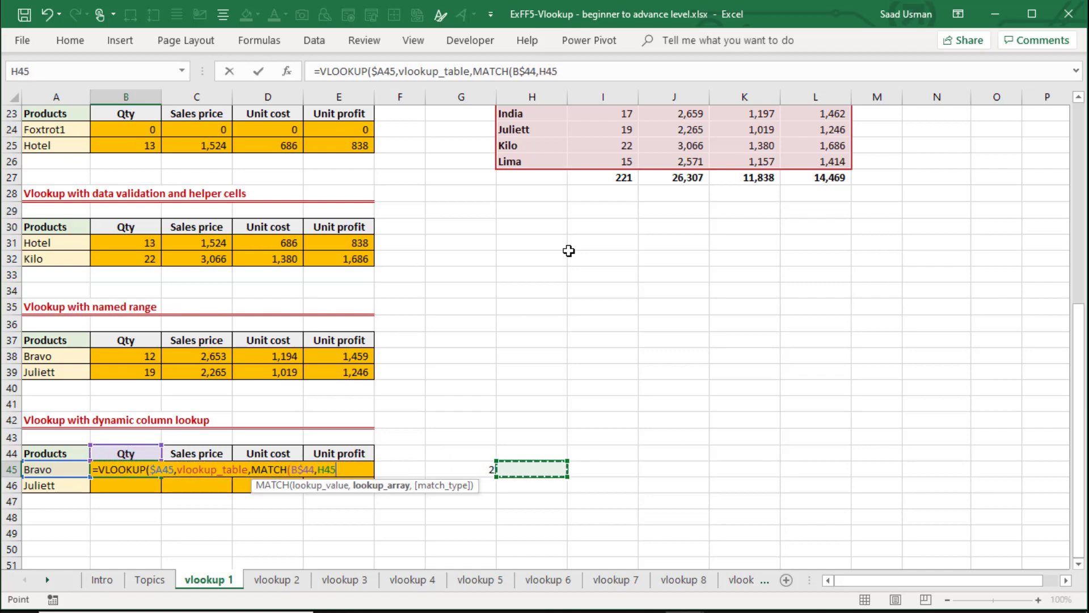
key(ctrl+Up)
key(ctrl+Up)
key(ctrl+Up)
key(Down)
key(Down)
key(Down)
key(Down)
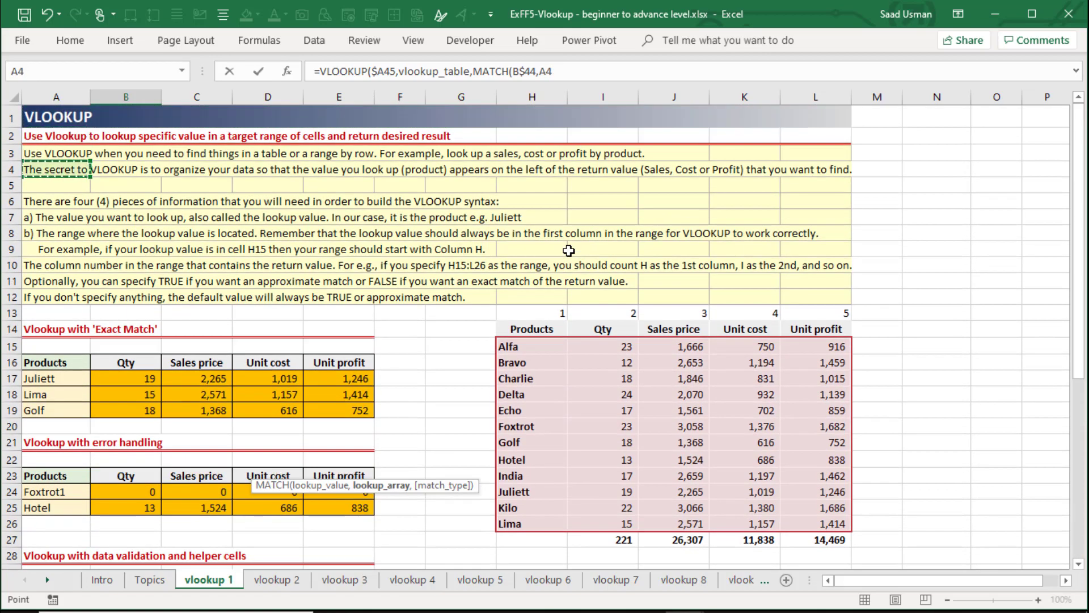
key(ctrl+Down)
key(ctrl+Down)
key(ctrl+Down)
key(Down)
key(Up)
key(ctrl+Right)
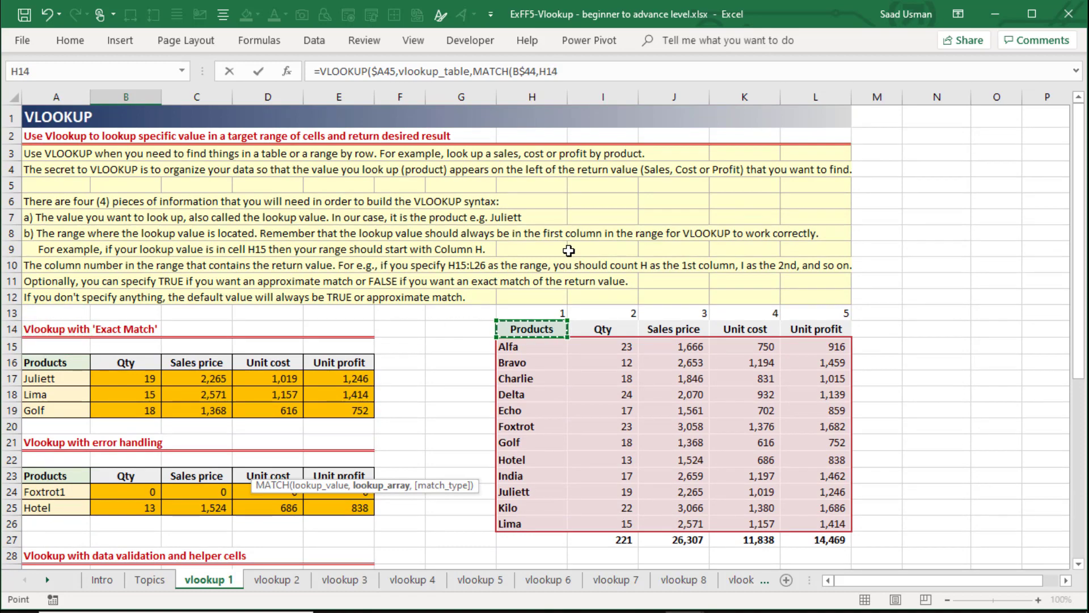
key(ctrl+shift+Right)
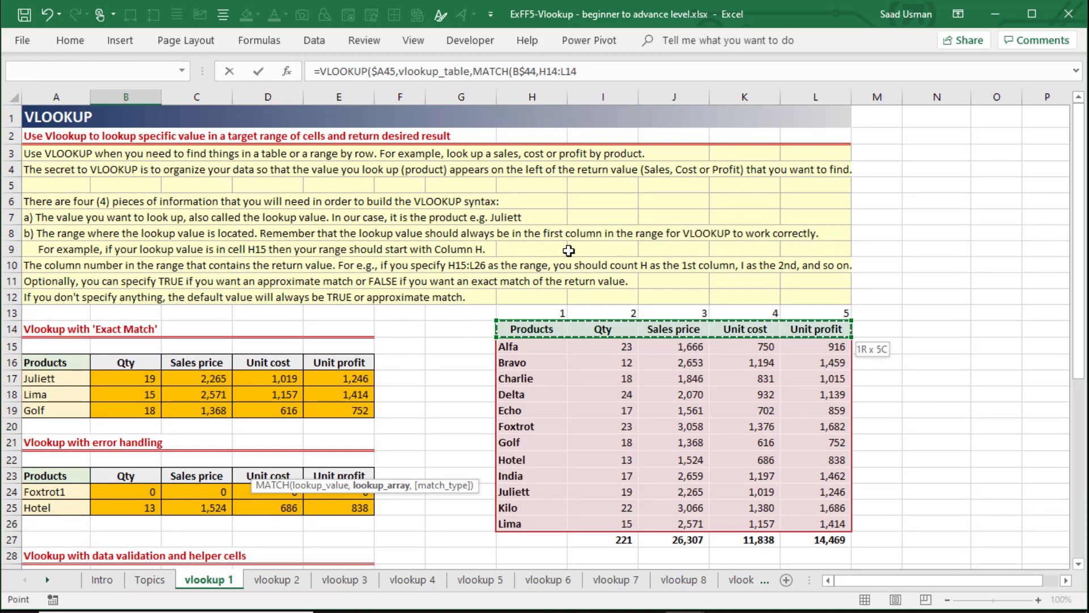
key(F4)
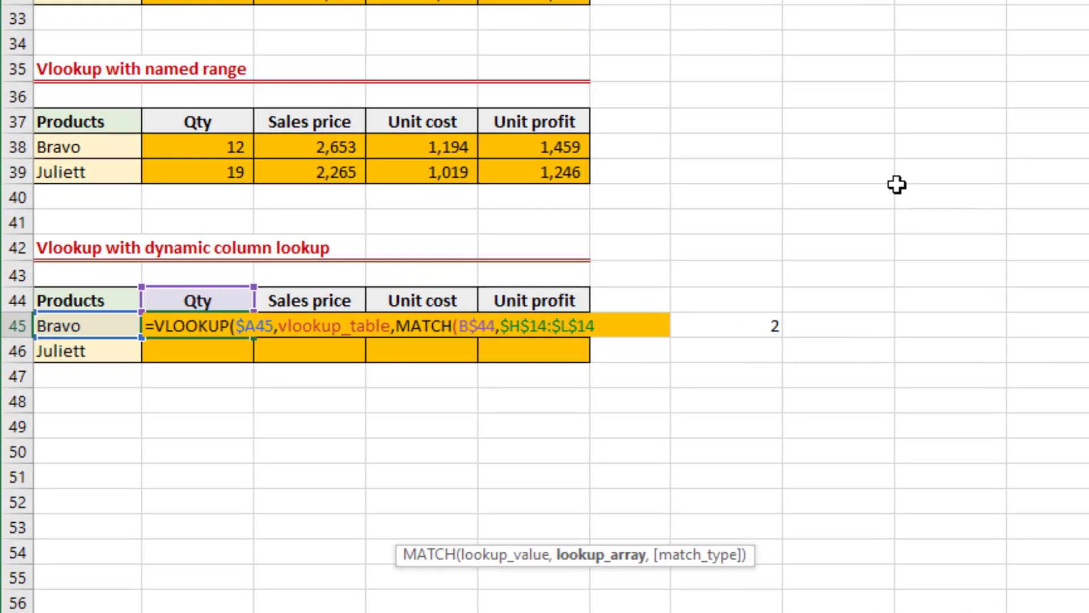
Close the nested MATCH with match type 0 and select the whole MATCH expression within the B45 formula.
text(, 0))
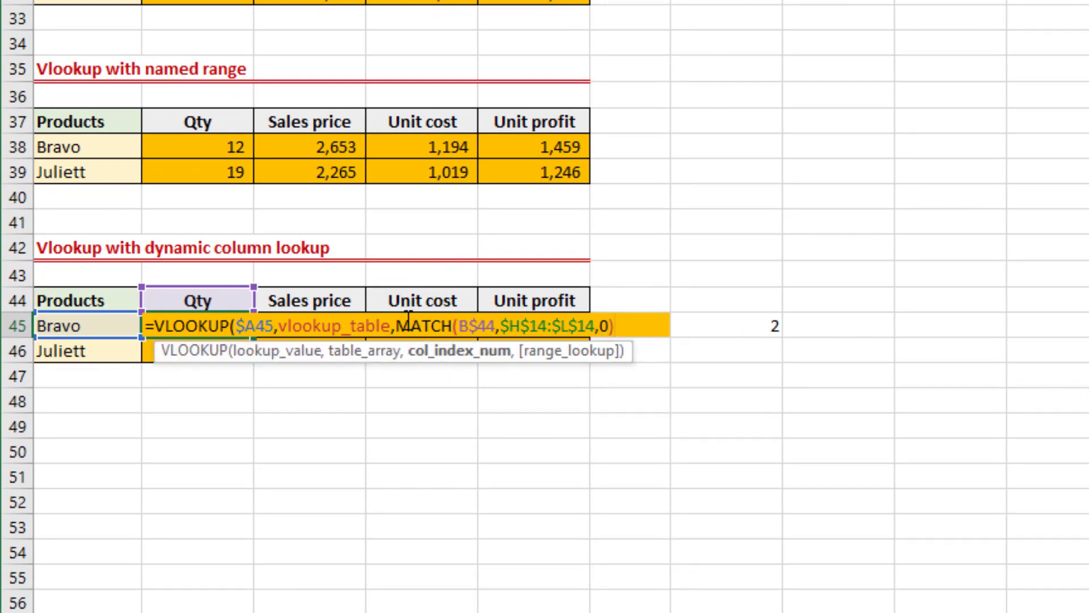
drag(397, 326, 674, 333)
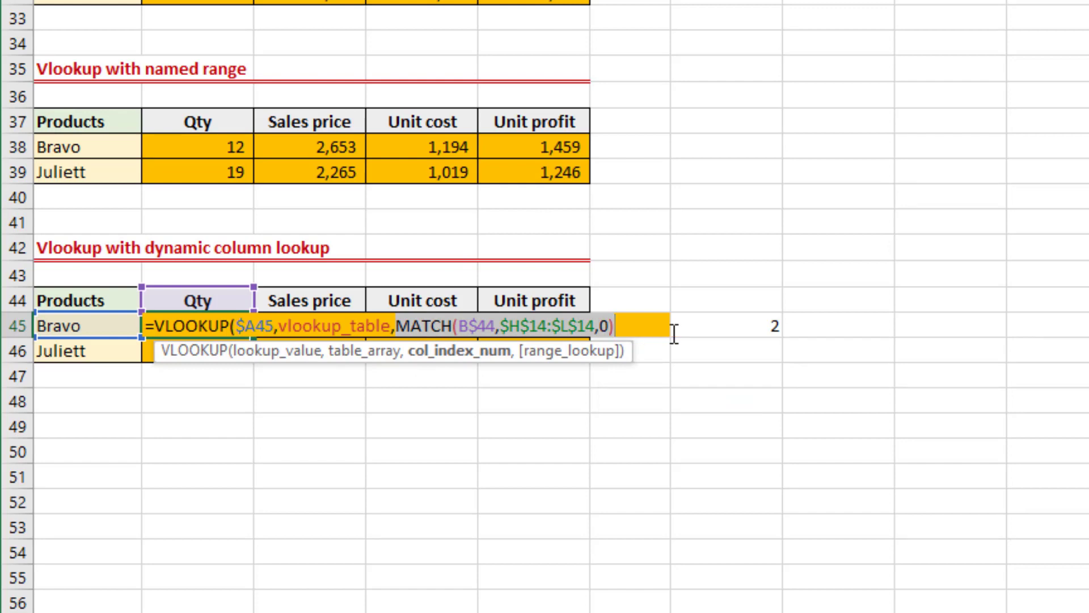
Preview and restore the nested MATCH, then finish the B45 VLOOKUP with FALSE for an exact match.
key(F9)
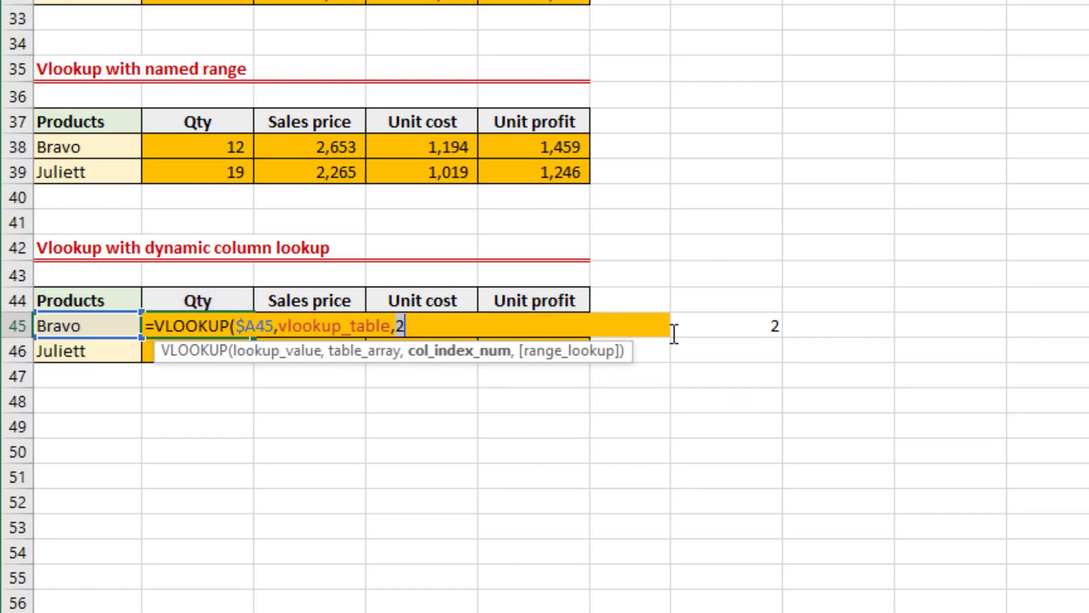
key(ctrl+z)
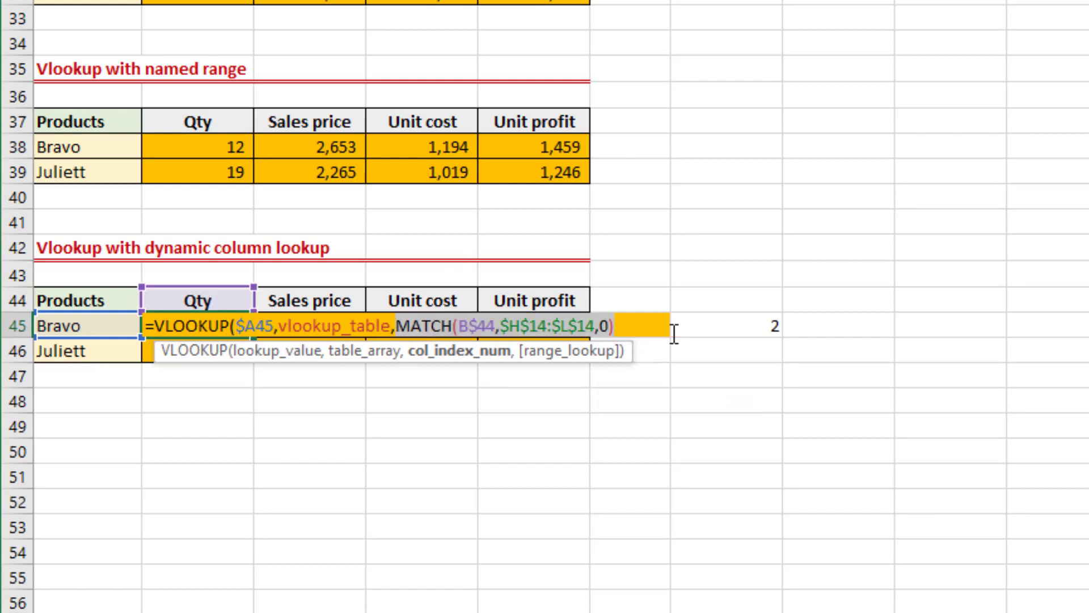
click(647, 324)
text(,)
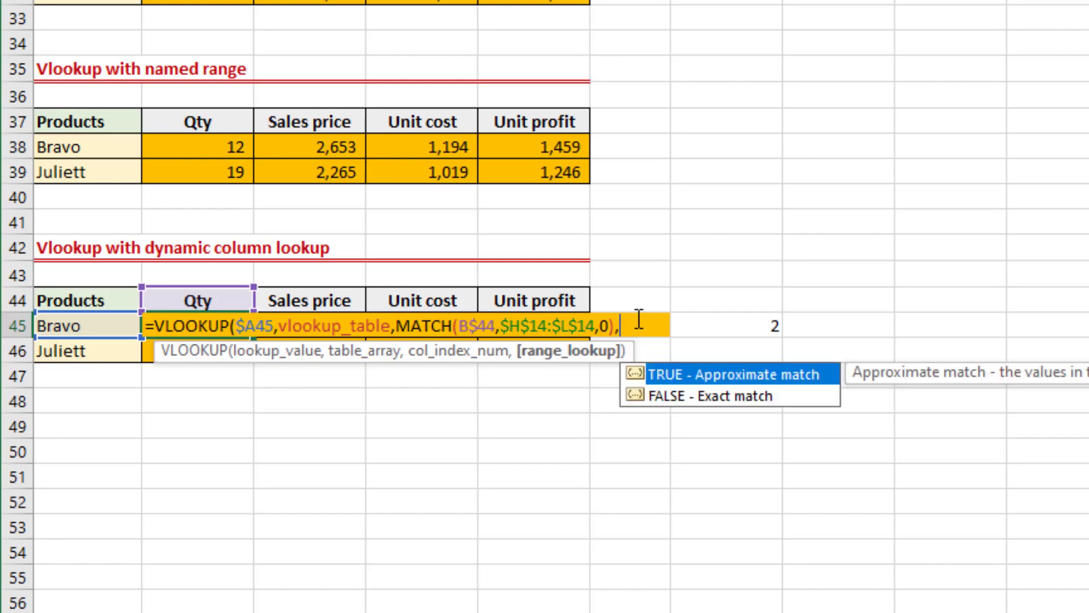
key(Down)
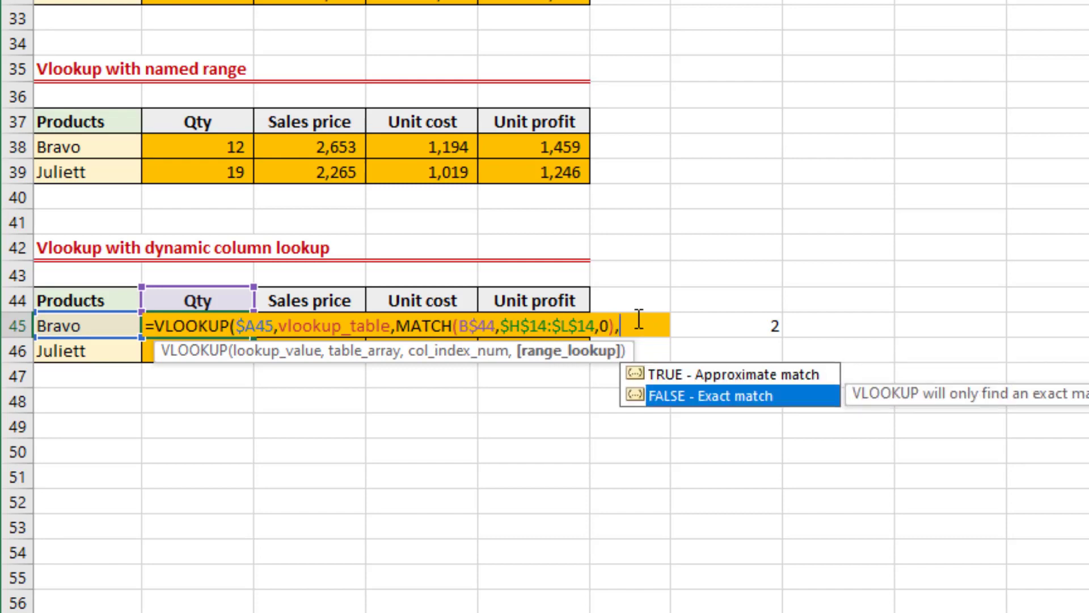
key(Tab)
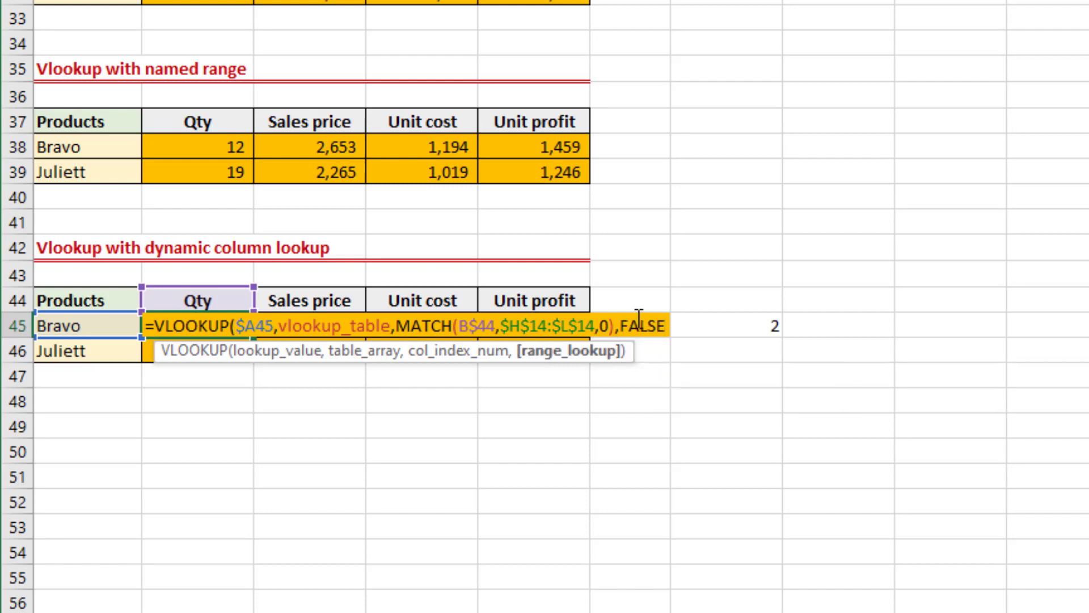
text())
key(Return)
key(Up)
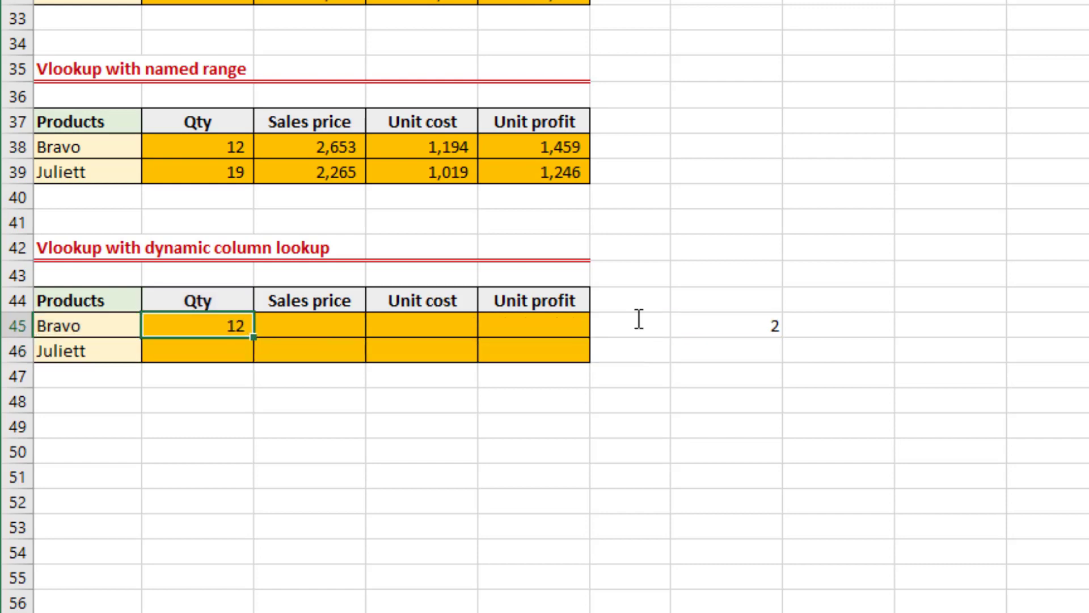
Fill the B45 formula across to E45 and down through row 46 to complete the dynamic column lookup table.
key(shift+Right)
key(shift+Right)
key(shift+Right)
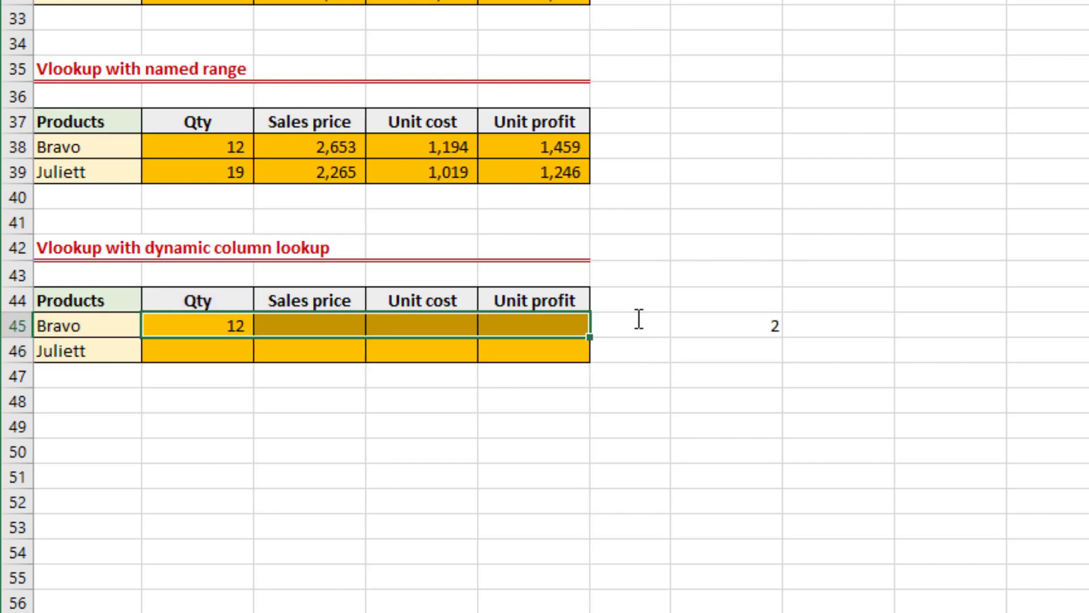
key(ctrl+r)
key(shift+Down)
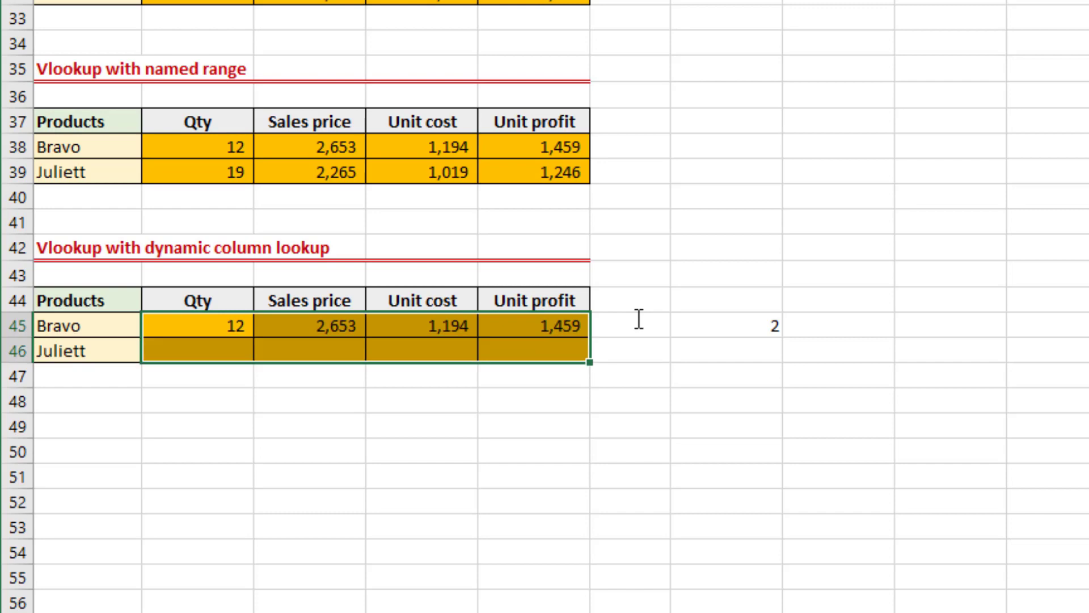
key(ctrl+d)
Examine the cell references in the copied Qty, Sales price and Unit cost formulas of the lower Juliett row.
key(Down)
key(F2)
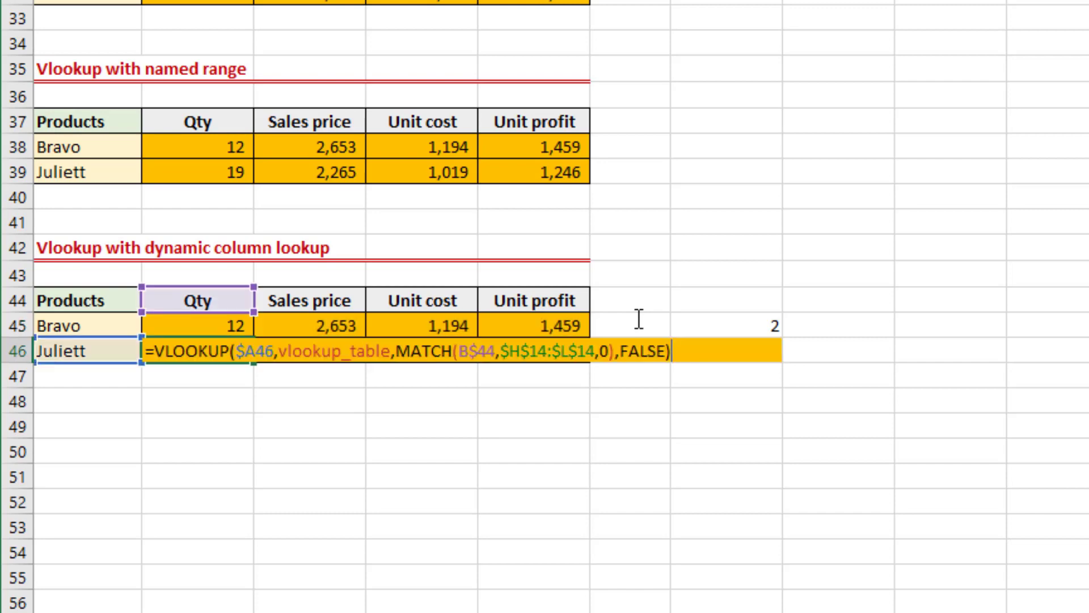
key(Tab)
key(F2)
key(Tab)
key(F2)
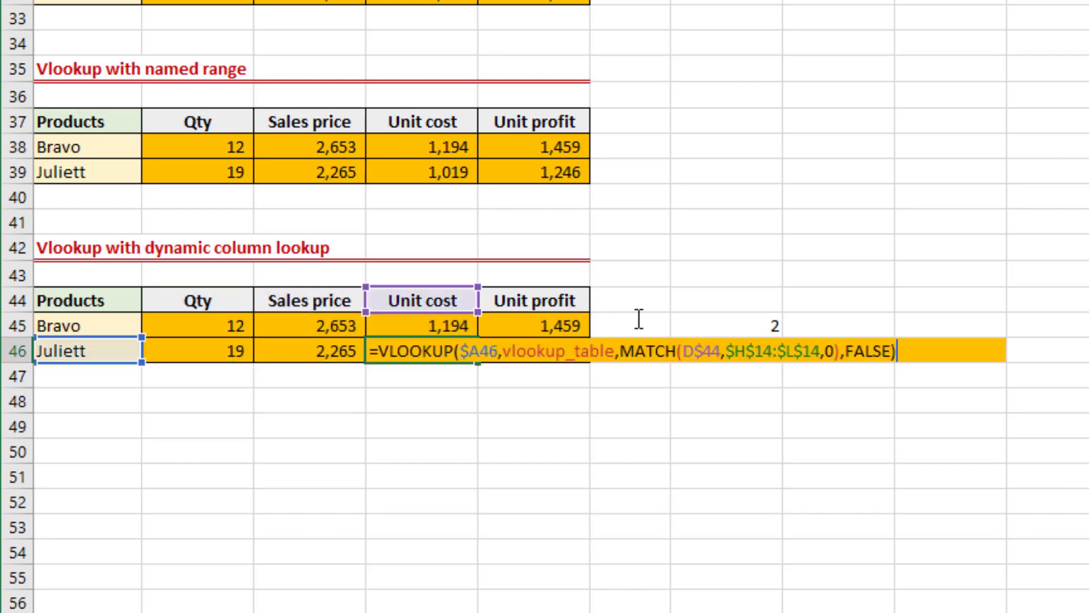
key(Tab)
key(Right)
key(Right)
key(Up)
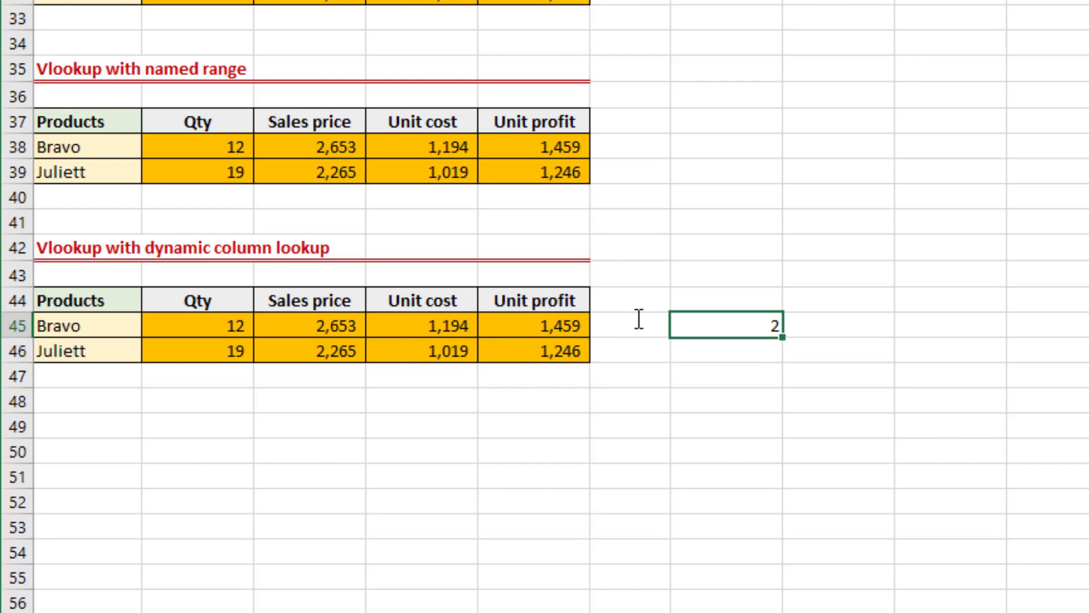
key(Left)
key(Left)
key(Left)
key(Down)
key(F2)
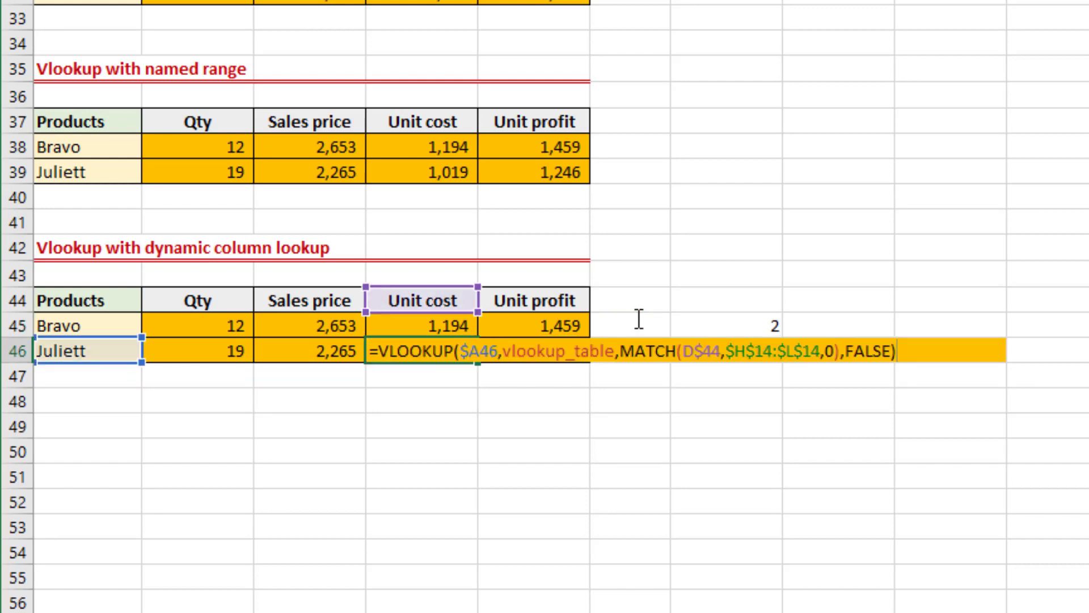
key(Escape)
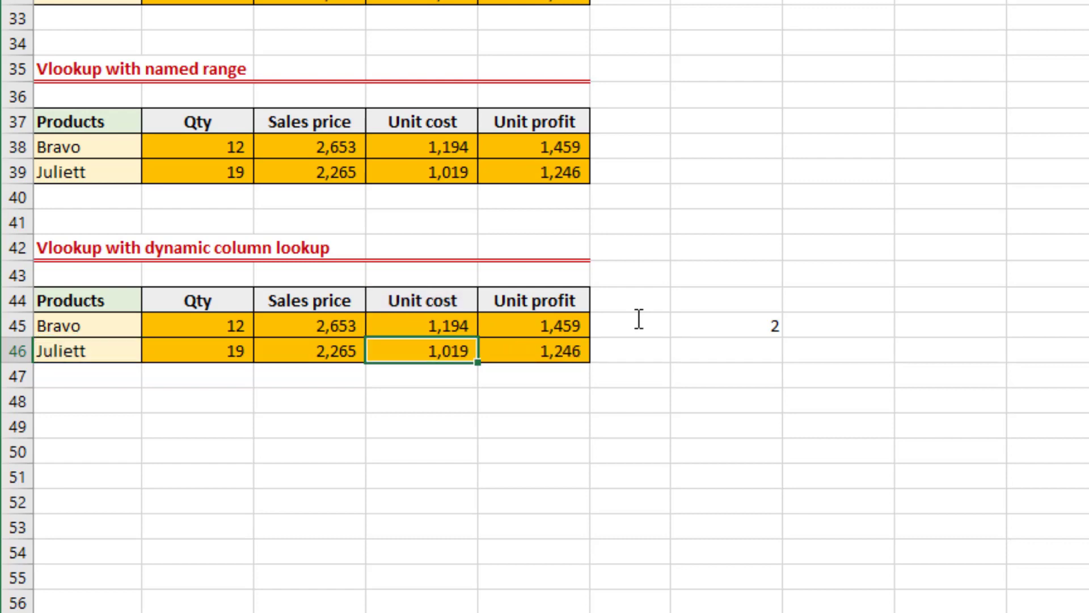
Go back up to the source table's Products header in H14 and switch to the vlookup 2 sheet.
key(Up)
key(Up)
key(Up)
key(Up)
key(Up)
key(Up)
key(Up)
key(Up)
key(Up)
key(Up)
key(Up)
key(Up)
key(Up)
key(Up)
key(Up)
key(Up)
key(Up)
key(Up)
key(Up)
key(Up)
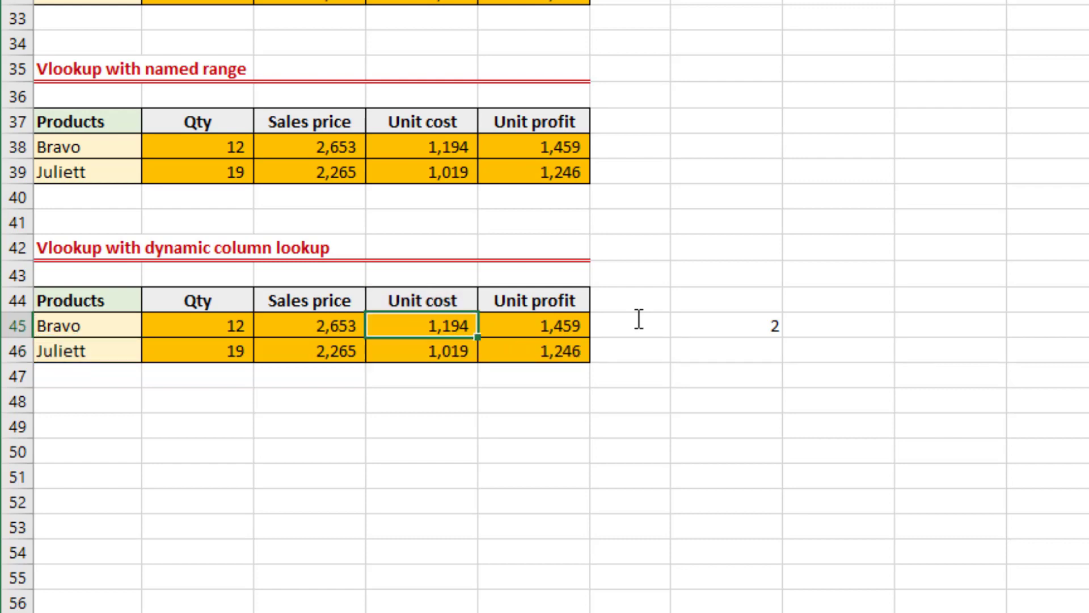
key(Up)
key(Up)
key(Up)
key(Up)
key(Up)
key(Up)
key(Up)
key(Up)
key(Up)
key(Up)
key(Up)
key(Up)
key(Up)
key(Up)
key(Up)
key(Up)
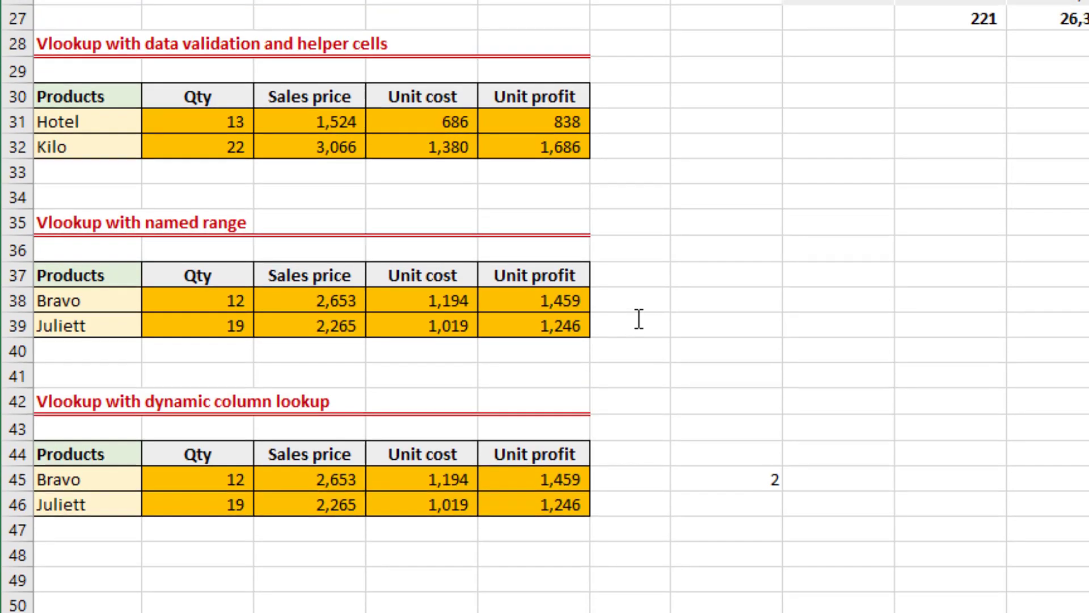
key(Down)
key(Down)
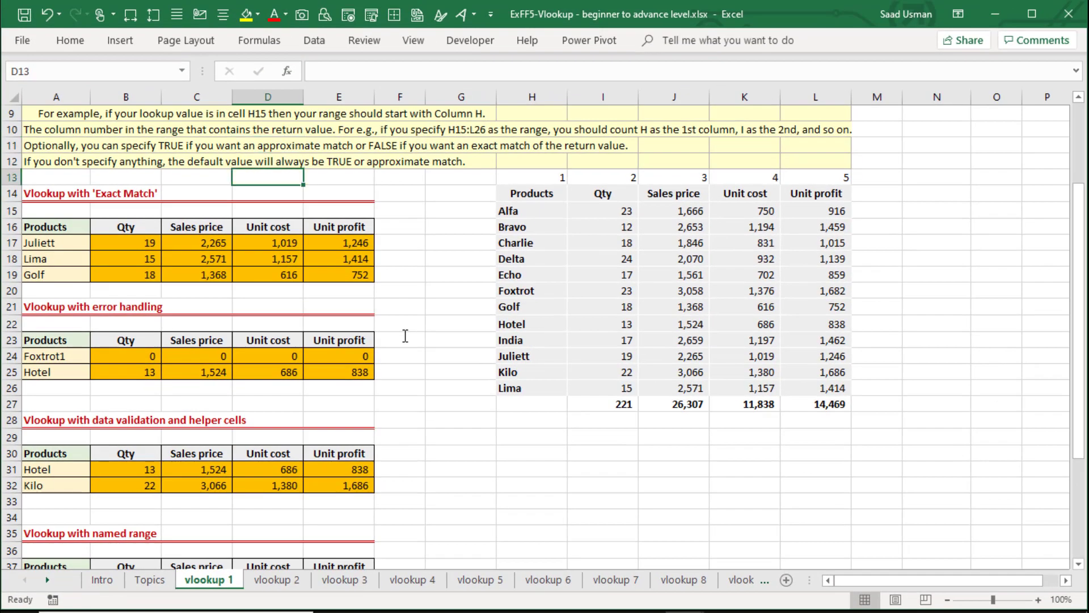
key(Down)
key(Right)
key(Right)
key(Right)
key(Right)
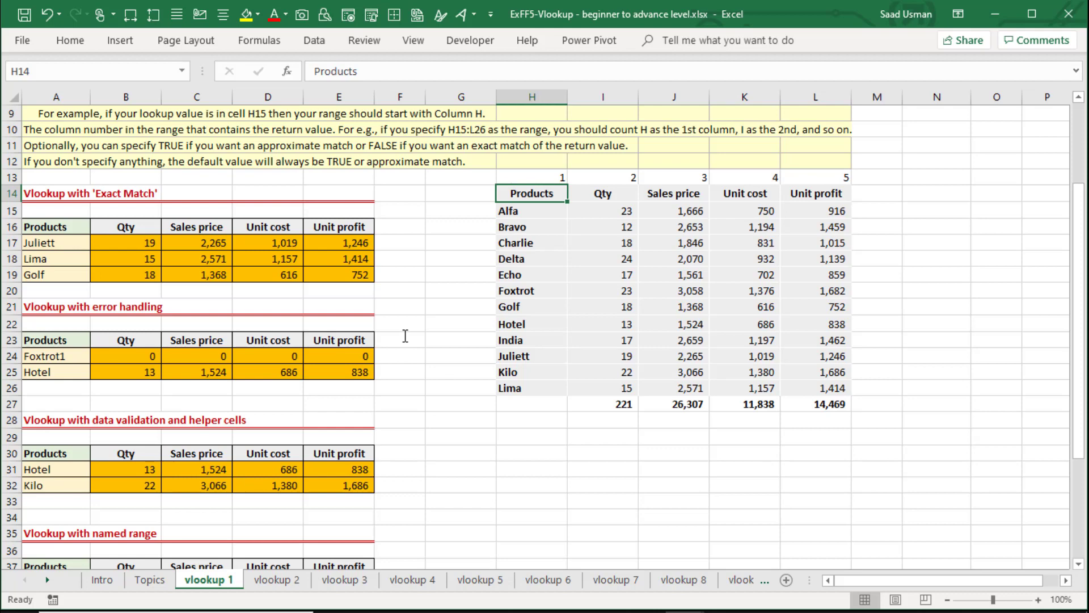
key(ctrl+Page_Down)
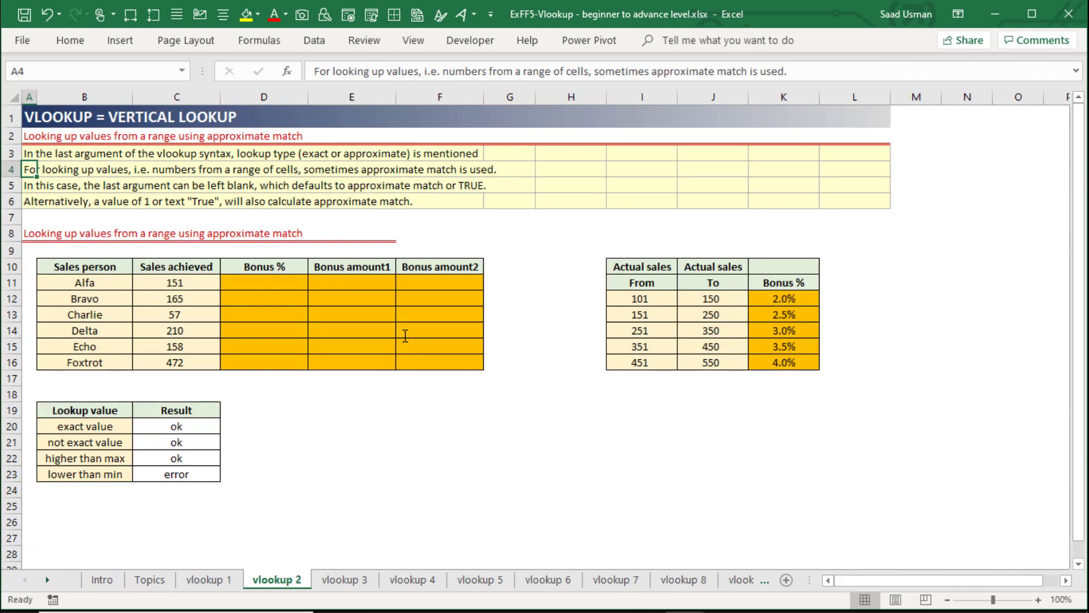
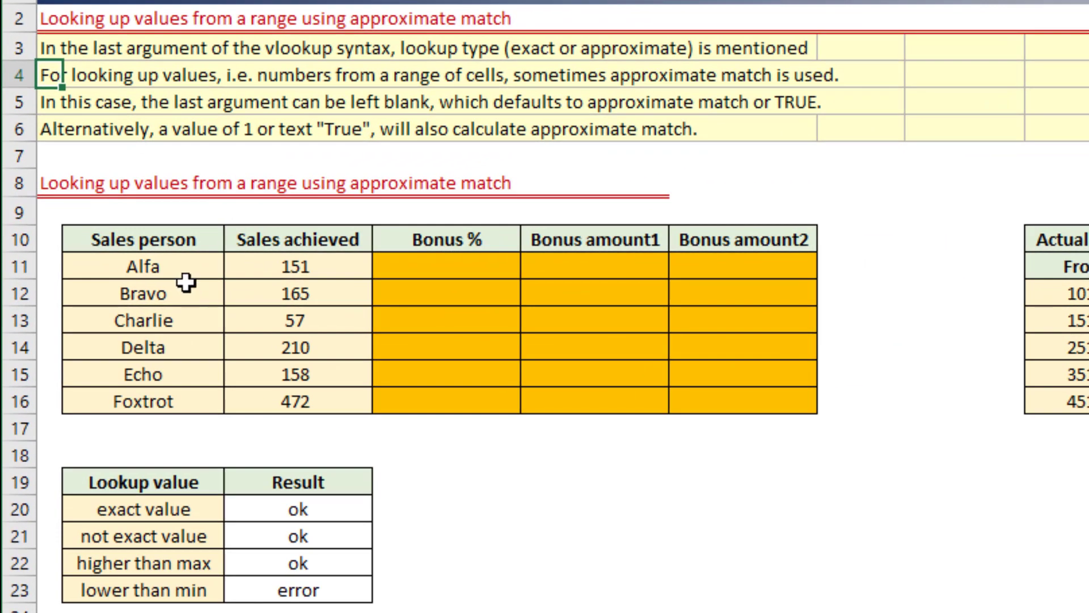
Review the sales person names in B11:B16 and their sales achieved in column C against the empty Bonus % column.
click(109, 283)
drag(184, 268, 170, 434)
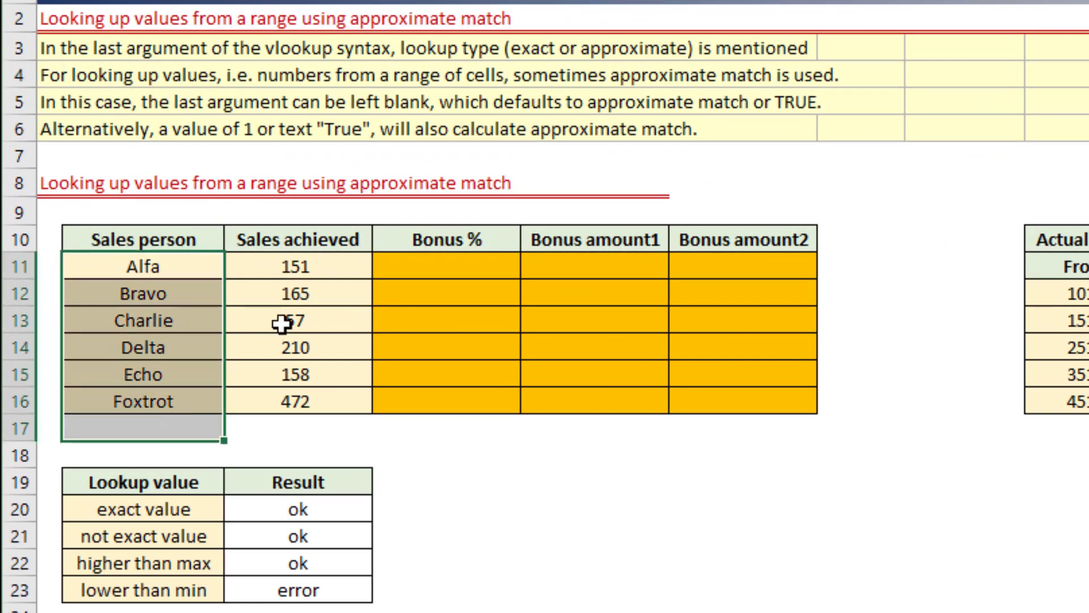
key(shift+Up)
drag(319, 263, 329, 409)
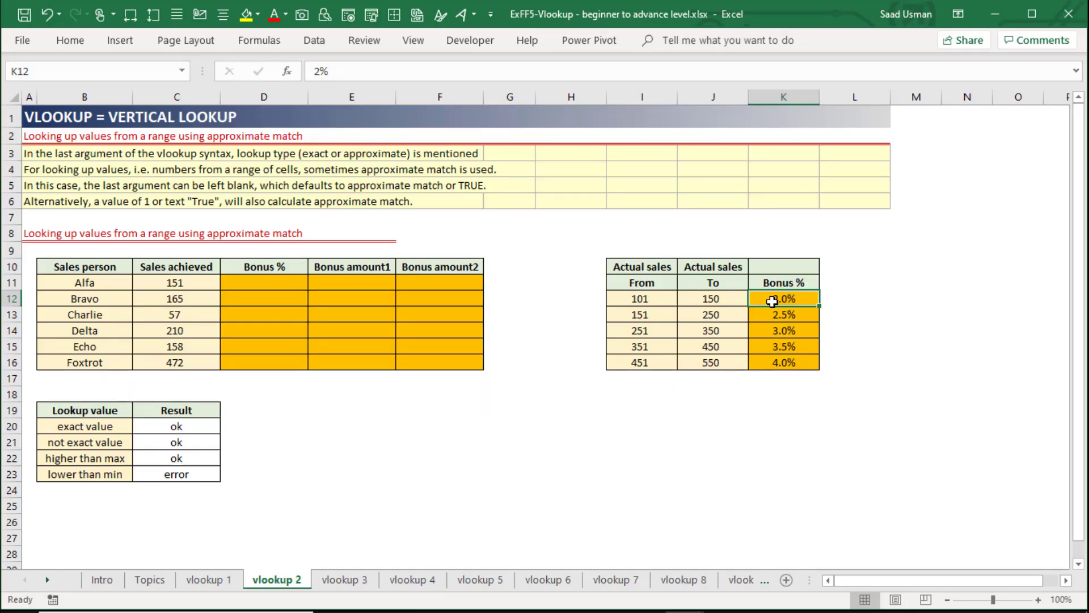
click(170, 285)
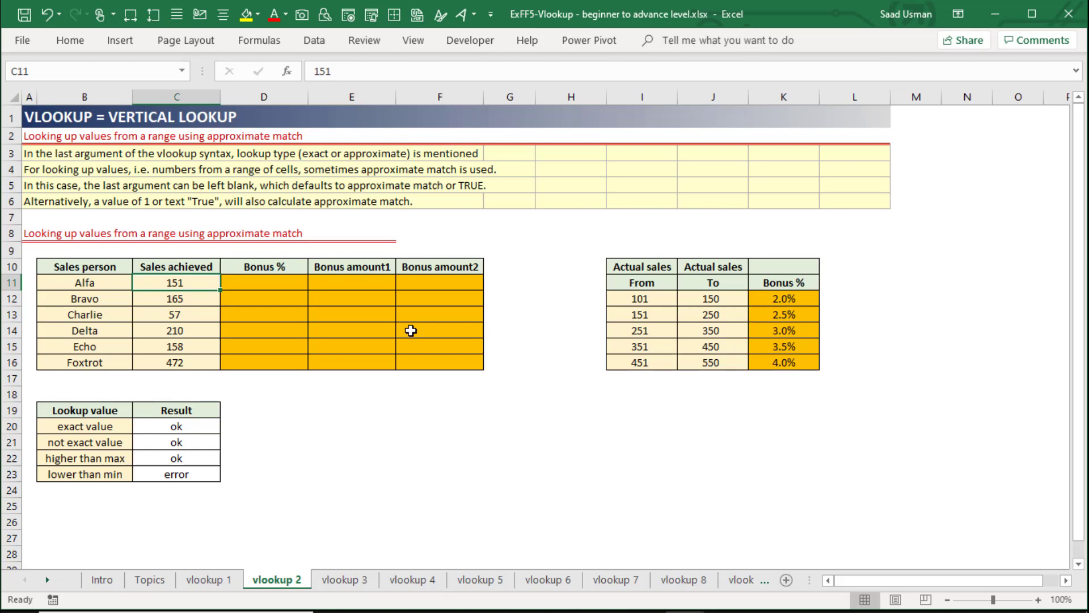
click(274, 283)
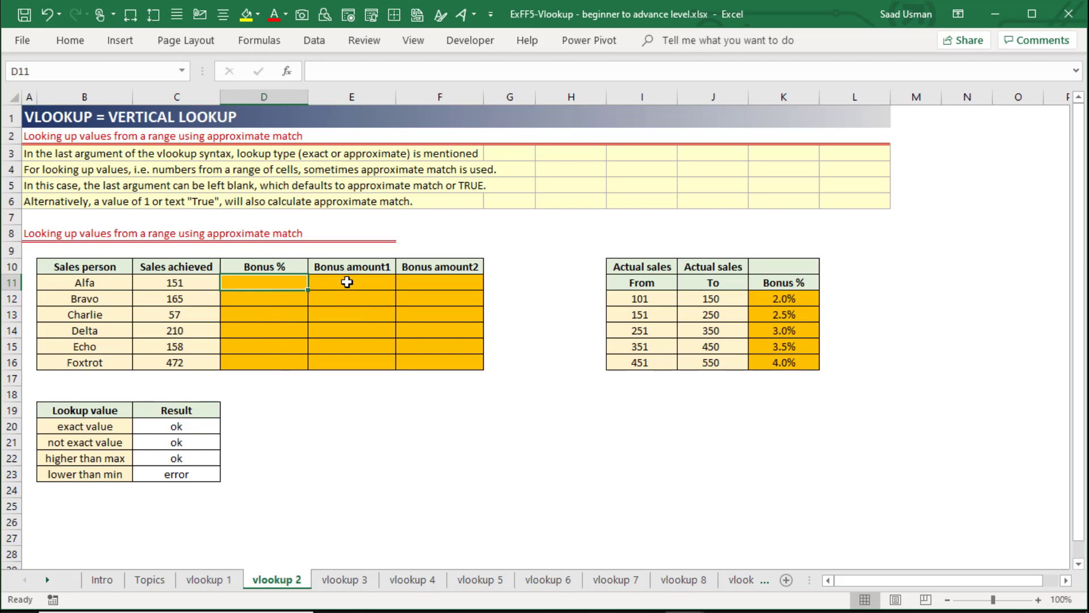
Start a VLOOKUP formula in D11 with the sales achieved cell as the column-locked lookup value $C11.
click(184, 281)
key(Right)
text(-vl)
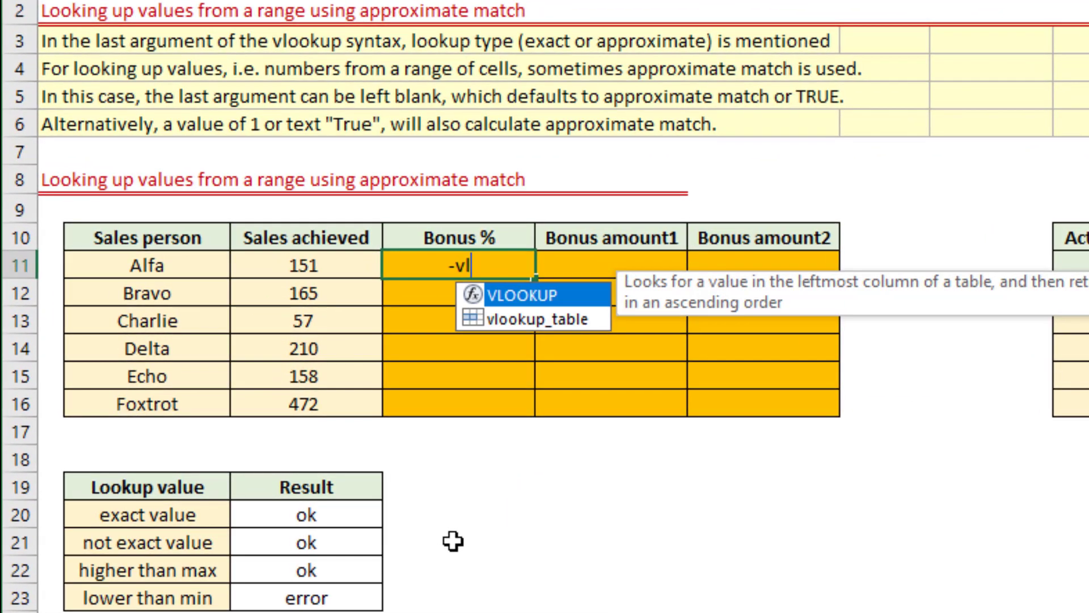
key(BackSpace)
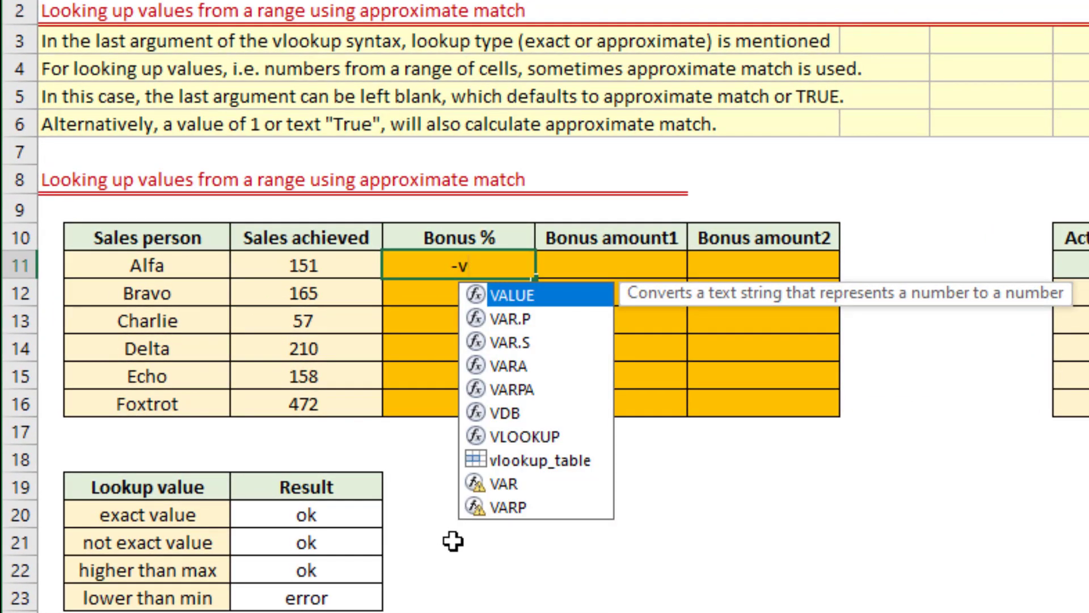
key(BackSpace)
key(BackSpace)
text(=vl)
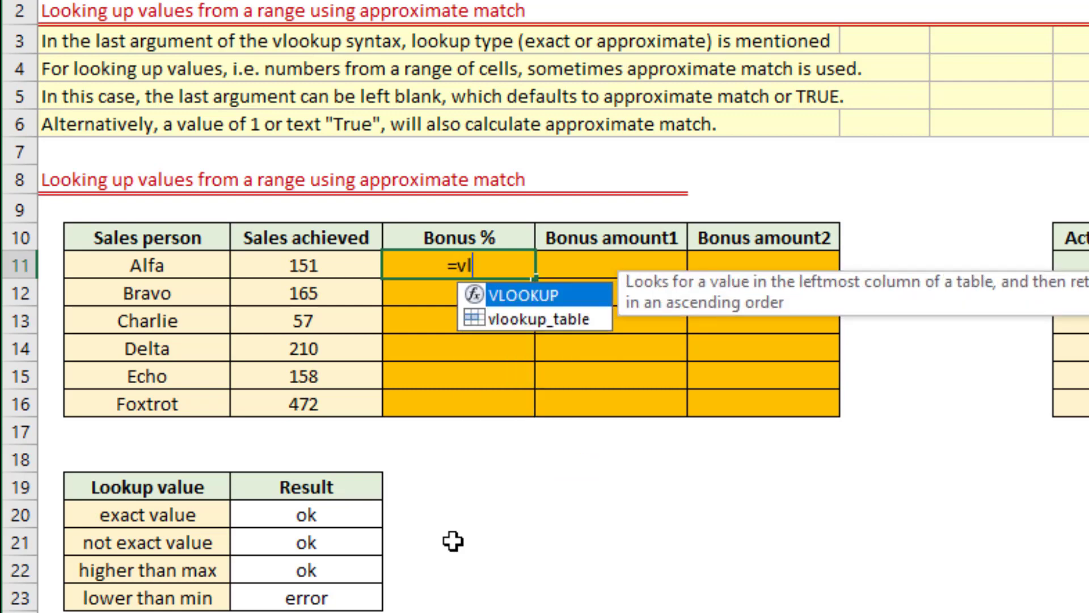
key(Tab)
key(Left)
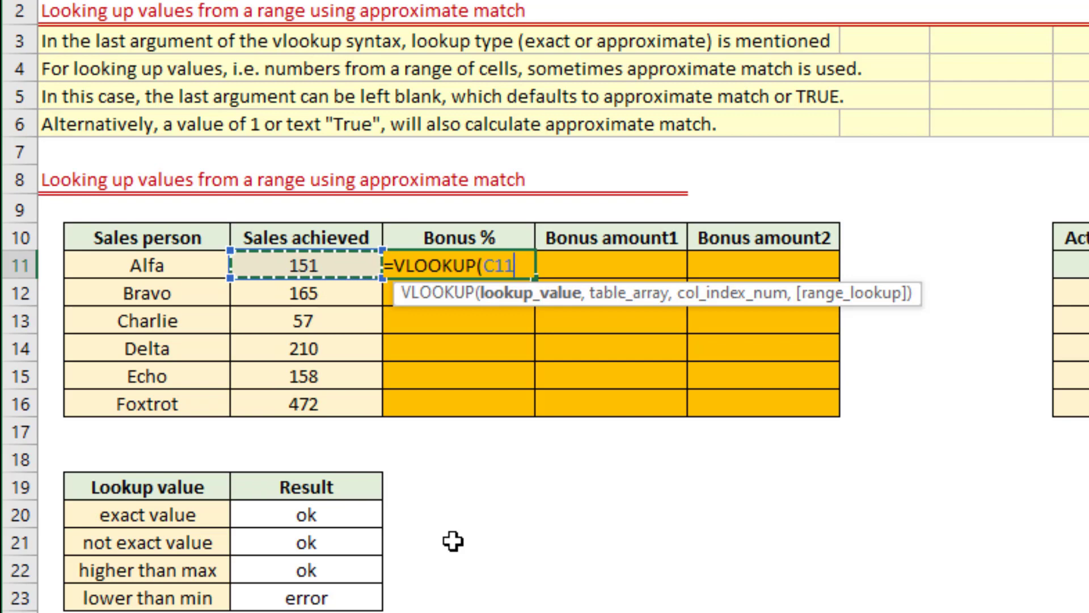
key(F4)
key(F4)
key(F4)
text(,)
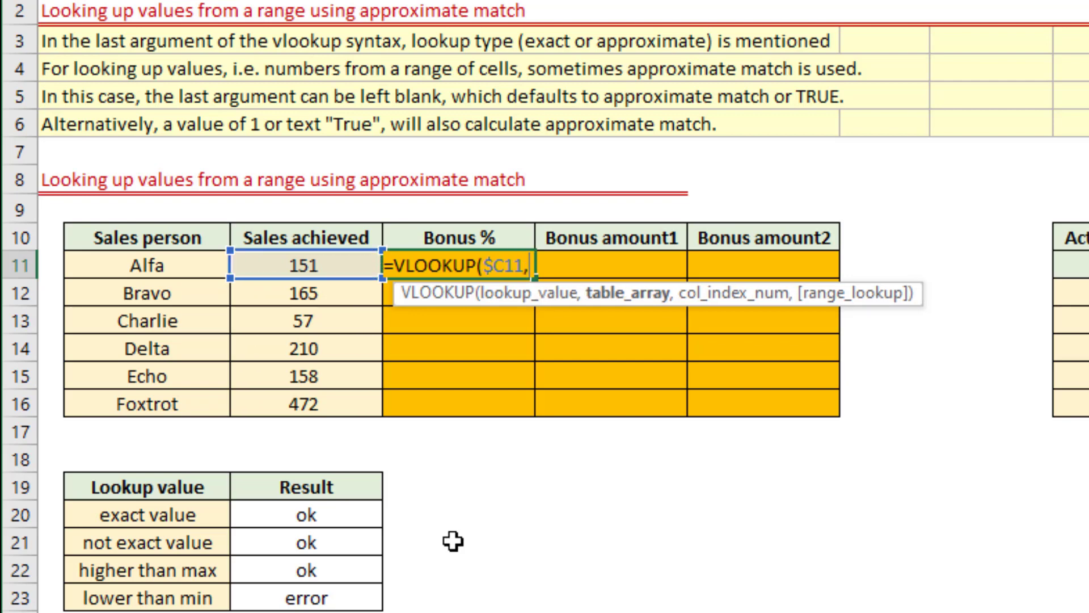
Set the table array of the D11 VLOOKUP to the bonus bracket table as the absolute range $I$12:$K$16.
key(Right)
key(Right)
key(Right)
key(Right)
key(Right)
key(Down)
key(shift+Right)
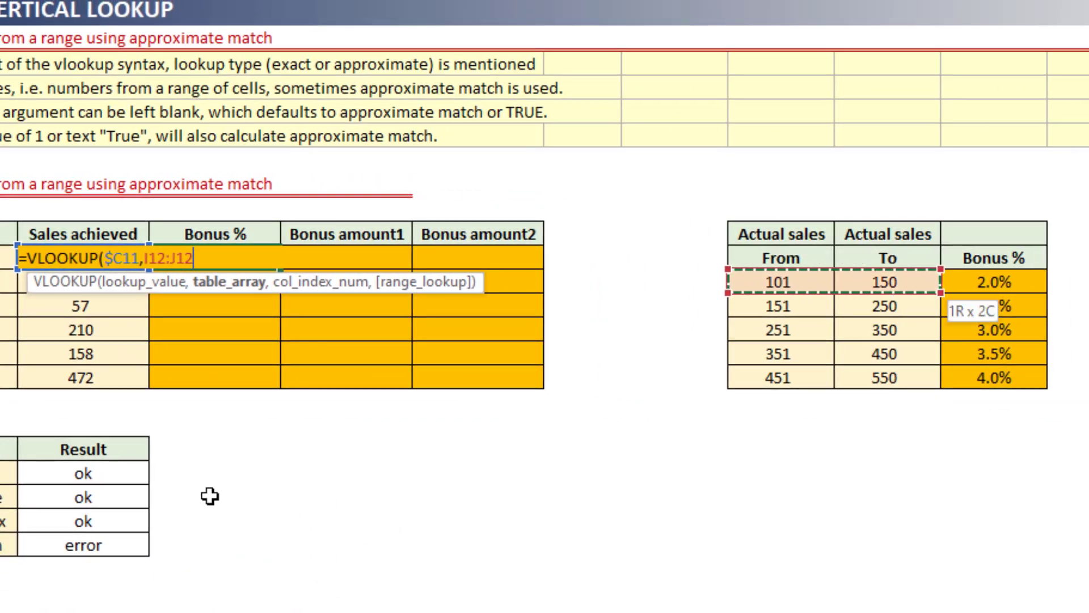
key(shift+Right)
key(shift+Down)
key(shift+Down)
key(shift+Down)
key(shift+Down)
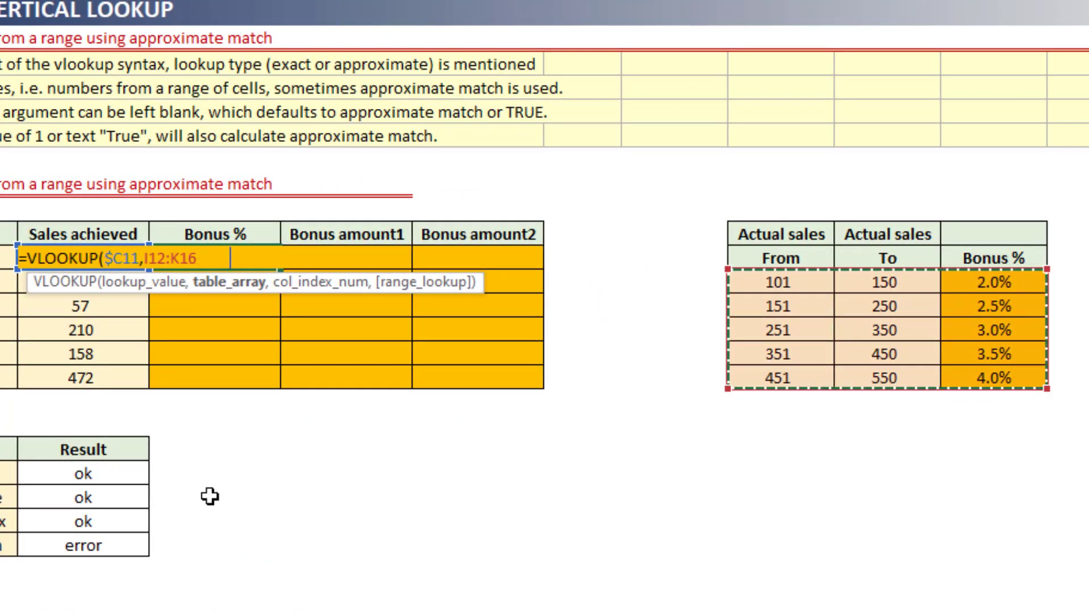
key(F4)
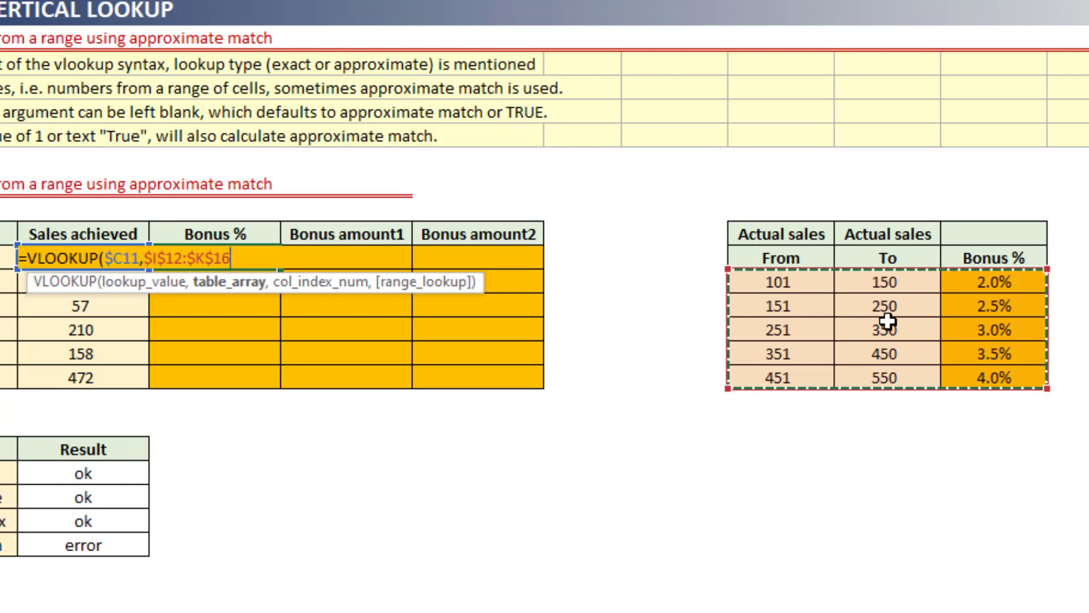
text(,)
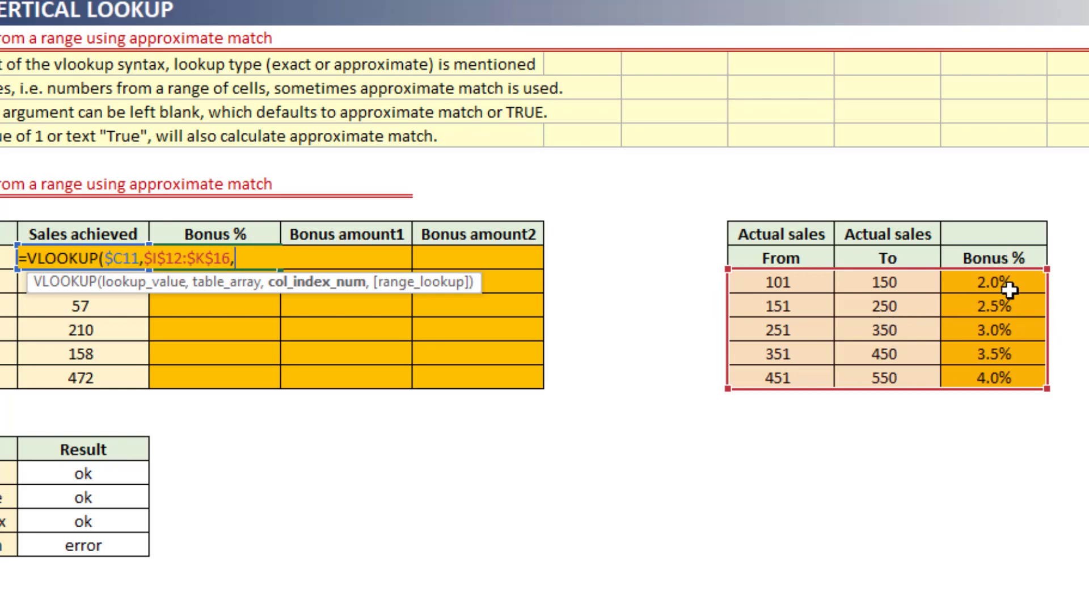
Finish the D11 VLOOKUP with column index 3 and range lookup 0 for an exact match.
text(3,)
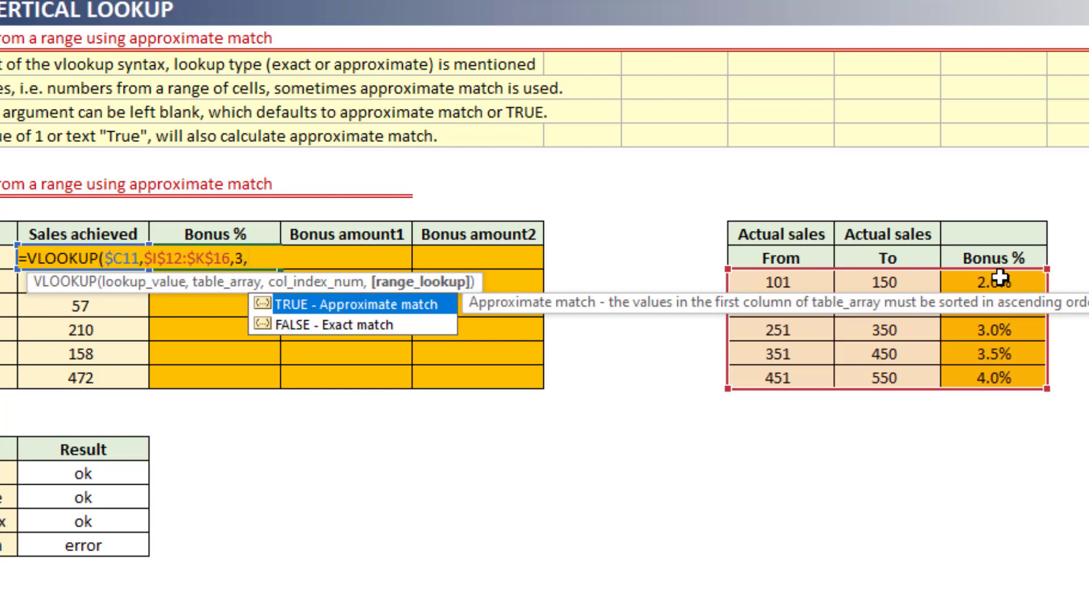
text(0))
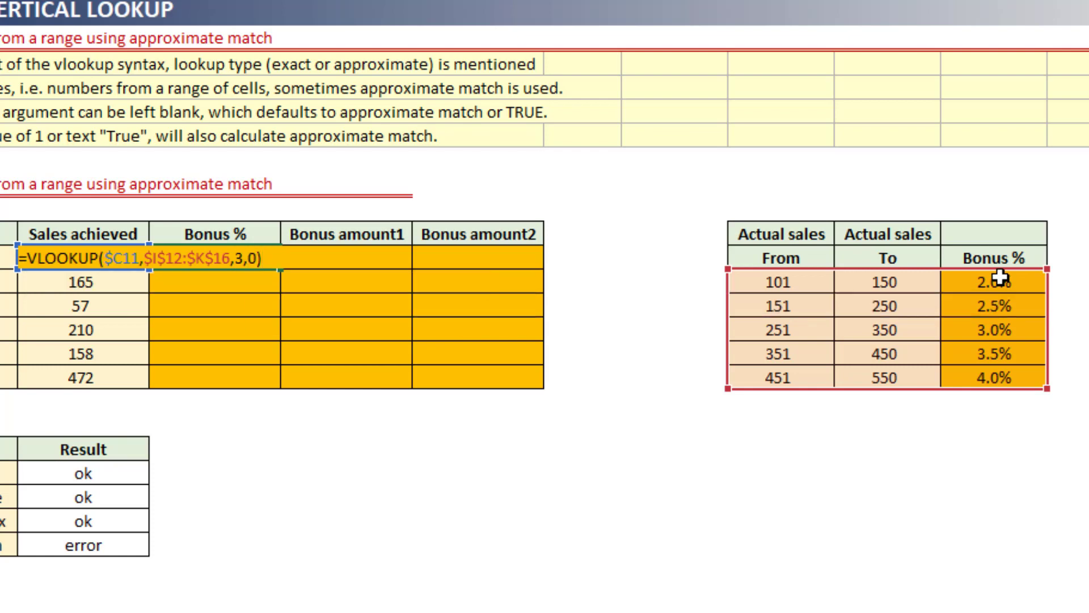
key(Return)
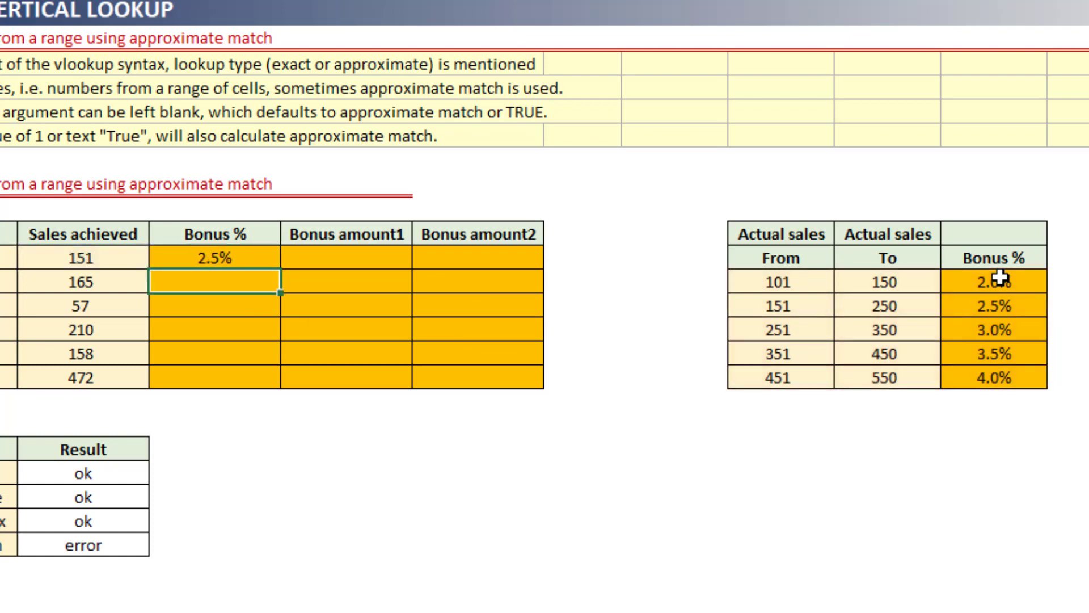
Compare the D11 bonus result with the bracket in the bonus table that starts at 151.
key(Up)
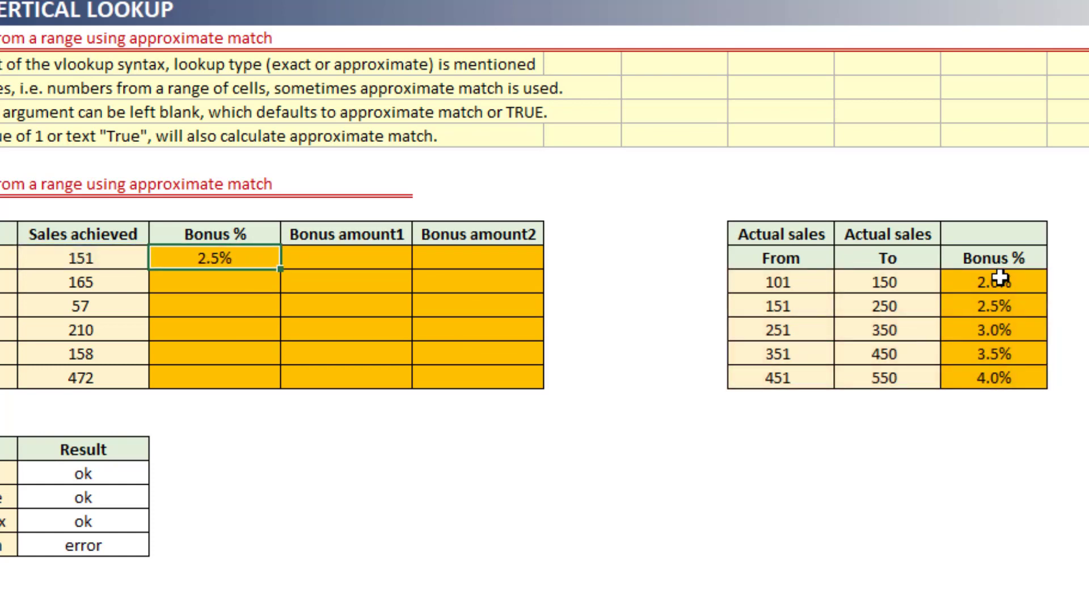
key(Right)
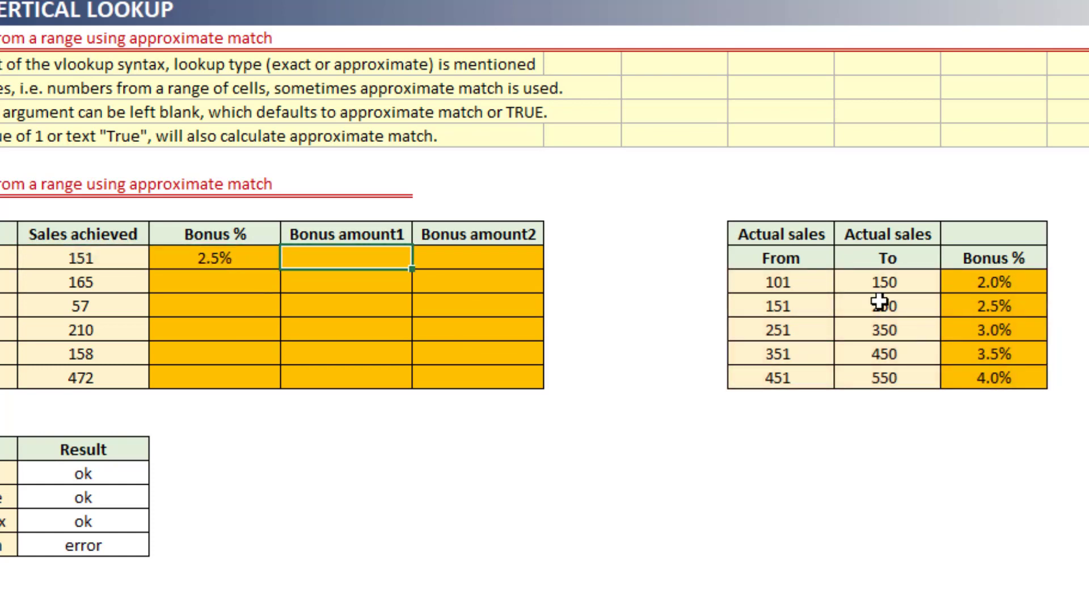
click(782, 312)
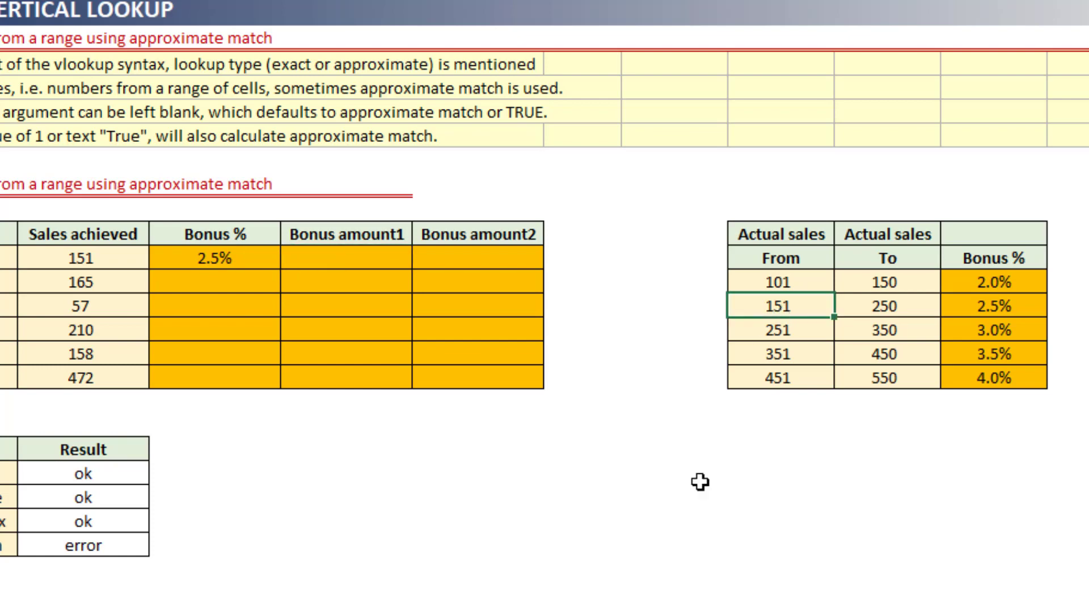
key(Left)
key(Left)
key(Left)
key(Left)
key(Left)
key(Left)
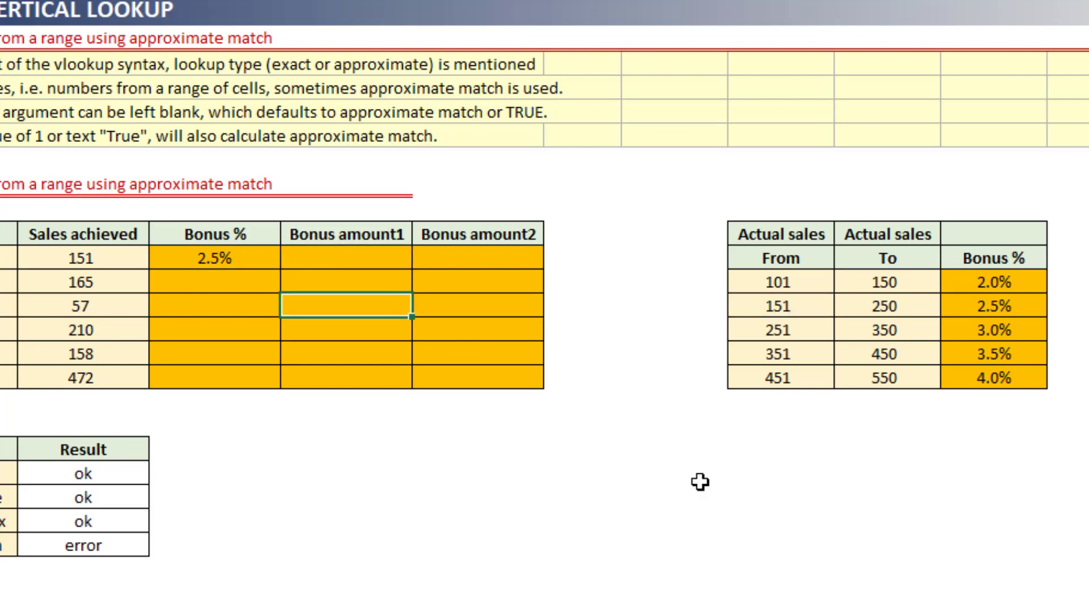
key(Up)
key(Up)
key(Right)
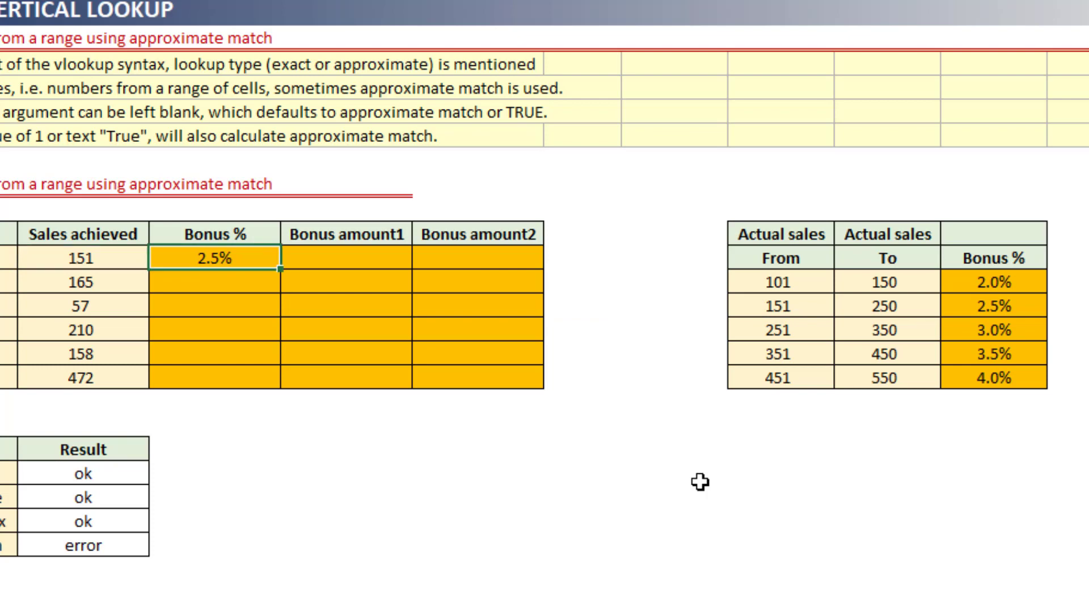
Copy the exact-match formula from D11 to D12 and compare its lookup value with the 151 to 250 bracket.
key(ctrl+c)
key(Down)
key(Return)
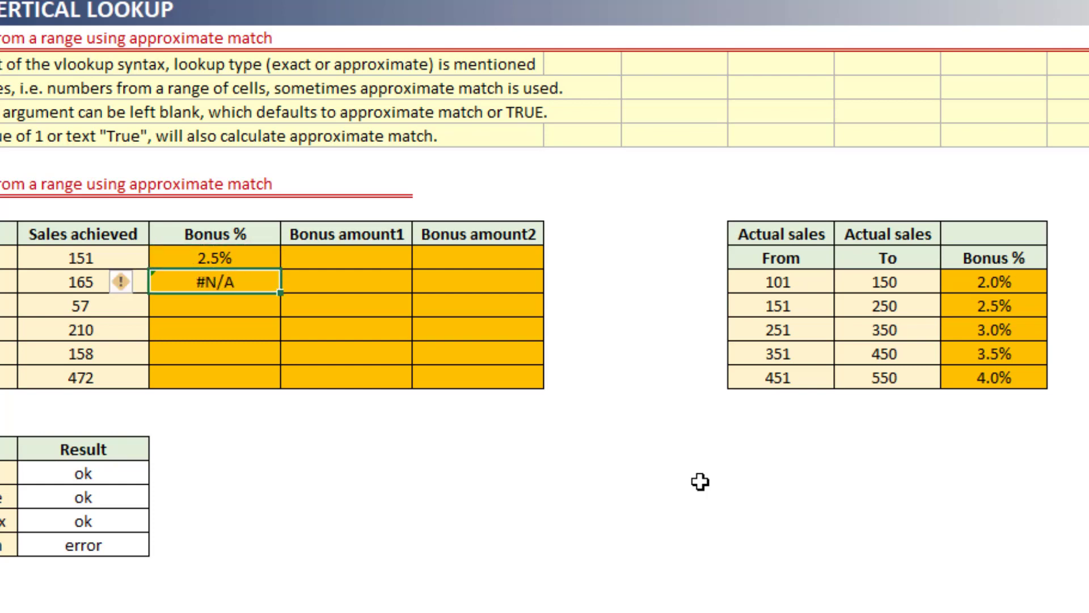
key(Left)
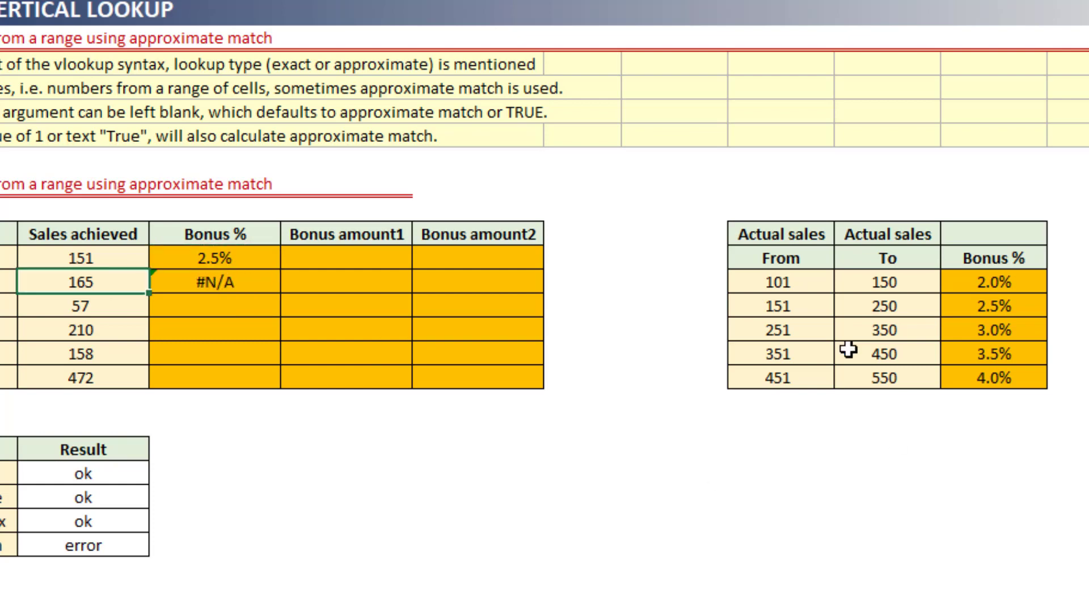
drag(795, 313, 854, 308)
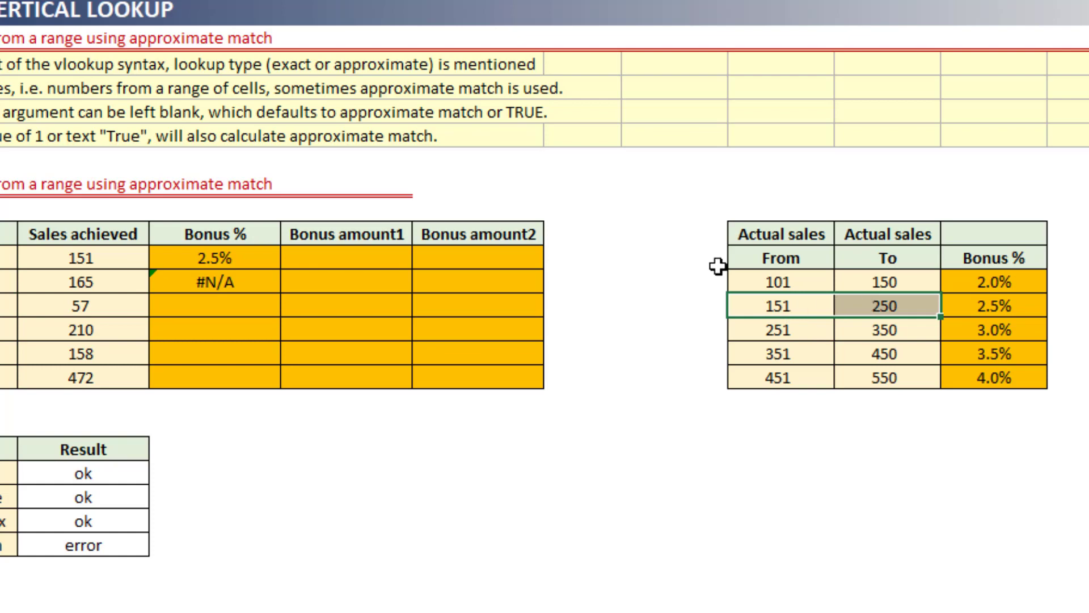
click(240, 282)
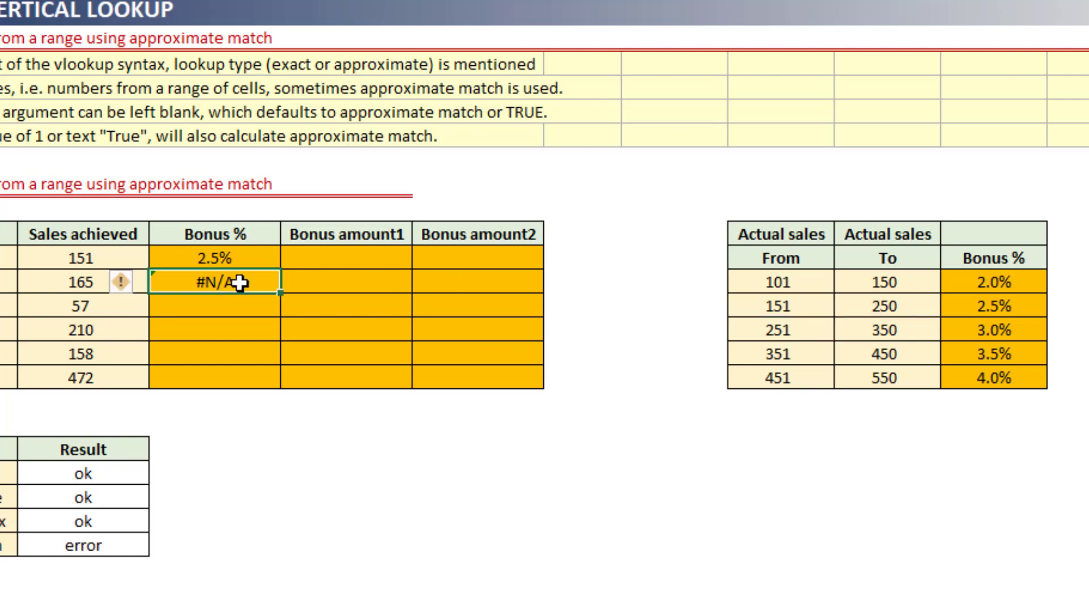
Change the range lookup of the D11 VLOOKUP to 1 for approximate match and fill the formula down through D16.
click(253, 258)
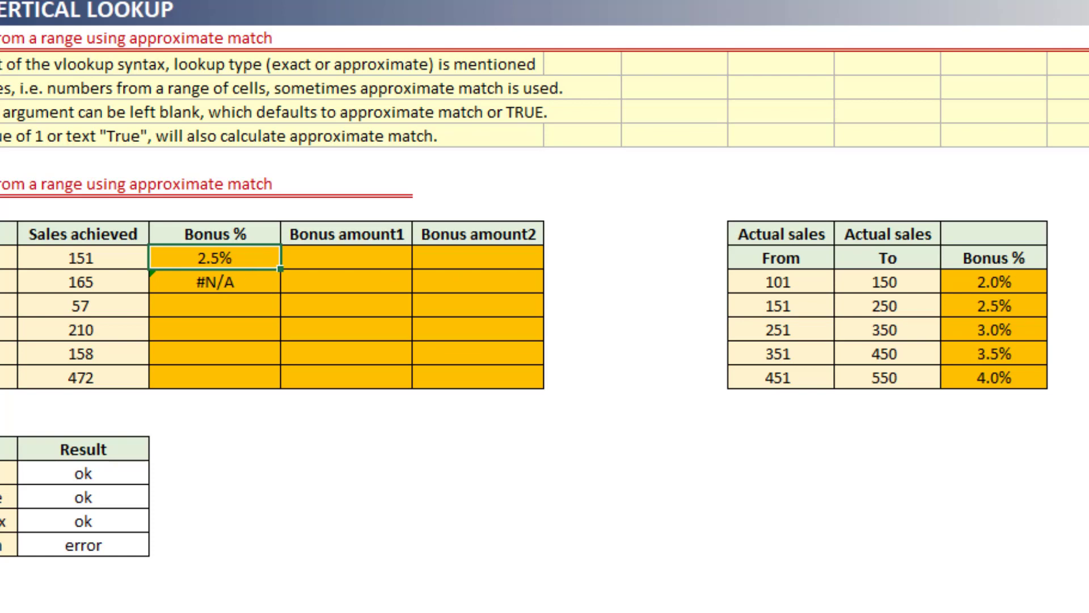
key(F2)
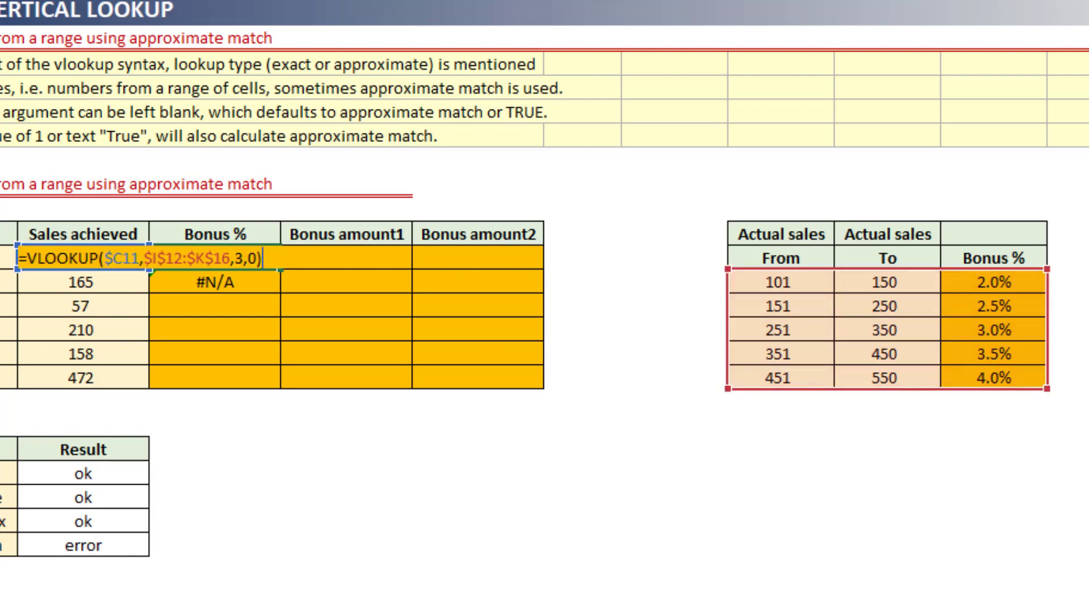
key(Left)
key(shift+Left)
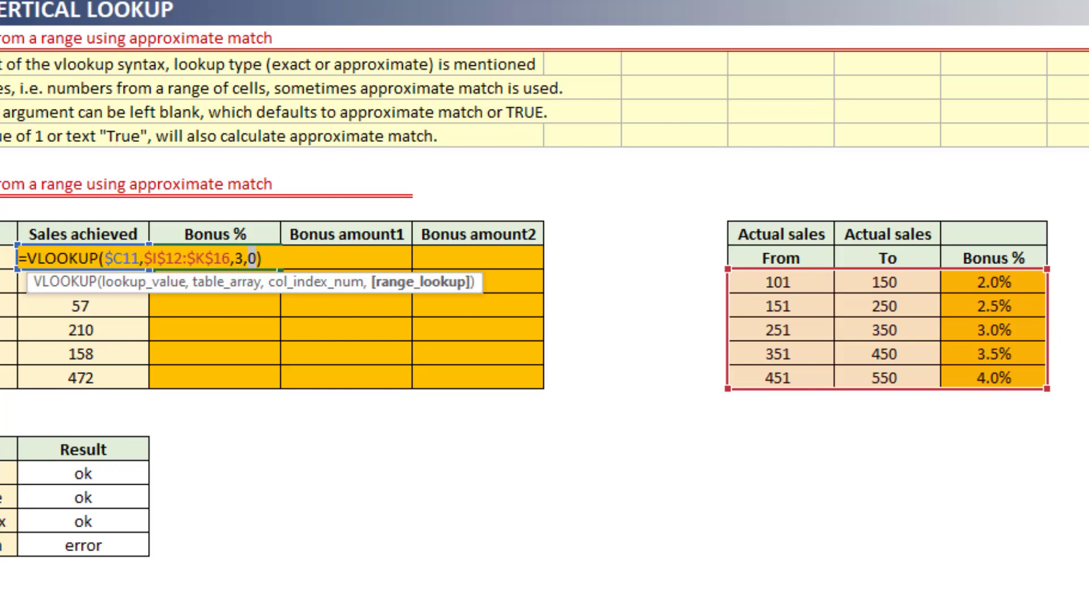
text(1)
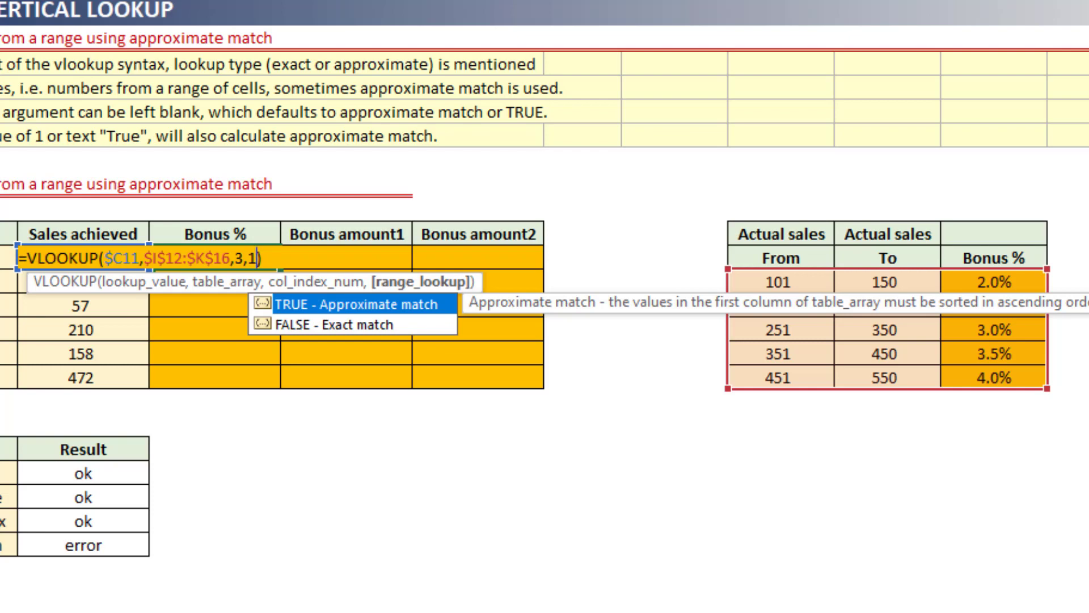
key(ctrl+Return)
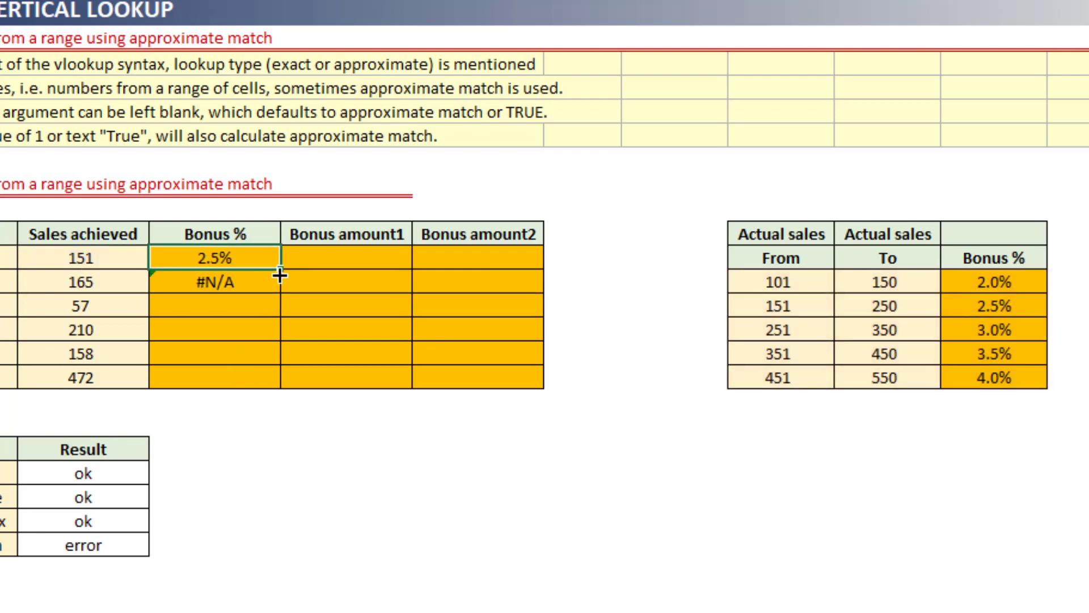
drag(281, 269, 278, 379)
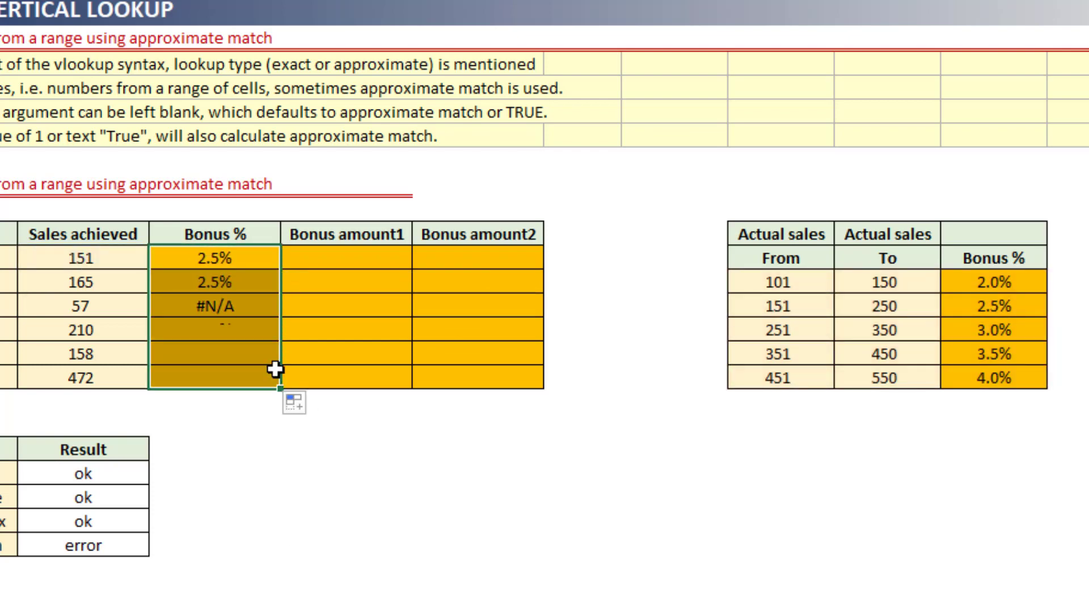
Examine the filled Bonus % results in D11:D16, including the row with sales of 57.
key(Down)
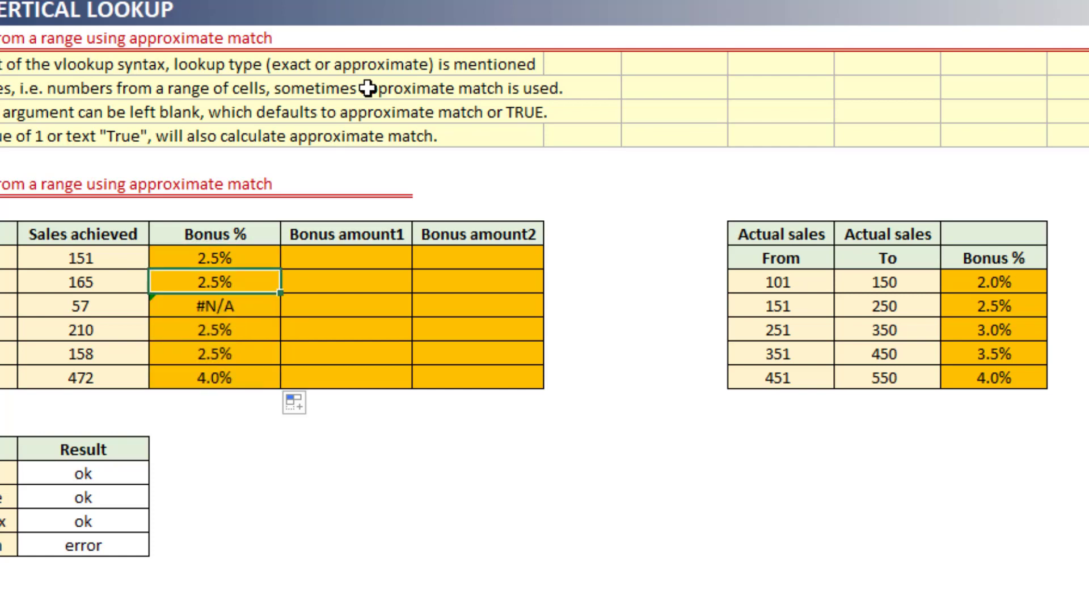
key(Down)
key(Left)
key(Right)
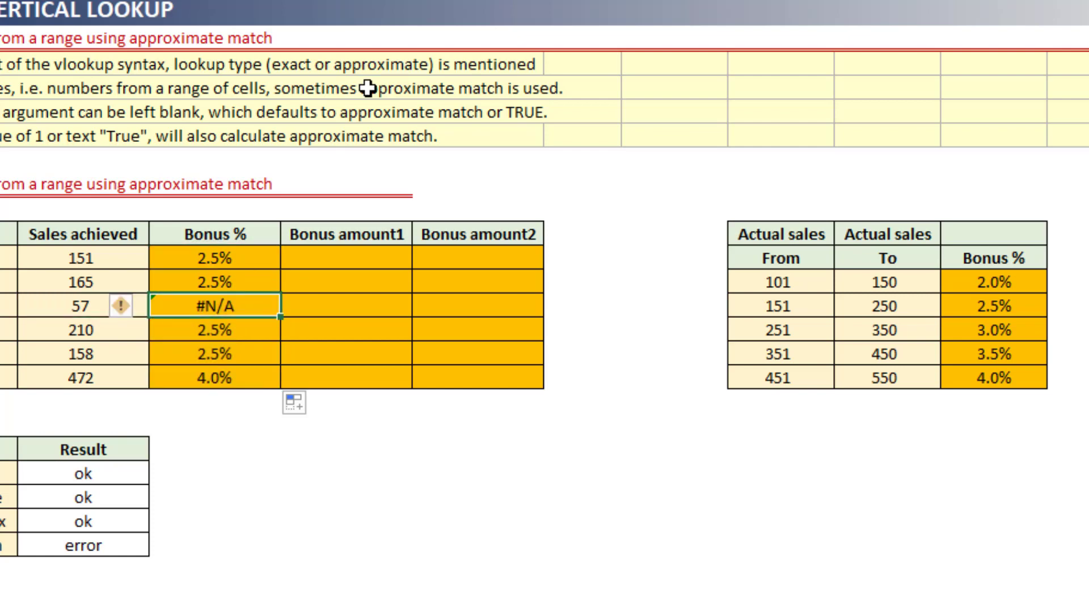
key(Down)
key(Down)
key(Down)
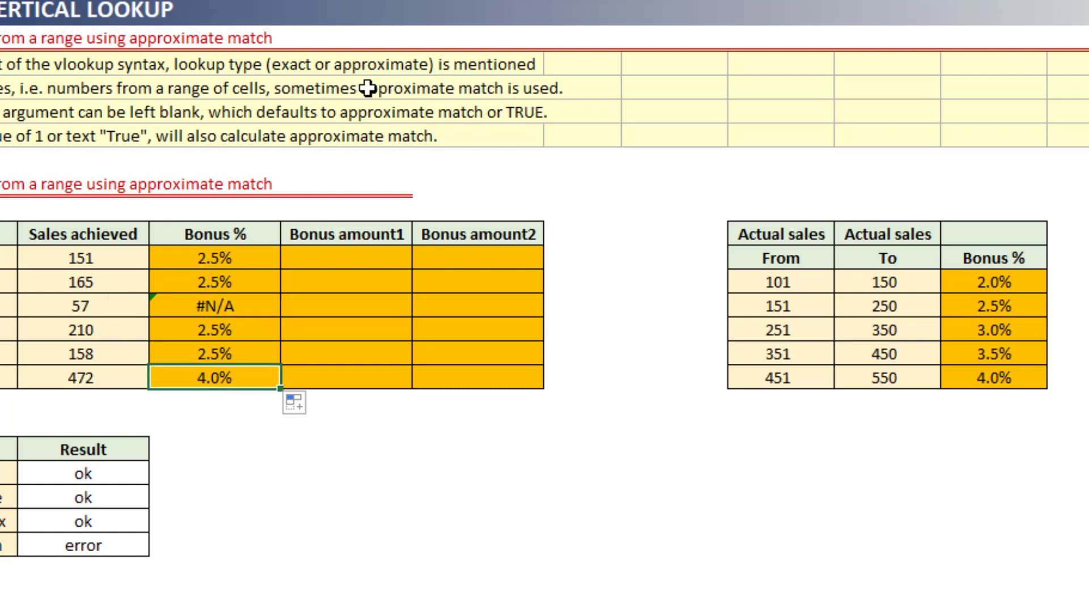
key(Up)
key(Up)
key(Up)
key(Up)
key(Up)
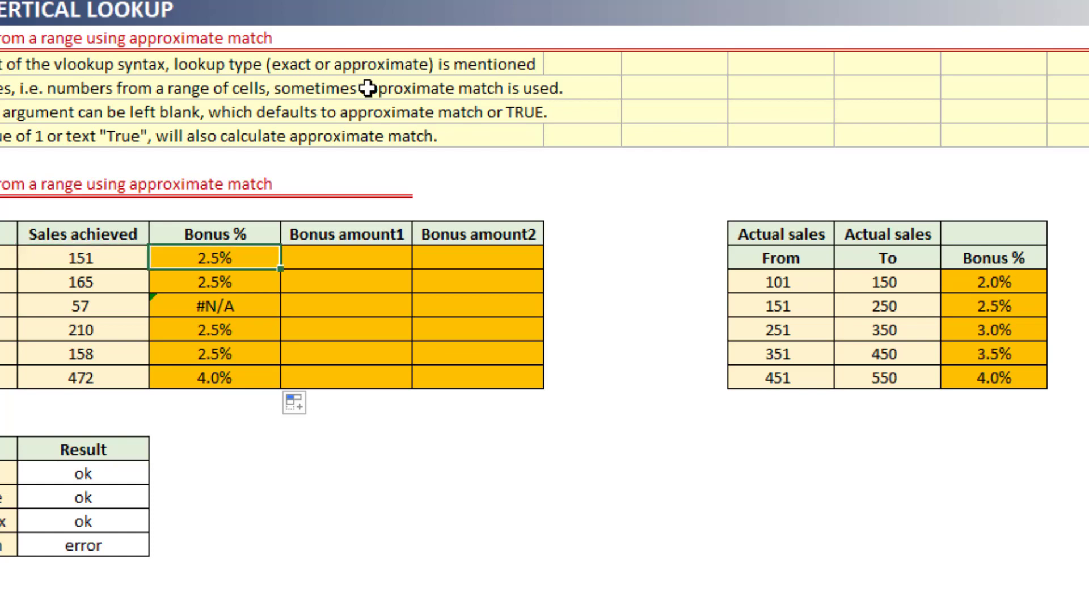
Compare the sales achieved and Bonus % results, including the row with sales of 57, with the From and To brackets of the bonus table.
click(805, 308)
click(968, 304)
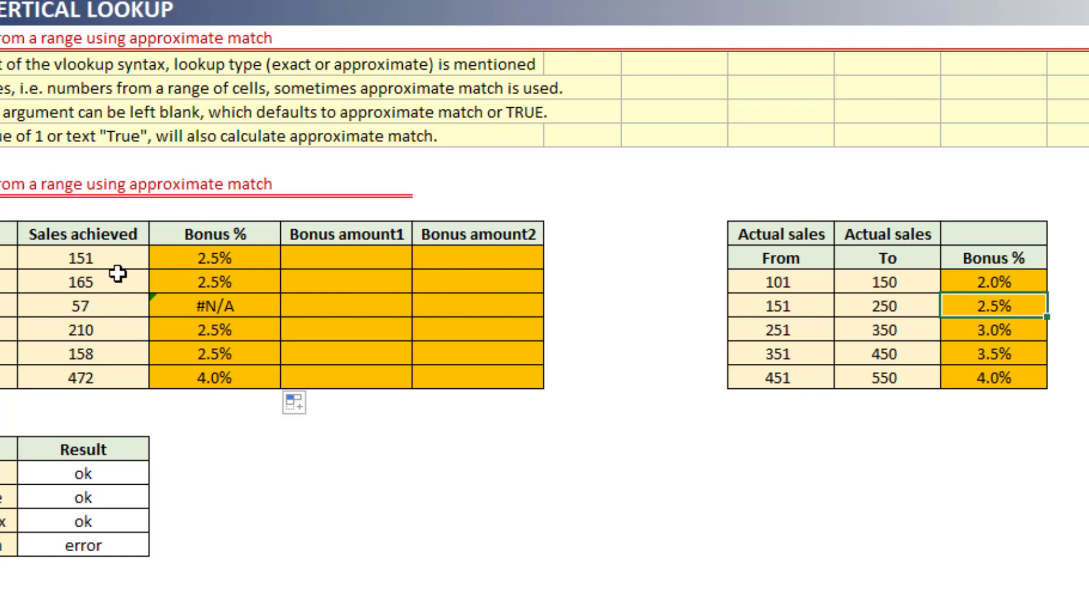
click(109, 329)
click(105, 378)
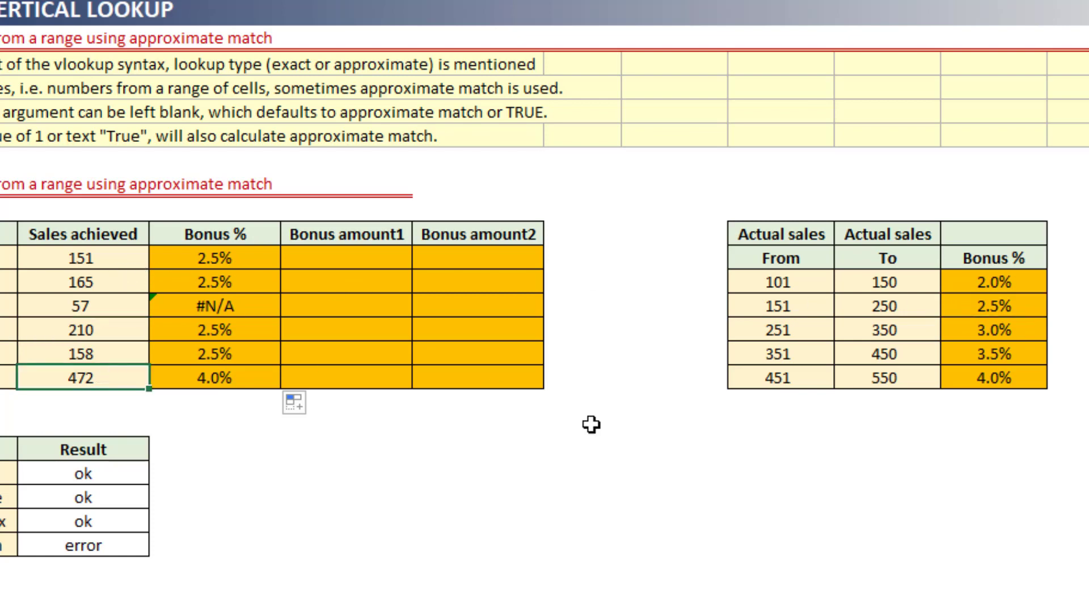
drag(788, 374, 875, 379)
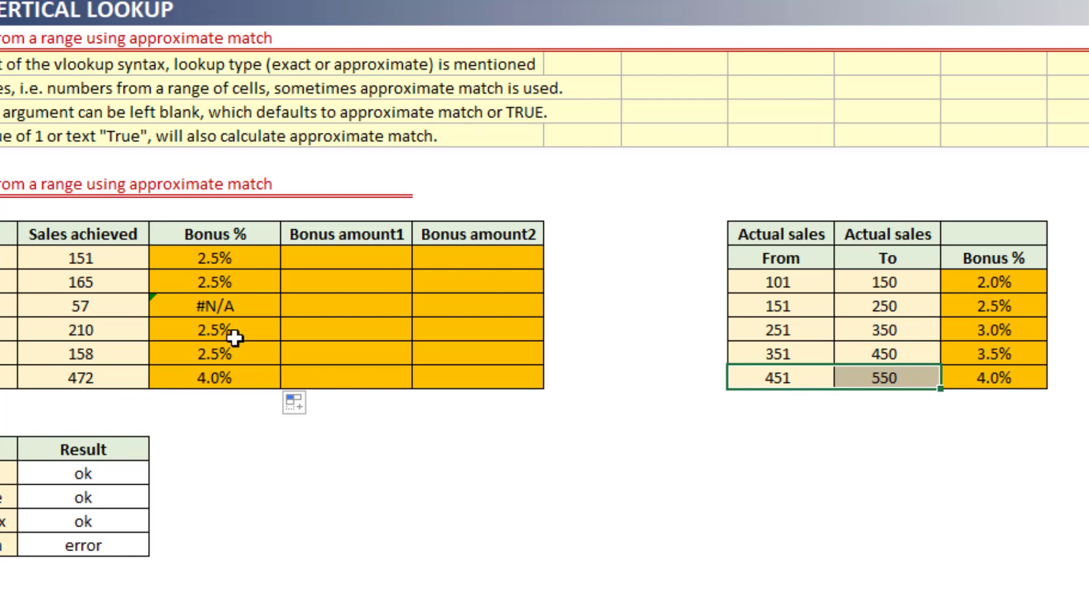
drag(100, 305, 194, 306)
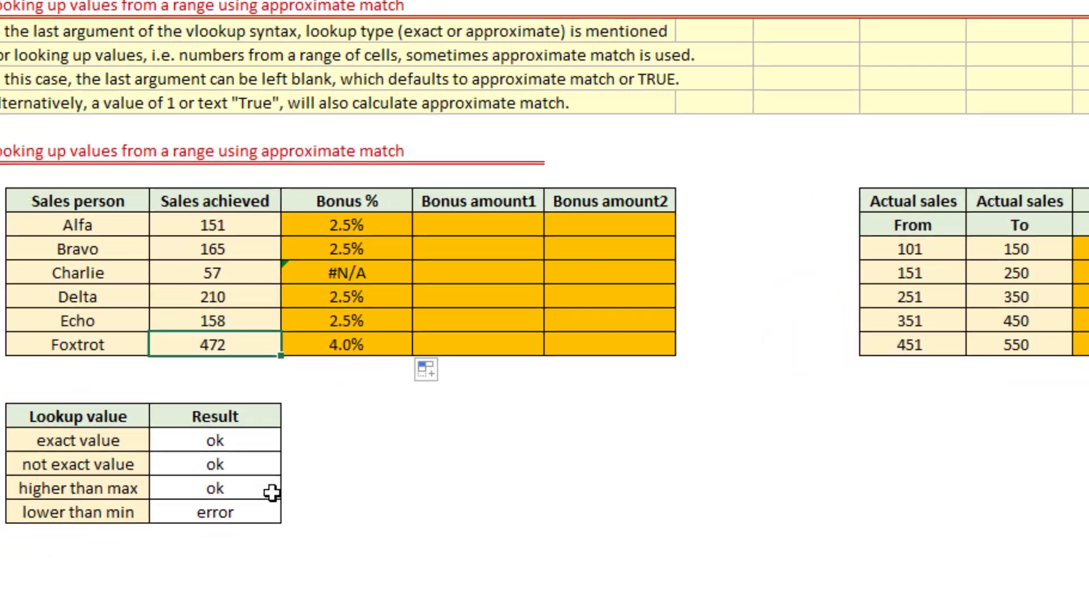
Review the lookup value cases in B20:B23, from exact value to lower than min, with their listed results.
key(Down)
key(Down)
key(Down)
key(Down)
key(Down)
key(Down)
key(Down)
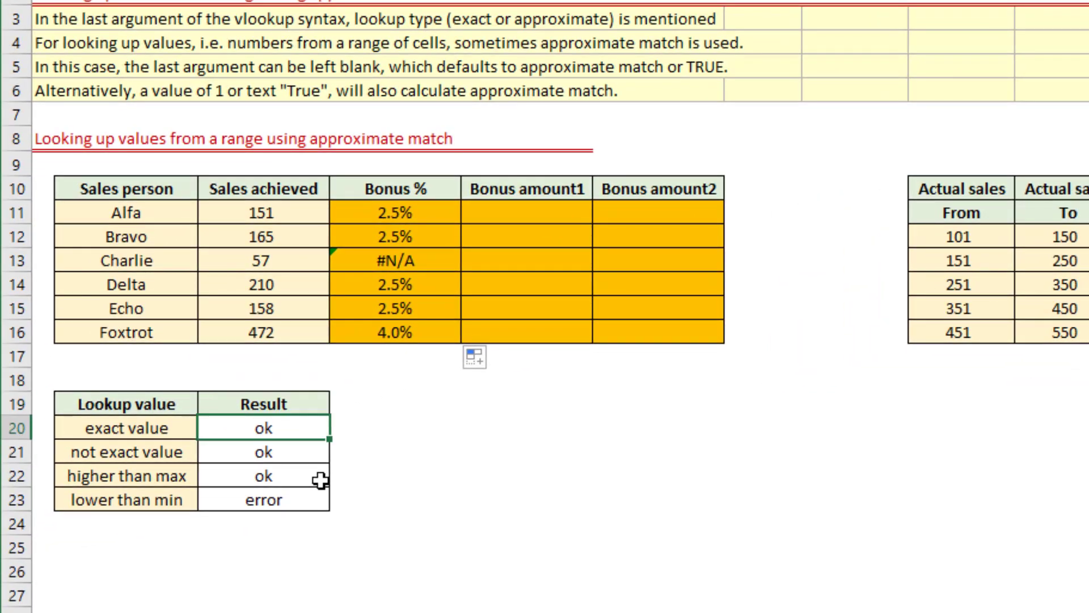
key(Left)
key(shift+Down)
key(shift+Down)
key(shift+Down)
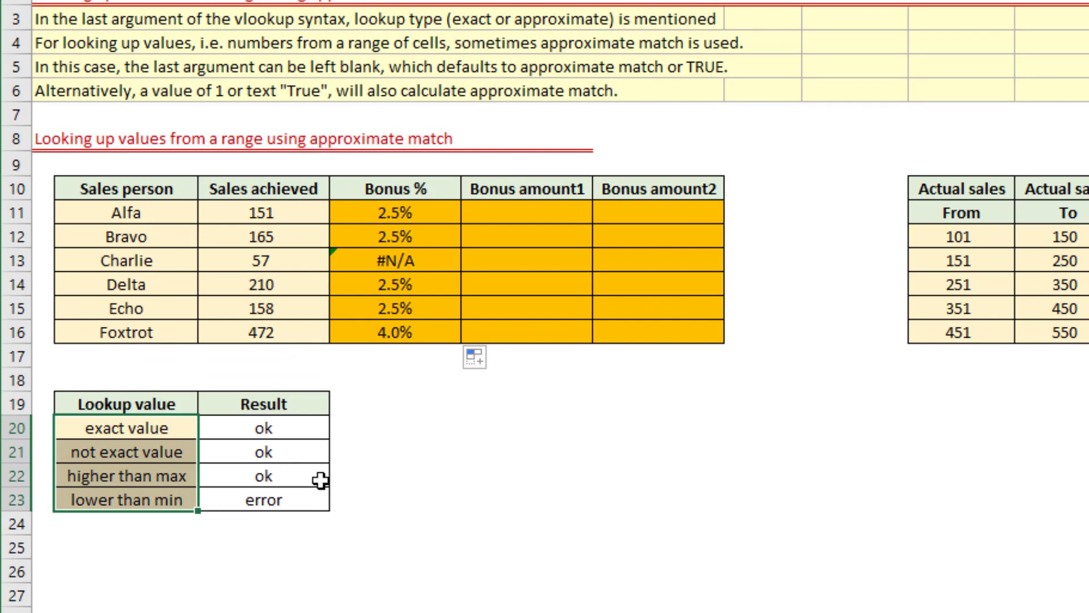
Enter the test lookup values 251, 275, 555 and 55 in D20:D23 beside the four lookup cases.
key(Right)
key(Right)
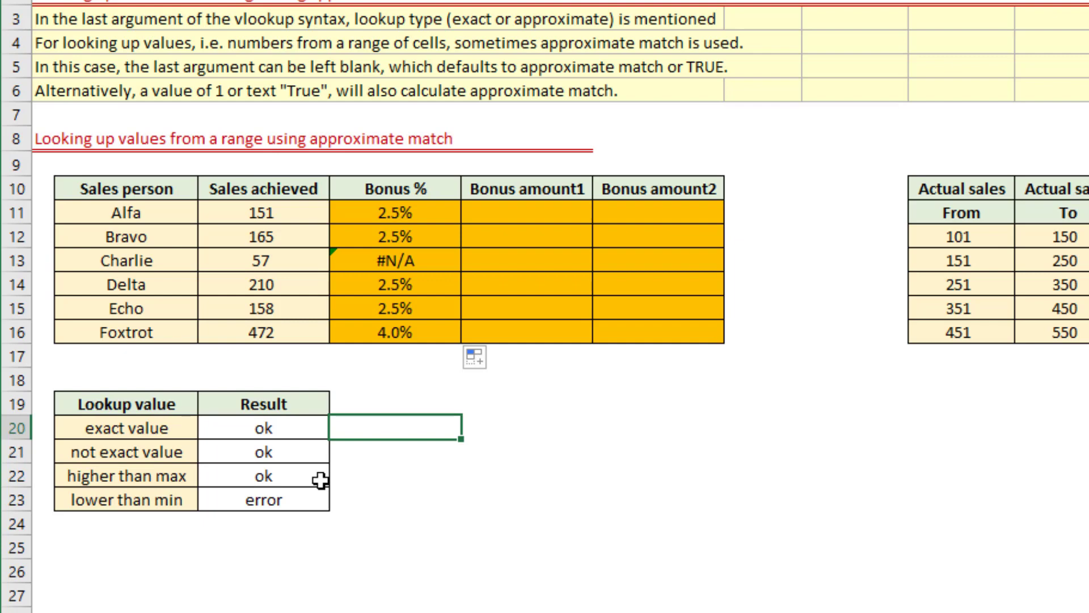
text(251)
key(Return)
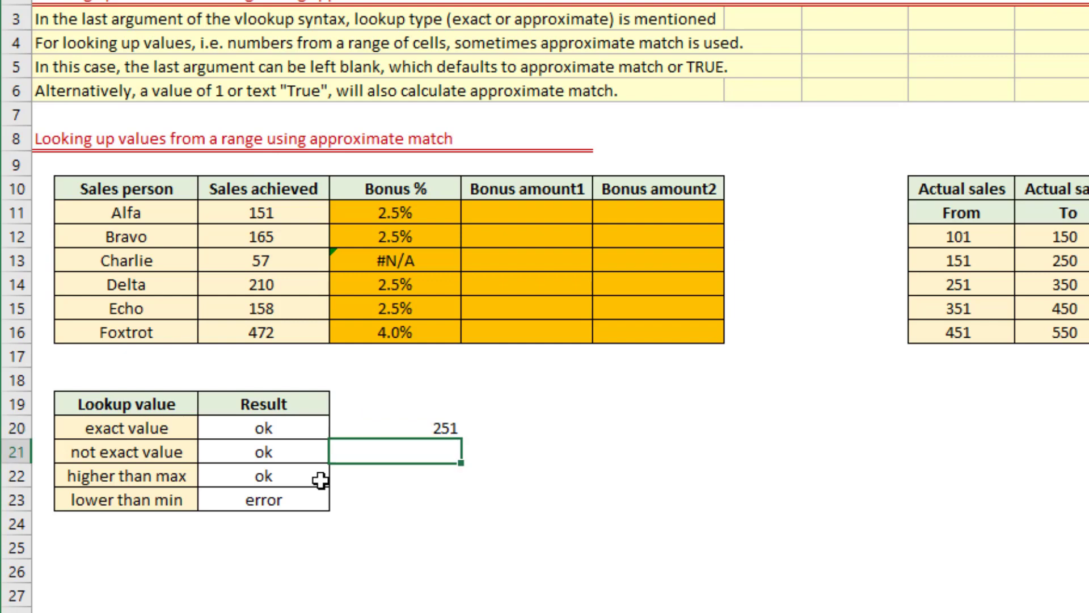
text(275)
key(Return)
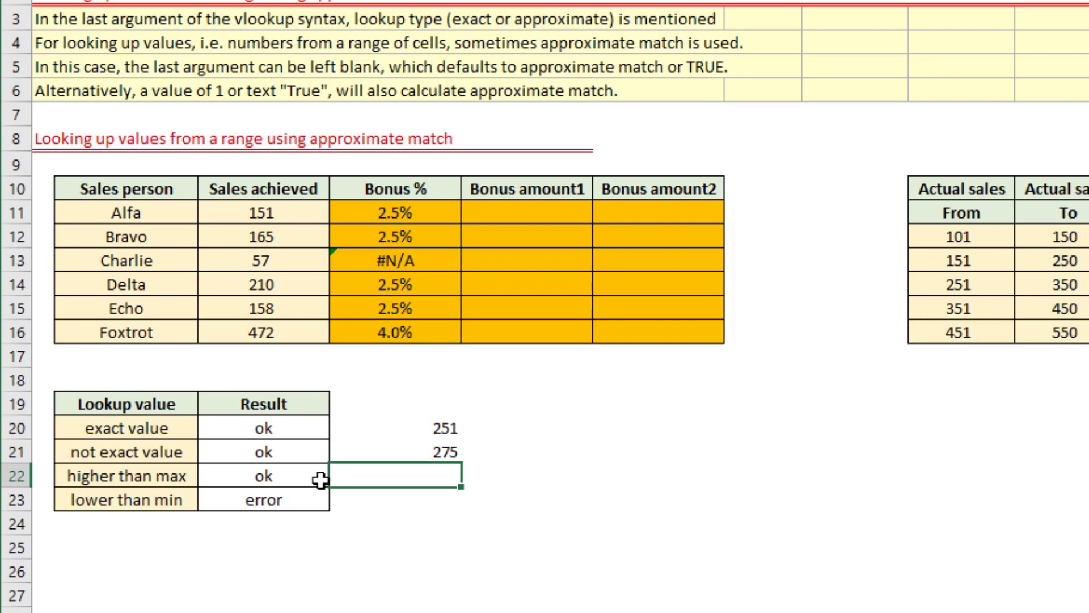
text(555)
key(Return)
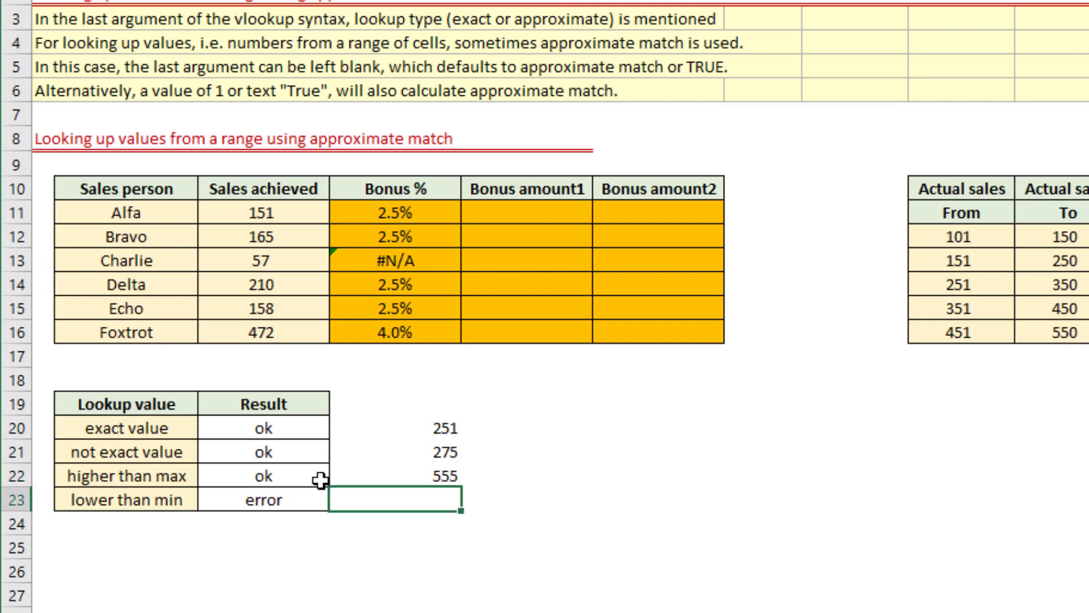
text(55)
key(Return)
key(Up)
key(Up)
key(Up)
key(Up)
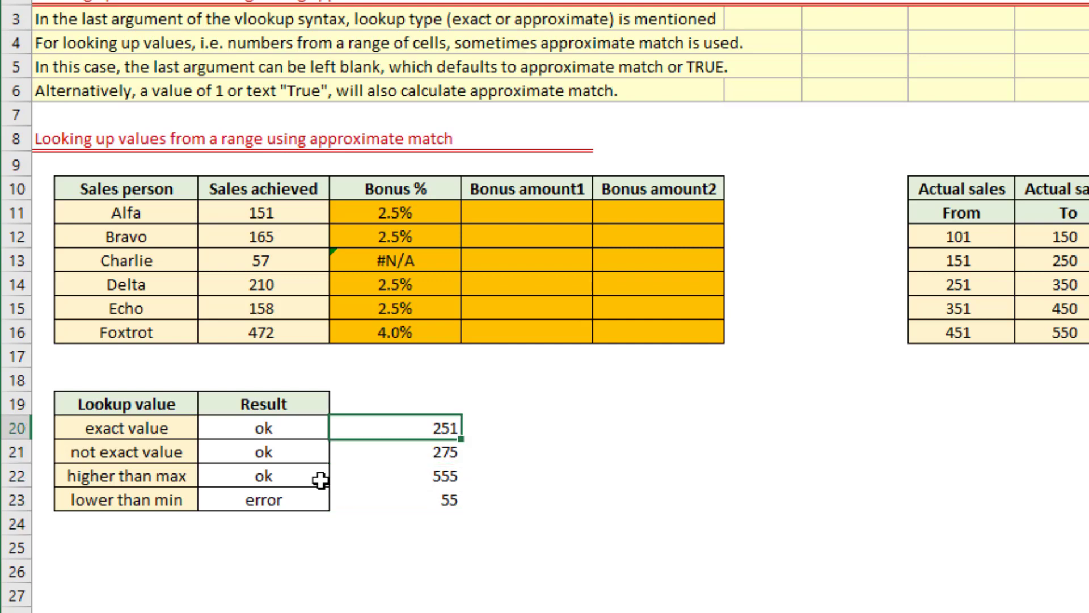
Enter the approximate match formula =VLOOKUP(D20,$I$12:$K$16,3,1) in E20.
key(Right)
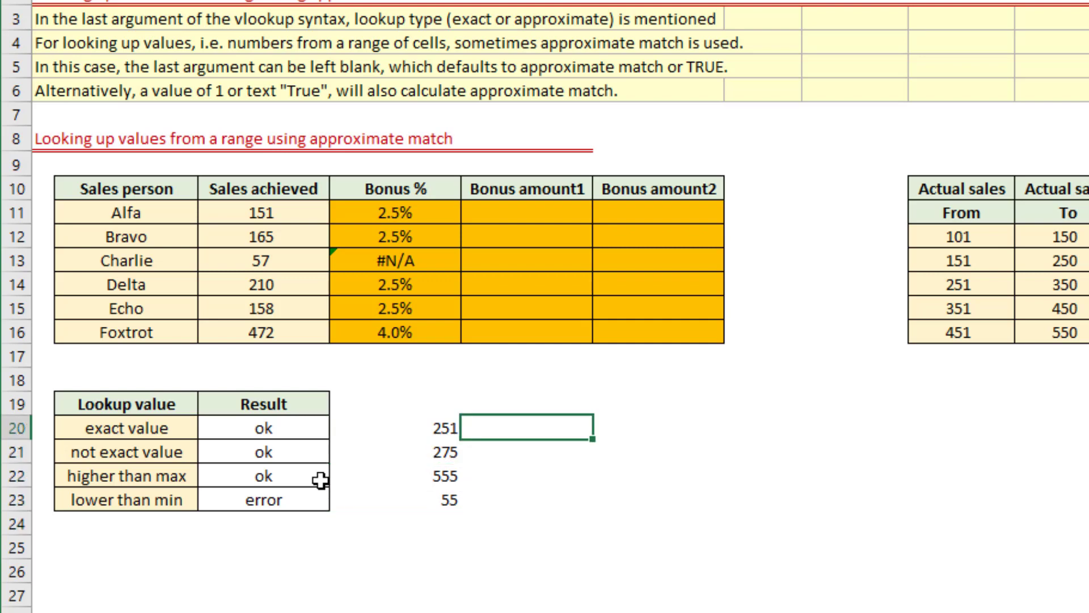
text(=vl)
key(Tab)
key(Left)
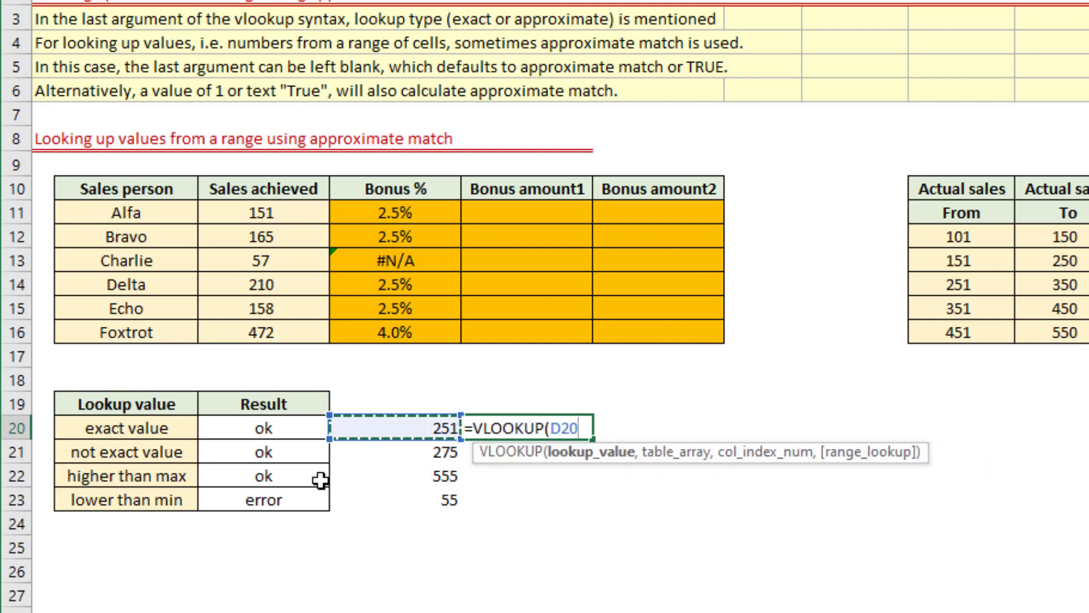
text(,)
key(Right)
key(Right)
key(Right)
key(Right)
key(Up)
key(Up)
key(Up)
key(Up)
key(Up)
key(Up)
key(Up)
key(Up)
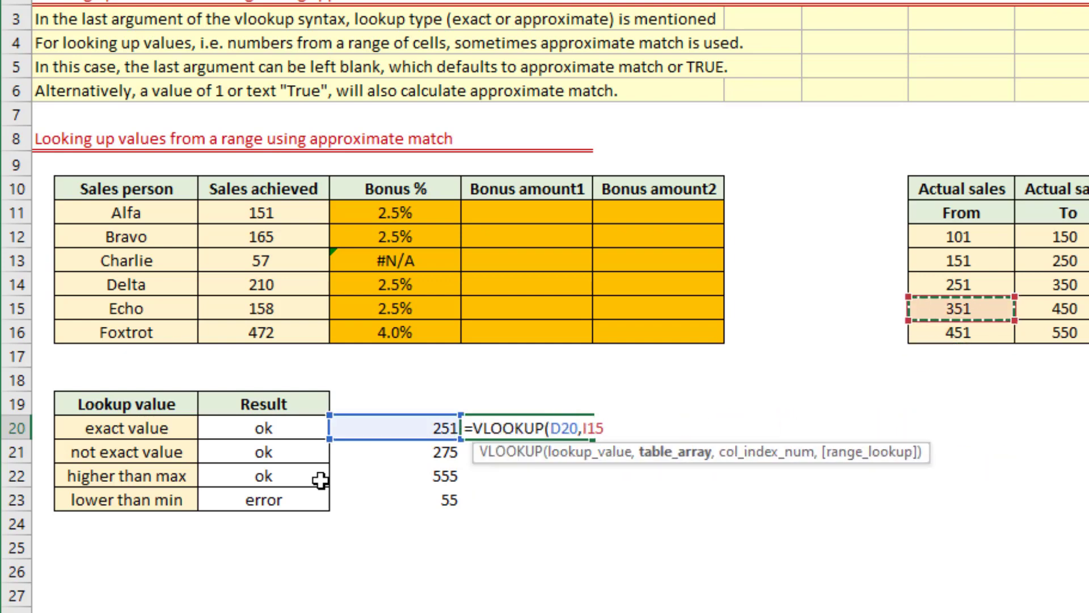
key(shift+Down)
key(shift+Down)
key(shift+Down)
key(shift+Down)
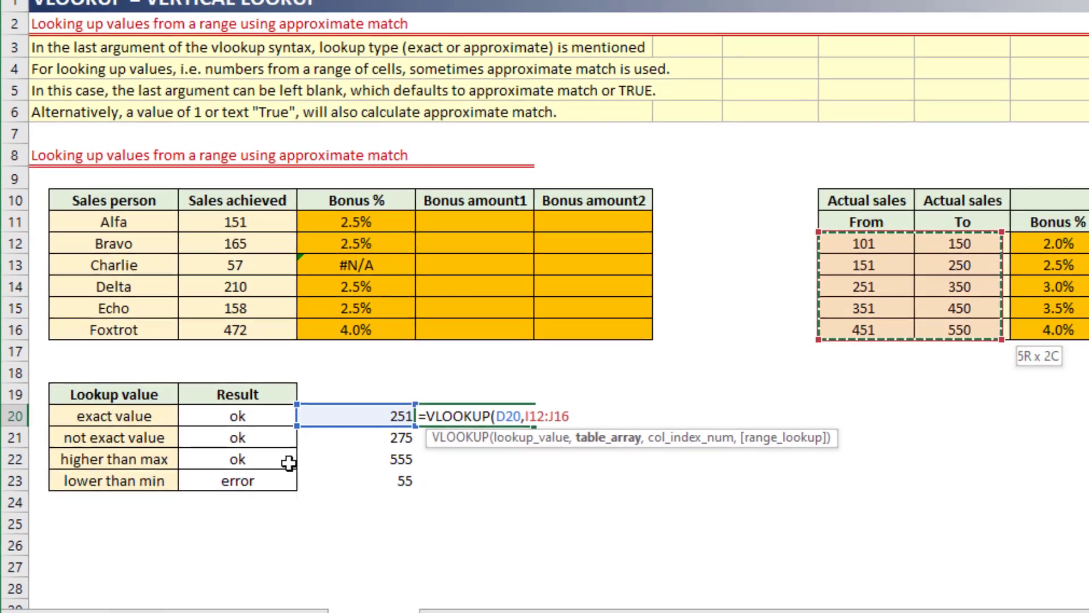
key(shift+Right)
key(shift+Right)
key(F4)
text(,)
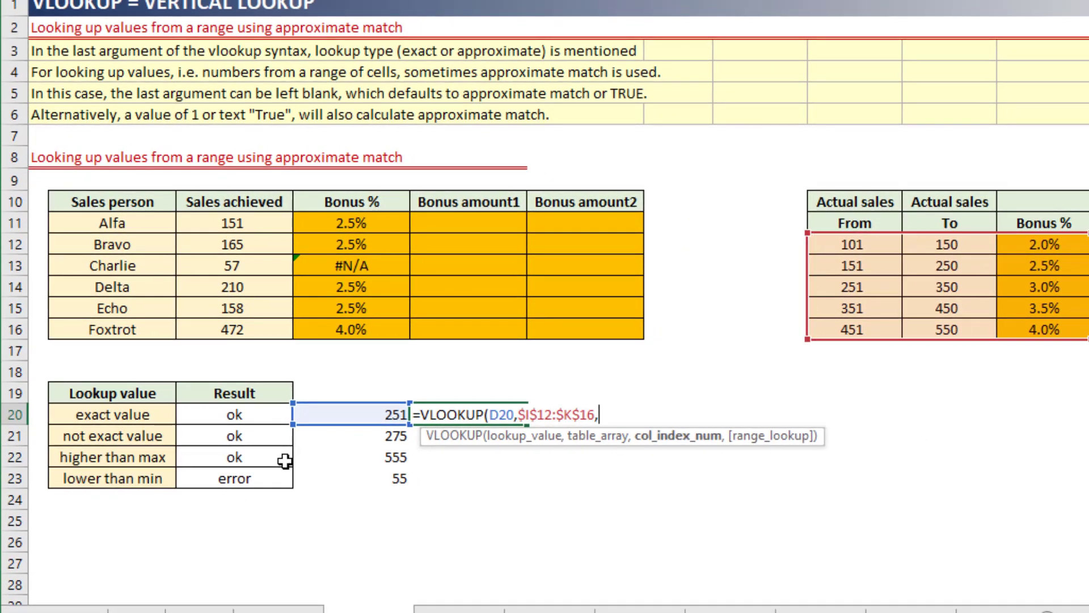
text(3,1)
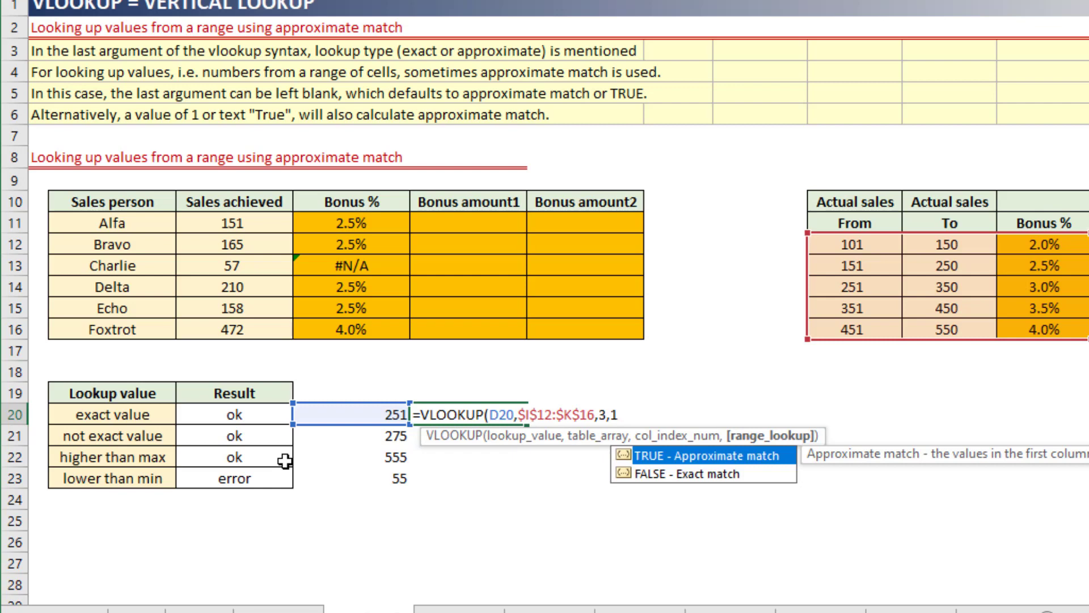
text())
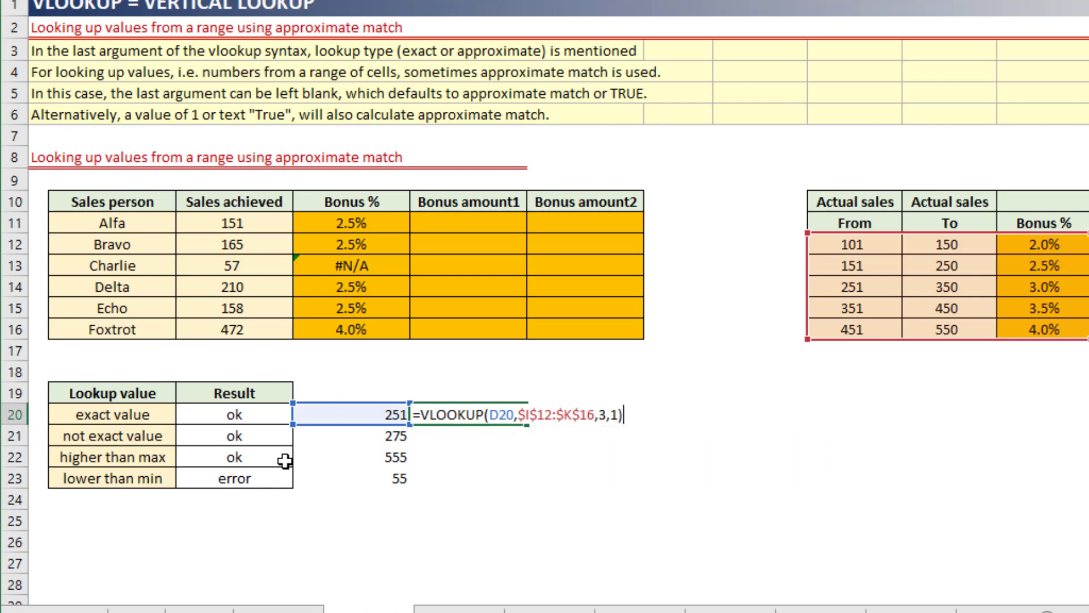
key(Return)
key(Up)
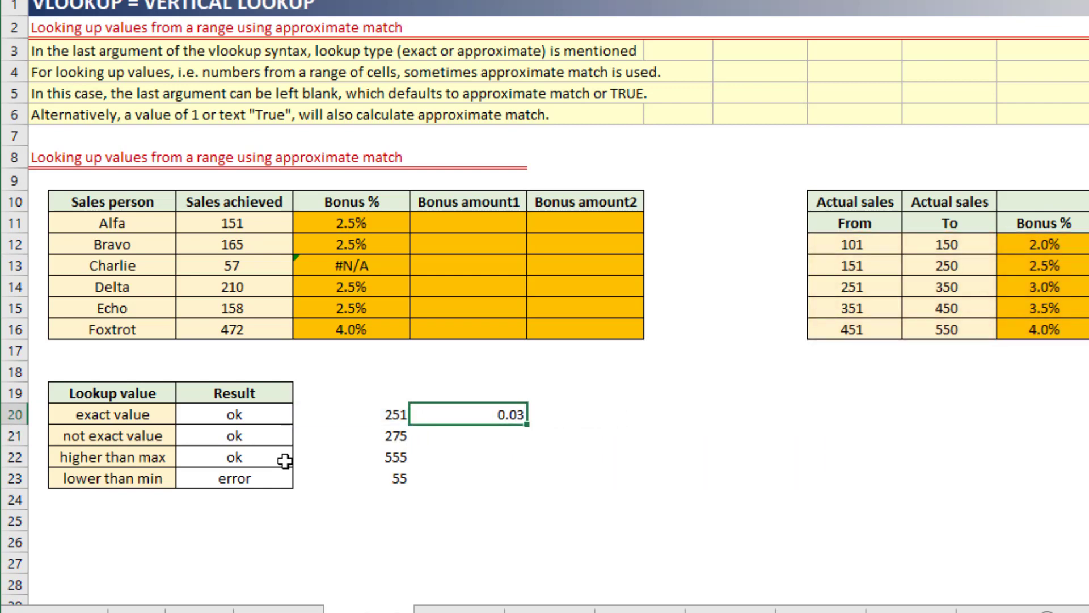
Format E20 as a percentage with one decimal place and fill its formula down to E21.
key(ctrl+shift+5)
key(ctrl+1)
key(Tab)
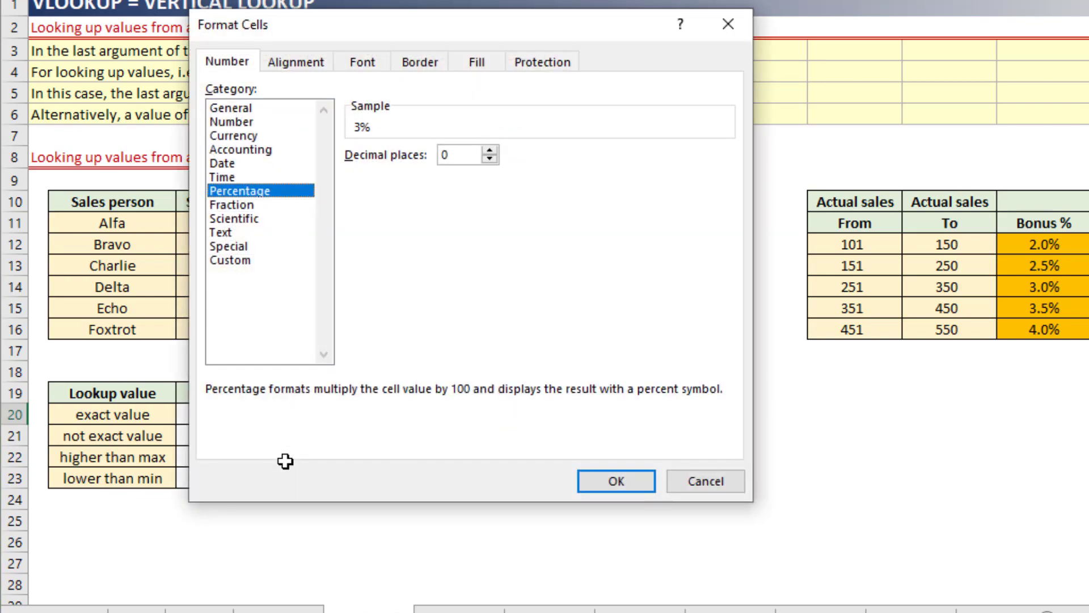
key(Up)
key(Return)
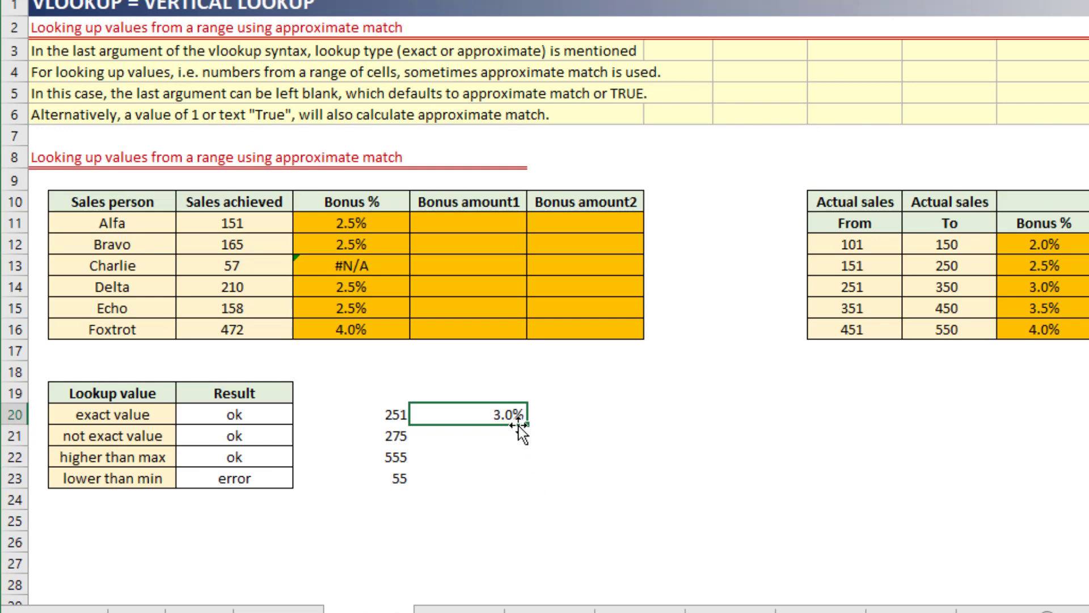
drag(526, 425, 527, 445)
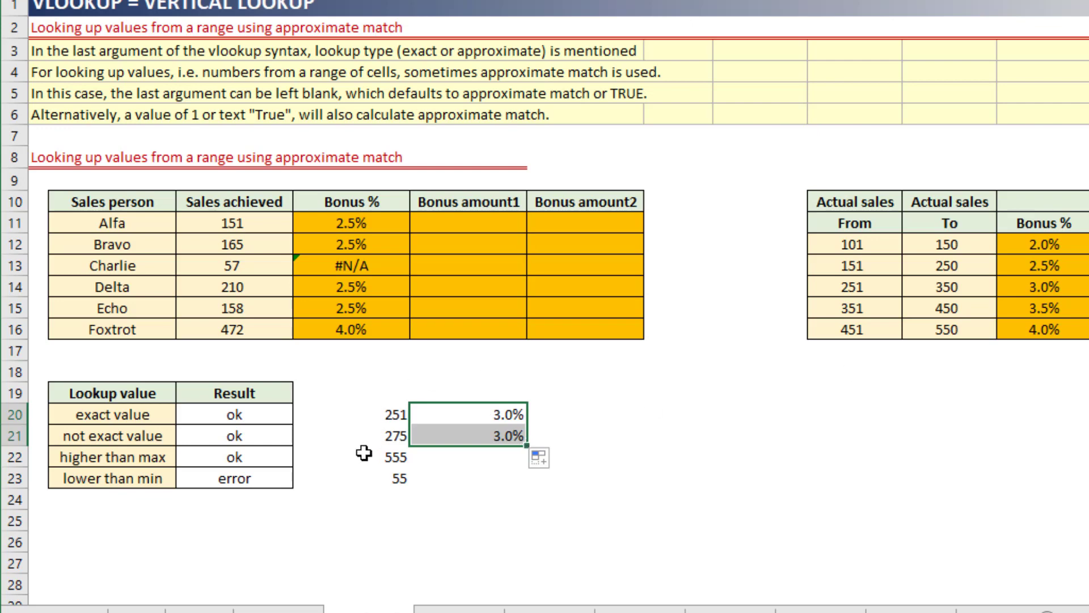
Compare the test values 251 and 275 with the From values in the bonus table to trace which bracket each one matches.
click(380, 438)
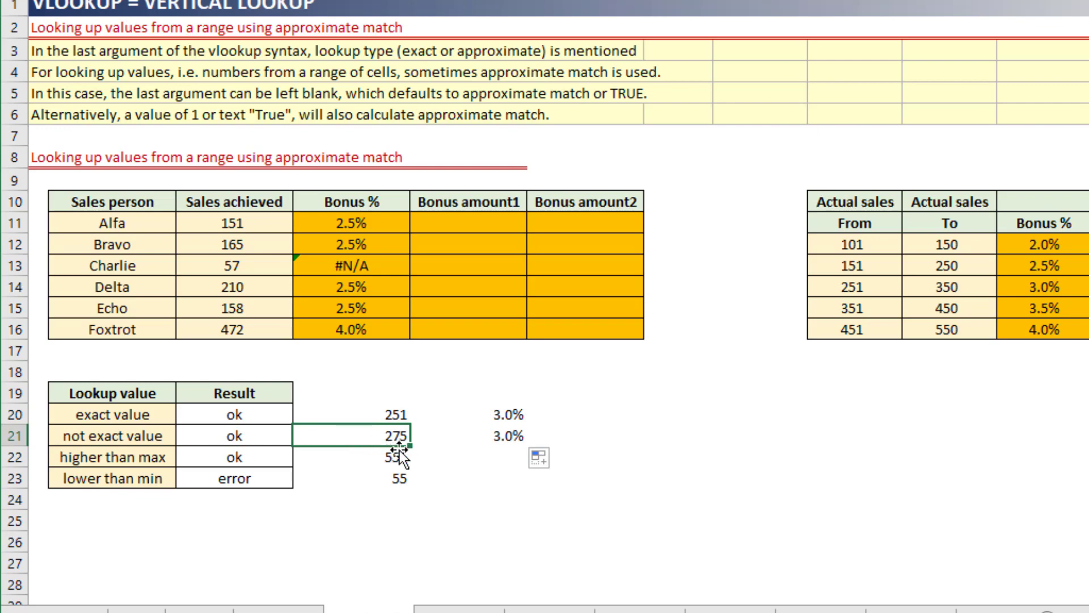
click(872, 246)
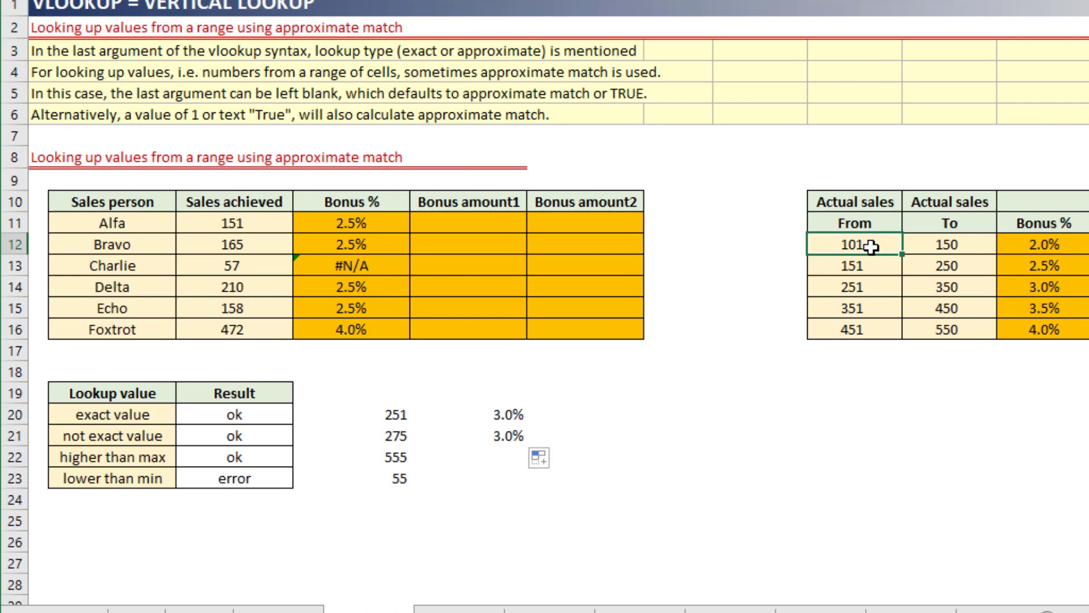
click(880, 267)
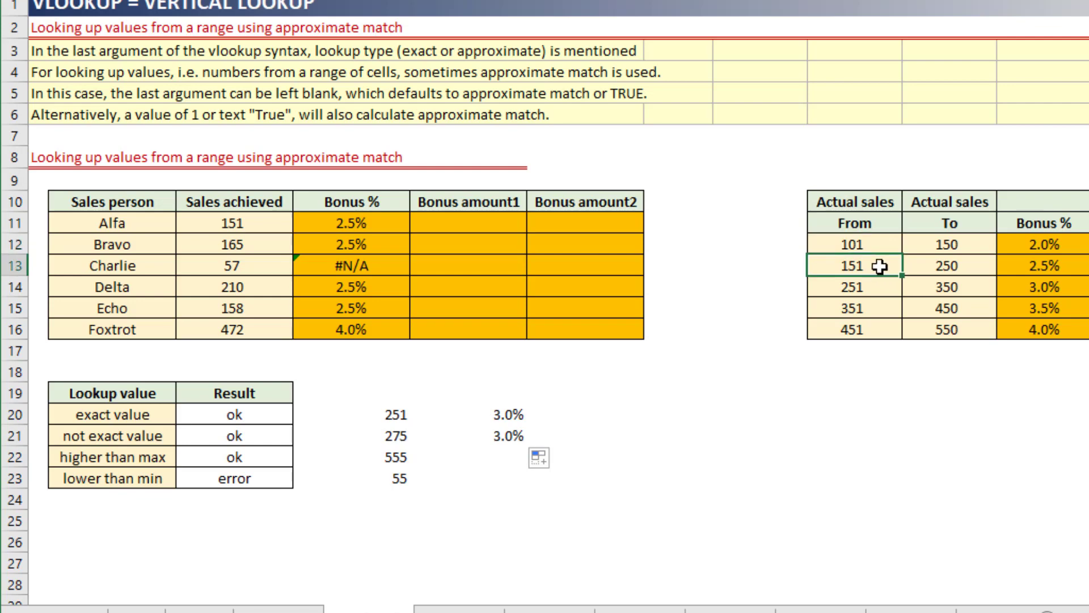
click(398, 416)
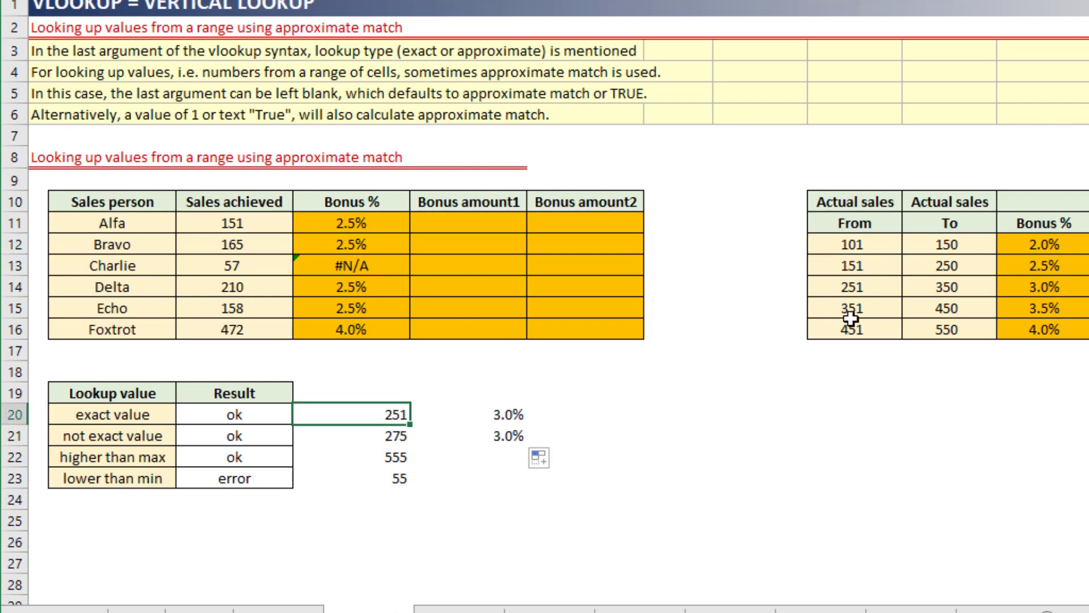
click(880, 266)
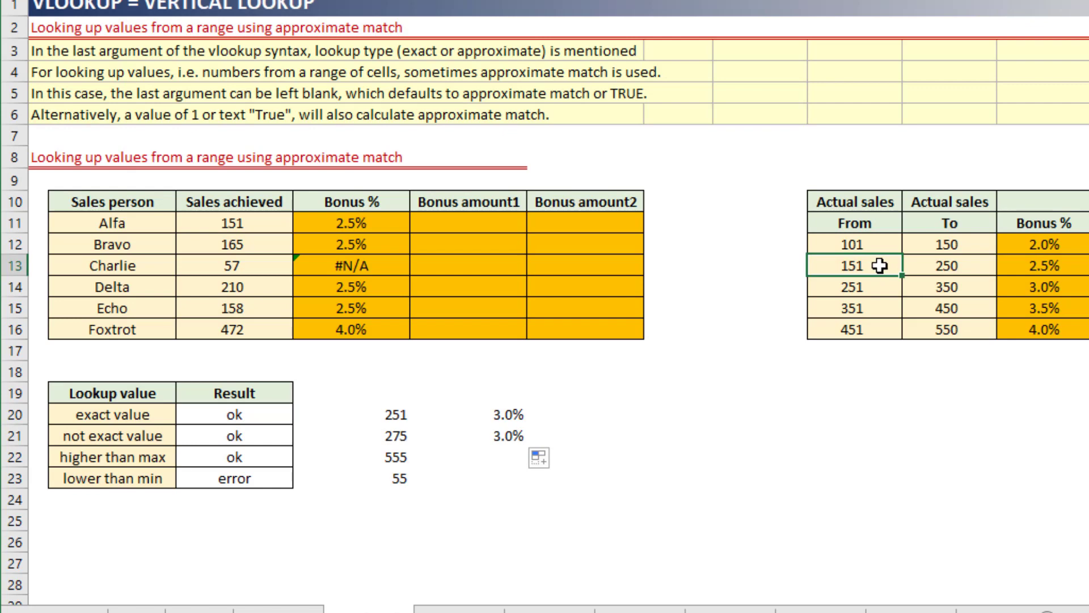
click(877, 290)
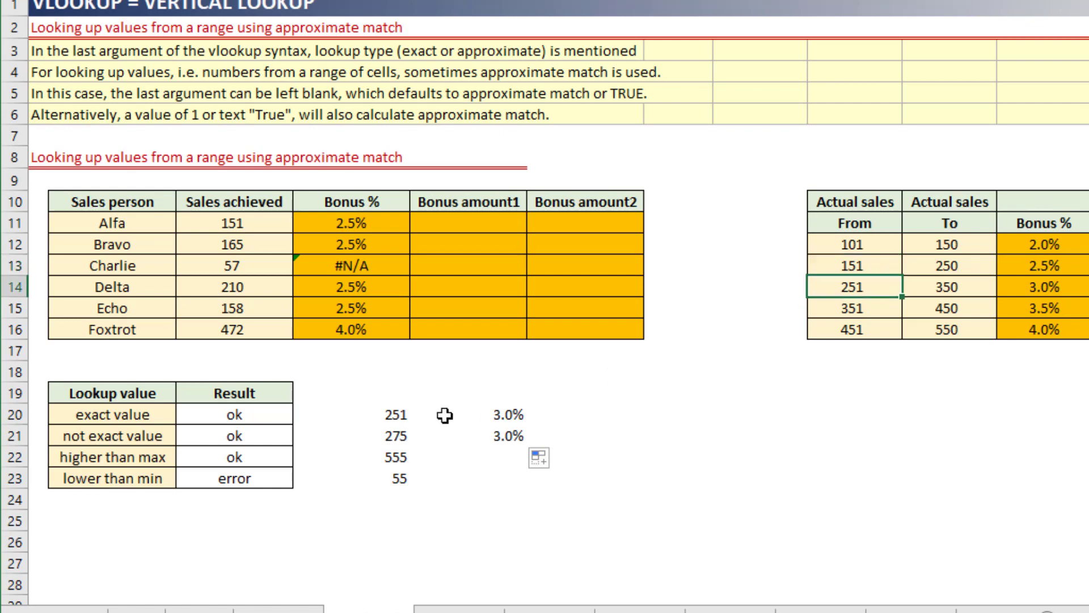
click(400, 438)
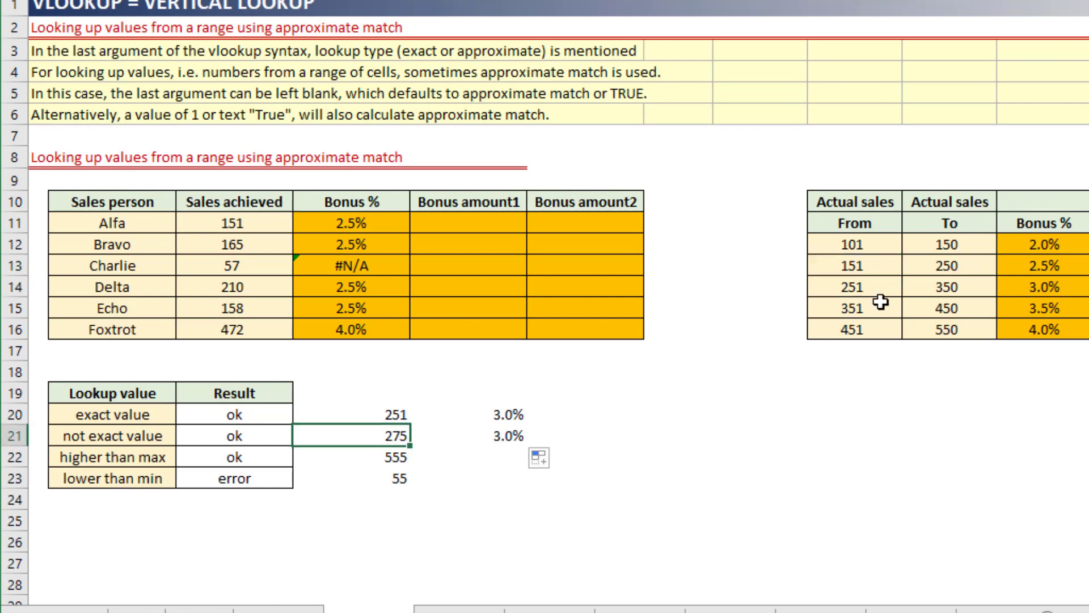
click(875, 290)
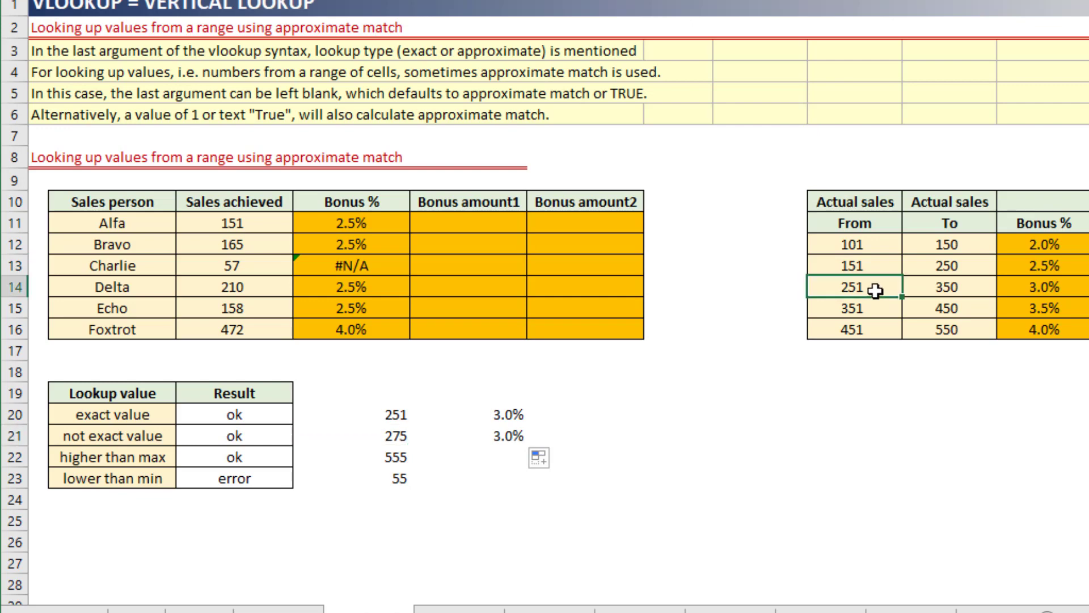
click(876, 306)
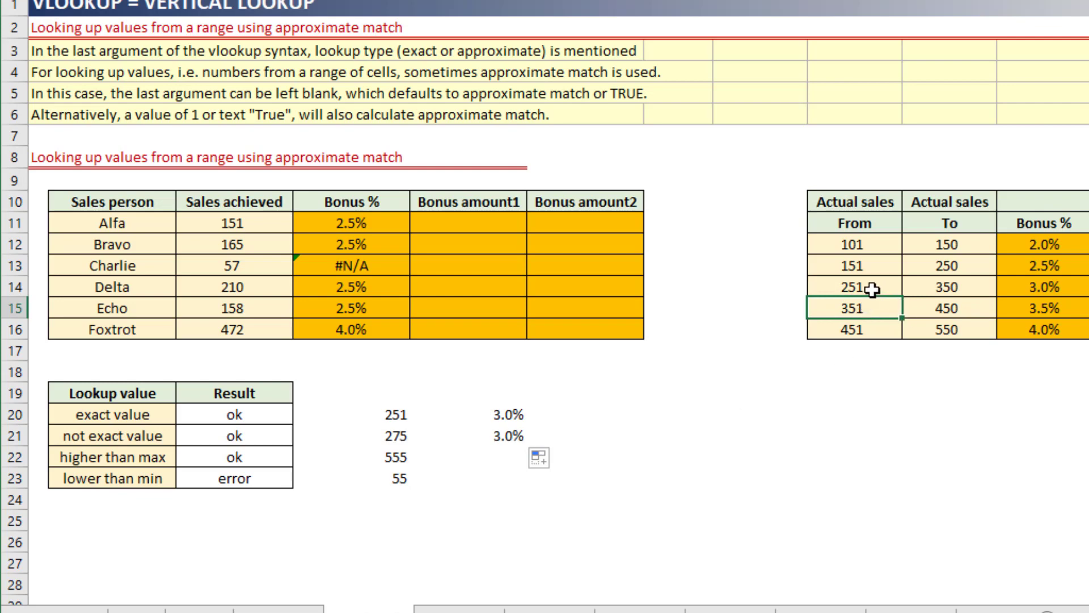
click(873, 290)
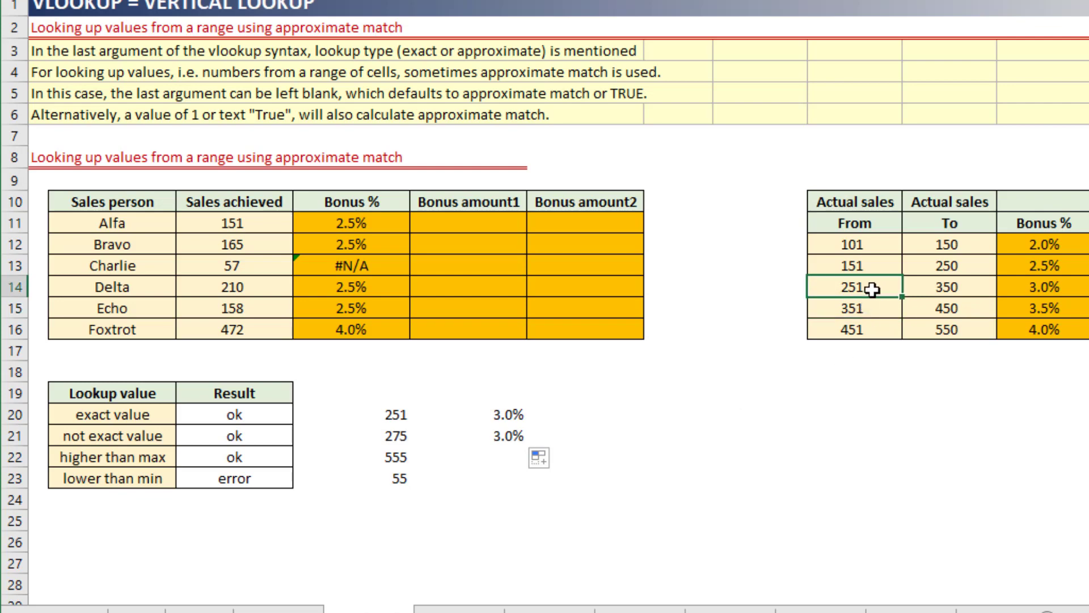
click(1033, 290)
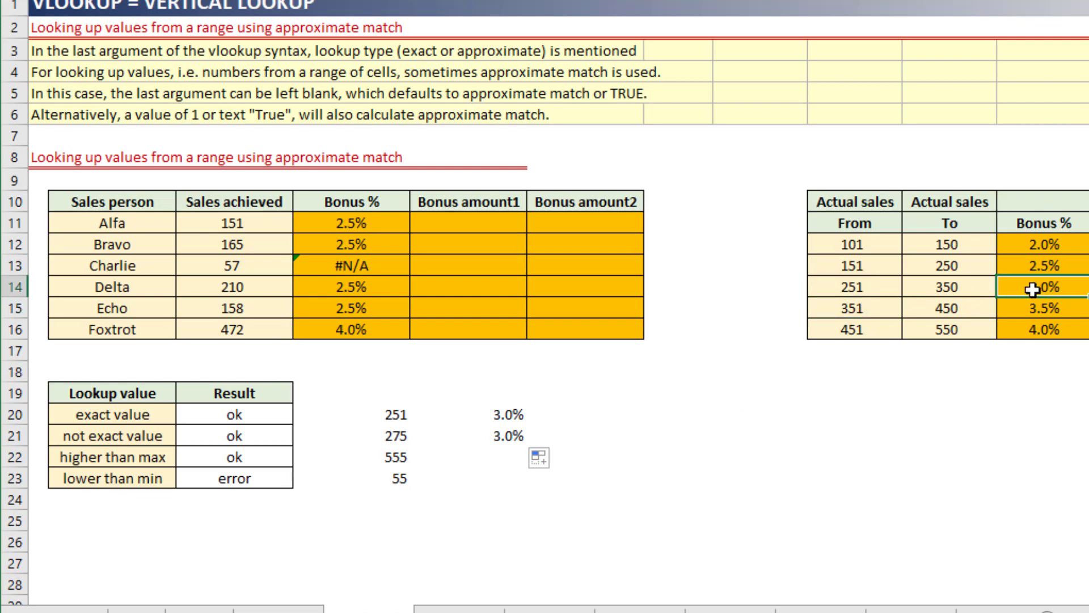
Copy the approximate match formula from E21 into E22 for the higher-than-max lookup value.
click(470, 438)
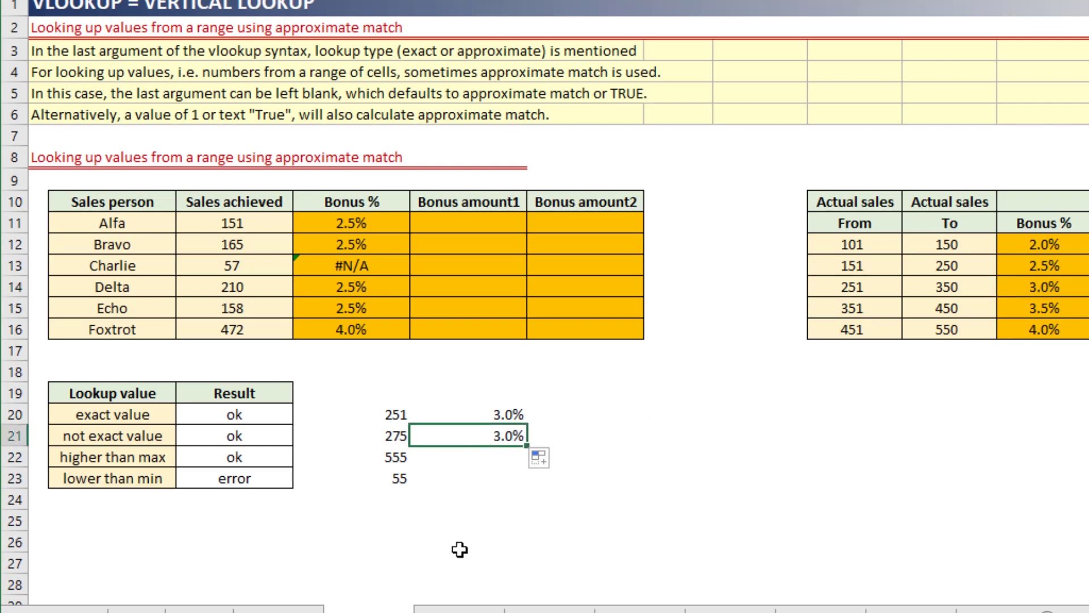
key(ctrl+c)
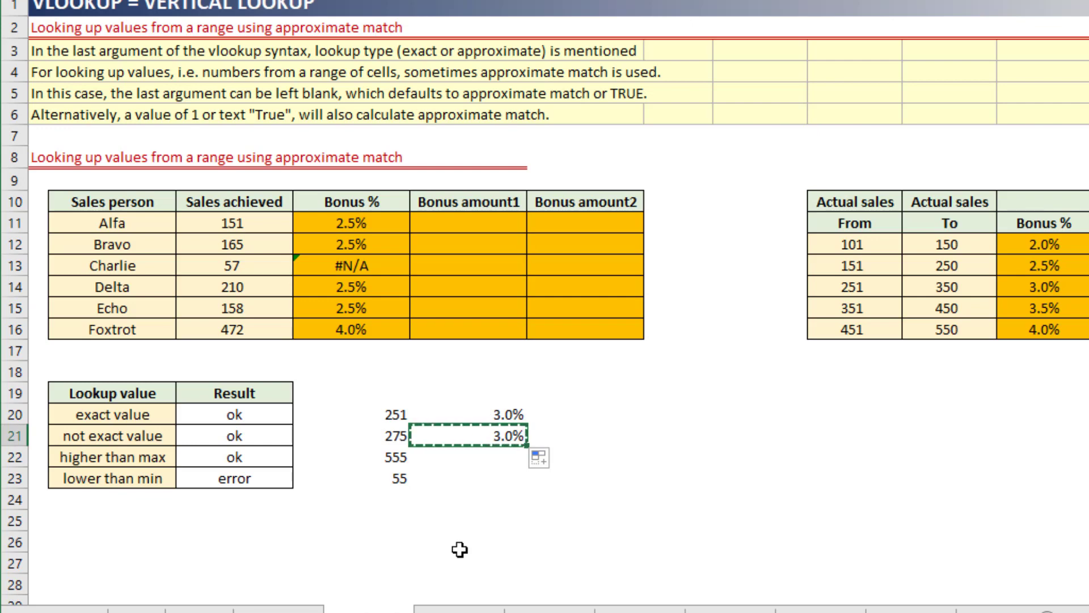
key(Down)
key(Return)
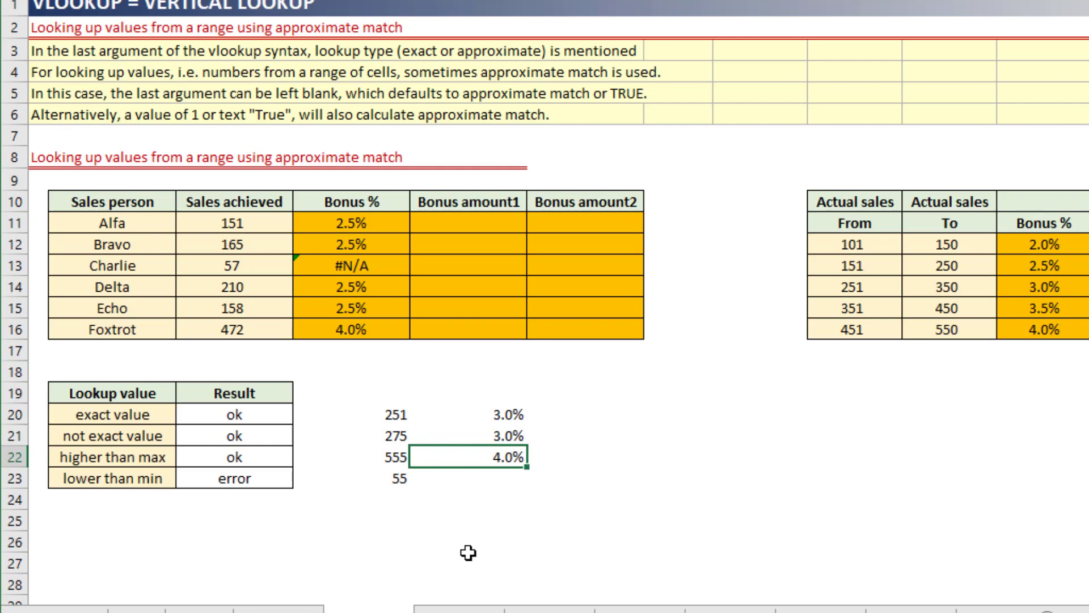
Compare the test value 555 with the last From value in the bonus table and its Bonus %.
click(393, 457)
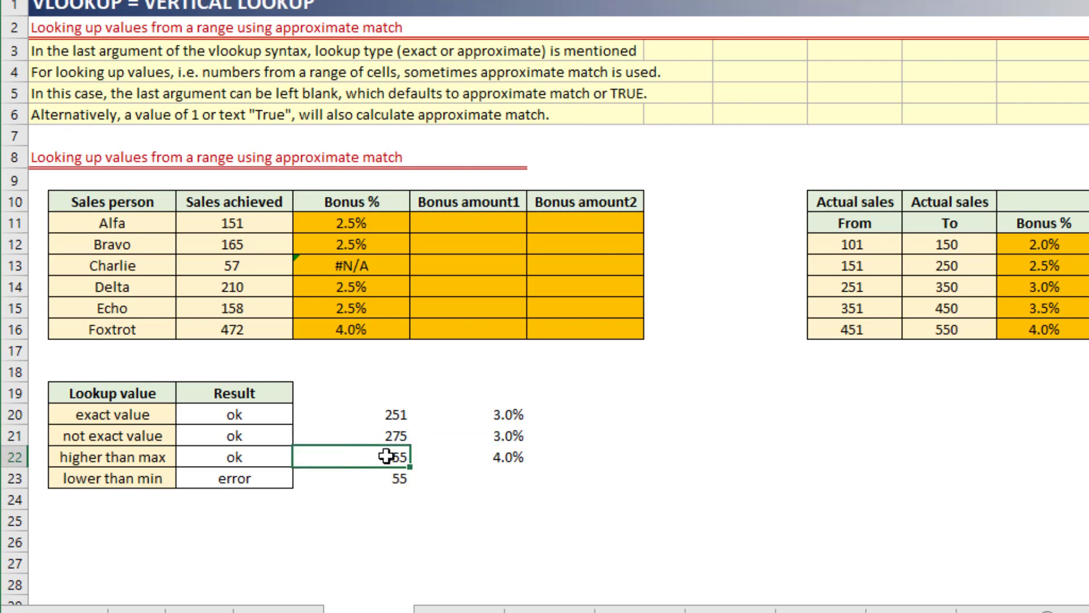
click(871, 333)
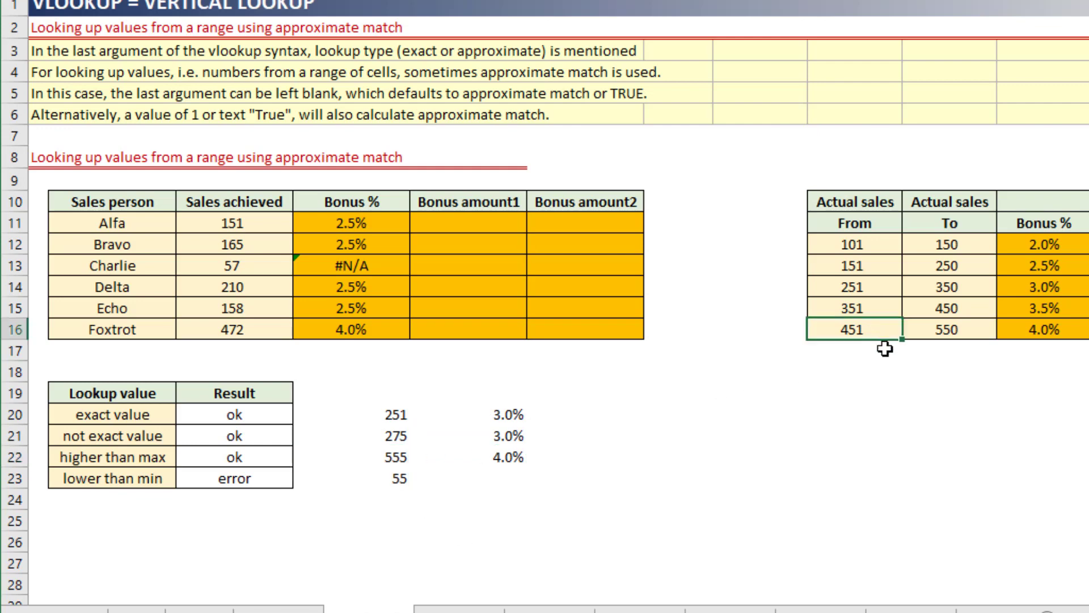
click(869, 352)
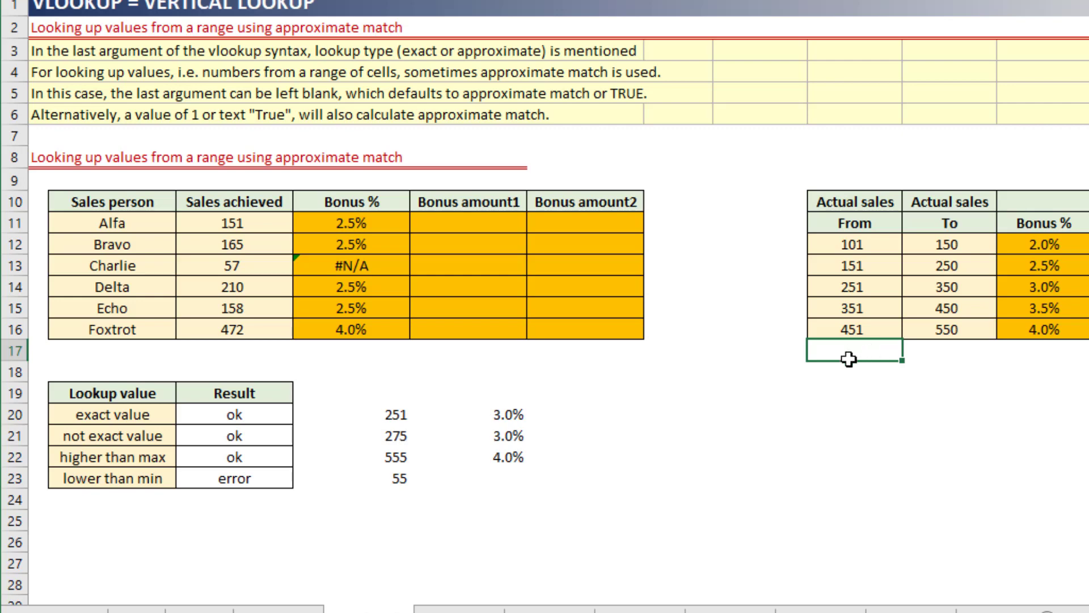
click(879, 328)
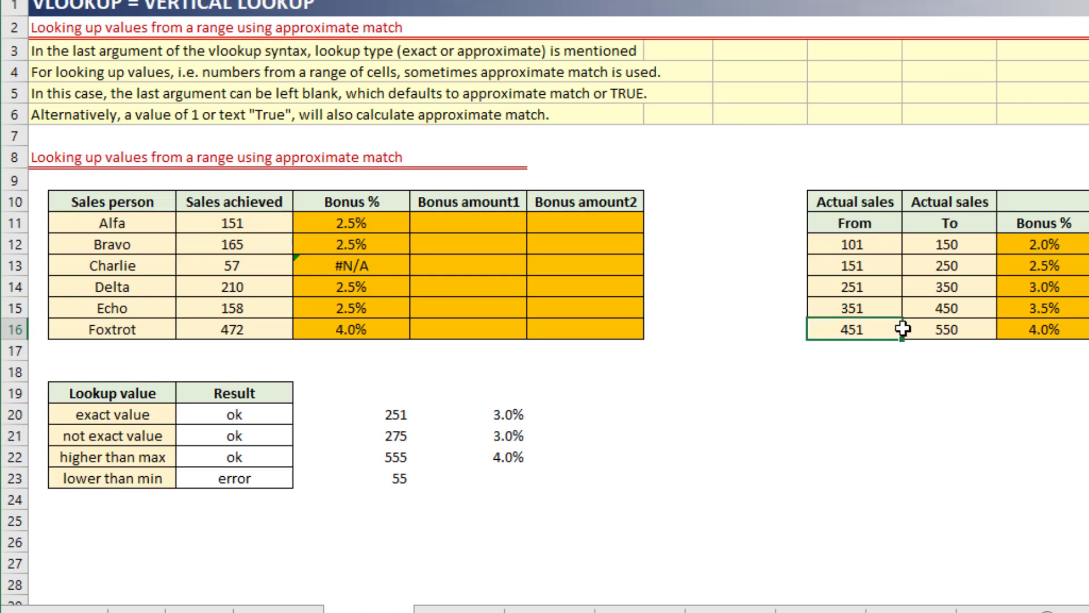
click(1011, 330)
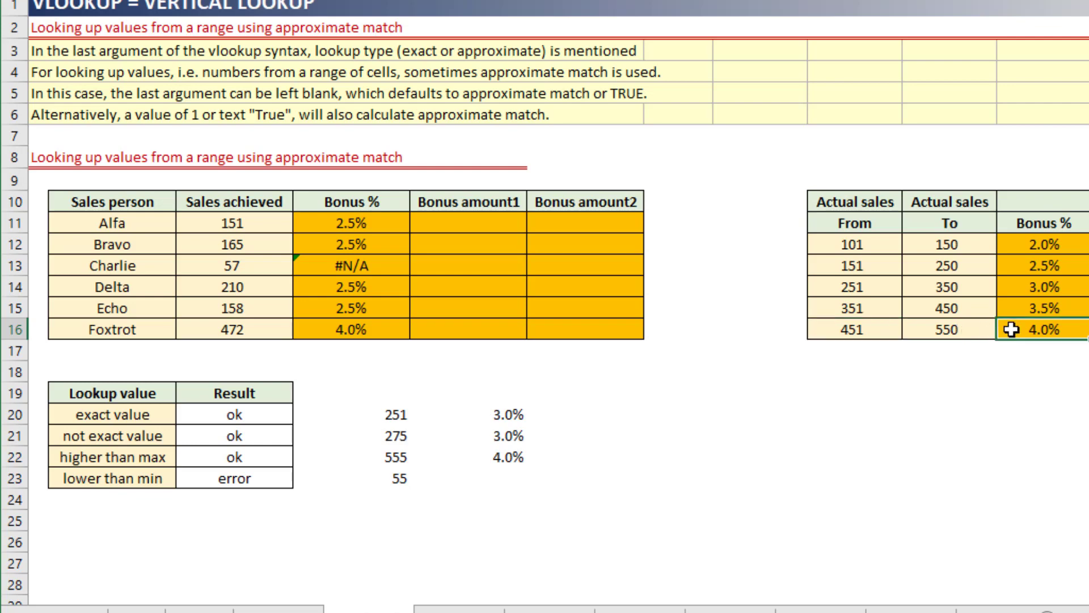
Copy the approximate match formula from E22 into E23 for the lower-than-min lookup value.
click(483, 480)
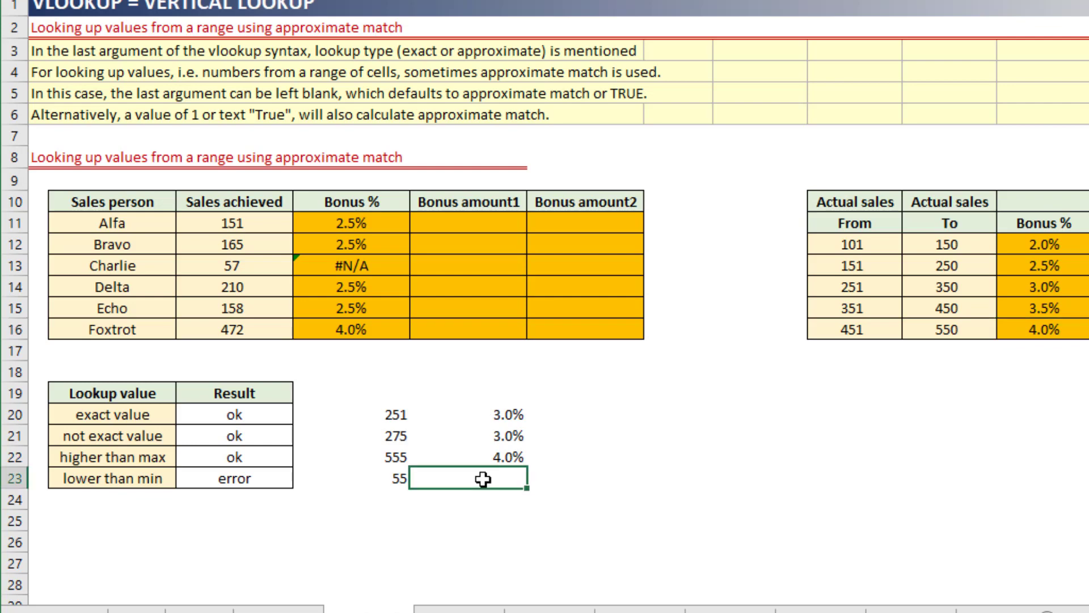
click(389, 477)
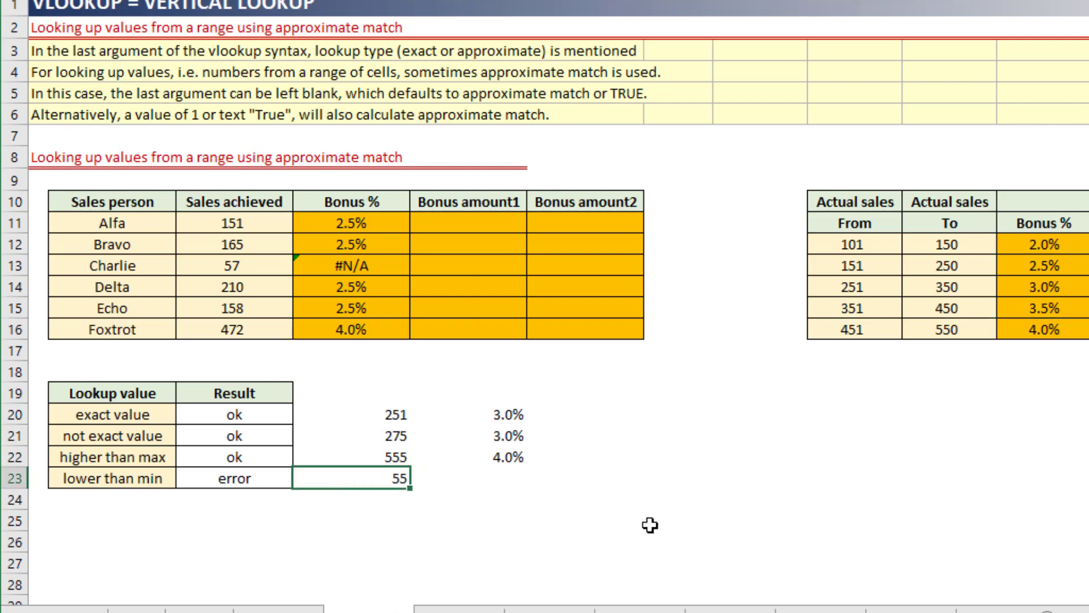
key(Up)
key(Right)
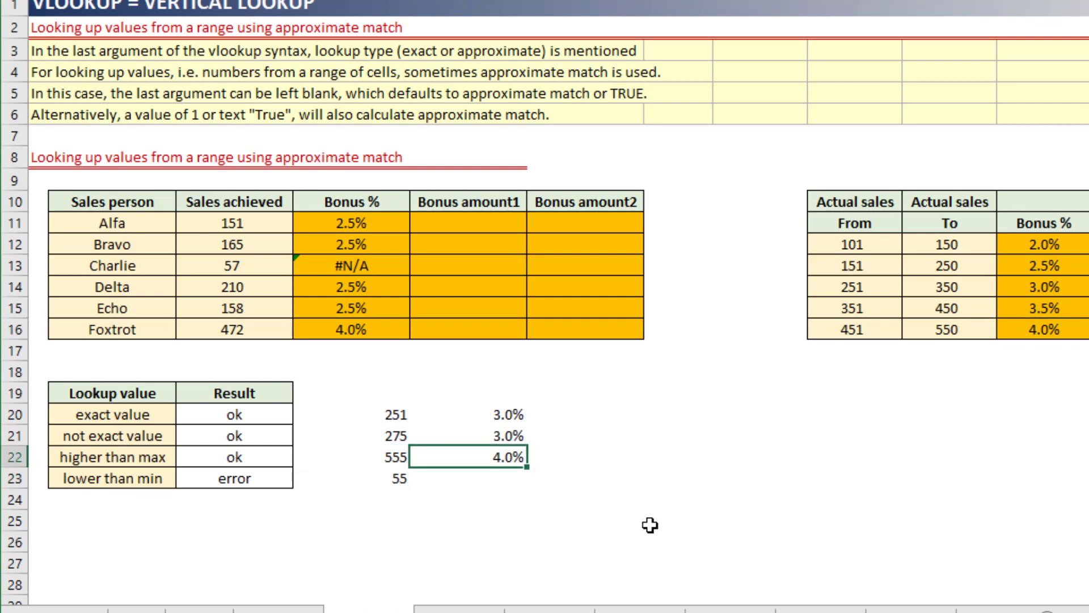
key(ctrl+c)
key(Down)
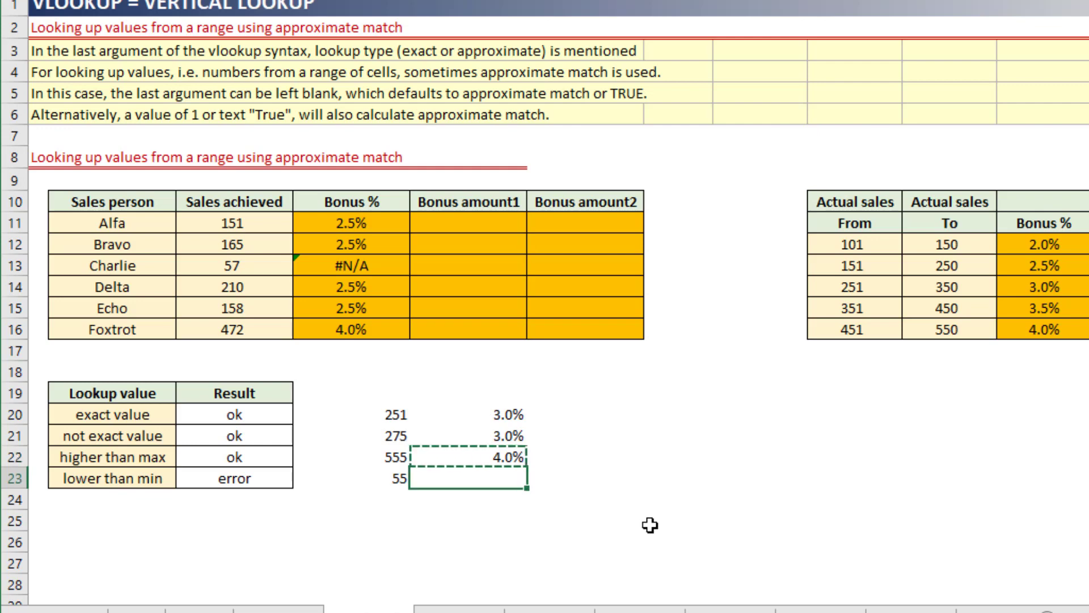
key(ctrl+v)
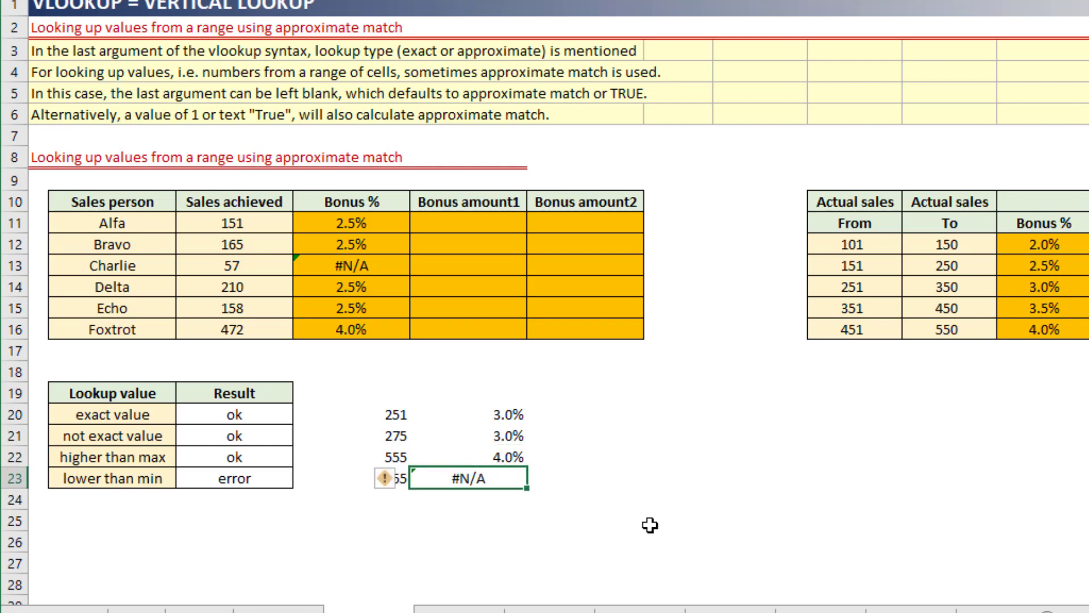
Compare the test value 55 and its result with the lowest From value and the whole From column of the bonus table.
click(553, 533)
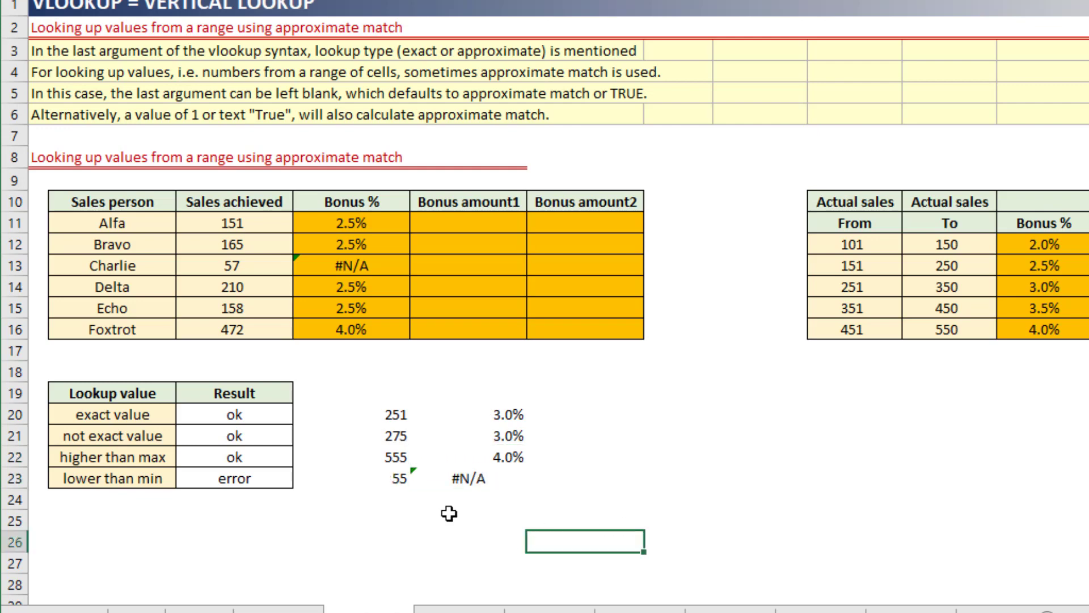
click(386, 481)
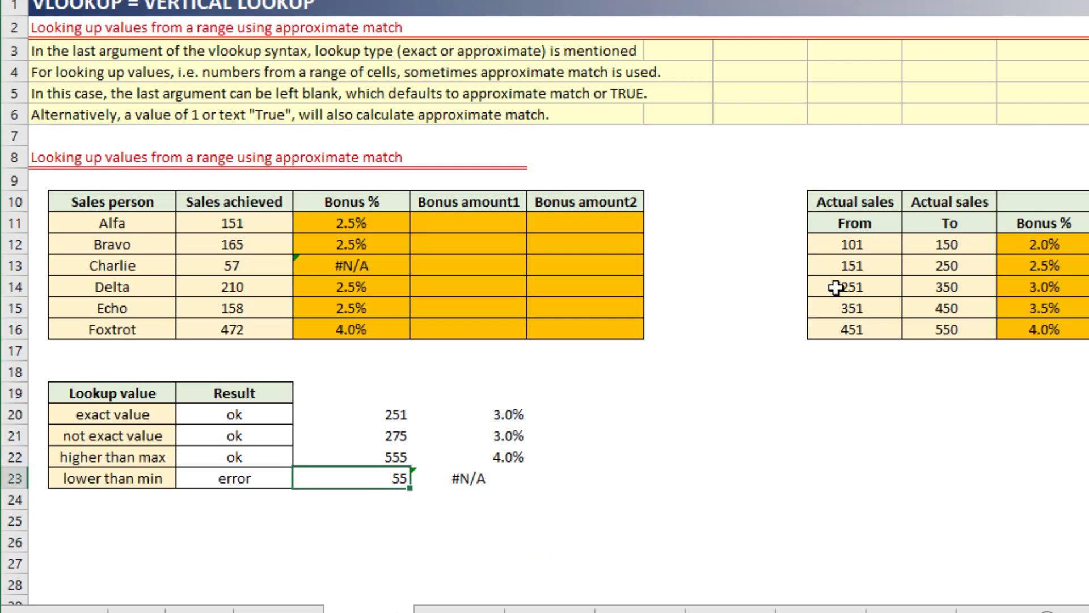
click(847, 243)
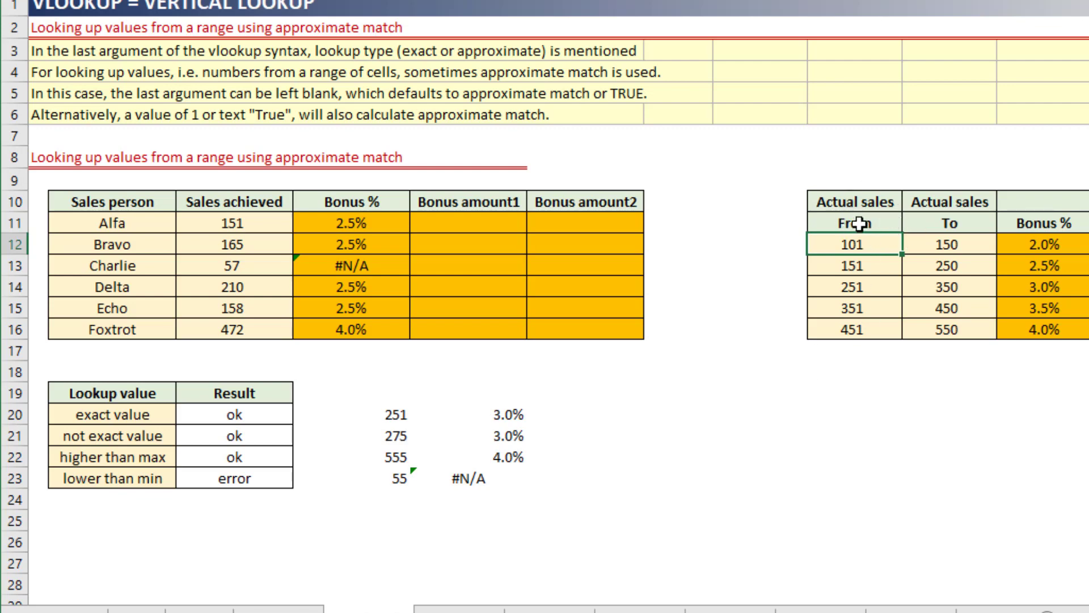
click(491, 481)
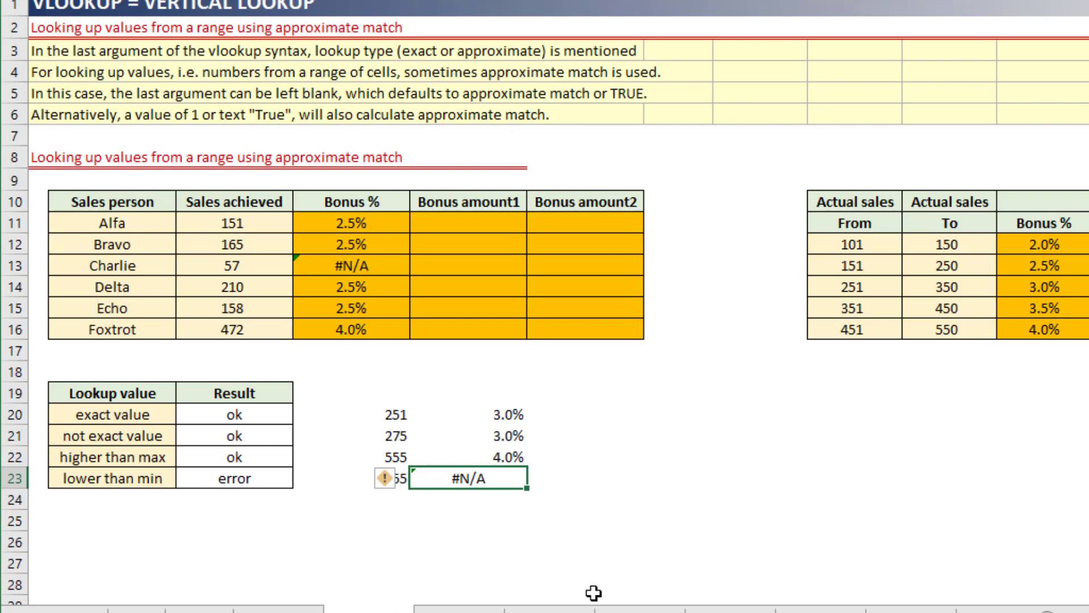
drag(855, 244, 856, 324)
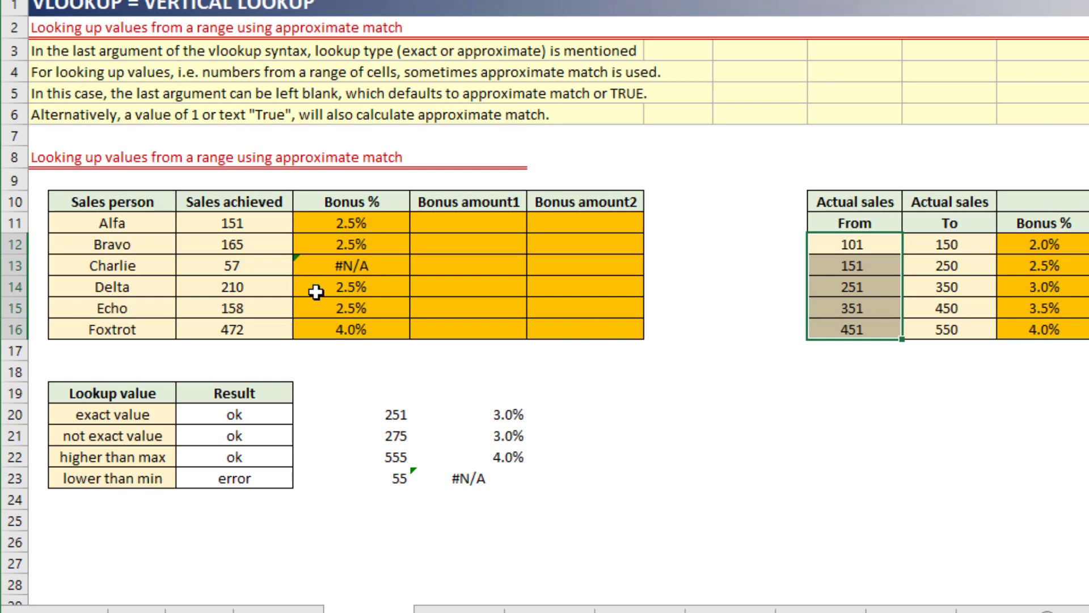
Wrap Charlie's Bonus % formula in D13 in IFERROR with 0 as the fallback: =IFERROR(VLOOKUP($C13,$I$12:$K$16,3,1),0).
click(373, 265)
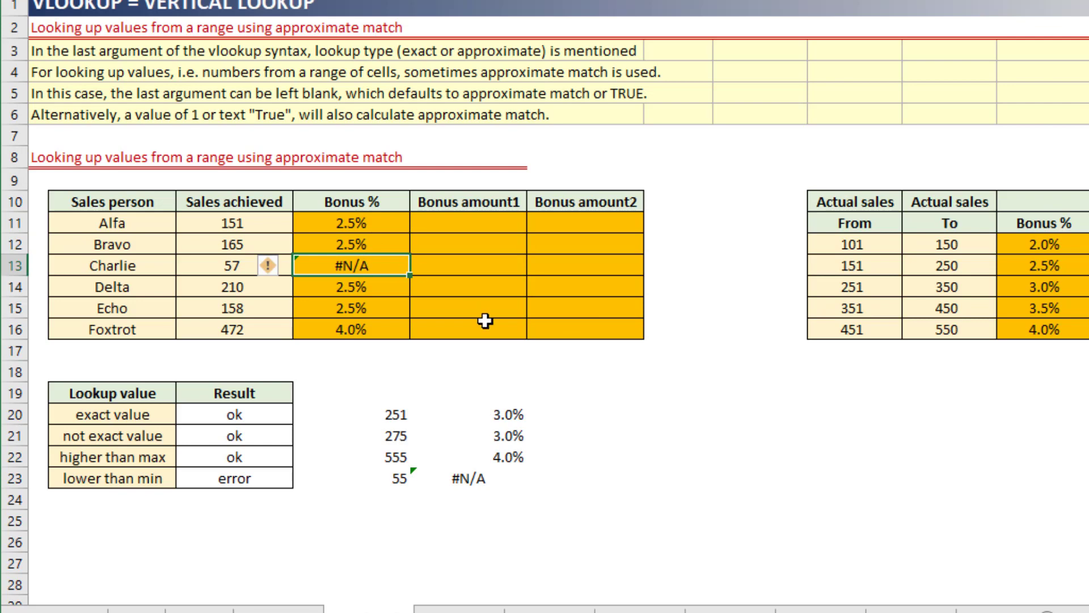
key(F2)
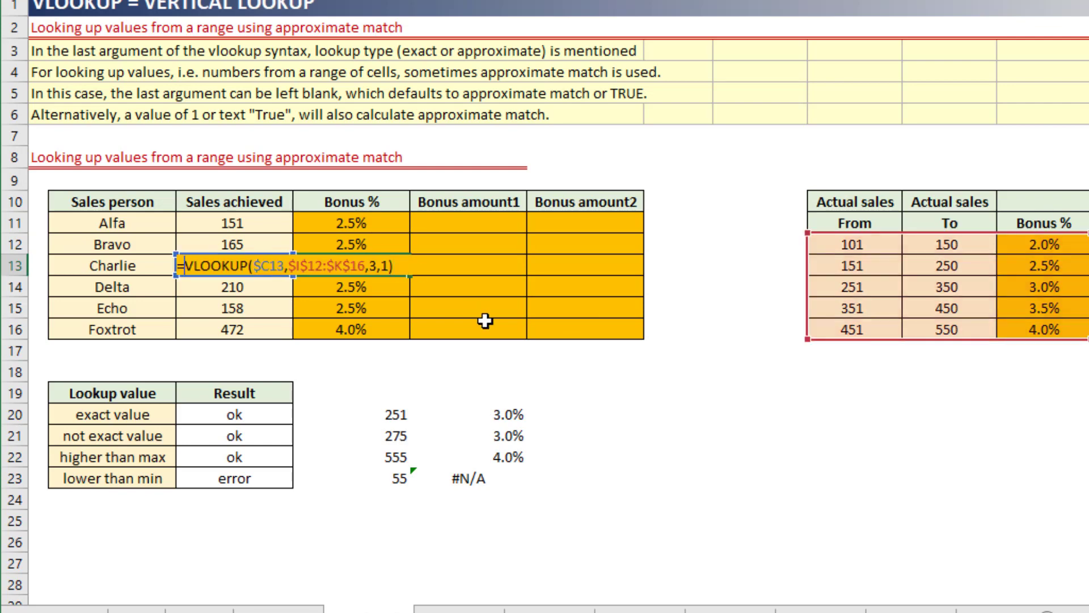
key(Home)
key(Right)
text(IF)
key(Down)
key(Tab)
key(End)
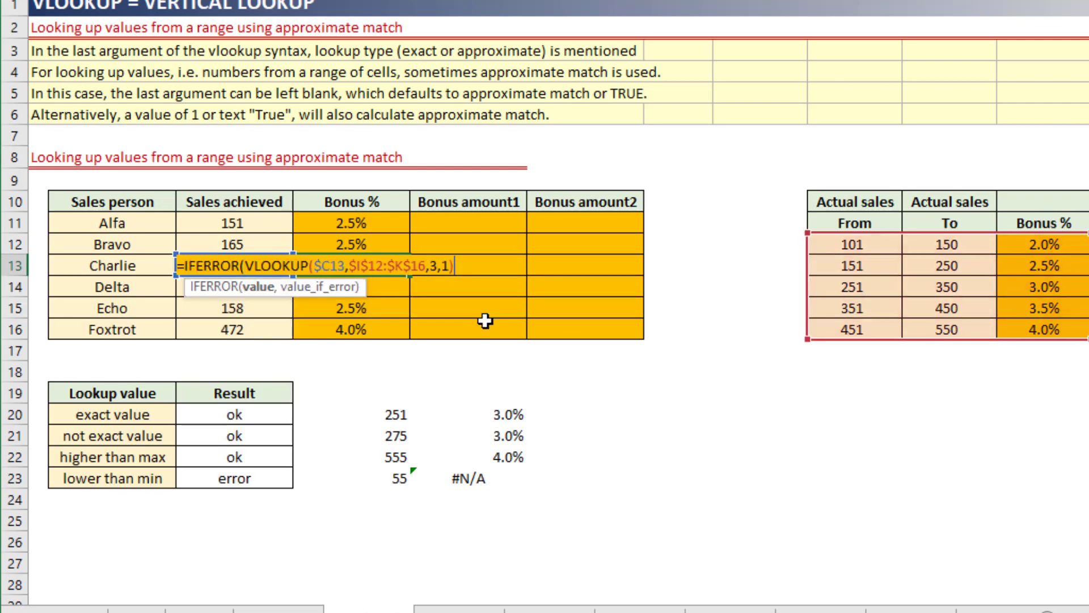
text(,0)
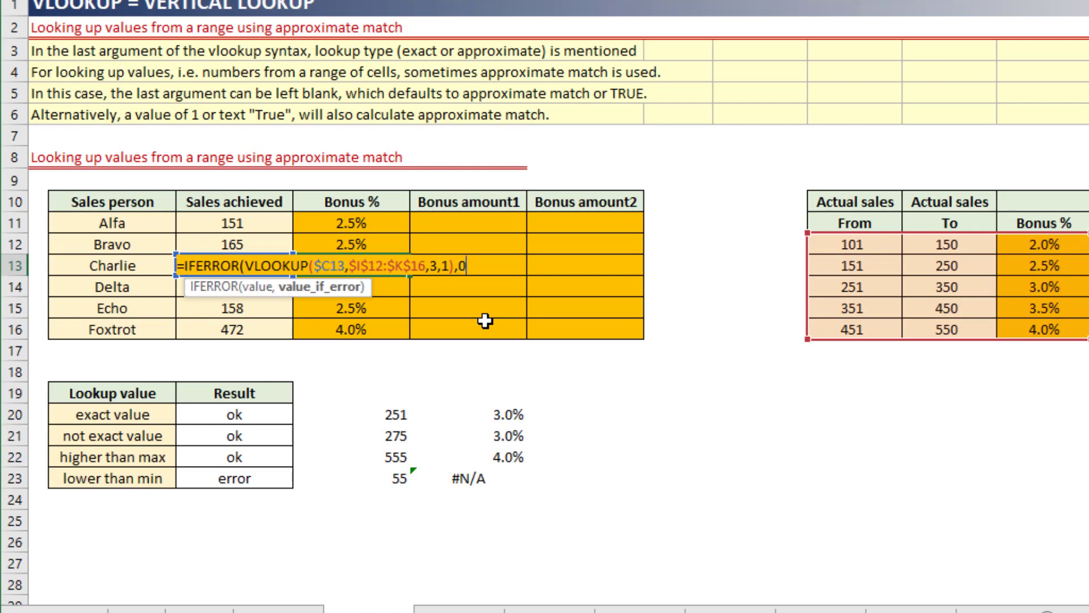
text())
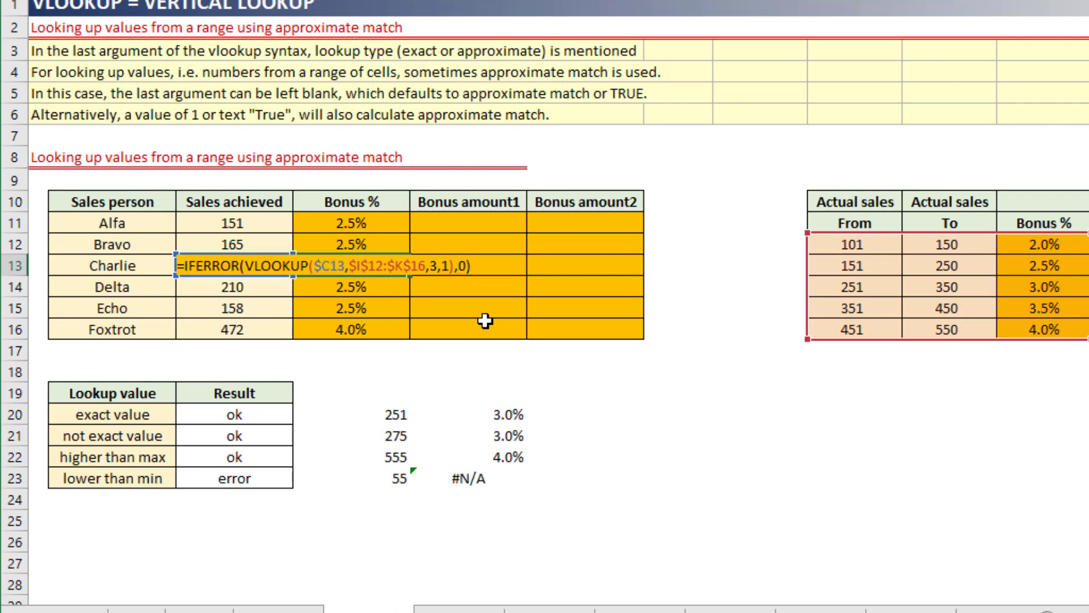
key(Return)
Copy the IFERROR formula from D13 over the other Bonus % cells, starting at D11.
key(Up)
key(ctrl+c)
key(Up)
key(Up)
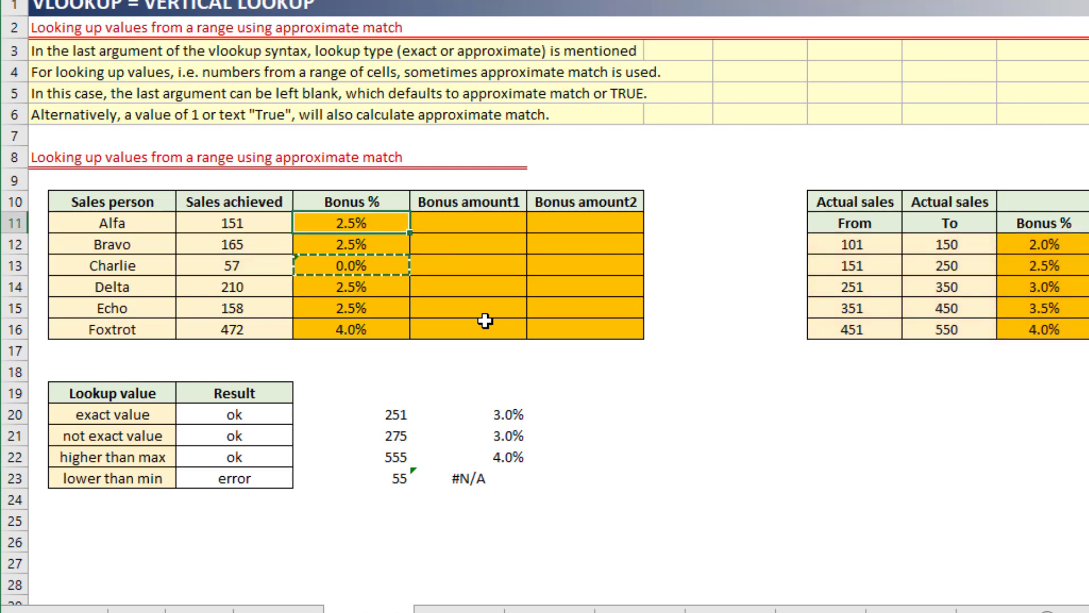
key(shift+Down)
key(shift+Down)
key(shift+Down)
key(shift+Down)
key(shift+Down)
key(Return)
key(Down)
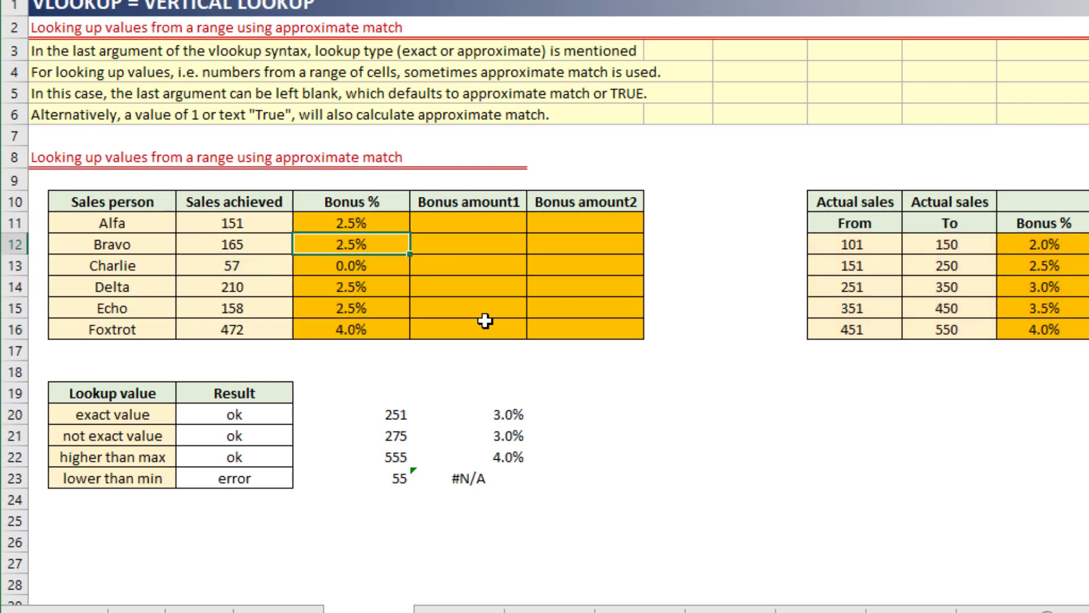
Calculate Bonus amount1 in E11 with =C11*D11 and fill the formula down to E16.
key(Up)
key(Right)
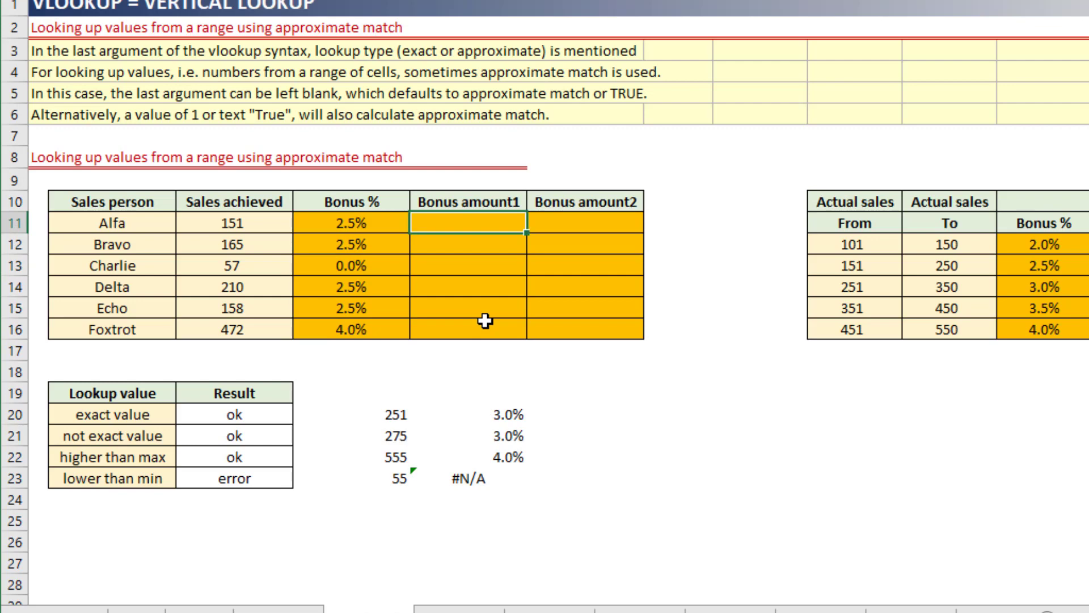
text(=)
key(Left)
key(Left)
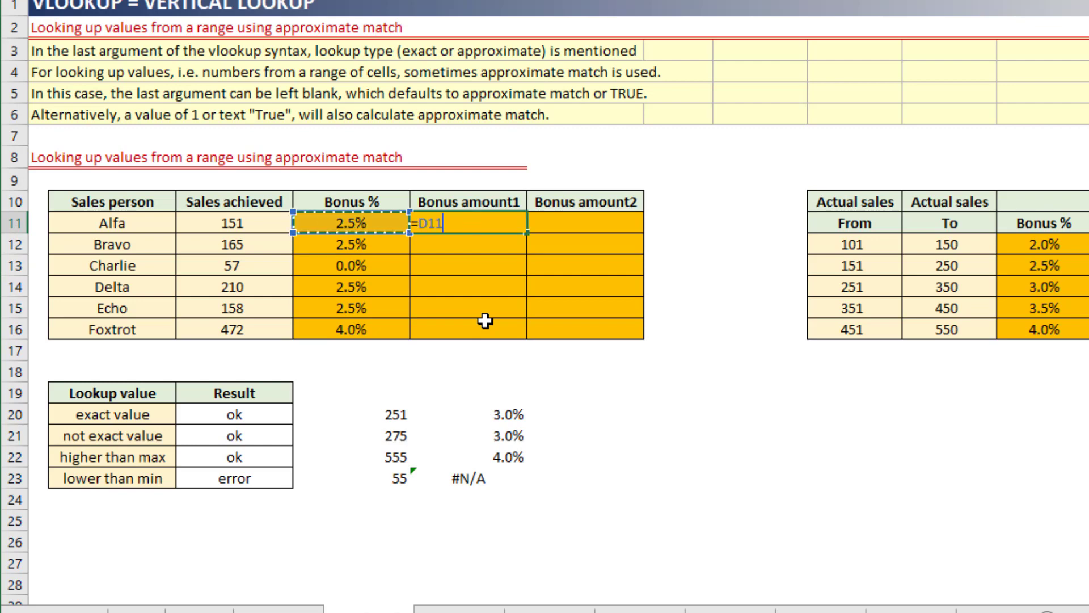
text(*)
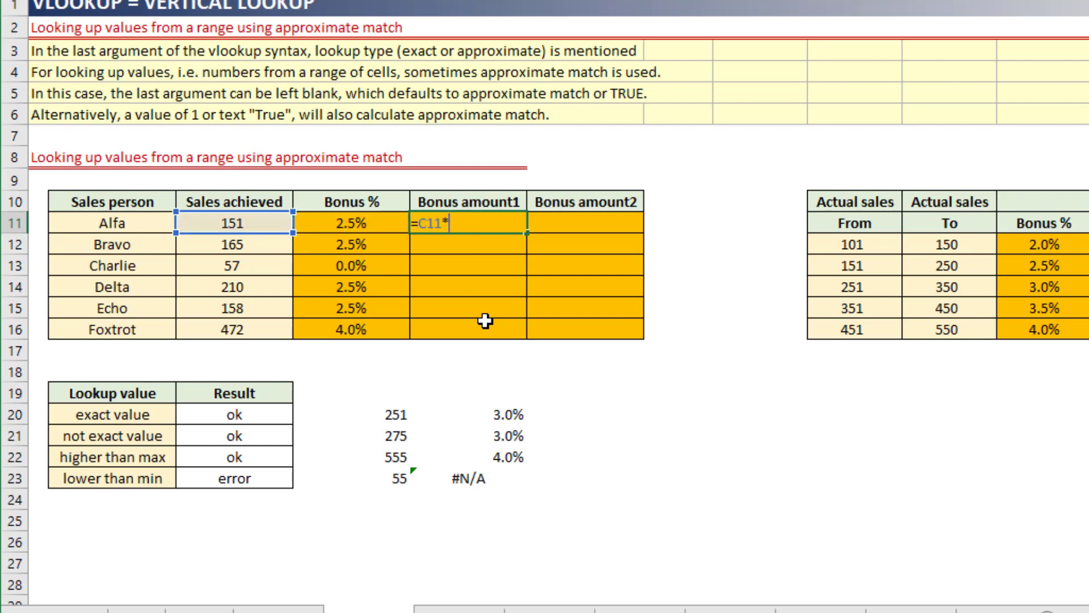
key(Left)
key(Return)
key(Up)
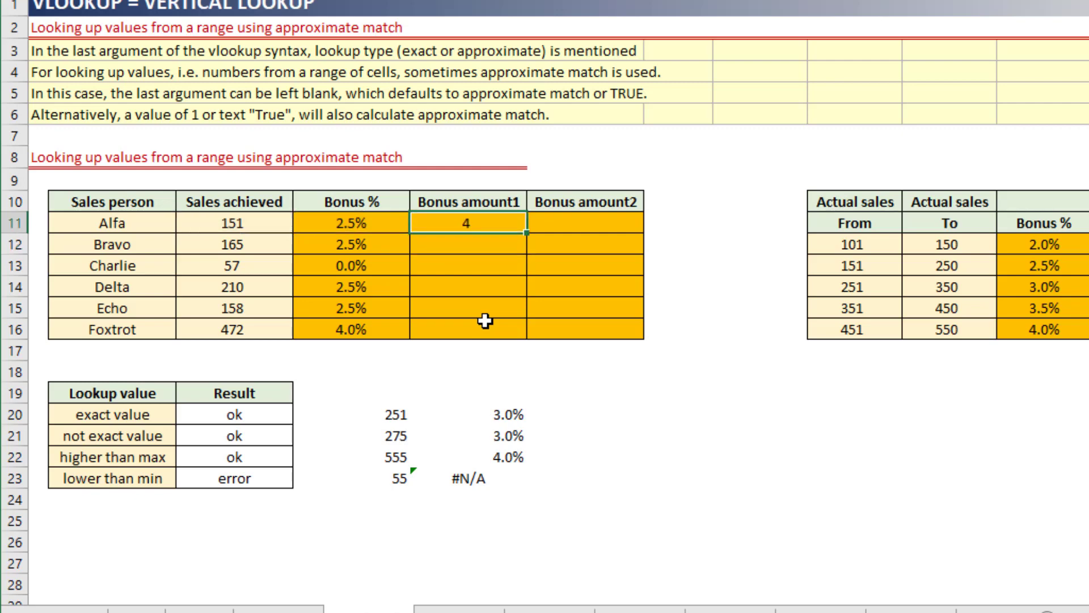
double_click(527, 233)
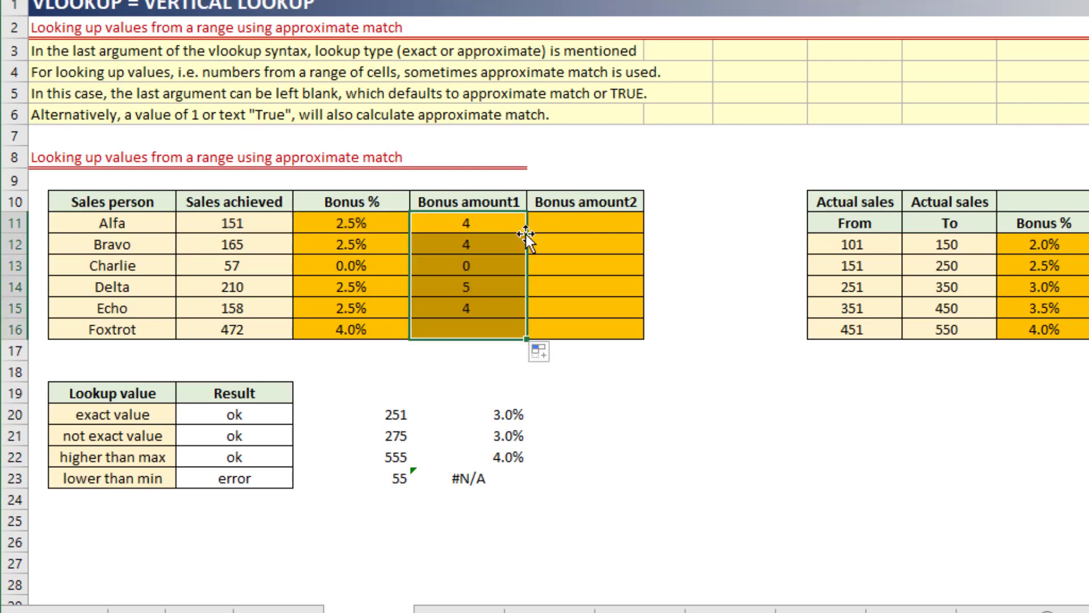
click(526, 232)
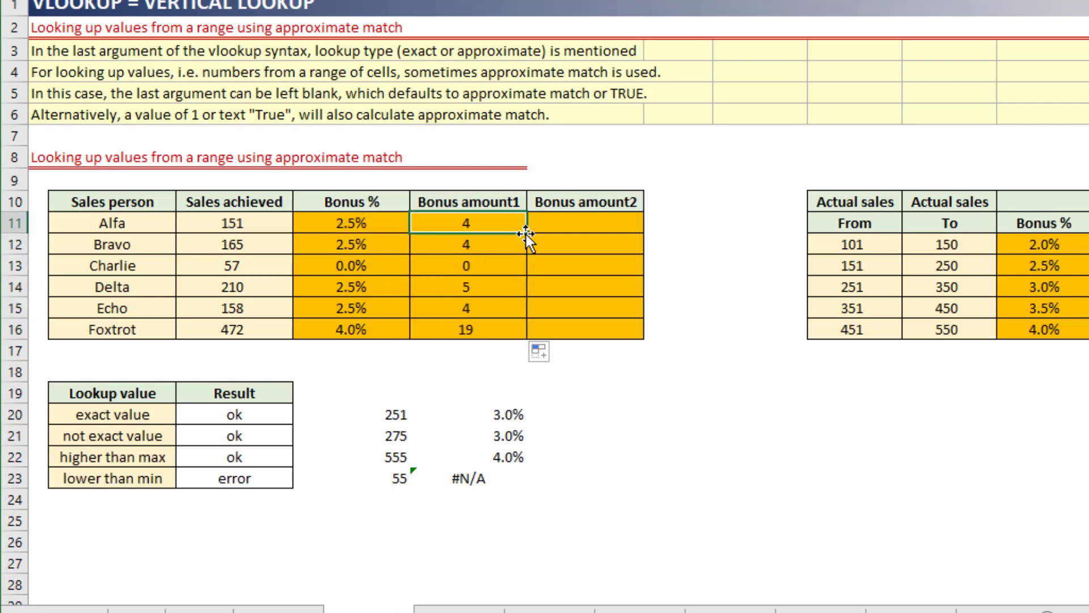
Start a VLOOKUP formula in F11 under Bonus amount2 with the column-locked sales cell $C11 as its lookup value.
click(529, 229)
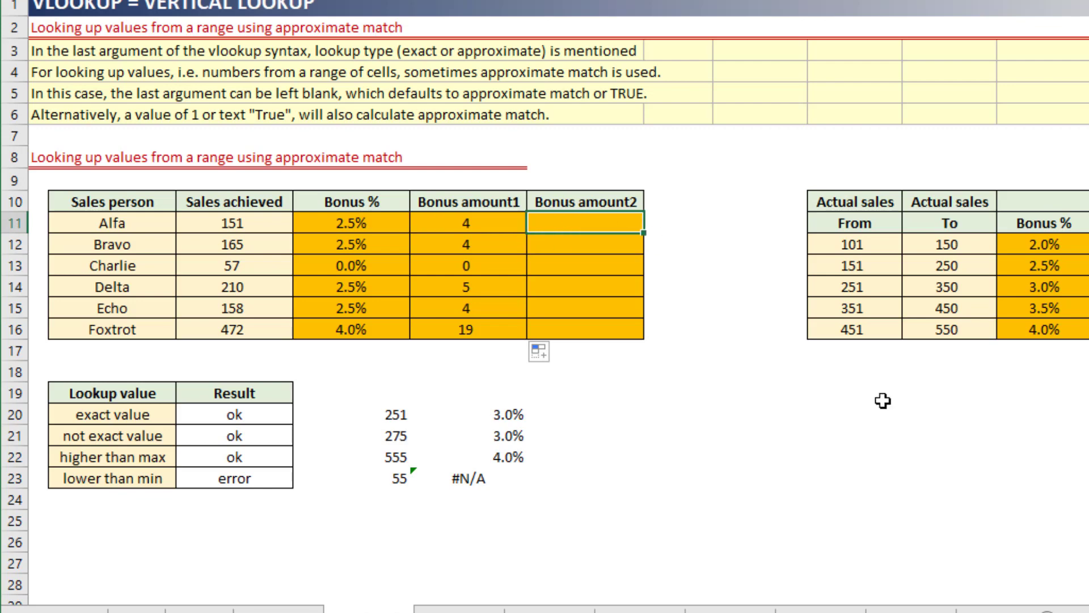
key(Left)
key(Left)
key(shift+Right)
key(Right)
key(Right)
text(=)
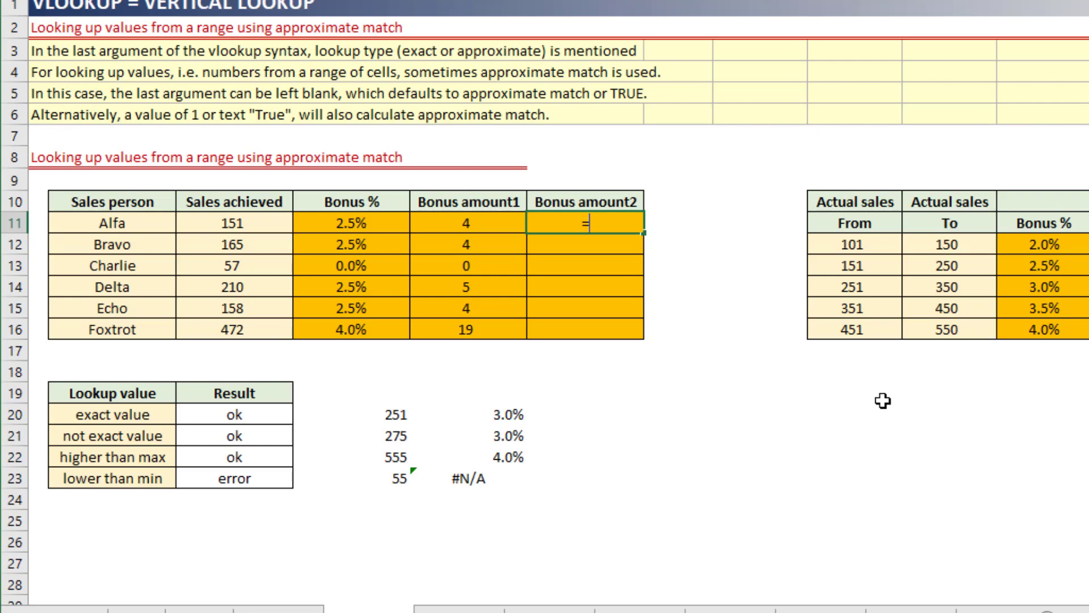
text(vl)
key(Tab)
key(Left)
key(Left)
key(Left)
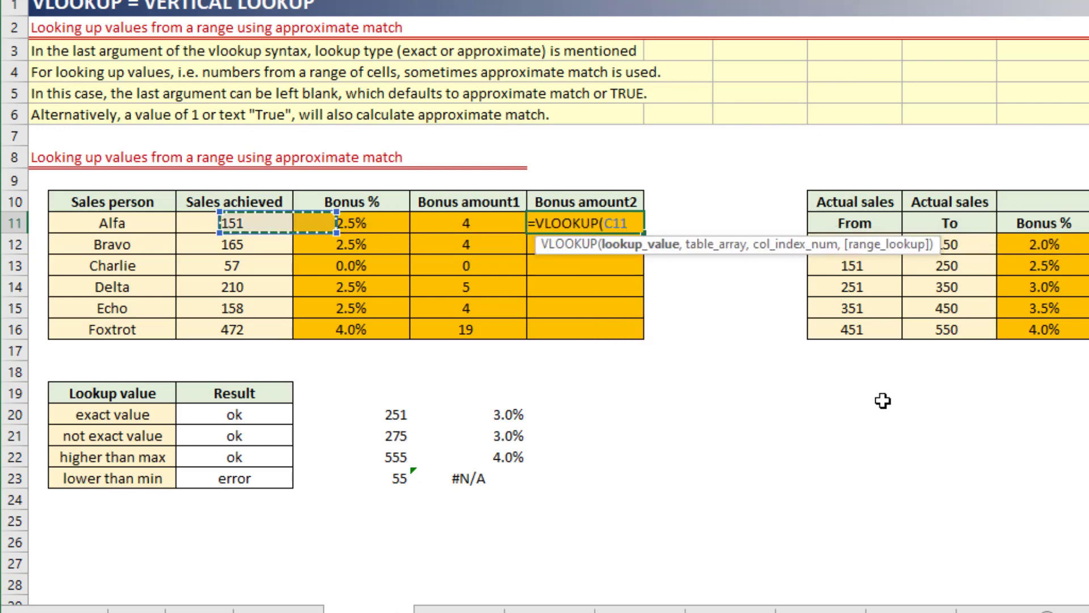
key(F4)
key(F4)
key(F4)
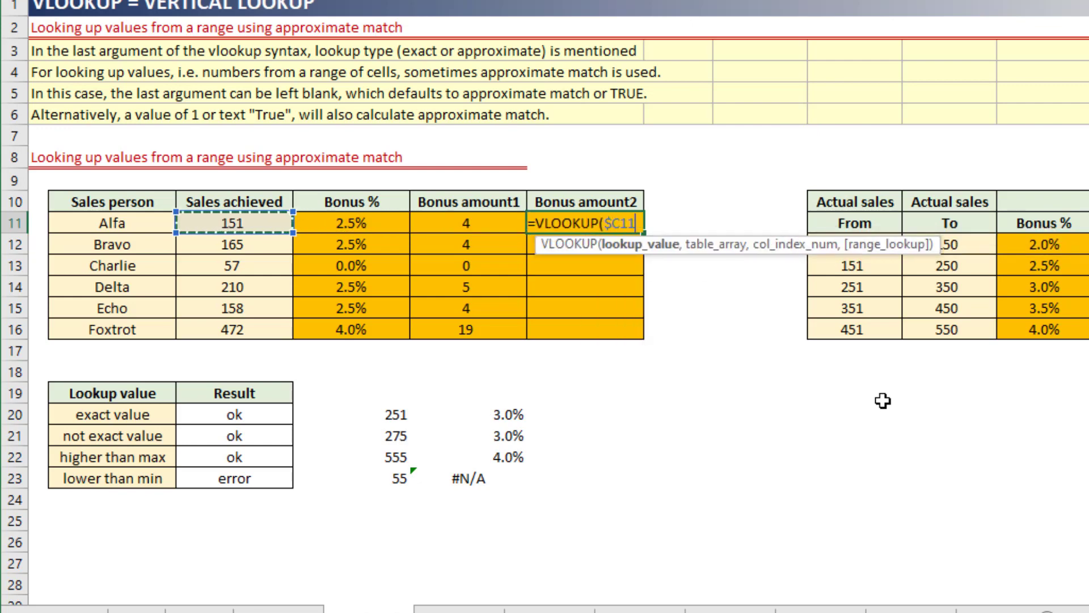
Complete the F11 lookup arguments with table $I$12:$K$16, column 3 and approximate match 1: =VLOOKUP($C11,$I$12:$K$16,3,1).
text(,)
key(Right)
key(Right)
key(Right)
key(Down)
key(shift+Right)
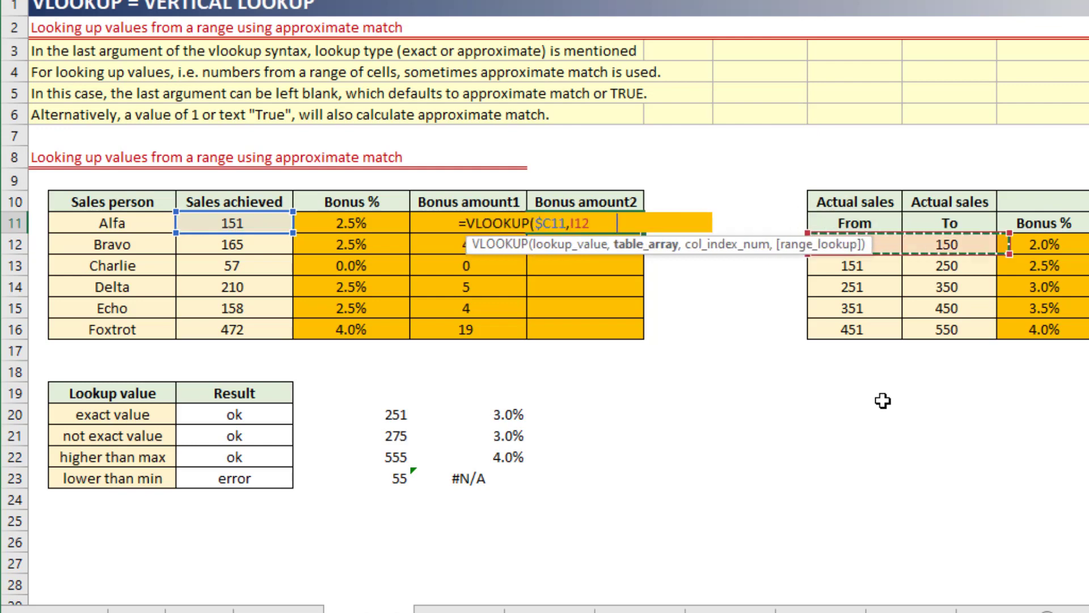
key(shift+Right)
key(shift+Down)
key(shift+Down)
key(shift+Down)
key(shift+Down)
key(F4)
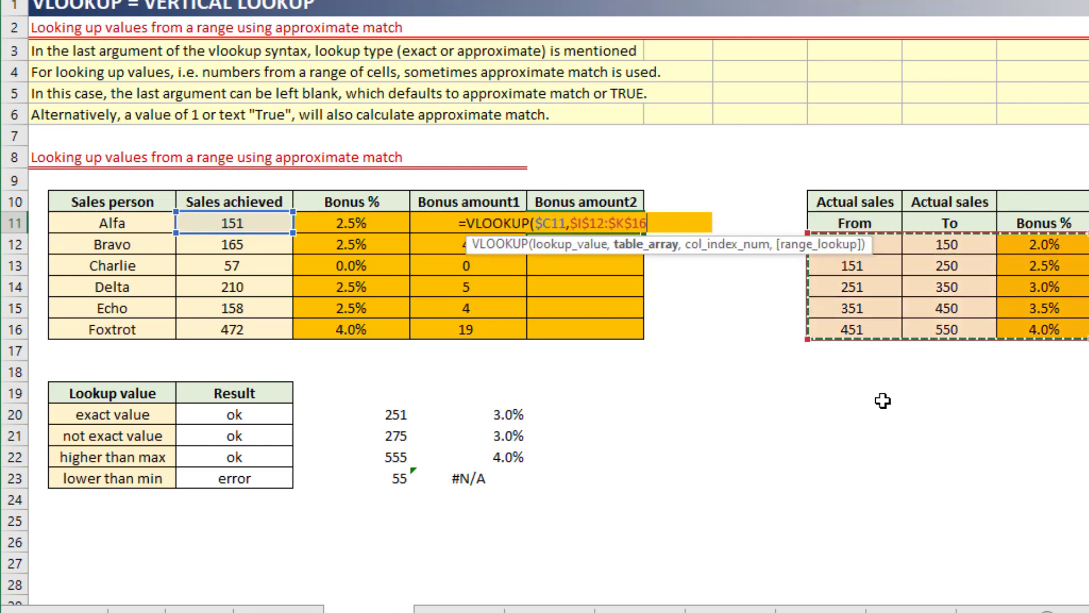
text(,3)
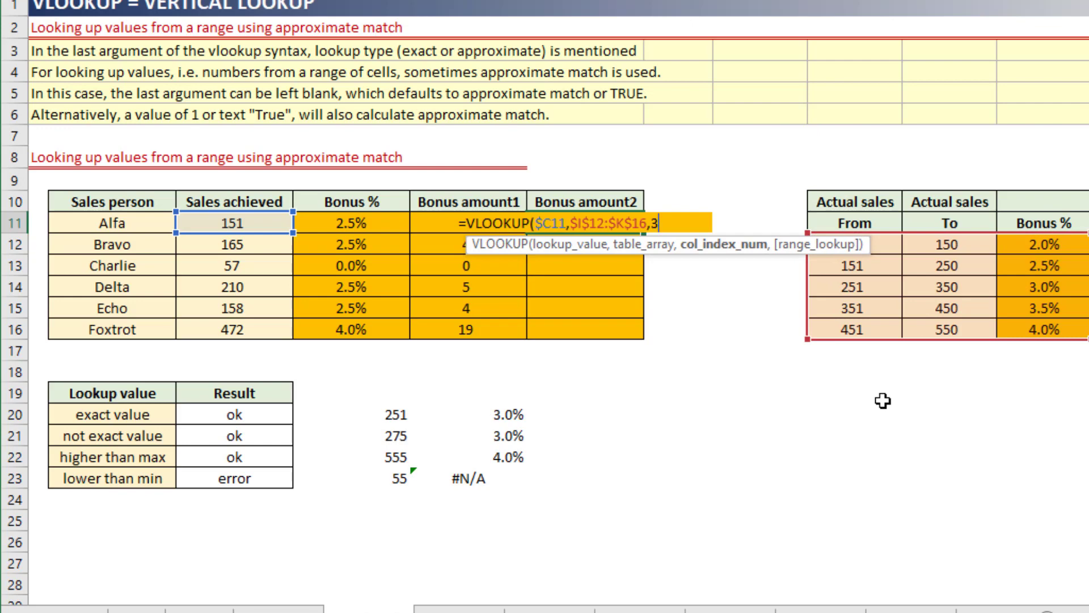
text(,1))
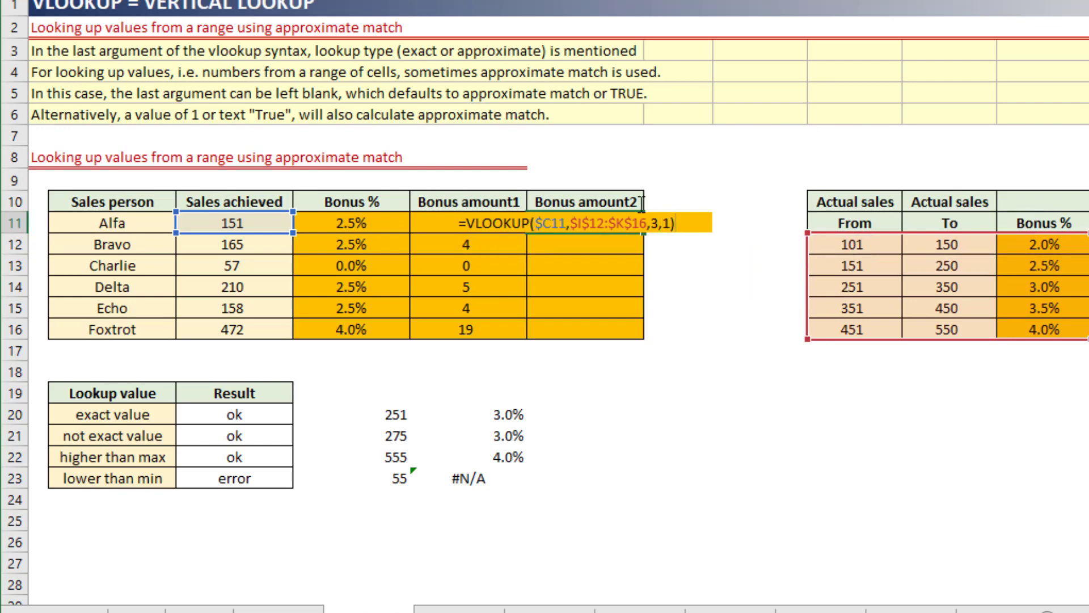
Wrap the F11 lookup in IFERROR with 0 as the fallback and multiply it by the sales achieved: =IFERROR(VLOOKUP($C11,$I$12:$K$16,3,1),0)*C11.
click(467, 222)
text(IFERROR()
key(End)
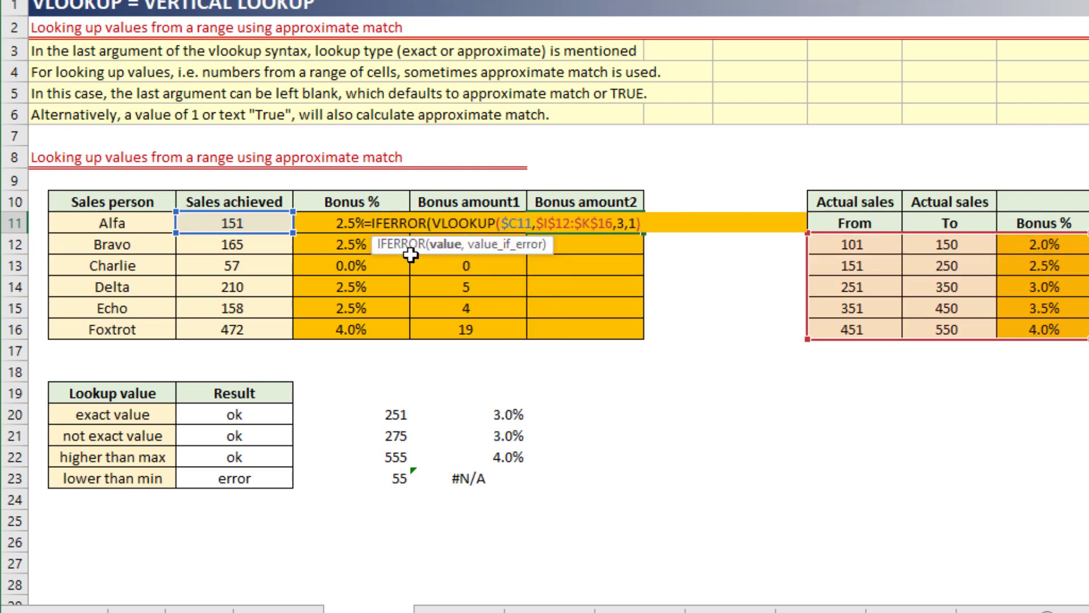
text(,0))
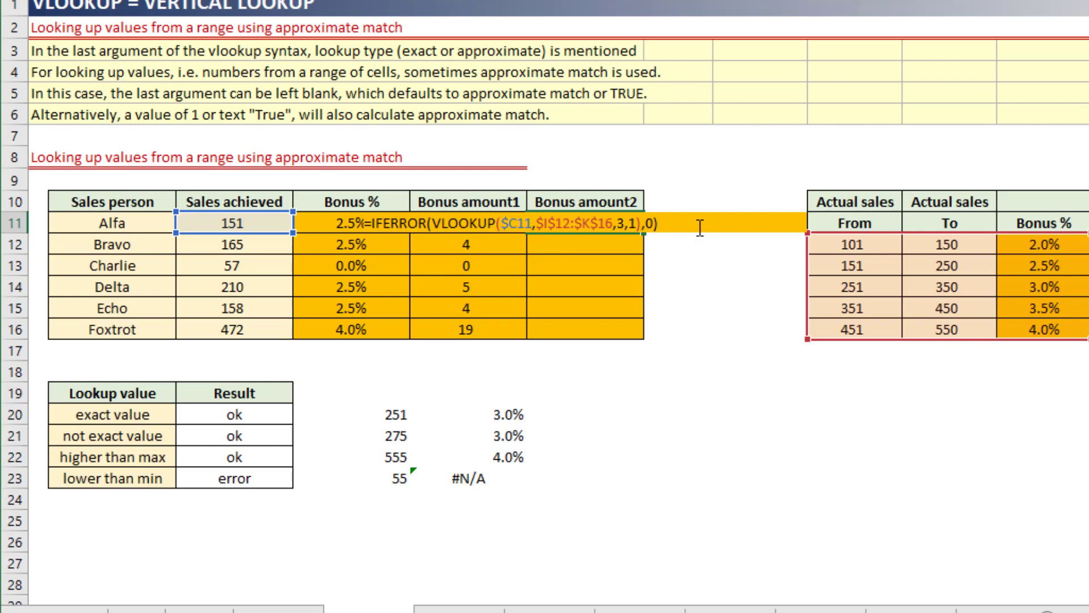
text(*)
click(238, 223)
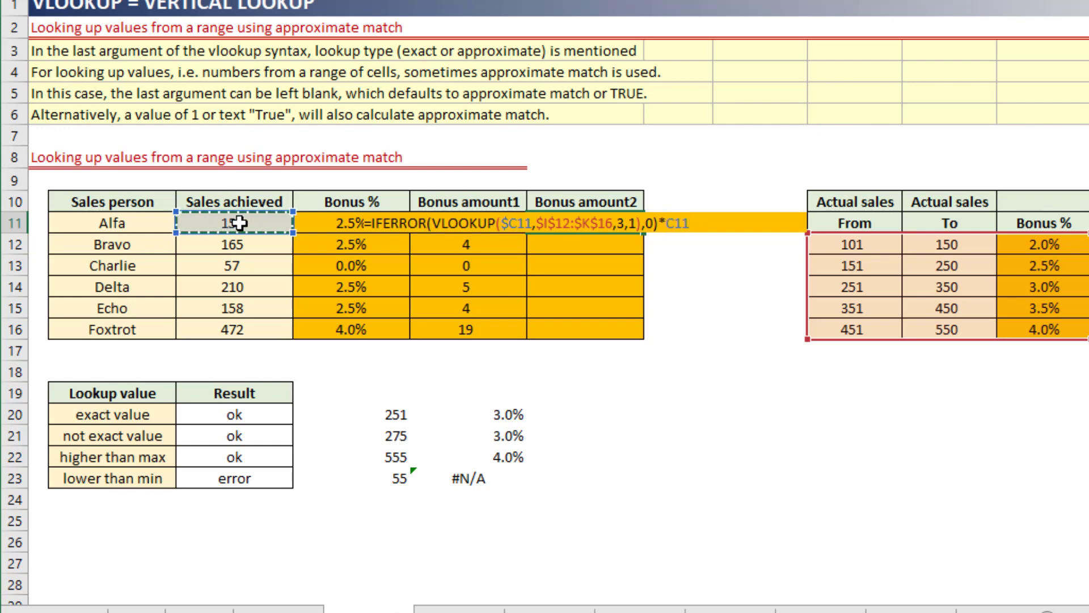
key(Return)
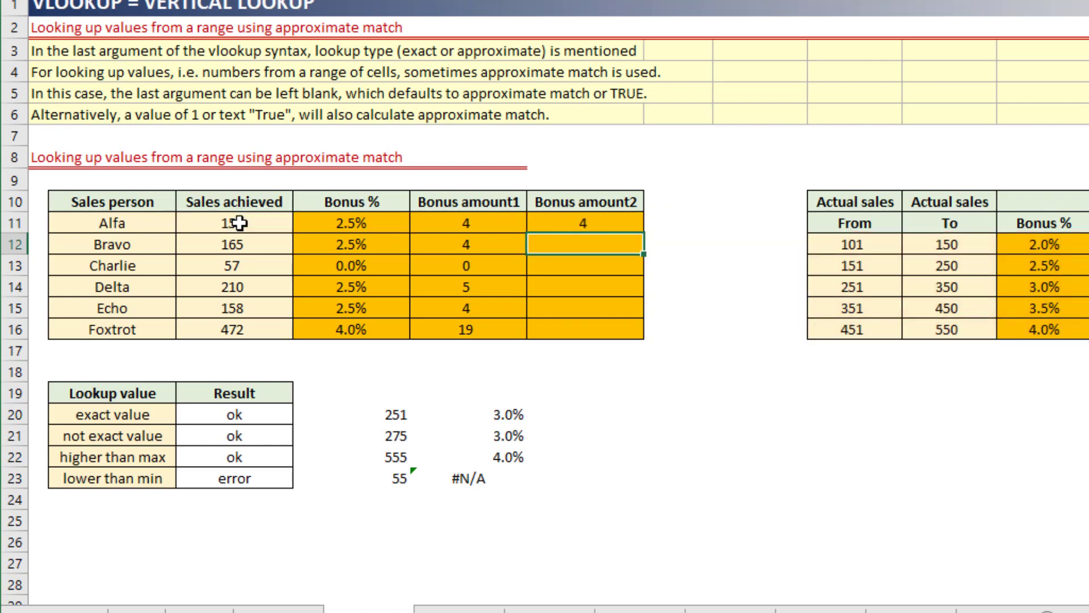
Fill the Bonus amount2 formula from F11 down to F16 and review the formula in F11.
click(578, 223)
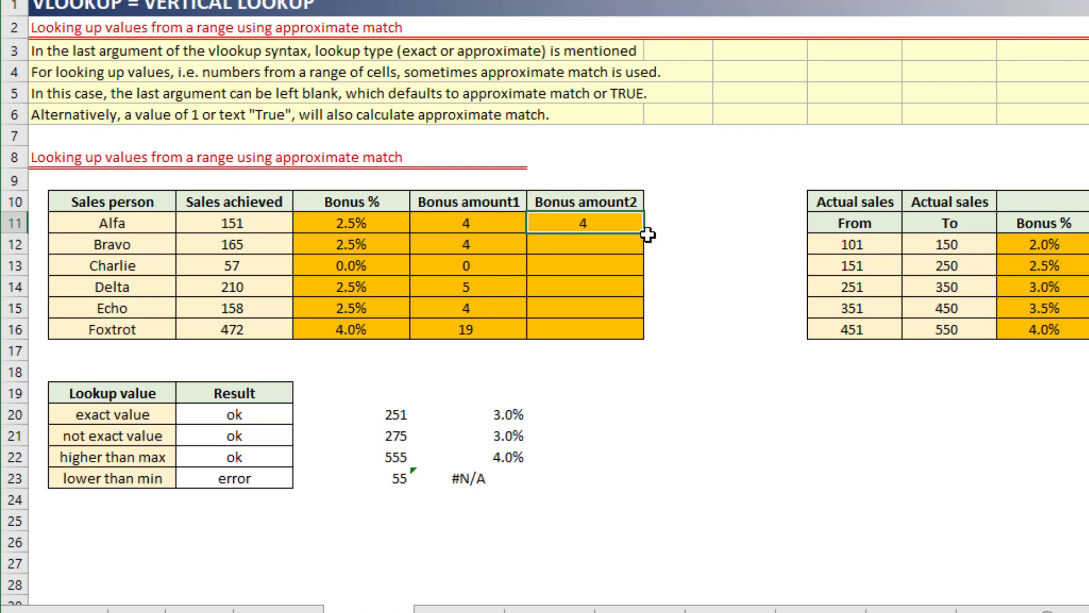
double_click(646, 234)
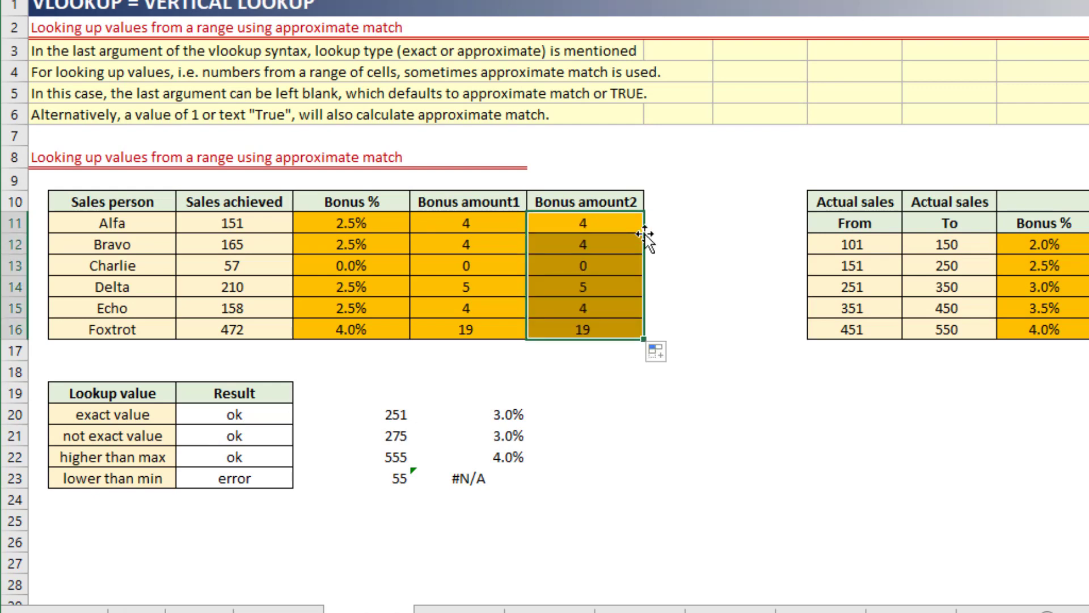
click(645, 234)
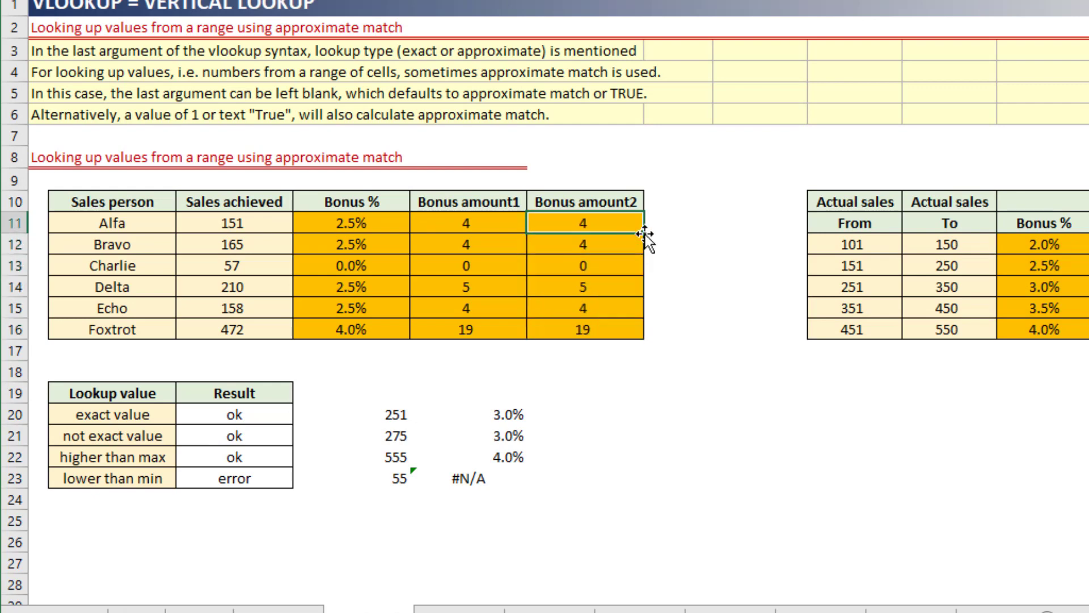
key(F2)
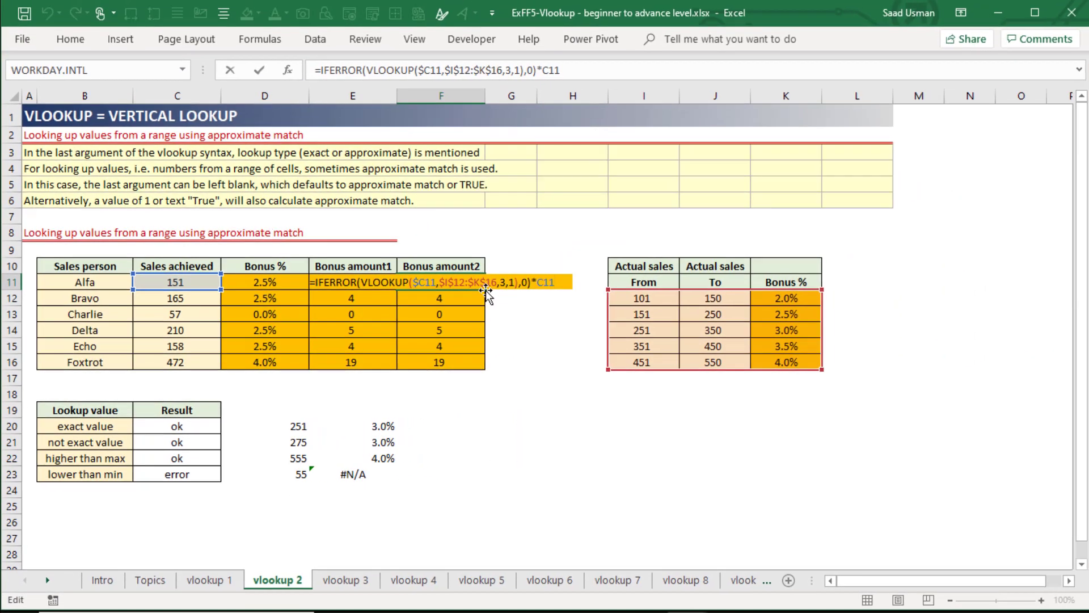
key(Escape)
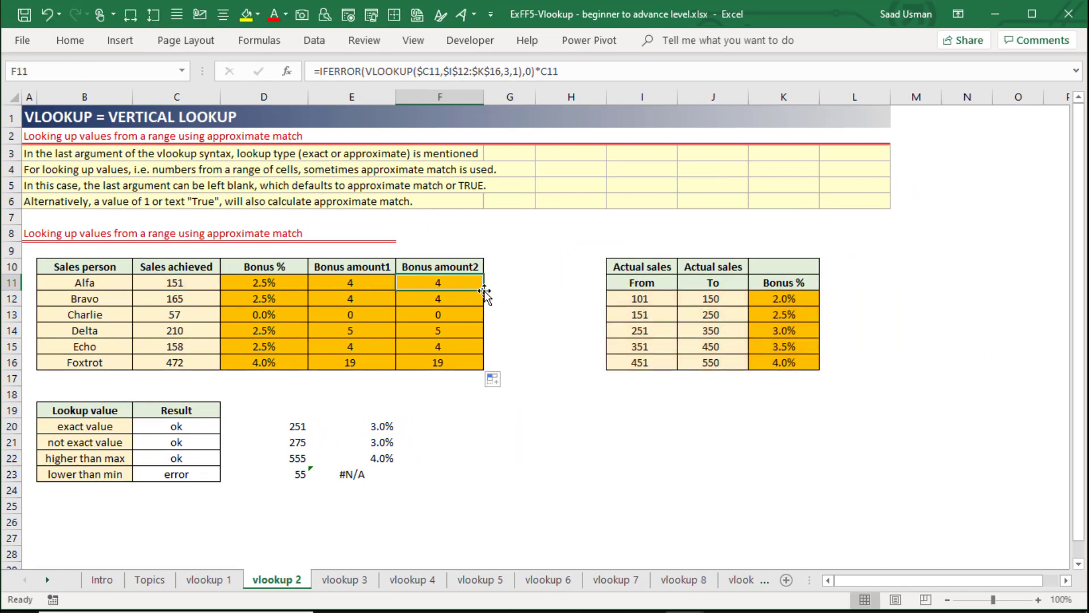
Switch to the vlookup 3 sheet and examine the City, Name and Sales columns of its source table.
key(ctrl+Page_Down)
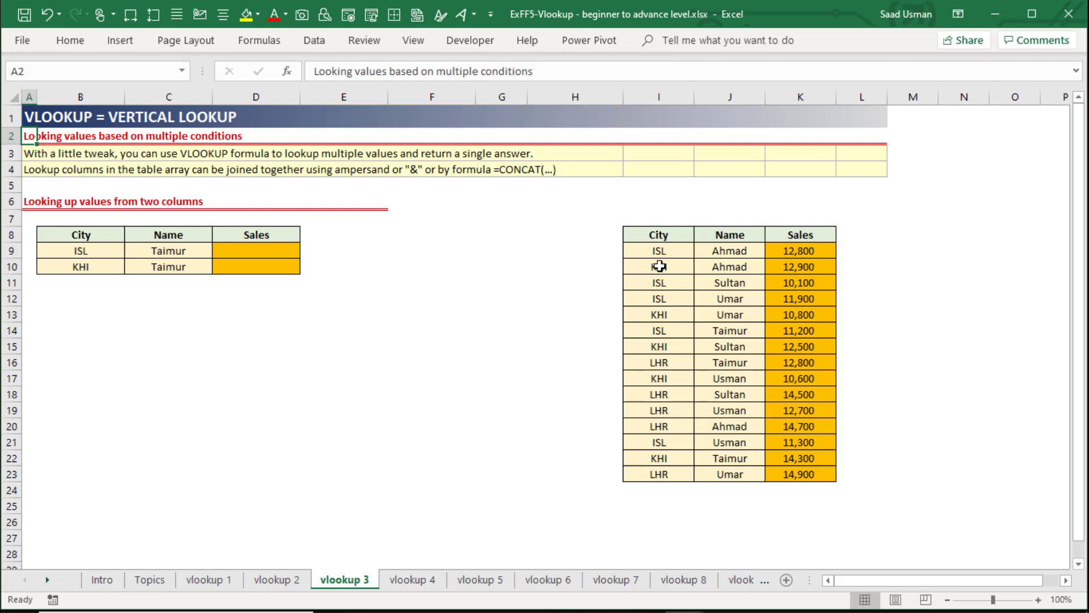
drag(661, 235, 655, 468)
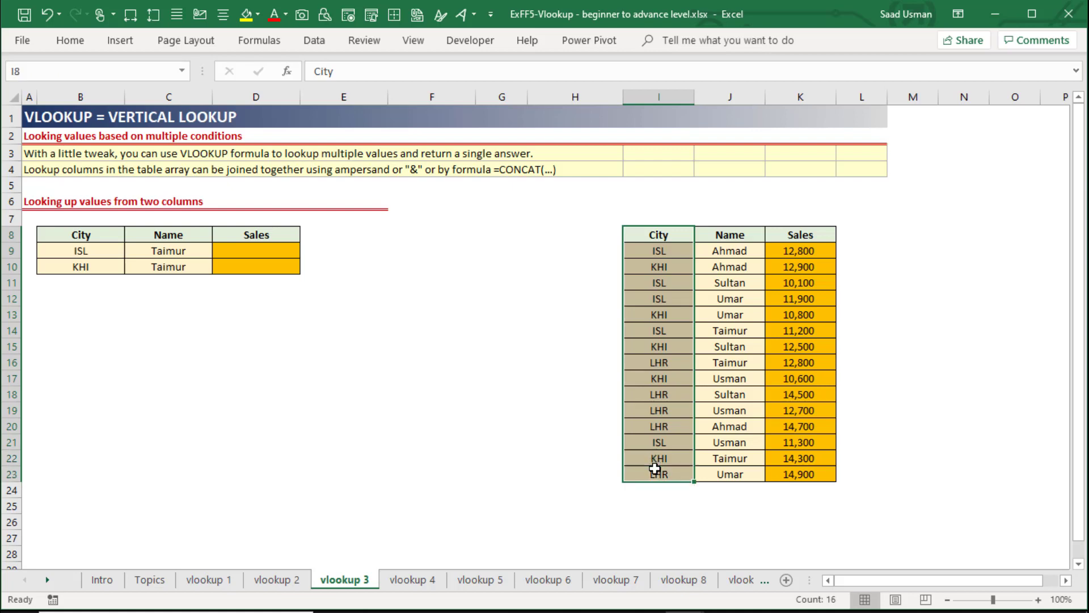
drag(728, 234, 730, 370)
drag(797, 241, 794, 302)
Set the first lookup row's City in B9 to KHI and its Name in C9 to the first name offered.
click(102, 252)
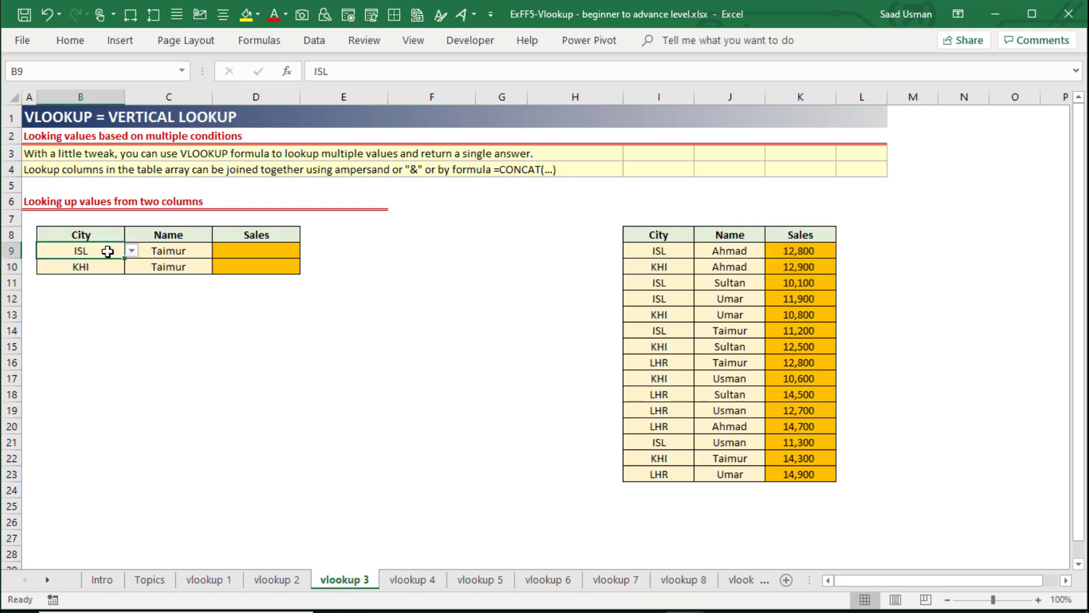
click(131, 252)
click(63, 275)
click(156, 250)
click(220, 250)
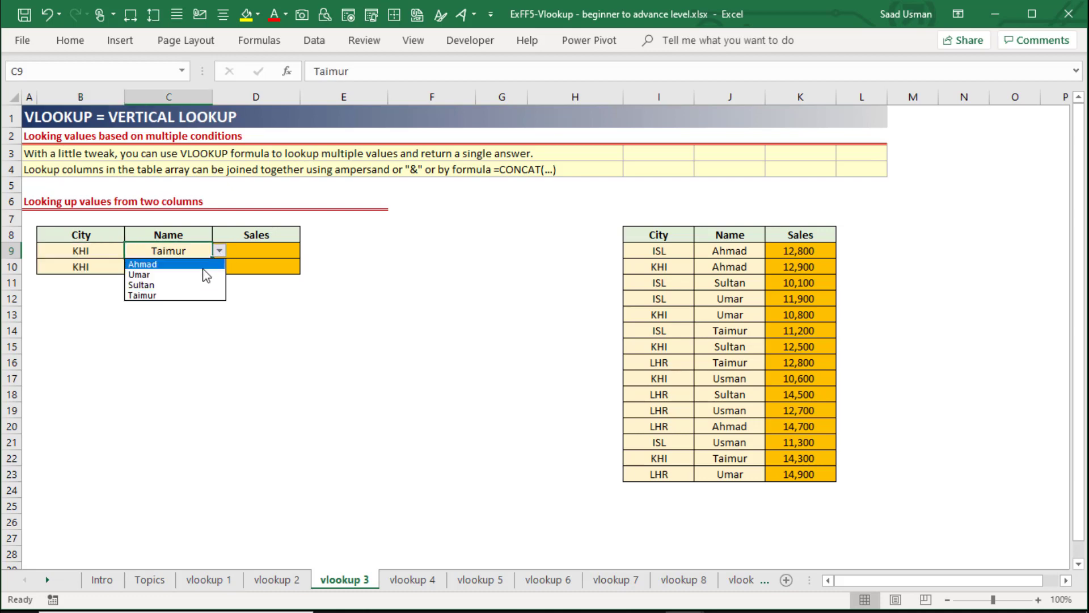
click(203, 264)
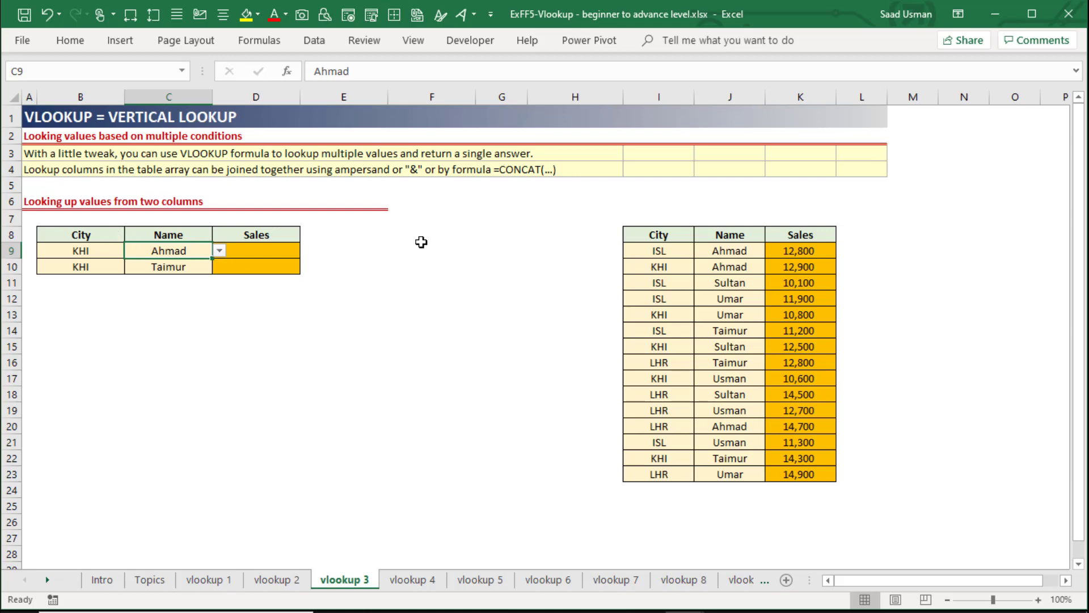
Trace the source record in I10:K10 that matches the chosen city and name, and relate it to the empty Sales cell D9.
click(633, 267)
click(708, 266)
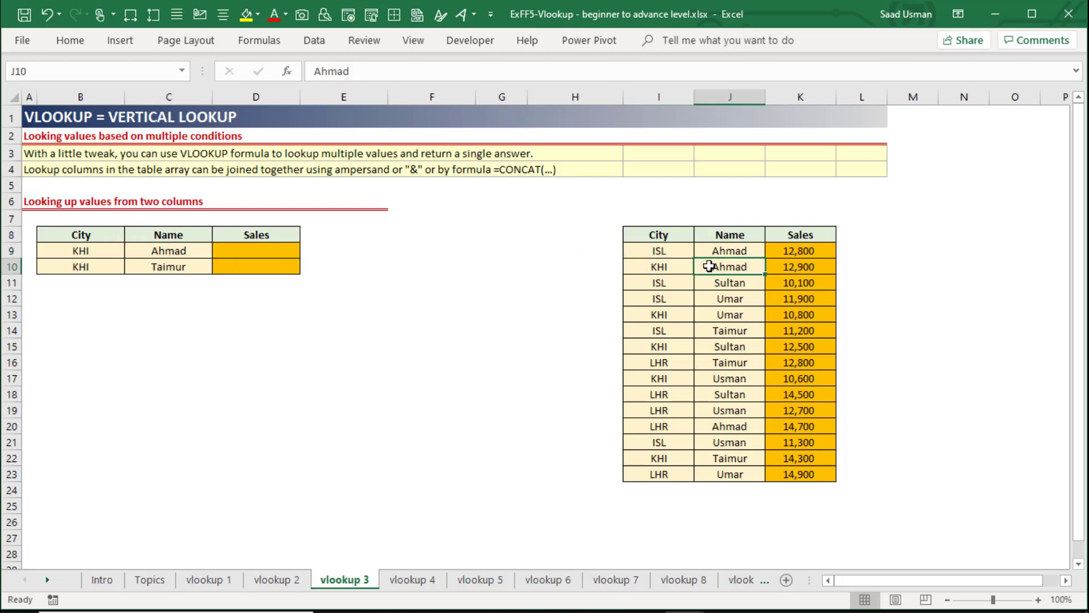
click(774, 267)
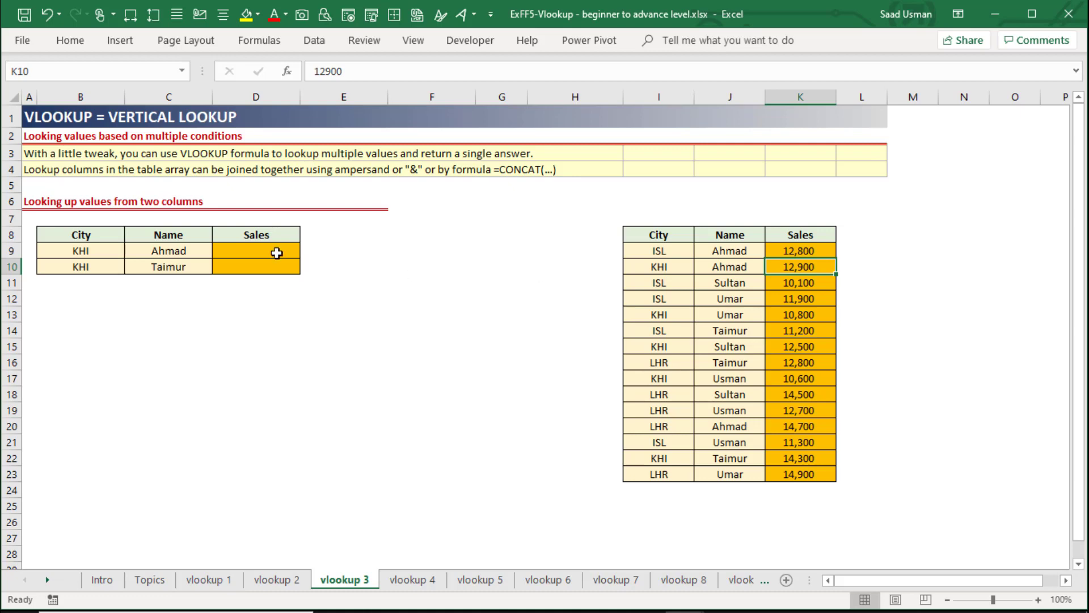
click(255, 252)
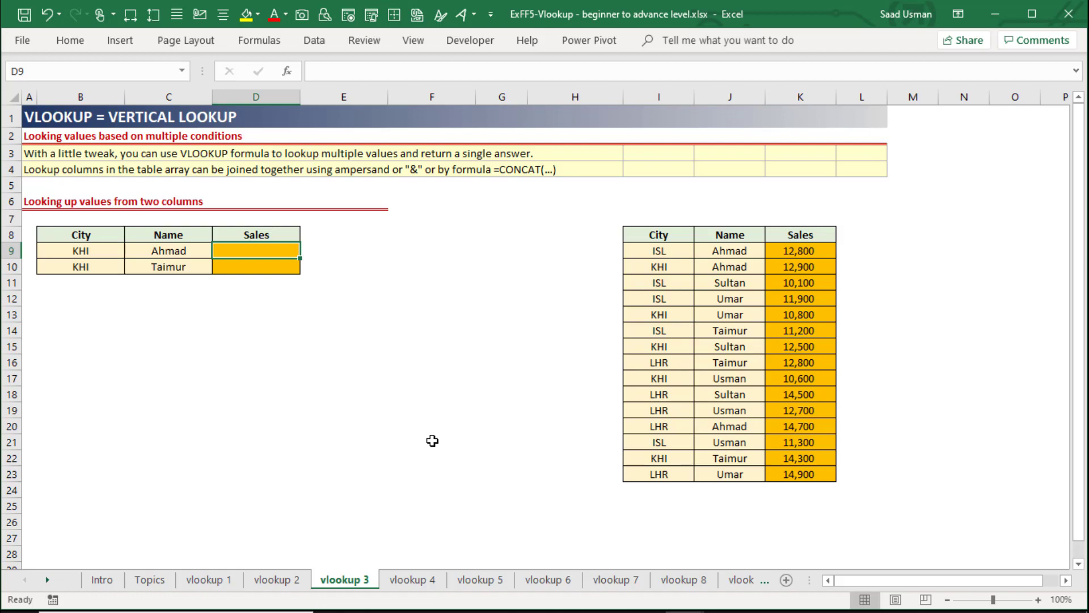
Enter the heading "helper col" in H8, directly beside the source table's City heading.
key(Up)
key(Right)
key(Right)
key(Right)
key(Right)
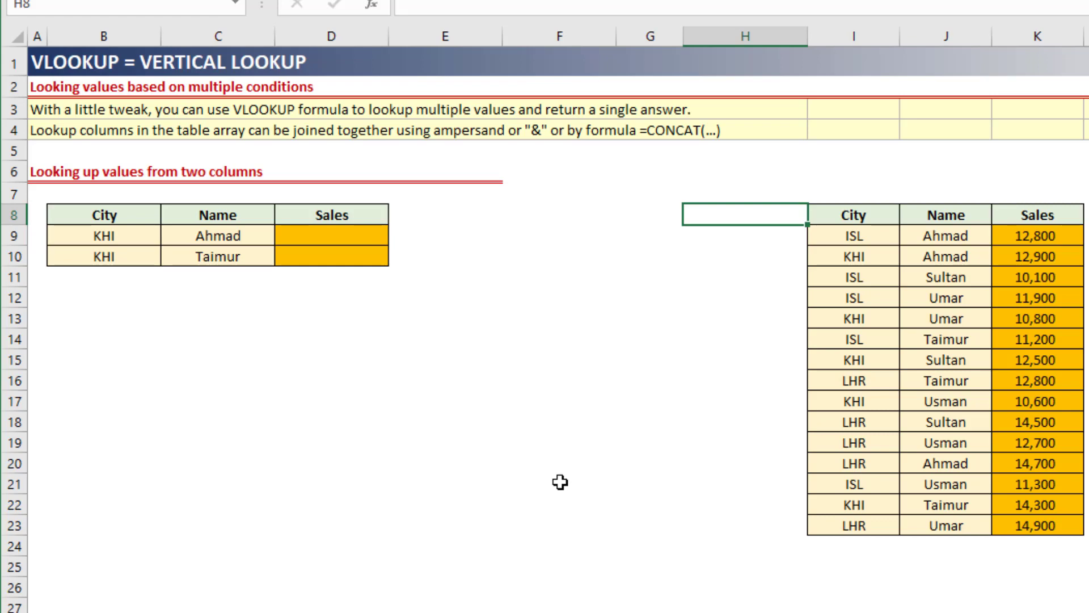
text(helper col)
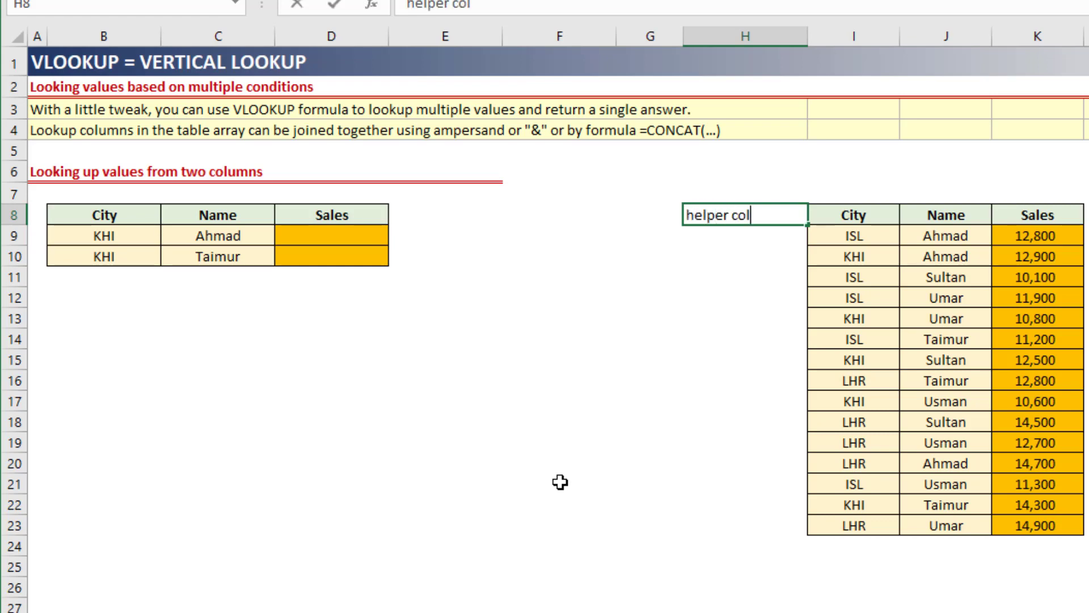
key(Return)
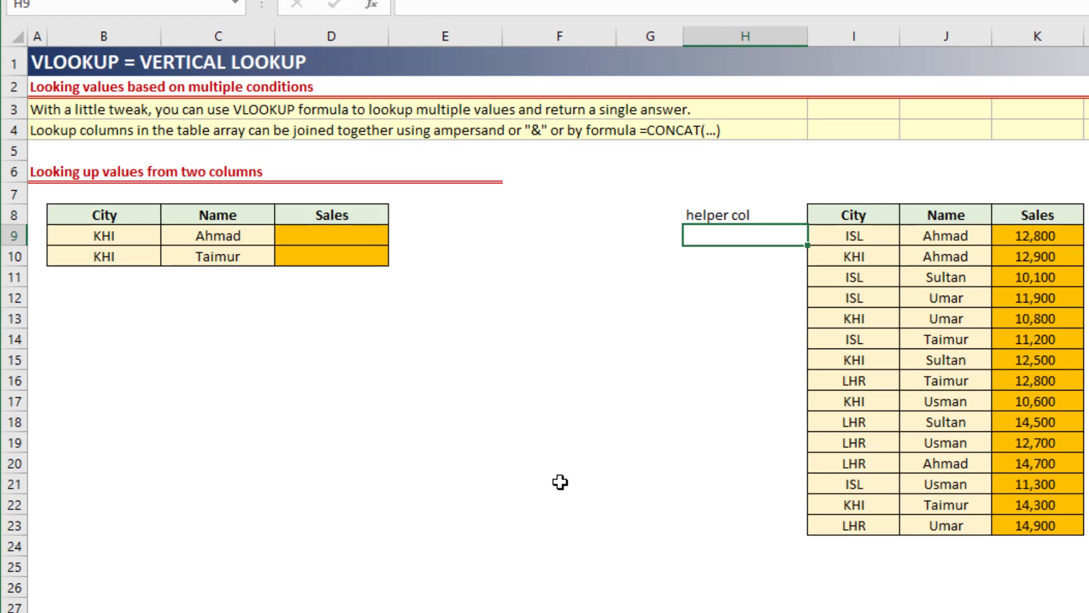
Join city and name in the helper column by entering =CONCAT(I9,"|",J9) in H9 and filling it through H23.
text(=conca)
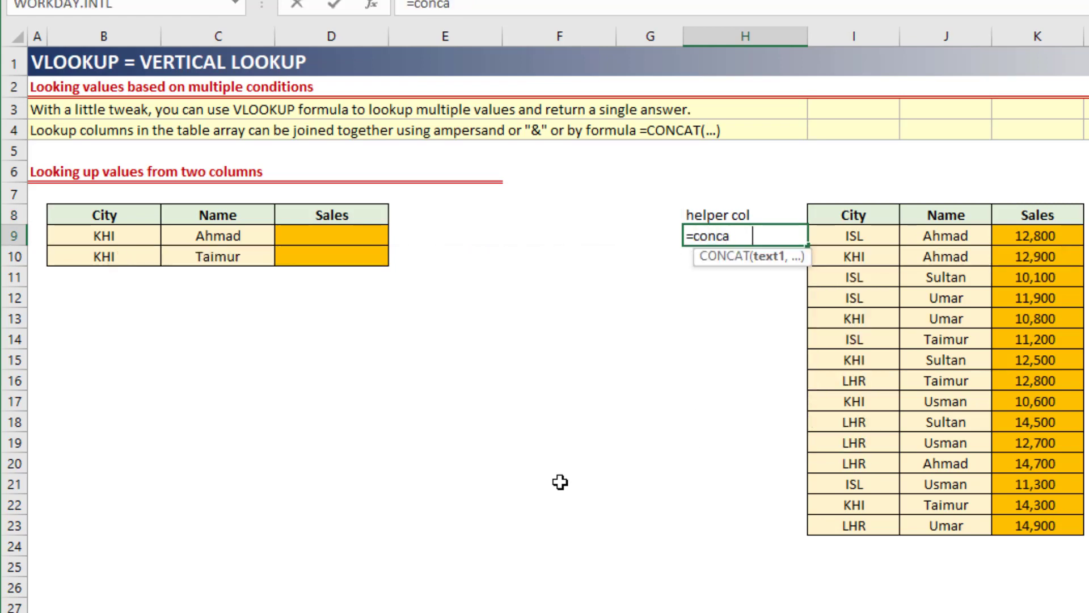
key(Tab)
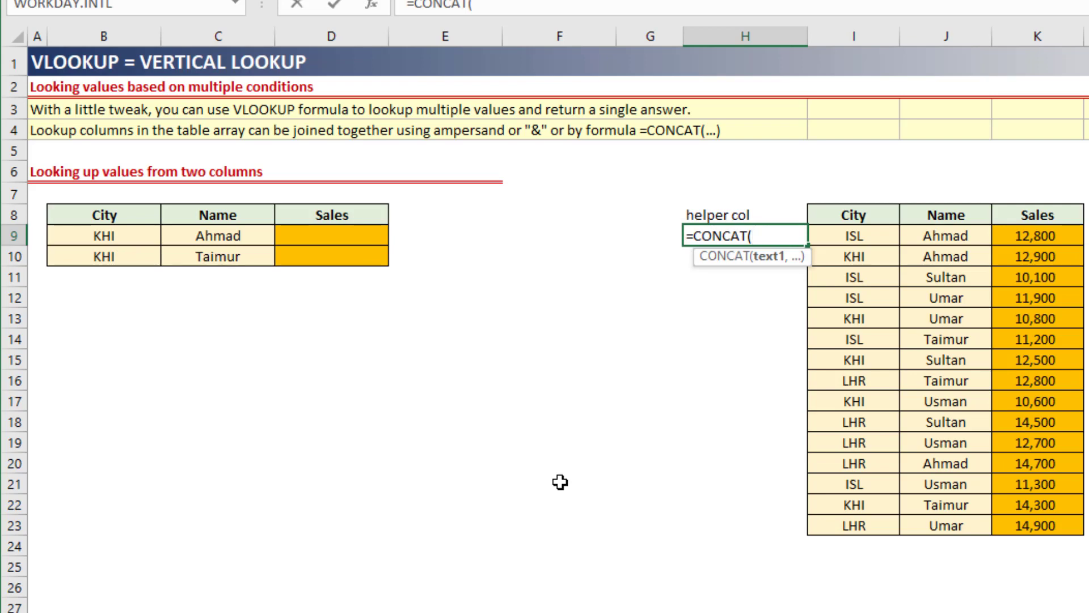
key(Right)
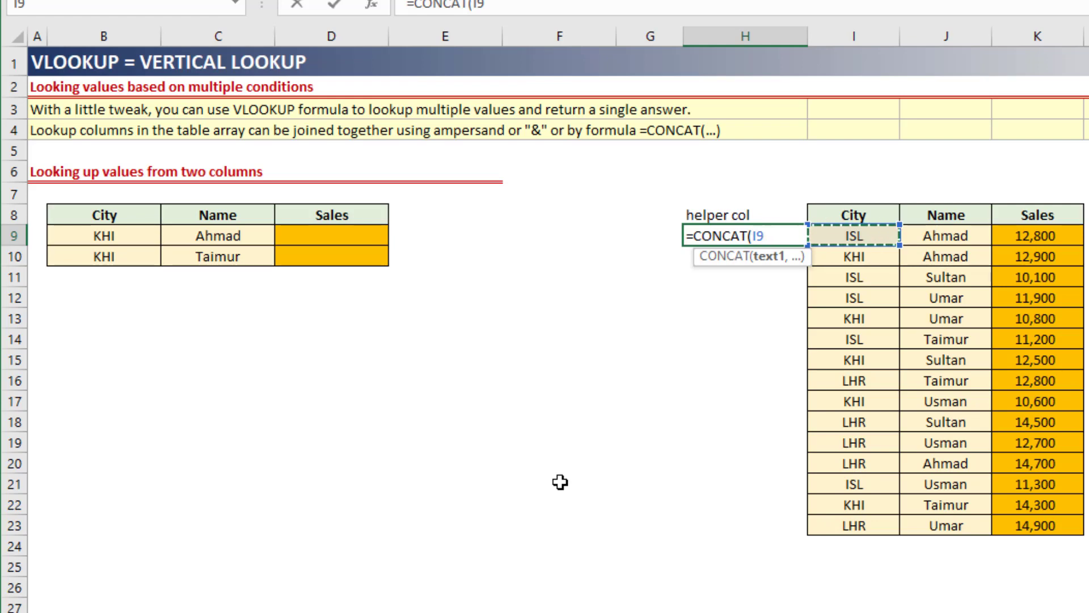
text(,)
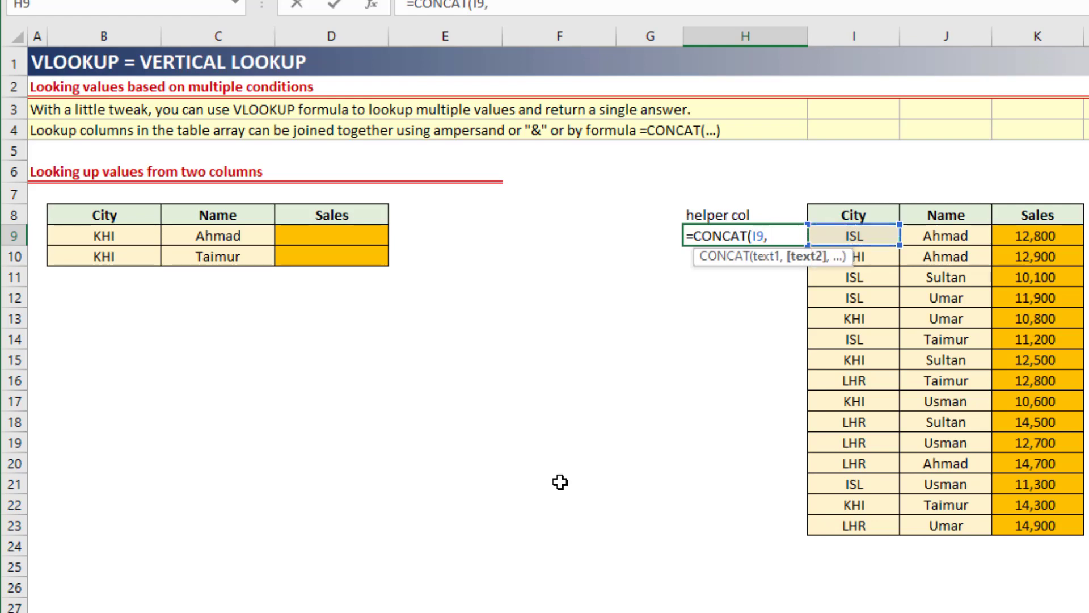
text("|")
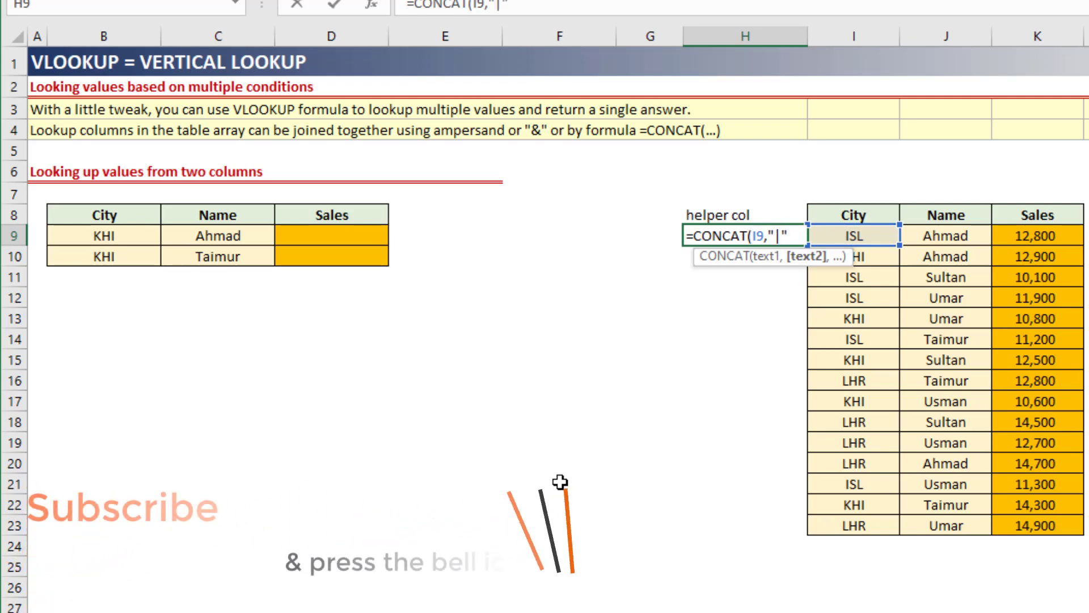
text(,)
key(Right)
key(Right)
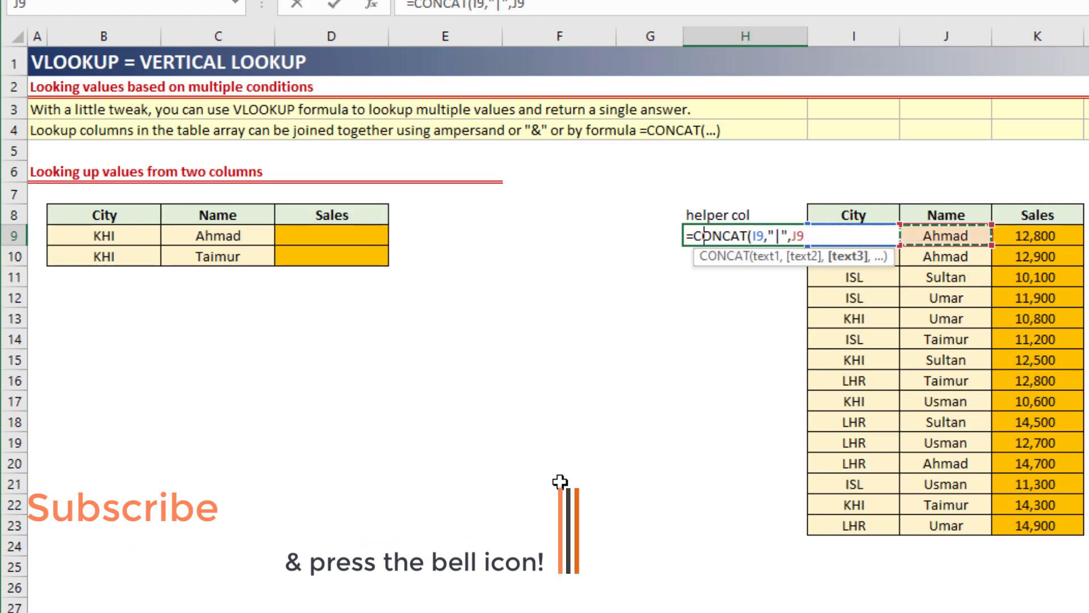
text())
key(Return)
key(Up)
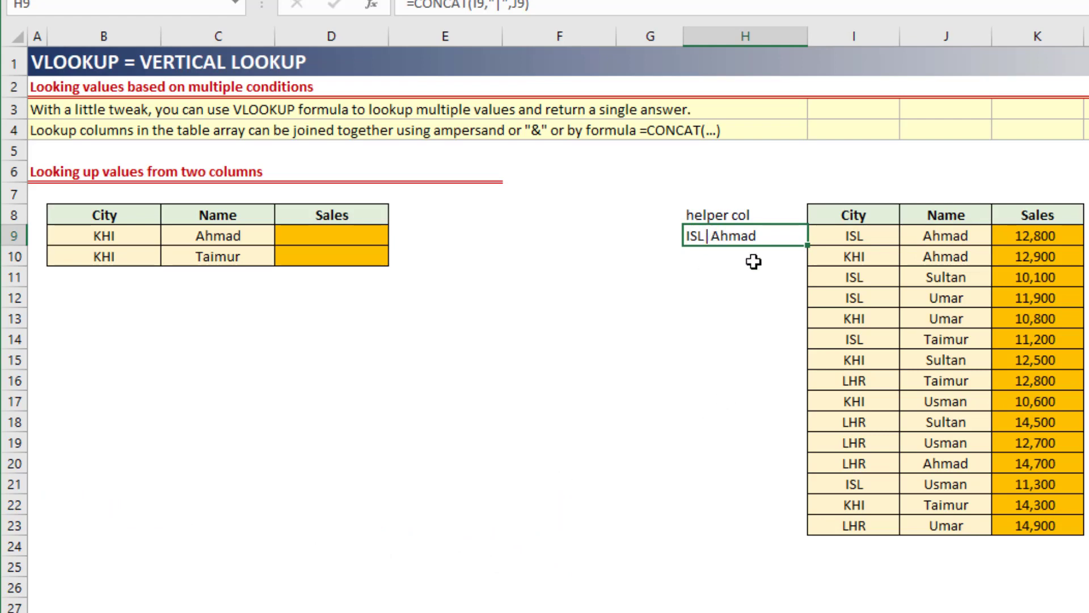
double_click(807, 246)
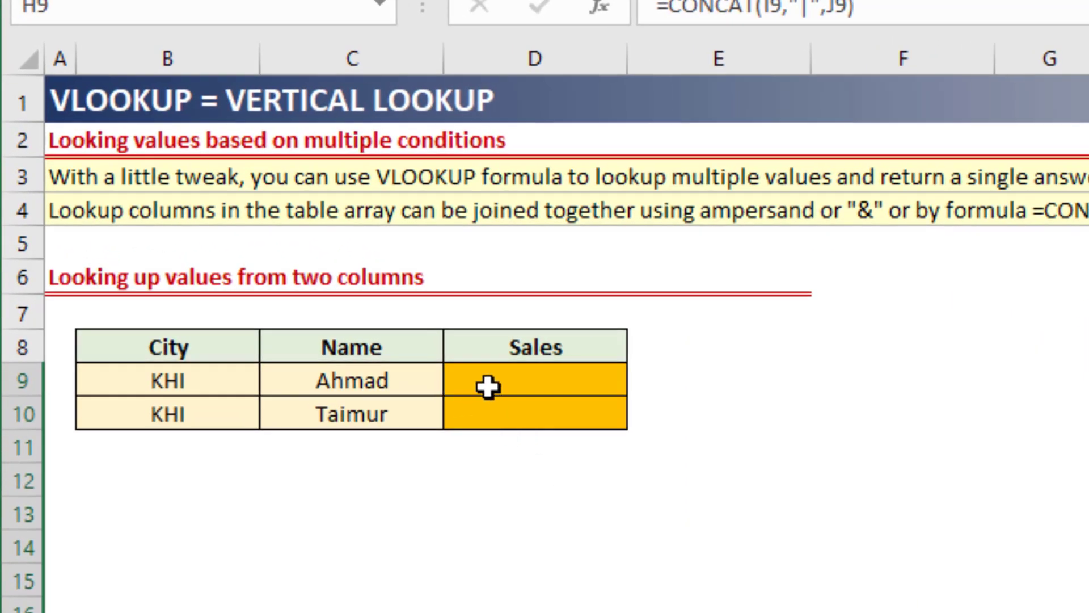
Begin a VLOOKUP formula in Sales cell D9 with the combined lookup value B9&"|"&C9.
click(488, 387)
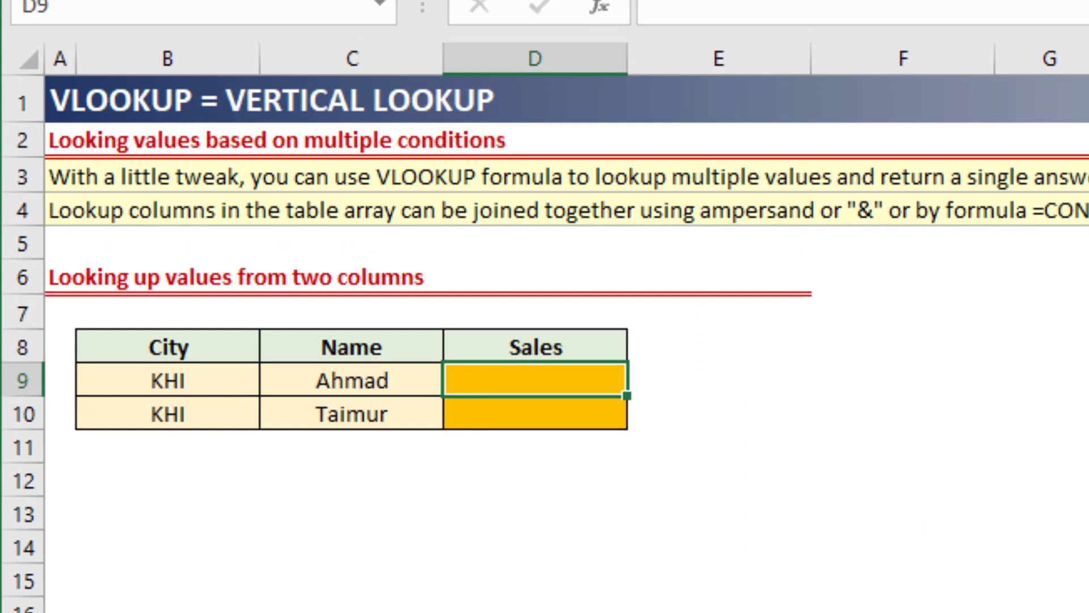
text(=vl)
key(Tab)
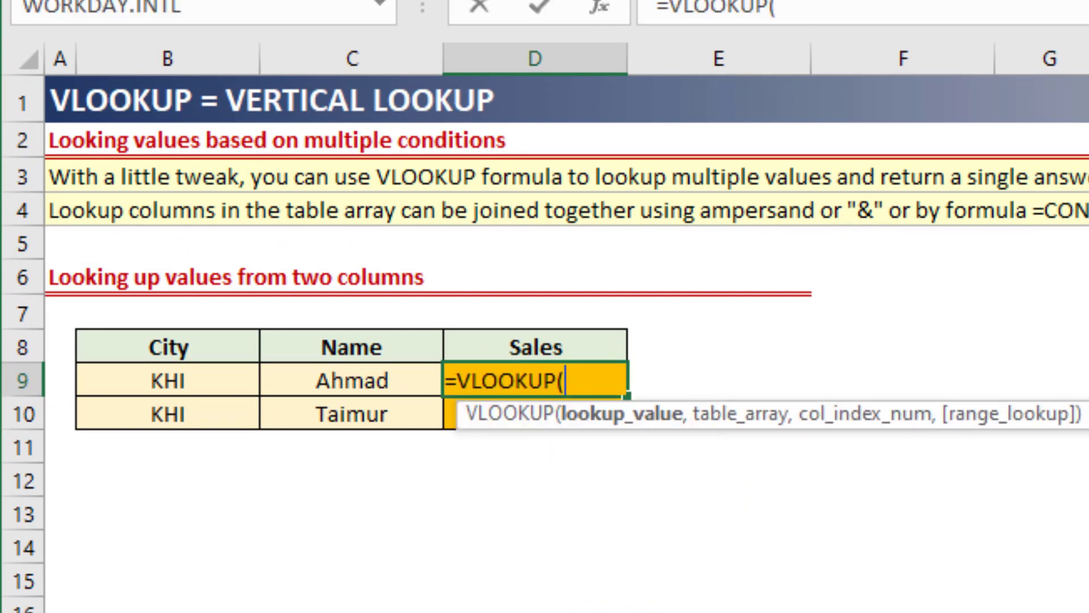
key(Left)
key(Left)
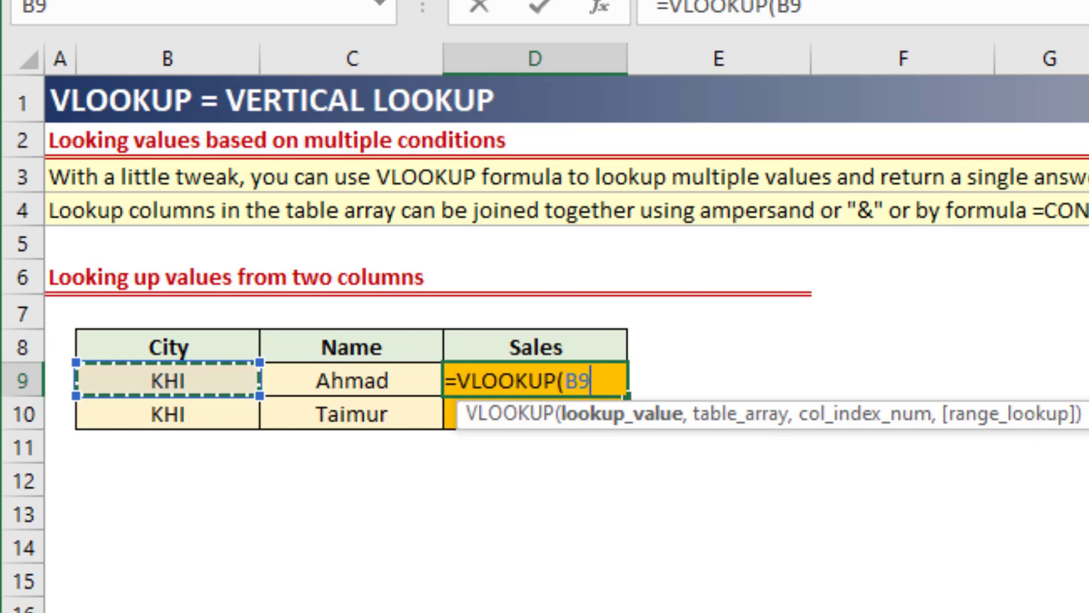
text(&)
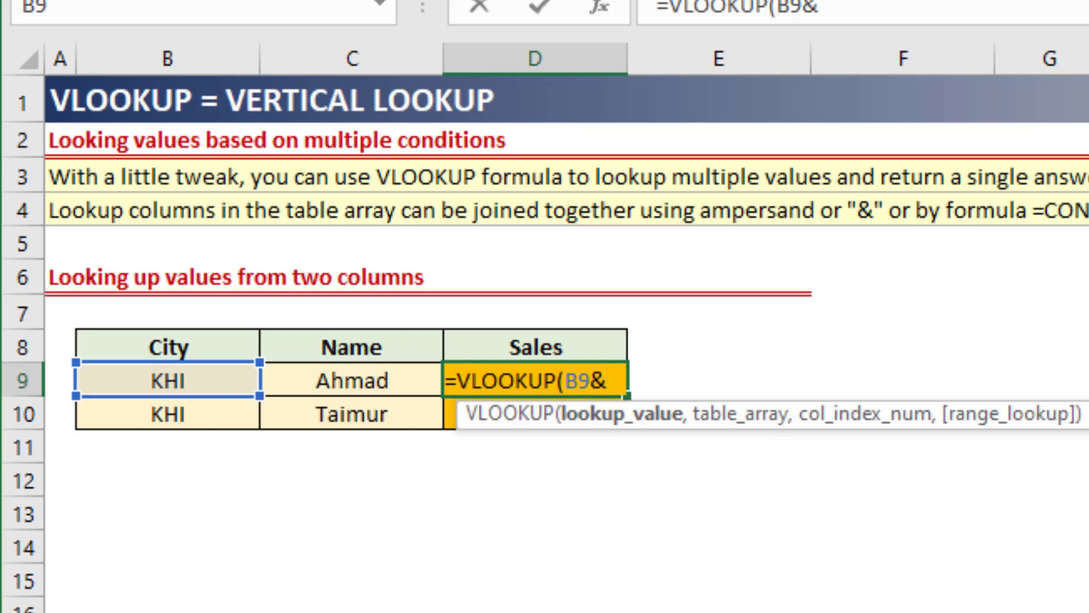
text("|)
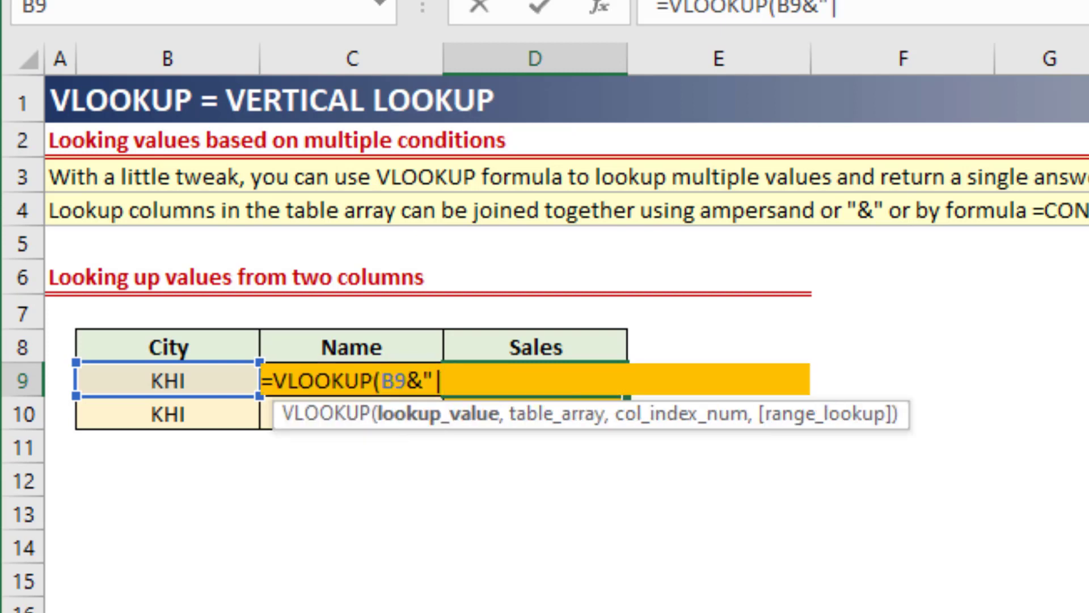
text("&)
key(Left)
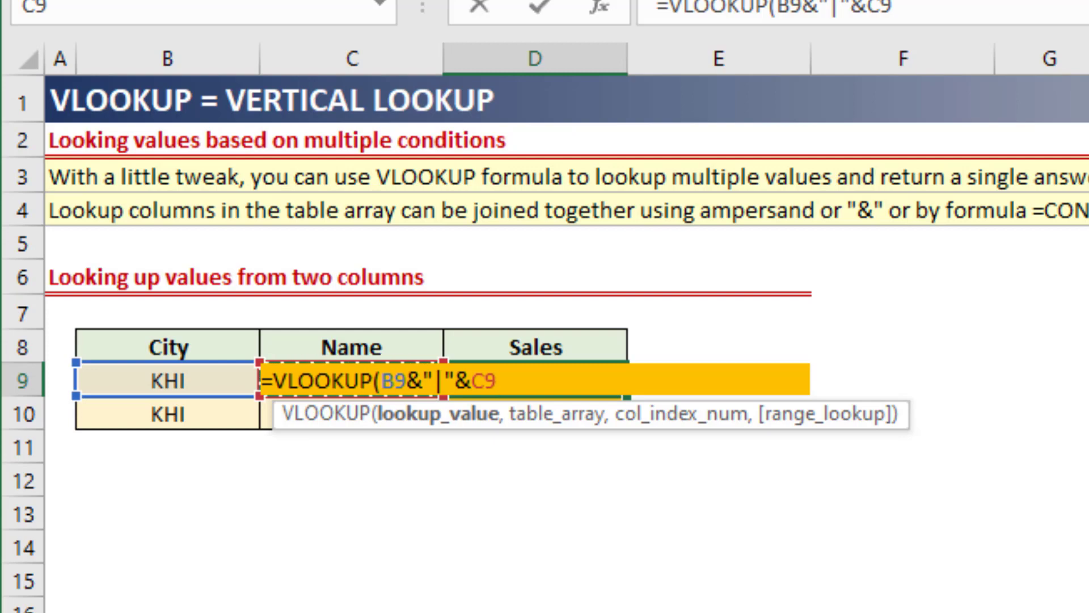
text(,)
Supply the helper column and source table as the absolute table array $H$9:$K$23 in D9's formula.
key(Right)
key(Right)
key(Right)
key(Right)
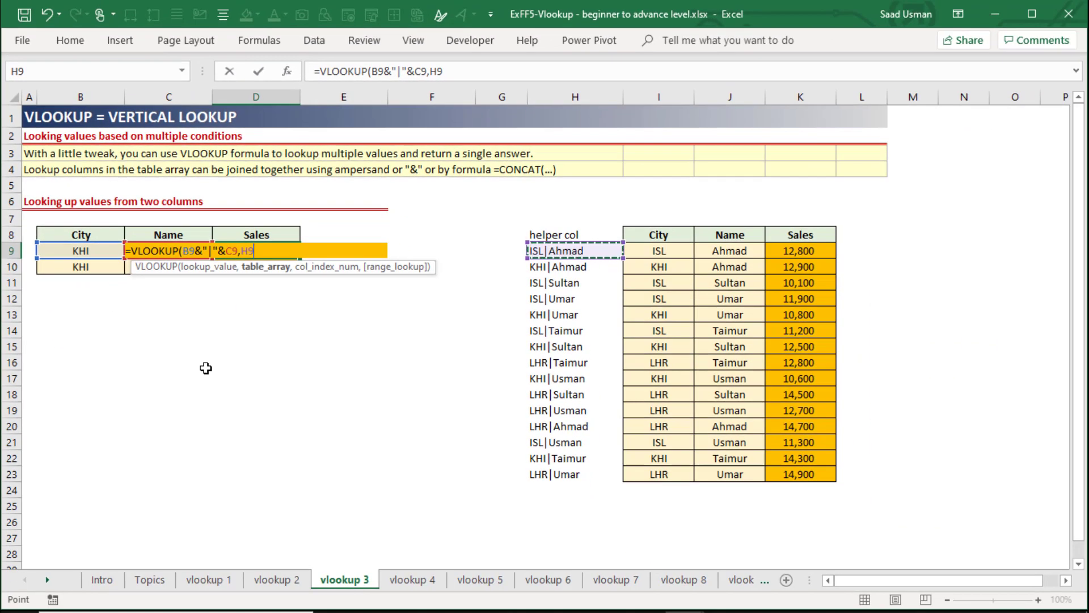
key(shift+Right)
key(shift+Right)
key(shift+Right)
key(ctrl+shift+Down)
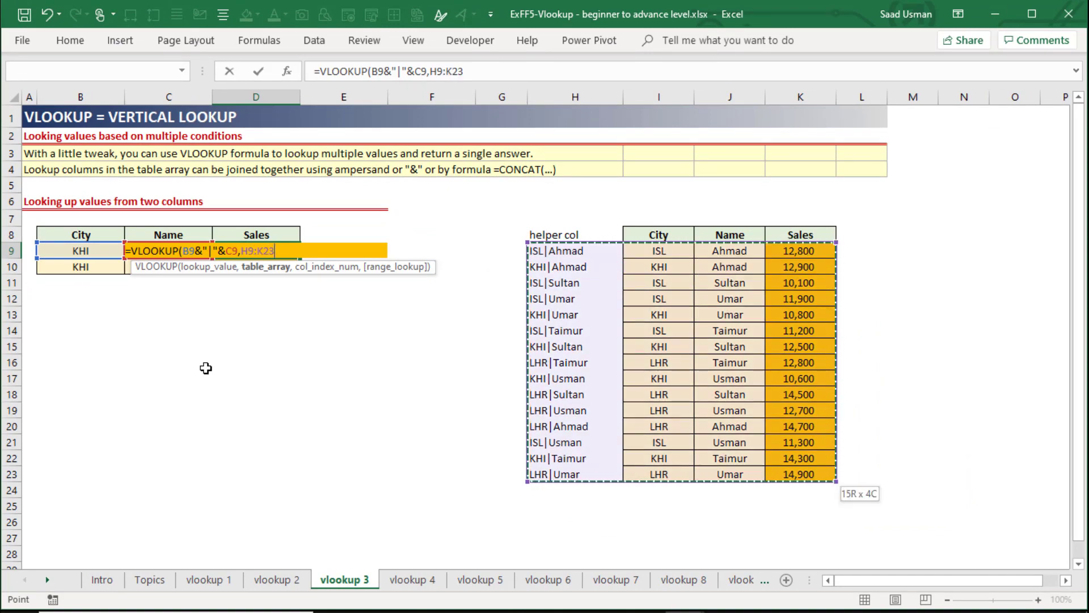
key(F4)
text(,)
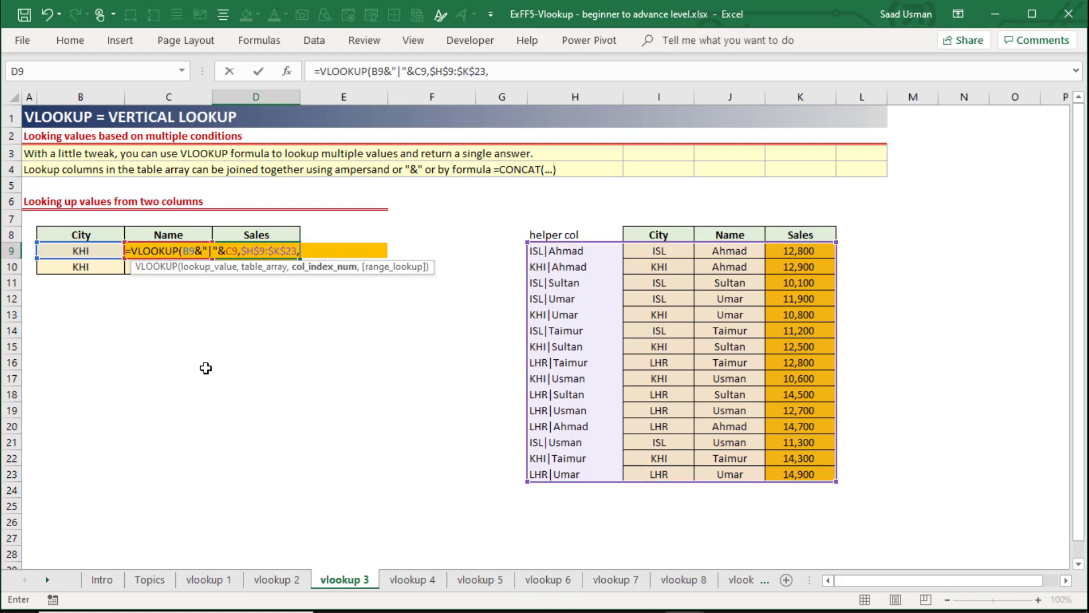
text(4,0))
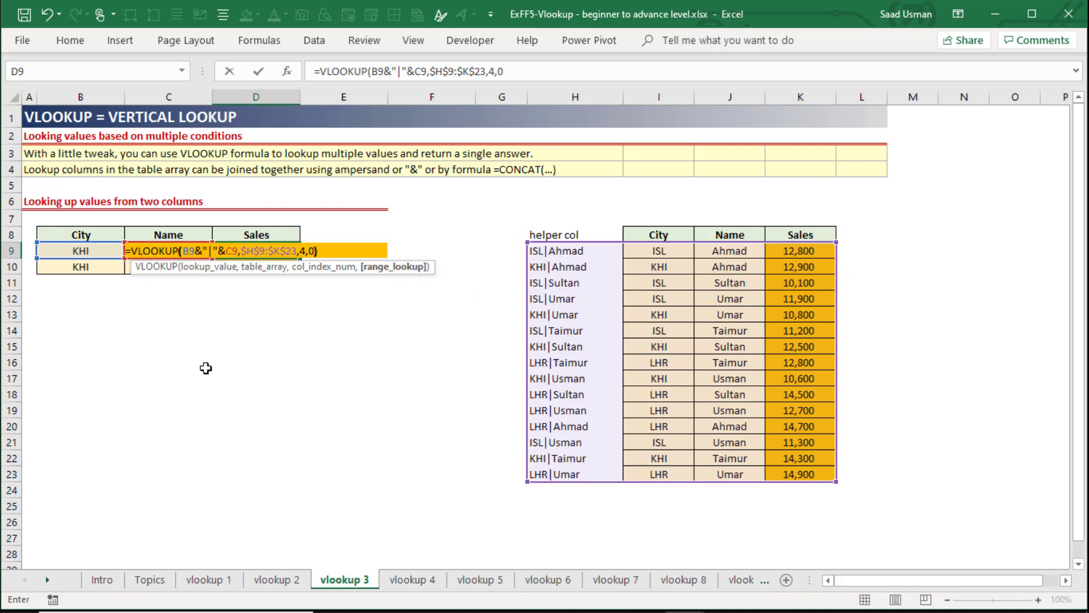
Finish D9's VLOOKUP with column index 4 and exact match 0, and fill the formula into D10.
key(Return)
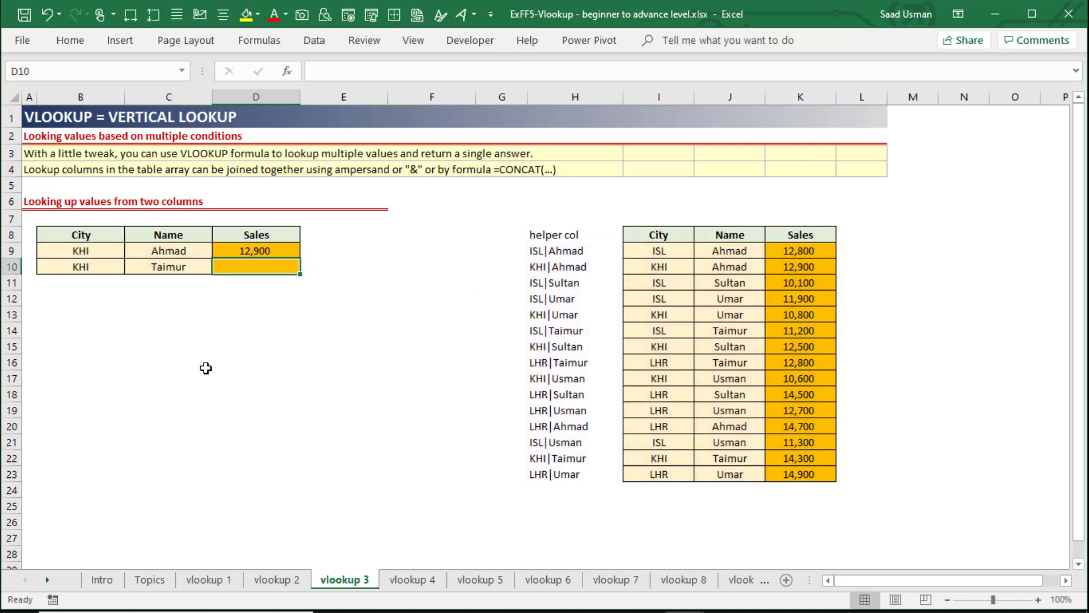
key(Up)
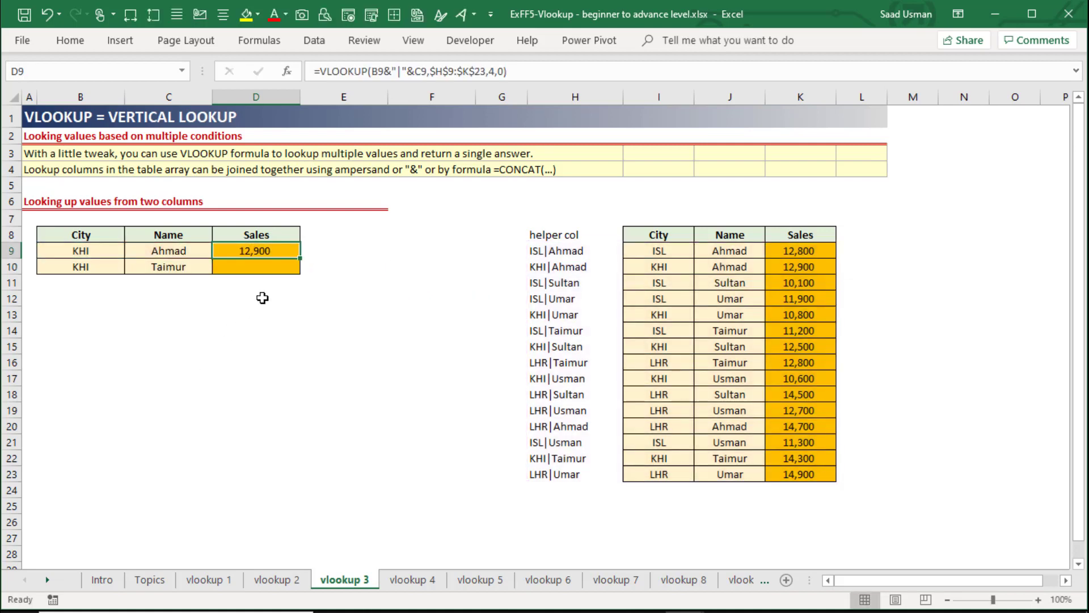
double_click(301, 258)
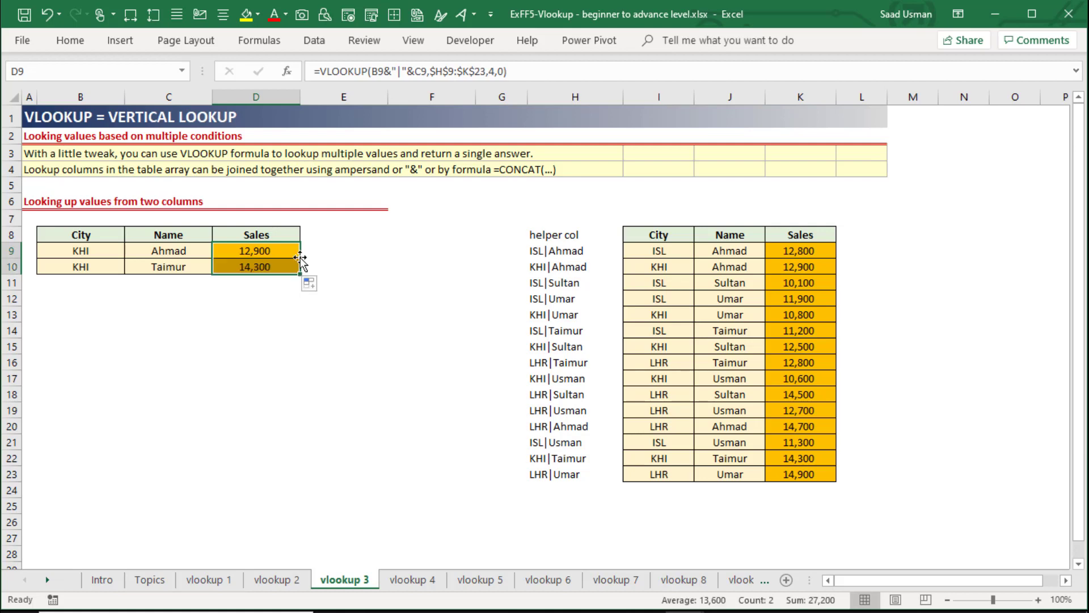
Change the first lookup row's City in B9 to LHR and check its Sales against source record I20:K20.
click(114, 252)
click(132, 252)
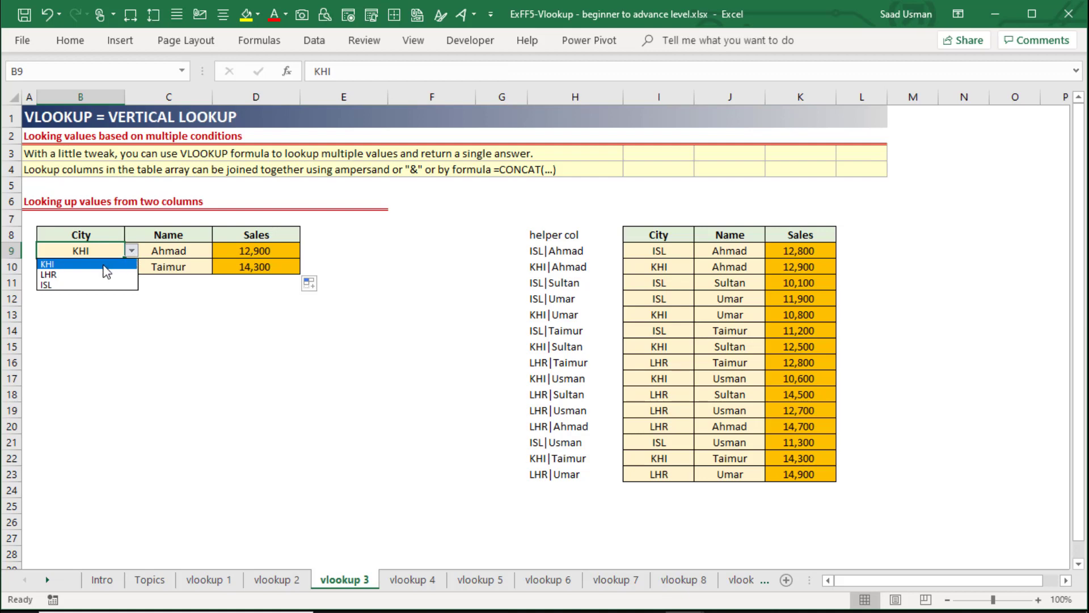
click(88, 275)
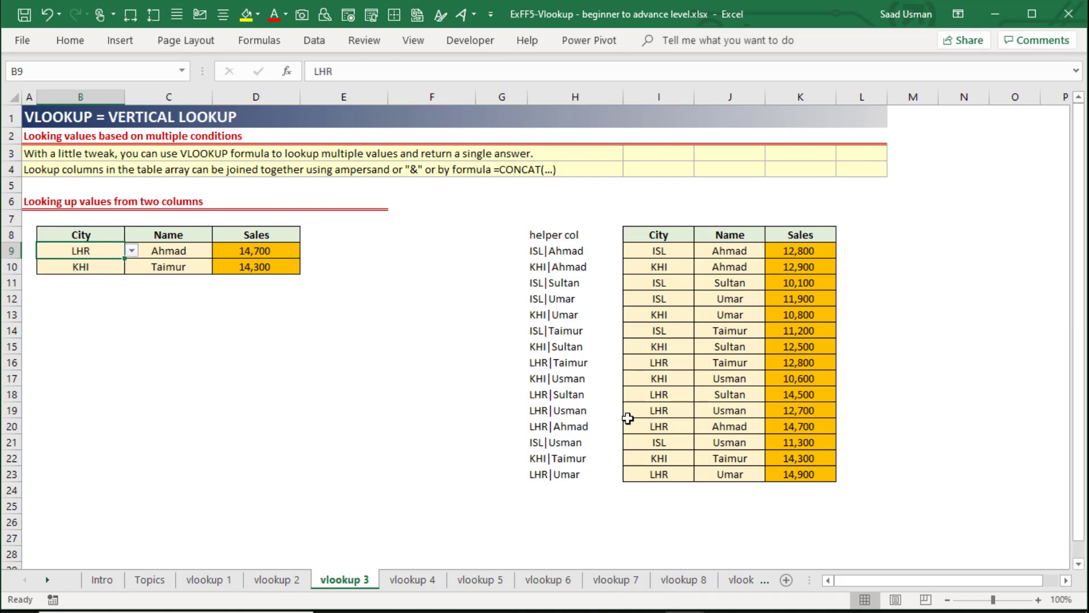
drag(662, 429, 786, 428)
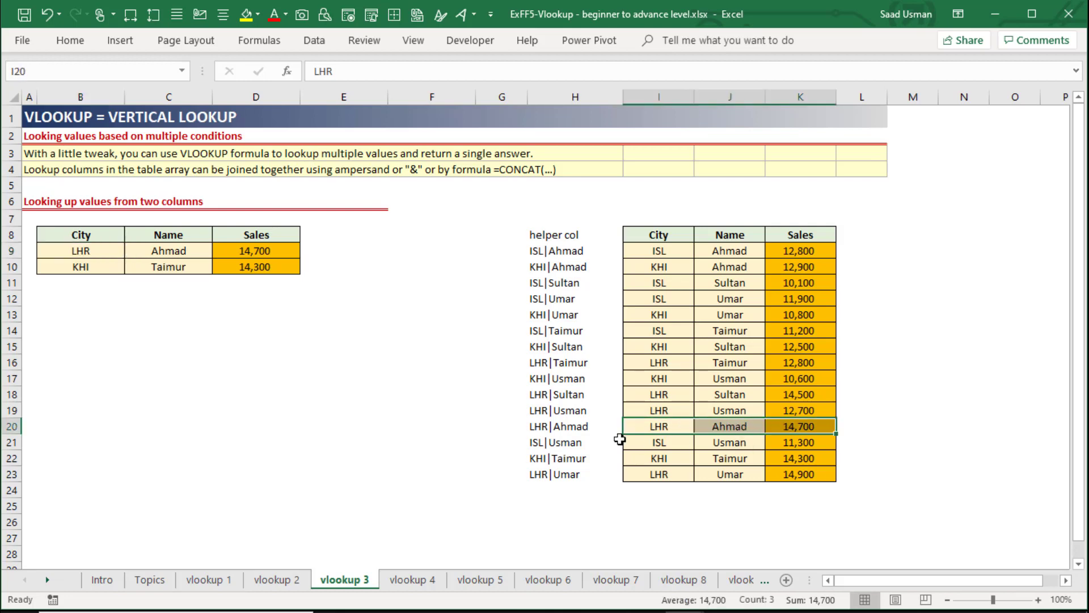
Switch to the vlookup 4 sheet and examine its wildcard notes and name lookup sections from the top.
key(ctrl+Page_Down)
key(ctrl+Home)
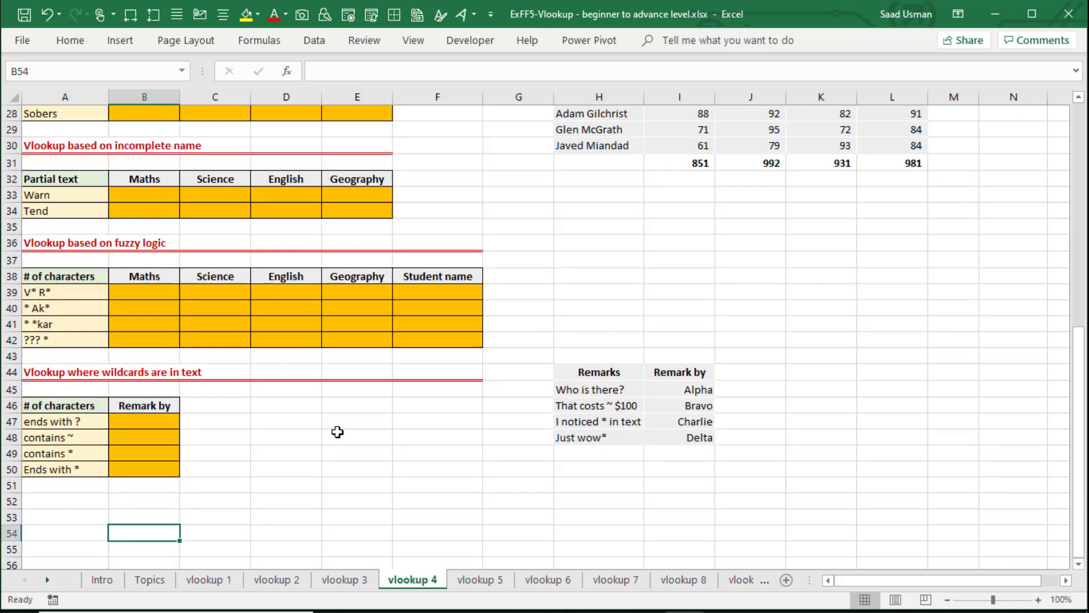
key(ctrl+Home)
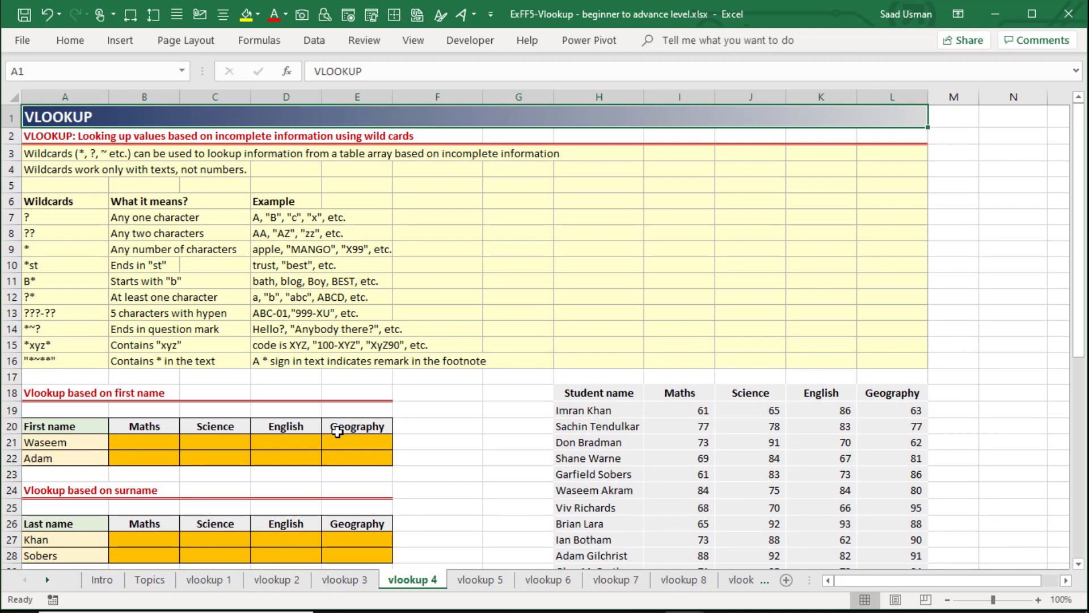
key(Down)
key(Down)
key(Down)
key(Down)
key(Down)
key(Down)
key(Down)
key(Down)
key(Down)
key(Down)
key(Down)
key(Down)
key(Down)
key(Down)
key(Down)
key(Down)
key(Down)
key(Down)
key(Down)
key(Down)
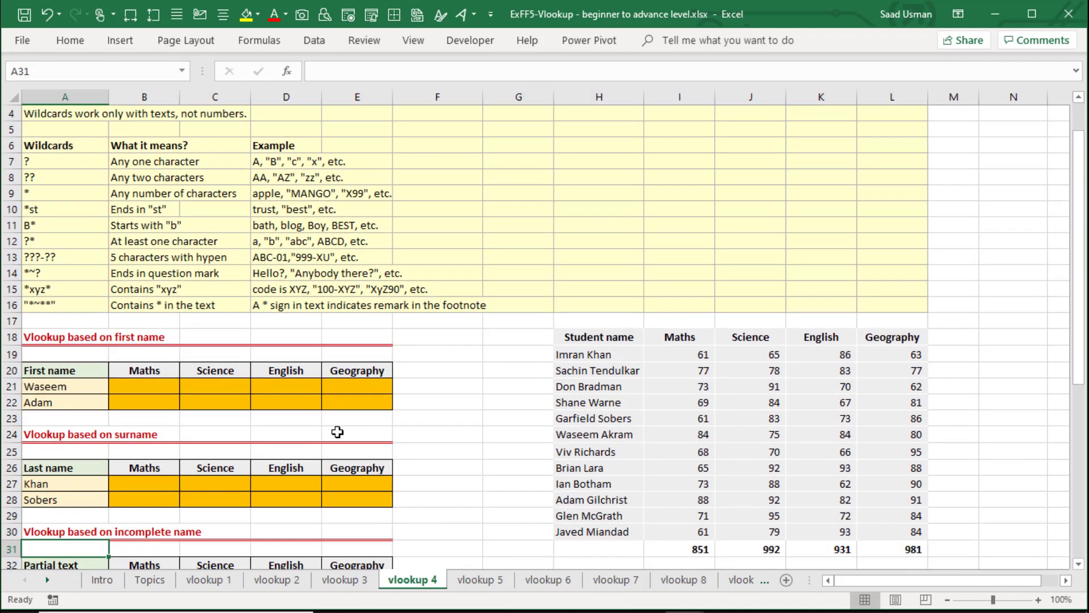
key(Down)
key(Right)
key(Right)
key(Right)
key(Right)
key(Right)
key(Right)
key(Right)
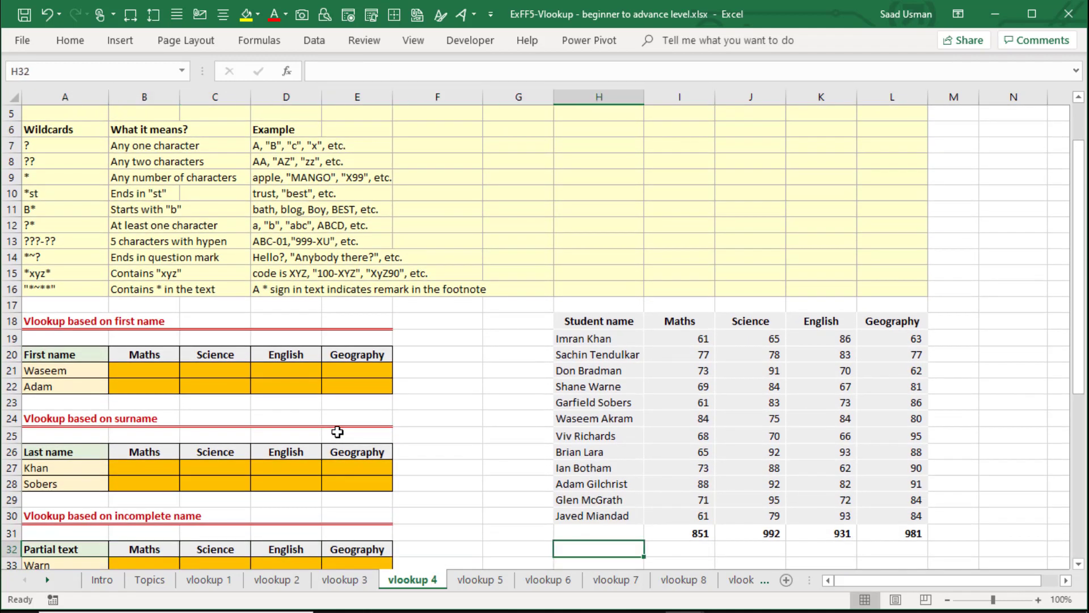
Examine the student names in H19:H30 and their subject marks in I19:L30.
key(ctrl+Up)
key(ctrl+Up)
key(Down)
key(ctrl+shift+Down)
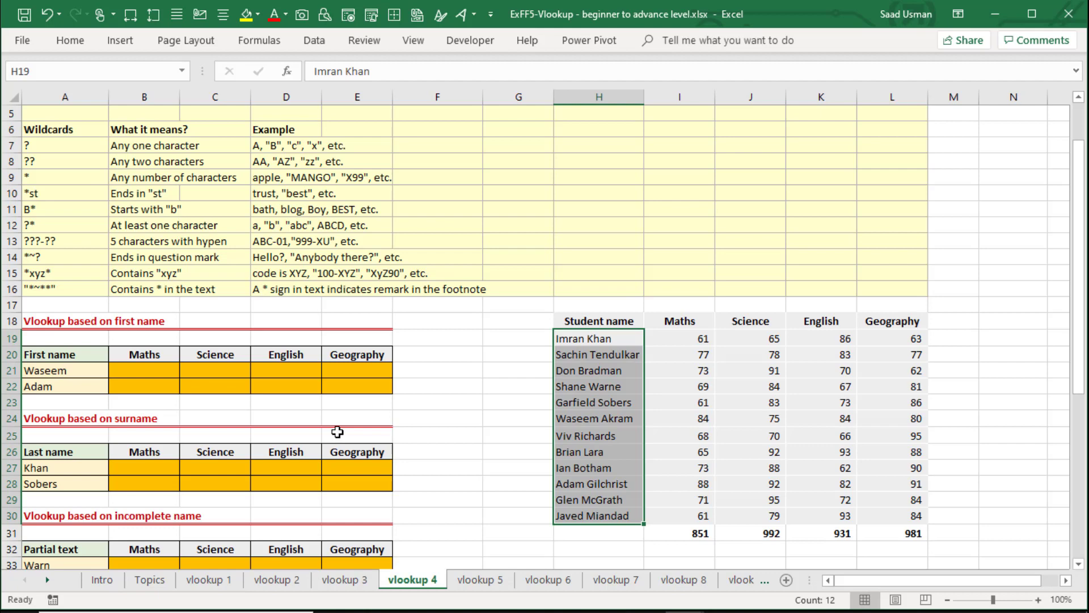
key(Right)
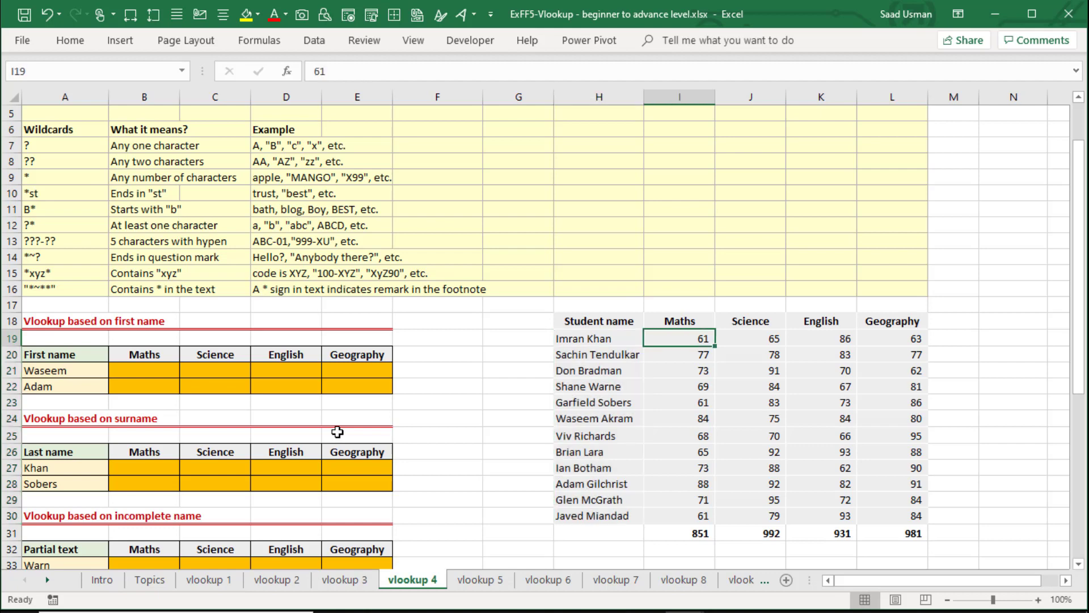
key(ctrl+shift+Right)
key(ctrl+shift+Down)
key(shift+Up)
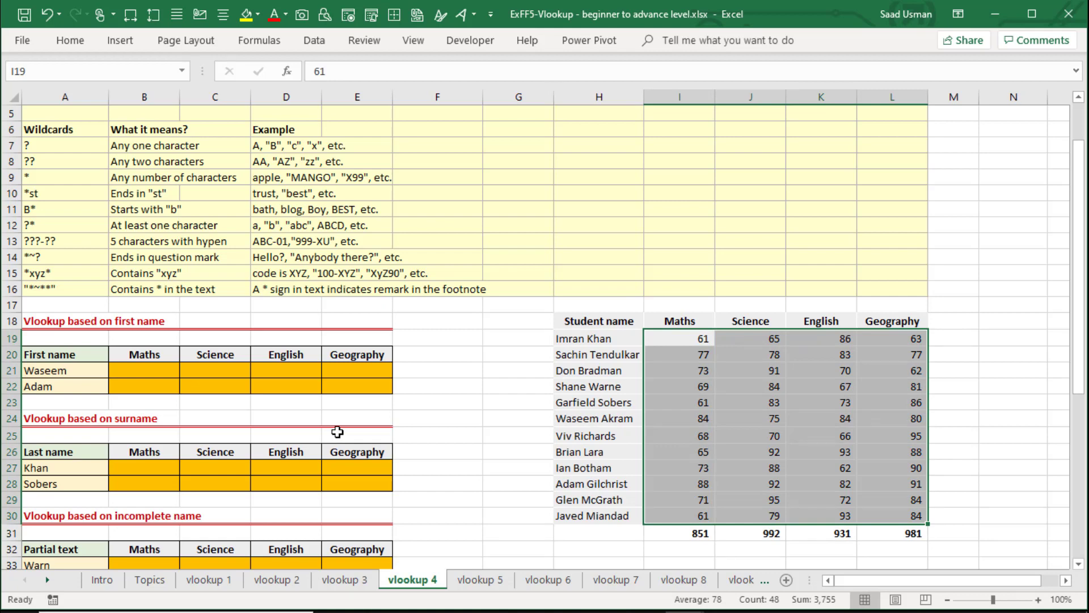
Compare the first name in A21 with the matching full student name in H24 of the marks table.
key(Left)
key(Left)
key(Left)
key(Left)
key(Left)
key(Left)
key(Left)
key(Left)
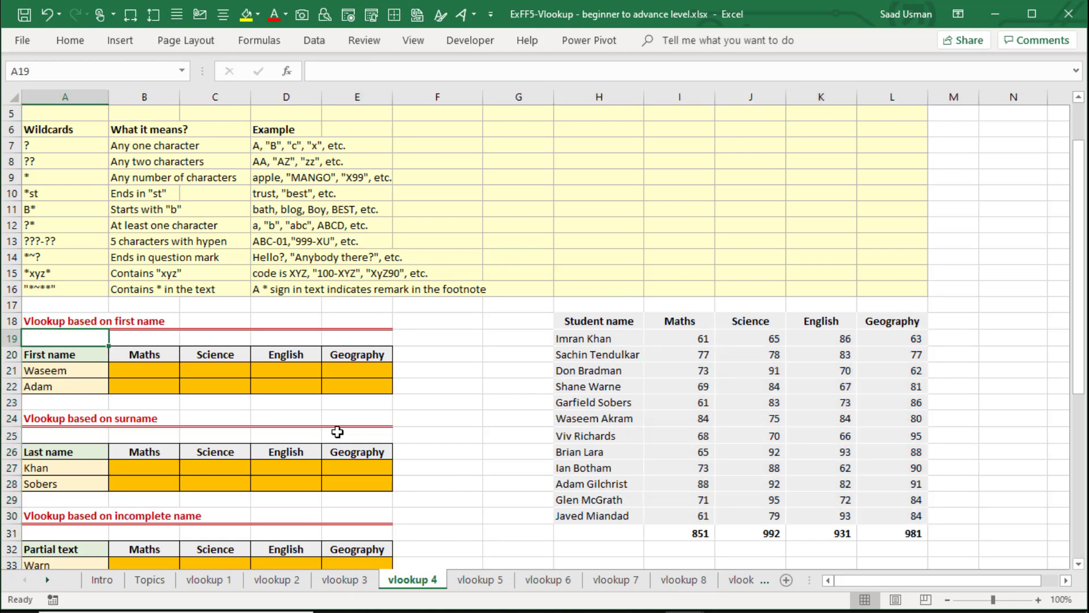
key(Down)
key(Down)
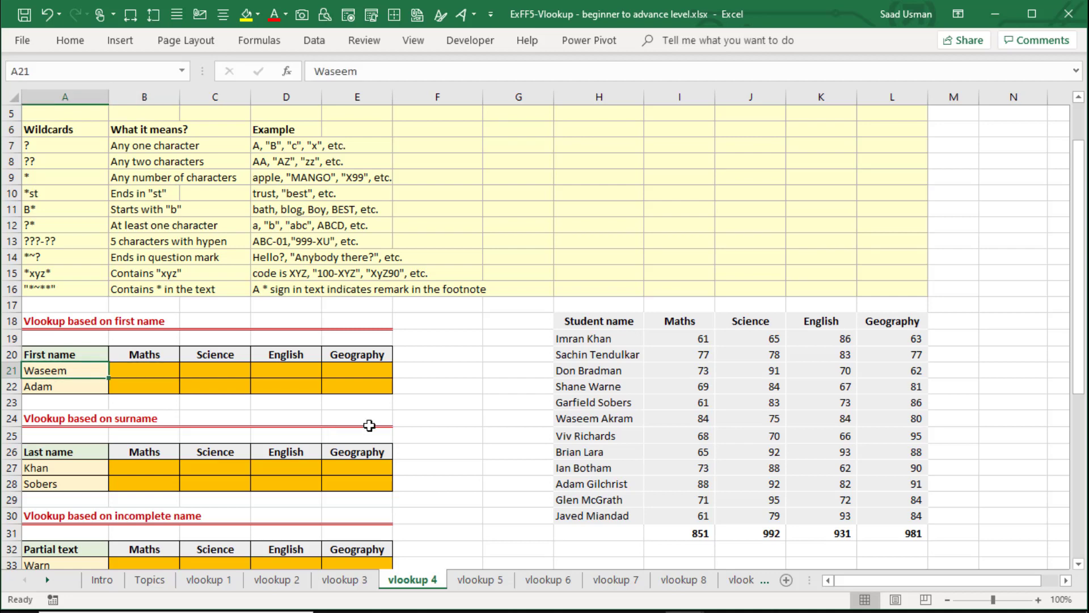
click(603, 415)
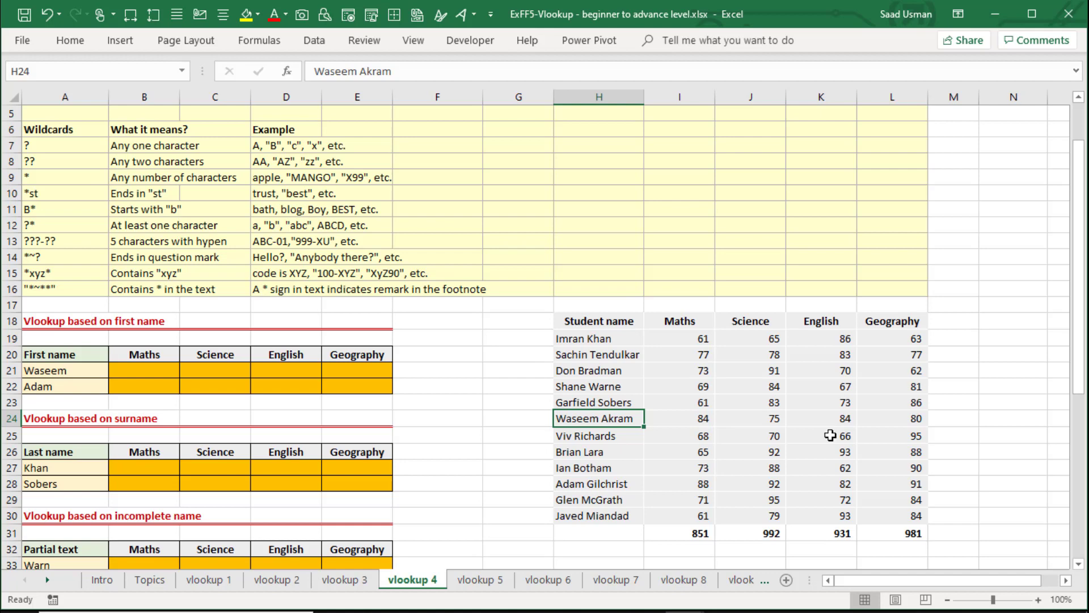
key(Left)
key(Left)
key(Left)
key(Left)
key(Left)
key(Left)
key(Left)
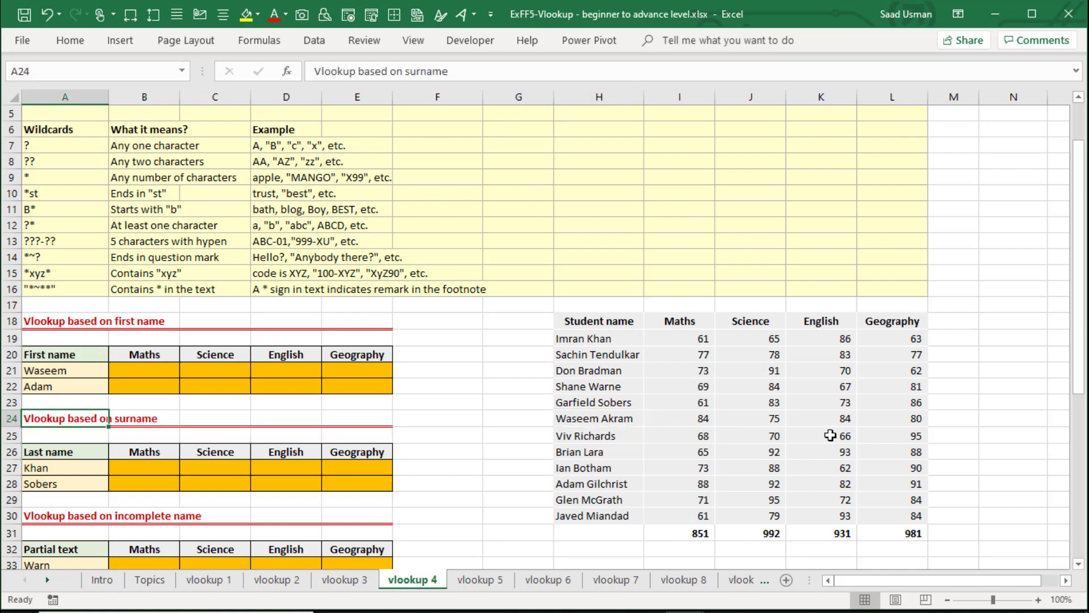
Start a VLOOKUP in B21 for the first student's Maths mark, using column-locked $A21 as the lookup value.
key(Up)
key(Up)
key(Up)
key(Right)
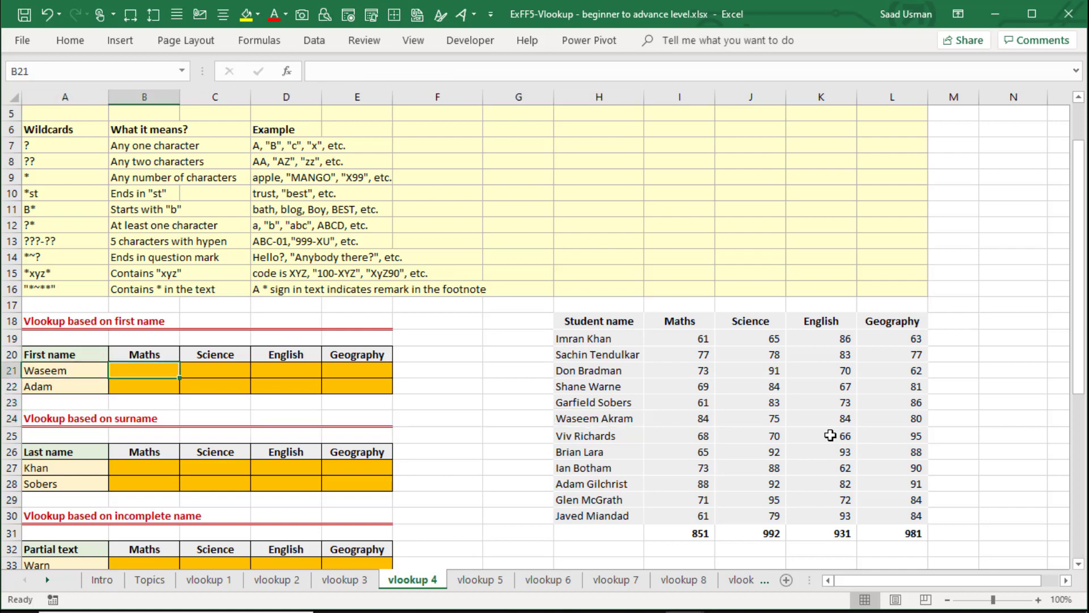
text(=vl)
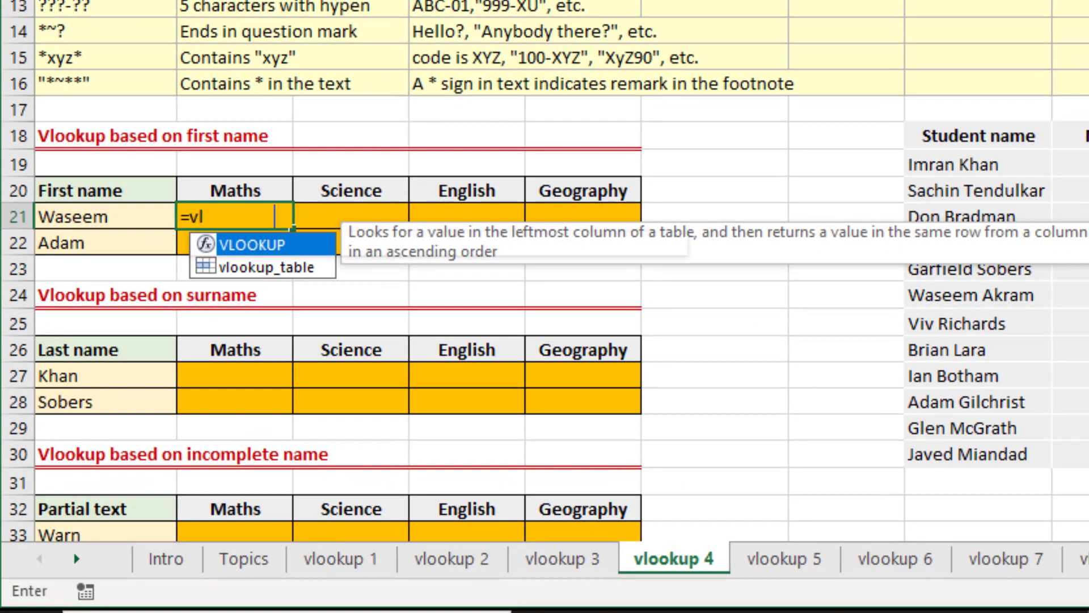
key(Tab)
key(Left)
key(F4)
key(F4)
key(F4)
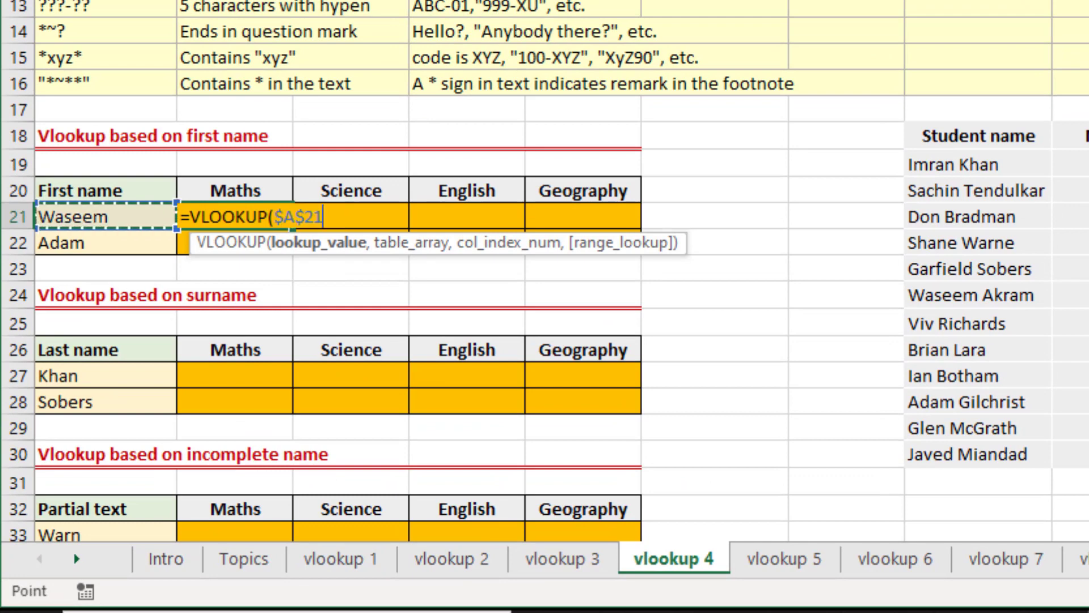
text(,)
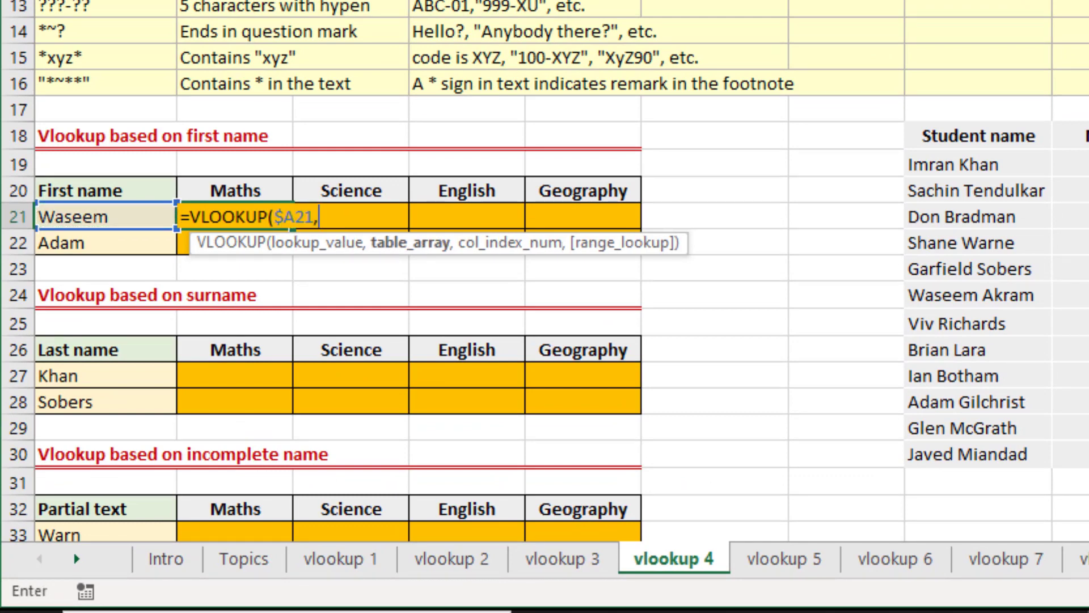
Set the VLOOKUP's table array to the student marks range as the absolute reference $H$19:$L$30.
key(ctrl+Right)
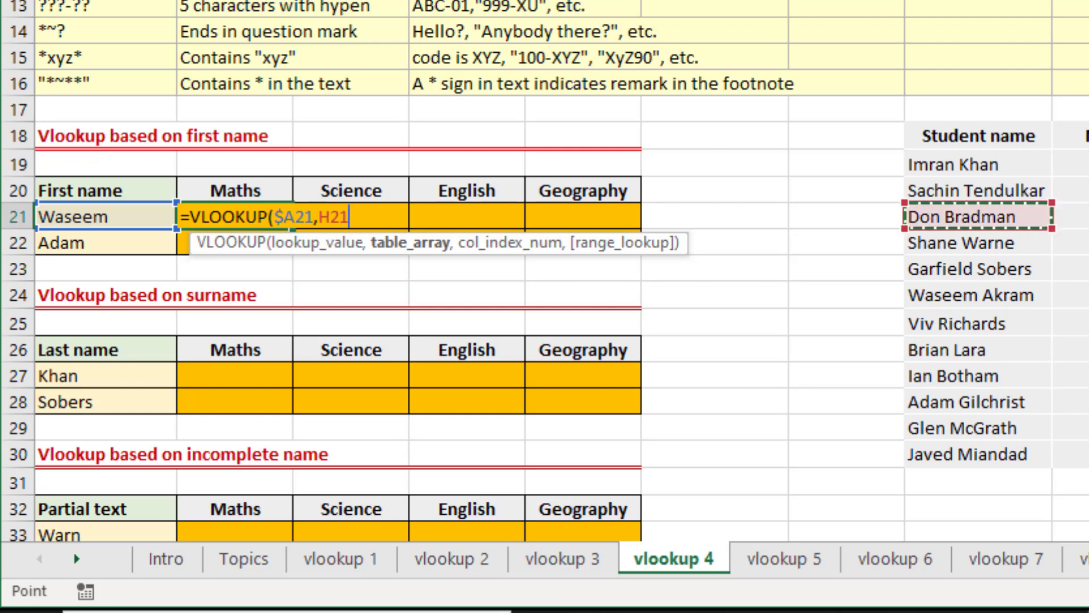
key(Up)
key(Up)
key(ctrl+shift+Right)
key(ctrl+shift+Down)
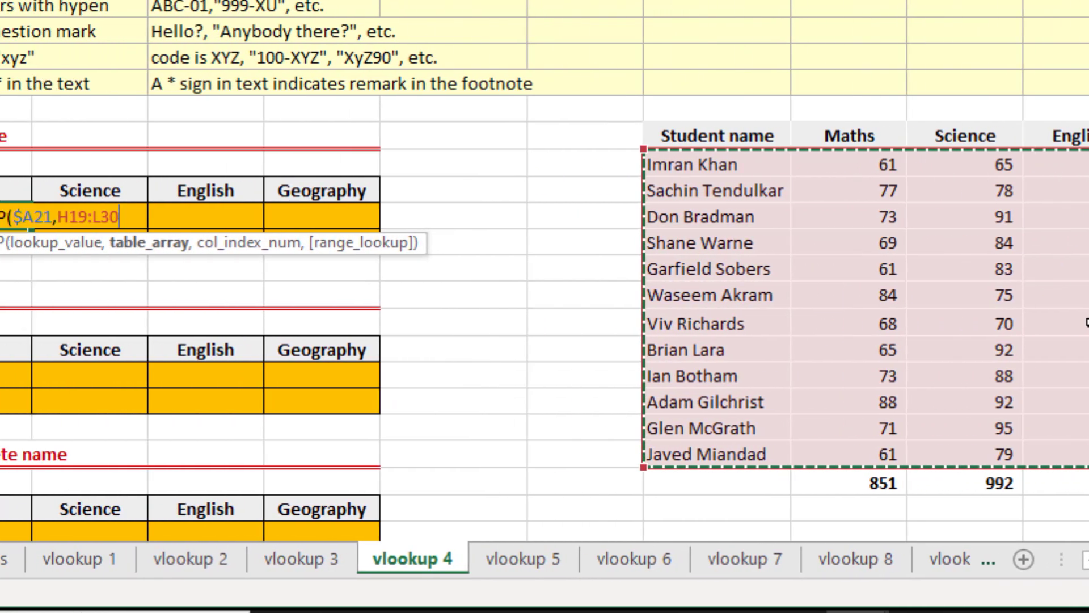
key(F4)
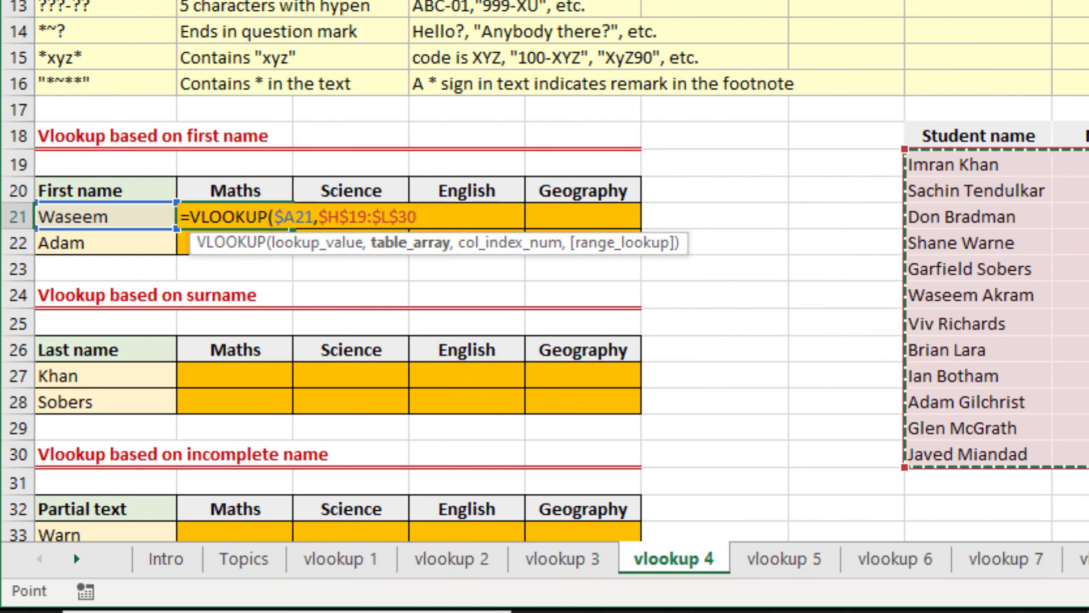
text(,)
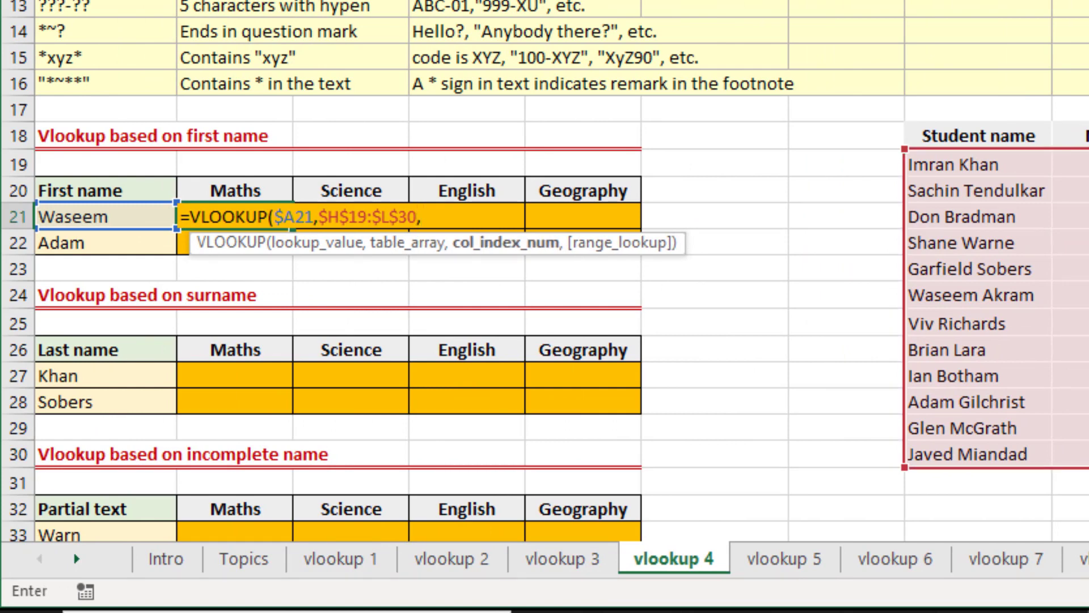
text(m)
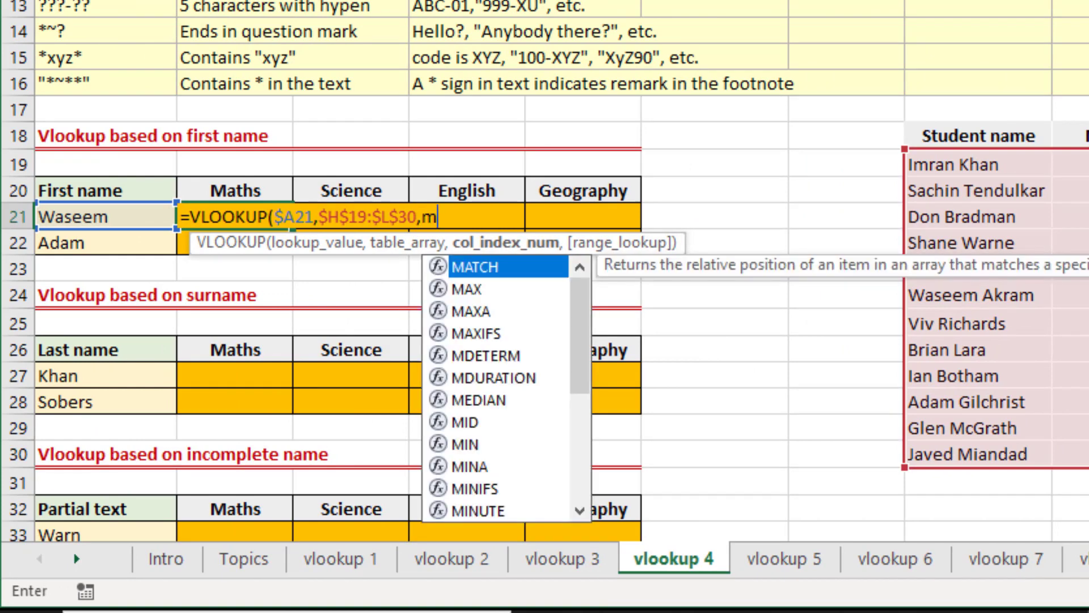
text(at)
Nest MATCH(B$20,$H$18:$L$18,0) as the column index so it follows the subject header.
key(Tab)
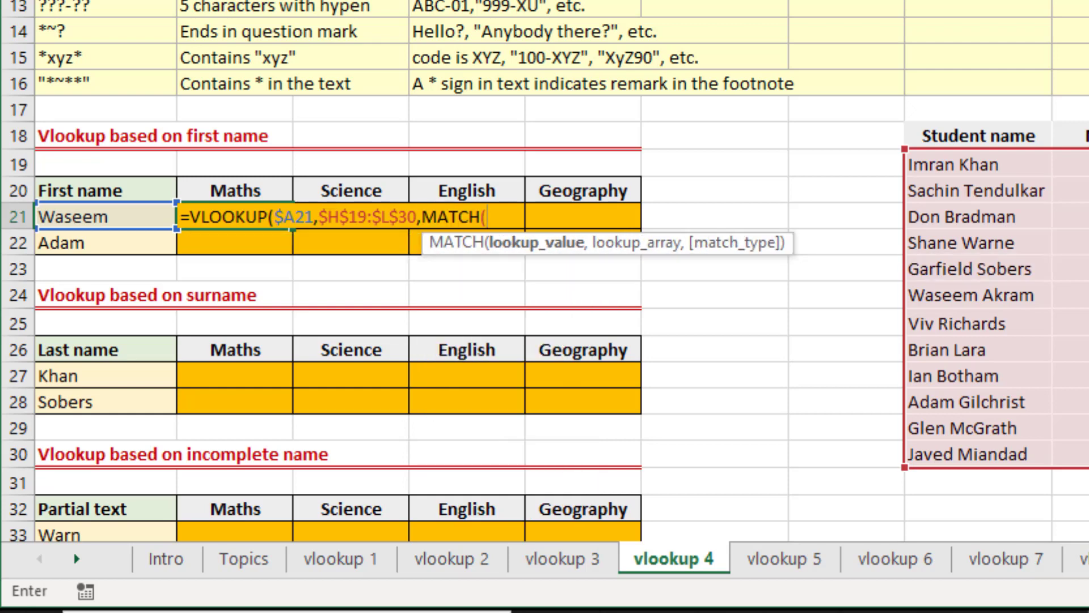
key(Up)
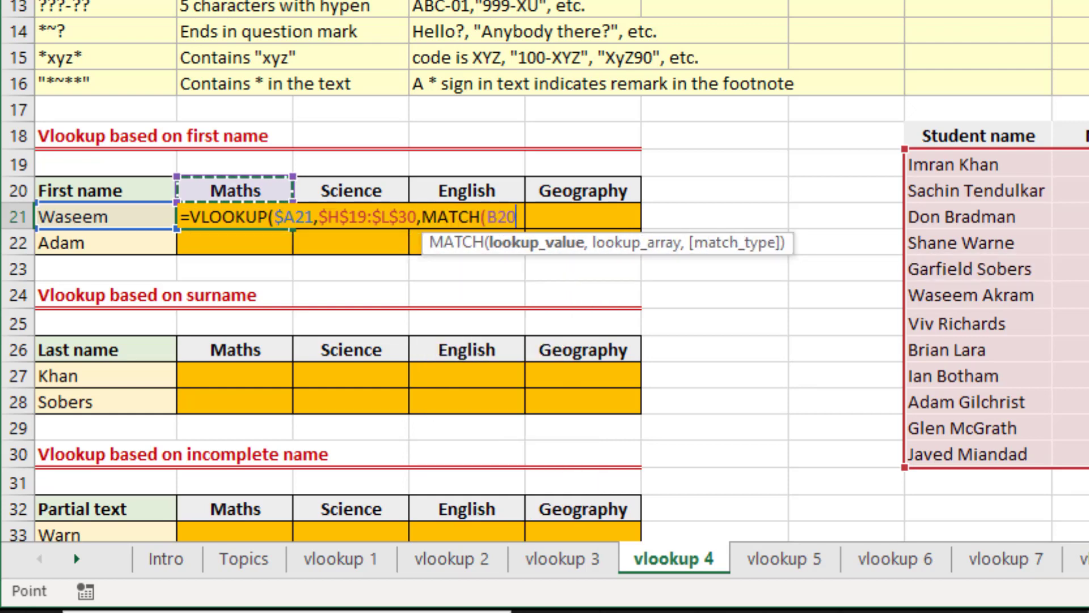
key(F4)
key(F4)
text(,)
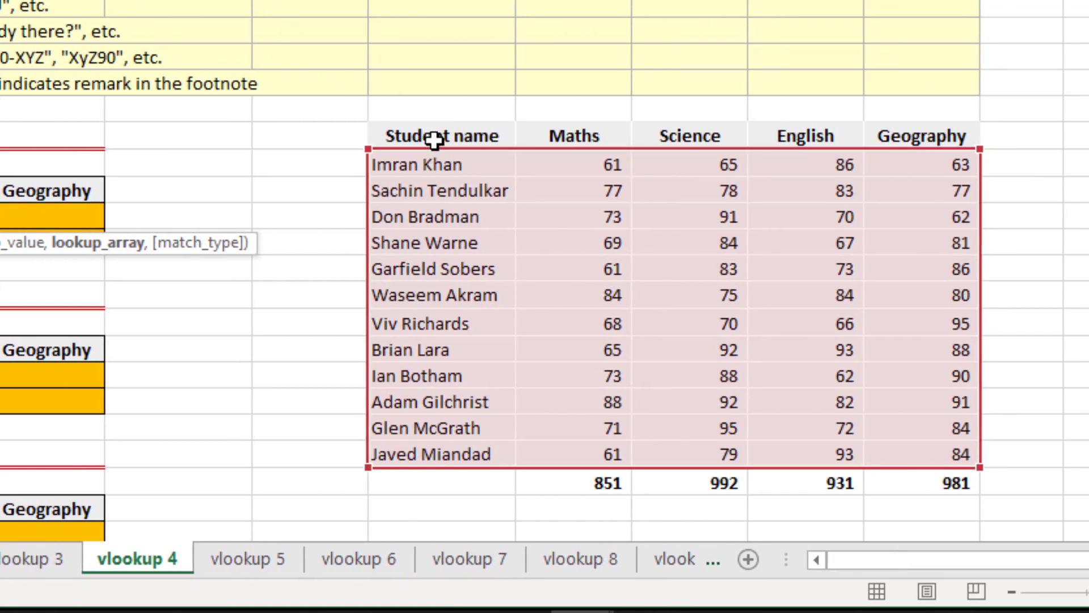
drag(443, 136, 922, 133)
key(F4)
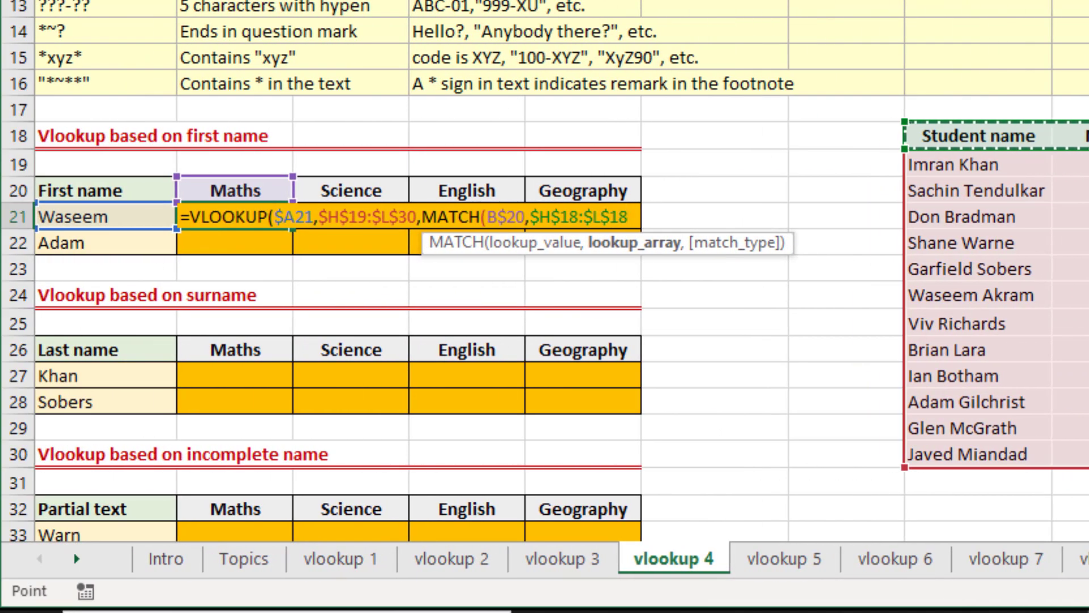
text(,)
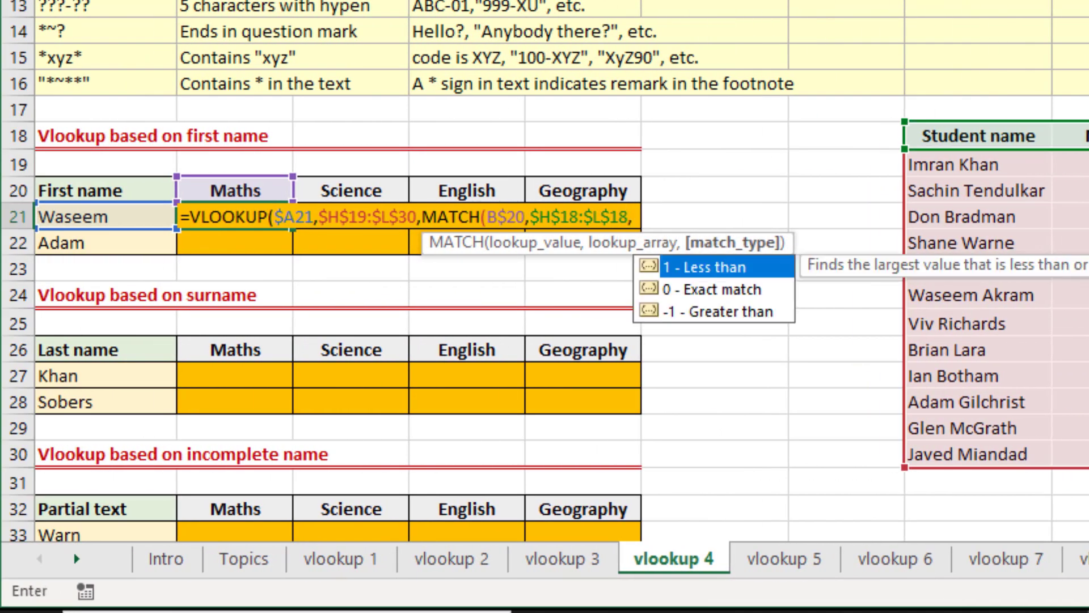
text(0)
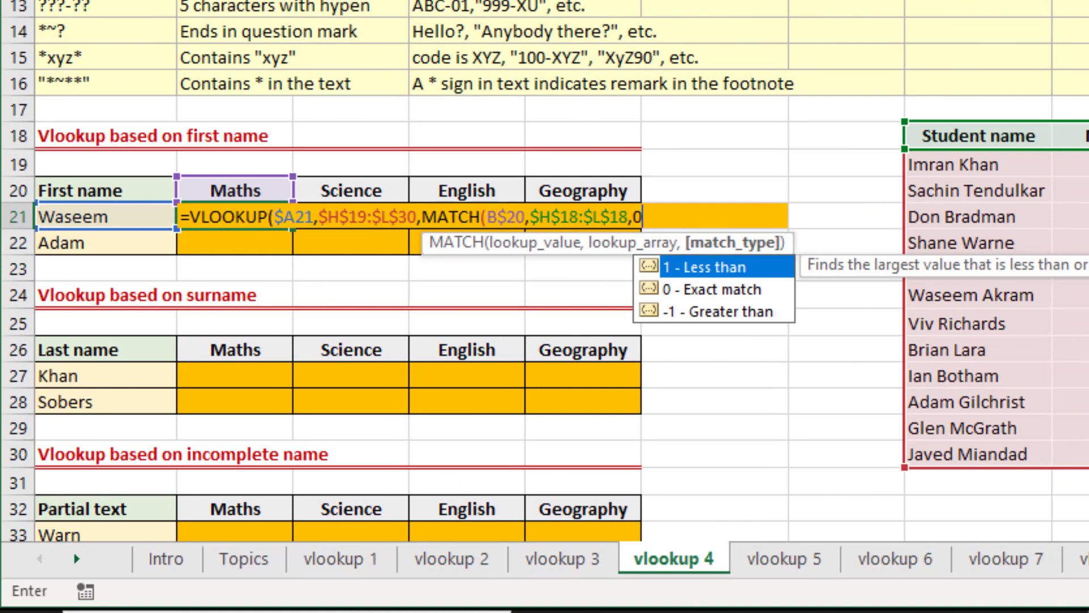
text())
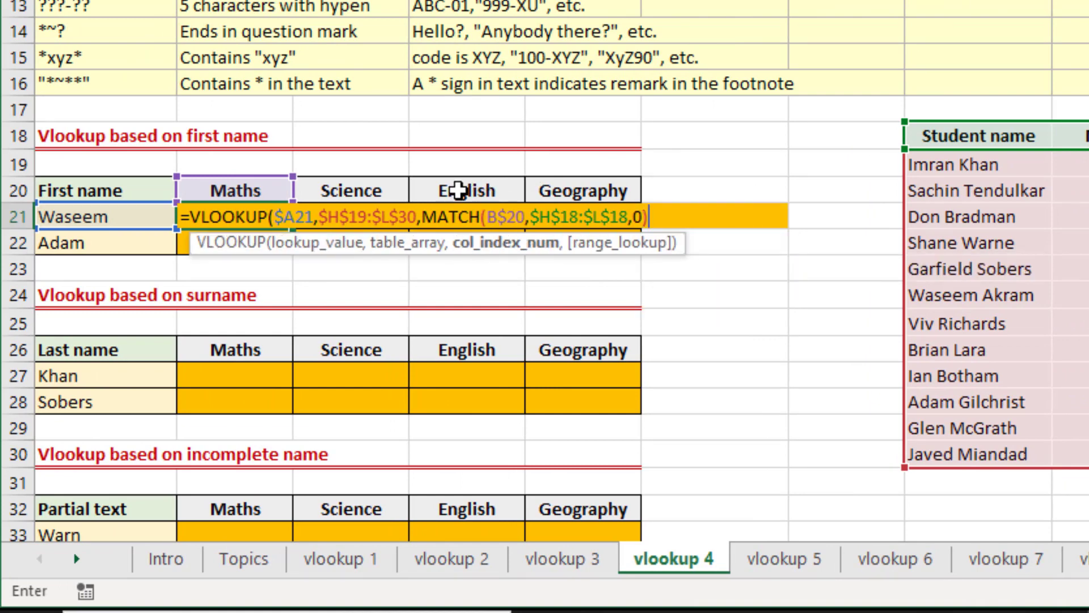
Evaluate the nested MATCH part inside the B21 formula, and restore the original expression.
drag(423, 217, 685, 214)
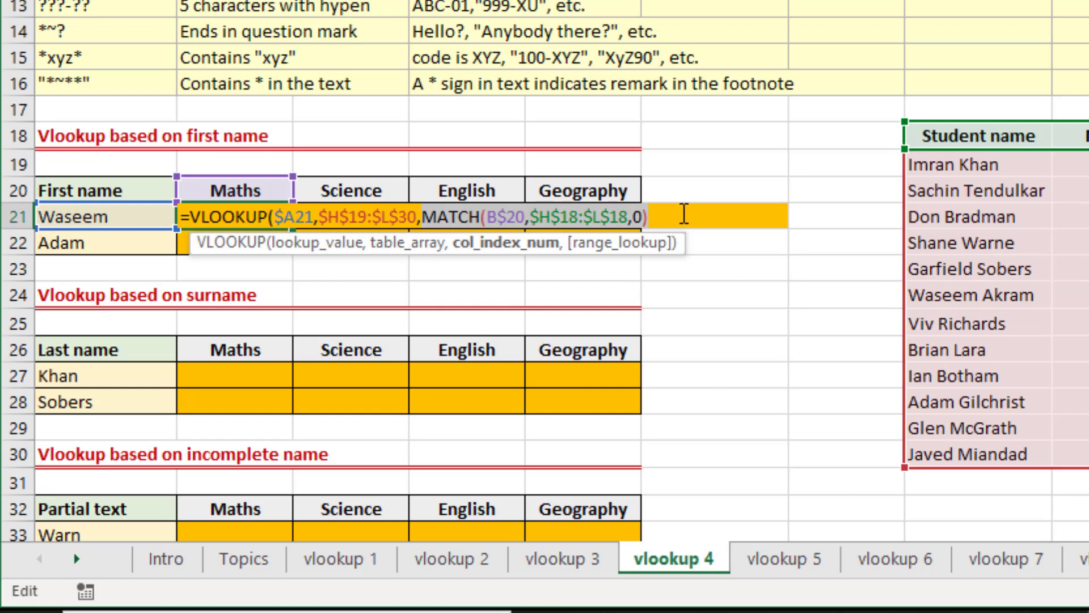
key(F9)
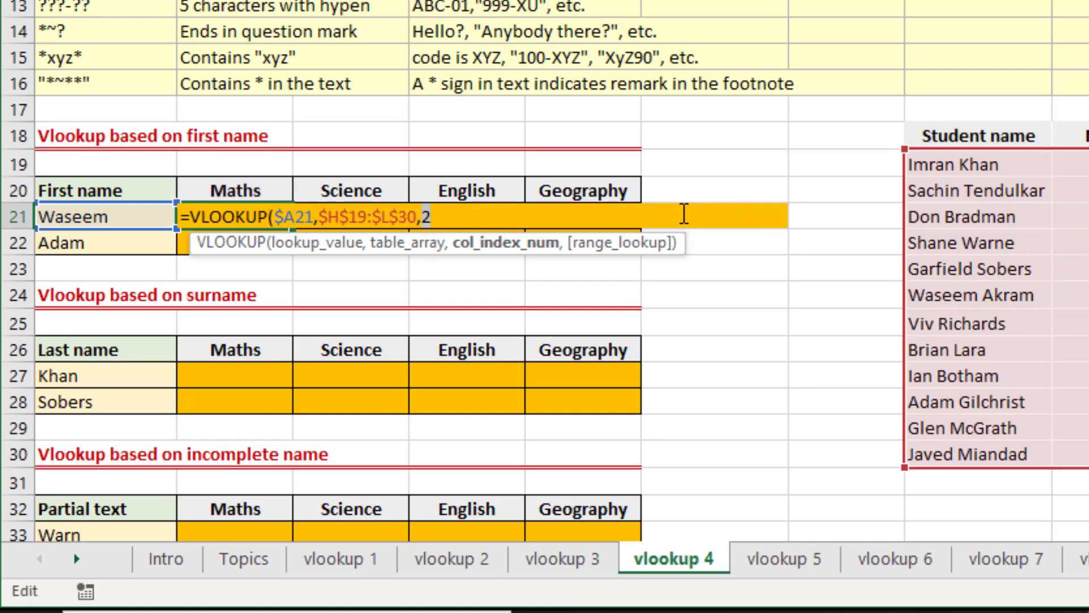
key(ctrl+z)
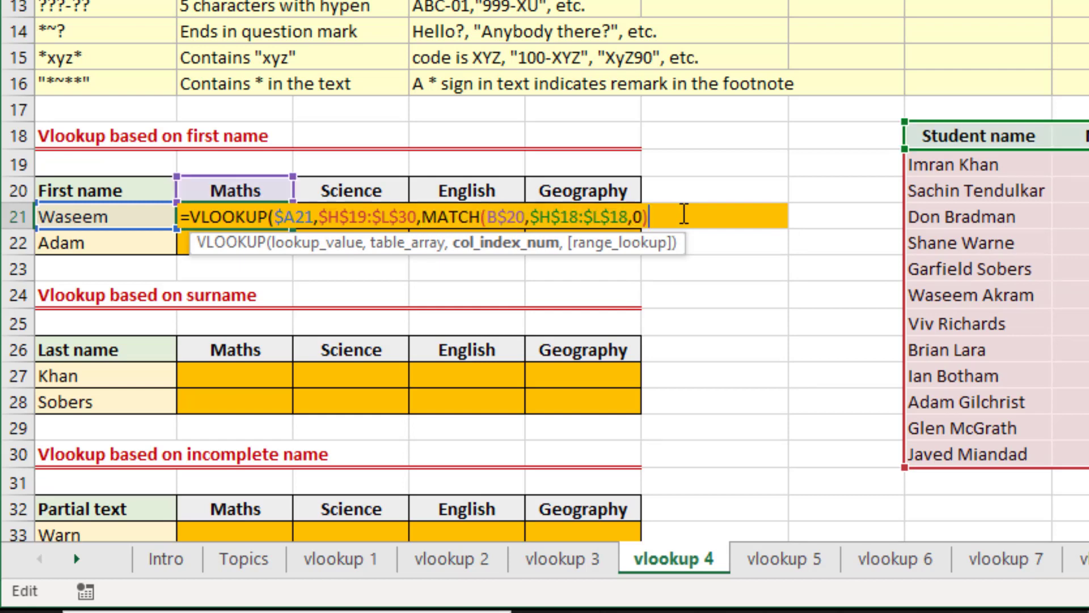
Finish the B21 VLOOKUP with FALSE for an exact match and enter the formula.
text(,)
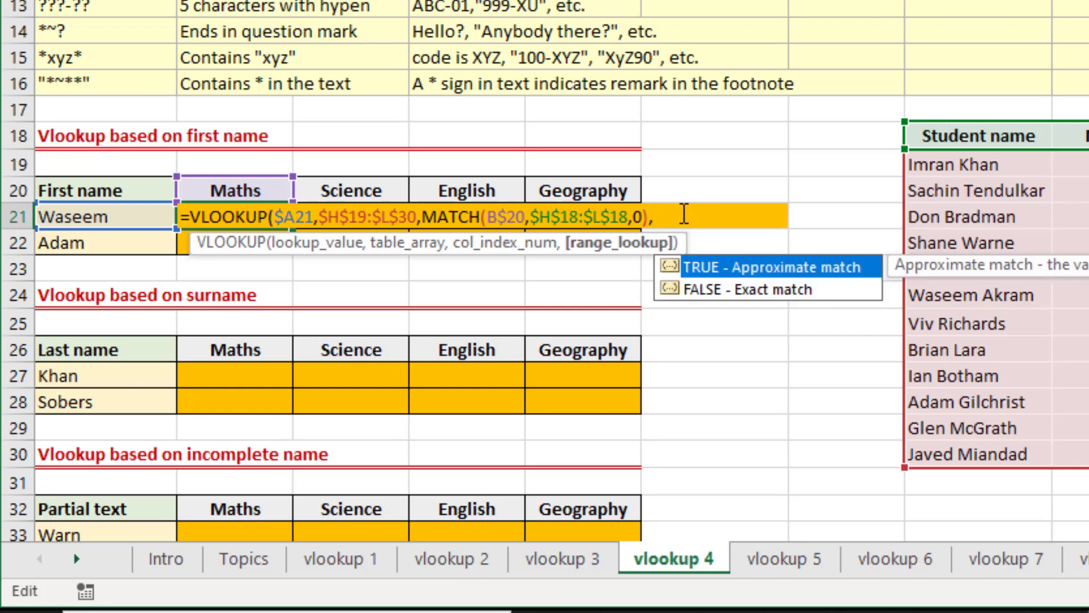
key(Down)
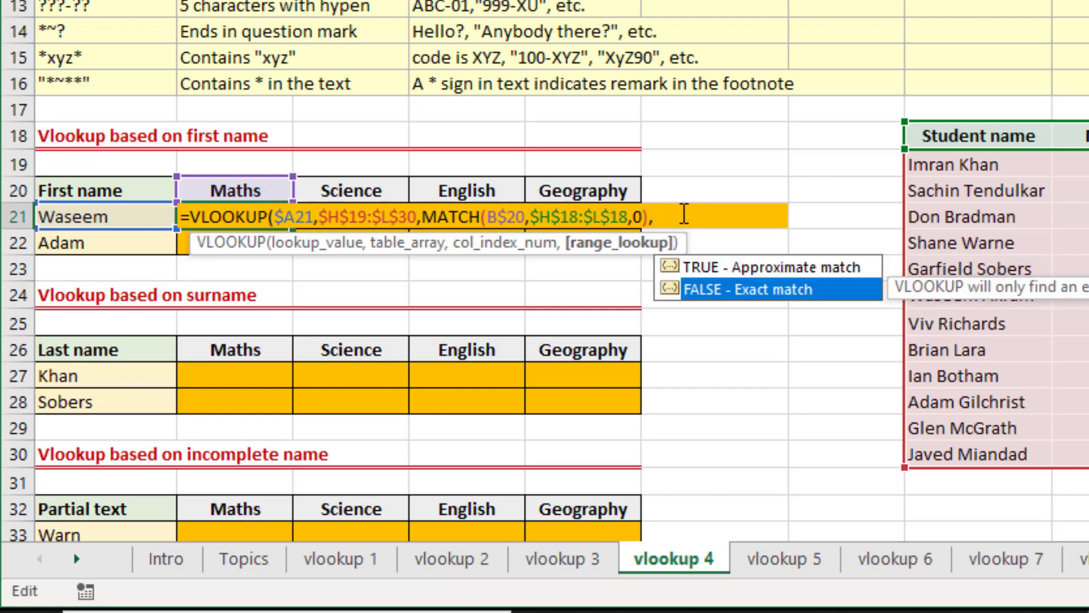
key(Tab)
text())
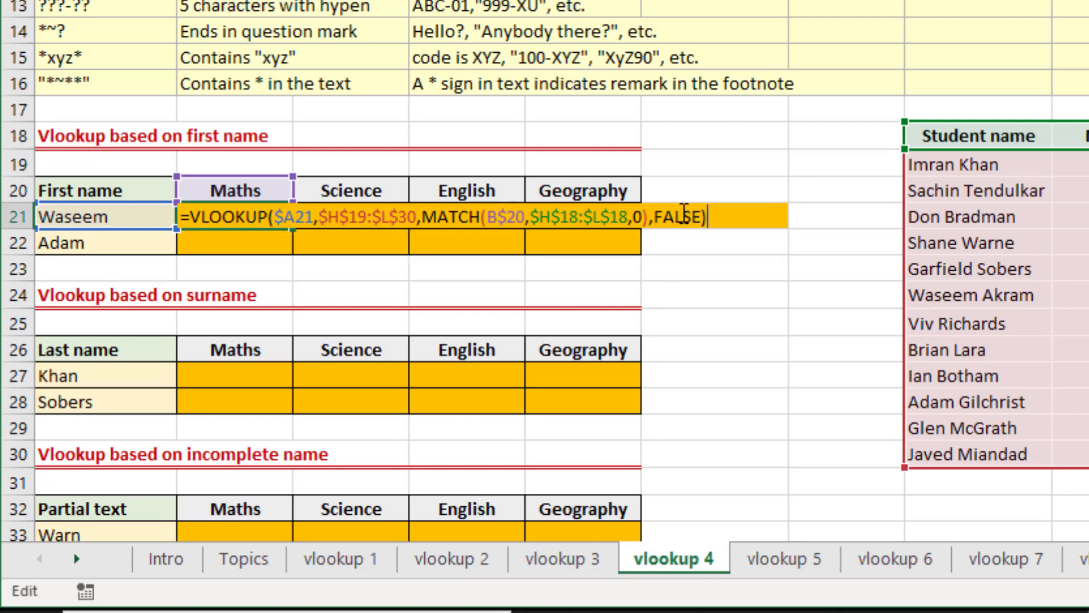
key(Return)
key(Up)
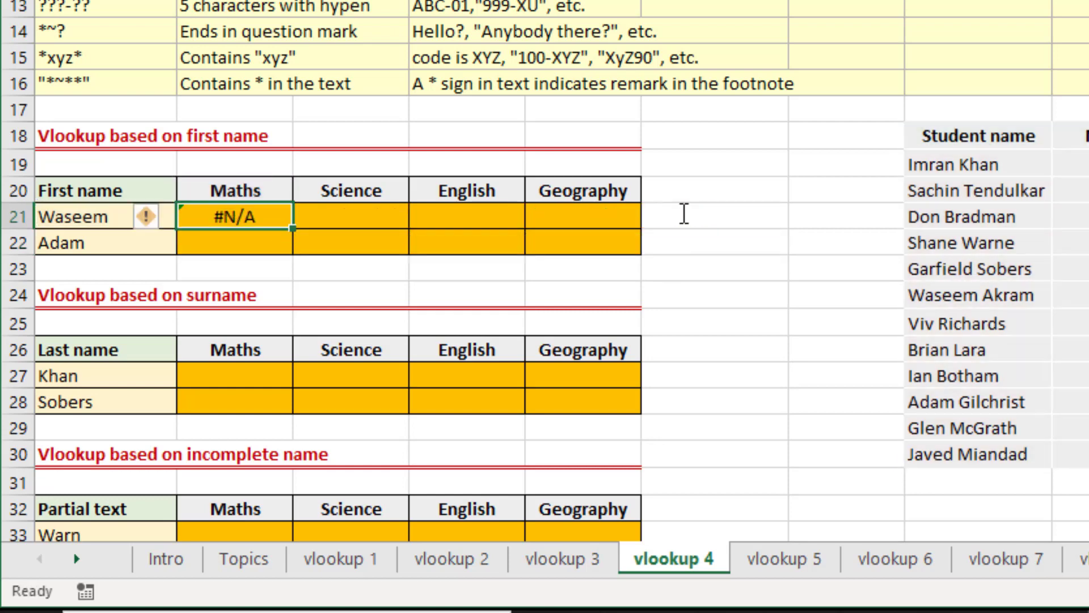
Test the B21 lookup by extending A21 to the full student name shown in H24, and undo that entry.
key(Left)
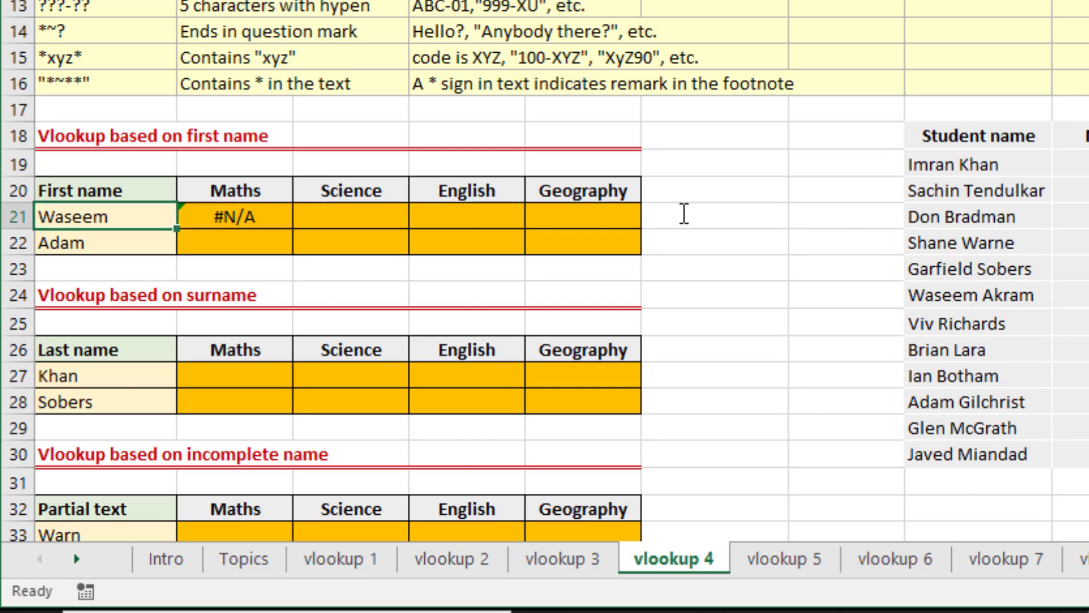
click(1000, 293)
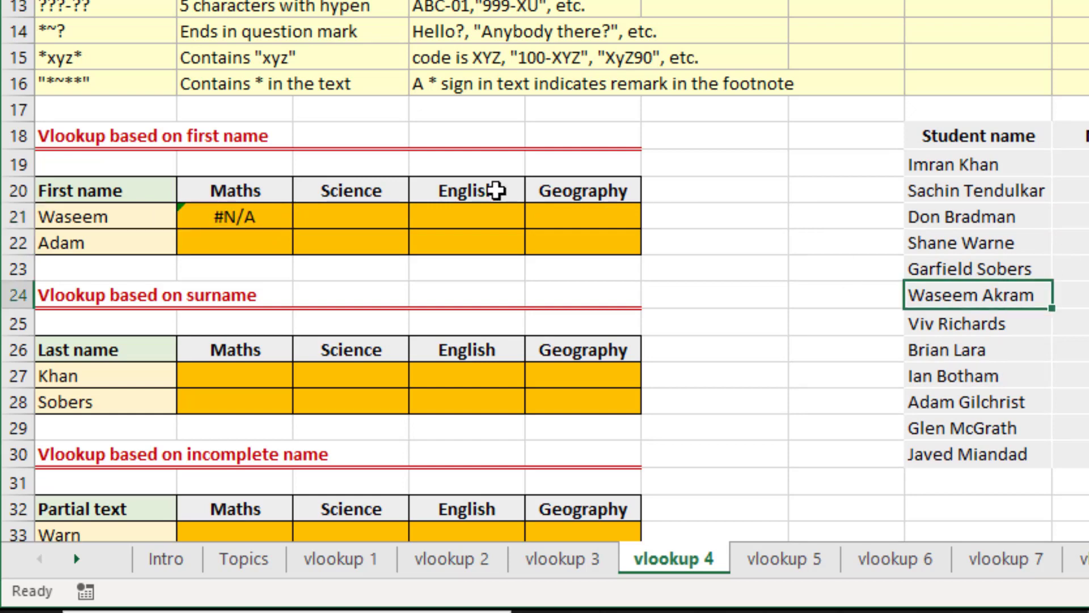
click(88, 219)
key(F2)
text(Ak)
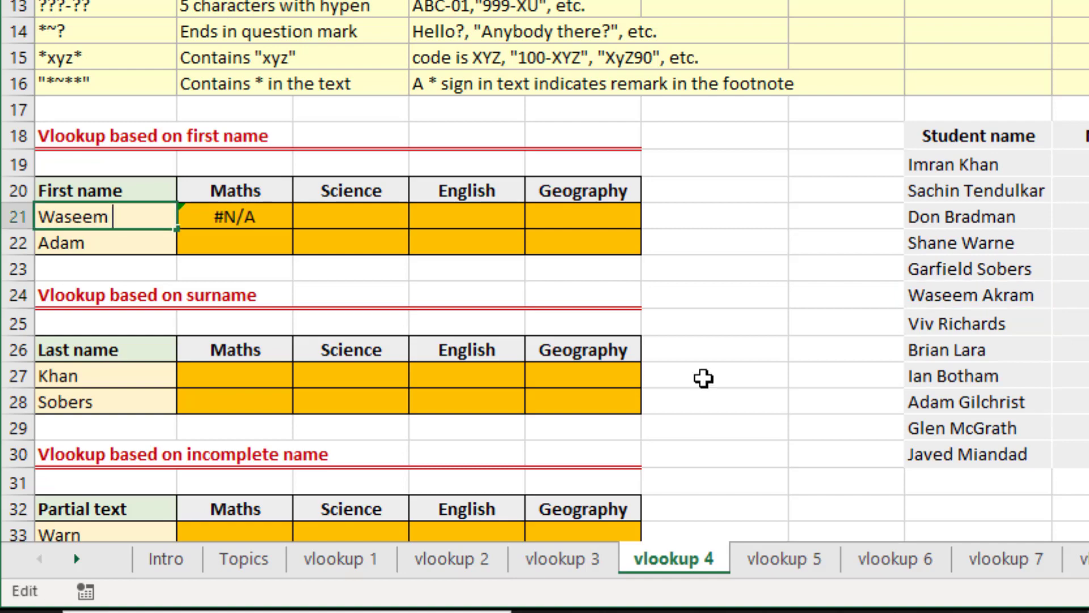
text(ram)
key(Return)
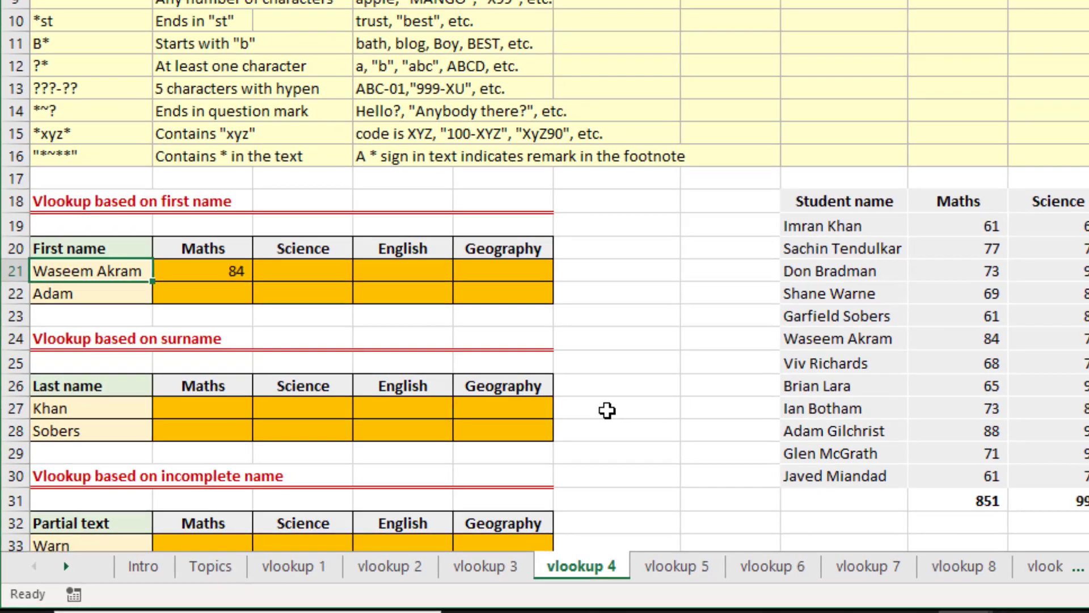
key(ctrl+z)
key(Right)
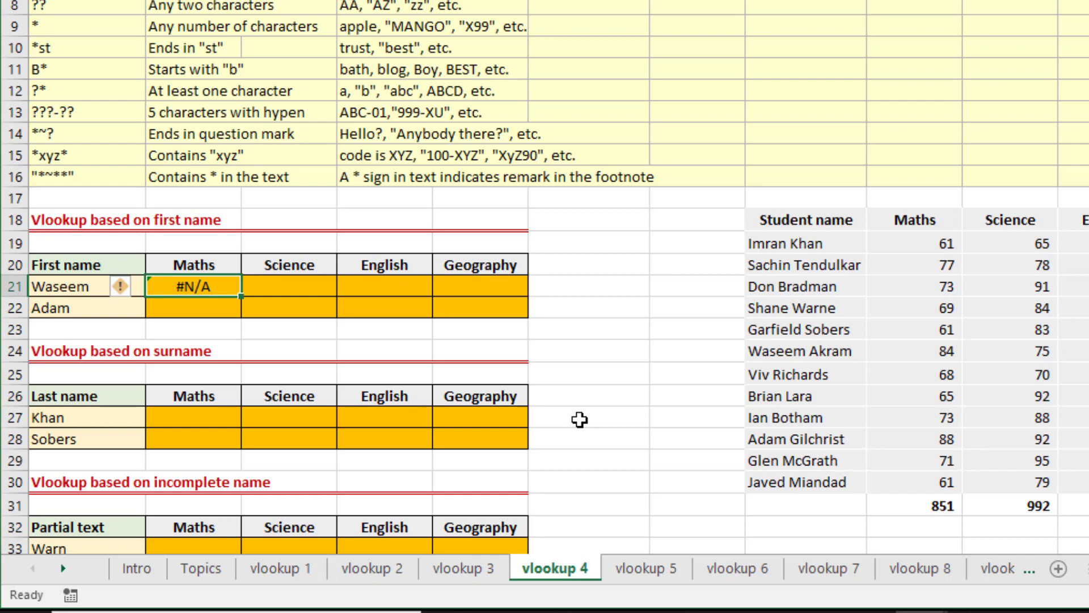
Compare the first name in A22 with the matching full student name in H28 of the marks table.
key(Left)
key(Down)
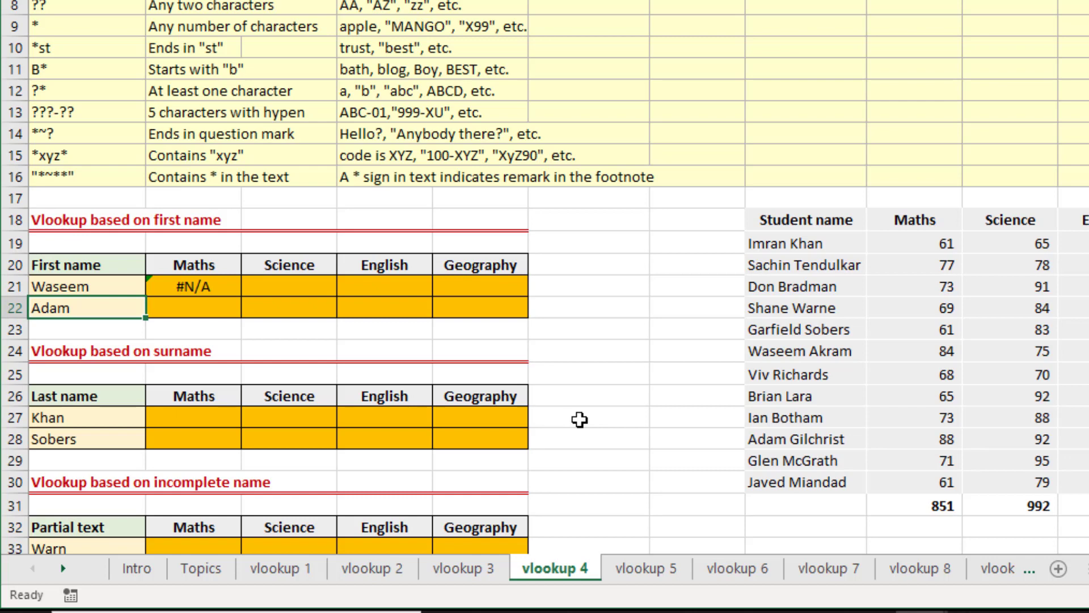
key(Right)
key(Right)
key(Right)
key(Right)
key(Right)
key(Right)
key(Right)
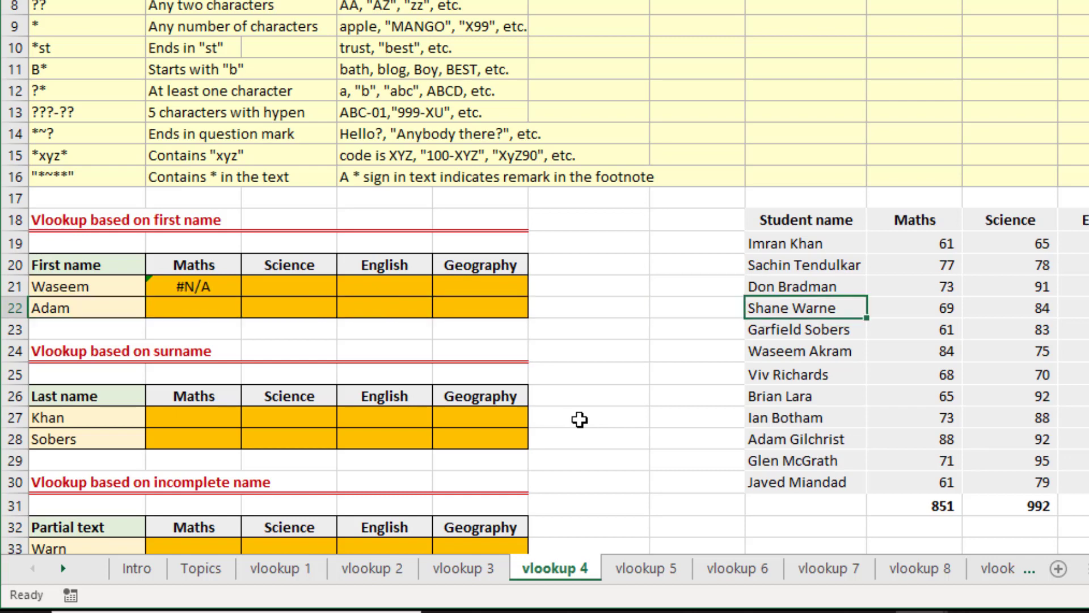
key(ctrl+Down)
key(Up)
key(Up)
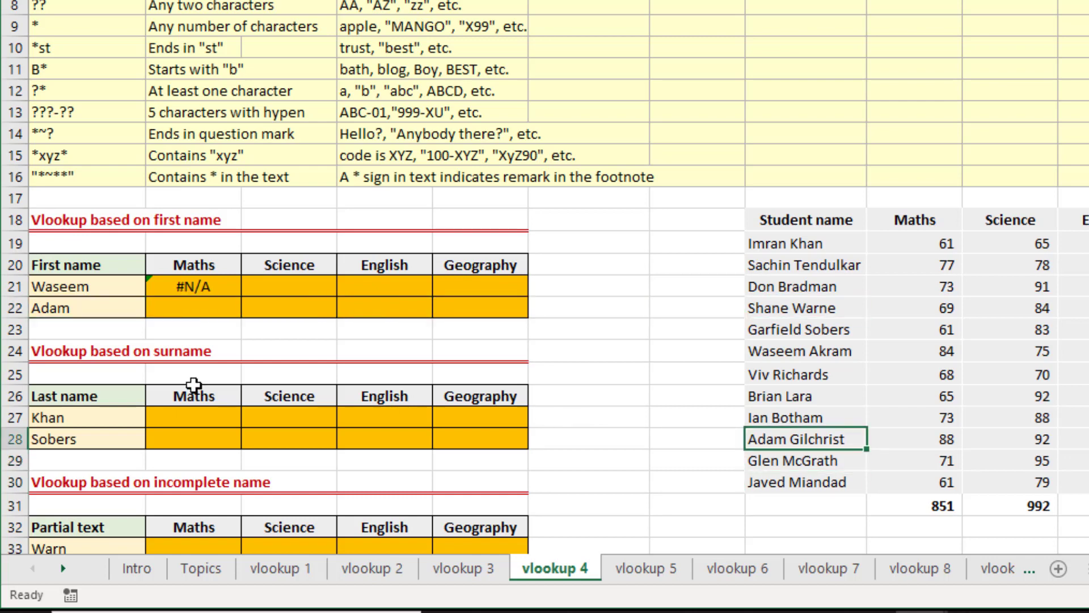
Fill the Maths lookup formula from B21 down to B22 for the second first name.
click(228, 288)
drag(241, 301, 242, 314)
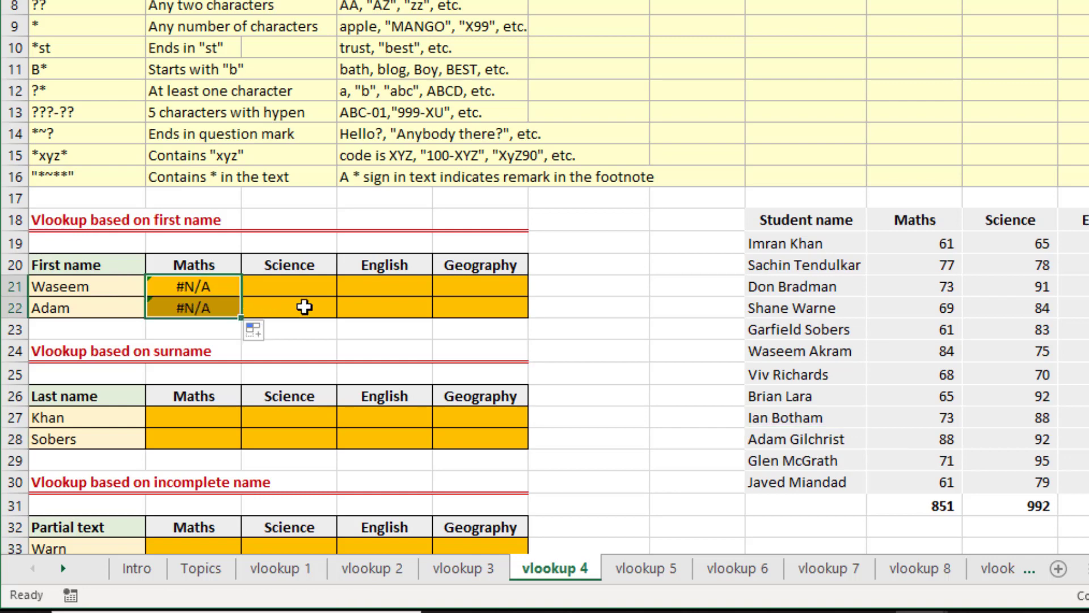
key(Left)
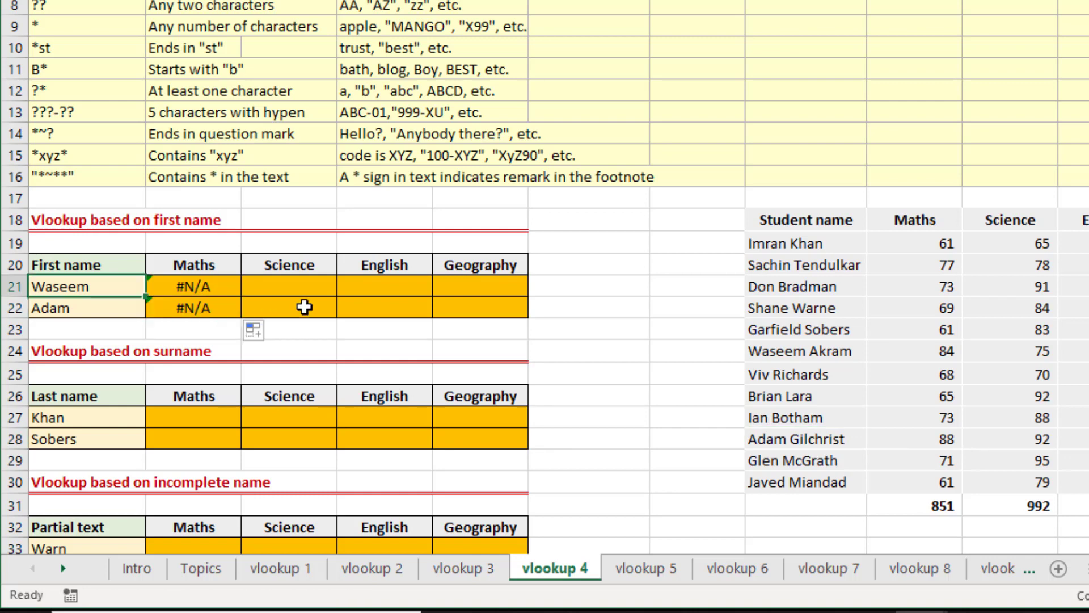
key(Right)
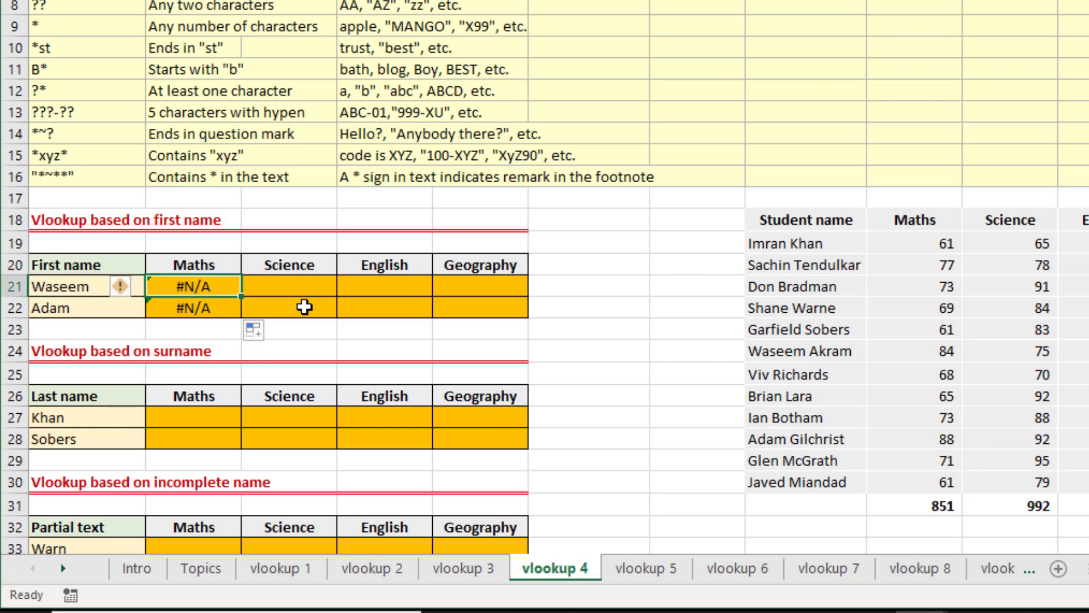
Examine the single question mark wildcard in row 7 of the wildcard reference table, with its meaning and examples.
key(Up)
key(Up)
key(Up)
key(Up)
key(Up)
key(Up)
key(Up)
key(Up)
key(Up)
key(Up)
key(Up)
key(Up)
key(Up)
key(Up)
key(Up)
key(Up)
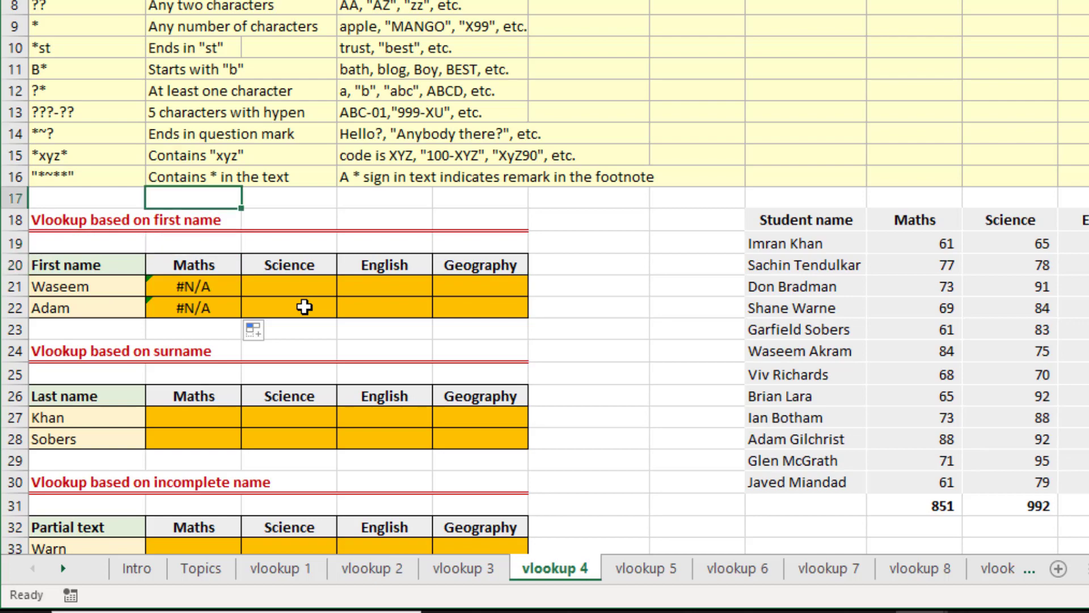
scroll(304, 307, up, 1)
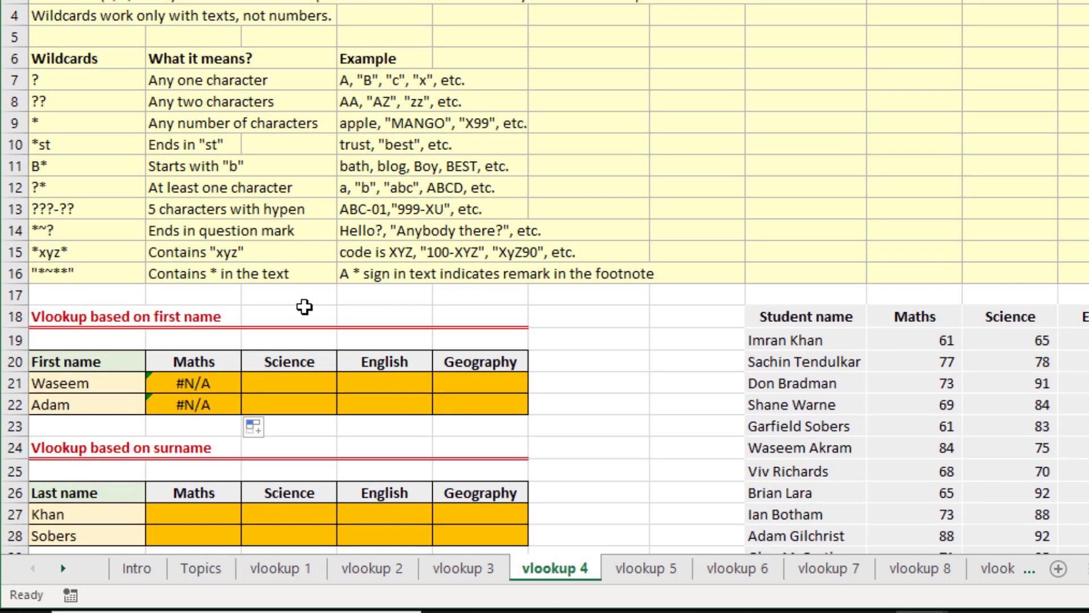
key(Down)
key(Down)
key(Left)
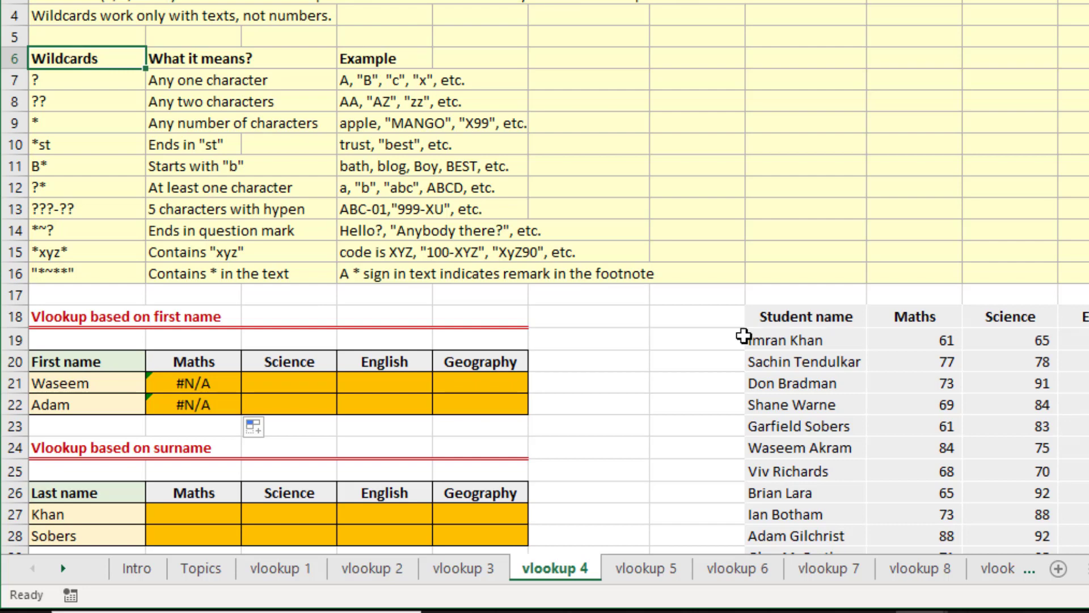
key(Down)
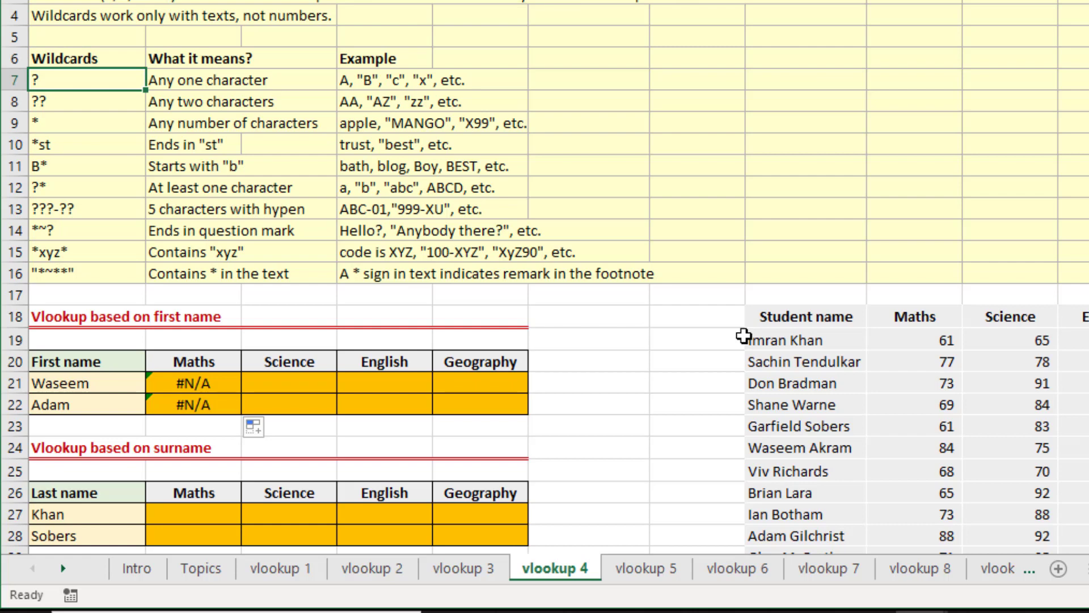
key(Right)
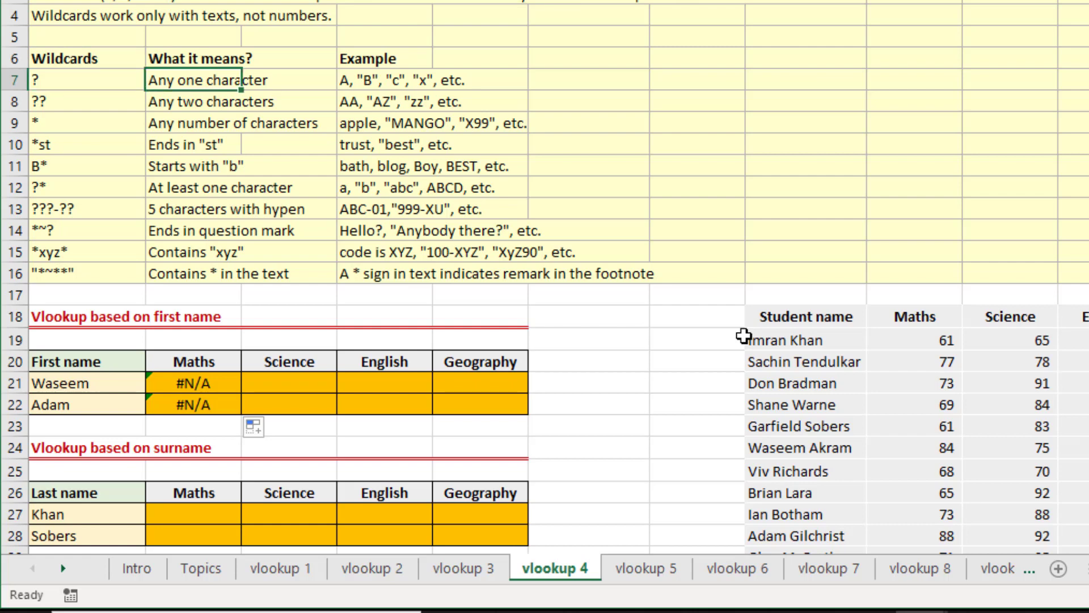
key(Right)
key(Right)
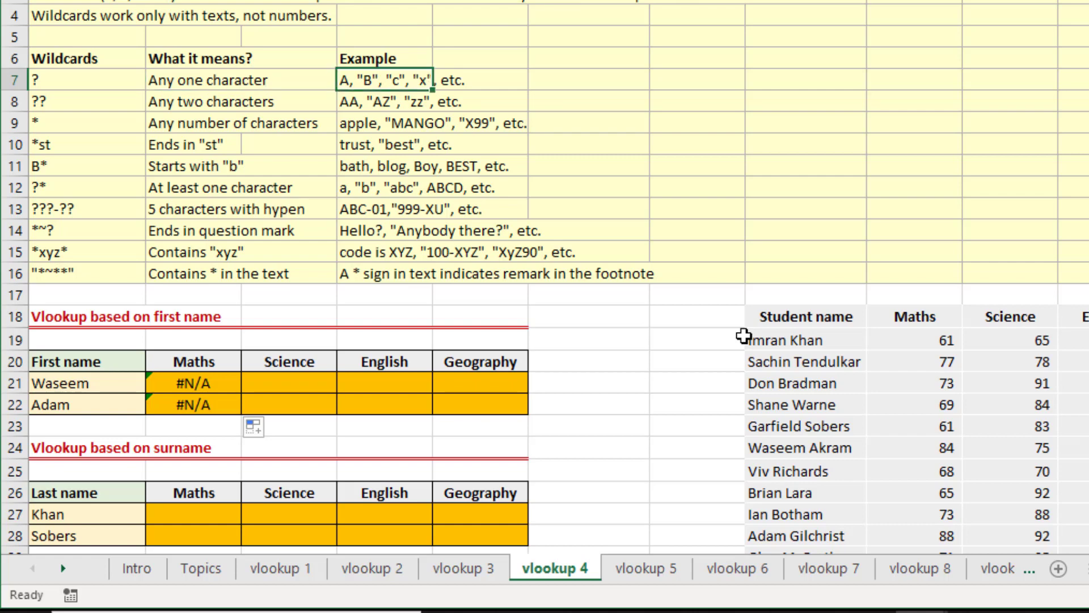
key(Right)
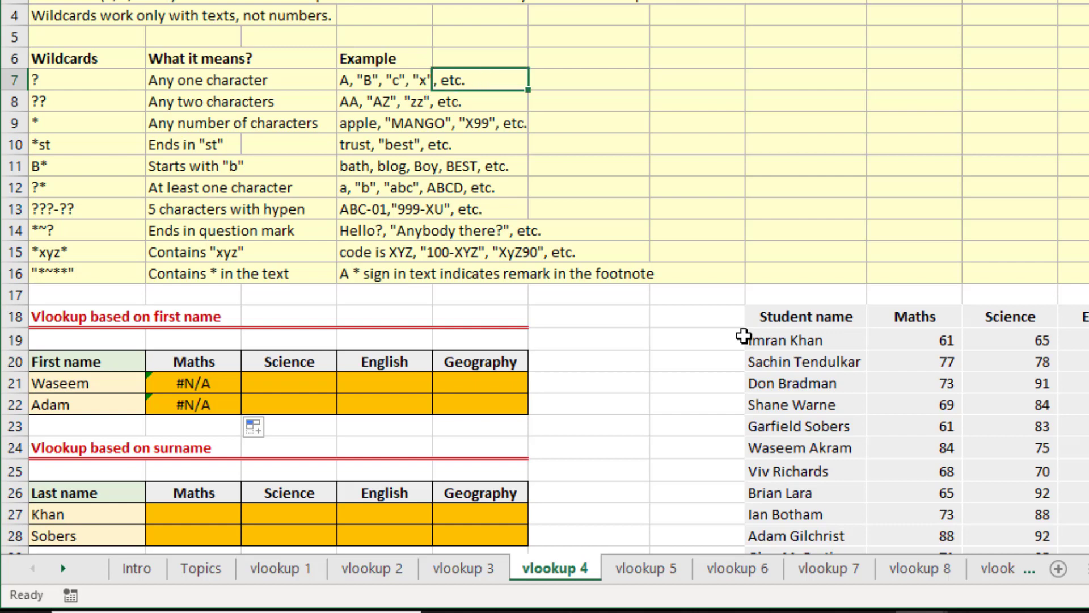
key(Left)
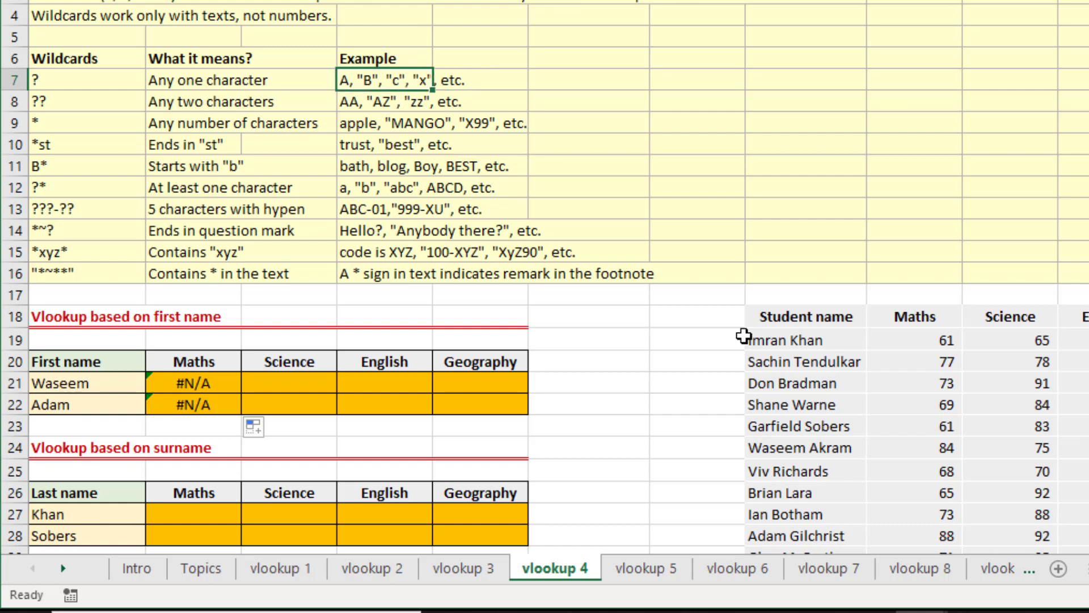
Examine the ?? and * wildcards in rows 8 and 9 of the reference table, including their meanings and examples.
key(Down)
key(Left)
key(Left)
key(Left)
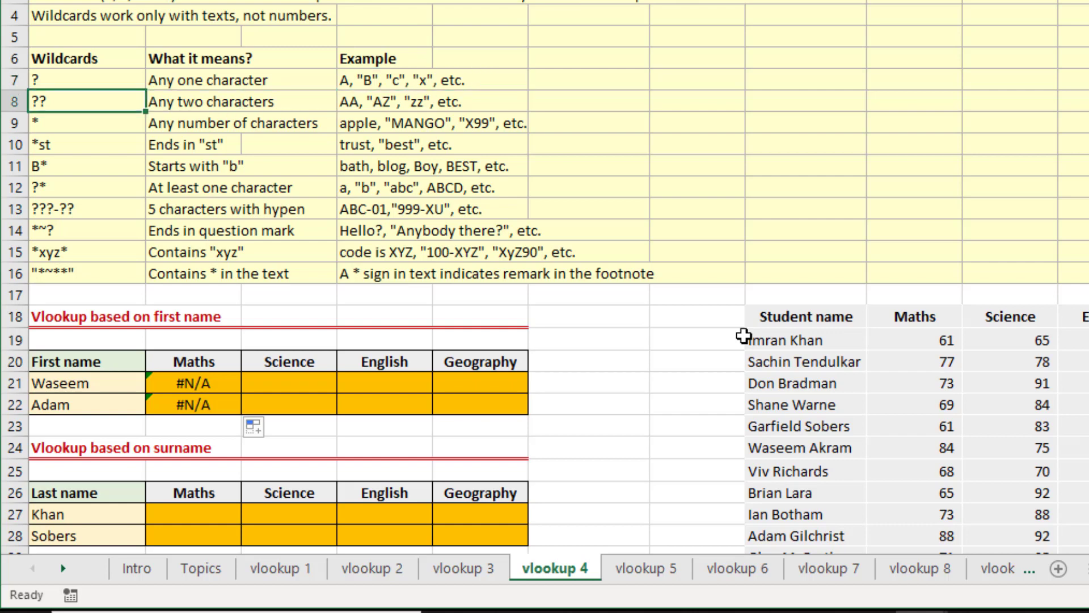
key(Right)
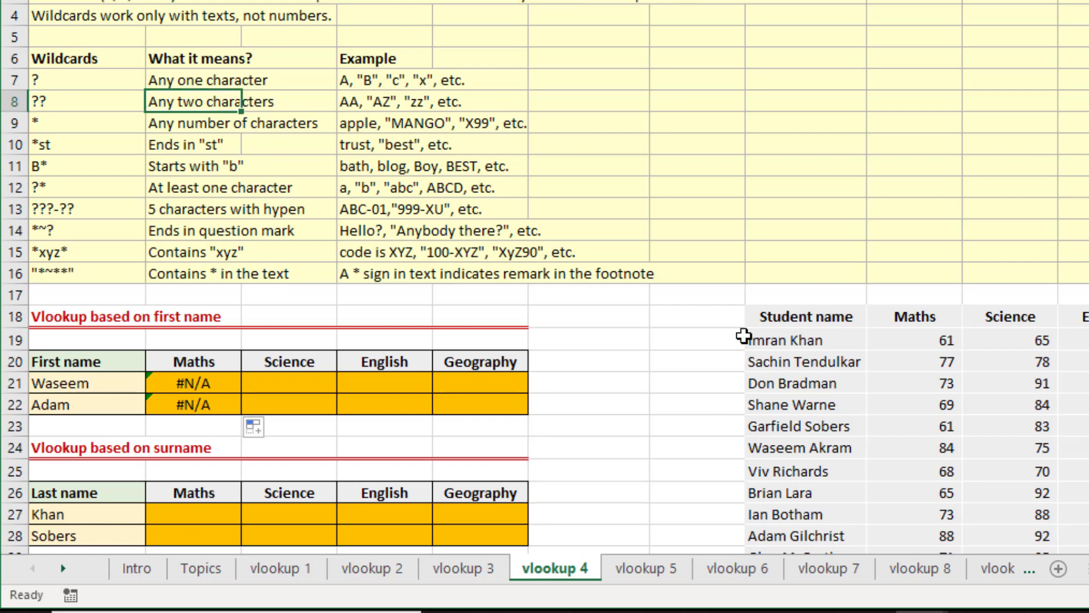
key(Left)
key(Down)
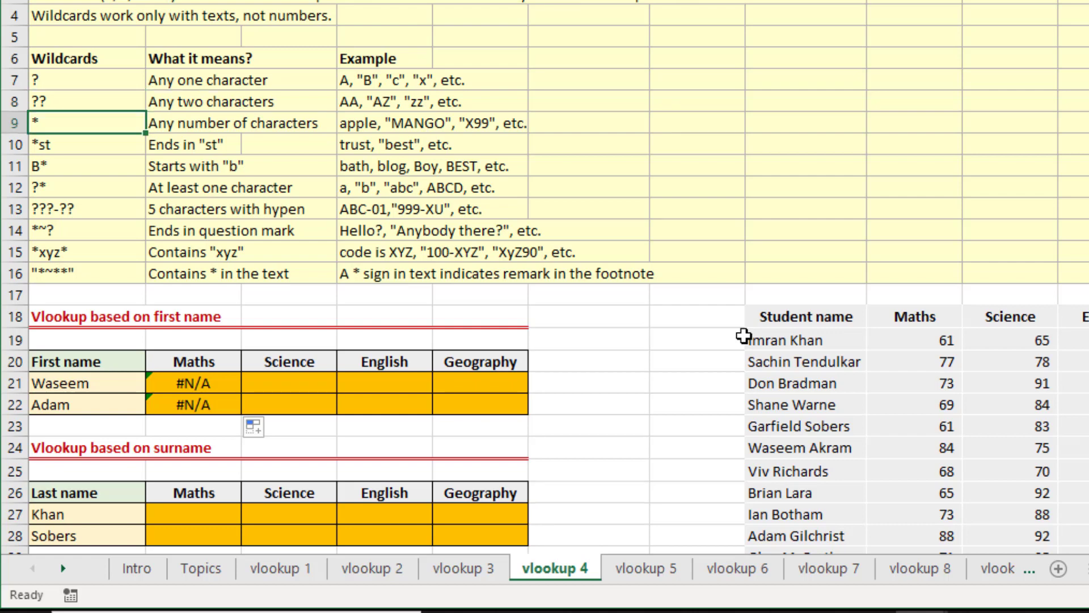
key(Right)
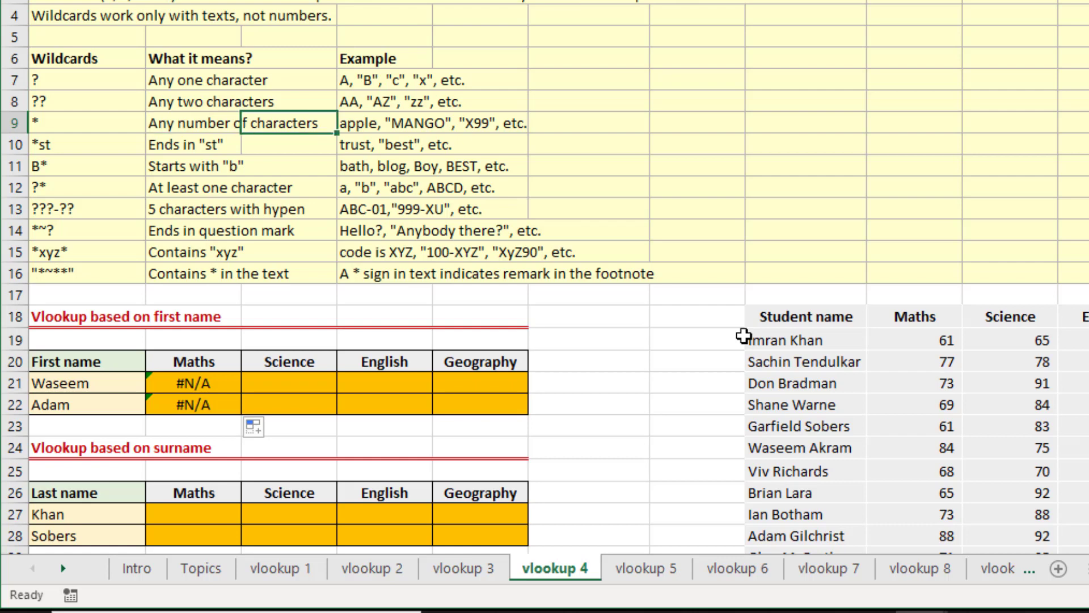
key(Right)
key(Down)
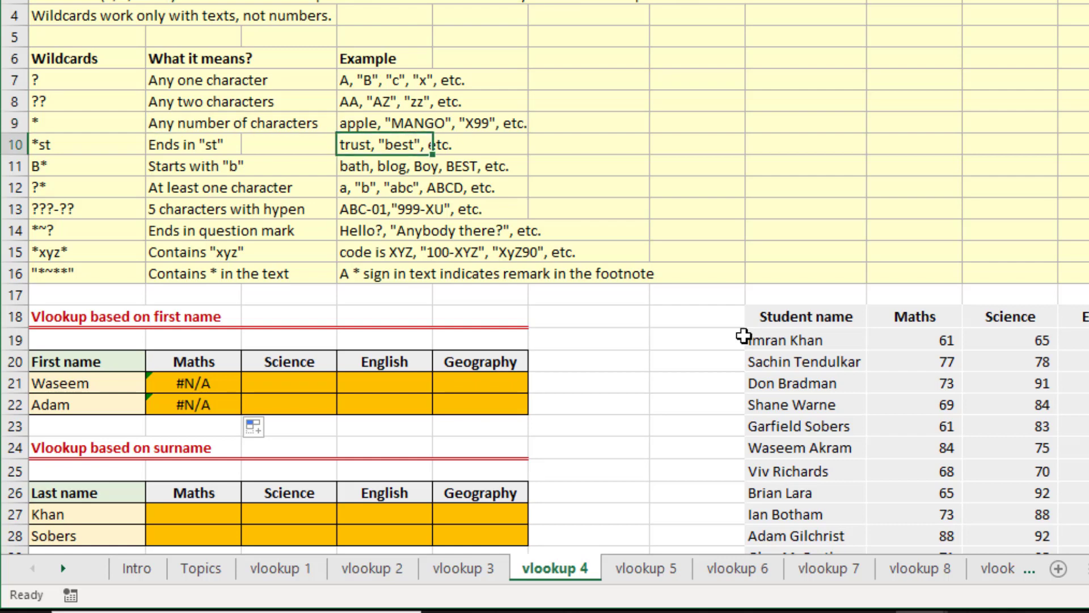
key(Up)
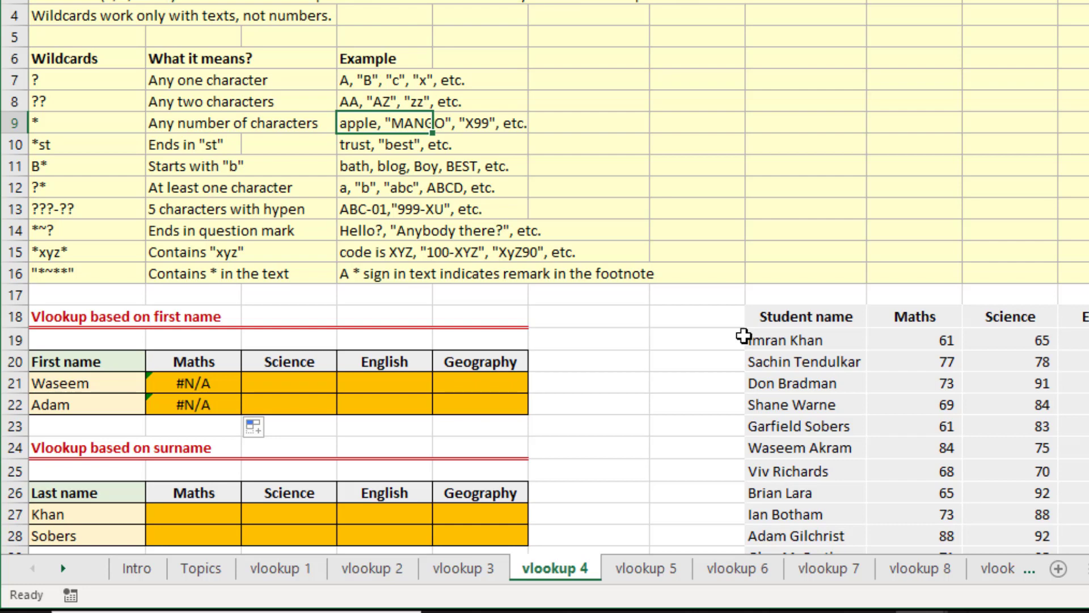
key(Left)
key(Left)
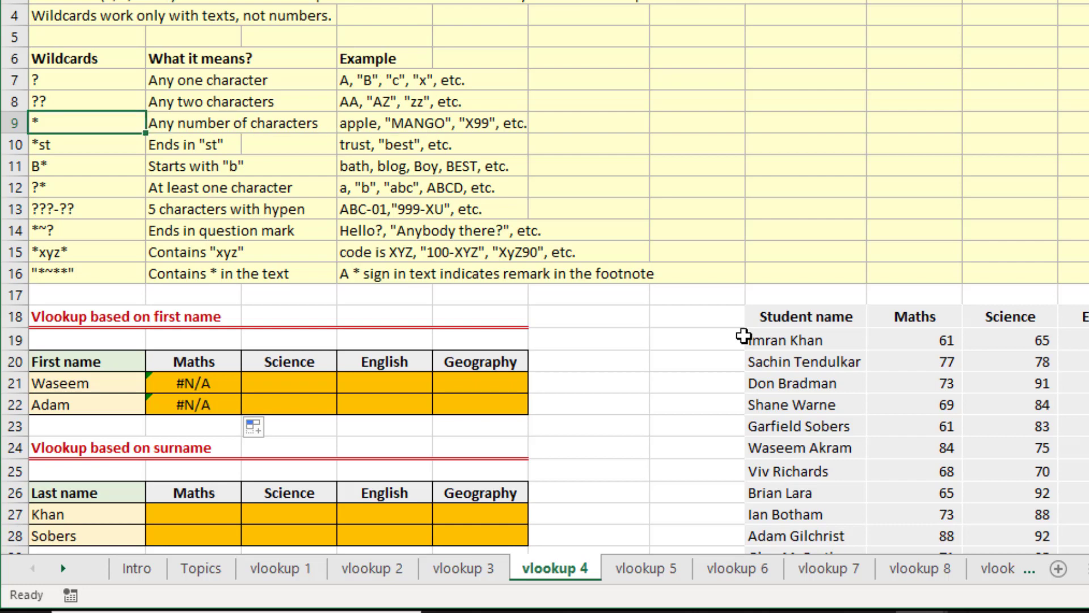
Examine the *st and B* wildcard patterns in rows 10 and 11 of the reference table, including their meanings and examples.
key(Down)
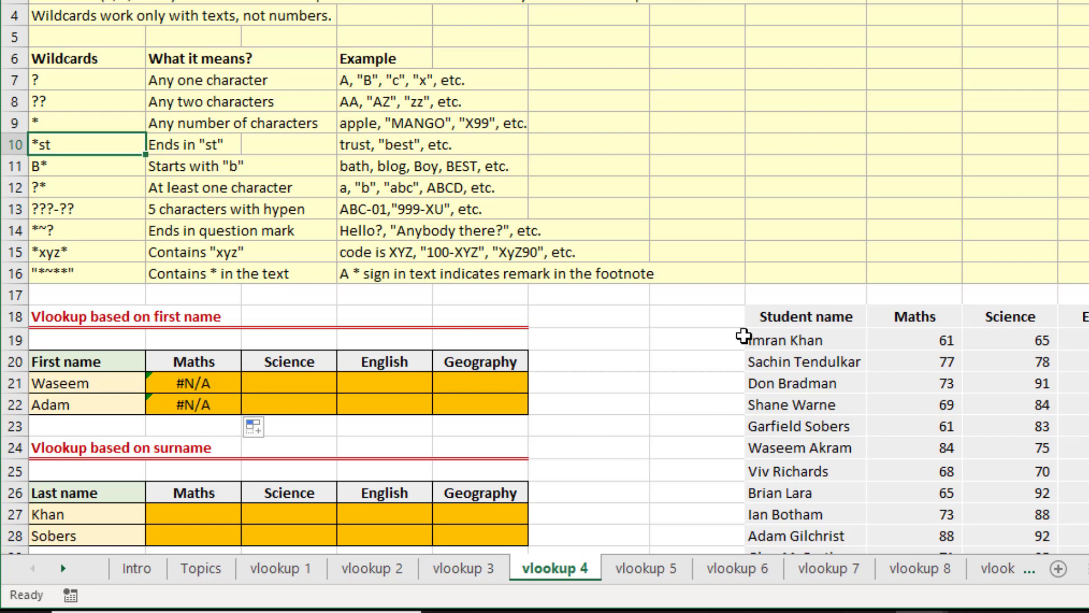
key(Right)
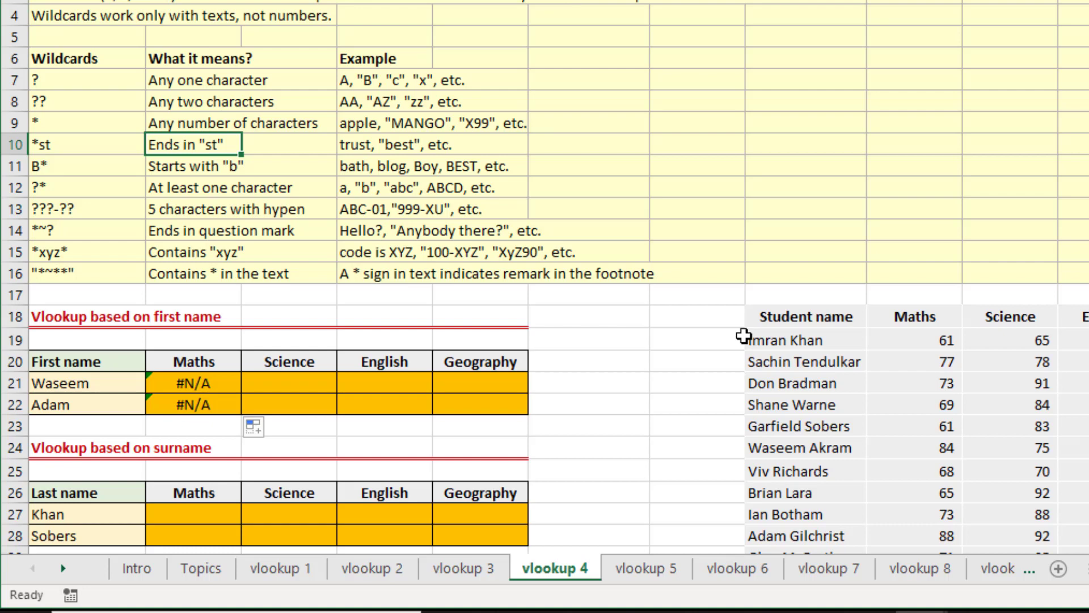
key(Right)
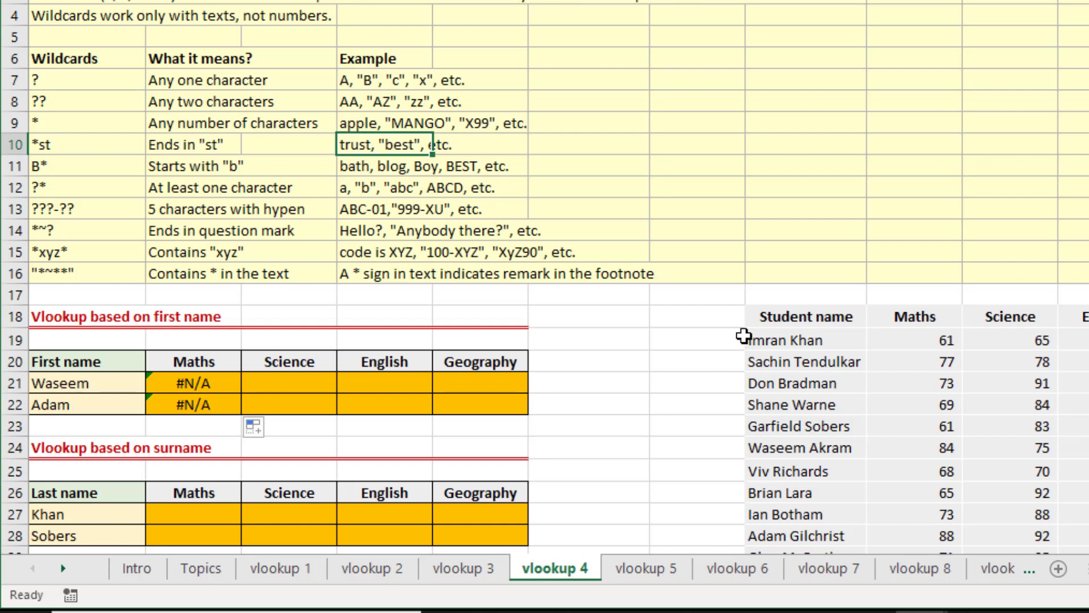
key(Down)
key(Left)
key(Left)
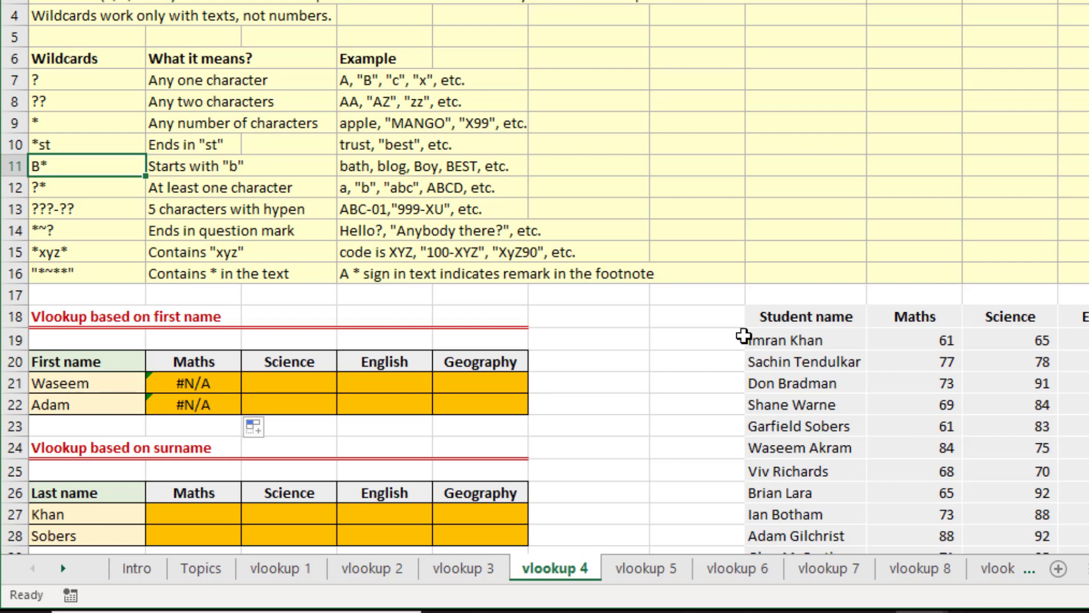
key(Right)
key(Right)
key(Right)
key(Right)
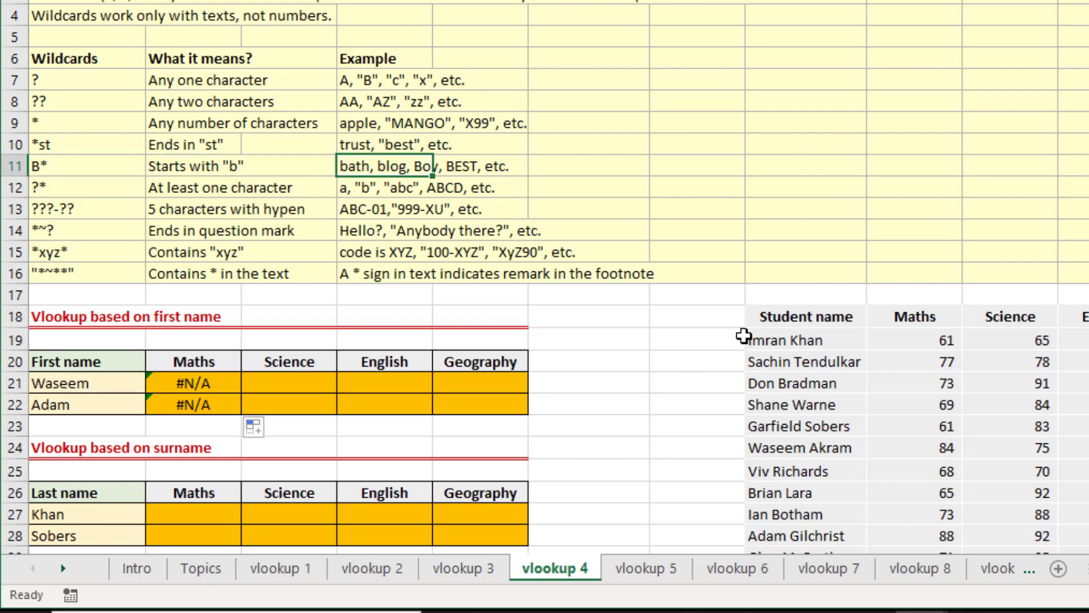
key(Right)
key(Right)
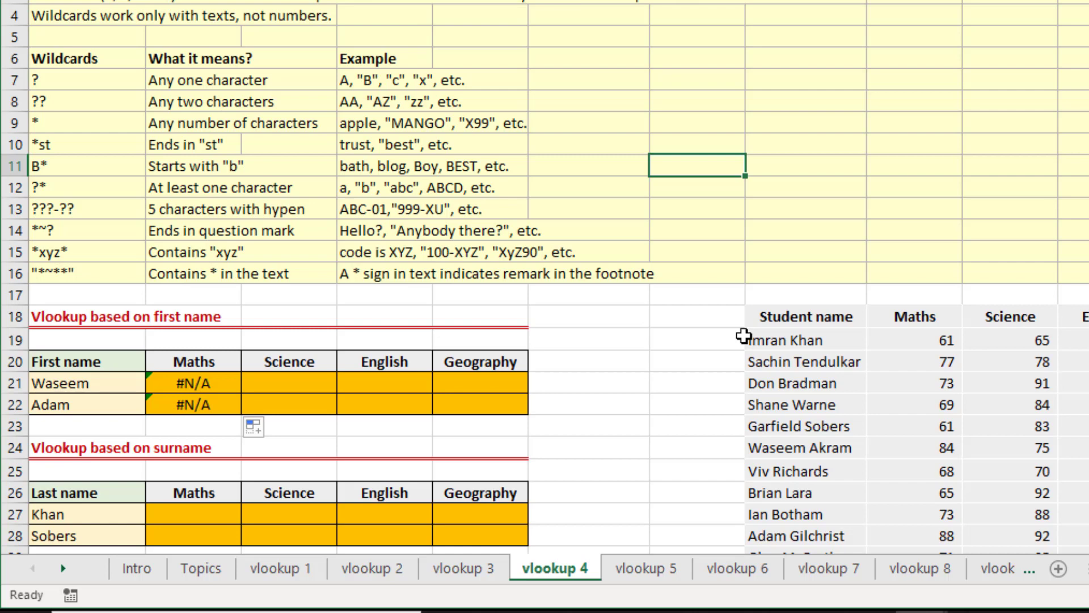
Examine the ?* wildcard in row 12 and look over the remaining patterns down to row 16 of the reference table.
key(Left)
key(Left)
key(Left)
key(Left)
key(Left)
key(Down)
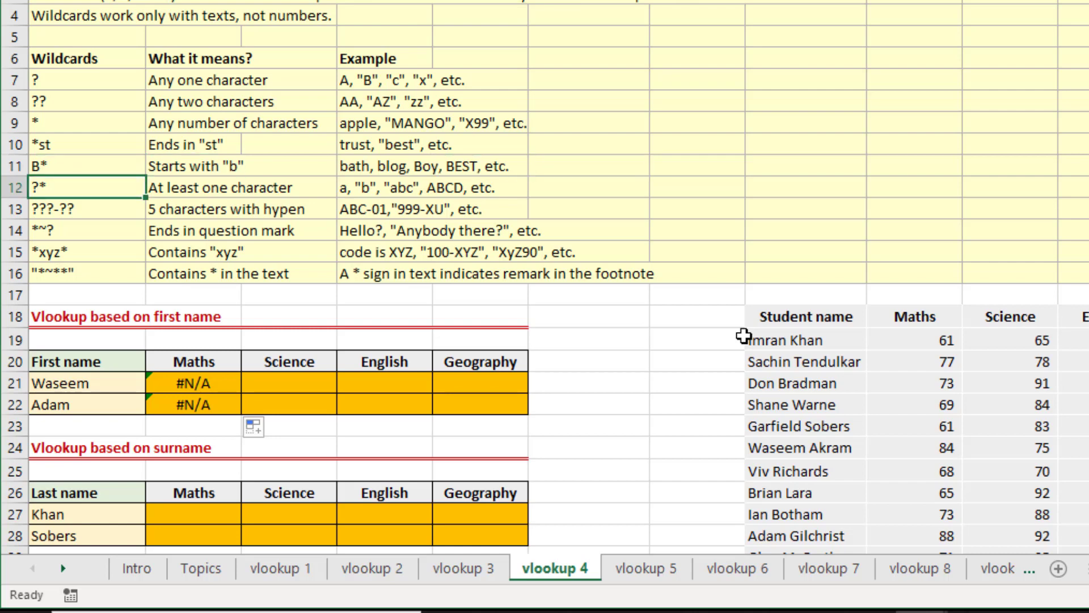
key(Right)
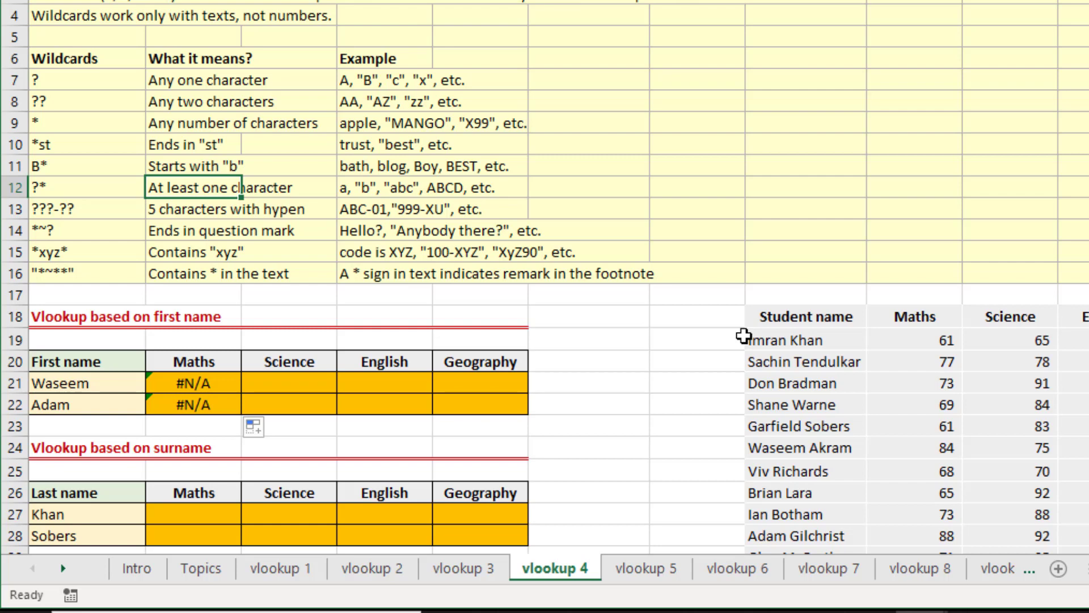
key(Left)
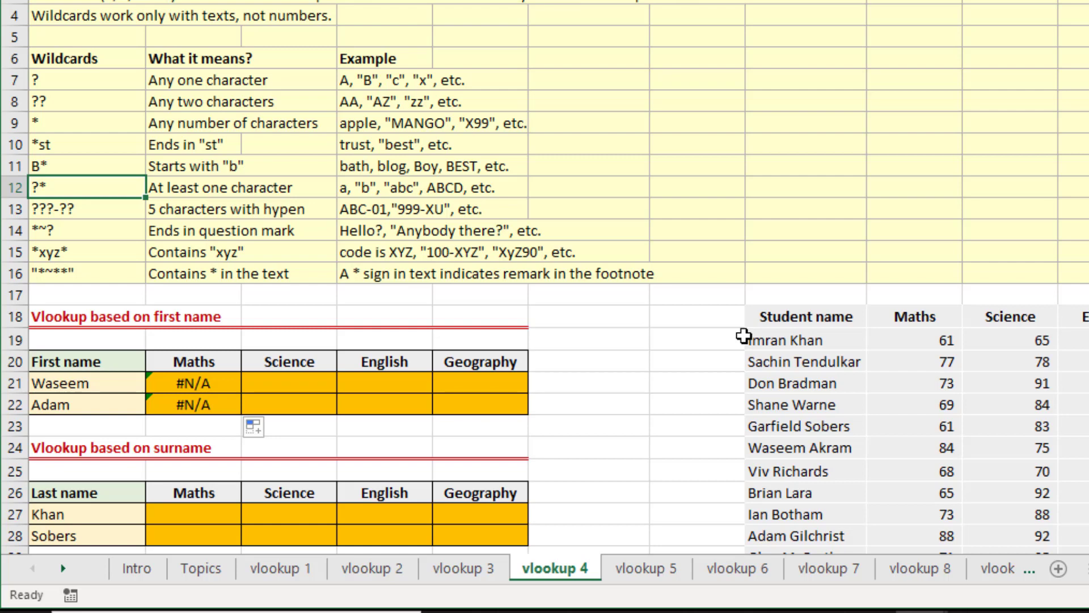
key(Down)
Append &"*" to the $A21 lookup value in B21's VLOOKUP formula and enter the revised formula.
key(Down)
key(Down)
key(Down)
key(Down)
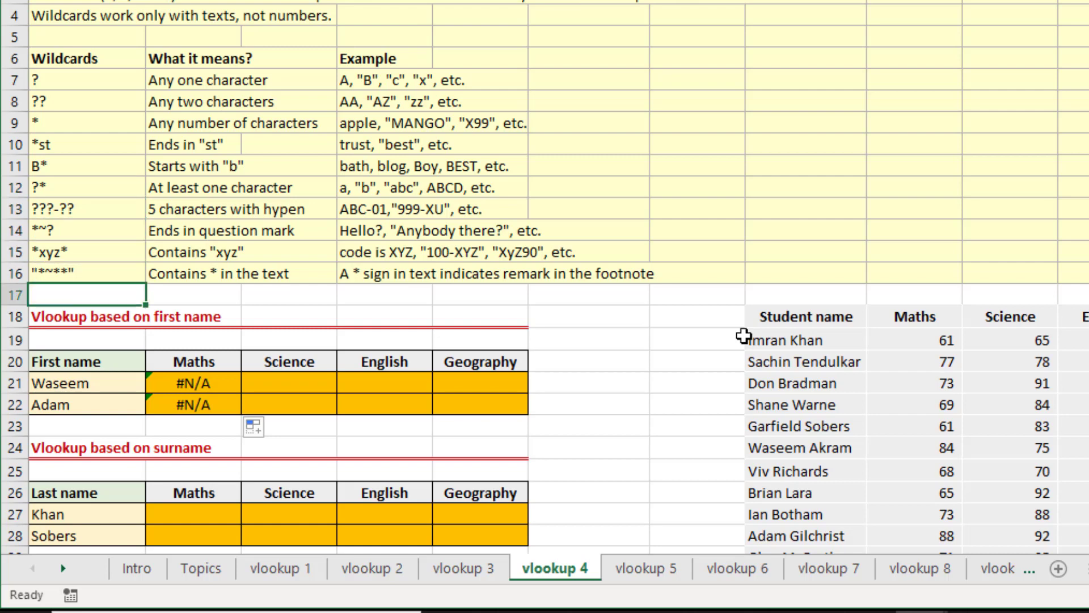
key(Up)
key(Up)
key(Down)
key(Down)
key(Down)
key(Down)
key(Down)
key(Down)
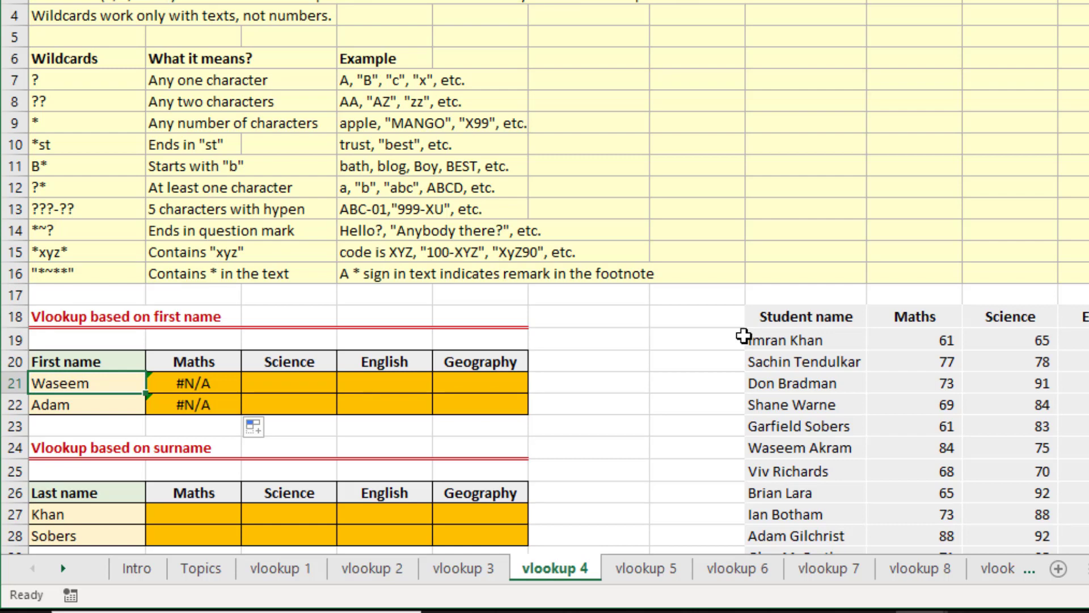
key(Right)
key(Left)
key(Right)
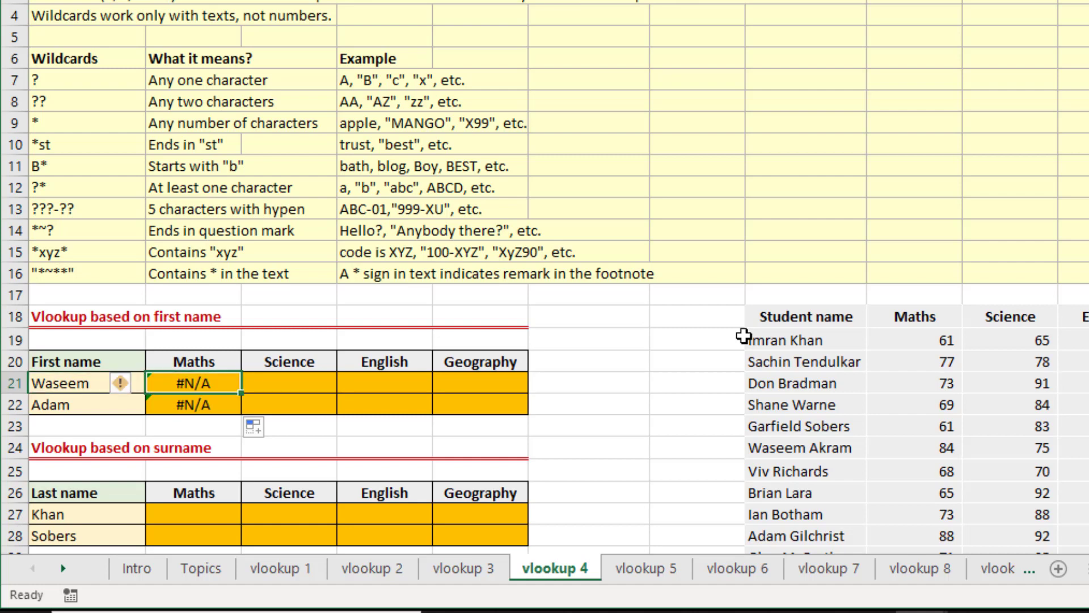
key(F2)
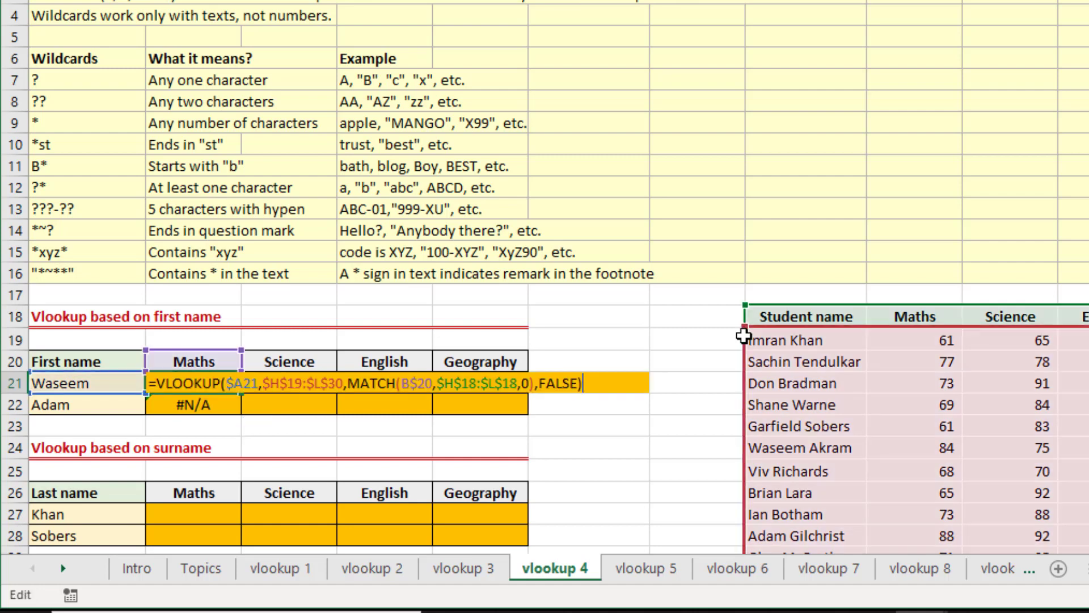
key(Left)
key(Left)
key(Left)
key(Left)
key(Left)
key(Left)
key(Left)
key(Left)
key(Left)
key(Left)
key(Left)
key(Left)
key(Left)
key(Left)
key(Left)
key(Left)
key(Left)
key(Left)
key(Left)
key(Left)
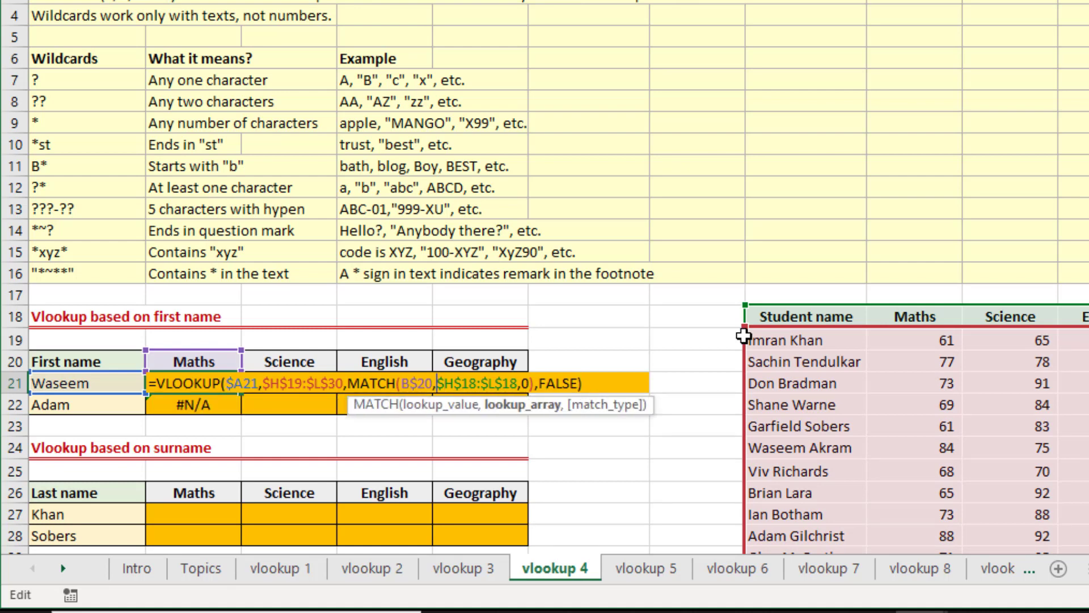
key(Left)
key(Left)
key(Left)
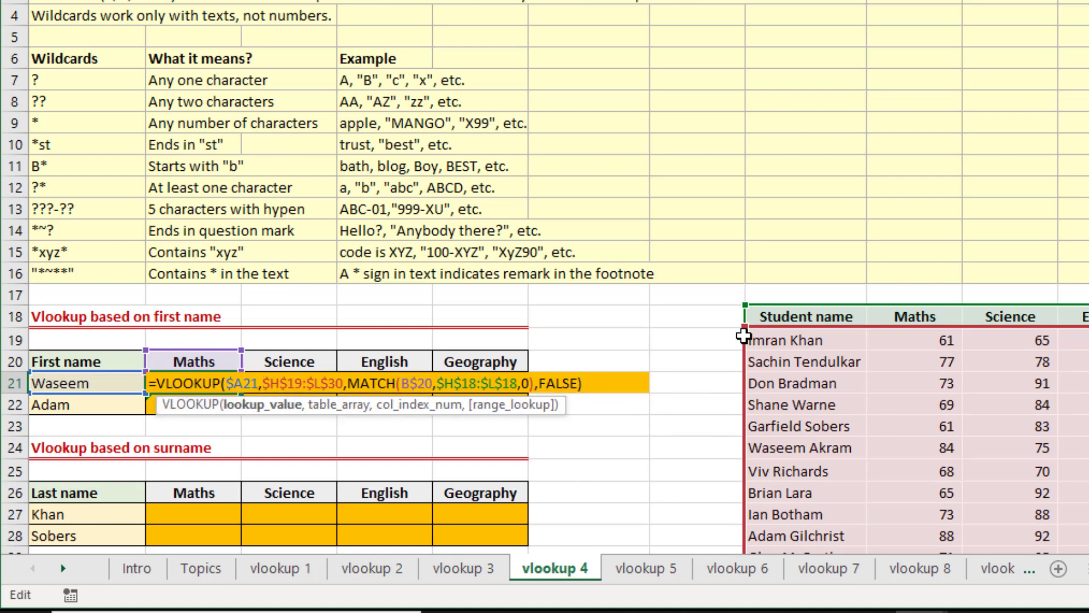
key(shift+Left)
key(shift+Left)
key(shift+Left)
key(shift+Left)
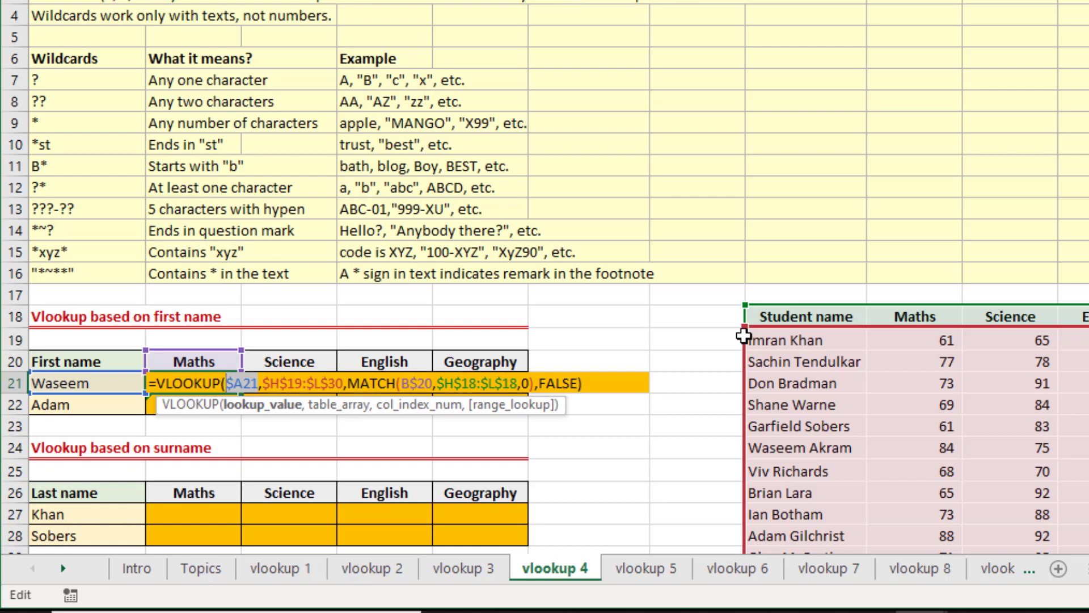
key(Right)
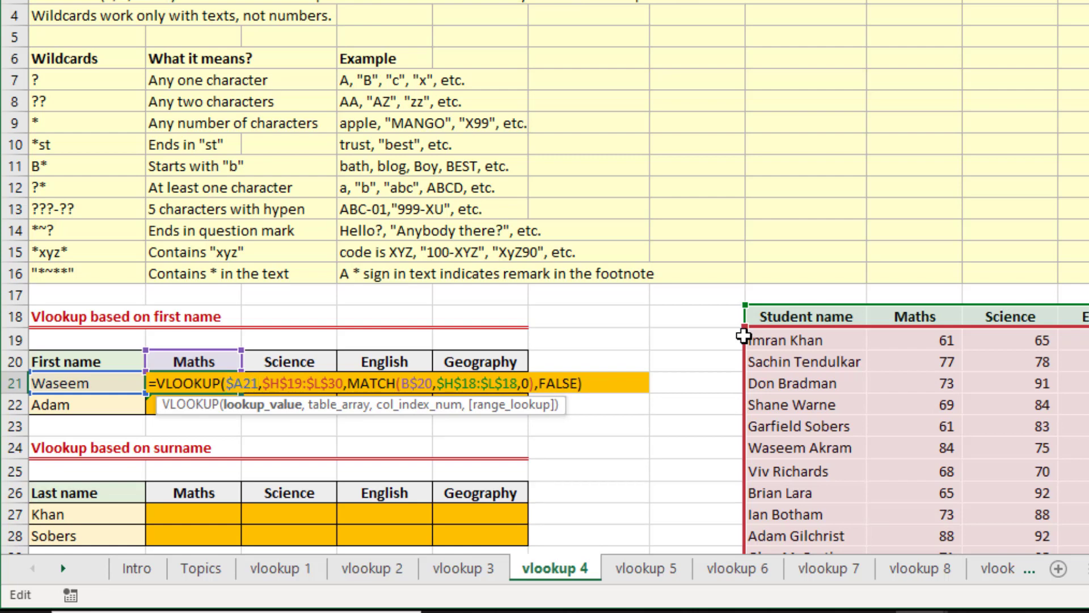
text(&")
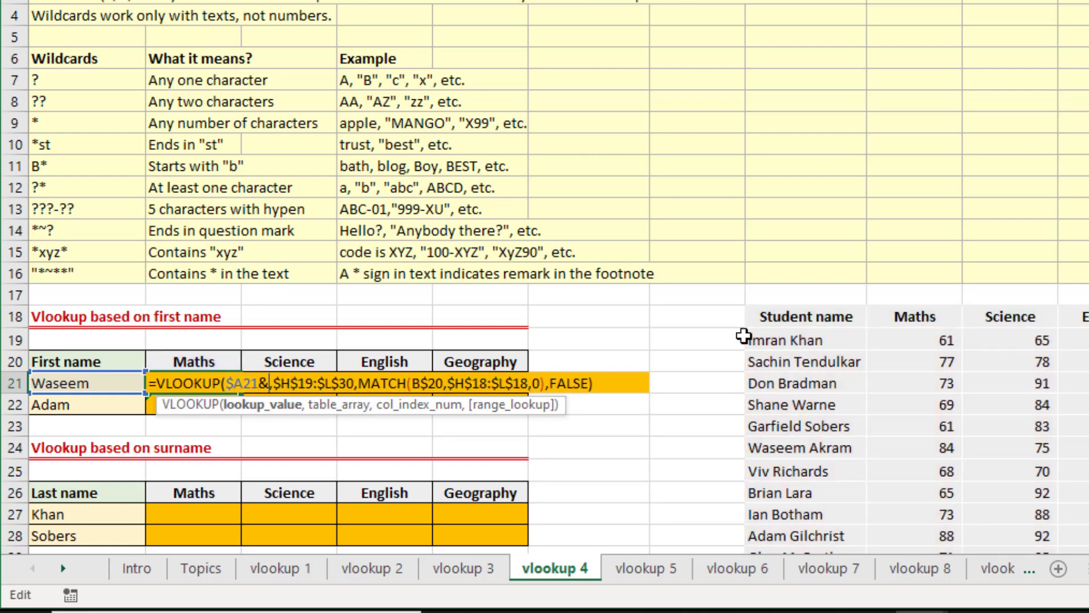
text(*)
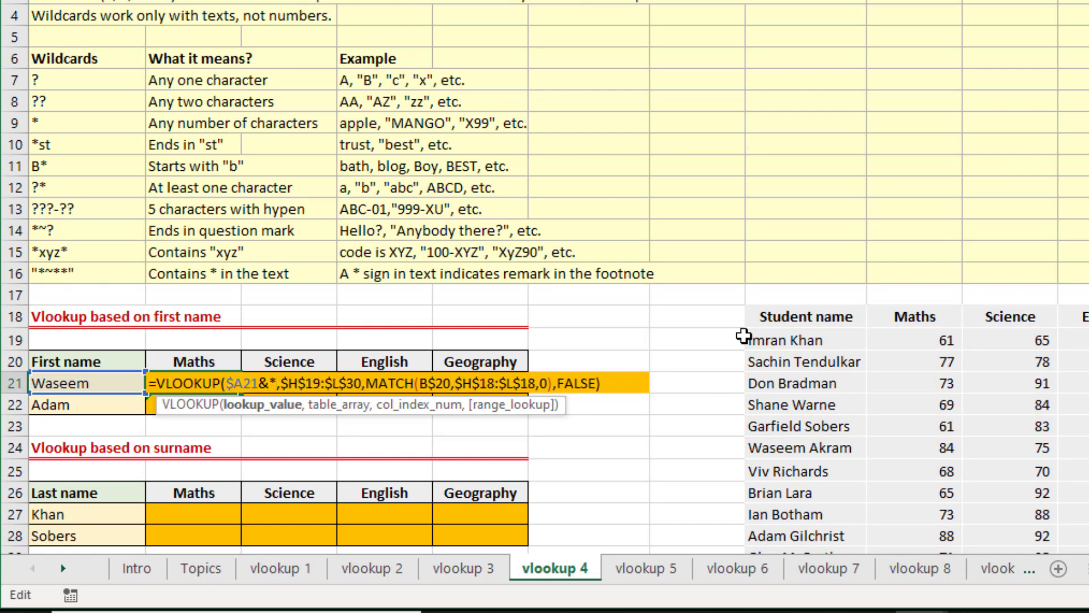
text(")
key(Left)
key(Left)
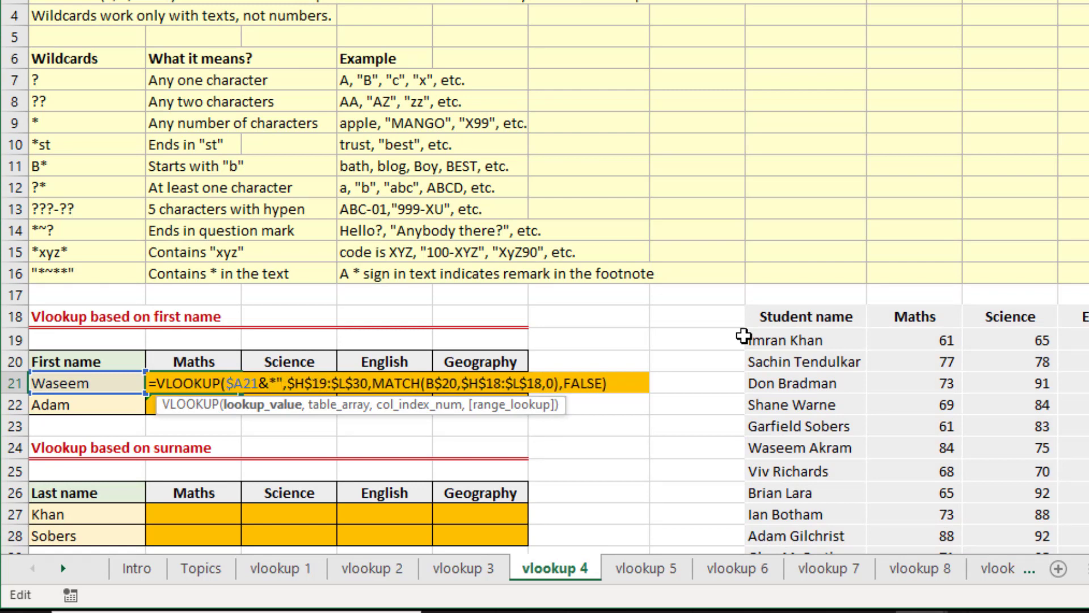
text(")
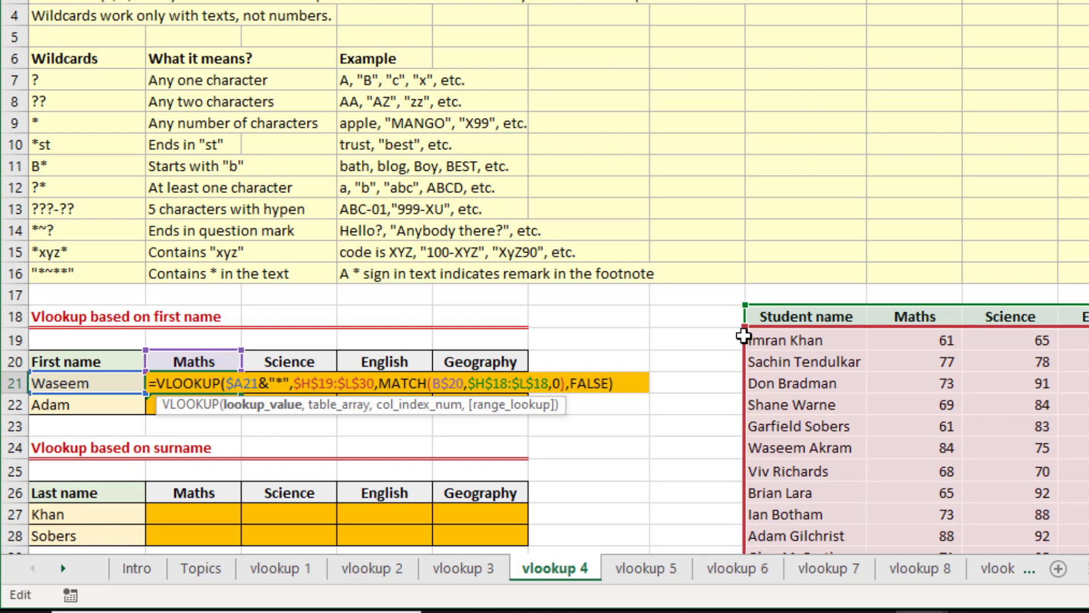
key(Return)
key(Up)
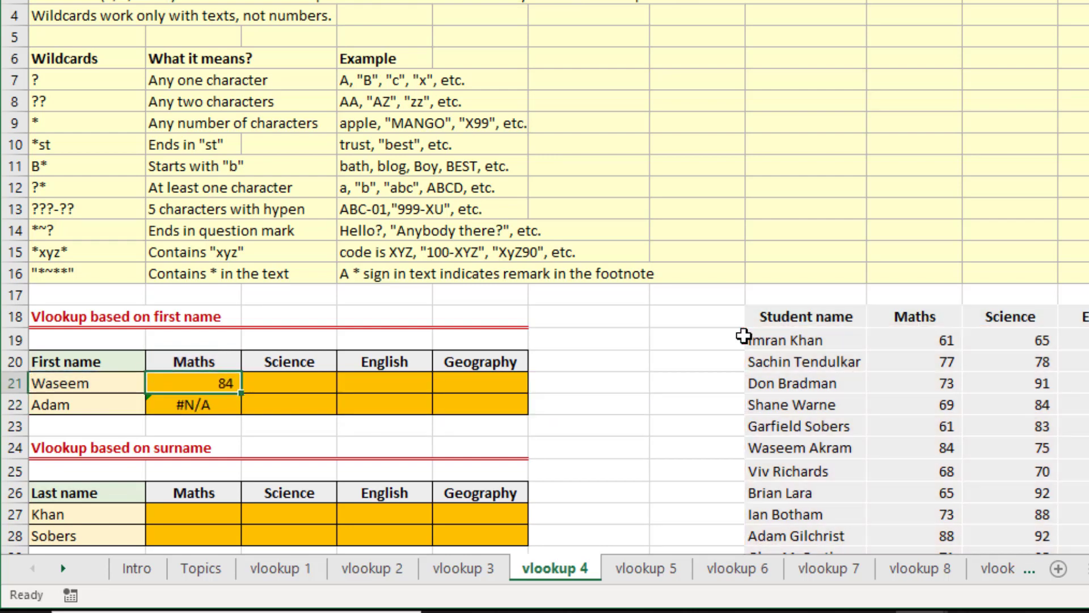
Check B21's Maths mark against the student table and copy its VLOOKUP formula across B21:E22.
click(931, 444)
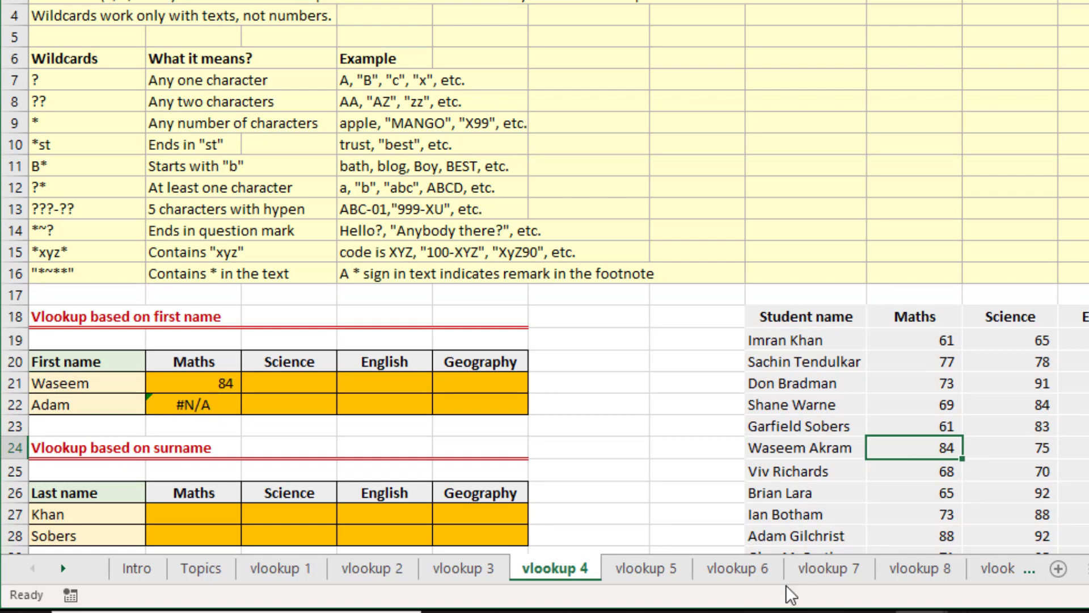
click(231, 386)
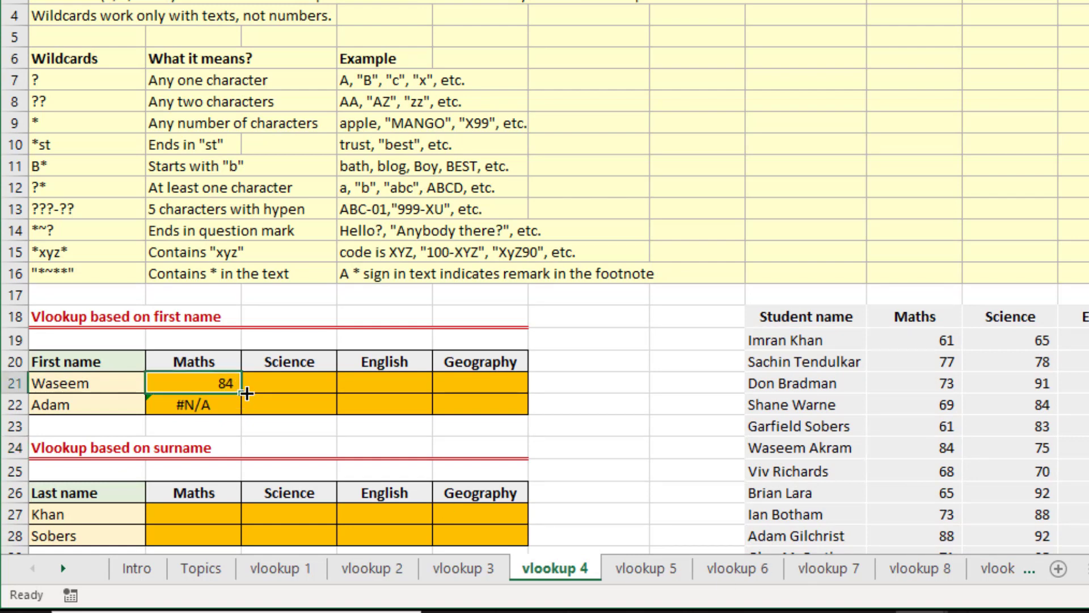
drag(242, 394, 513, 412)
click(239, 405)
click(238, 386)
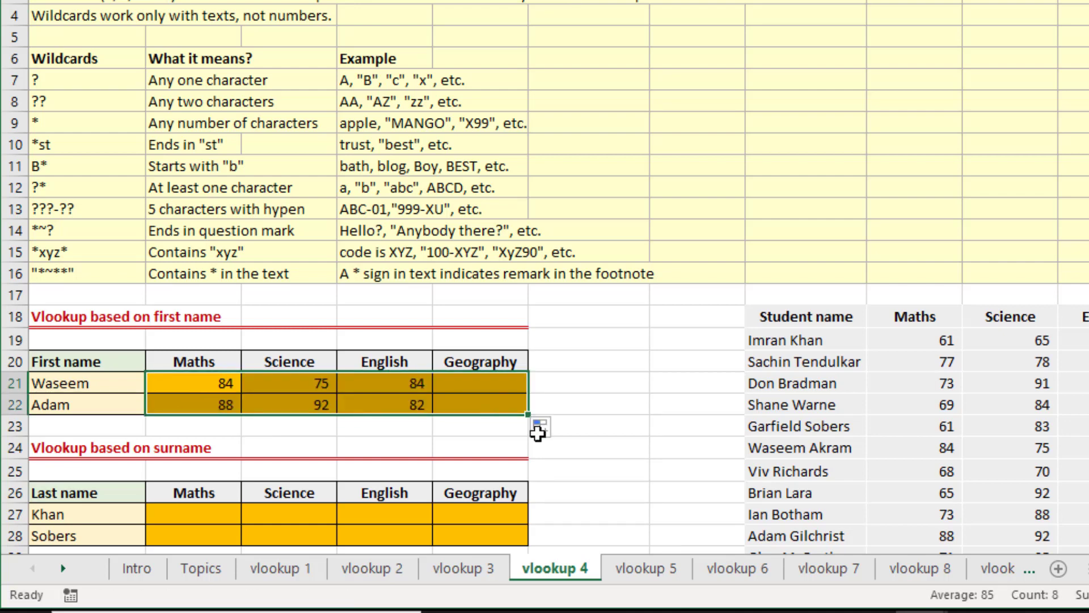
Replace the first names in A21 and A22 with Imran and Brian.
key(Left)
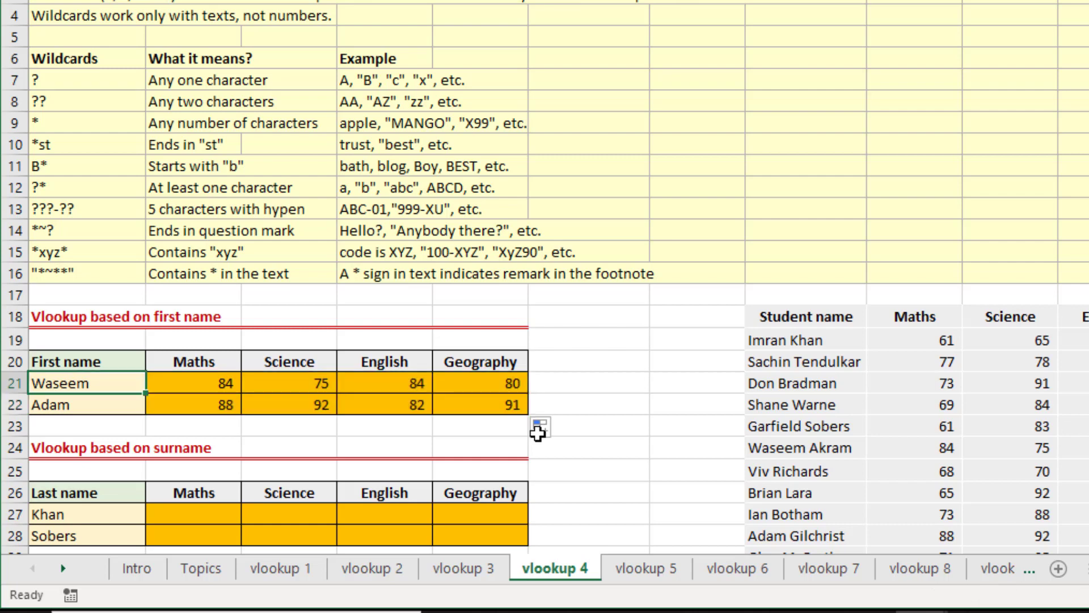
text(Imran)
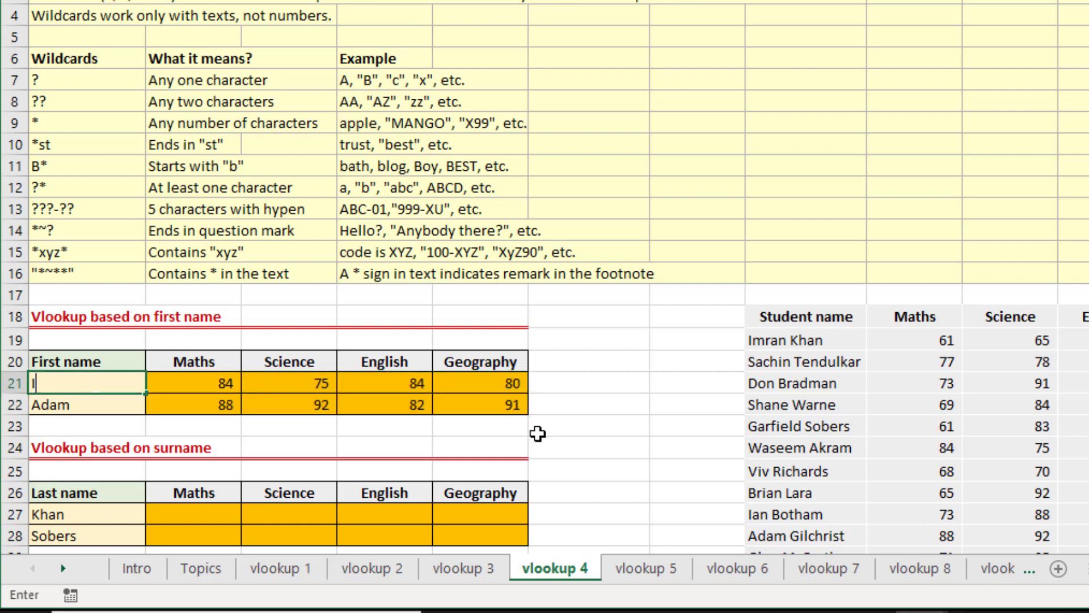
key(Return)
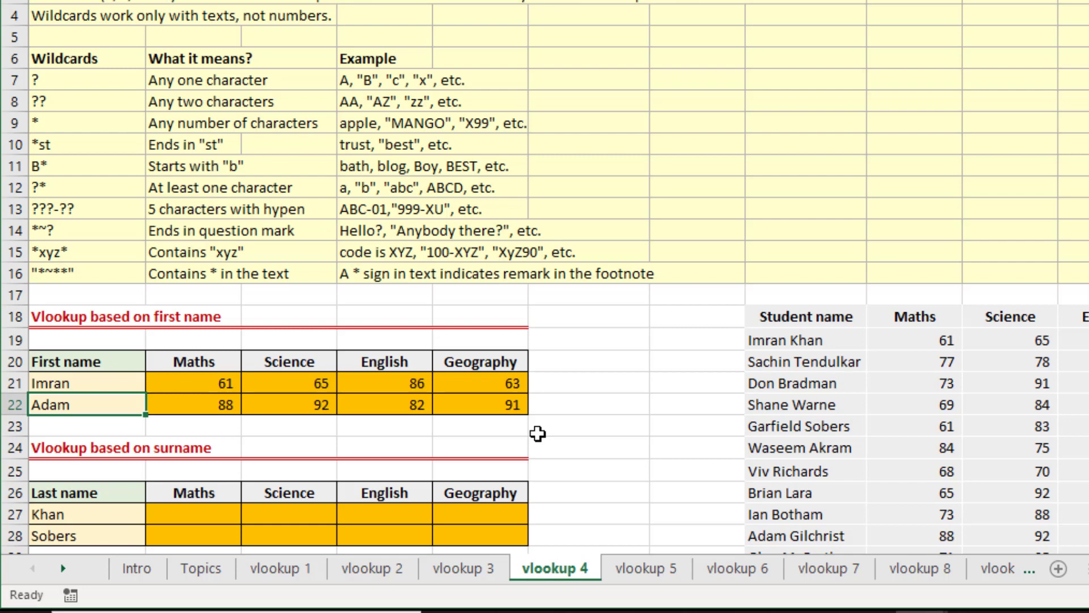
text(Brian)
key(Return)
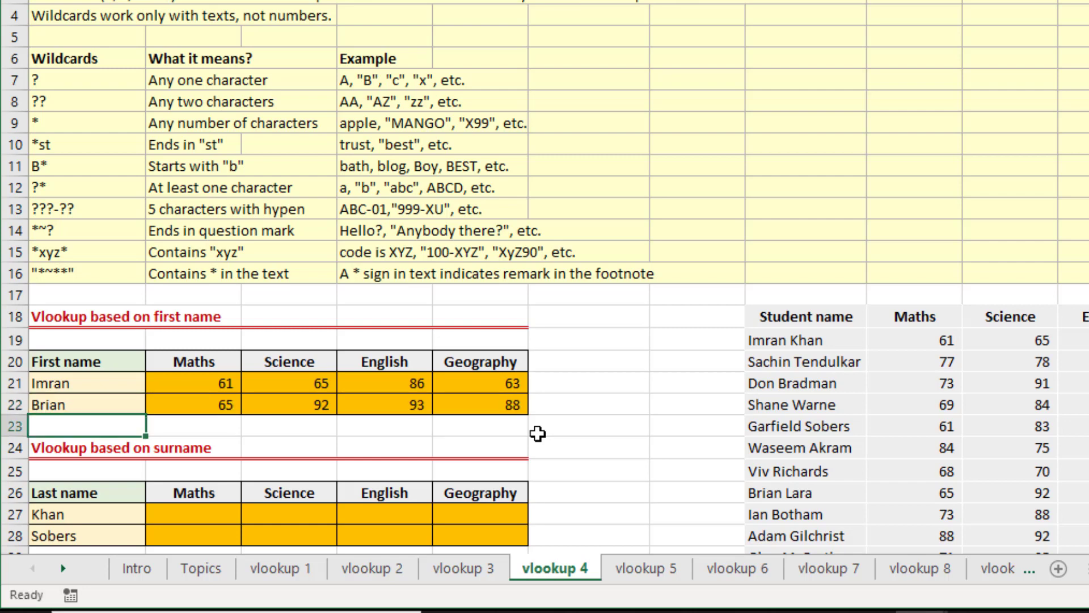
Copy the Maths lookup formula from B22 into B27 of the surname table.
key(Down)
key(Down)
key(Down)
key(Down)
key(Down)
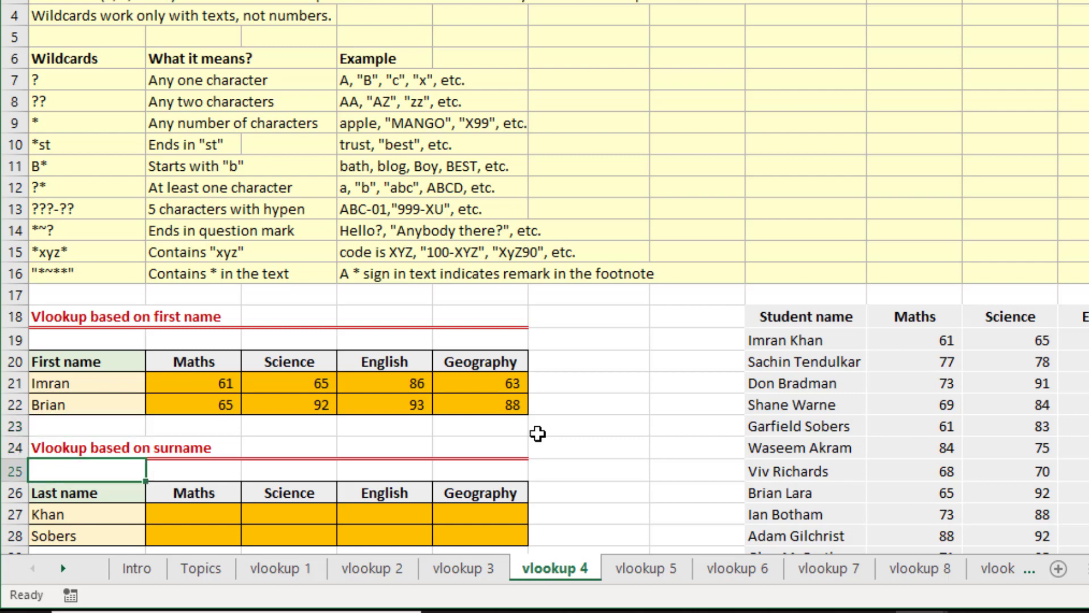
scroll(538, 433, down, 1)
key(Up)
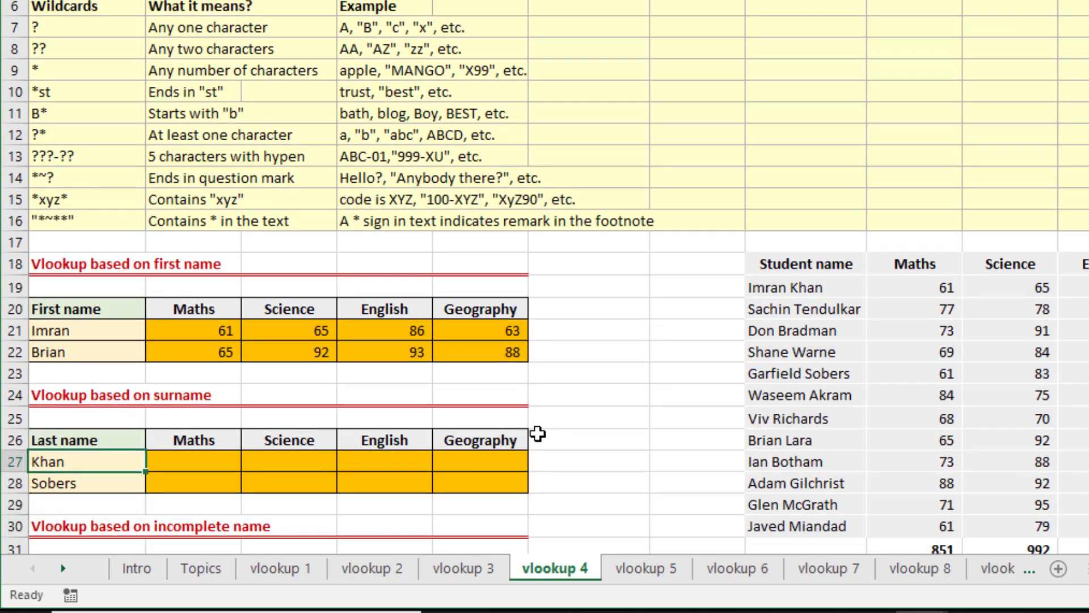
key(Right)
key(Up)
key(Up)
key(Up)
key(Up)
key(Up)
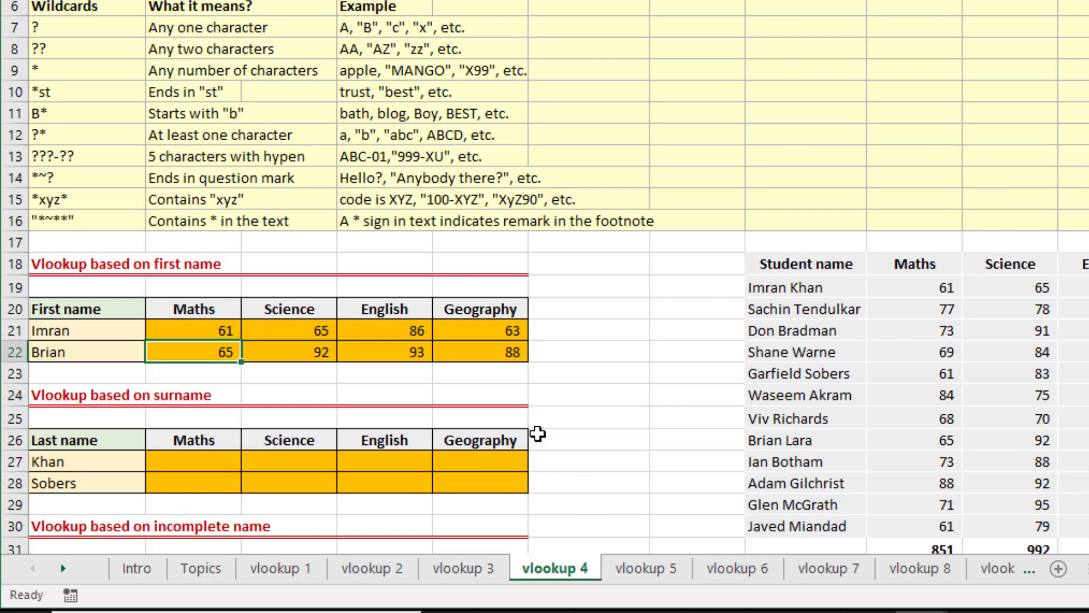
key(ctrl+c)
key(Down)
key(Down)
key(Down)
key(Down)
key(Down)
key(Return)
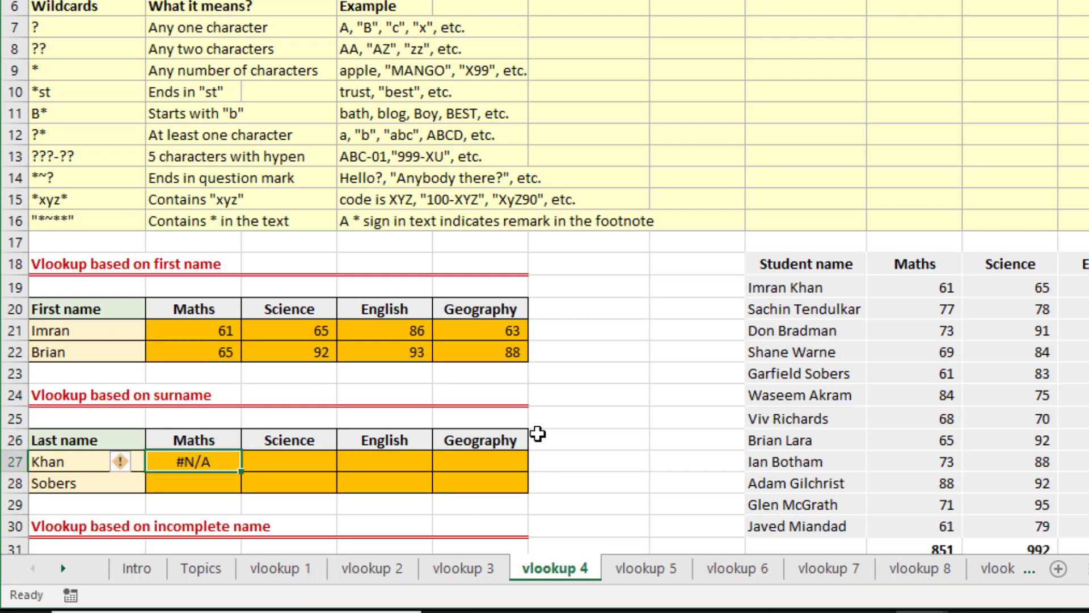
Remove the trailing &"*" after $A27 in B27's VLOOKUP formula.
key(F2)
key(Right)
key(Right)
key(Right)
key(Right)
key(Right)
key(Right)
key(Right)
key(Right)
key(Right)
key(Right)
key(Right)
key(Right)
key(Right)
key(Right)
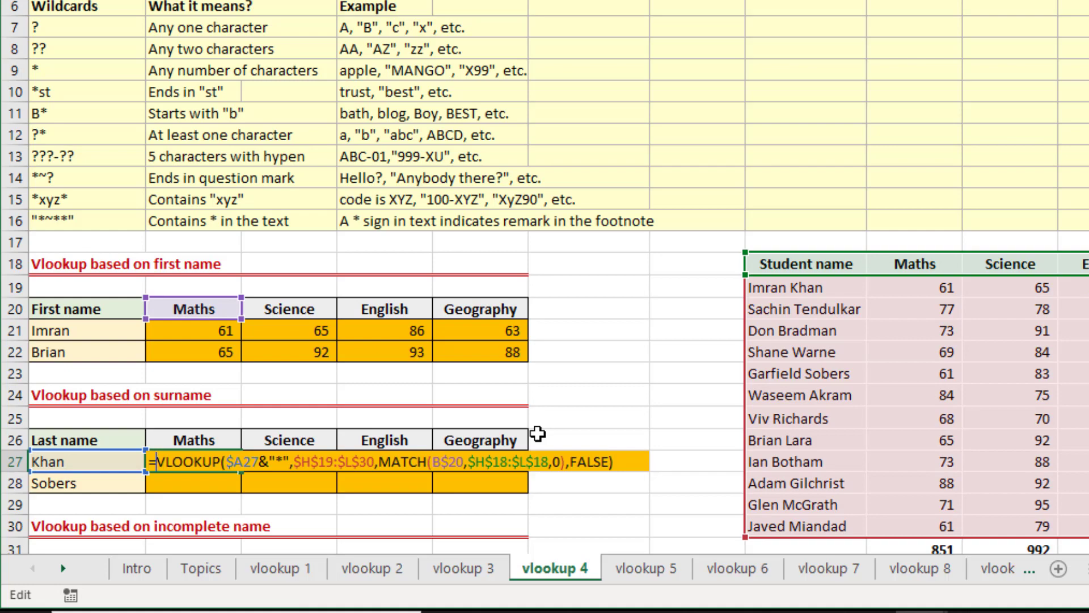
key(Right)
key(Right)
key(Right)
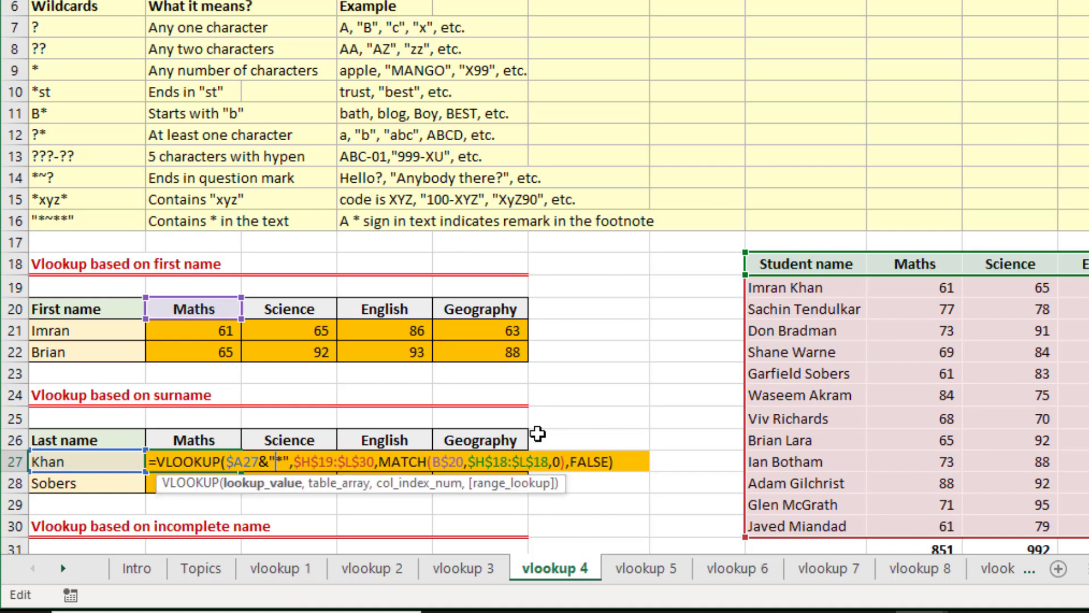
key(shift+Left)
key(shift+Left)
key(shift+Left)
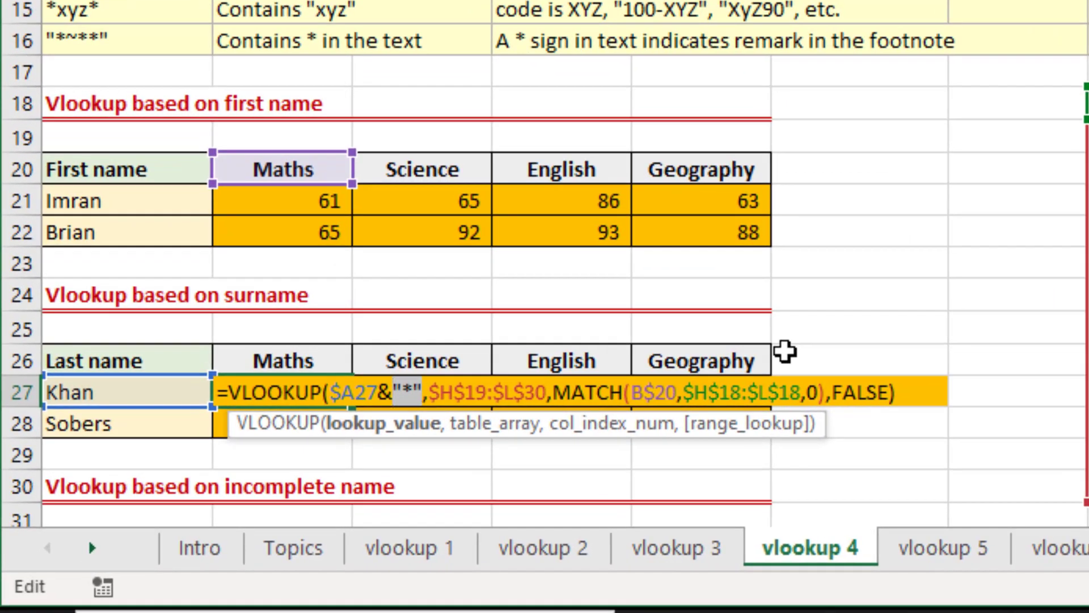
key(BackSpace)
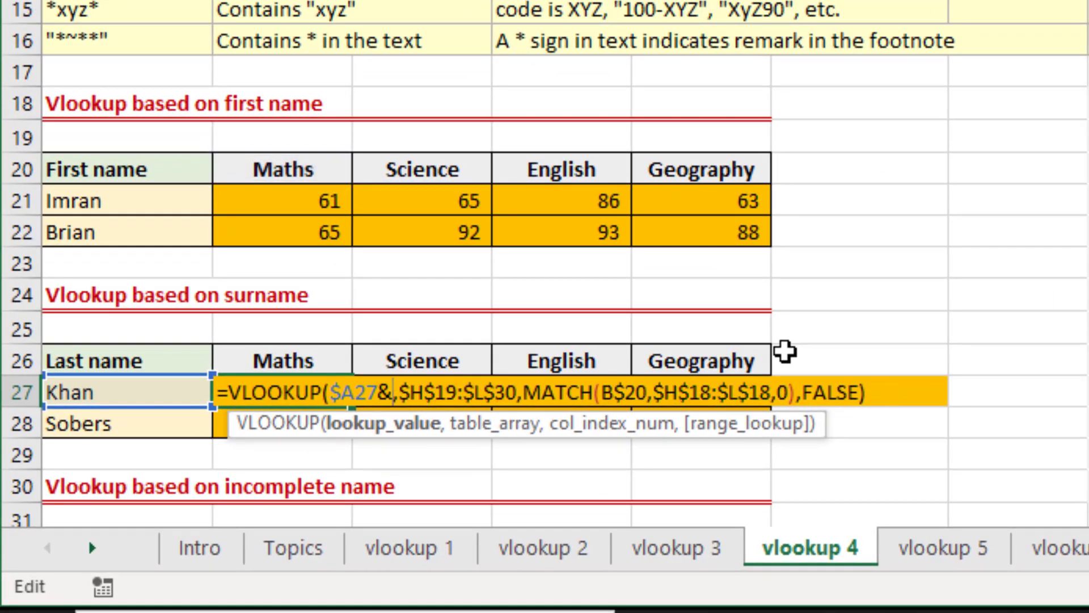
key(BackSpace)
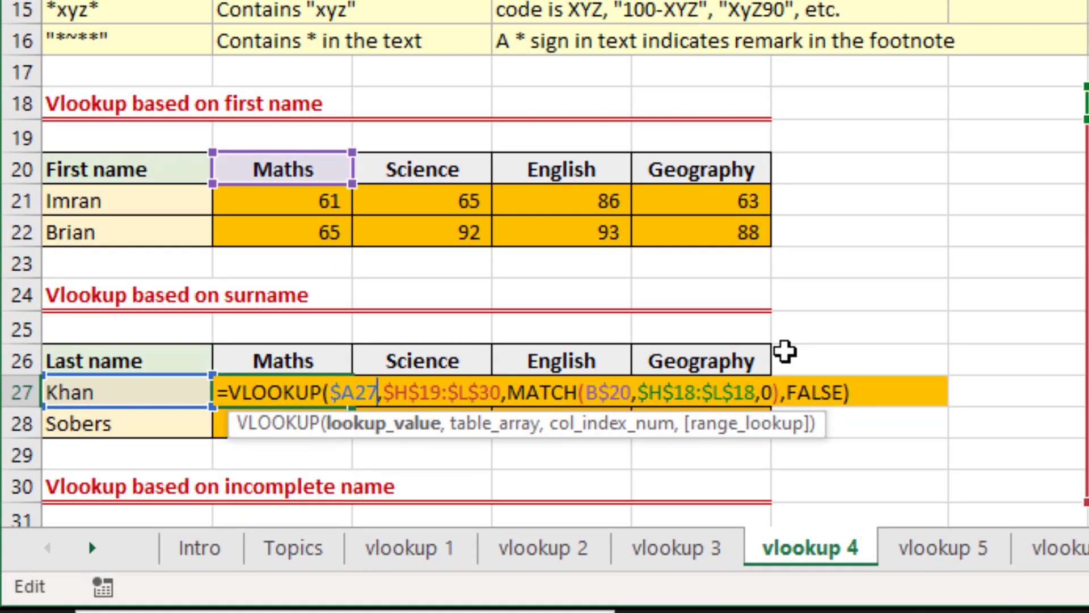
Insert "*"& before $A27 in B27's VLOOKUP formula and enter the revised formula.
key(Left)
key(Left)
key(Left)
key(Left)
text("*")
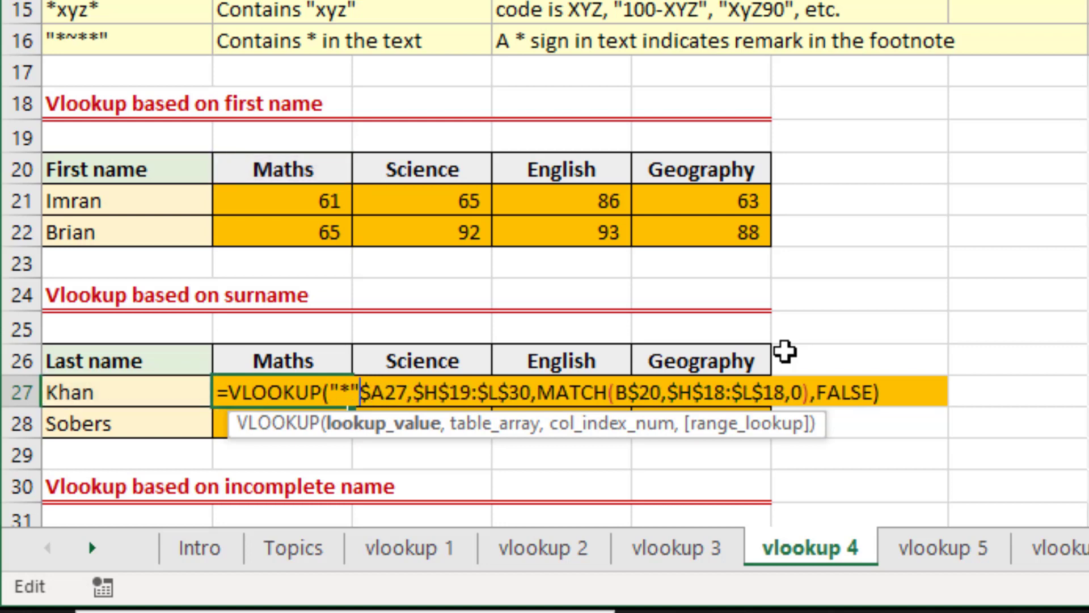
text(&)
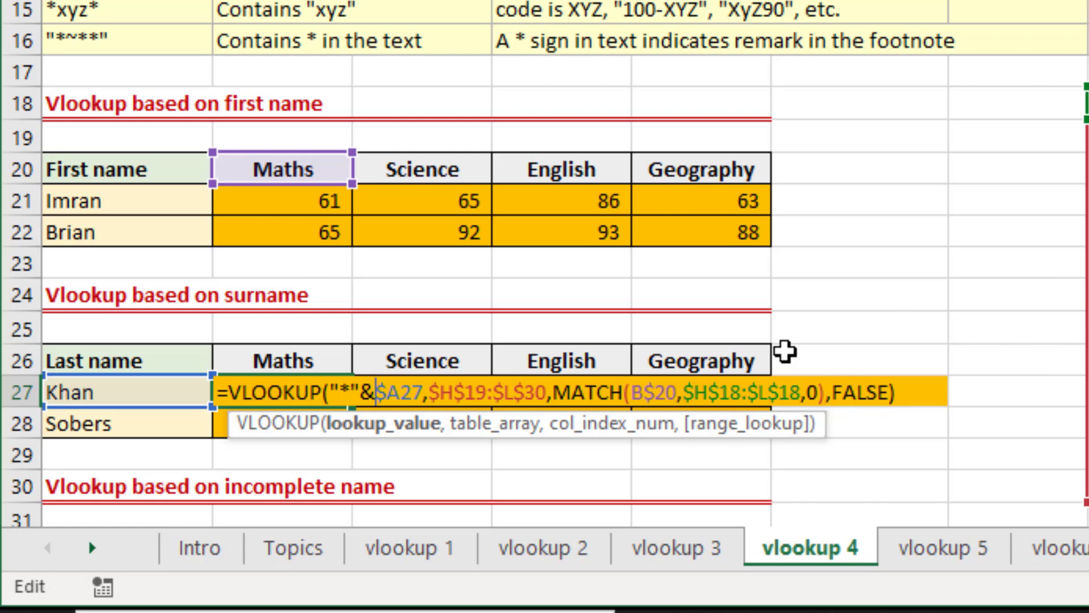
key(Return)
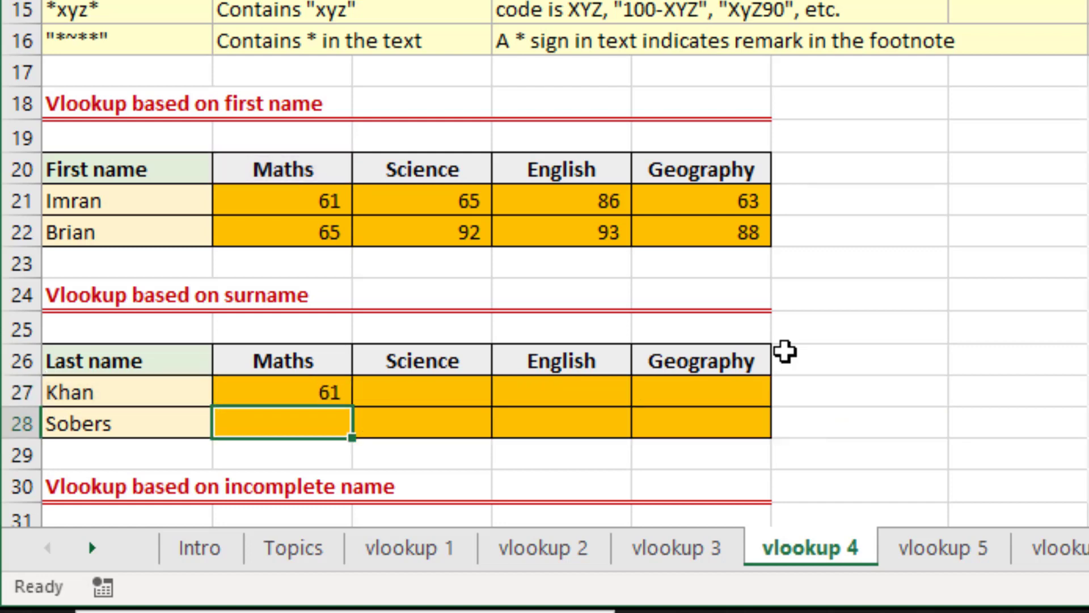
key(Up)
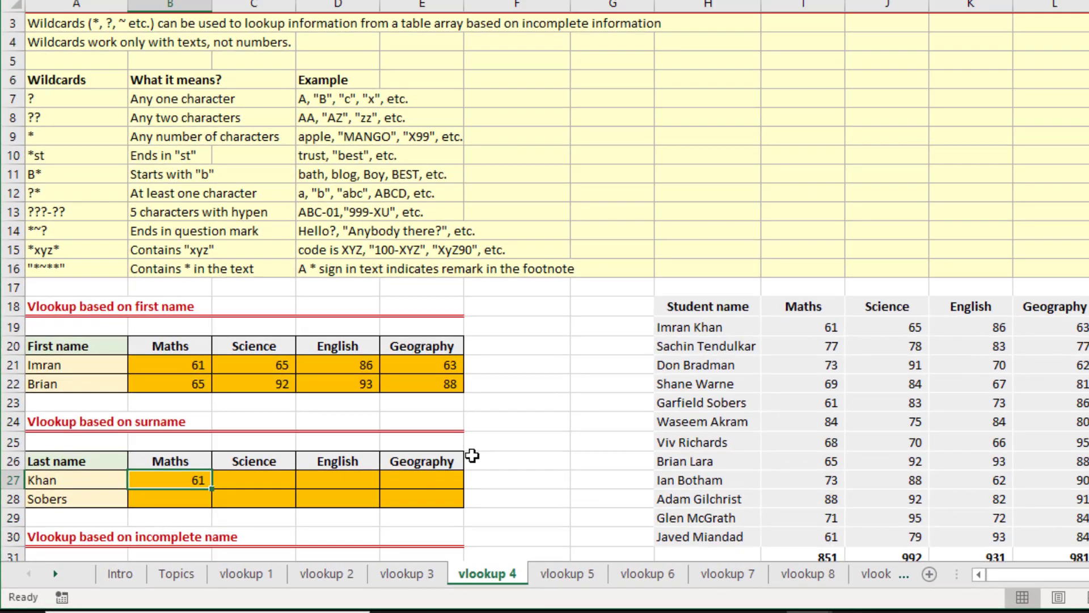
Copy B27's surname lookup formula down to B28, checking both Maths marks against the student table.
click(808, 332)
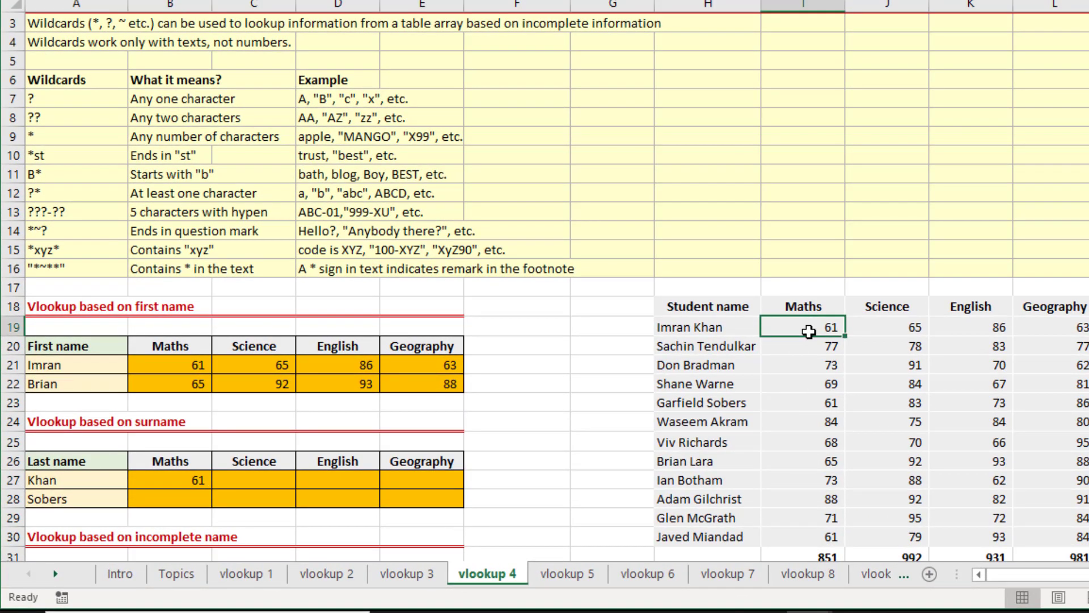
click(194, 486)
drag(211, 488, 211, 505)
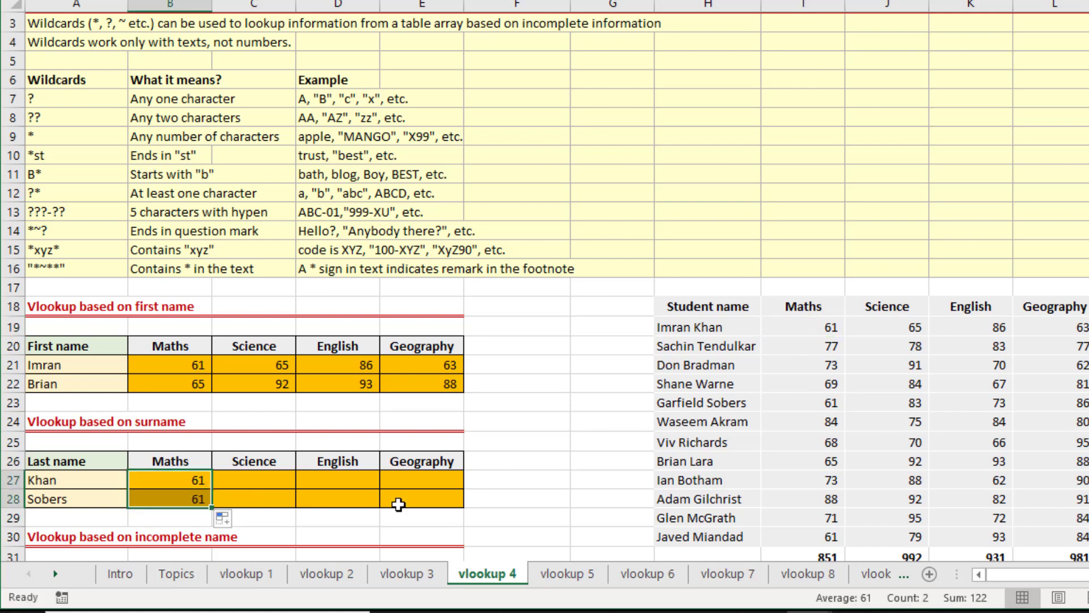
click(799, 406)
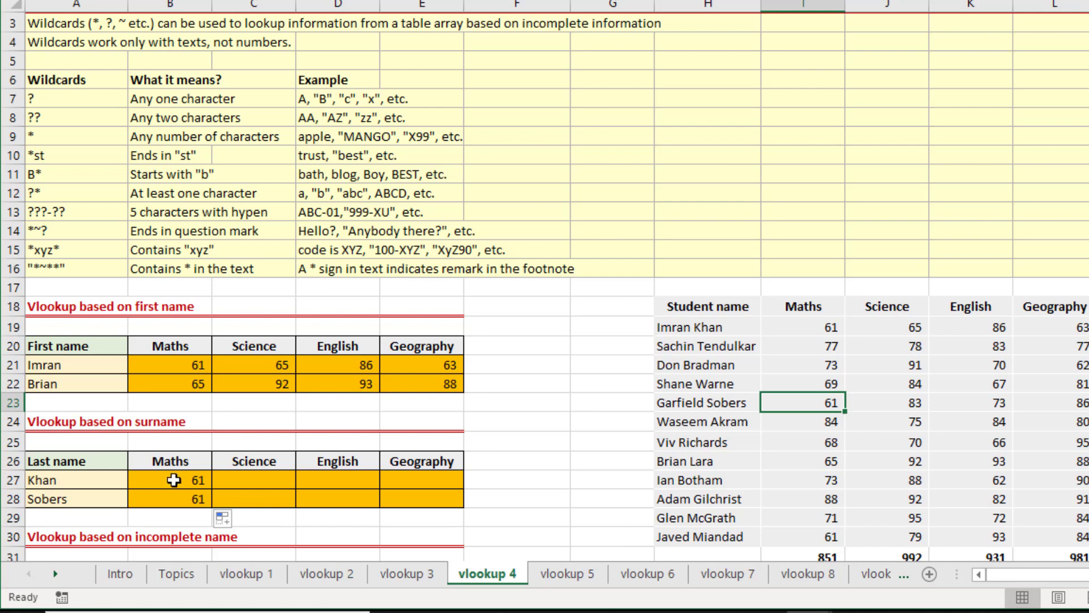
Fill the surname lookup formulas in B27:B28 across the Science, English and Geography columns.
drag(174, 480, 174, 499)
key(shift+Right)
key(shift+Right)
key(shift+Right)
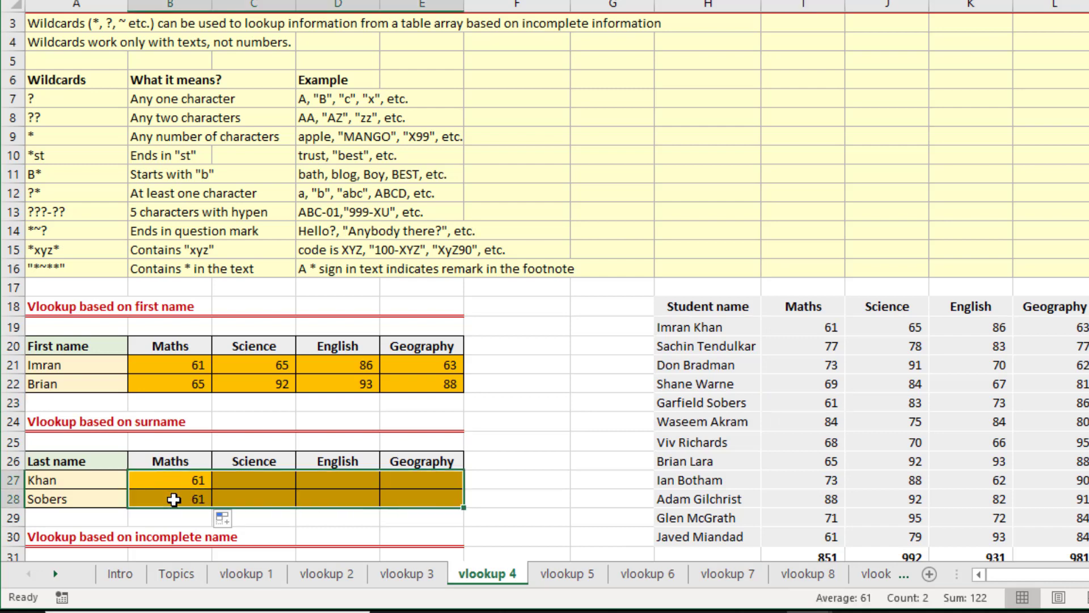
key(ctrl+r)
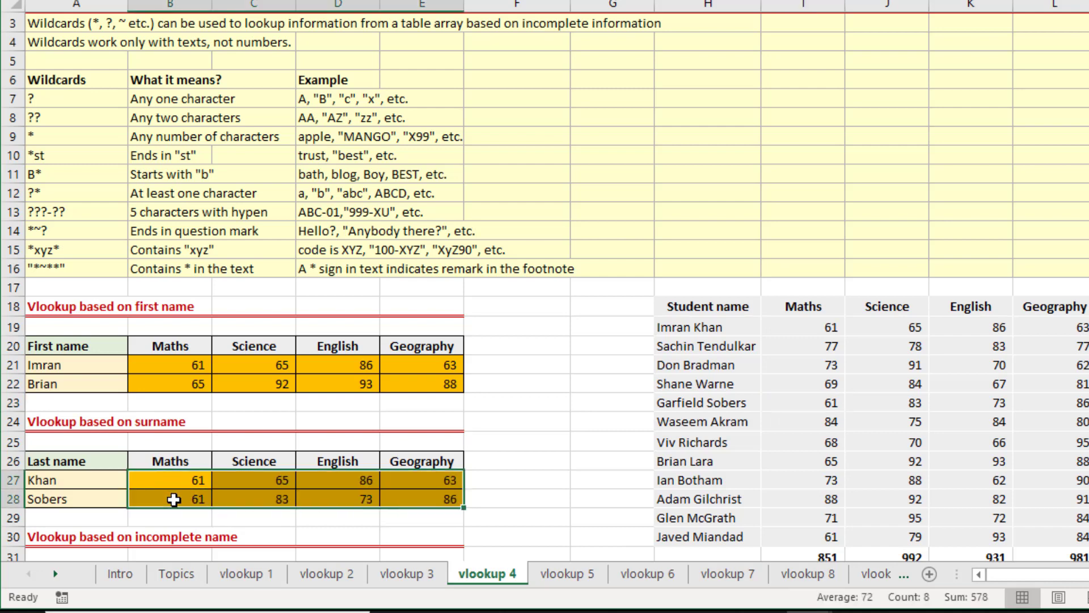
Examine the incomplete-name lookup section and its partial texts in A33 and A34.
key(Left)
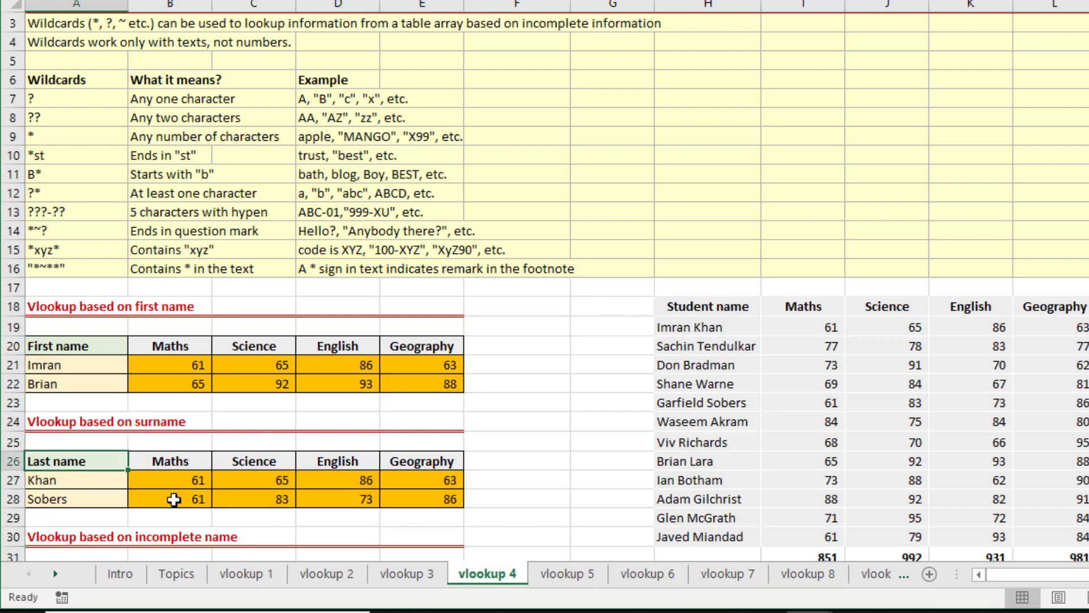
key(Down)
key(Down)
key(Down)
key(Down)
key(Down)
key(Down)
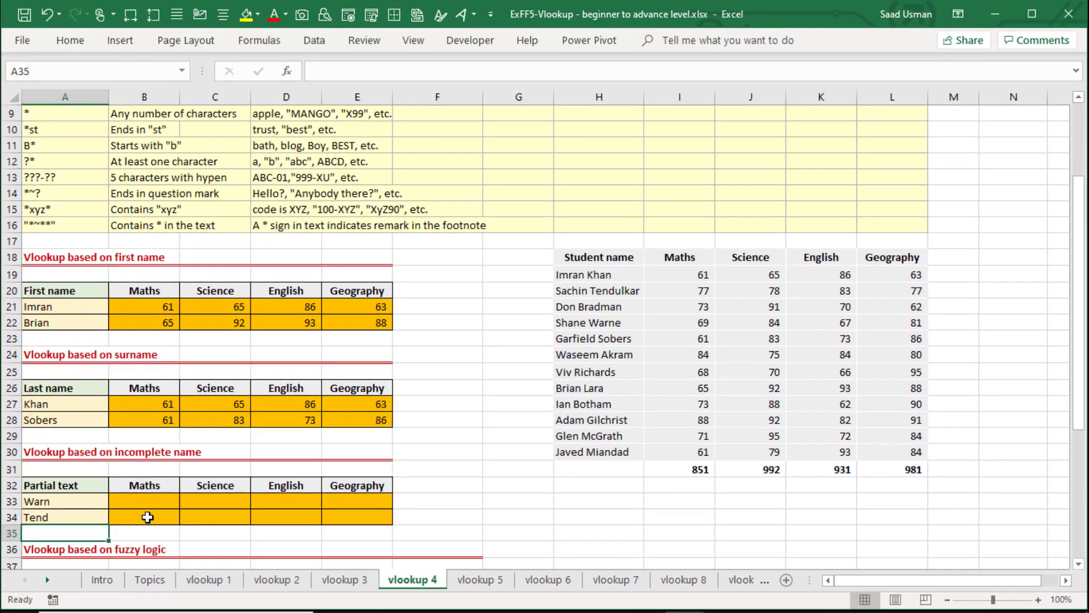
key(Down)
key(Down)
key(Down)
key(Down)
key(Up)
key(Up)
key(Up)
key(Up)
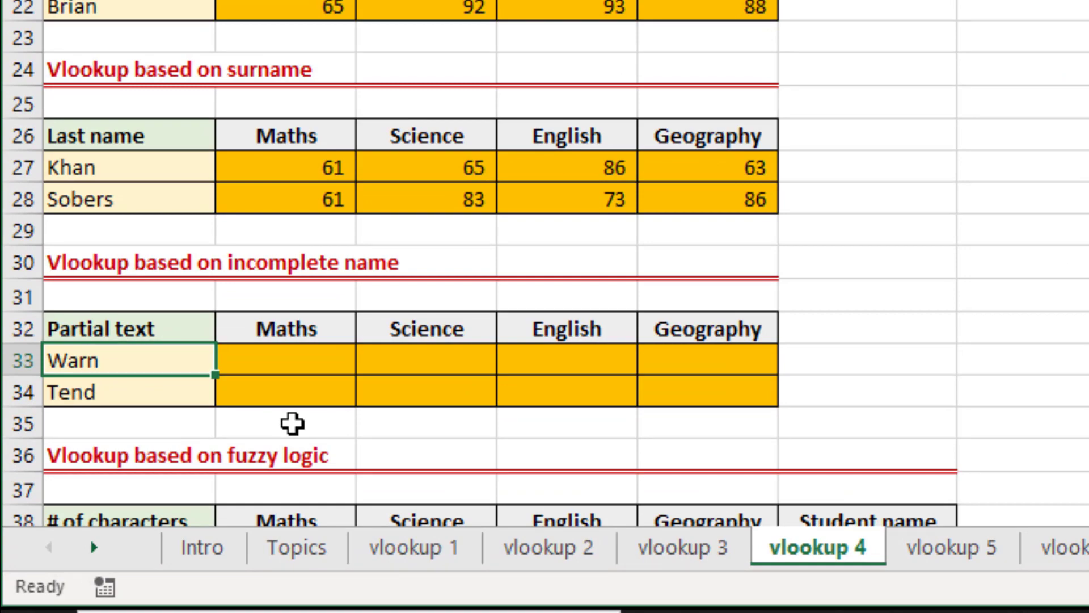
key(Down)
key(Right)
key(Right)
key(Right)
key(Right)
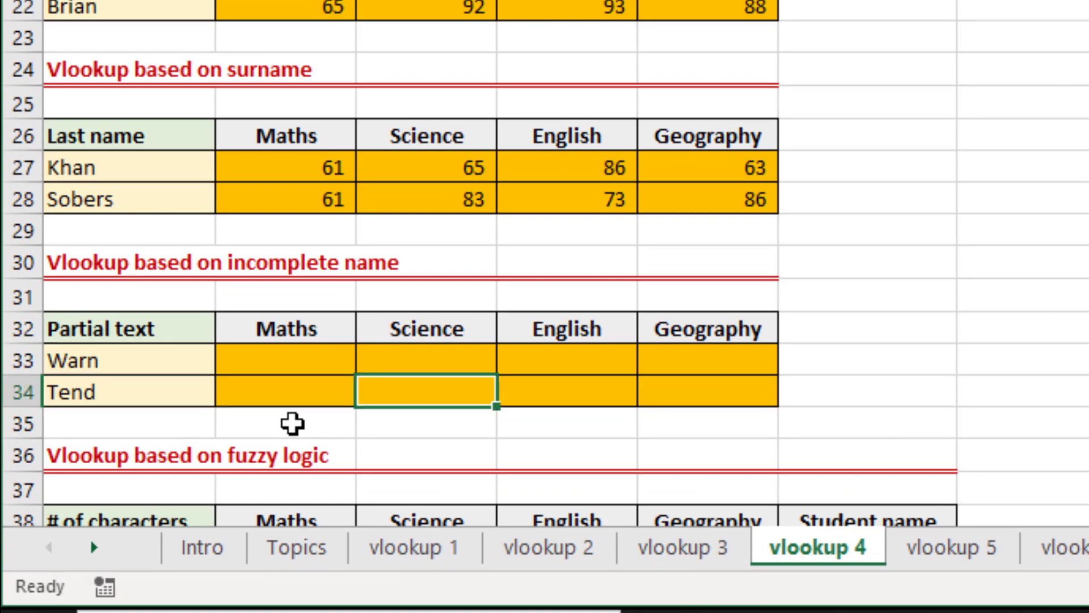
Look through the Student name column for the full names containing the partial texts Warn and Tend.
key(Right)
key(Right)
key(Right)
key(Up)
key(Up)
key(Up)
key(Up)
key(Up)
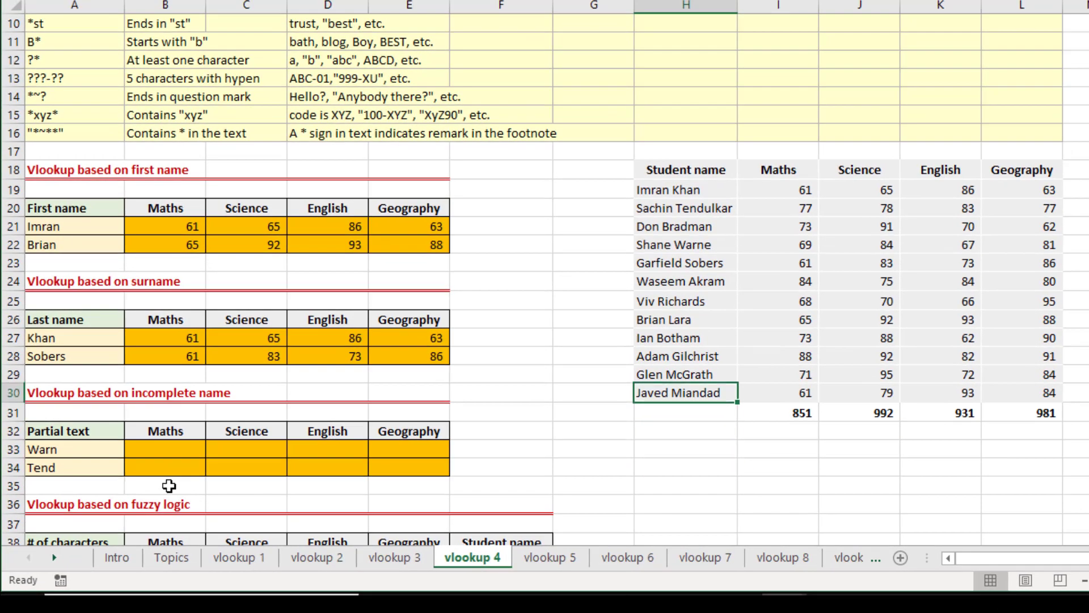
key(Up)
key(Up)
key(Up)
key(Up)
key(Up)
key(Up)
key(Up)
key(Up)
key(Up)
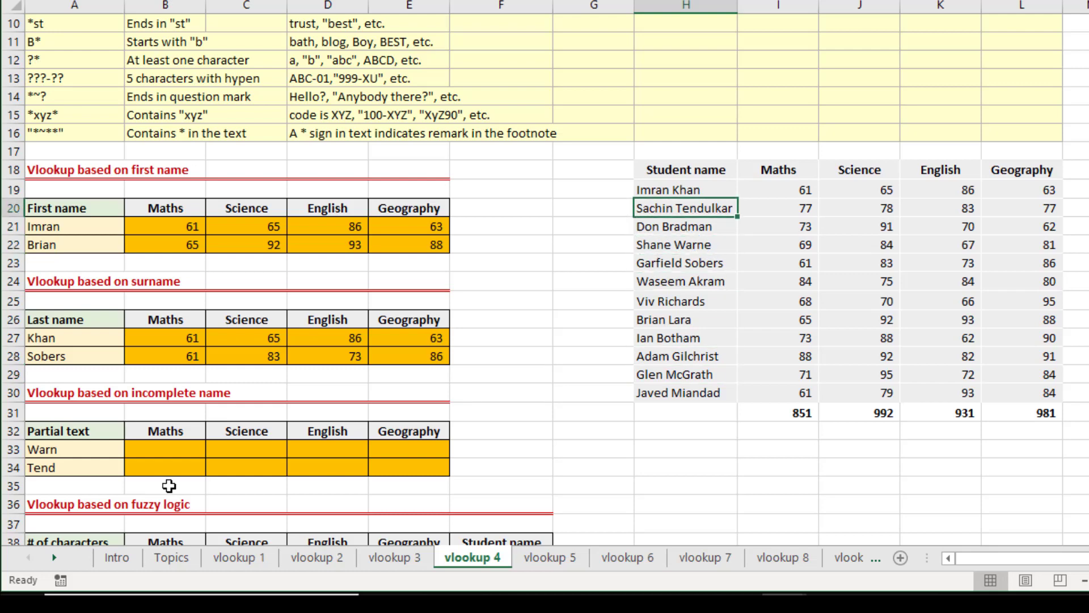
key(Left)
key(Left)
key(Left)
key(Left)
key(Left)
key(Left)
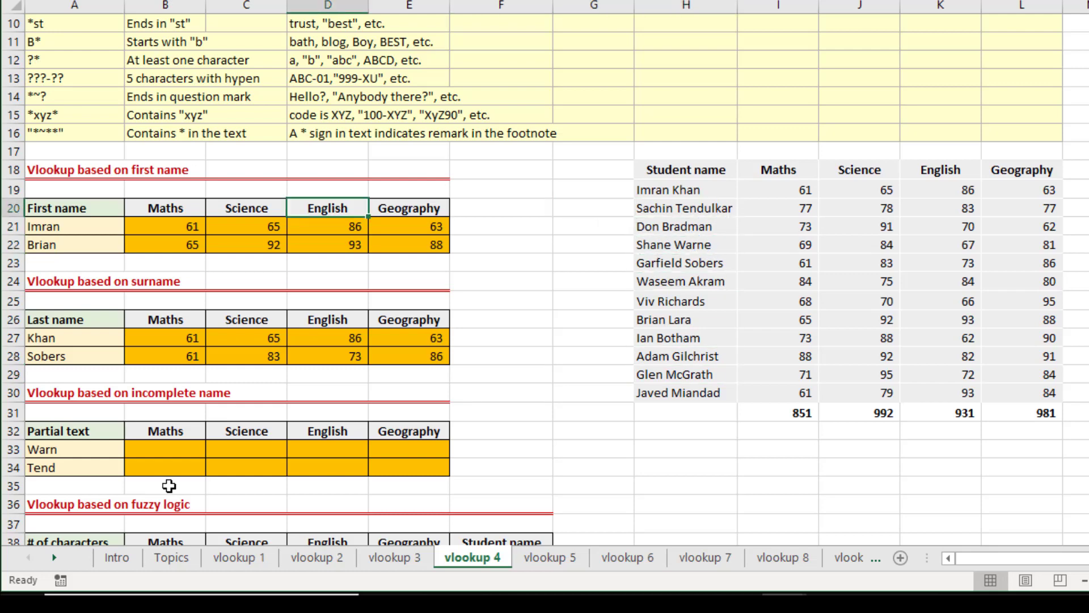
Copy the surname lookup formula from B28 into B33 of the partial text table.
key(Down)
key(Down)
key(Down)
key(Down)
key(Down)
key(Down)
key(Down)
key(Down)
key(Down)
key(Down)
key(Down)
key(Down)
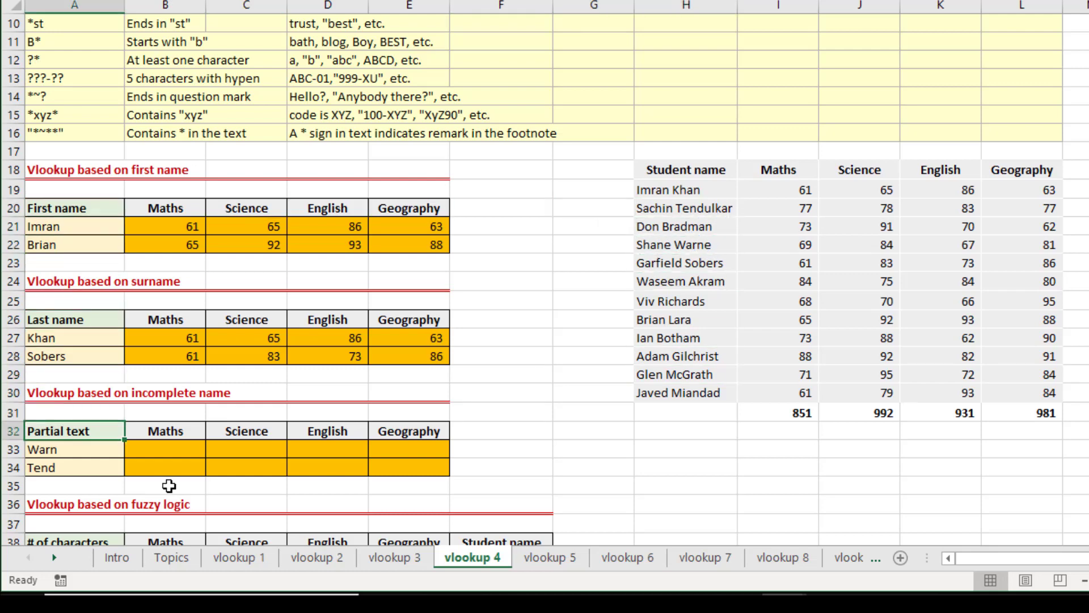
key(Down)
key(Right)
key(Up)
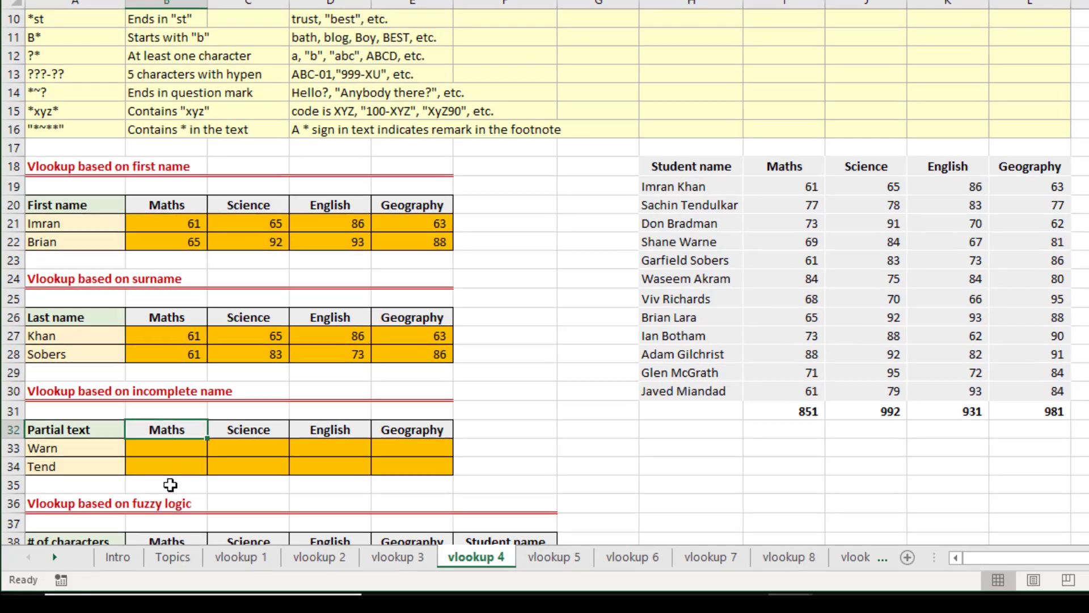
key(Up)
key(Up)
key(Up)
key(Up)
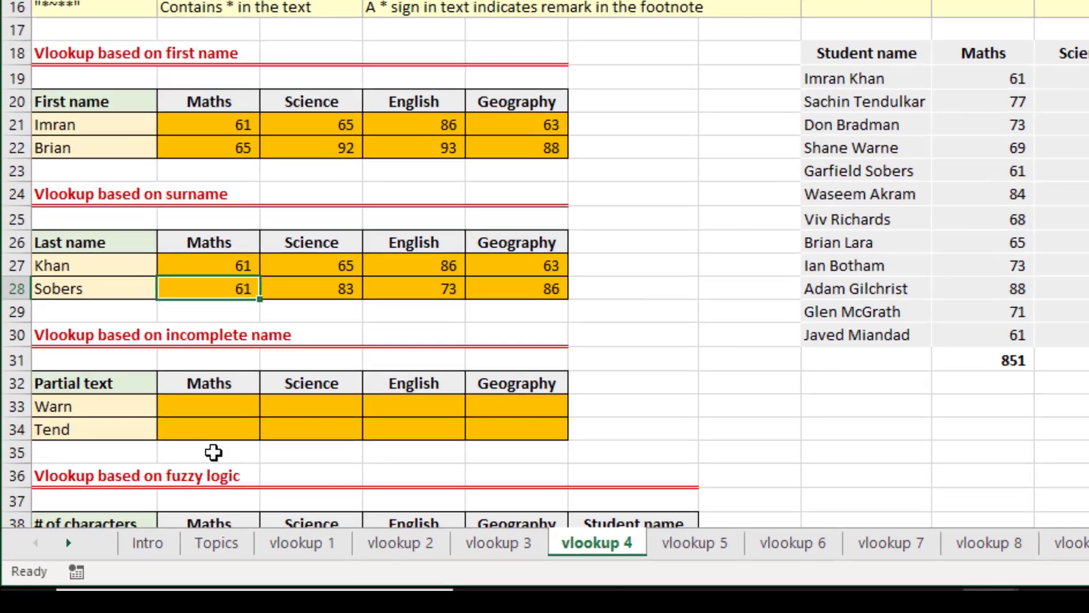
key(ctrl+c)
key(Down)
key(Down)
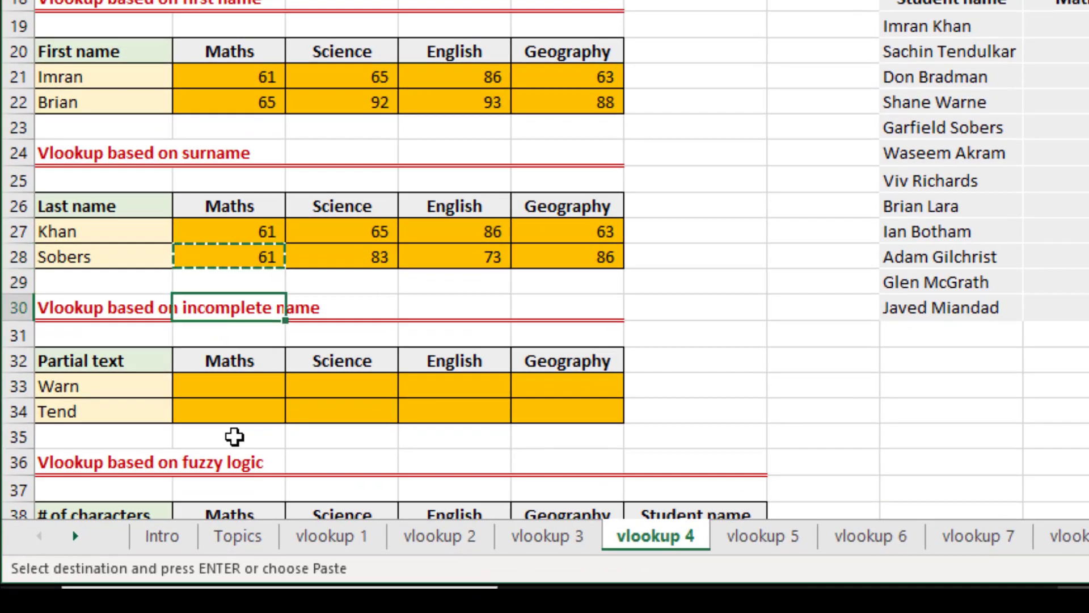
key(Down)
key(Down)
key(Down)
key(Down)
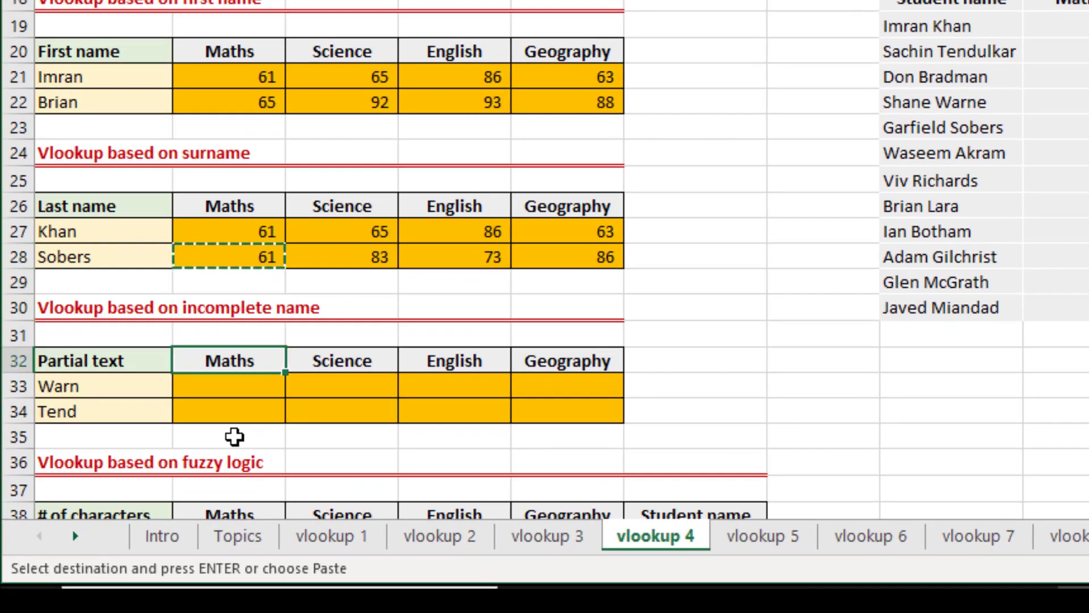
key(Up)
key(Return)
Open B33's VLOOKUP formula for editing at its lookup_value argument.
key(F2)
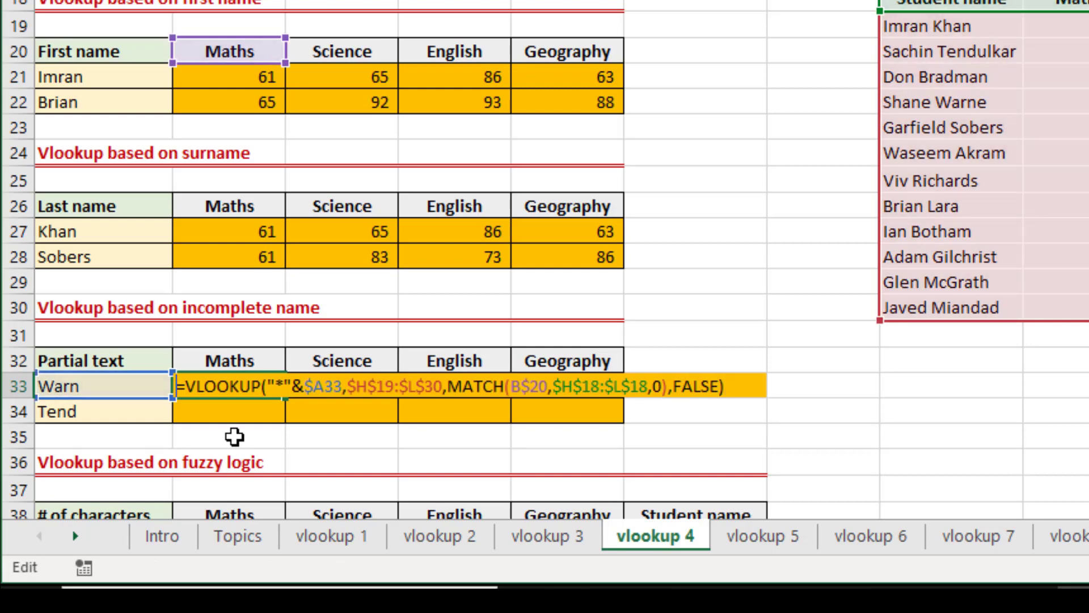
key(Home)
key(Right)
key(Right)
key(Right)
key(Right)
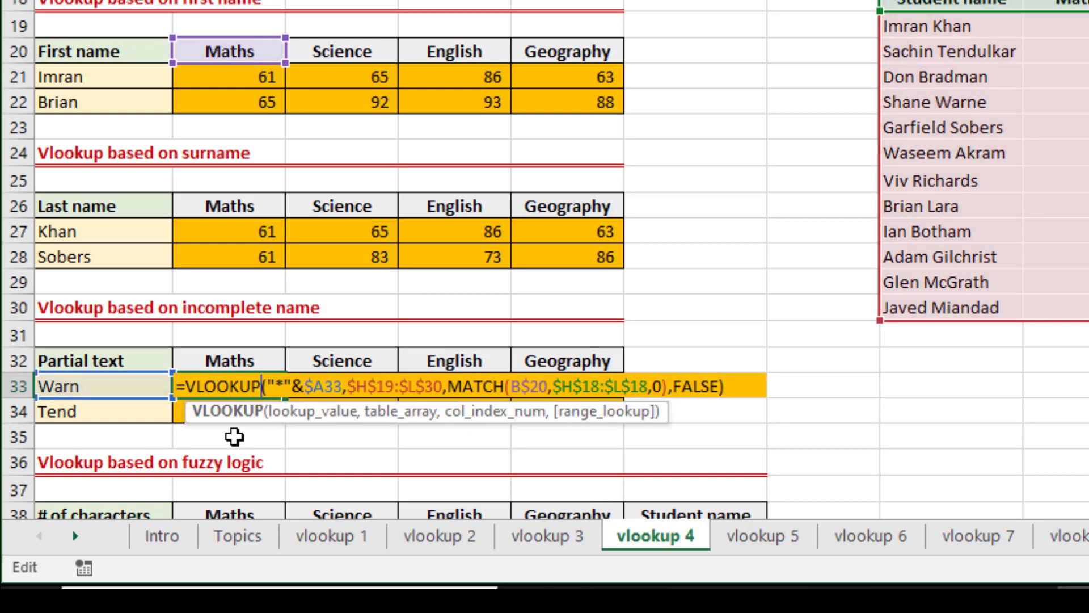
key(Right)
key(Right)
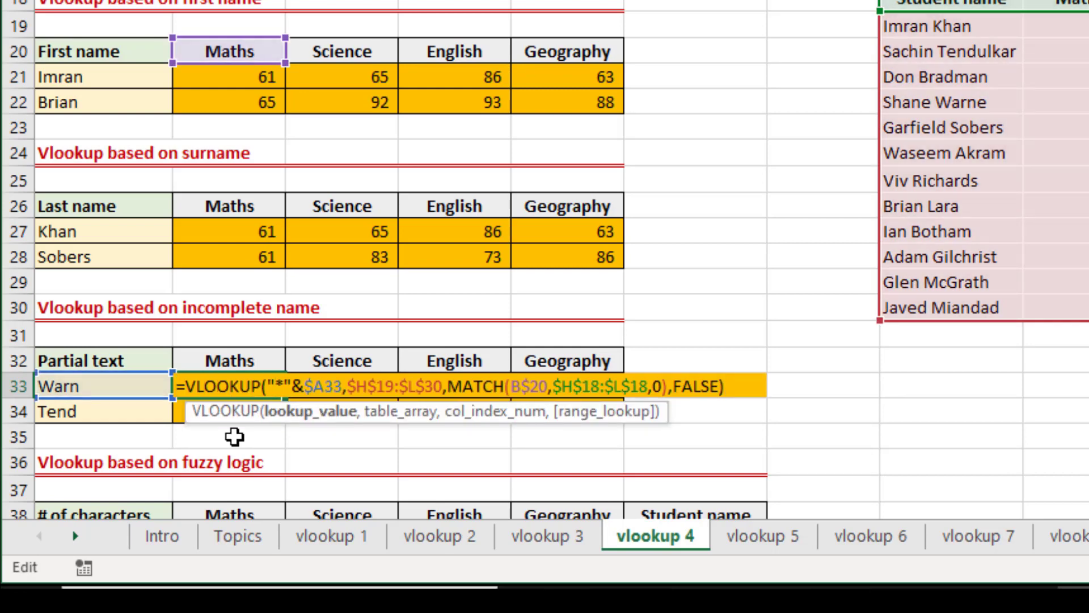
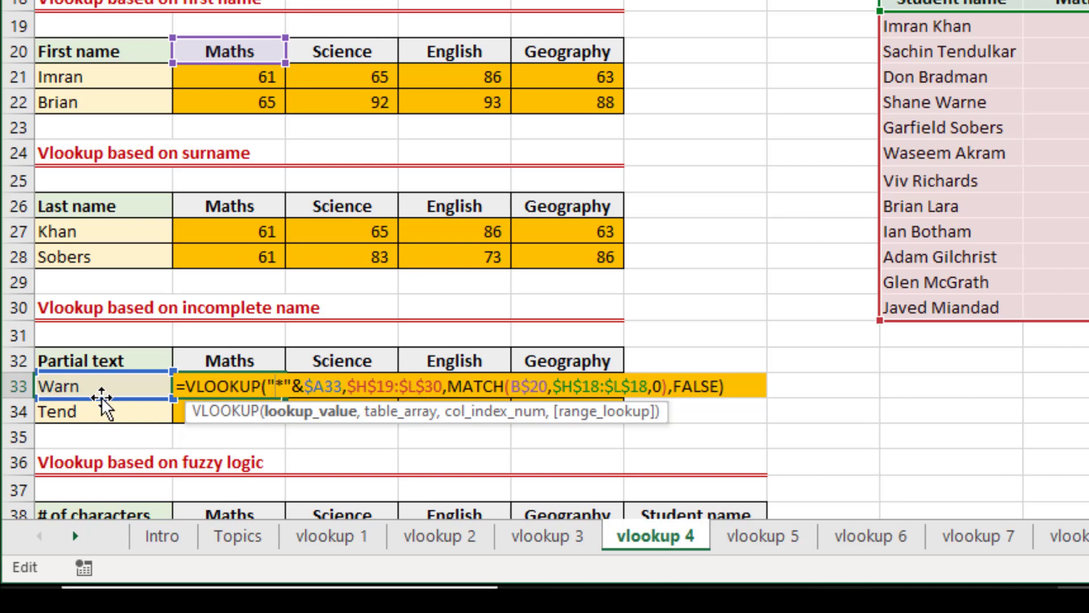
Append &"*" after $A33 in B33's lookup value so the partial text has wildcards on both sides.
key(Left)
key(shift+Right)
key(shift+Right)
key(shift+Right)
key(ctrl+c)
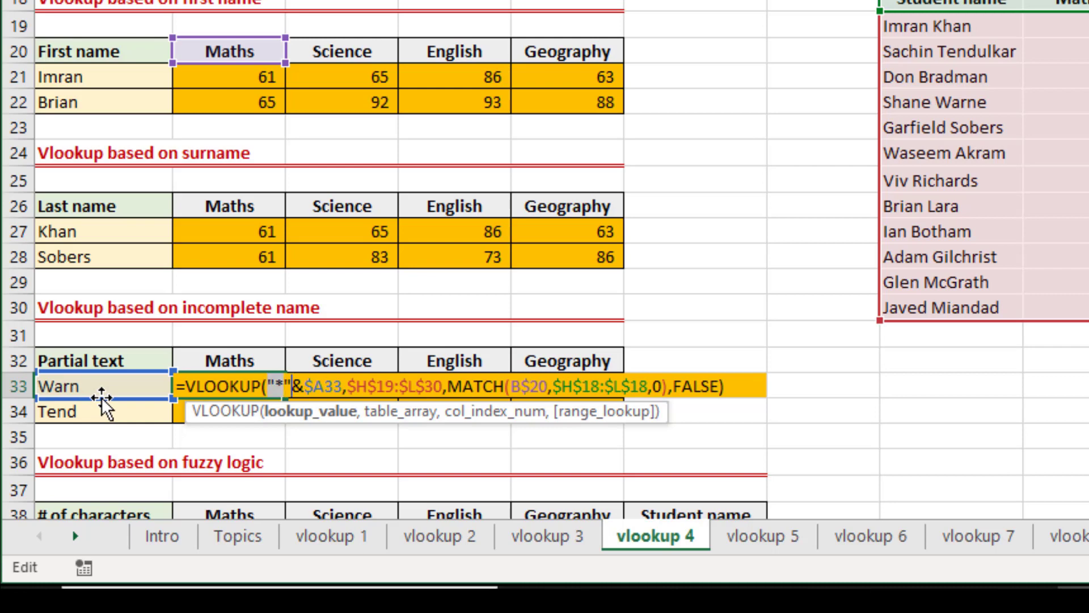
key(Right)
key(Right)
key(Right)
key(Right)
key(Right)
key(Right)
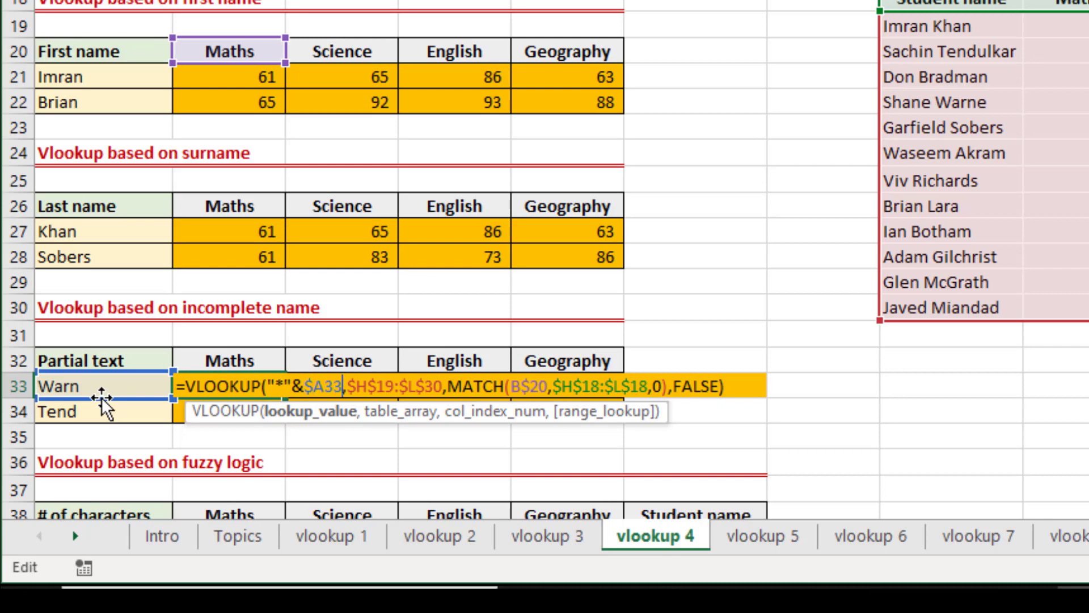
text(&)
key(ctrl+v)
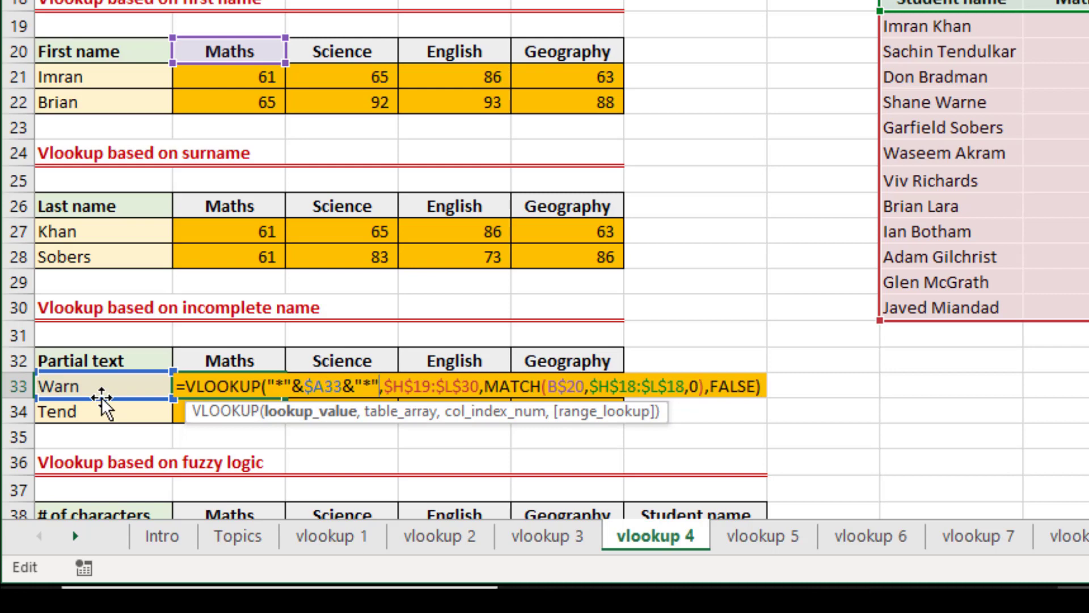
key(ctrl+Return)
Fill B33's formula down to row 34 and across through the Geography column of the partial text table.
key(shift+Down)
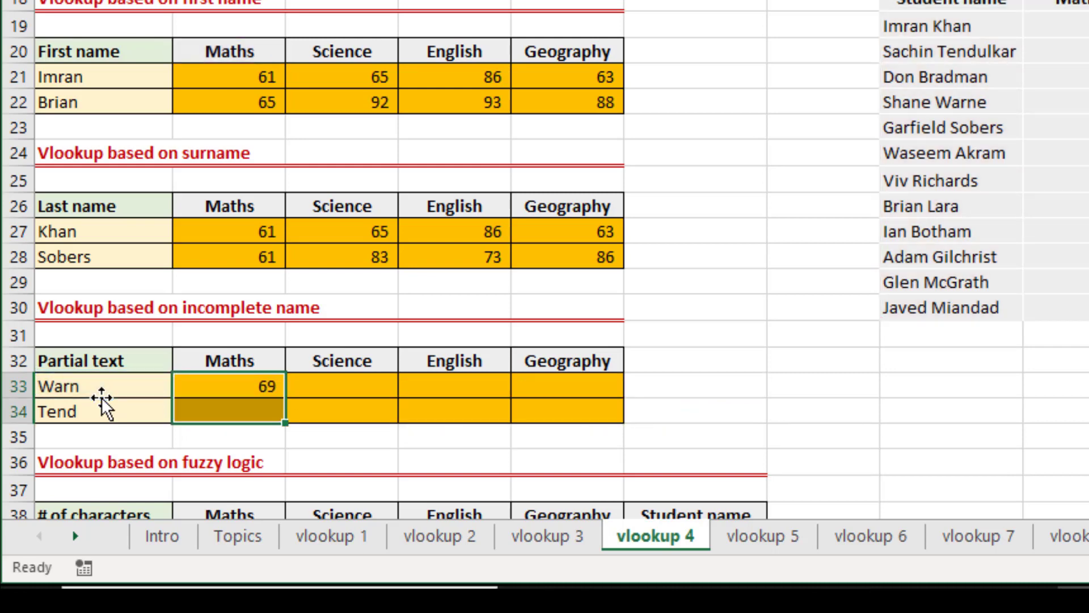
key(ctrl+d)
key(shift+Right)
key(shift+Right)
key(shift+Right)
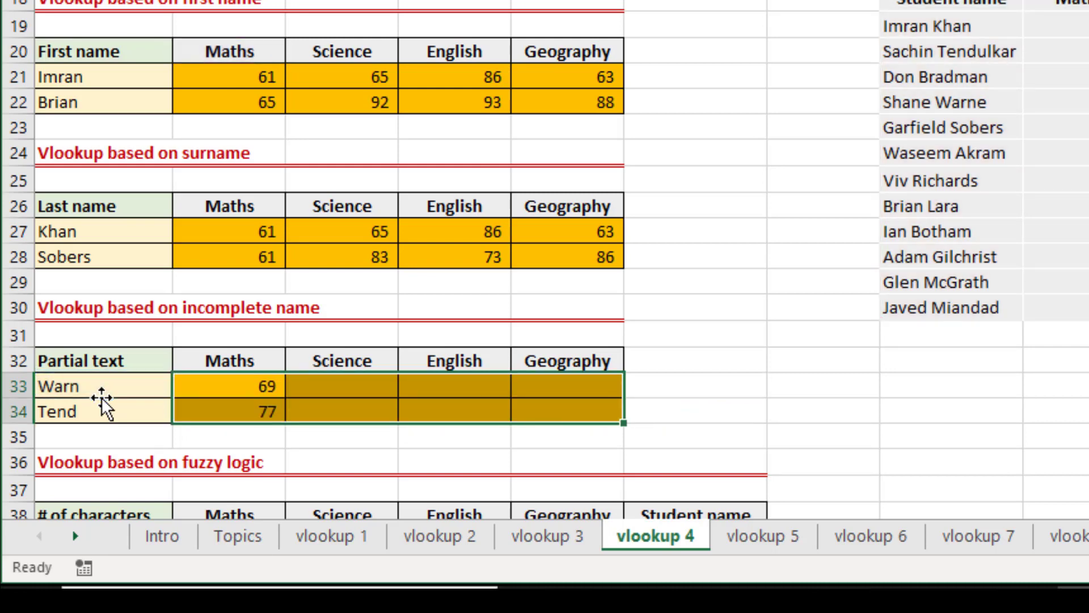
key(ctrl+r)
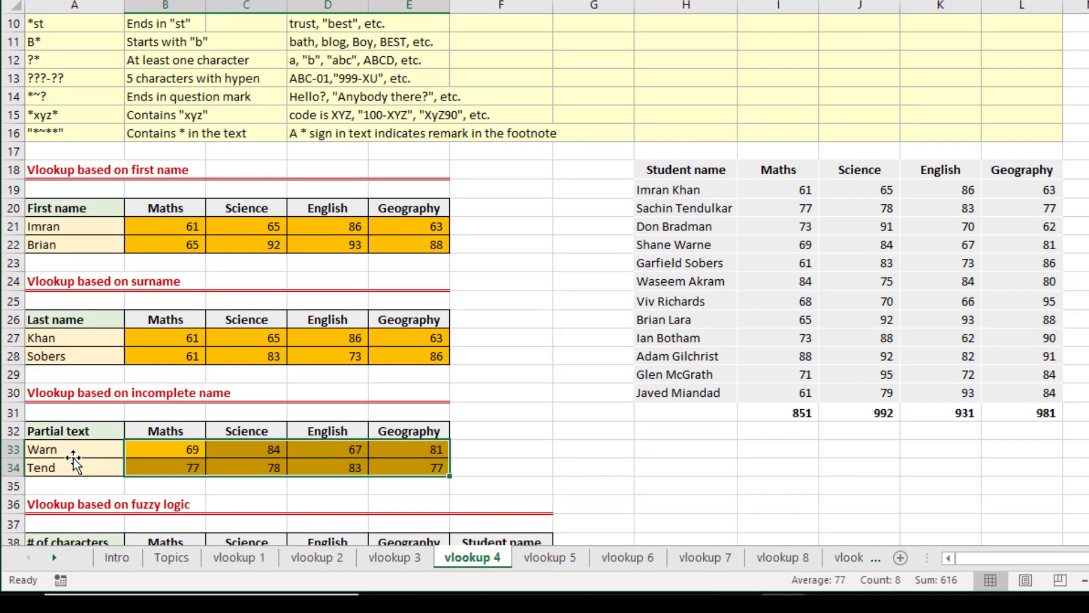
Examine the fuzzy logic section, comparing the V* R* pattern in A39 with the names in the student list.
key(Down)
key(Down)
key(Down)
key(Down)
key(Down)
key(Down)
key(Down)
key(Down)
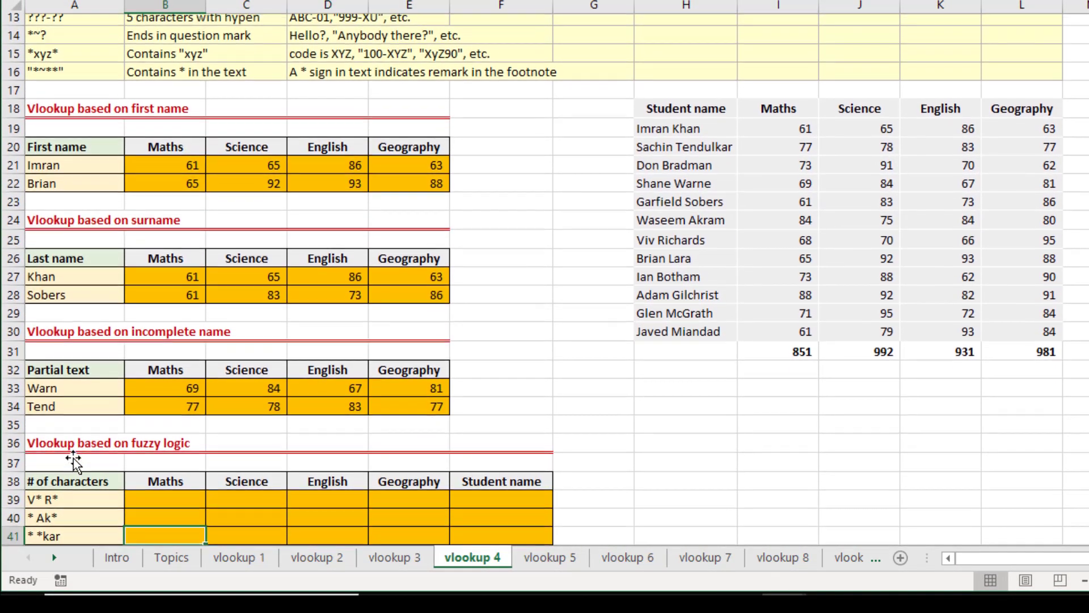
key(Down)
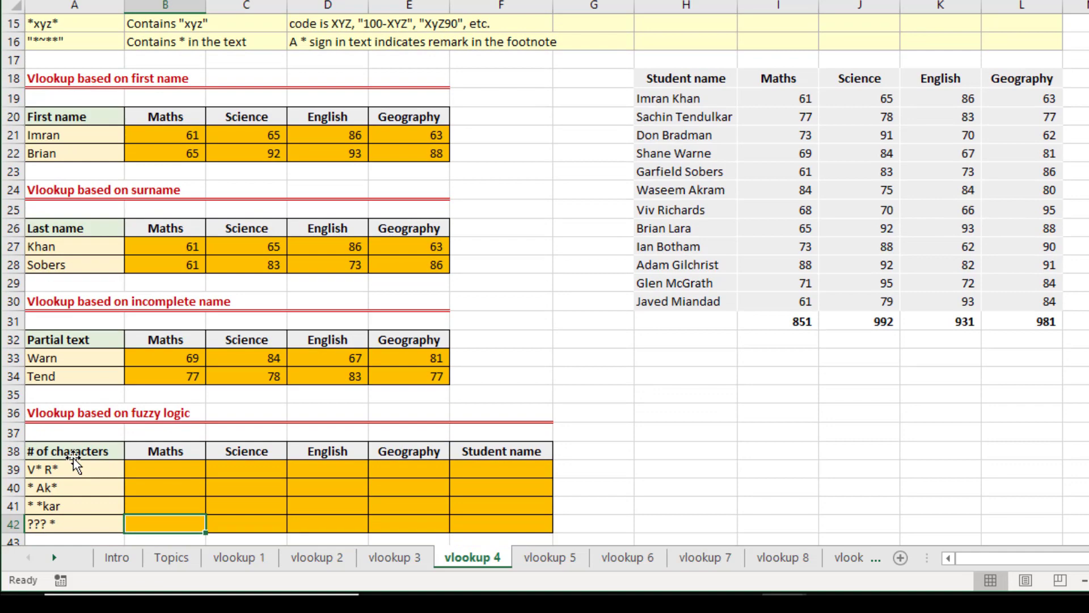
key(Down)
key(Down)
key(Up)
key(Up)
key(Up)
key(Up)
key(Up)
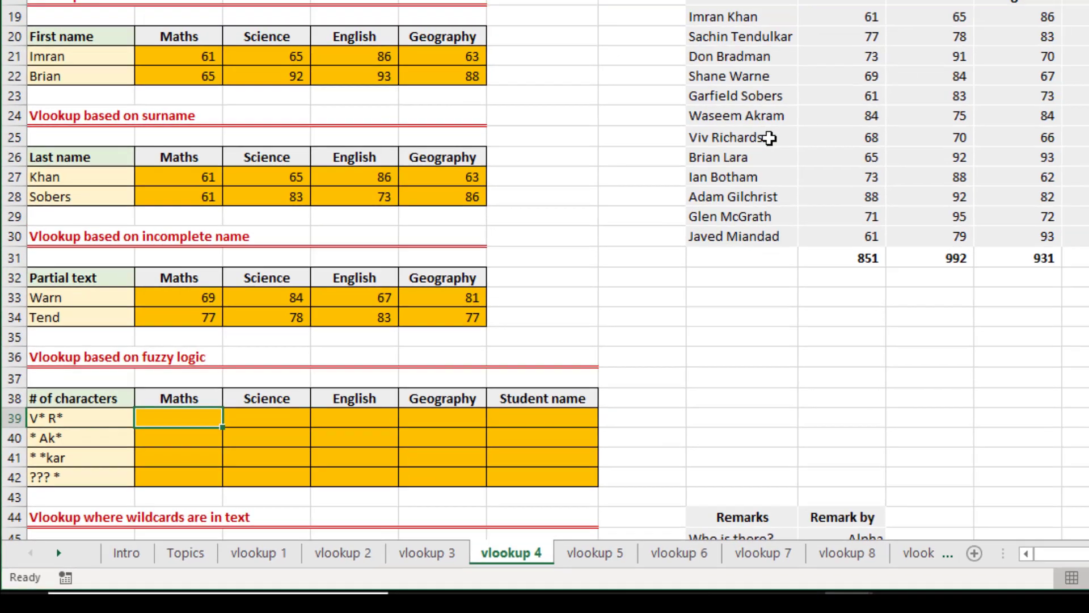
click(768, 138)
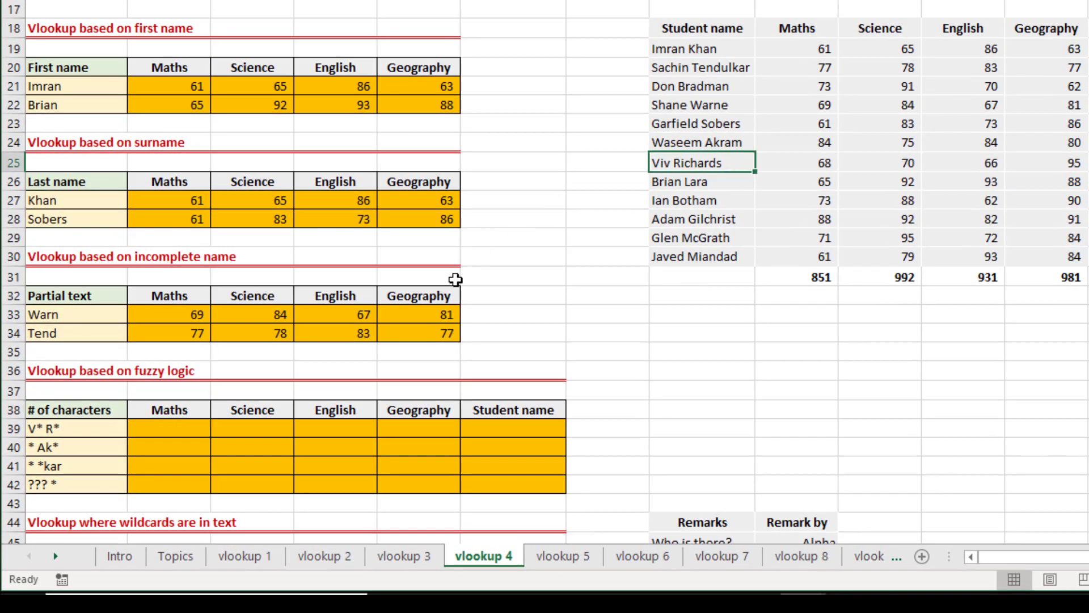
click(46, 429)
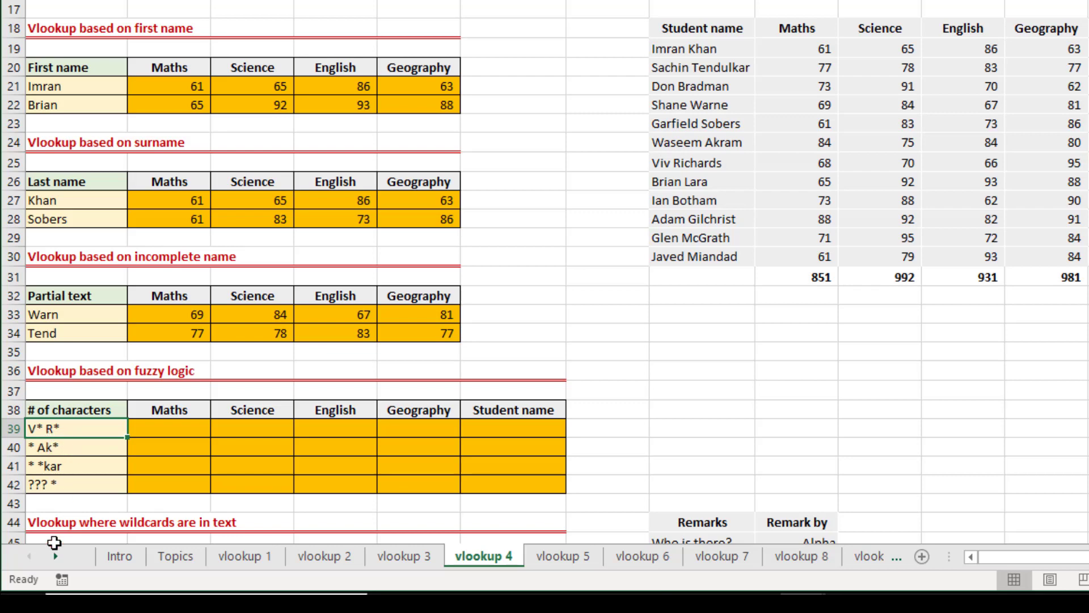
key(Right)
text(=)
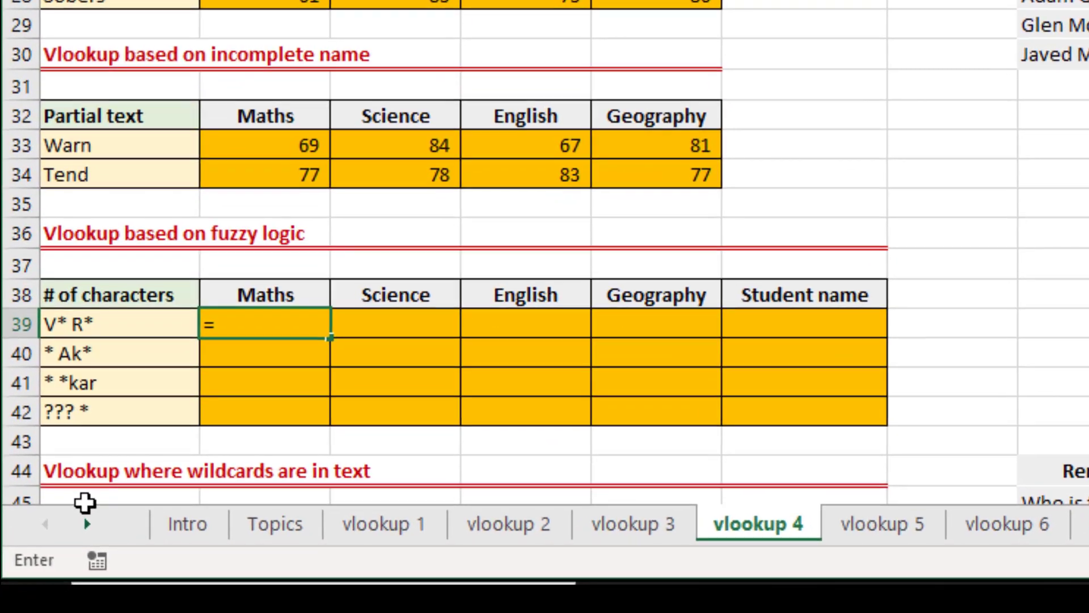
key(Escape)
key(Left)
key(F2)
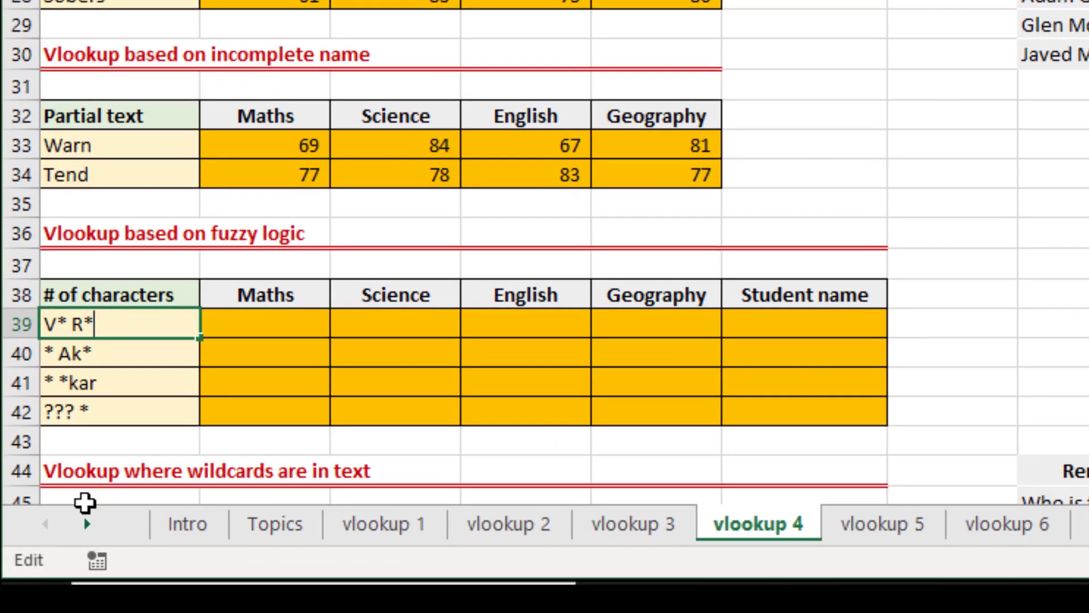
key(Escape)
key(Right)
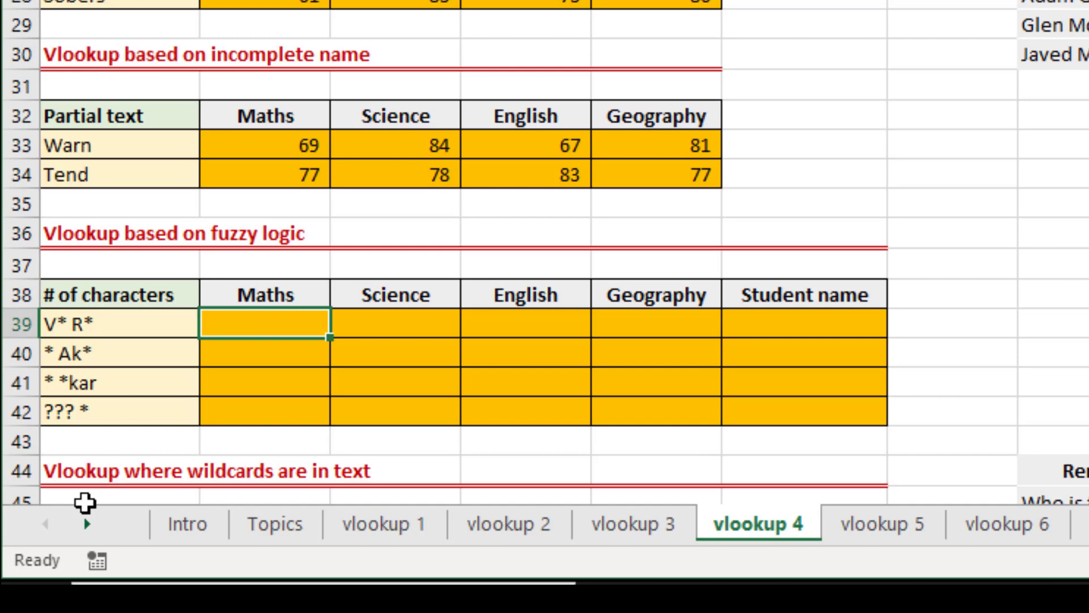
text(=VLOOKUP()
key(Escape)
Copy the partial text lookup formula from B34 into B39 of the fuzzy logic table.
key(Up)
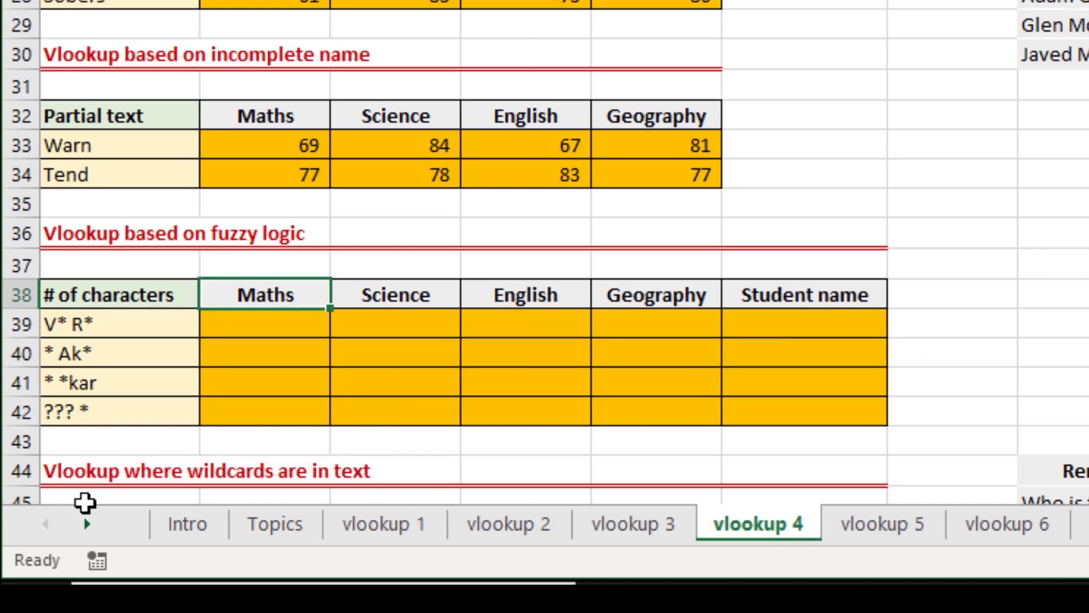
key(Up)
key(Up)
key(Up)
key(Up)
key(ctrl+c)
key(Down)
key(Down)
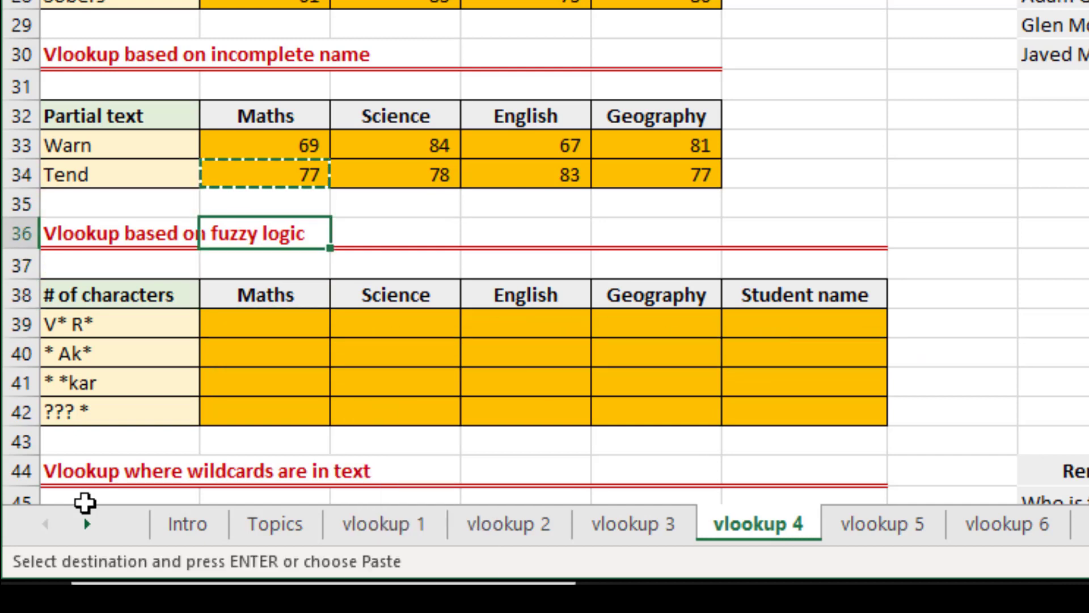
key(Down)
key(Down)
key(Down)
key(Return)
Remove both "*" wildcard joins from B39's lookup value, leaving only $A39 as the lookup_value.
key(F2)
key(Left)
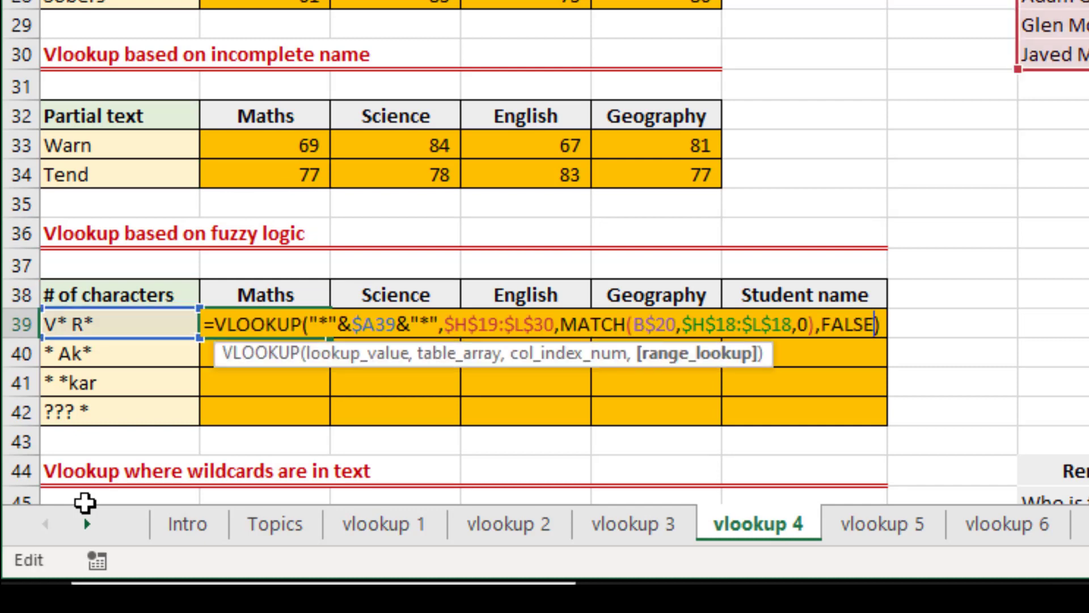
key(Left)
key(Left)
key(Left)
key(Left)
key(Left)
key(Left)
key(Left)
key(Left)
key(Left)
key(Left)
key(Left)
key(Left)
key(Left)
key(Left)
key(Left)
key(Left)
key(Left)
key(Left)
key(Left)
key(Left)
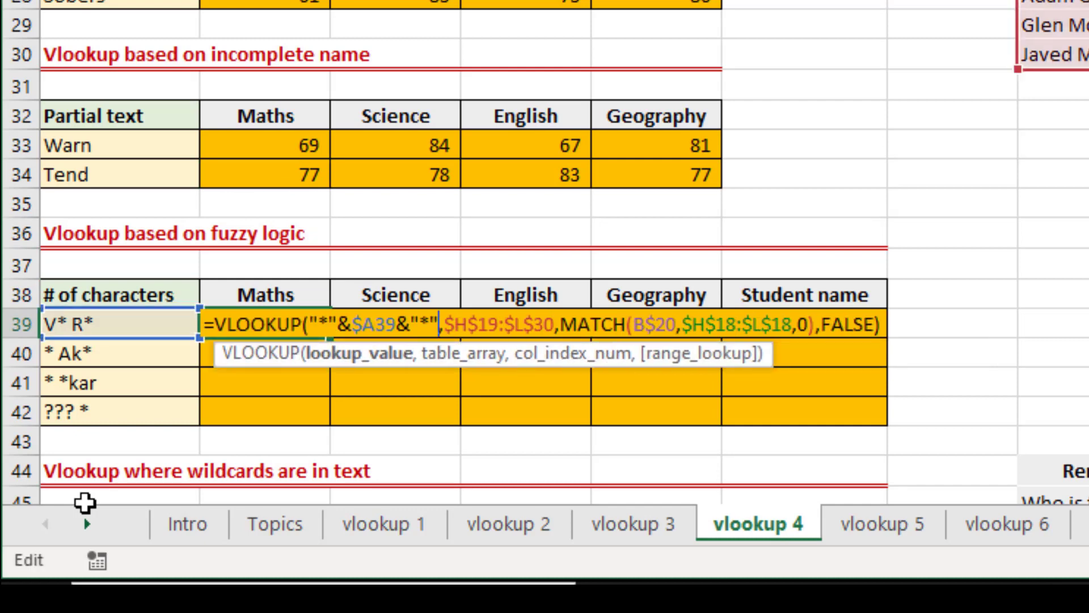
key(BackSpace)
key(BackSpace)
key(BackSpace)
key(BackSpace)
key(Left)
key(Left)
key(Left)
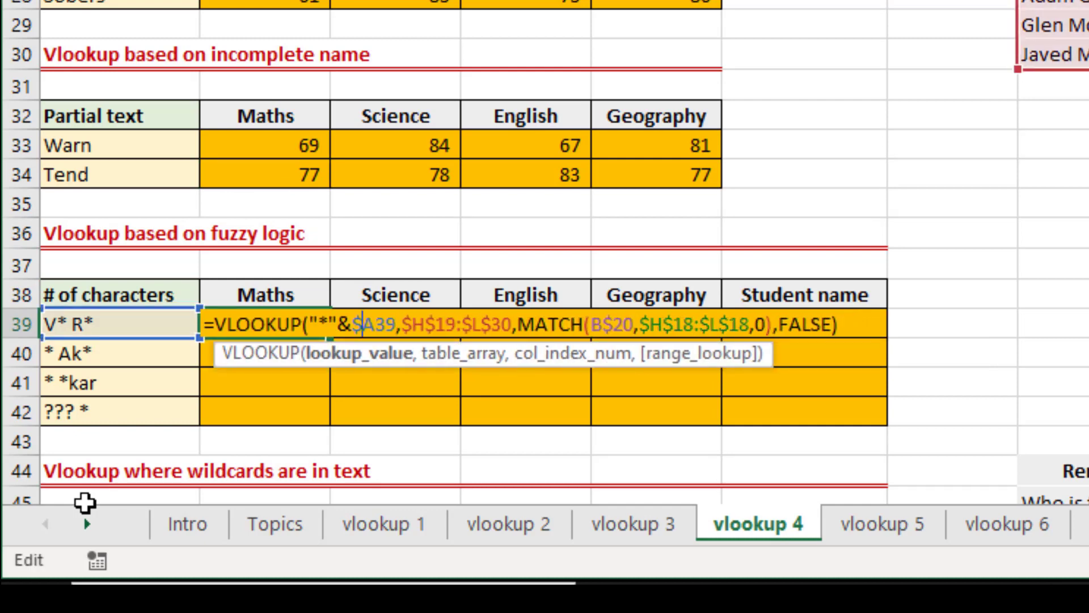
key(Left)
key(BackSpace)
key(BackSpace)
key(BackSpace)
key(BackSpace)
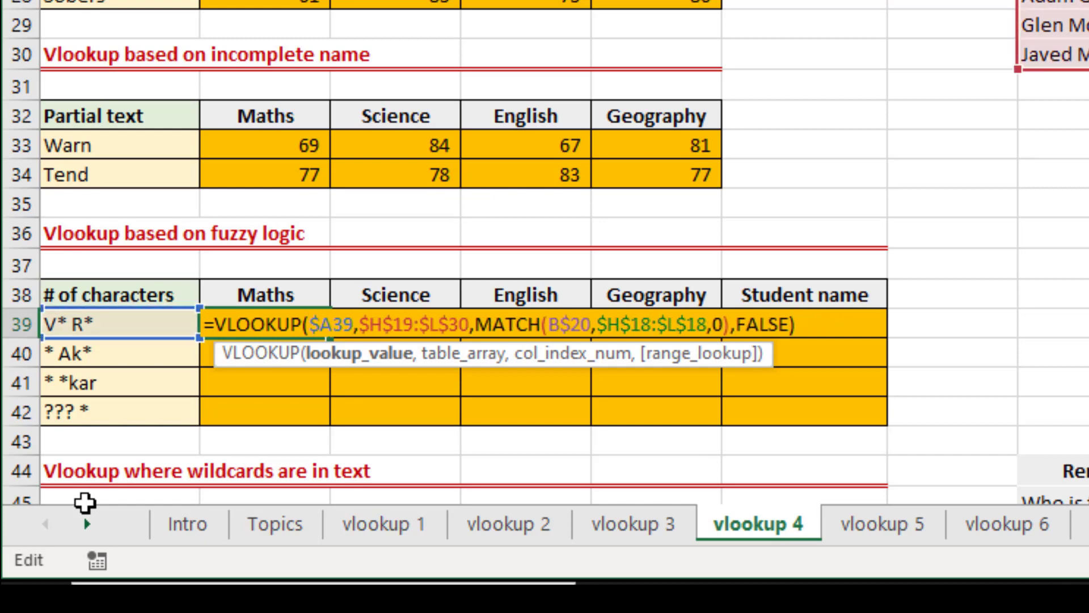
key(Return)
Fill B39's formula across row 39 through the Student name column.
key(Up)
key(shift+Down)
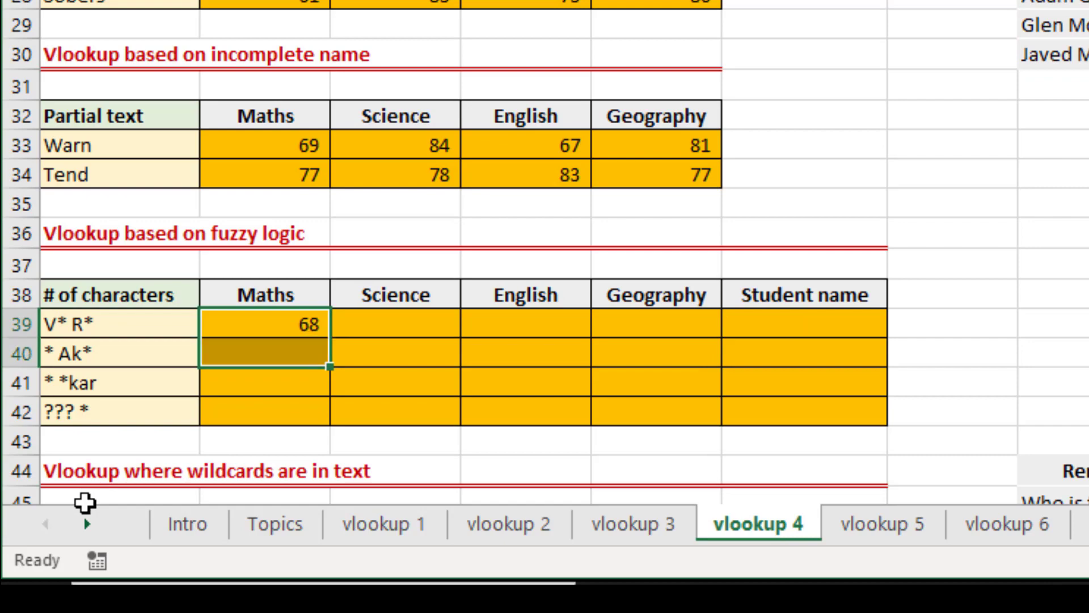
key(shift+Down)
key(shift+Down)
key(shift+Up)
key(shift+Up)
key(shift+Up)
key(shift+Right)
key(shift+Right)
key(shift+Right)
key(shift+Right)
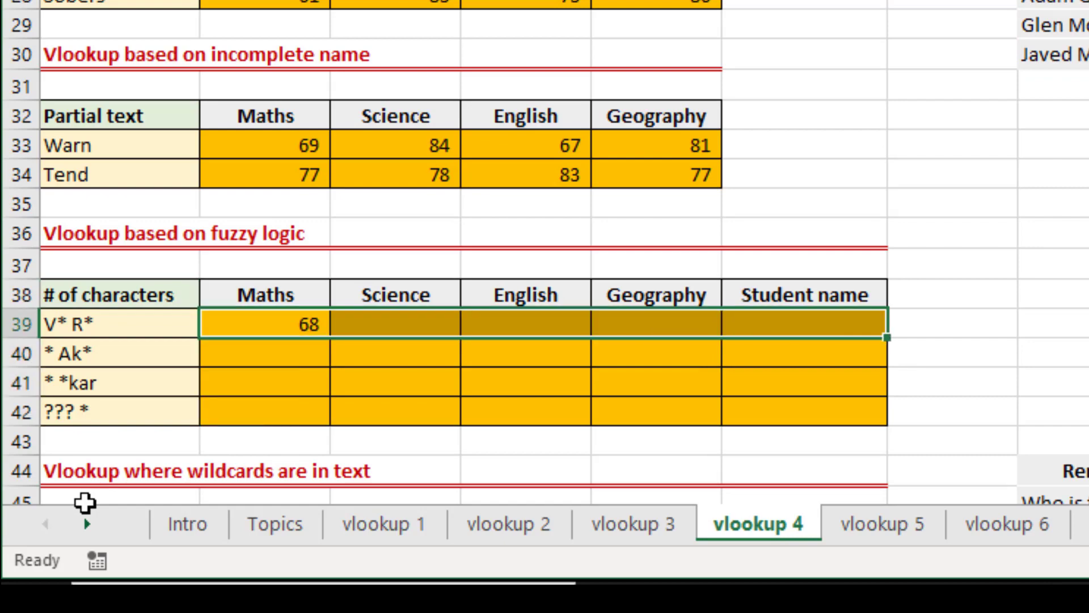
key(ctrl+r)
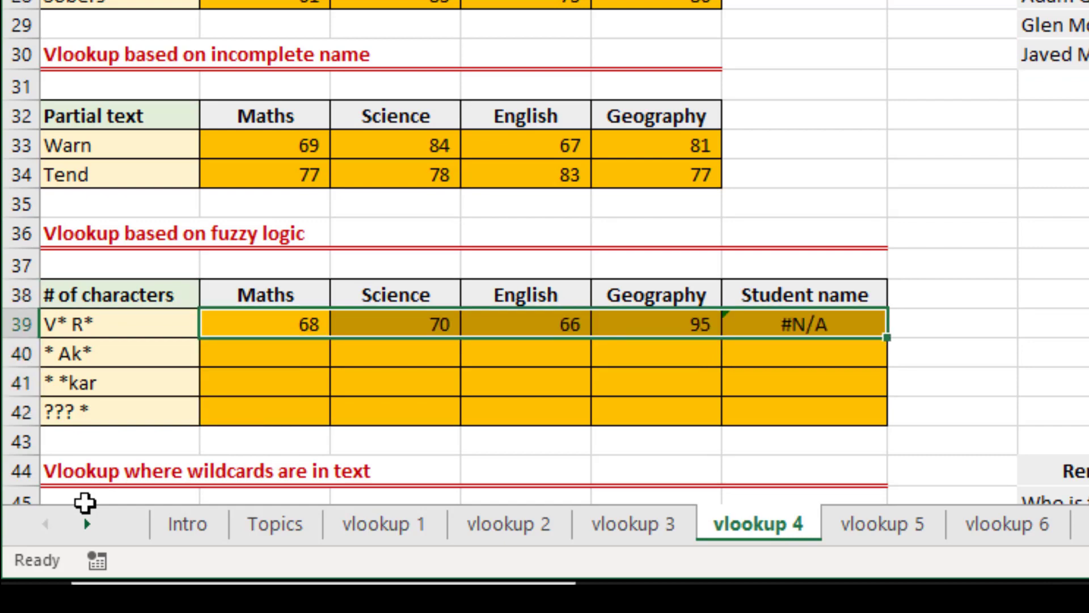
Inspect F39's formula to see which header cell its MATCH function refers to.
key(Right)
key(Right)
key(Right)
key(Right)
key(F2)
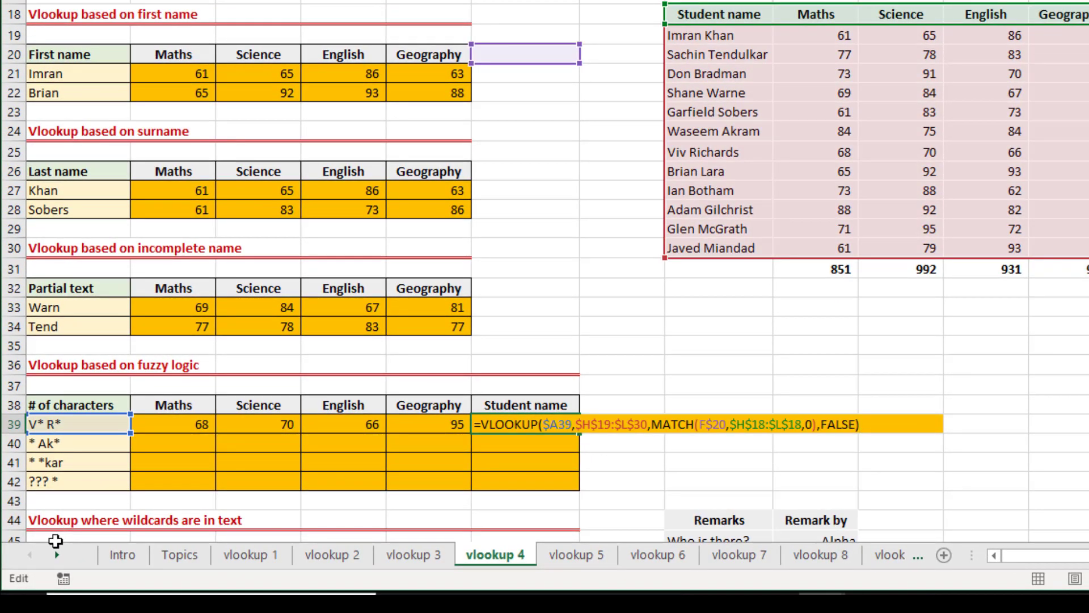
key(Escape)
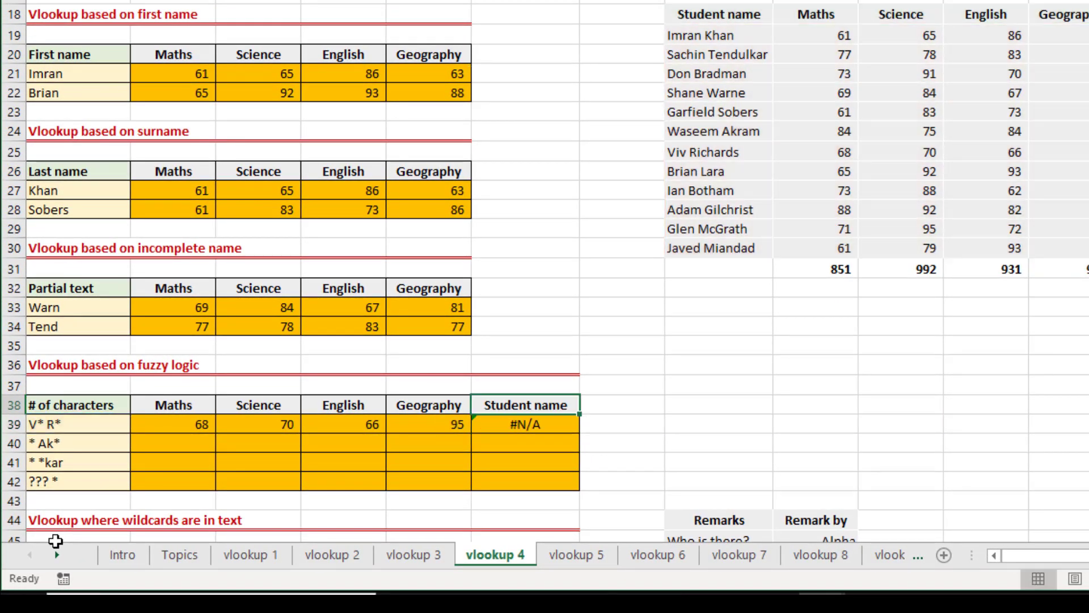
key(F2)
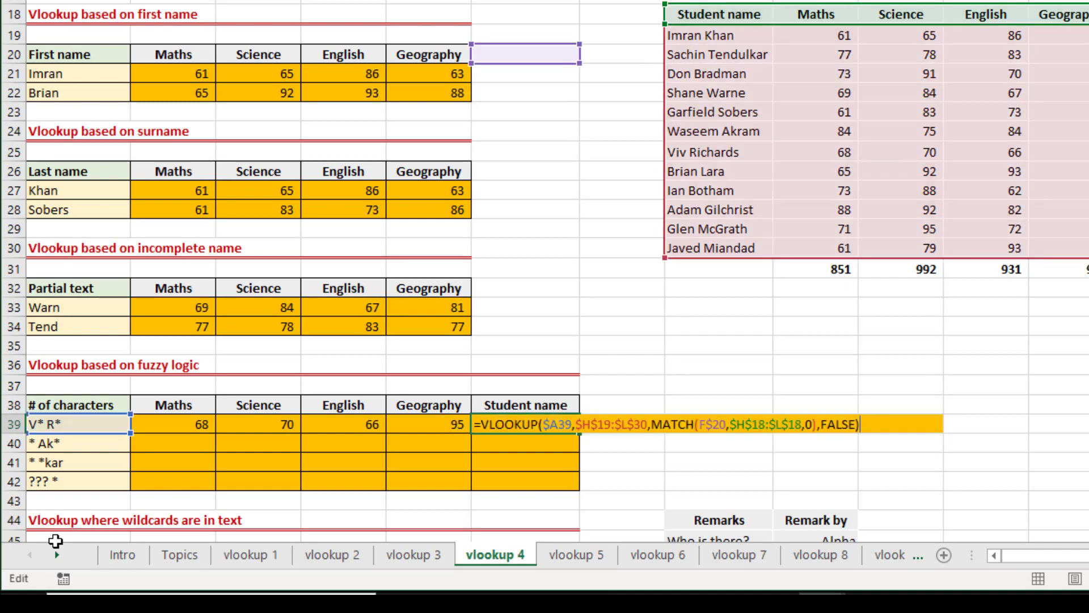
key(Escape)
Point the MATCH lookup value in B39's formula to the Maths header in B$38 instead of B$20.
key(Left)
key(Left)
key(Left)
key(Left)
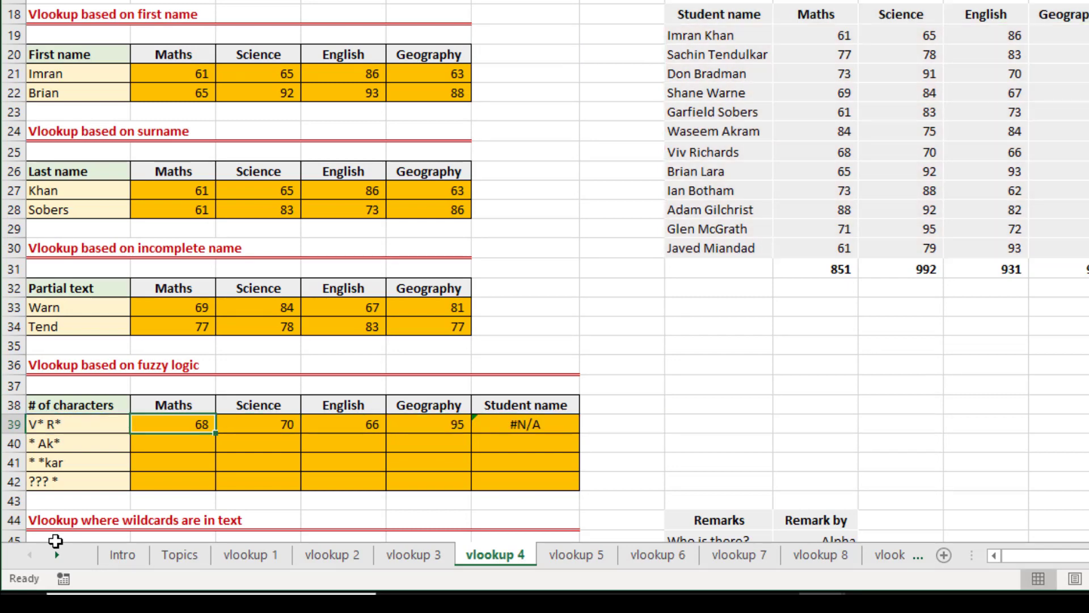
key(F2)
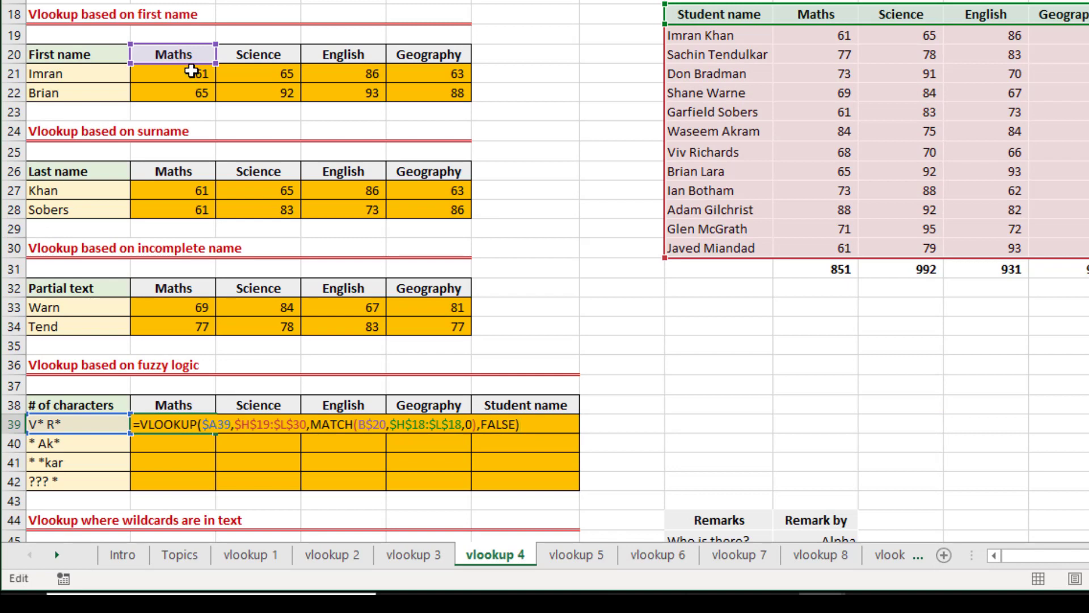
drag(192, 72, 184, 405)
key(Return)
Fill the corrected formula from B39 across through F39, and check the header reference in F39's formula.
key(Up)
key(ctrl+shift+Right)
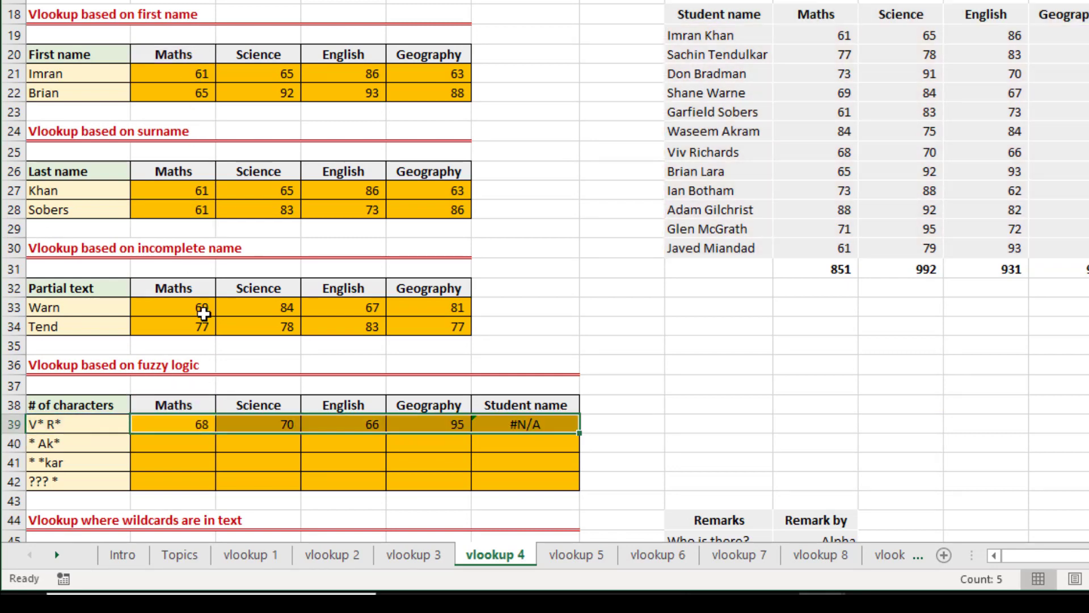
key(ctrl+r)
key(Right)
key(Right)
key(Right)
key(Right)
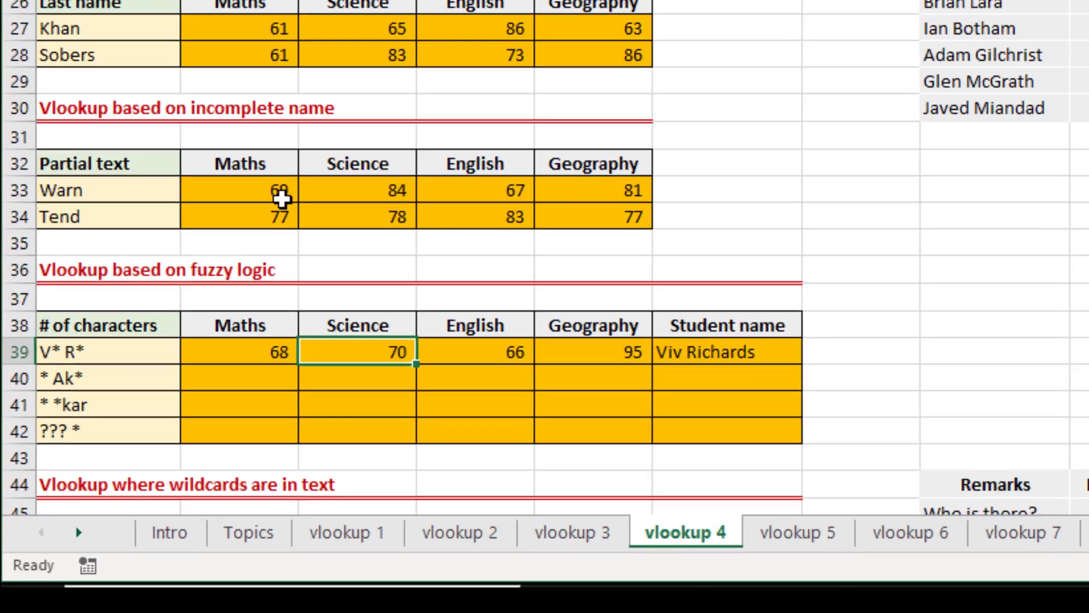
key(F2)
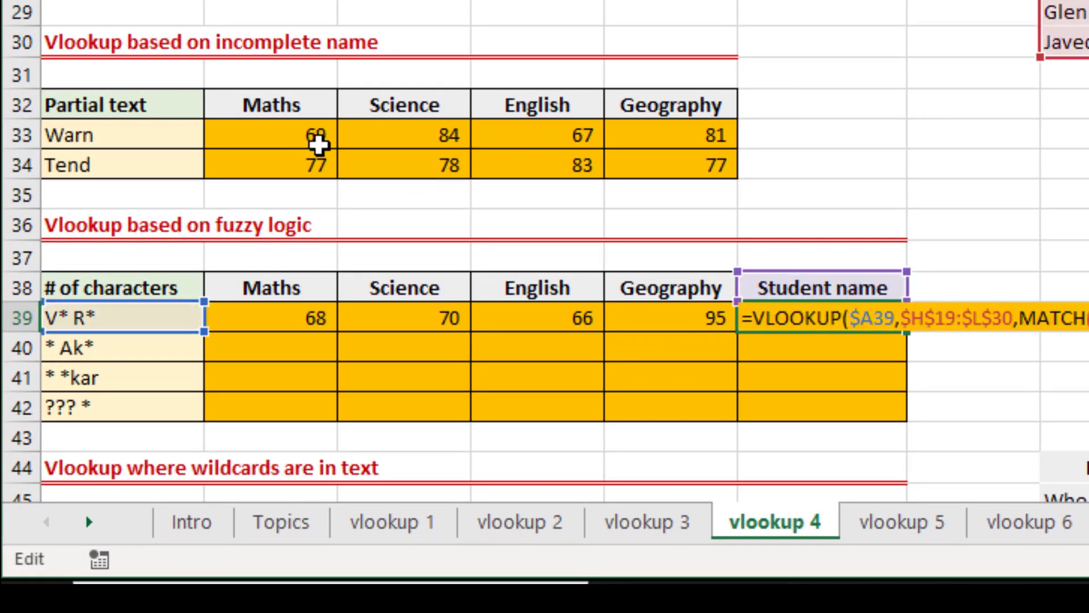
key(Escape)
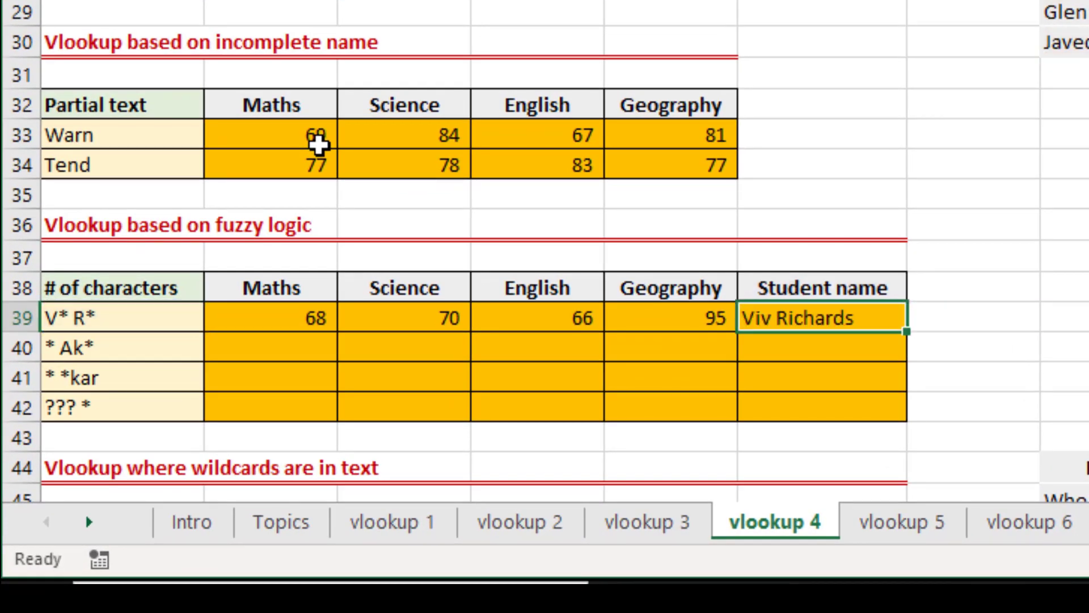
Copy the formulas in B39:F39 into row 40 for the * Ak* pattern.
key(Left)
key(Left)
key(Left)
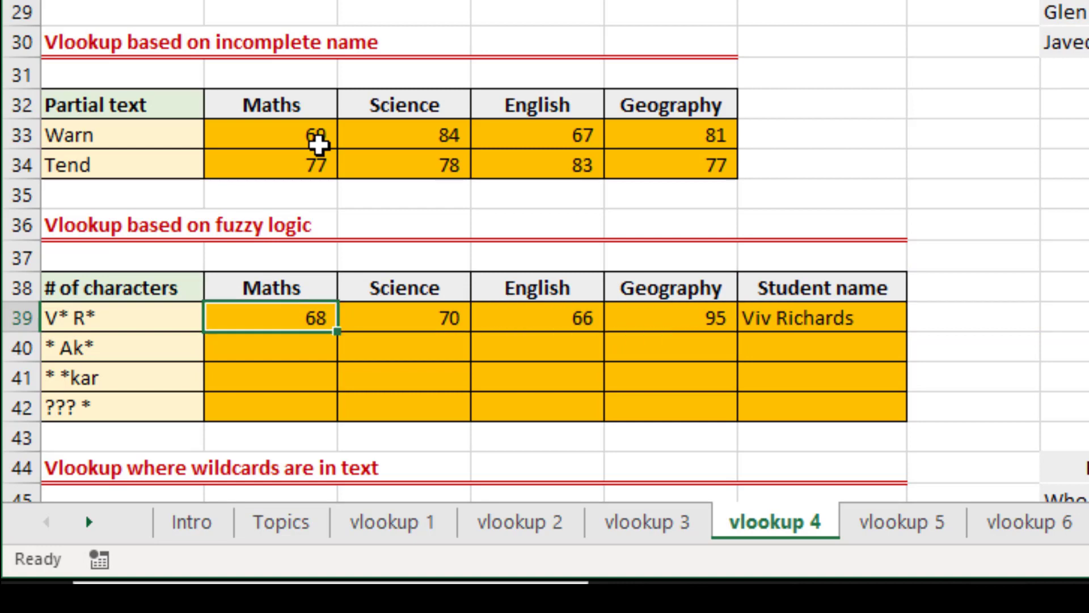
key(ctrl+shift+Right)
key(ctrl+c)
key(Down)
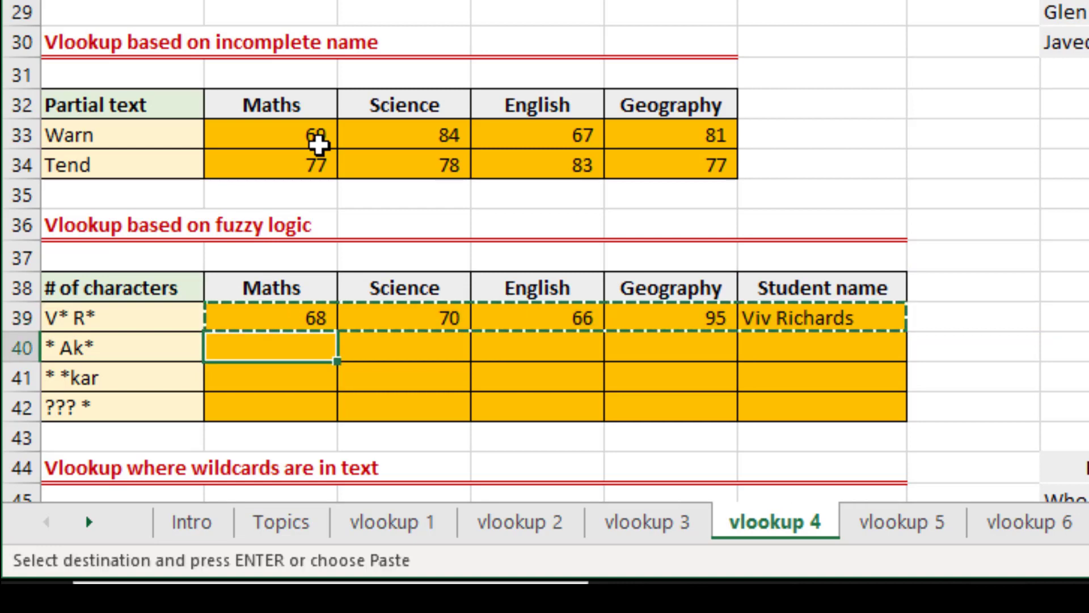
key(Return)
Compare A40's pattern with the student list and the returned name in F40, and examine the * *kar pattern in A41.
key(Left)
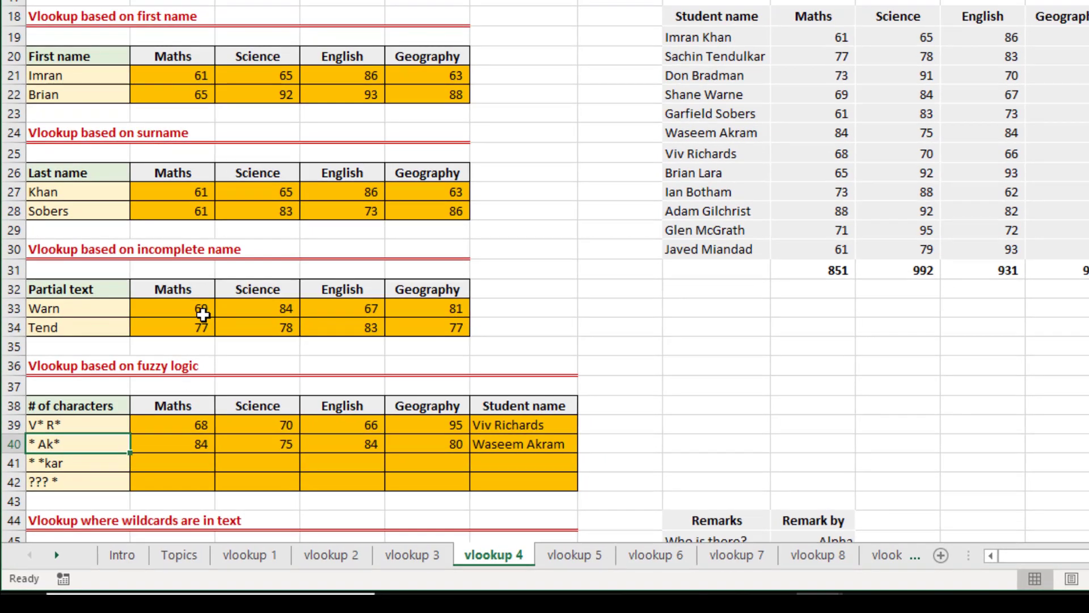
click(717, 139)
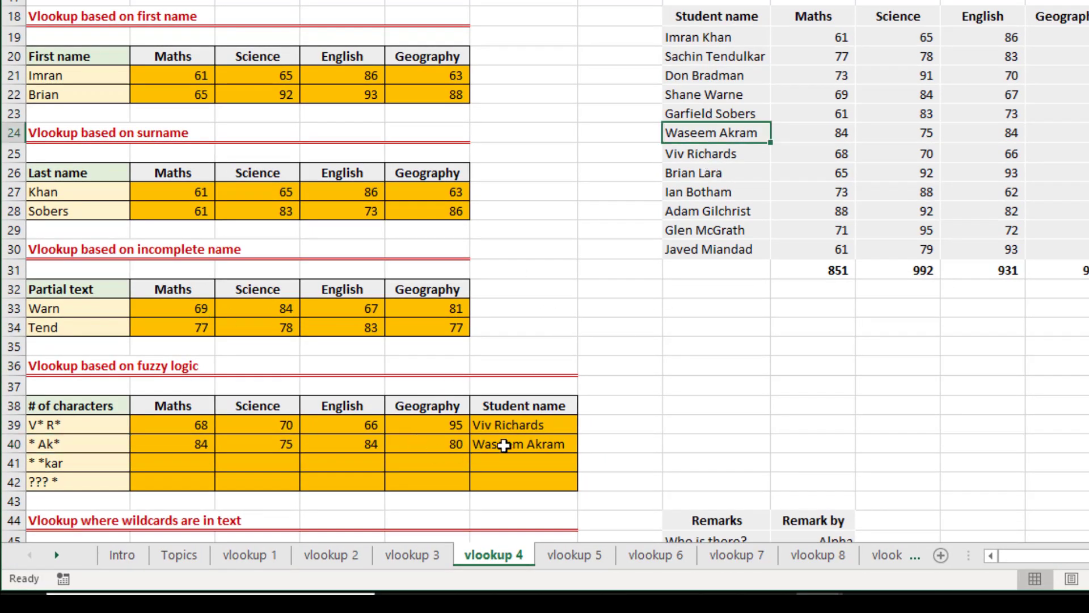
click(504, 446)
click(53, 463)
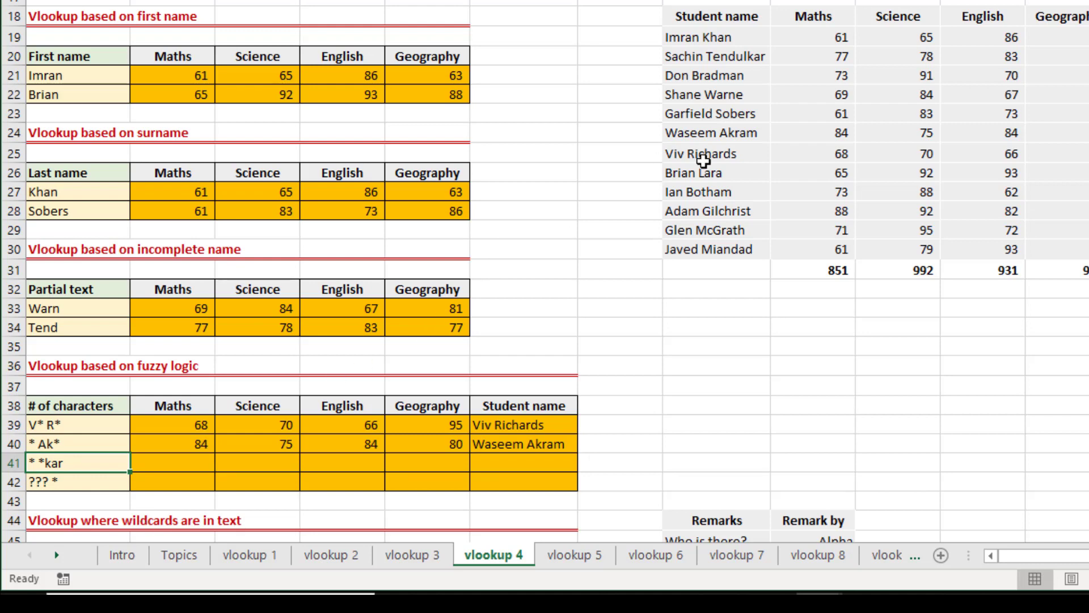
Fill the formulas from B40:F40 down into row 41 for the * *kar pattern.
click(746, 60)
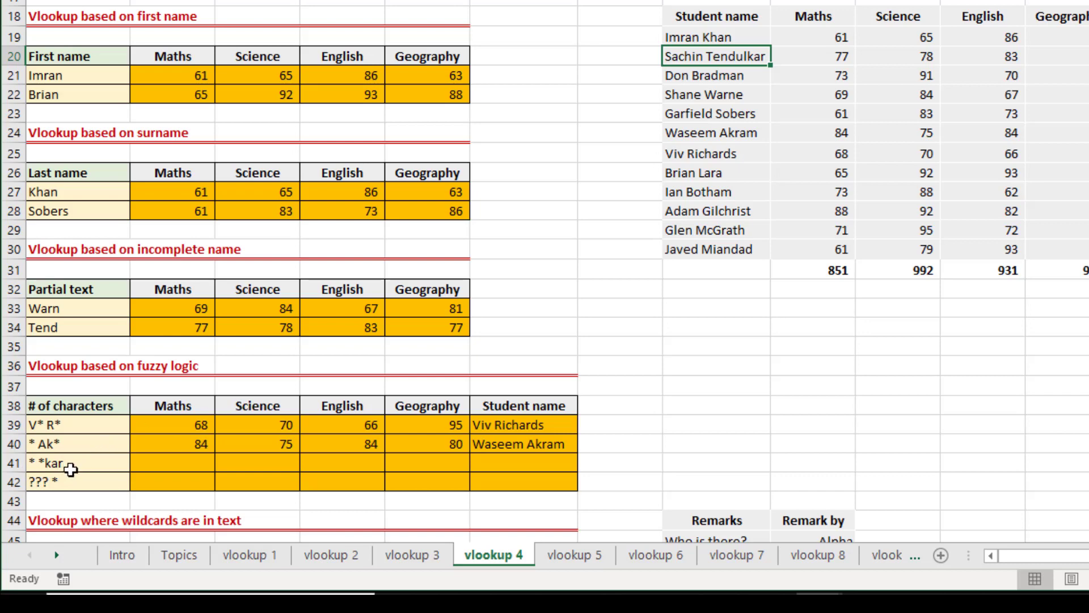
click(181, 463)
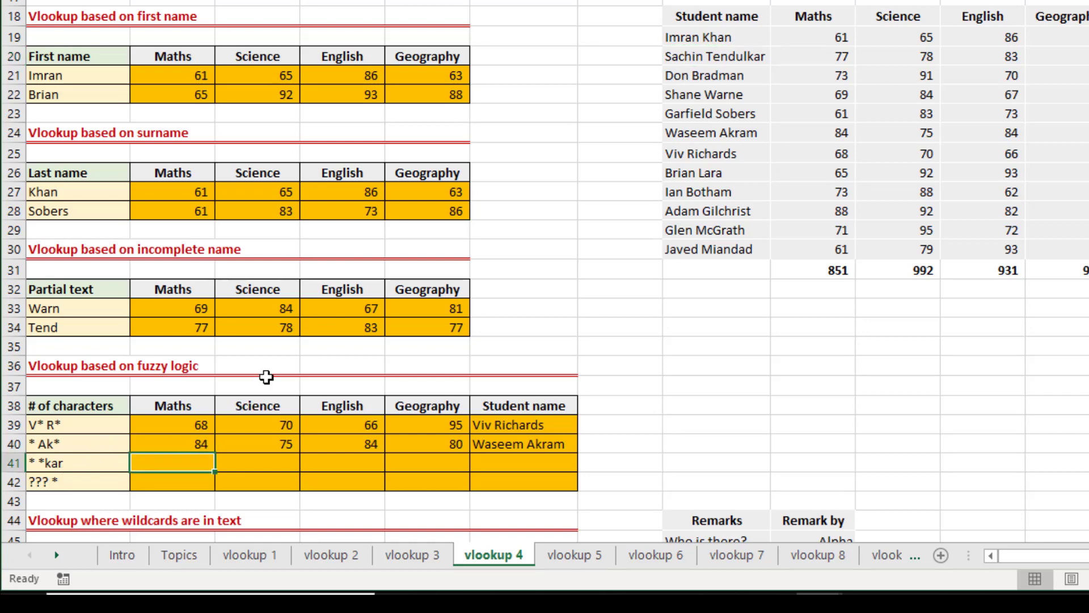
key(shift+Up)
key(shift+Right)
key(shift+Right)
key(shift+Right)
key(shift+Right)
key(ctrl+d)
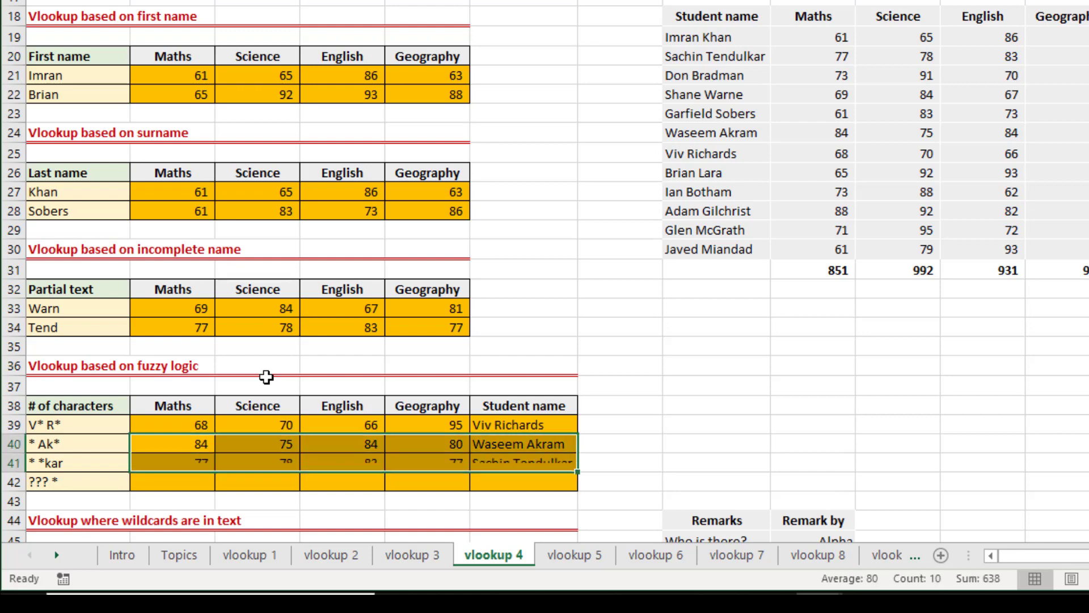
key(Down)
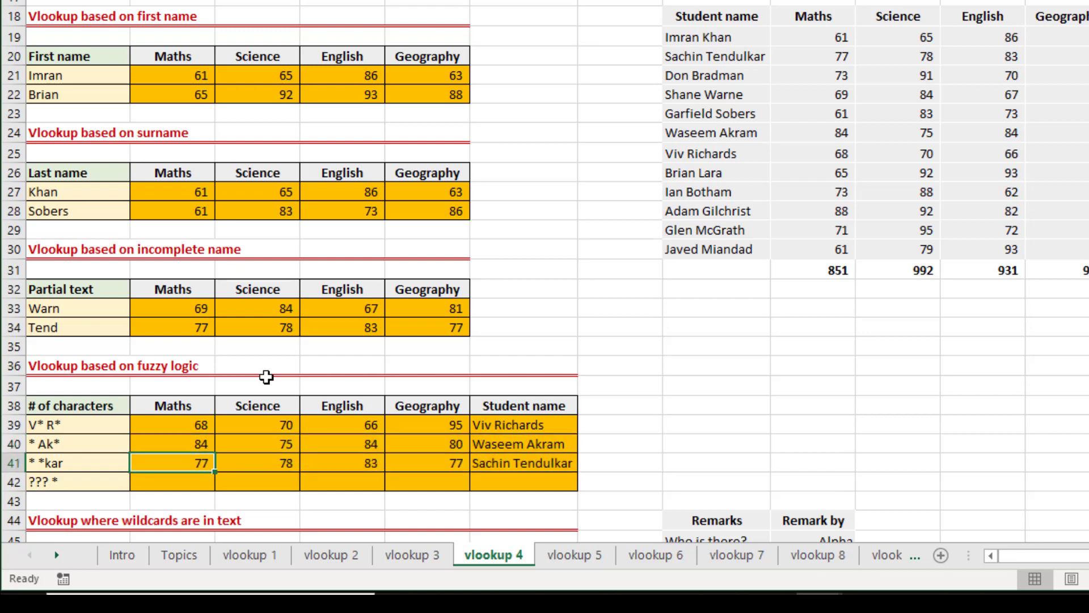
Fill the formulas from B41:F41 down into row 42 for the ??? * pattern, and check the returned student name.
key(Down)
key(Left)
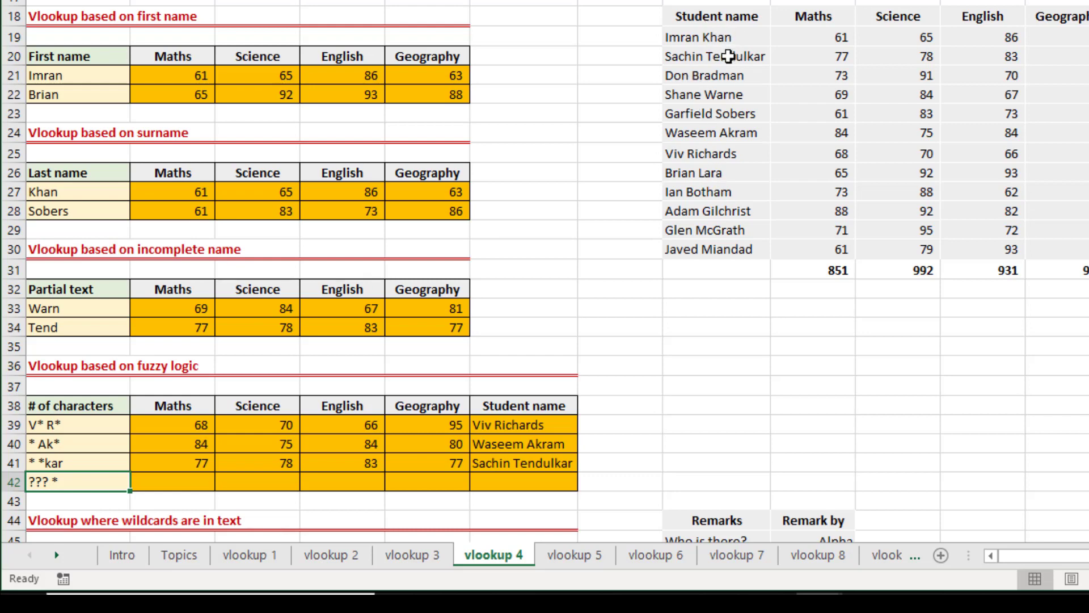
click(723, 78)
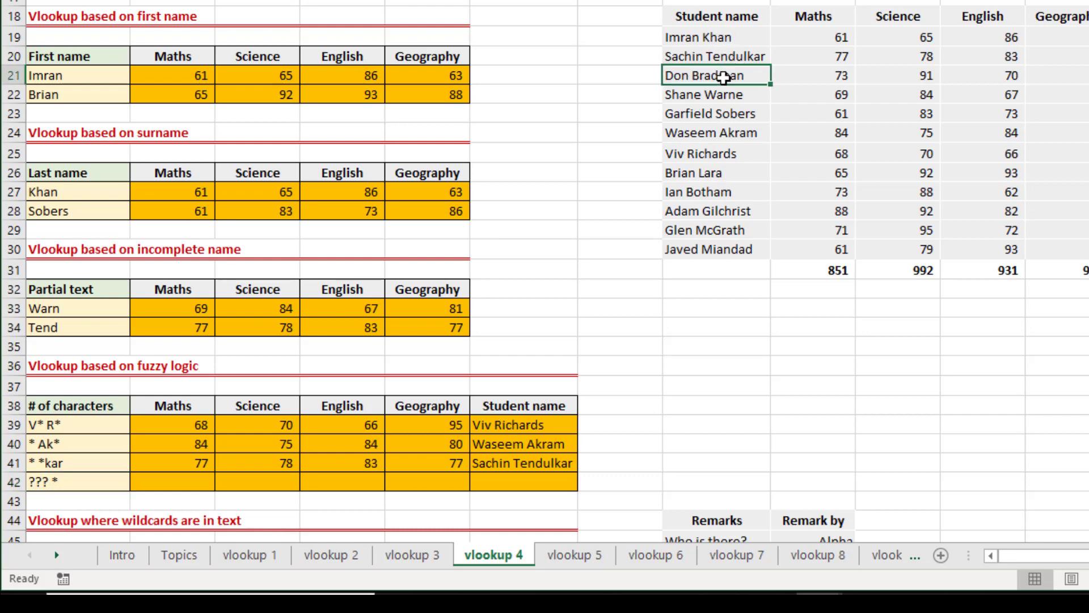
double_click(153, 463)
key(Escape)
key(ctrl+shift+Right)
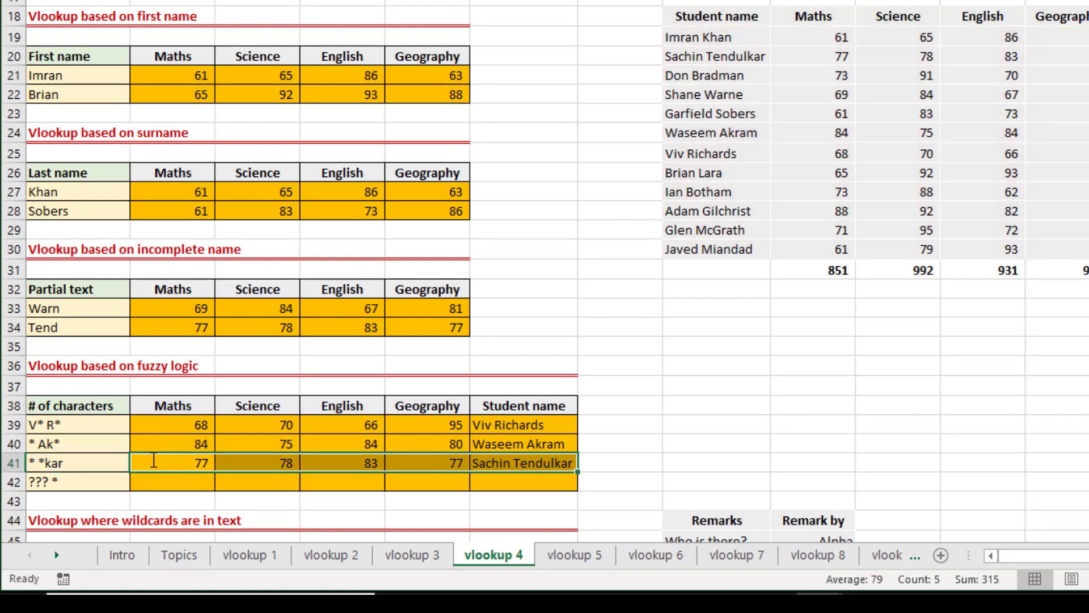
key(shift+Down)
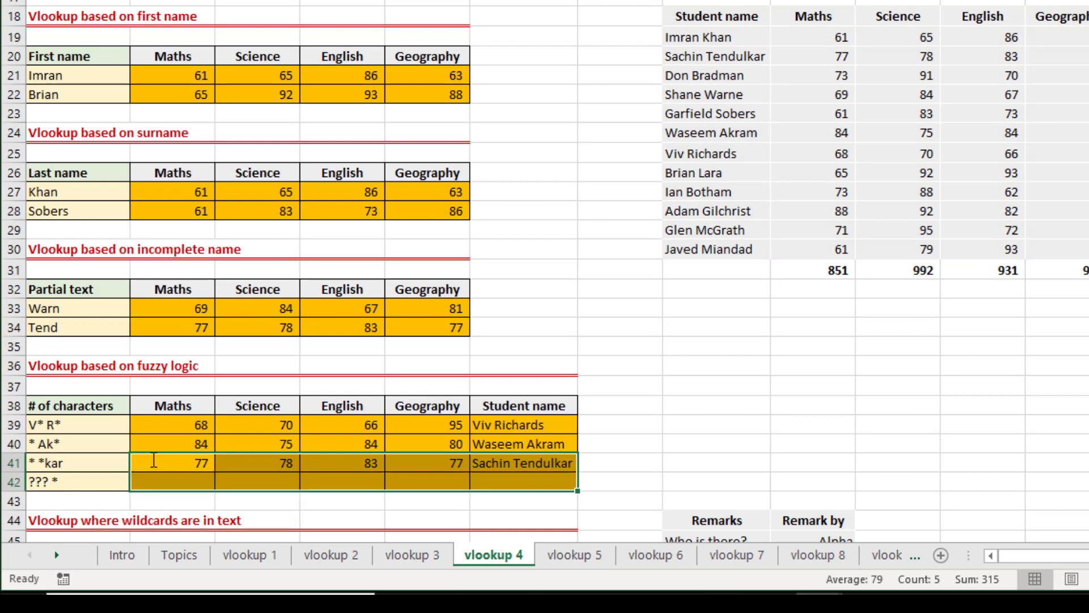
key(ctrl+d)
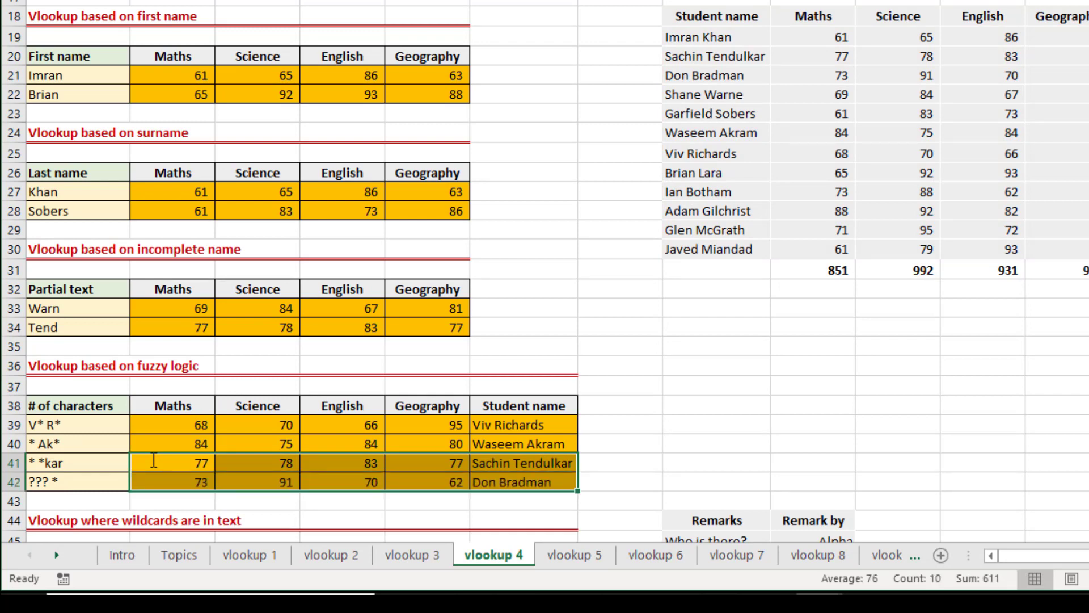
key(Down)
key(Right)
key(Right)
key(Right)
key(Right)
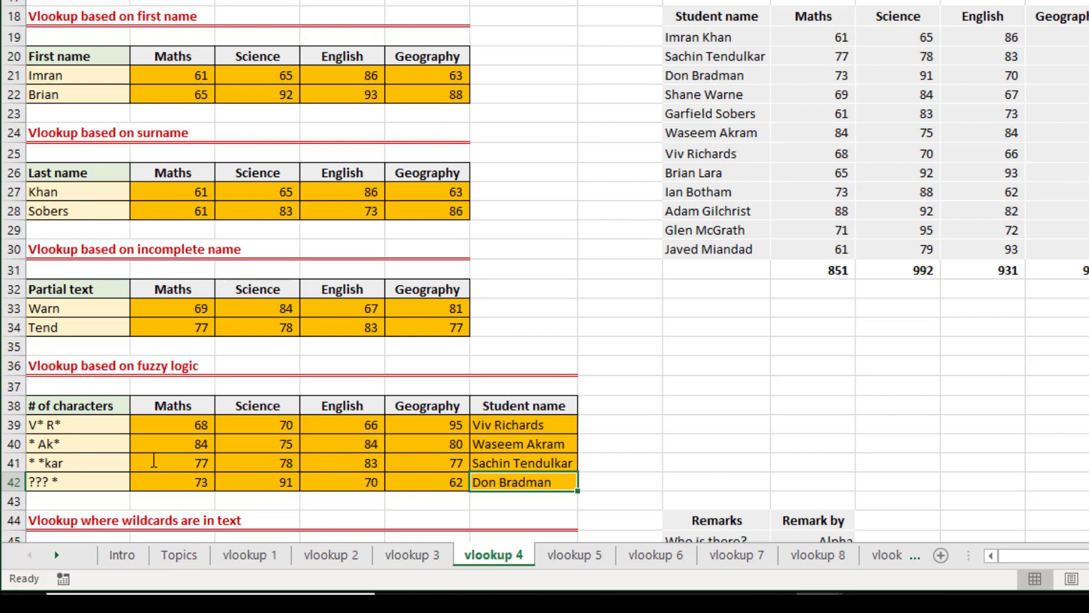
Examine the wildcards-in-text section and its Remarks and Remark by lookup table.
key(Down)
key(Down)
key(Down)
key(Down)
key(Down)
key(Down)
key(Down)
key(Down)
key(Down)
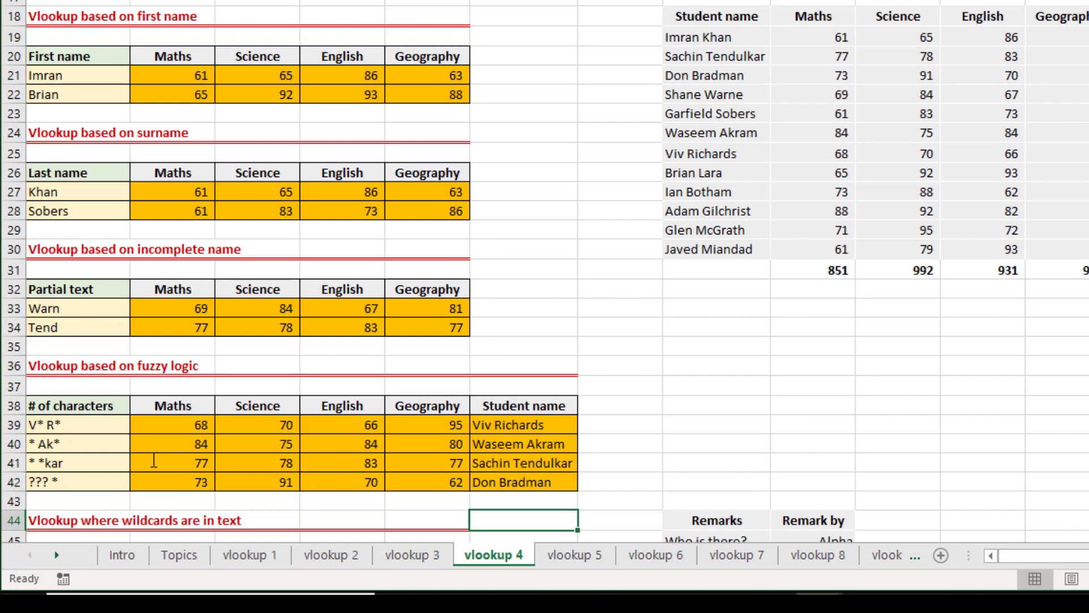
key(Down)
key(Down)
key(Down)
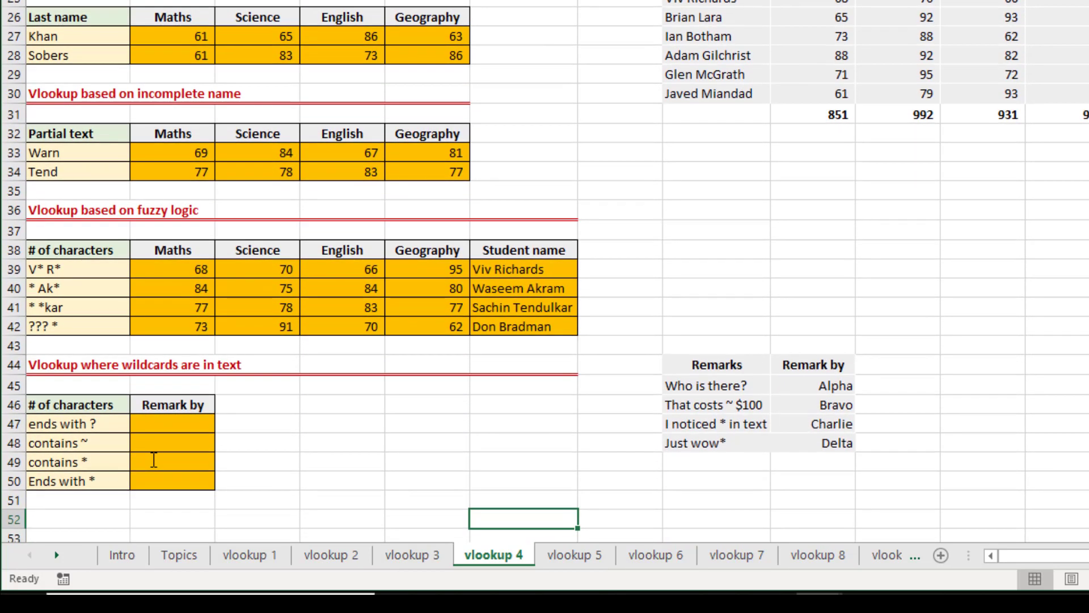
key(Up)
key(Up)
key(Up)
key(Up)
key(Up)
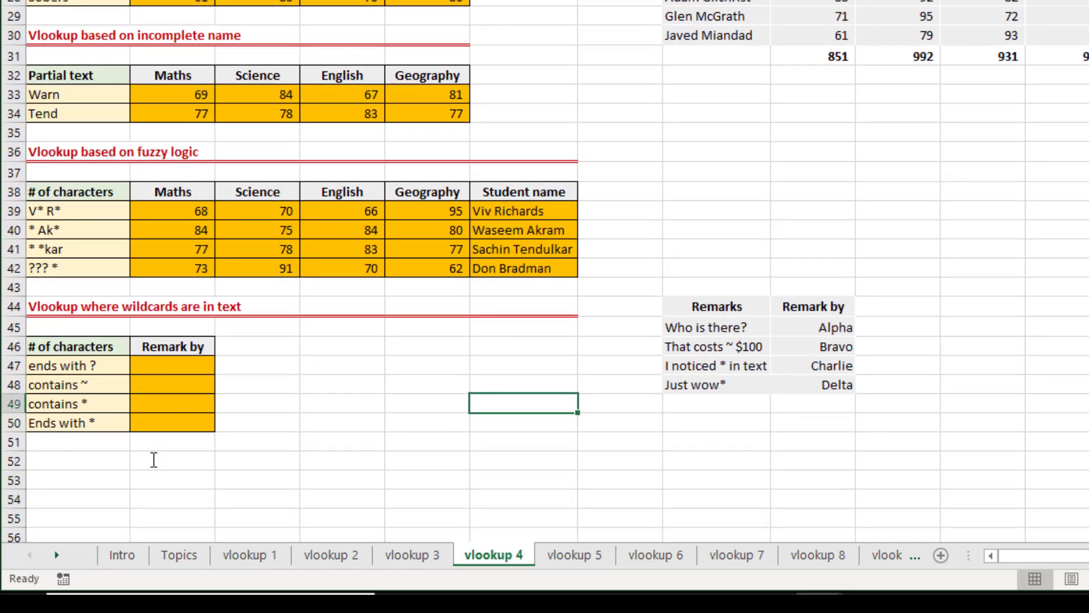
key(Up)
key(Up)
key(Left)
key(Left)
key(Left)
key(Left)
key(Left)
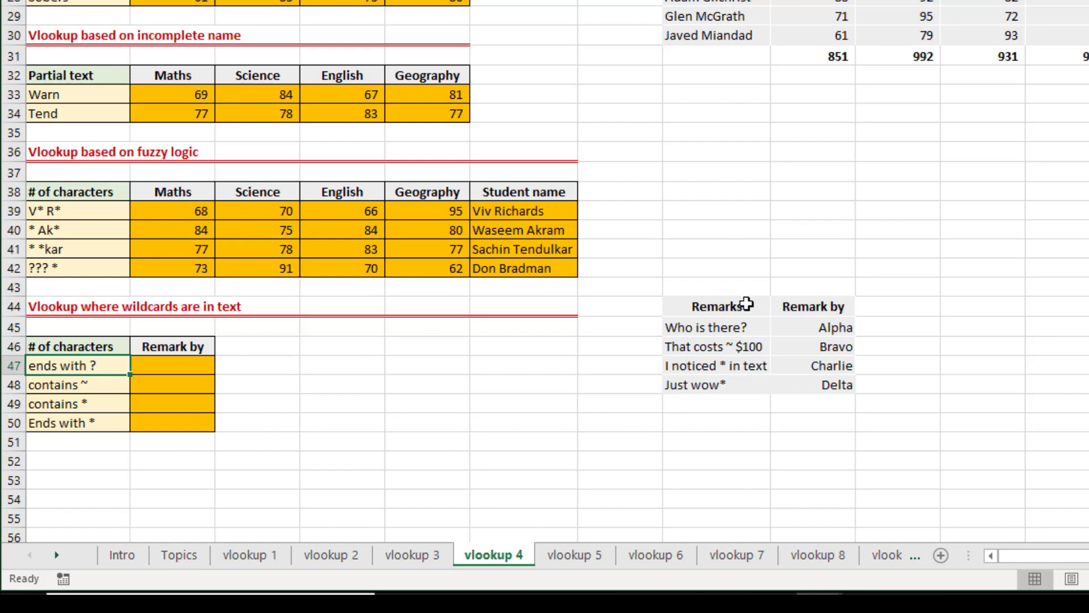
drag(742, 306, 808, 384)
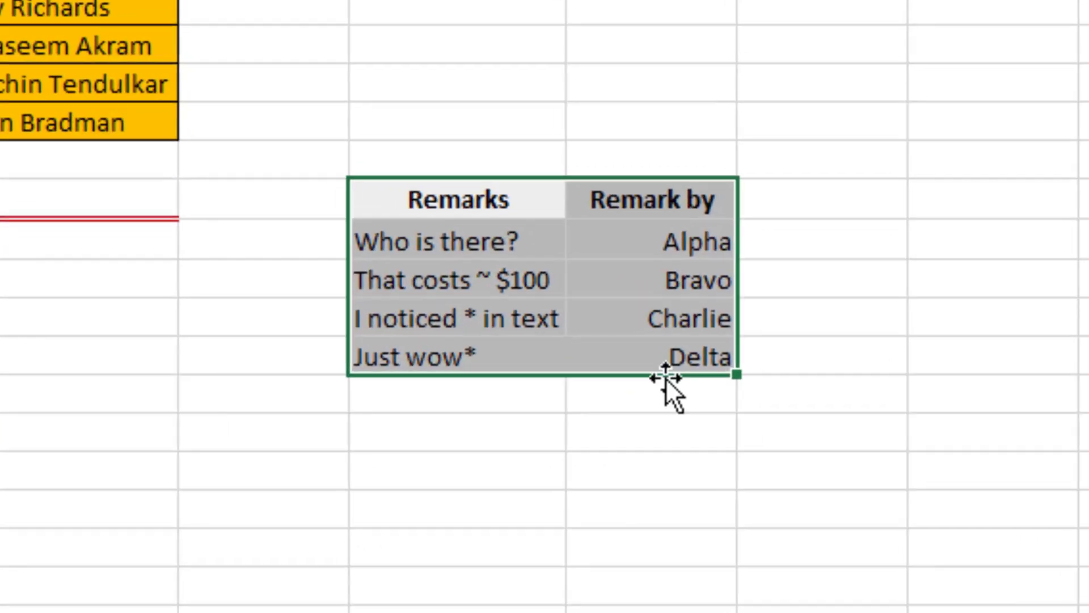
Change the Remark by entry for "Who is there?" to Alfa.
click(609, 215)
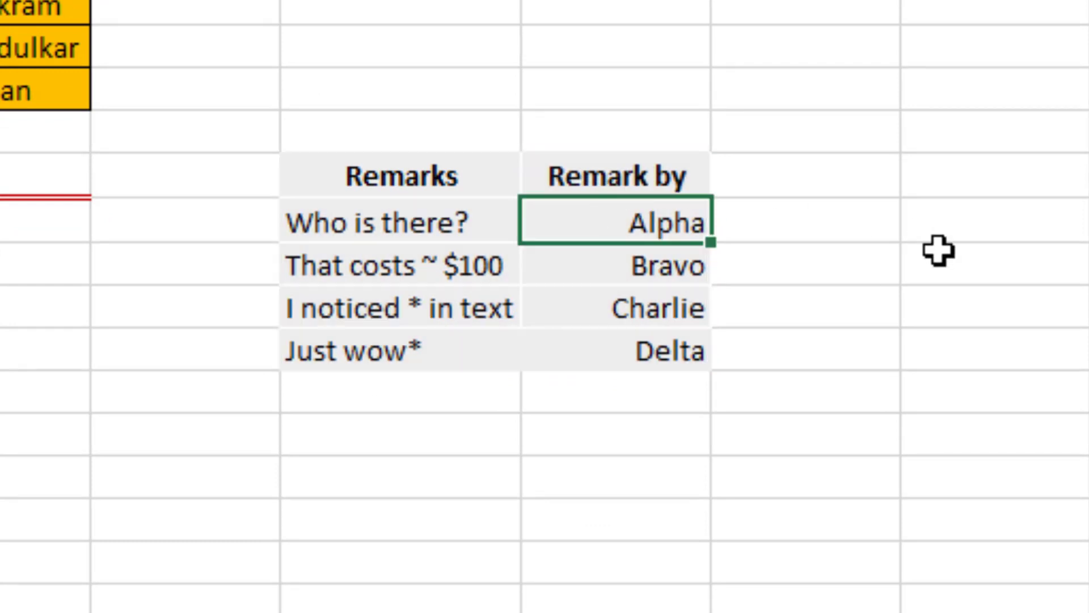
text(Alfa)
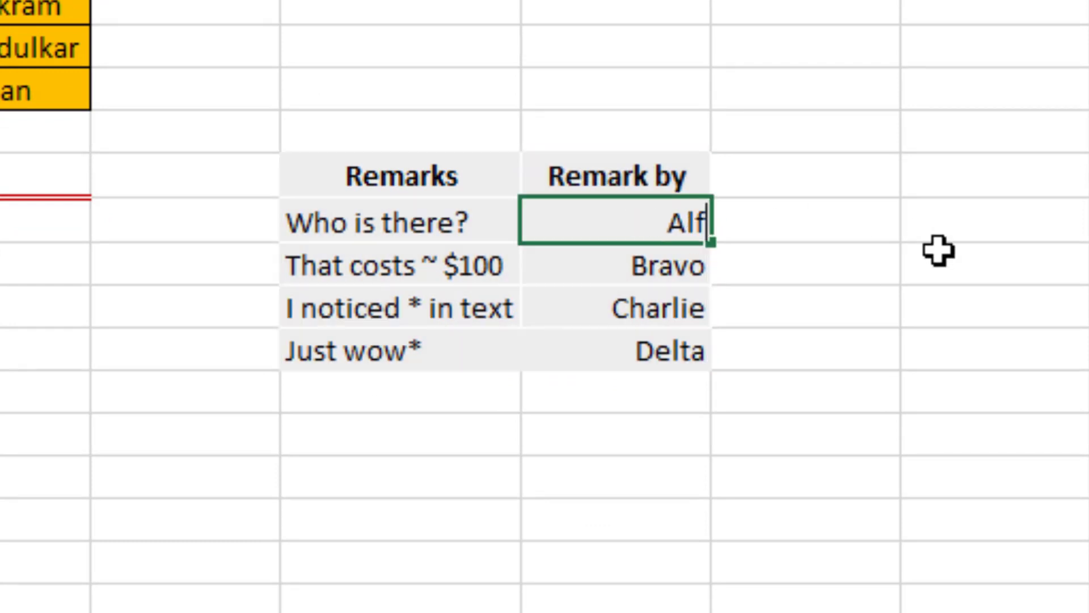
key(Return)
key(Down)
key(Down)
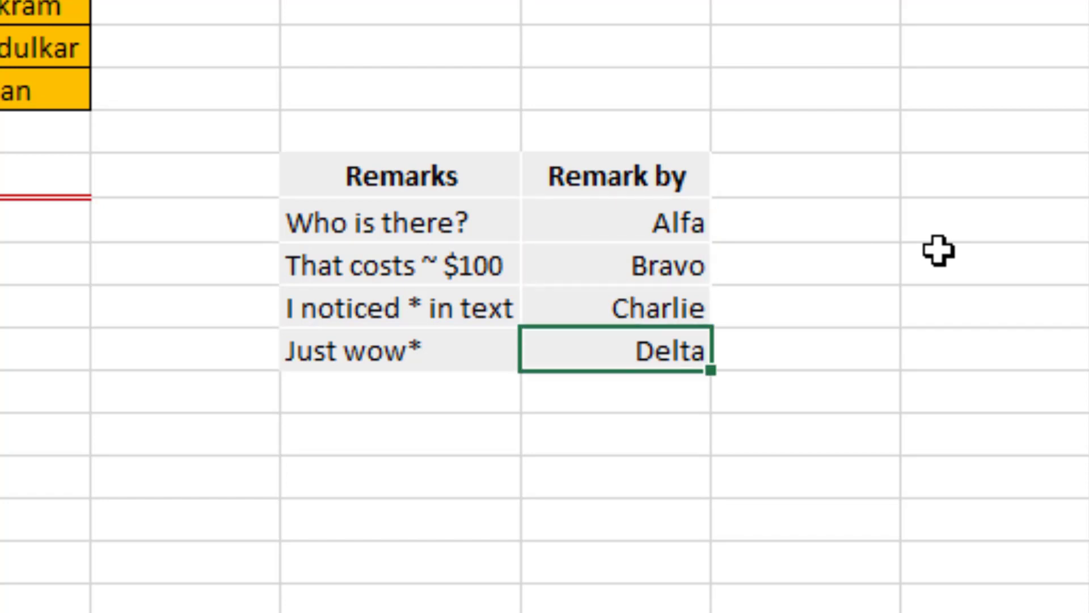
key(Left)
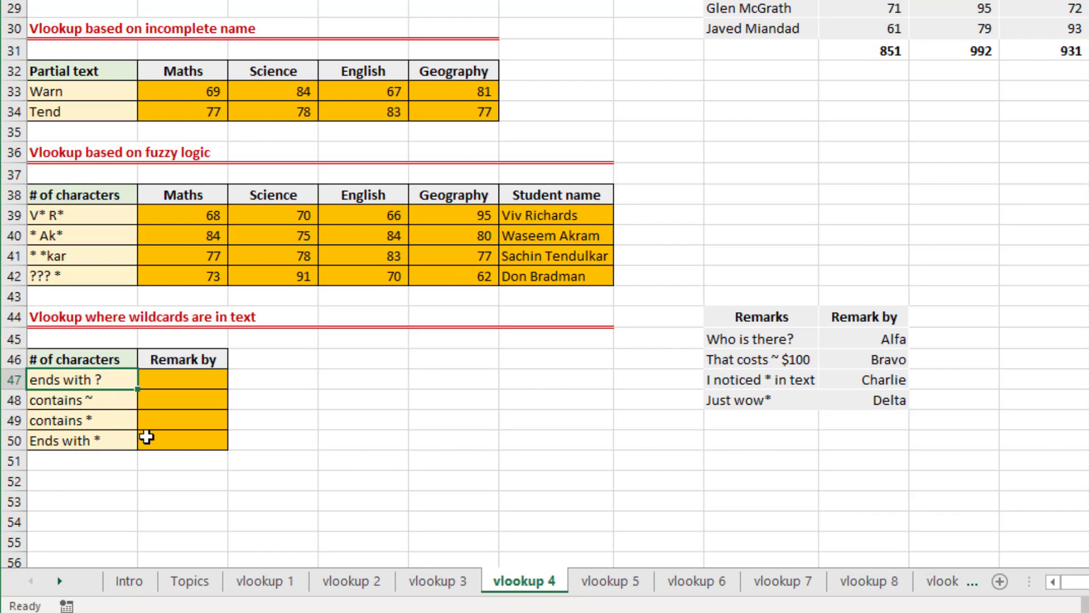
Start a VLOOKUP formula in B47 with "*~?" as the lookup value for remarks ending with a question mark.
key(Right)
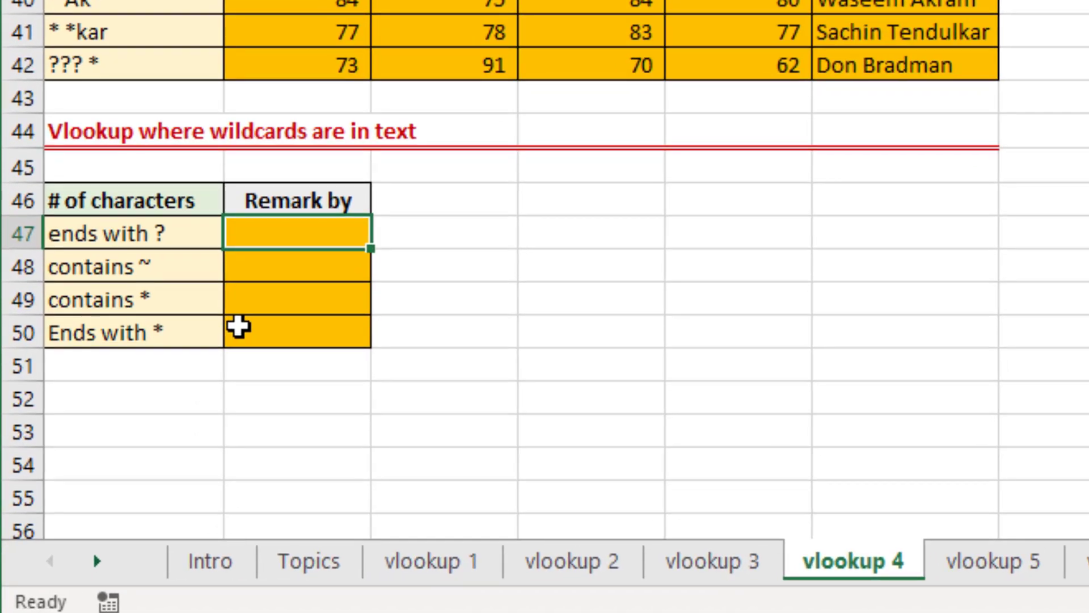
text(=)
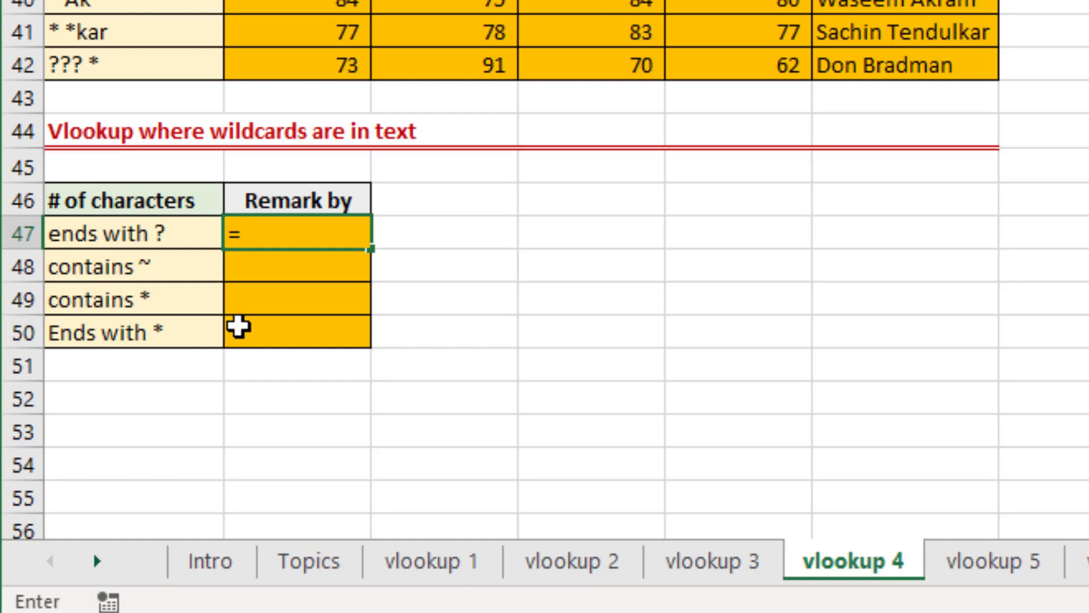
text(vl)
key(Tab)
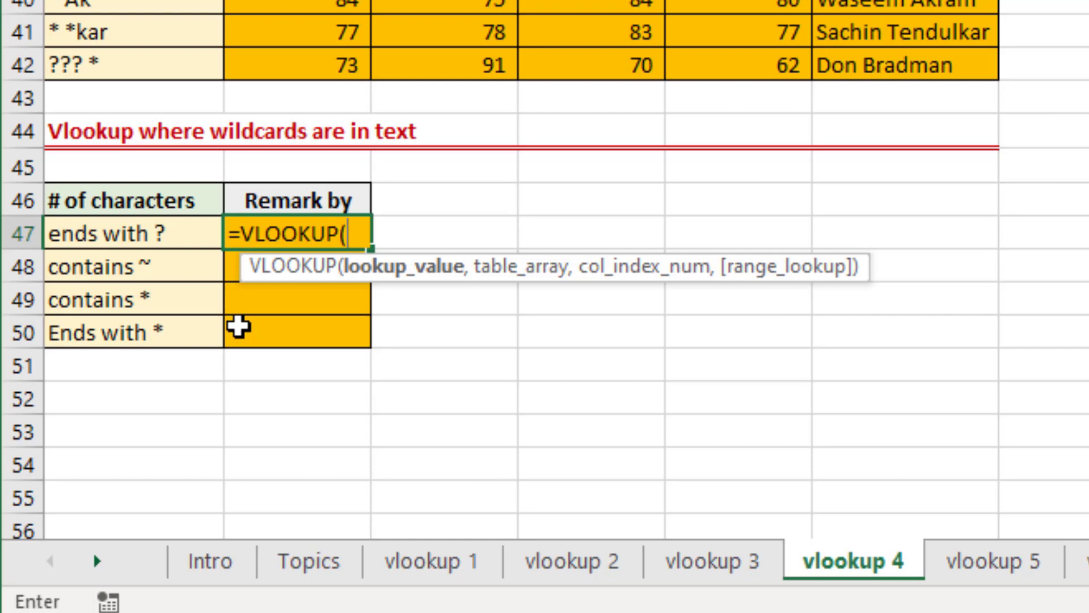
text("*~)
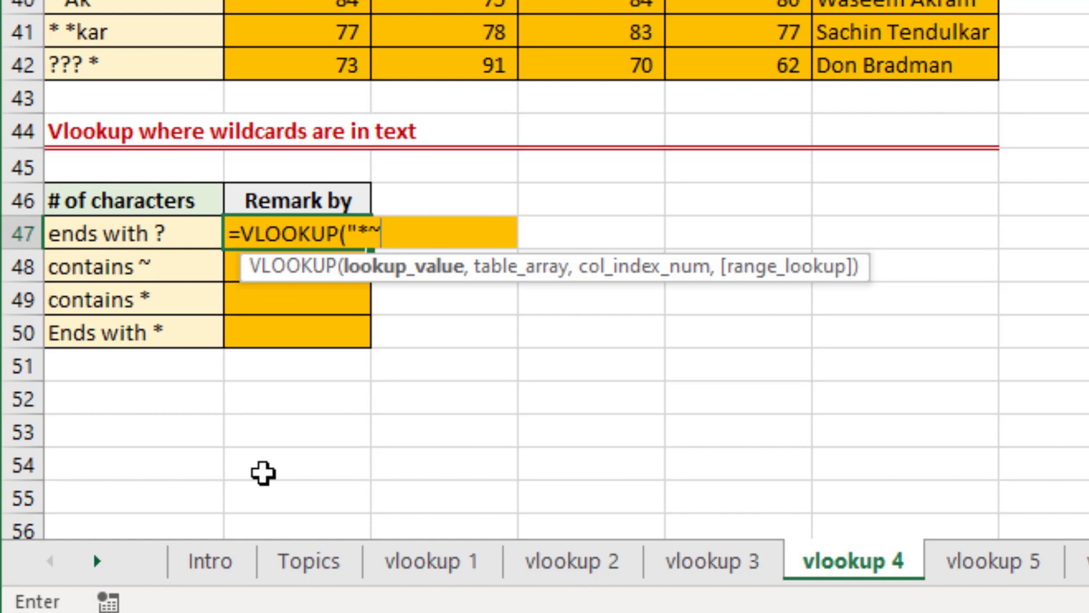
text(?",)
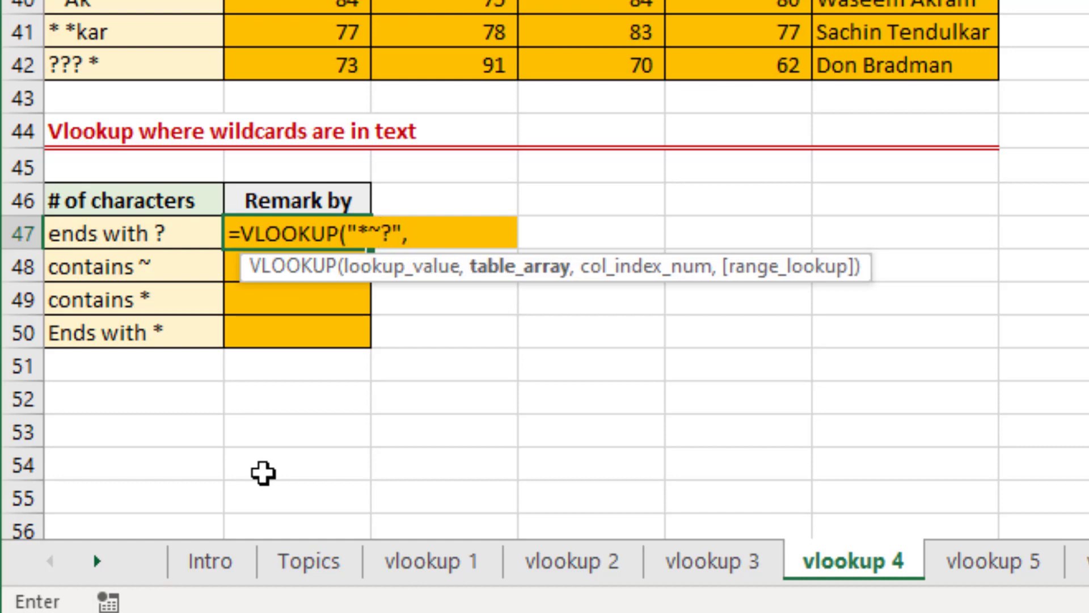
Complete B47's VLOOKUP with the absolute table range $H$45:$I$48, column index 2 and exact match 0.
key(Right)
key(Right)
key(Right)
key(Right)
key(Right)
key(Right)
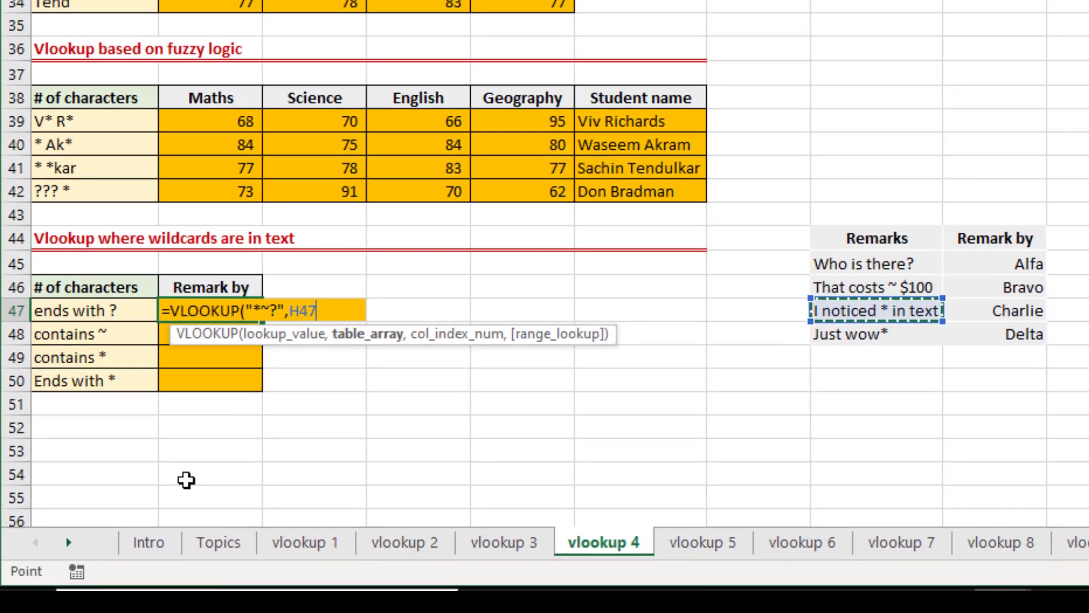
key(Up)
key(Up)
key(shift+Right)
key(shift+Down)
key(shift+Down)
key(shift+Down)
key(F4)
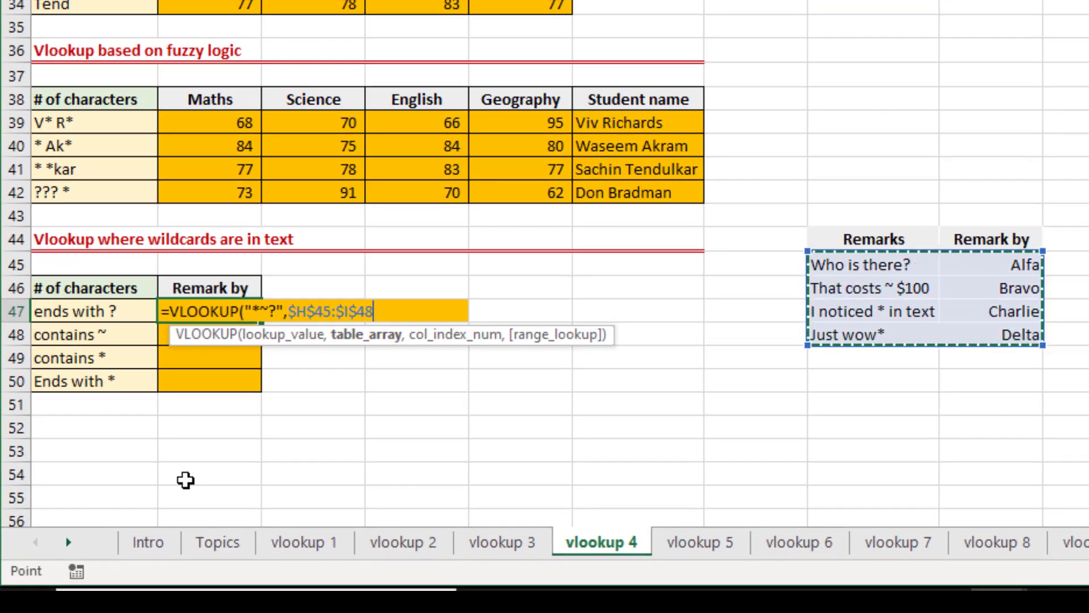
text(,2)
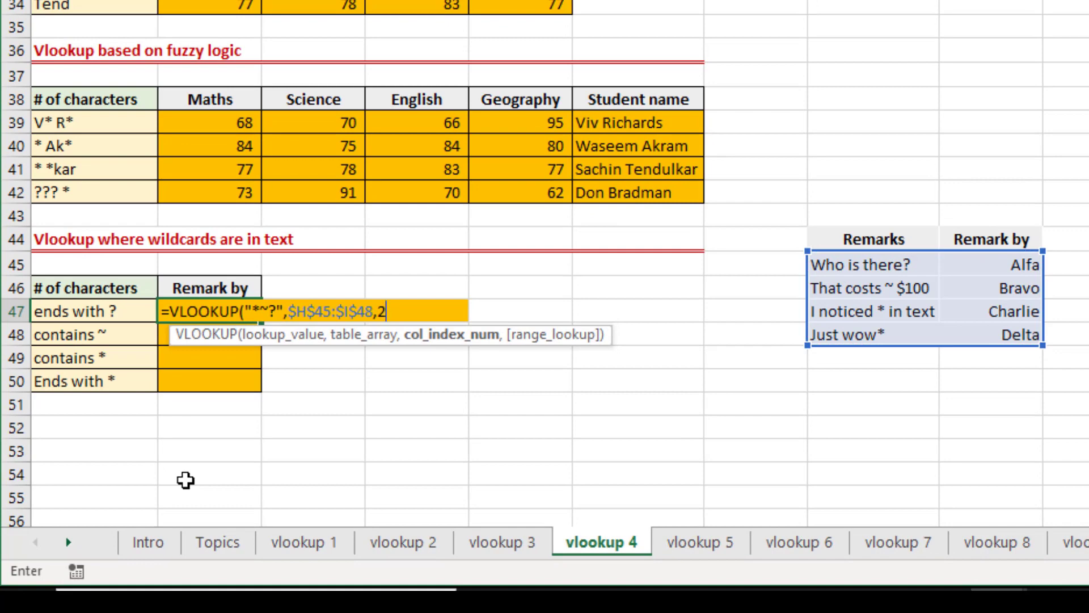
text(,0))
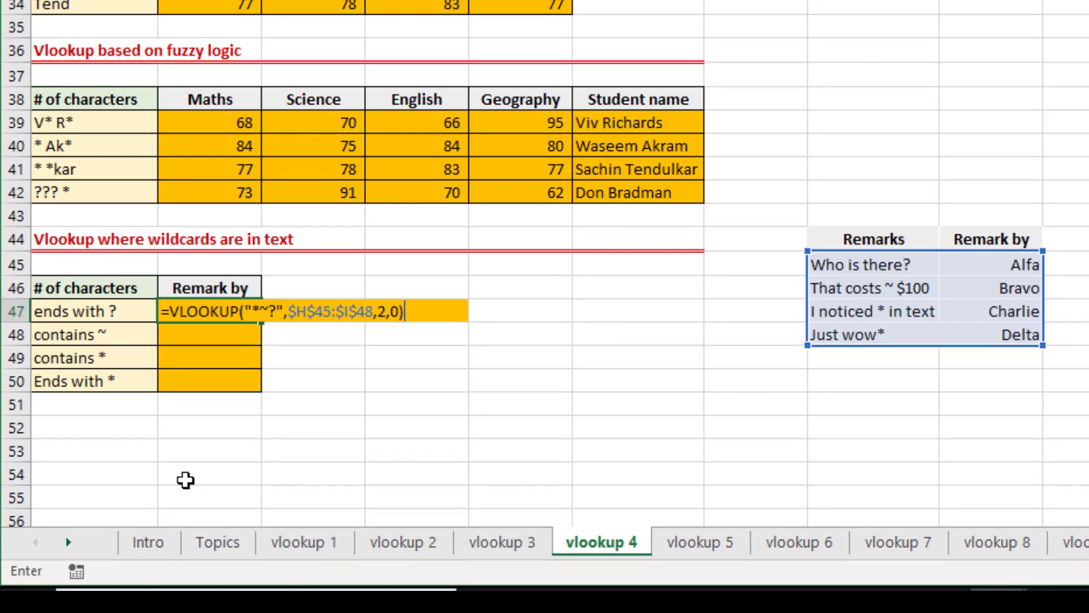
key(Return)
key(Up)
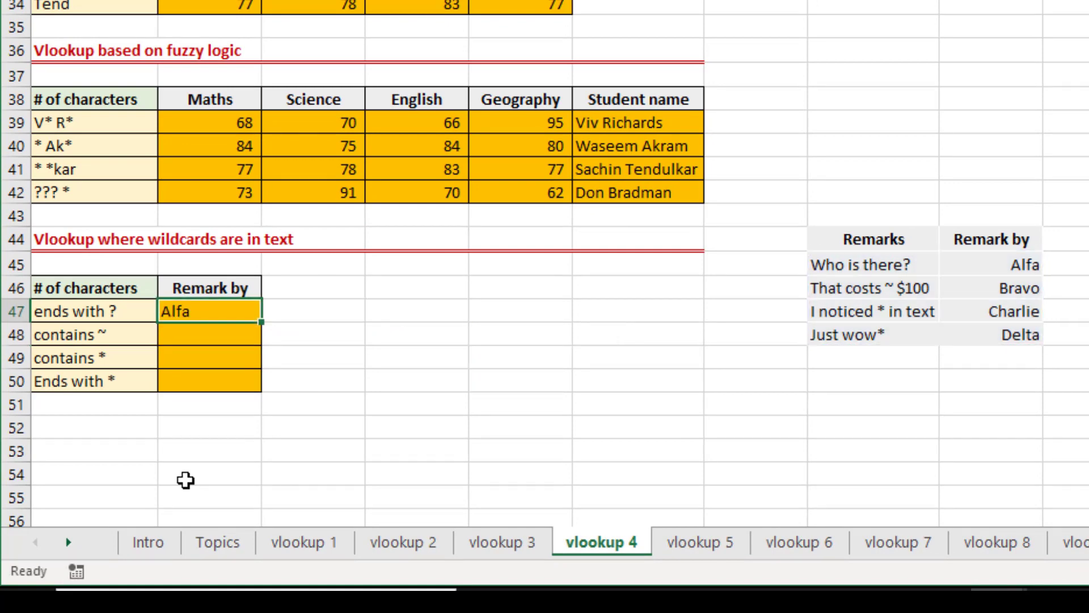
Examine the asterisk, tilde and question mark in the lookup value of B47's formula.
key(F2)
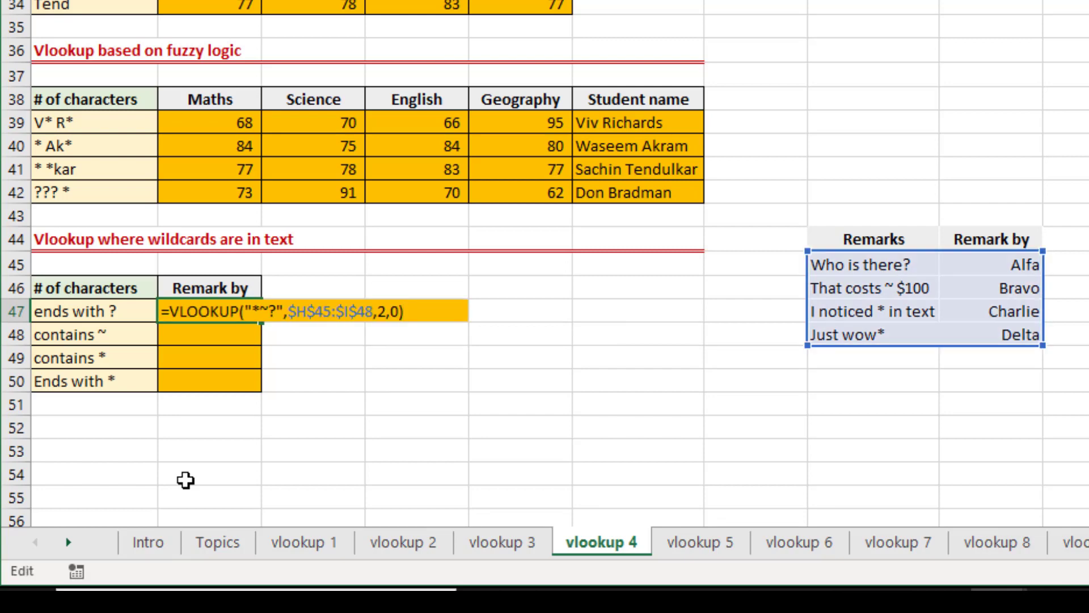
click(255, 312)
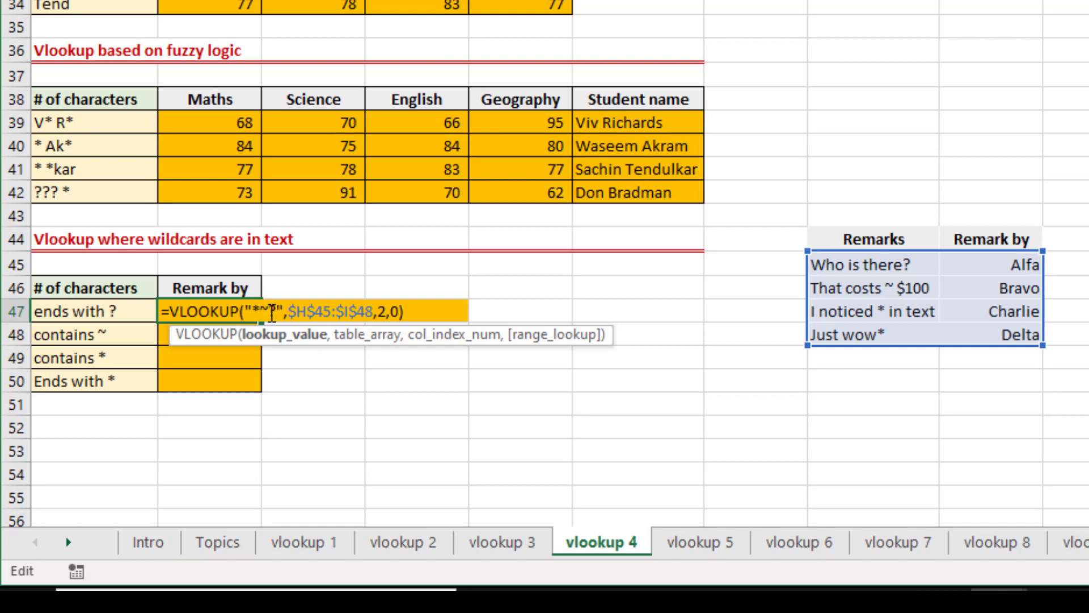
drag(270, 312, 278, 312)
key(ctrl+Return)
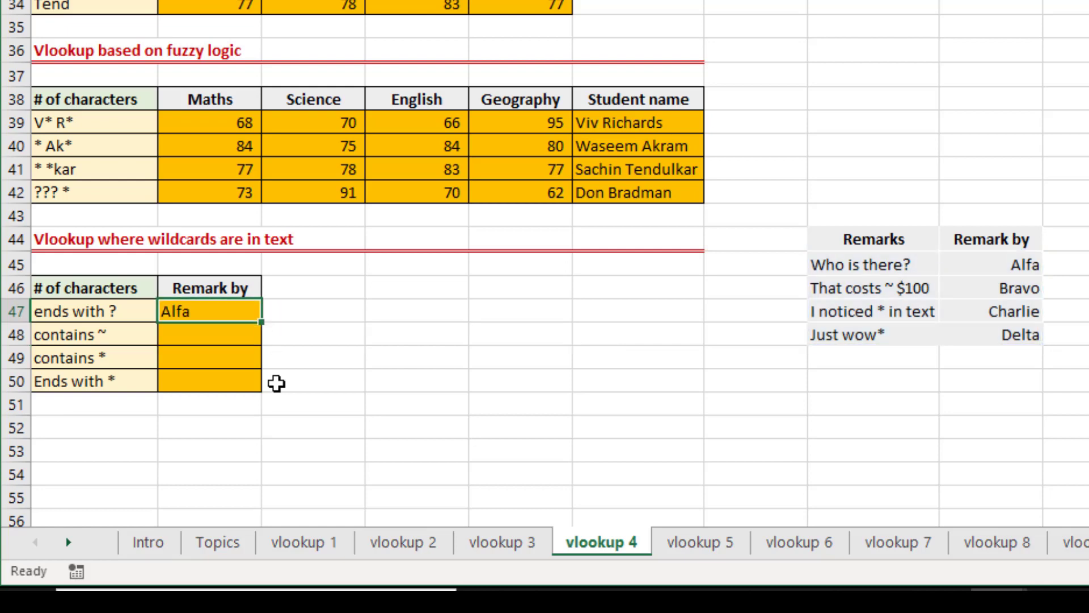
Copy the VLOOKUP formula from B47 into B48, the cell for remarks containing a tilde.
key(F2)
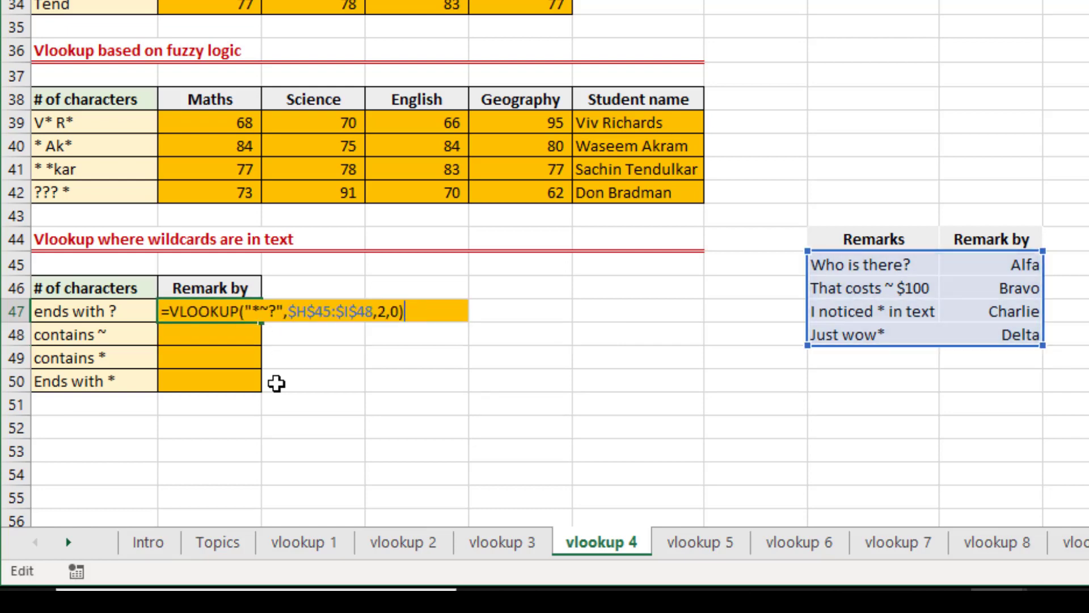
key(ctrl+Return)
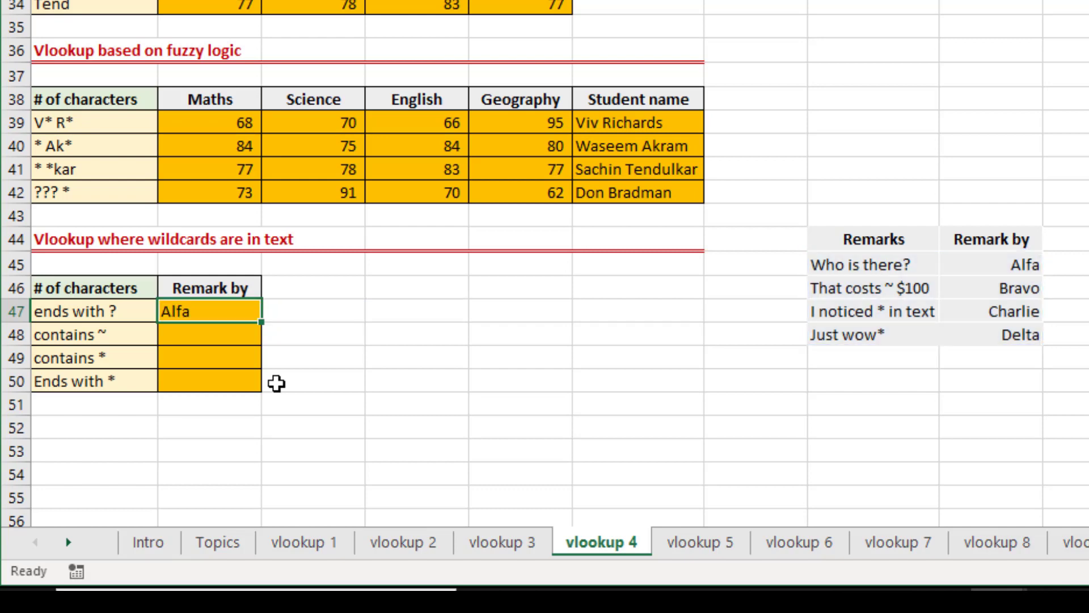
key(ctrl+c)
key(Escape)
key(Down)
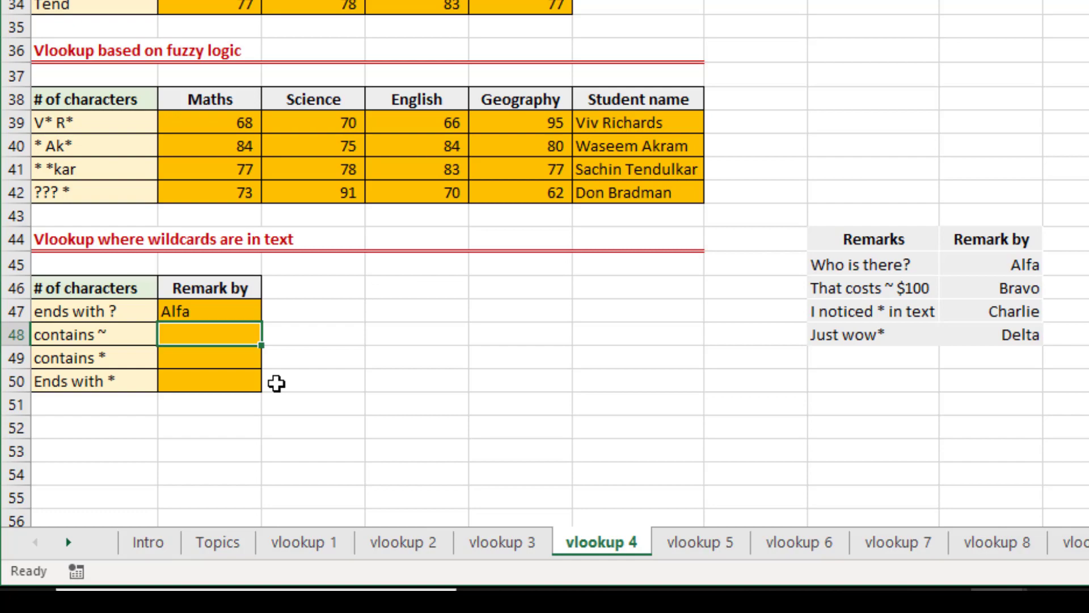
key(Up)
key(ctrl+c)
key(Down)
key(Return)
Change the lookup value in B48's formula to "*~~*" so it finds a tilde anywhere in the remark.
key(F2)
key(Left)
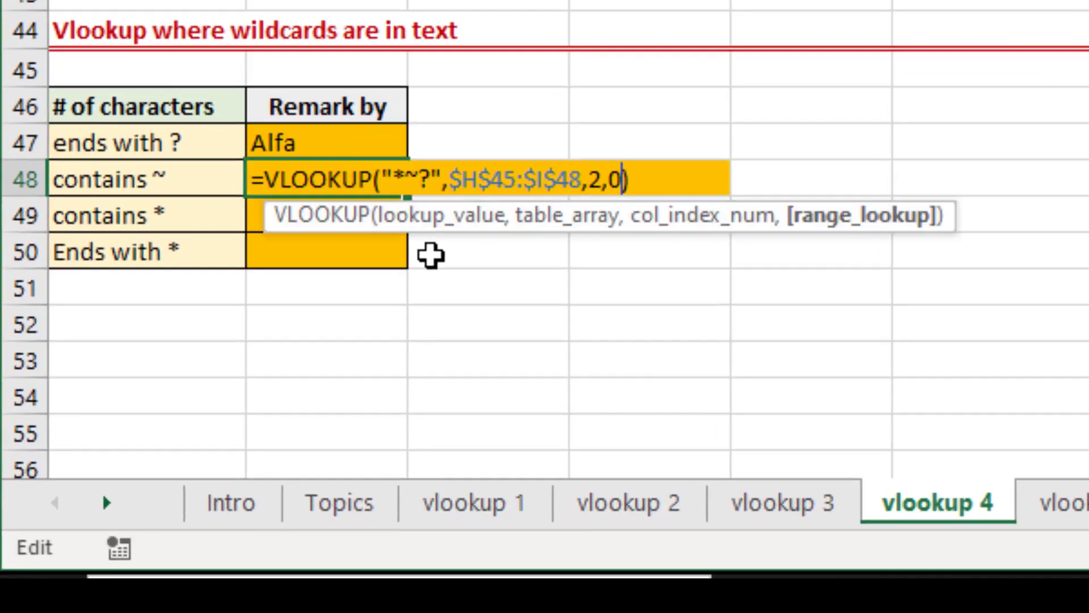
key(Left)
key(Left)
key(Left)
key(Left)
key(Left)
key(Left)
key(Left)
key(Left)
key(Left)
key(Left)
key(Left)
key(Left)
key(Left)
key(Left)
key(Left)
key(Left)
key(Left)
key(Left)
key(Left)
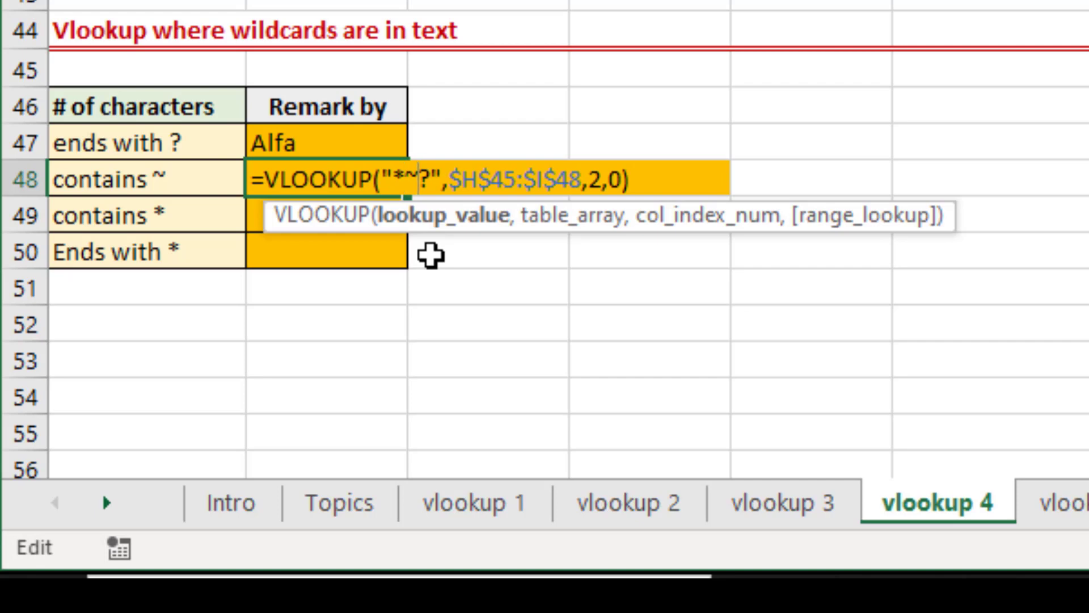
key(shift+Right)
key(Delete)
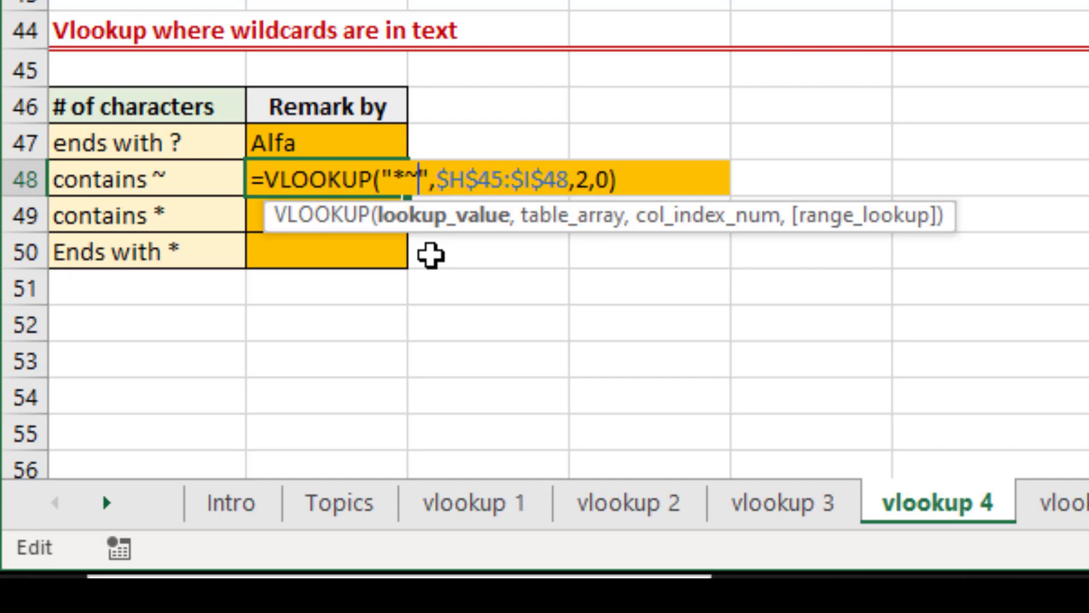
text(~)
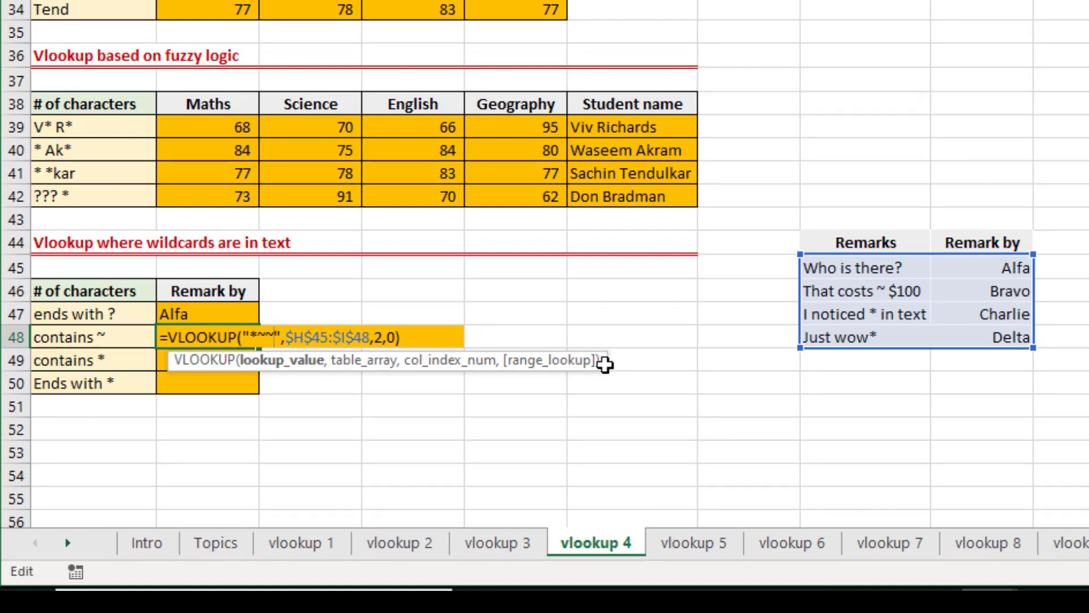
text(*)
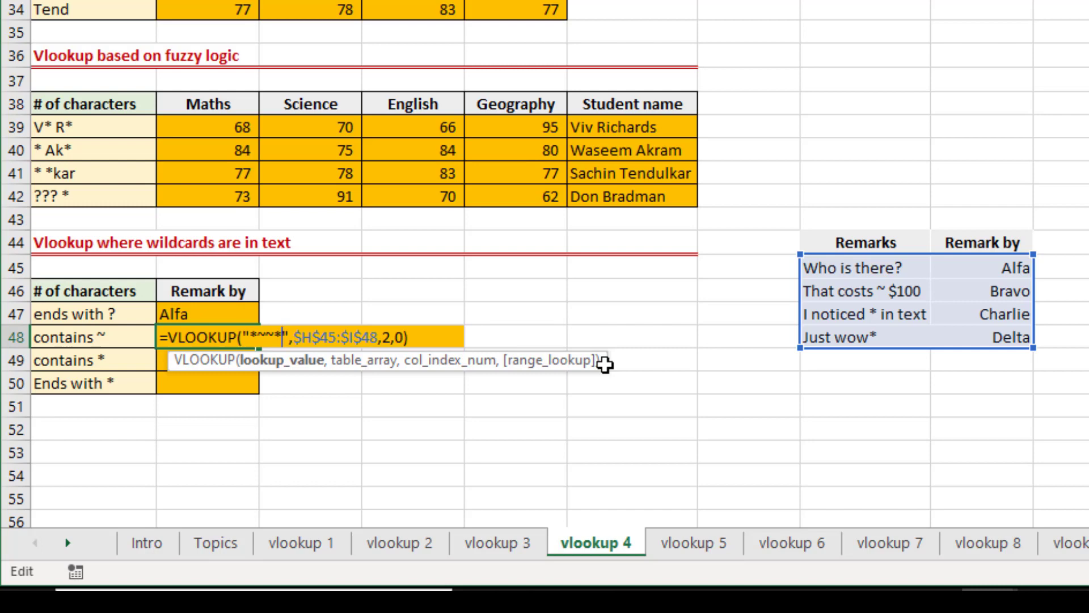
key(Return)
key(Up)
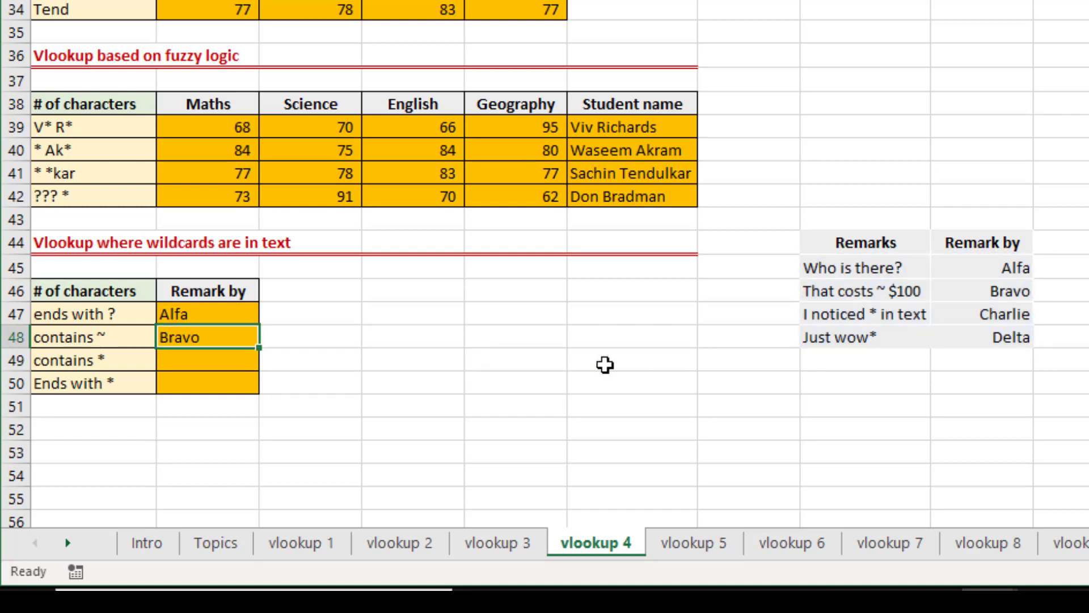
Copy B48's VLOOKUP formula into B49, the cell for remarks containing an asterisk.
click(838, 293)
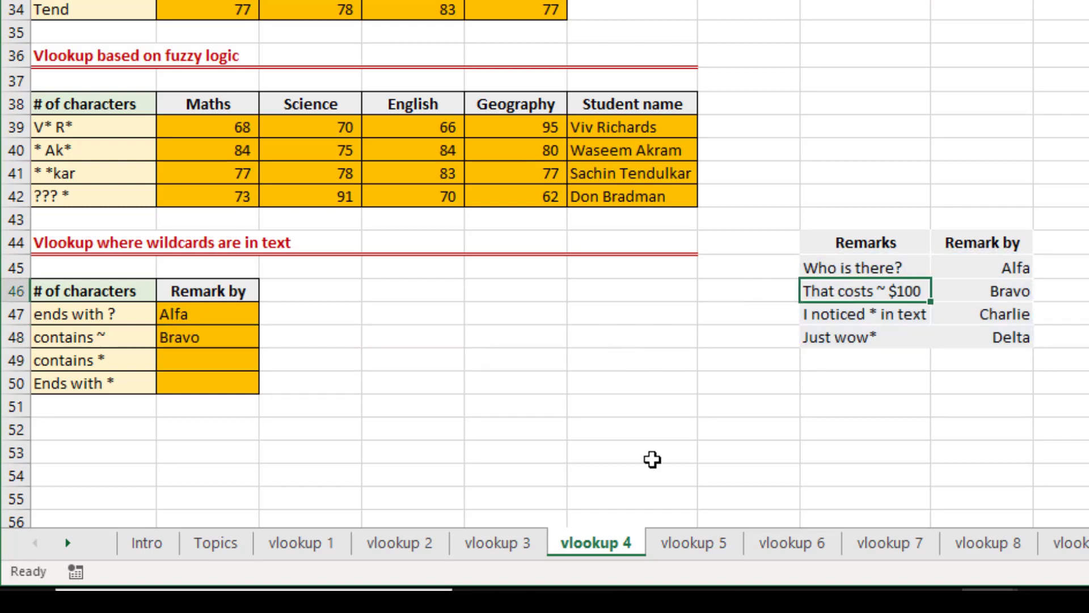
key(Down)
key(Down)
key(Left)
key(Left)
key(Left)
key(Left)
key(Left)
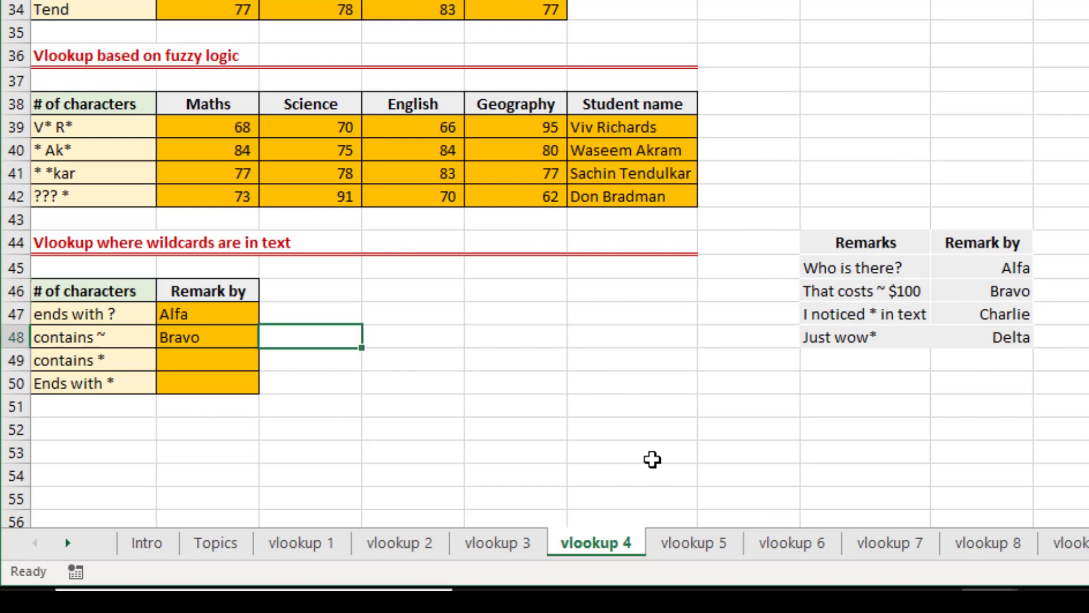
key(Left)
key(Down)
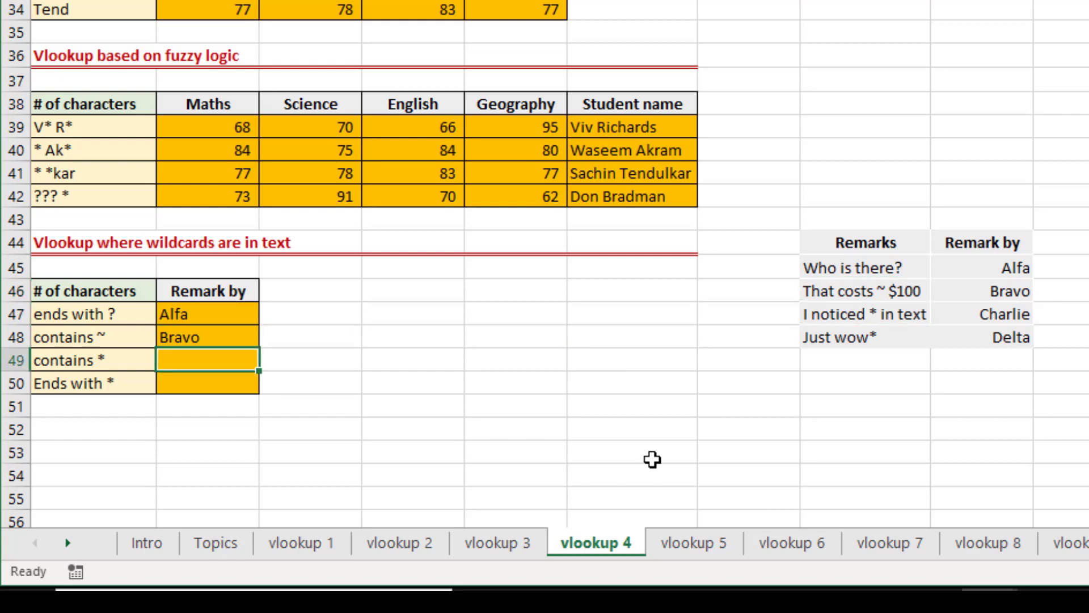
key(Up)
key(ctrl+c)
key(Down)
key(Return)
Change the lookup value in B49's formula to "*~**" so it finds an asterisk anywhere in the remark.
key(F2)
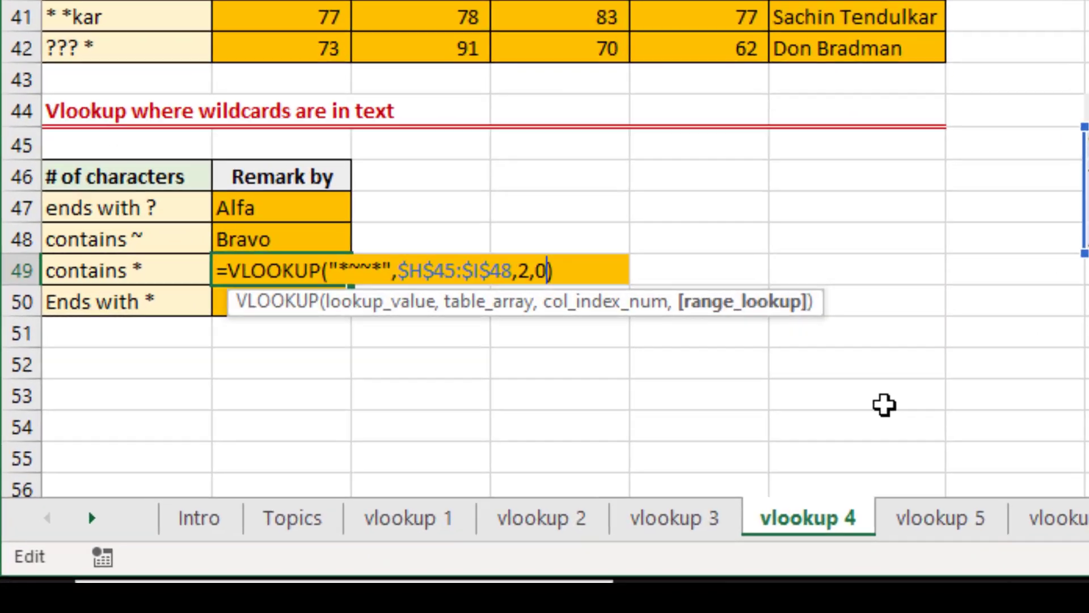
key(Left)
key(Left)
key(Left)
key(Left)
key(Left)
key(Left)
key(Left)
key(Left)
key(Left)
key(Left)
key(Left)
key(Left)
key(Left)
key(Left)
key(Left)
key(Left)
key(Left)
key(Left)
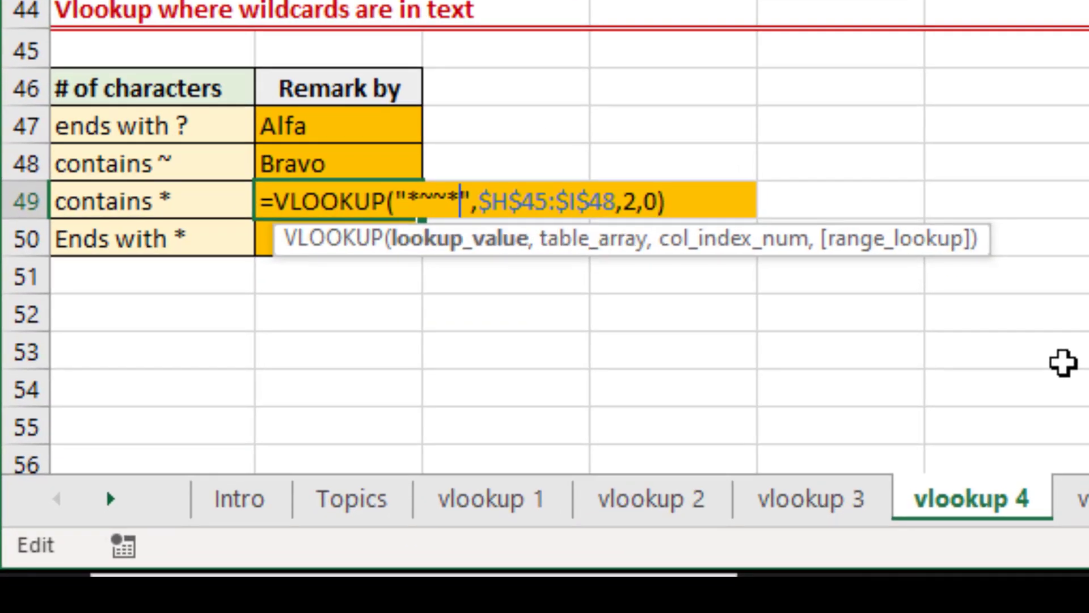
key(Left)
key(Left)
key(BackSpace)
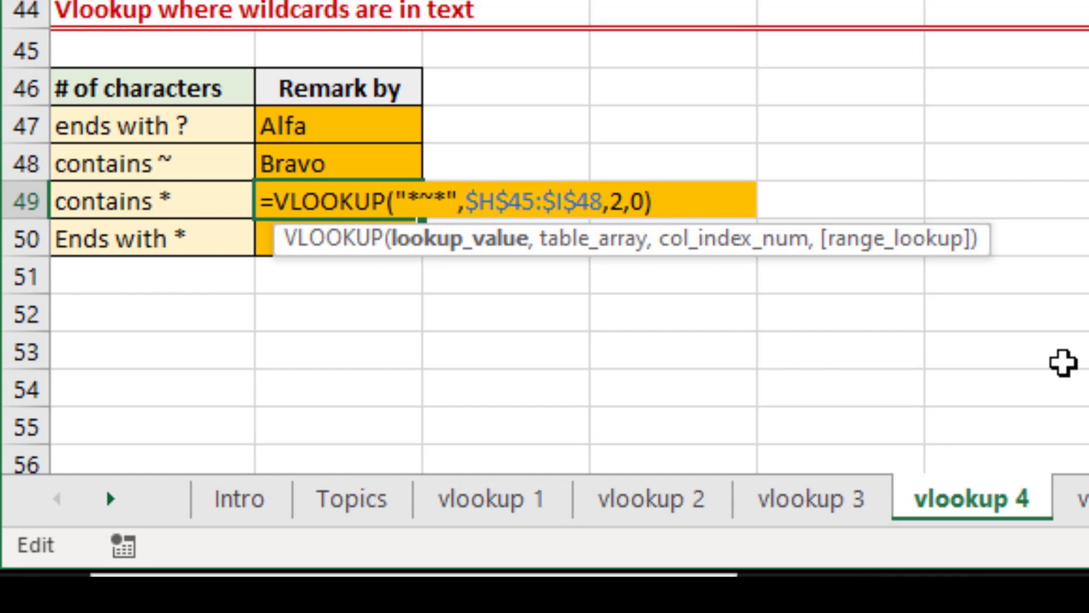
key(BackSpace)
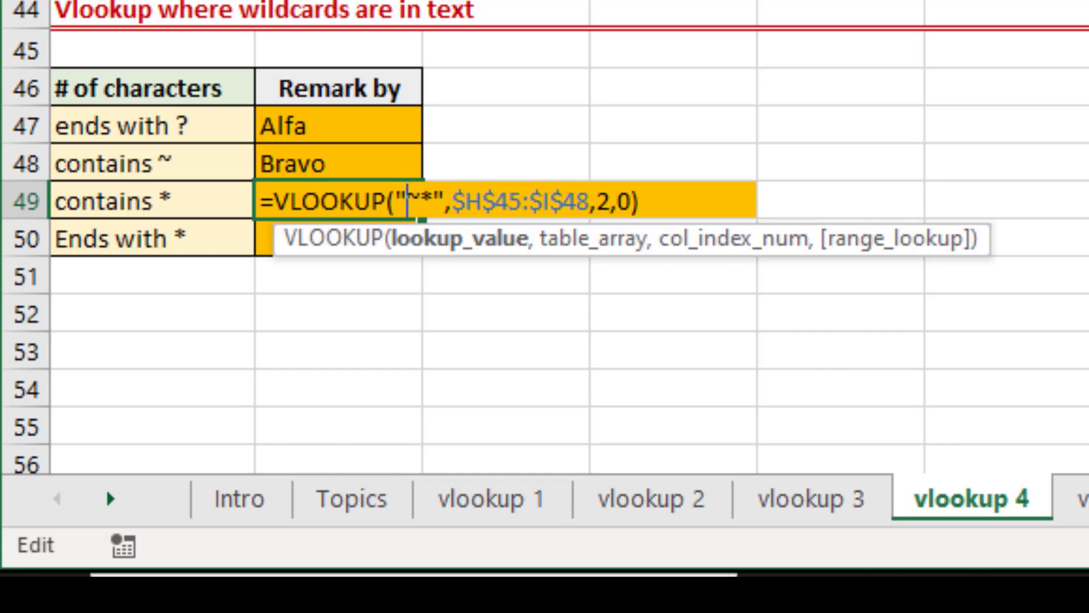
text(*)
key(Right)
key(Right)
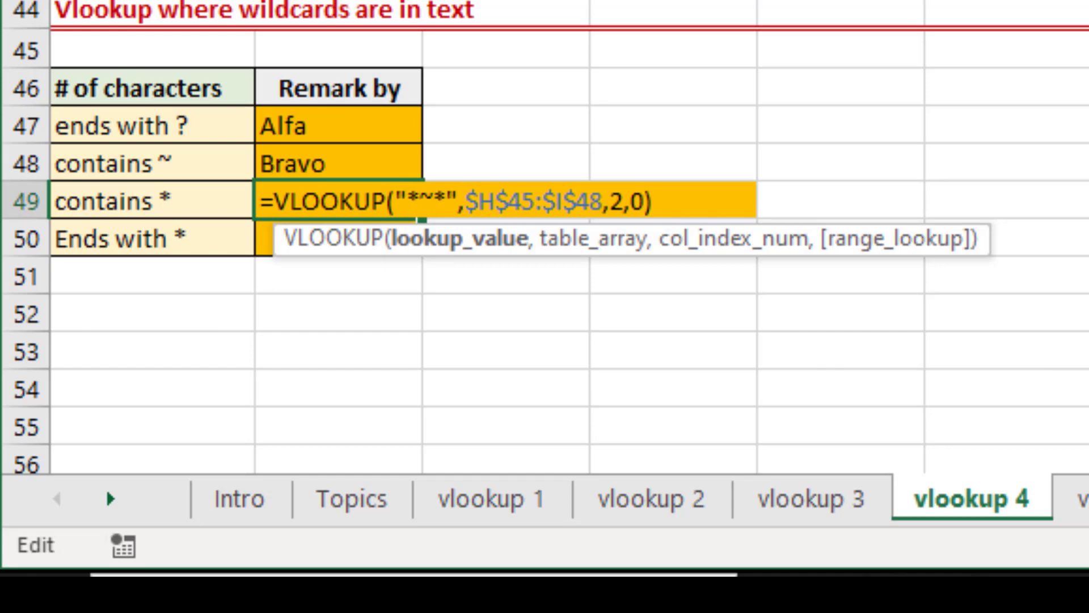
text(*)
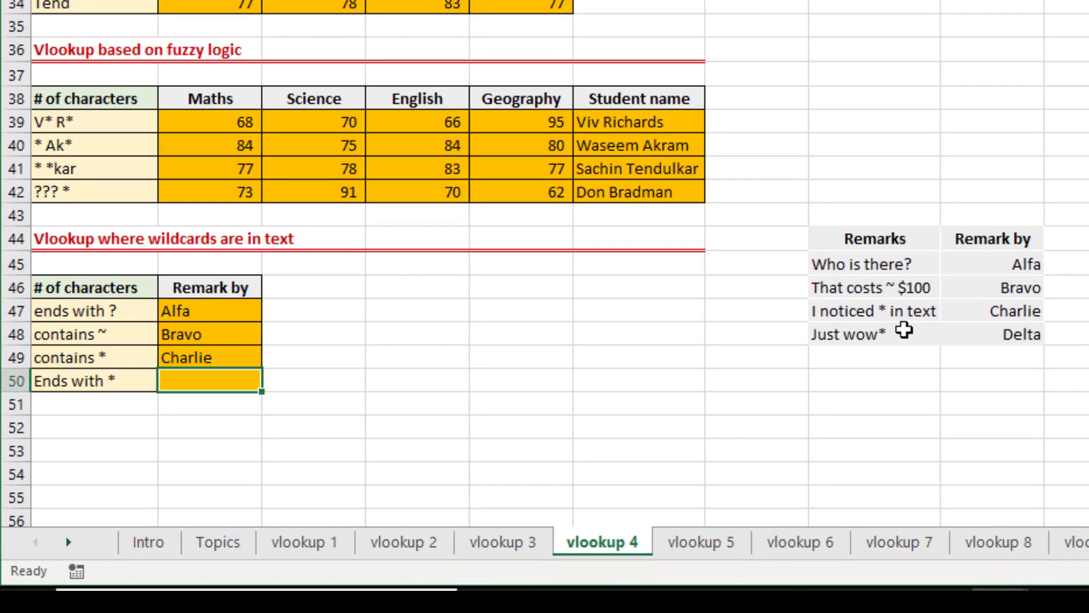
Try B49's formula without the final asterisk in its lookup value, and undo that change.
key(Up)
key(F2)
key(Left)
key(Left)
key(Left)
key(Left)
key(Left)
key(Left)
key(Left)
key(Left)
key(Left)
key(Left)
key(Left)
key(Left)
key(Left)
key(Left)
key(Left)
key(Left)
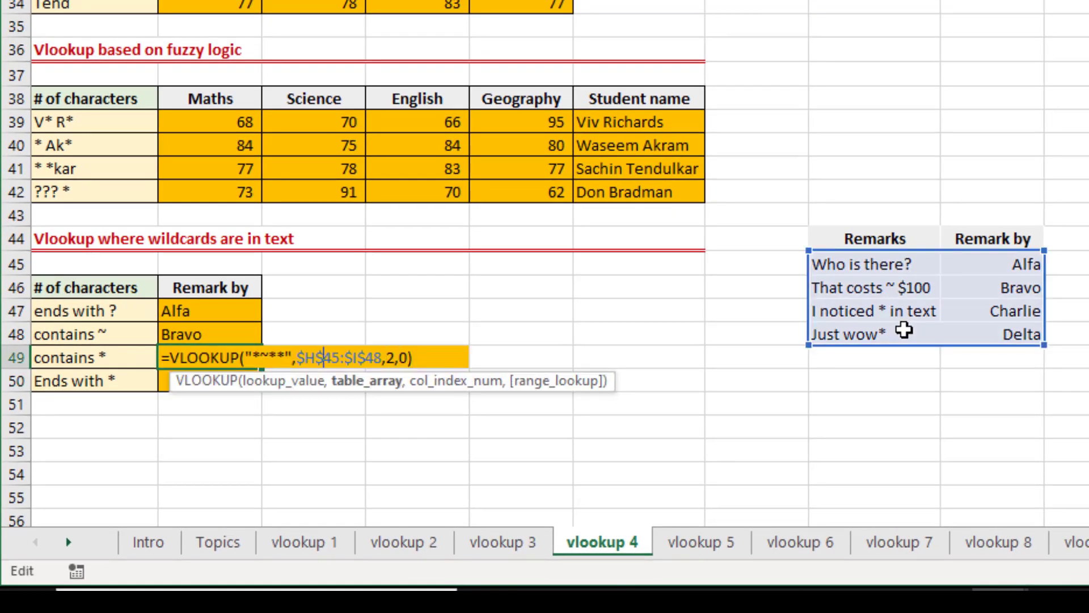
text(*)
key(Return)
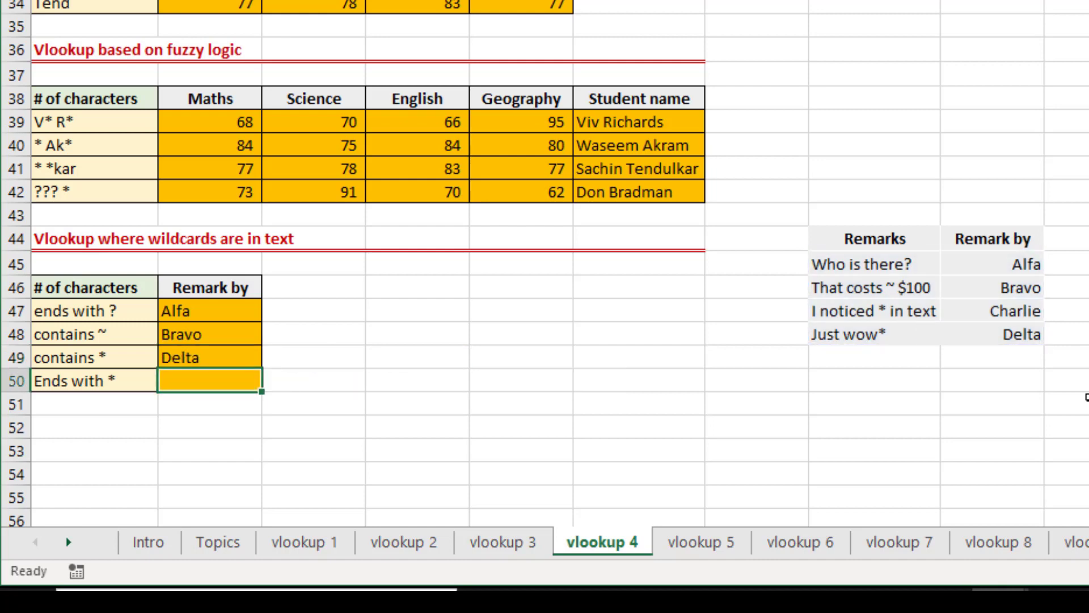
key(Up)
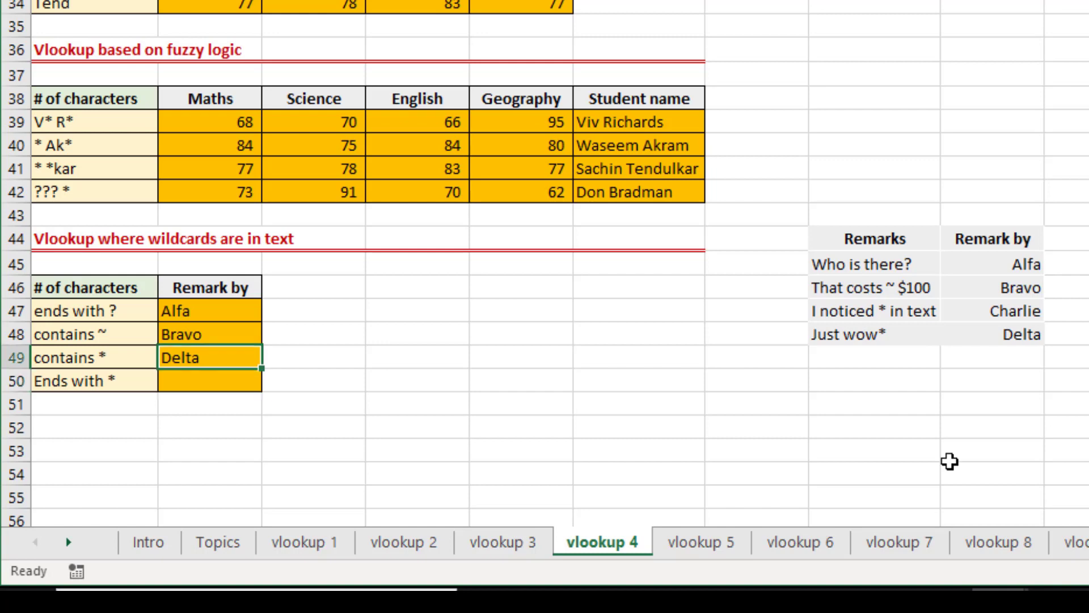
key(ctrl+z)
Examine the literal asterisk and the trailing wildcard asterisk in the lookup value of B49's formula.
key(F2)
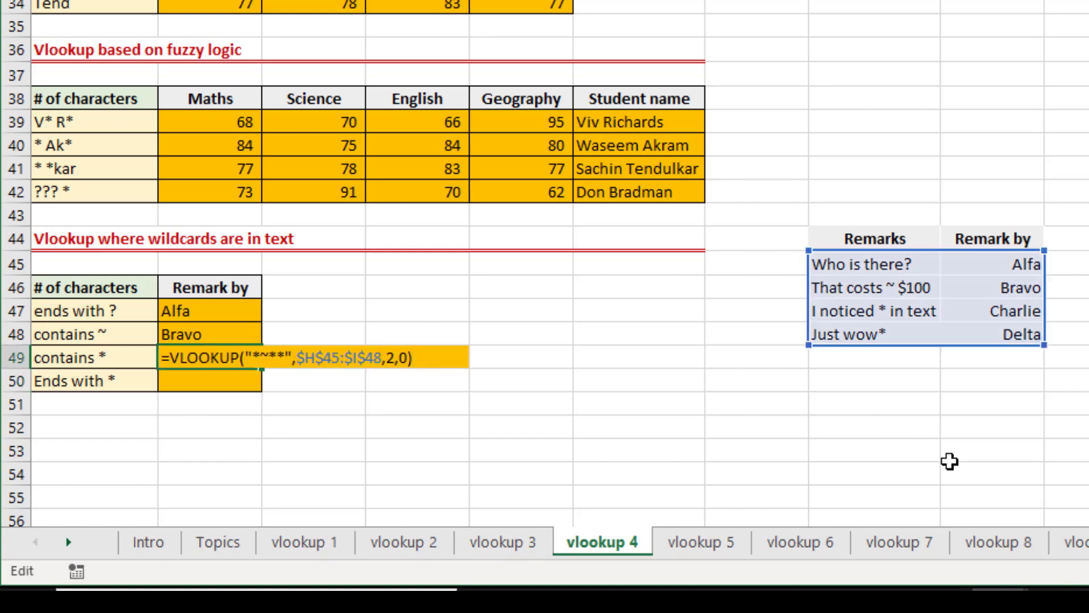
click(279, 357)
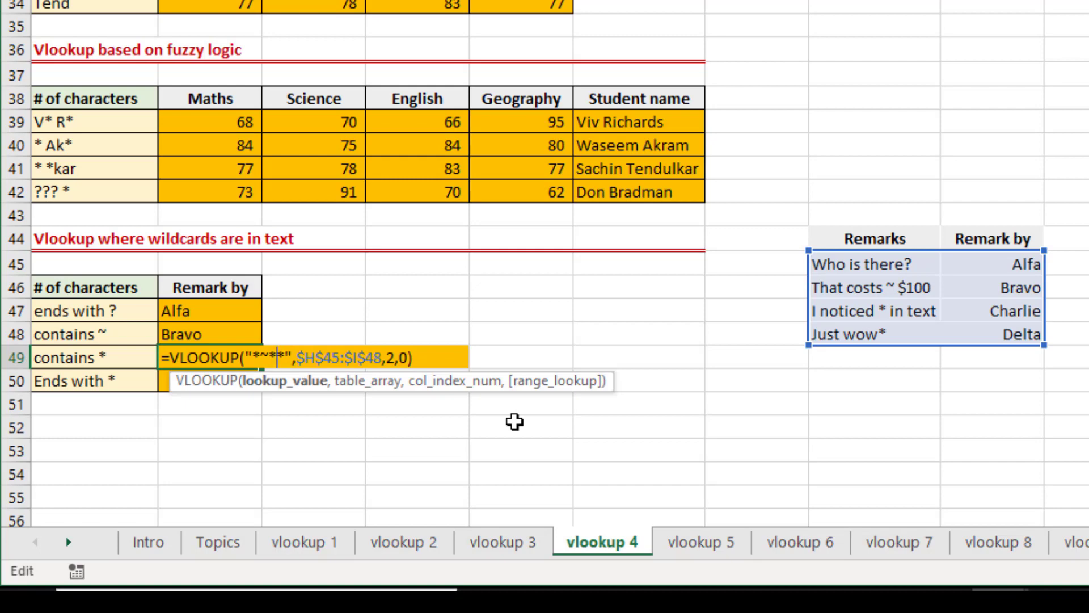
key(shift+Left)
key(shift+Right)
key(shift+Right)
key(Return)
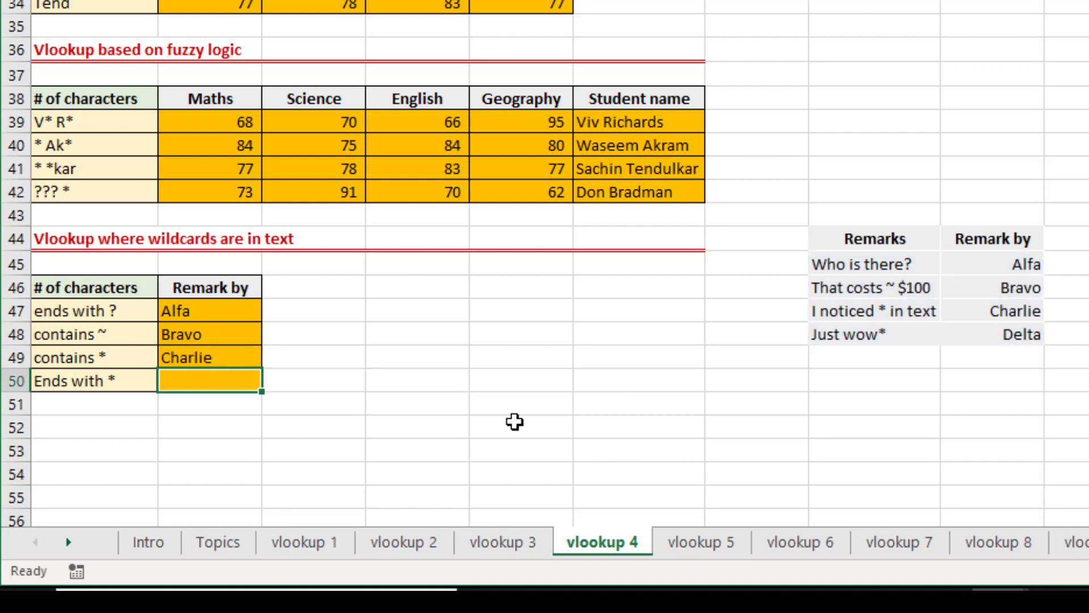
Copy B49's VLOOKUP formula into B50, the cell for remarks ending with an asterisk, and open it for editing.
key(Up)
key(ctrl+c)
key(Down)
key(Return)
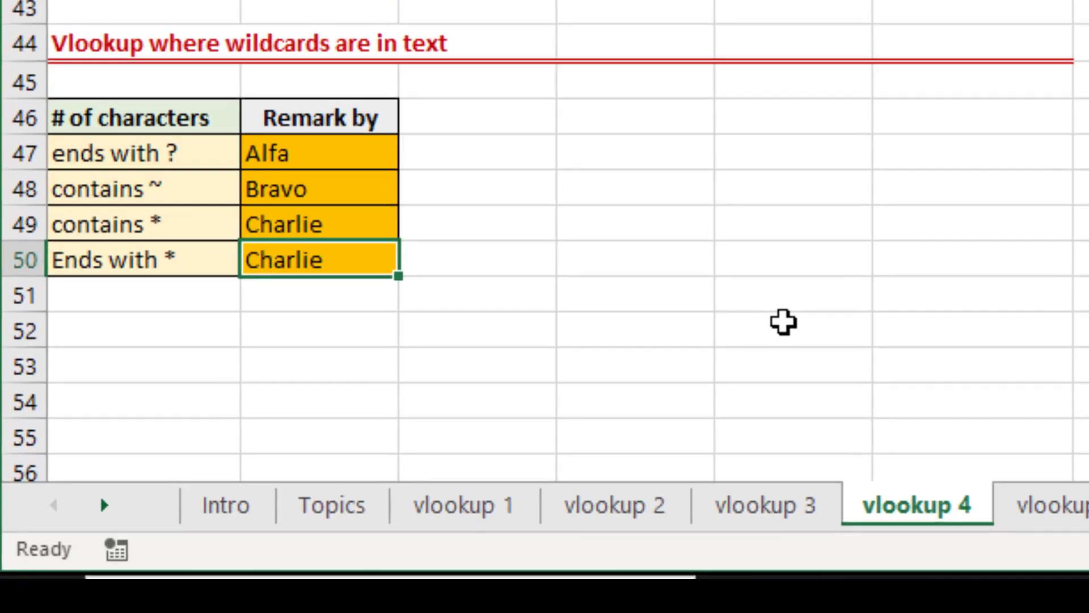
key(F2)
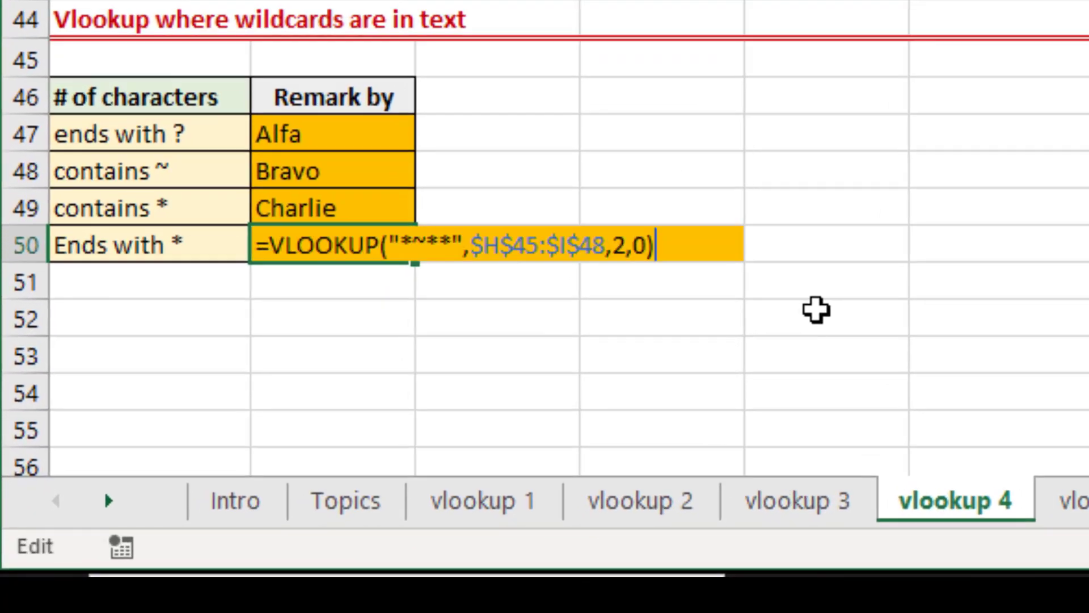
Change the lookup value in B50's formula to "*~*" so it matches remarks ending with an asterisk.
key(Left)
key(Left)
key(Left)
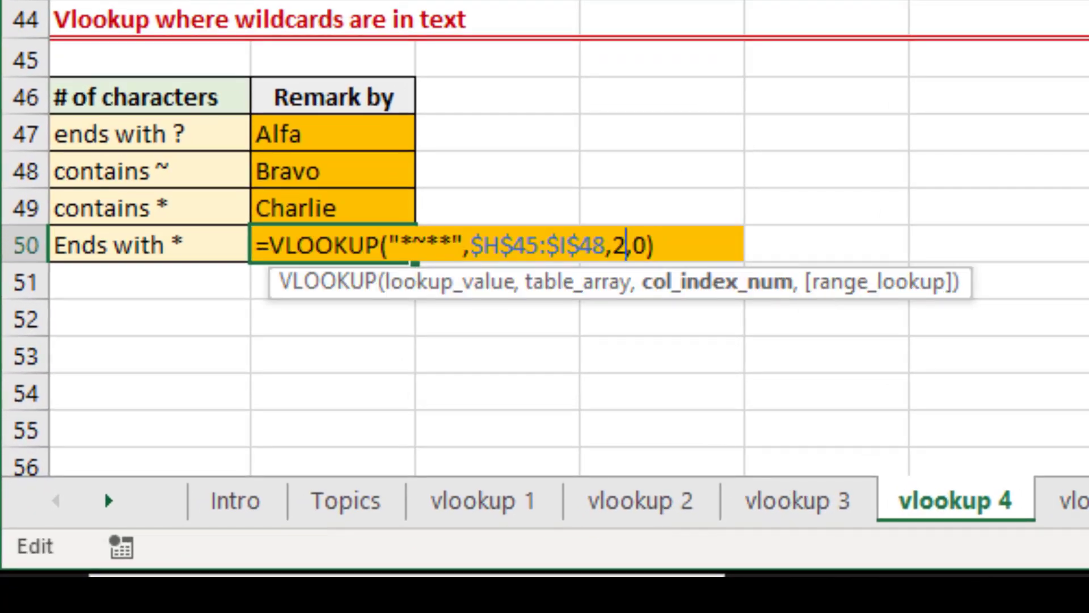
key(Left)
key(Left)
key(Left)
key(Left)
key(Left)
key(Left)
key(Left)
key(Left)
key(Left)
key(Left)
key(Left)
key(Left)
key(Left)
key(Left)
key(Left)
key(Left)
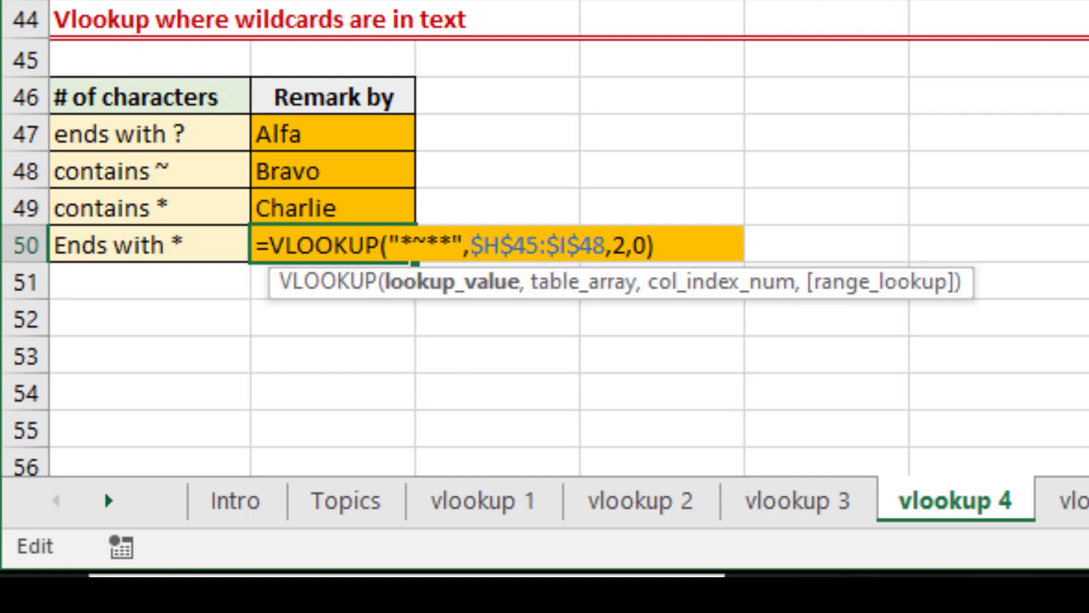
key(Left)
key(Right)
key(Right)
key(Delete)
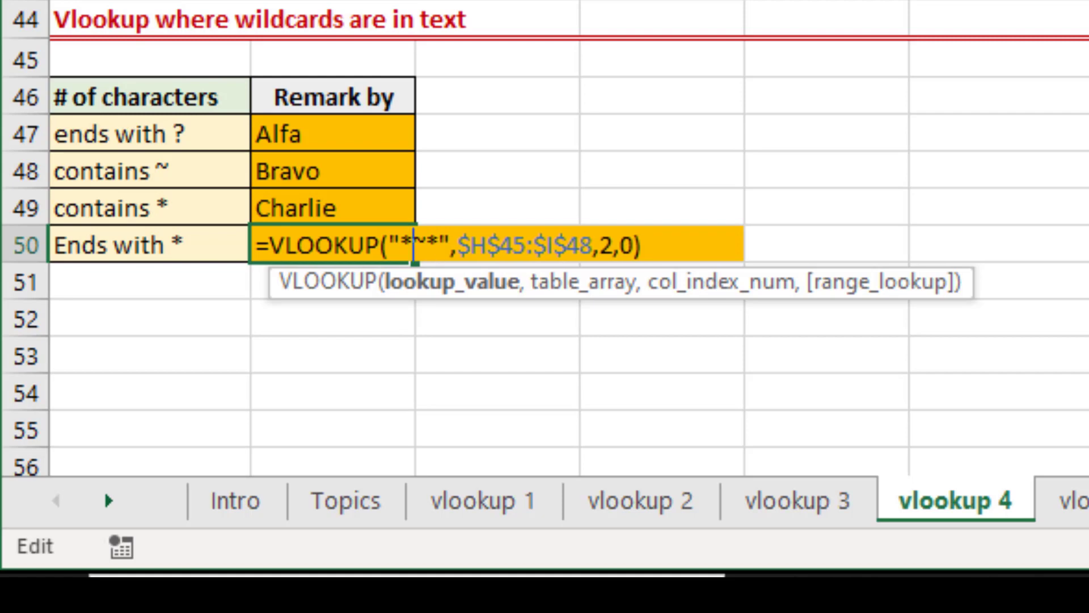
key(Left)
key(shift+Right)
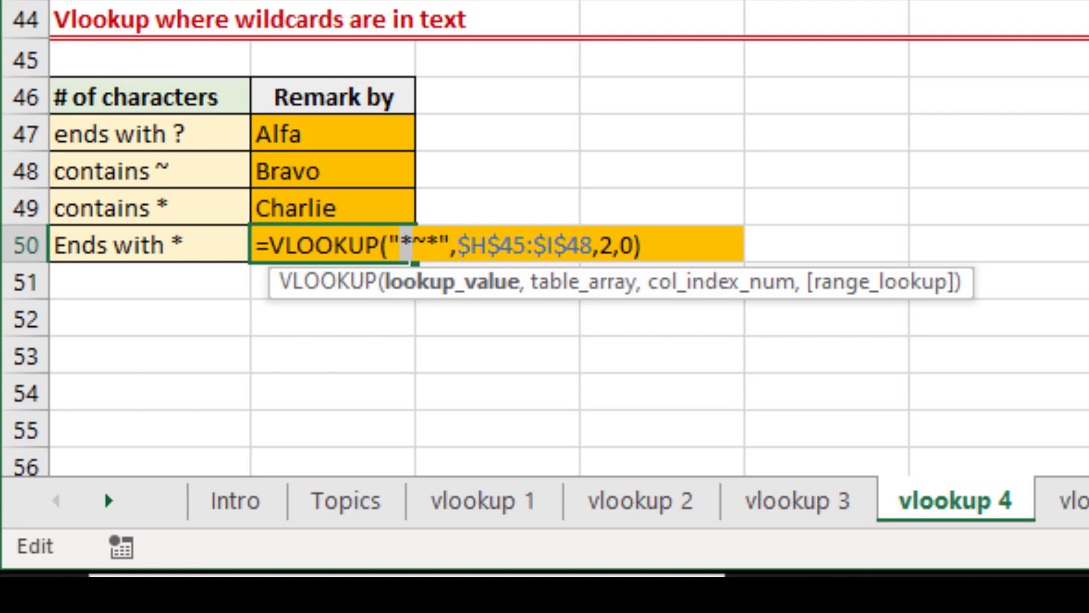
key(Right)
key(Right)
key(Right)
key(shift+Left)
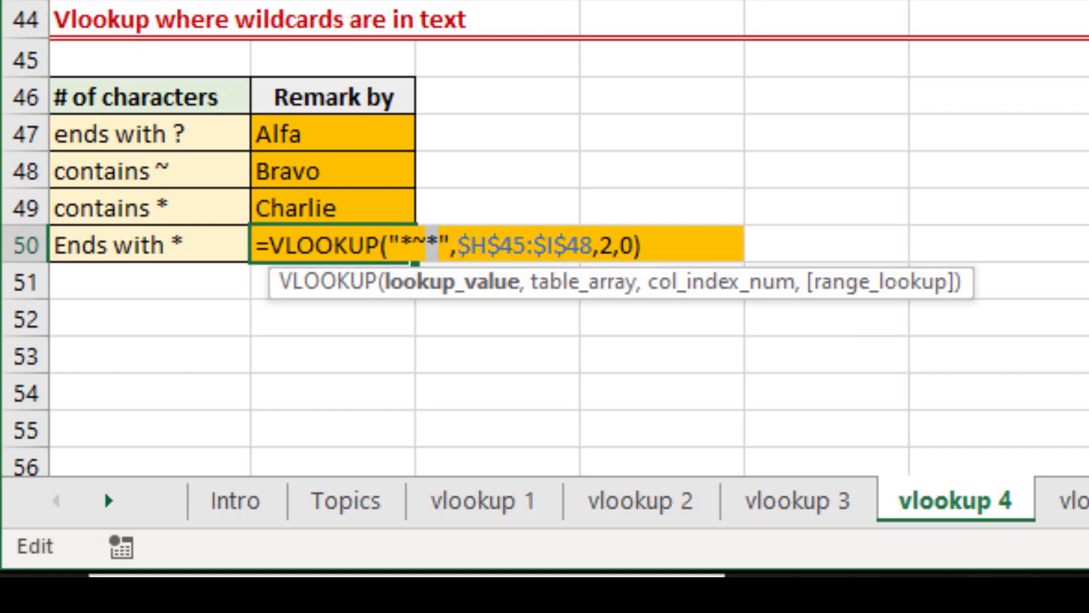
key(Return)
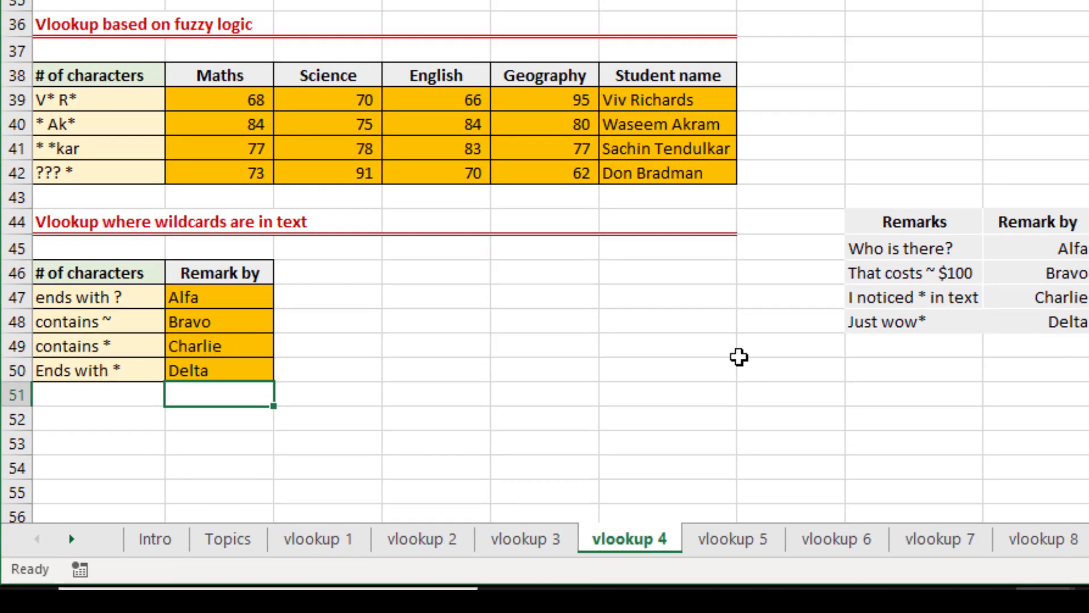
key(Up)
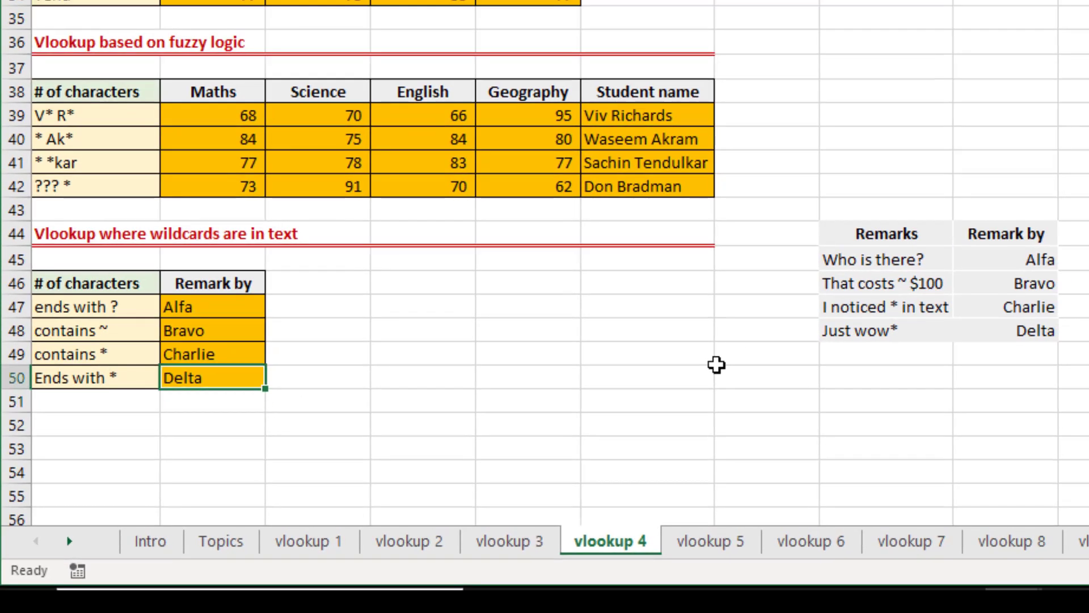
Review the wildcard pattern examples above the first-name lookup exercise.
scroll(717, 365, up, 9)
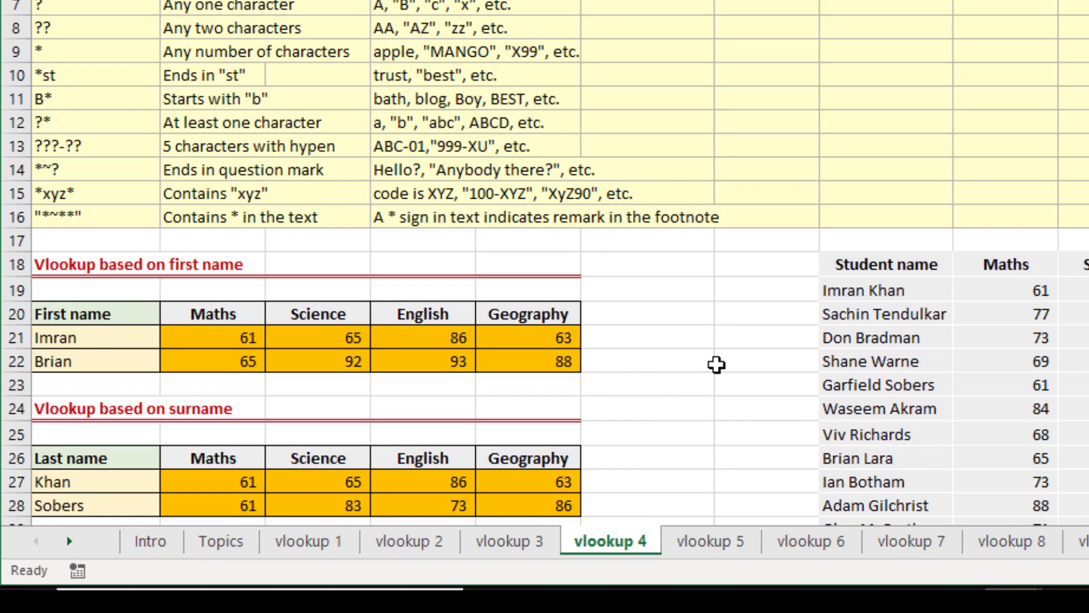